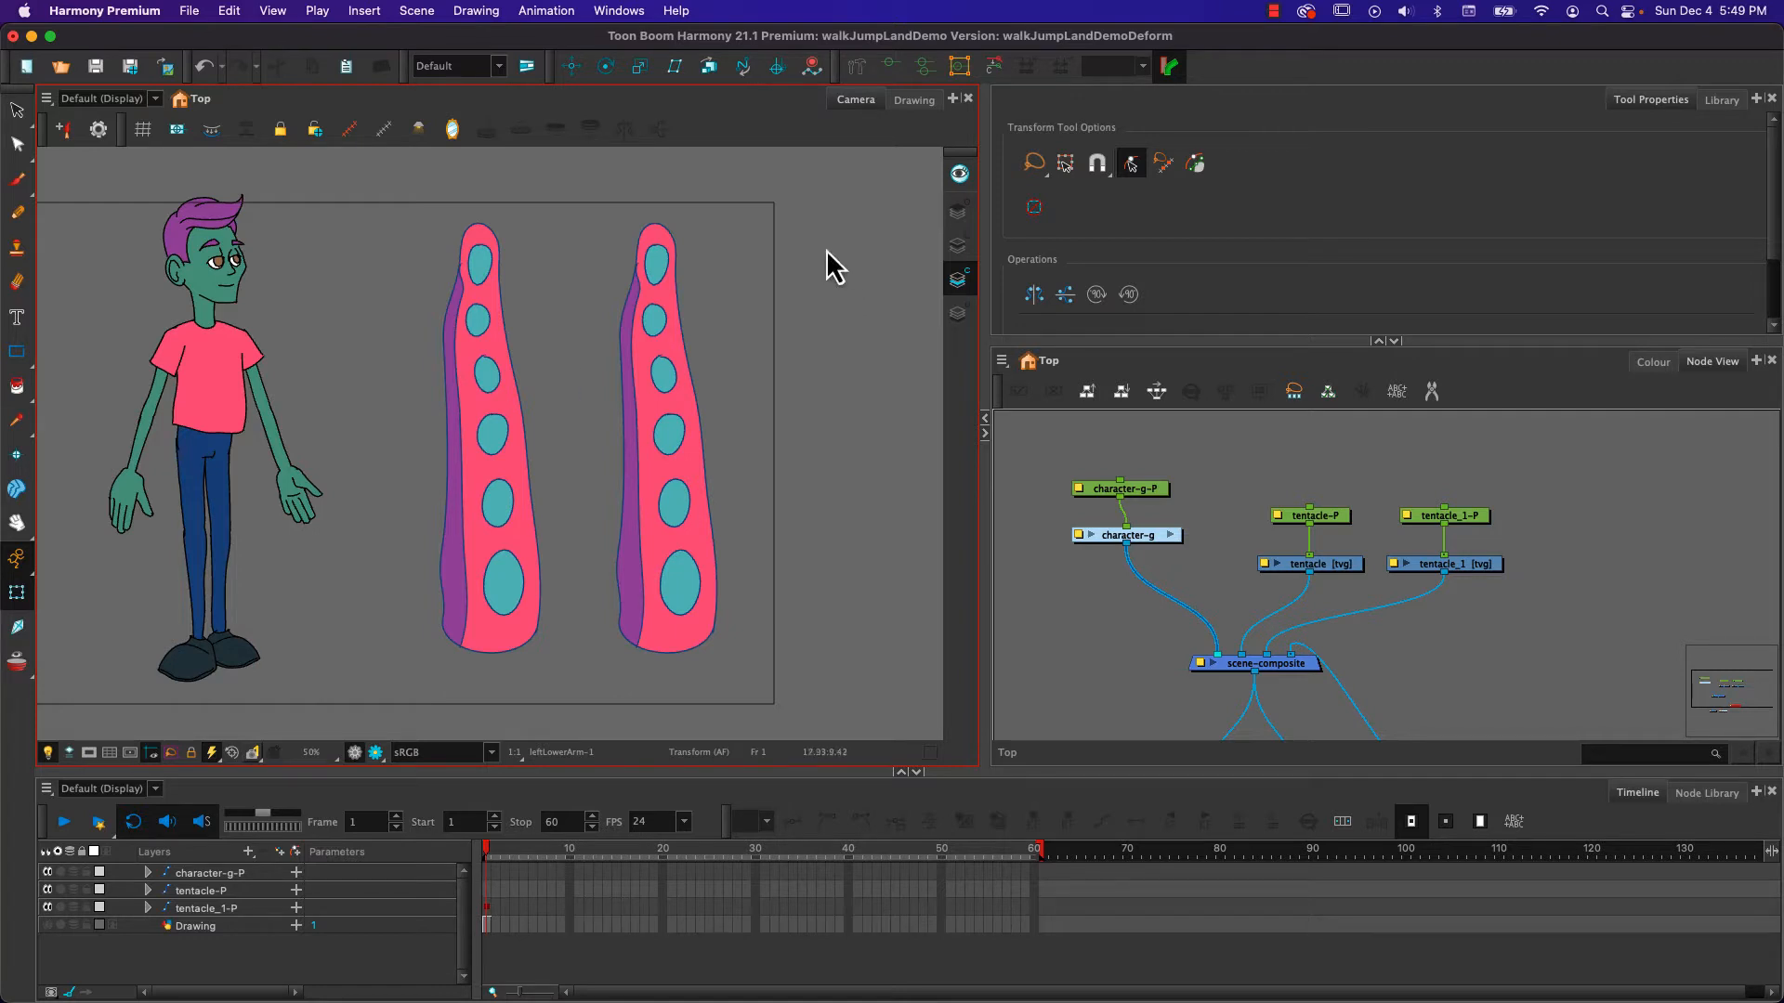
Activate the Rigging tool in Curve mode and select the tentacle drawing node as its target
left_click(846, 71)
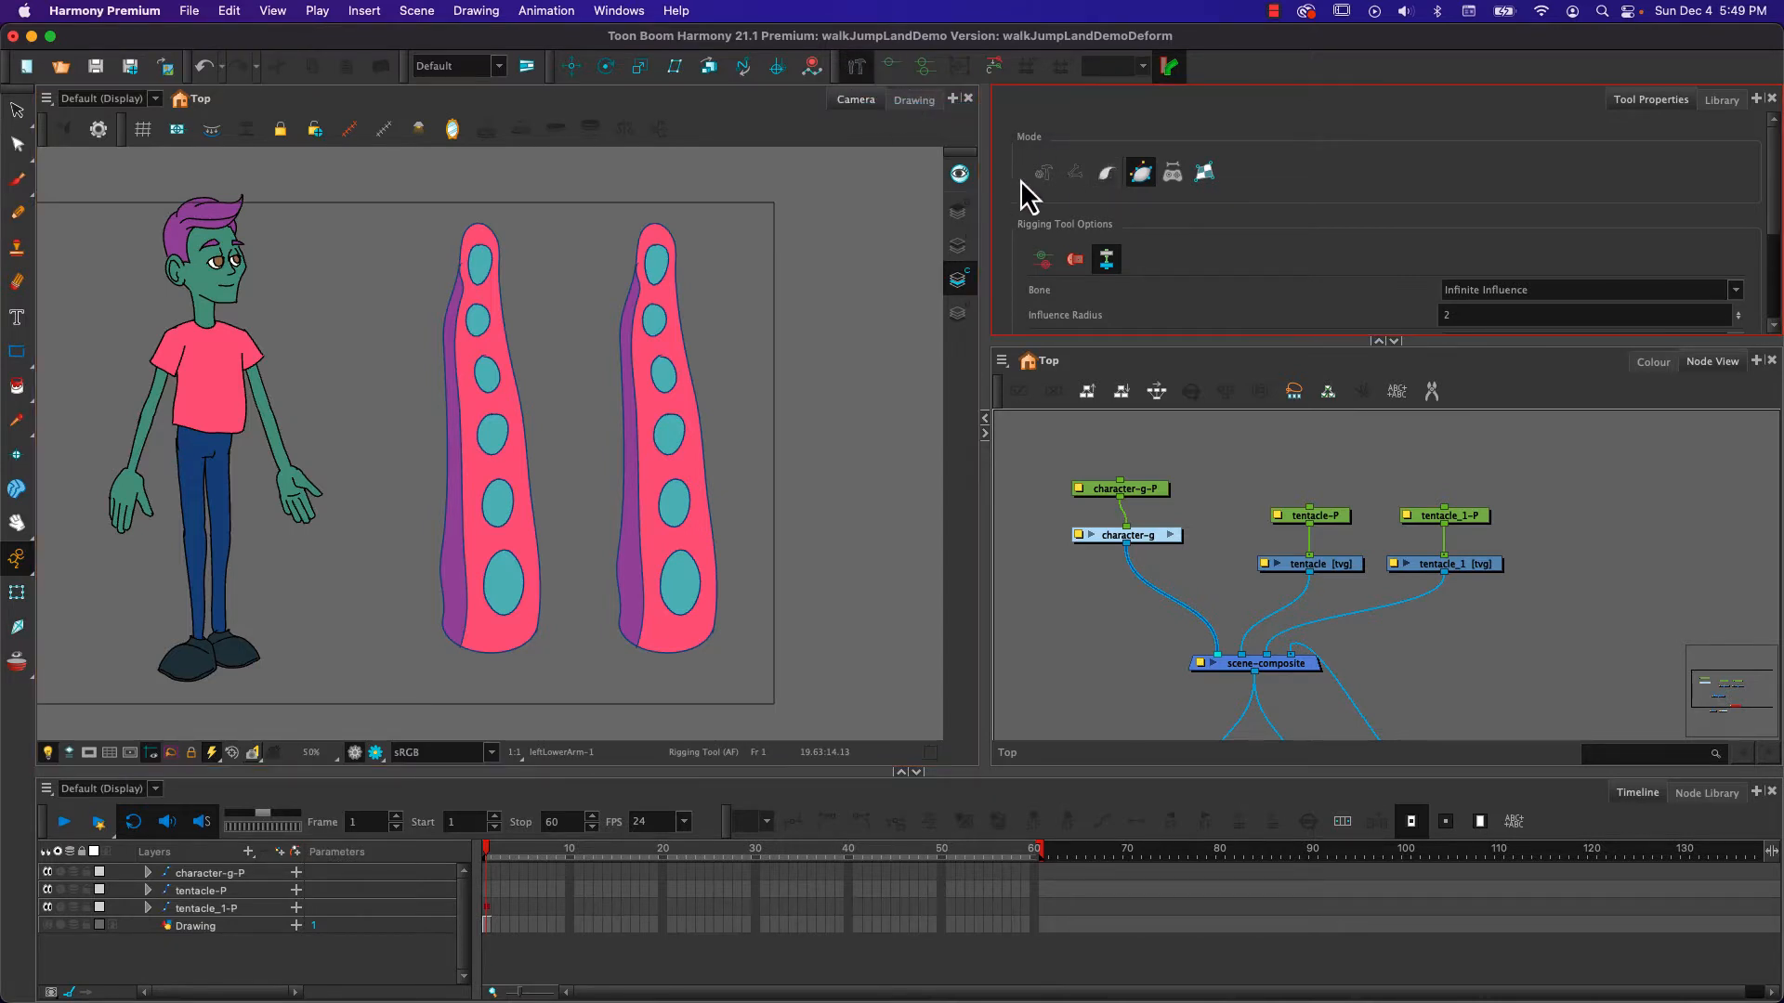
left_click(1102, 181)
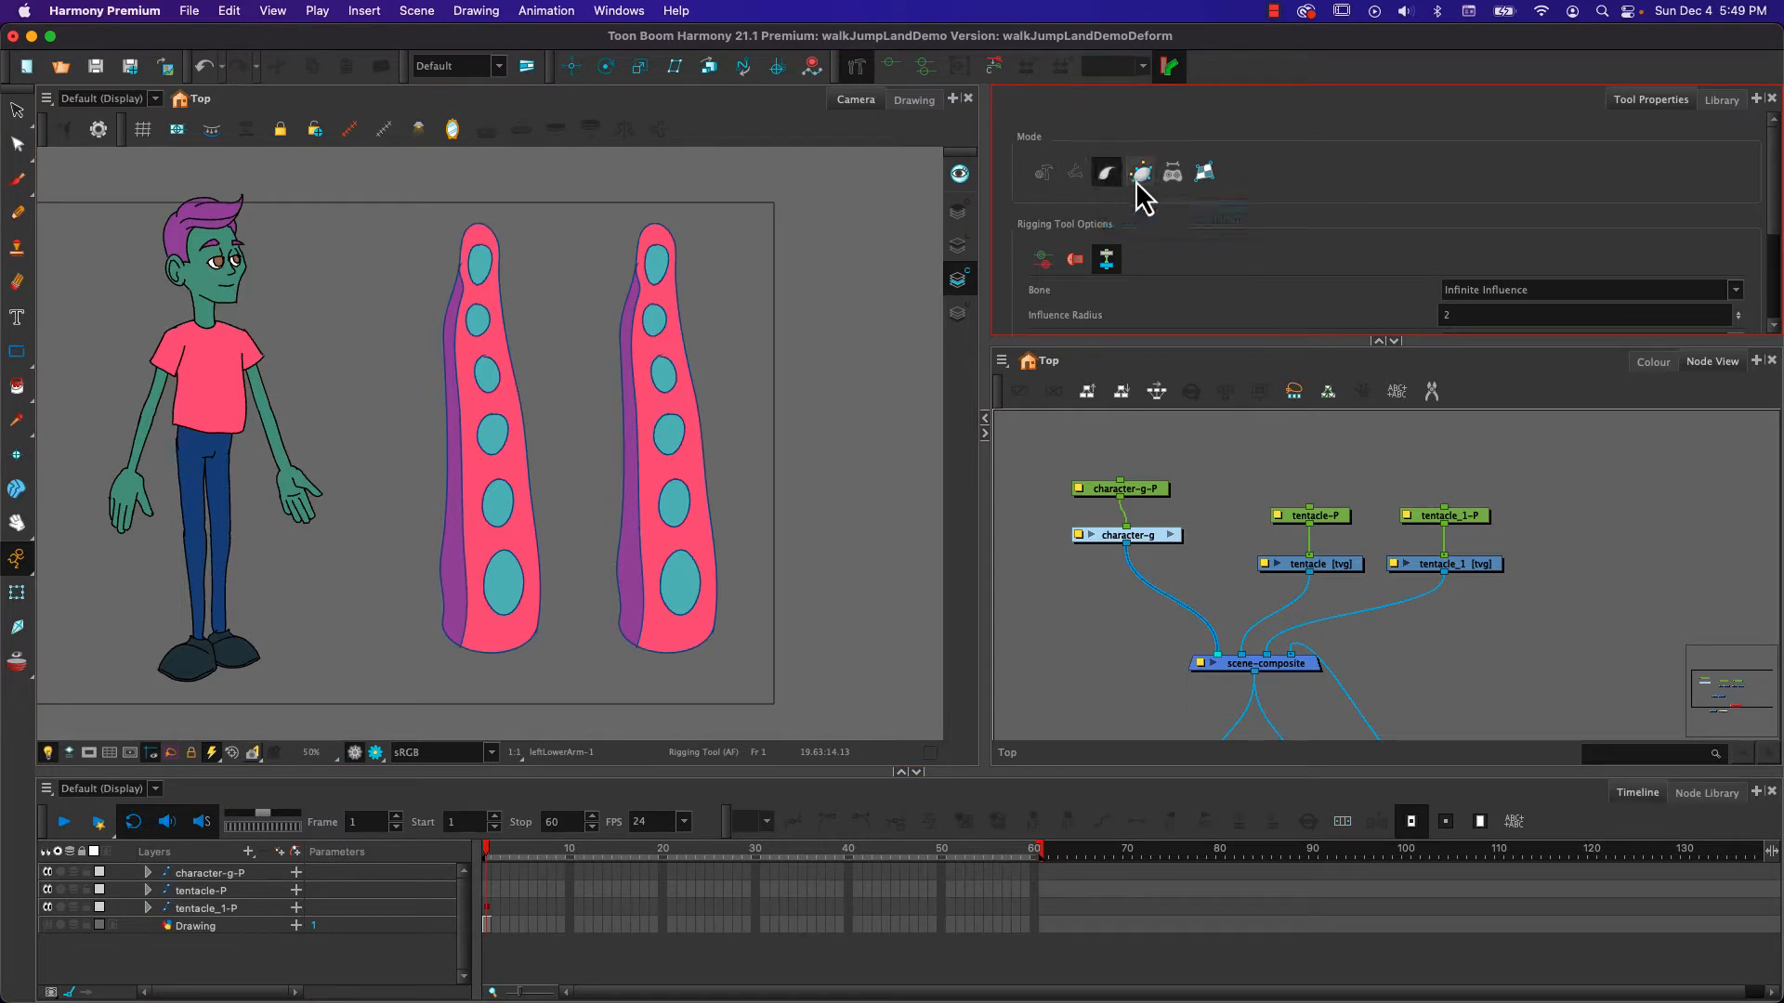
left_click(1139, 179)
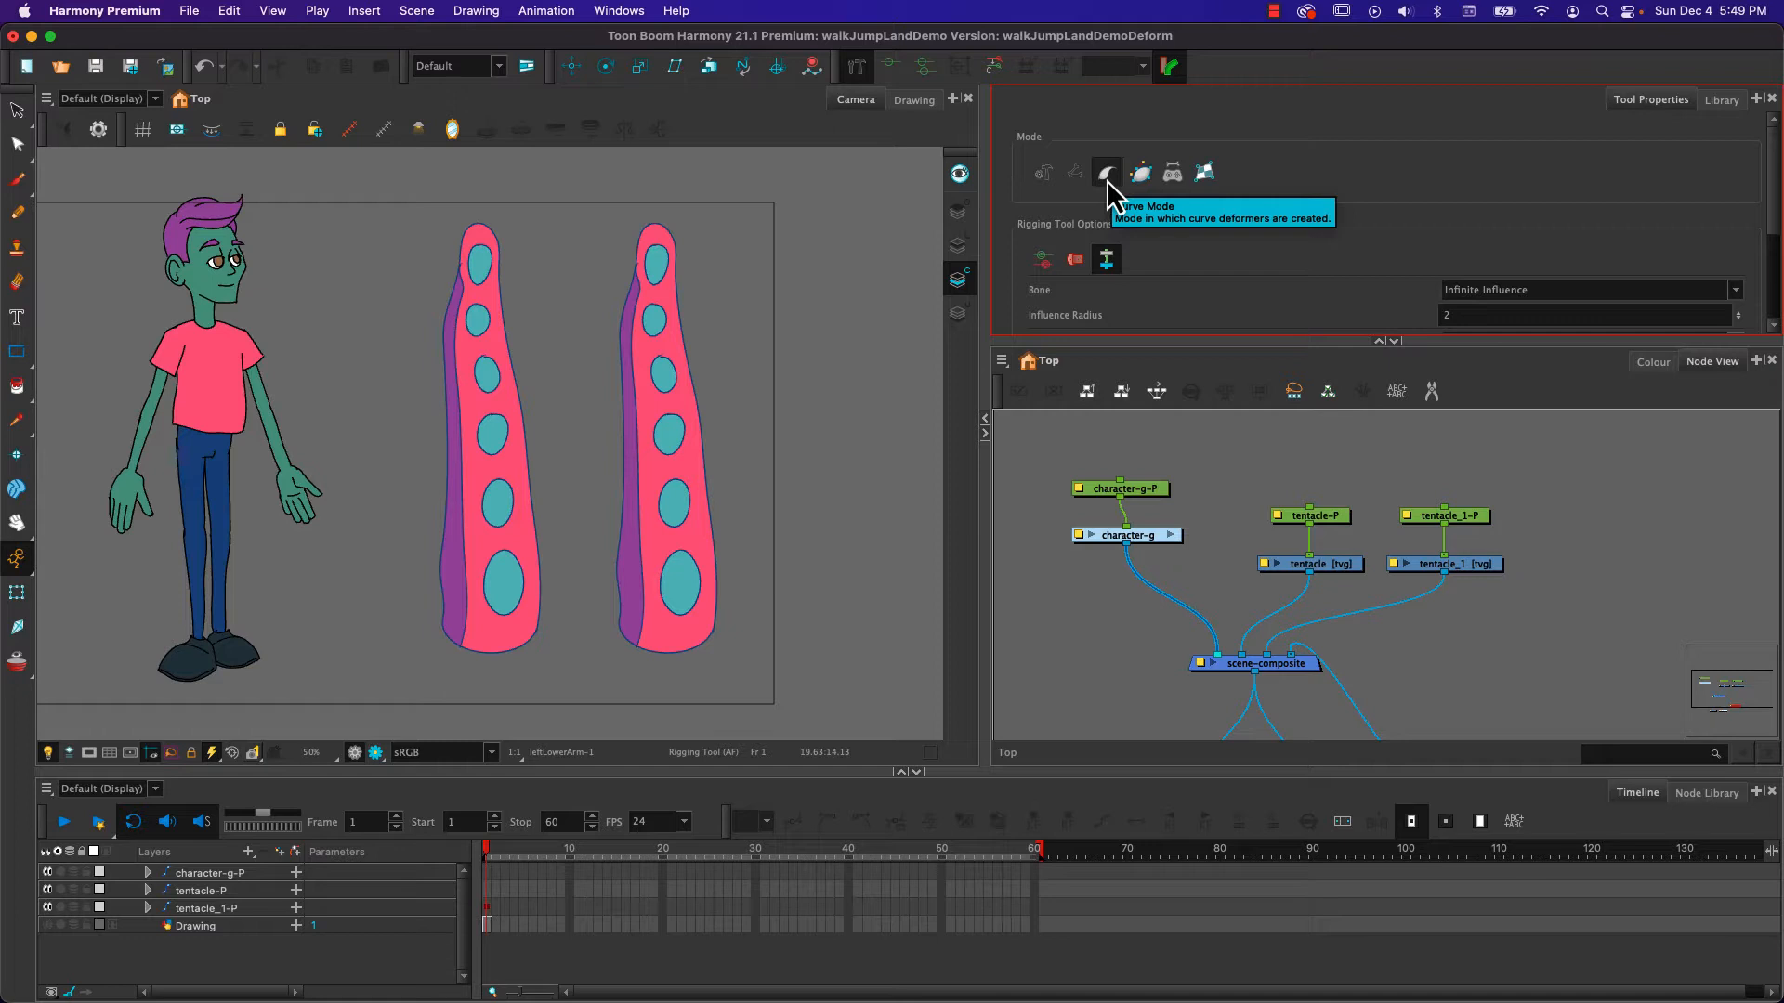
left_click(1324, 563)
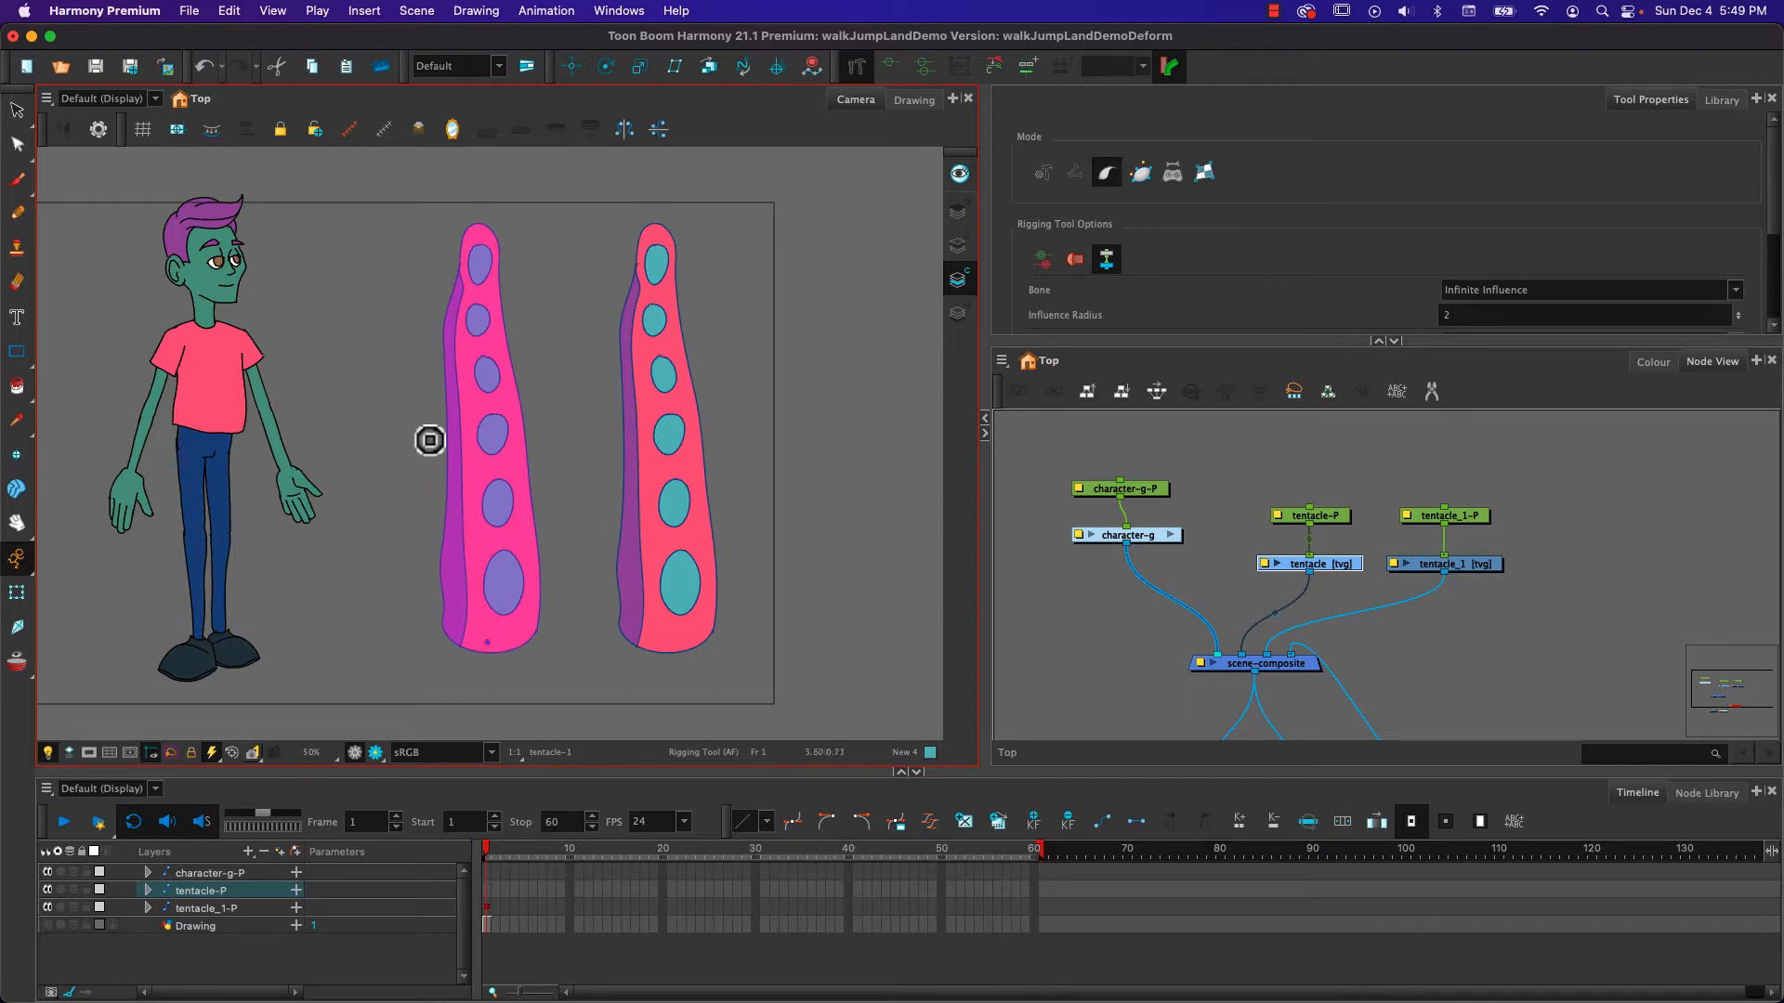
mouse_move(408, 561)
left_mouse_down()
mouse_move(343, 570)
mouse_move(345, 612)
mouse_move(381, 449)
mouse_move(380, 519)
mouse_move(457, 501)
mouse_move(450, 538)
mouse_move(414, 545)
left_mouse_up()
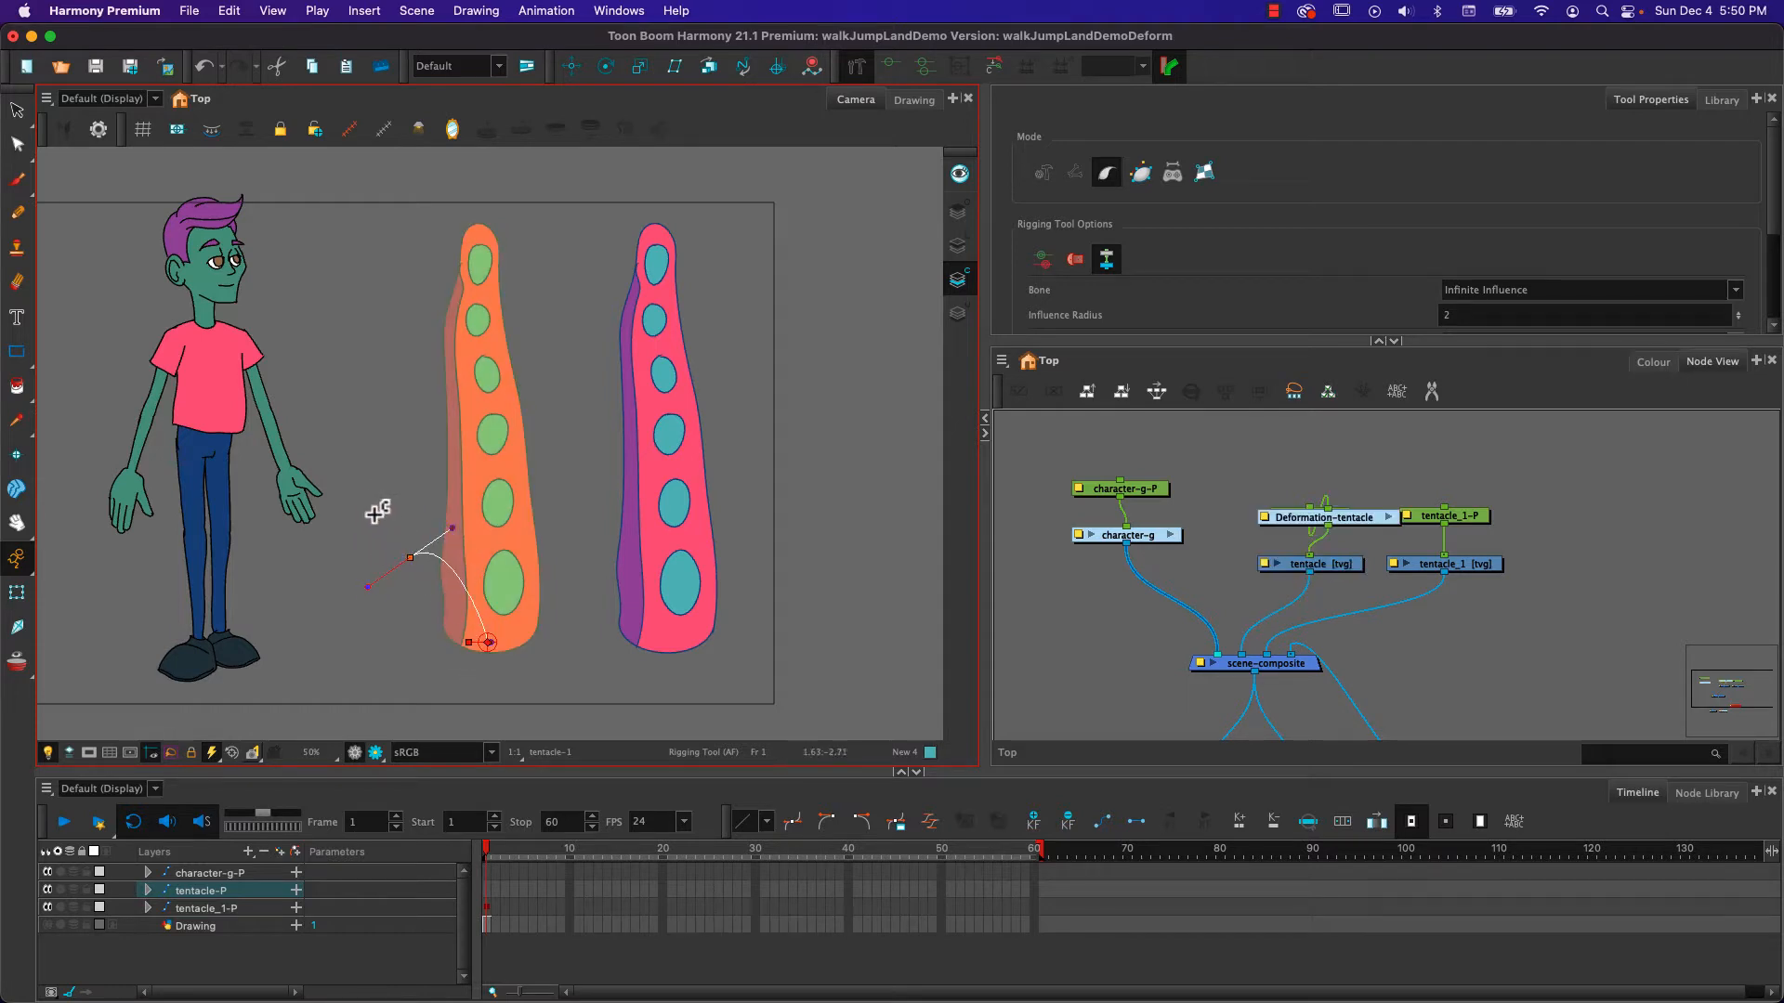
left_click_drag(368, 514, 311, 565)
left_click_drag(361, 380, 341, 454)
left_click_drag(336, 276, 292, 293)
left_click_drag(282, 221, 269, 260)
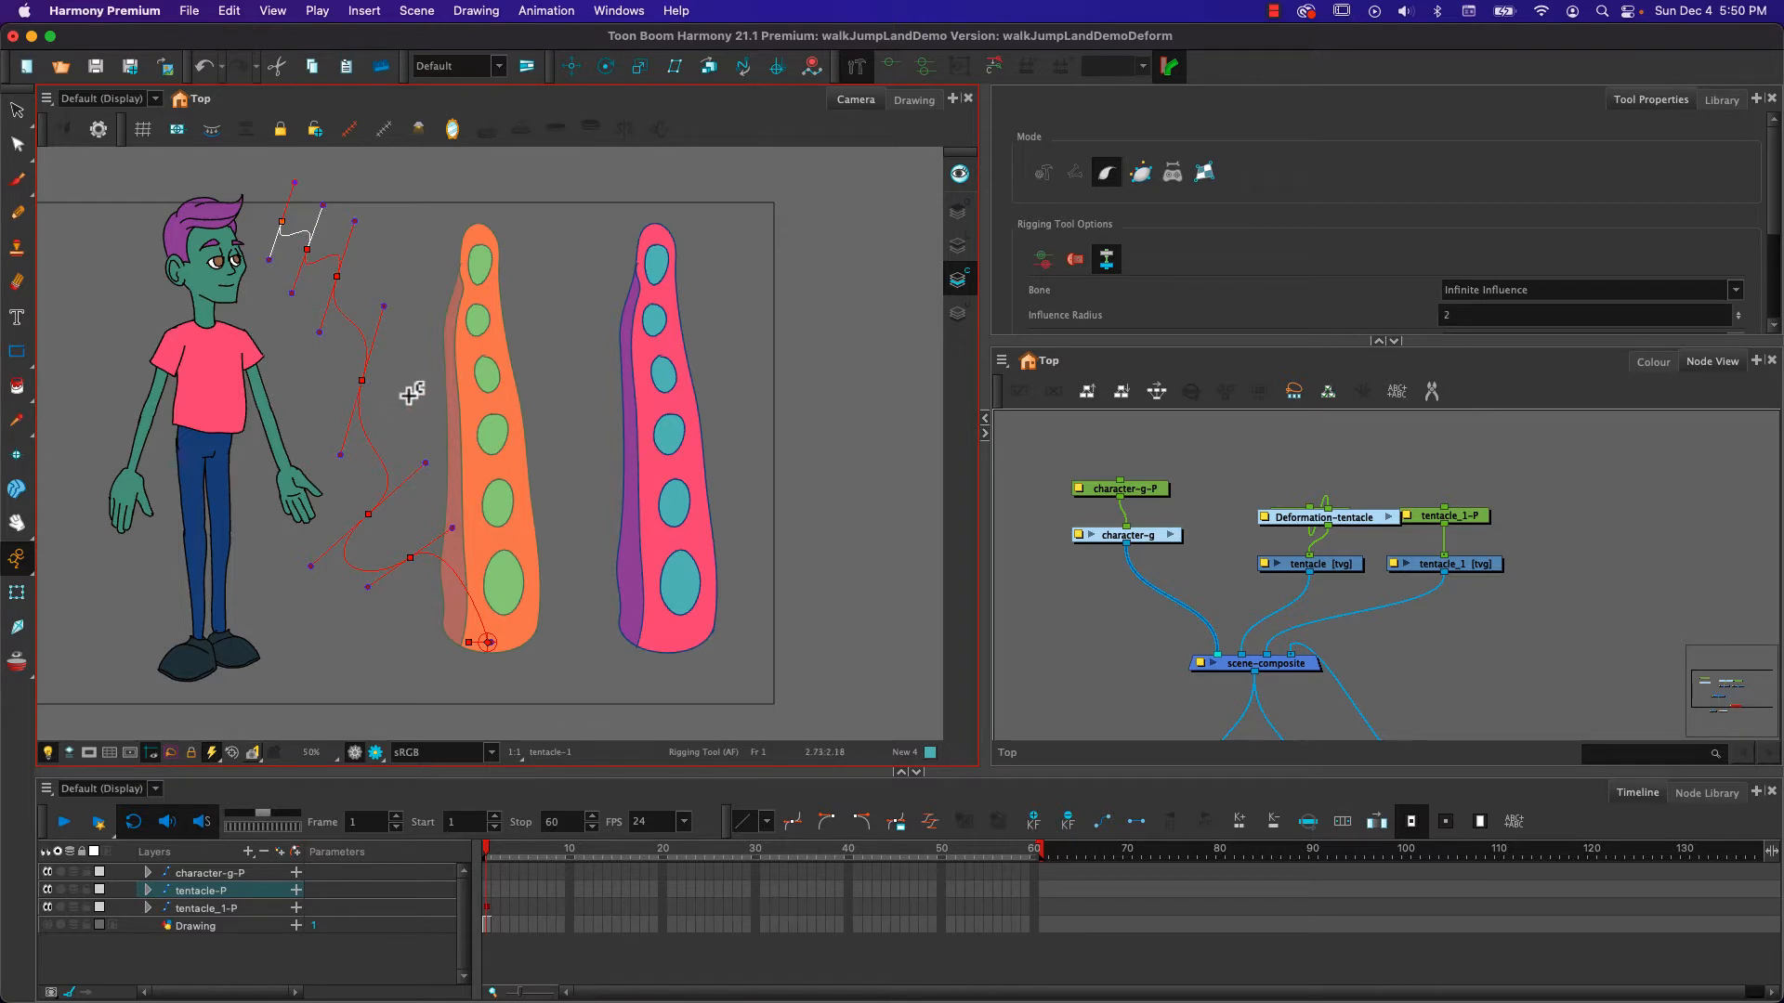
key("super+z")
key("super+z")
key("super+z")
key("super+z")
key("super+z")
key("super+z")
key("super+z")
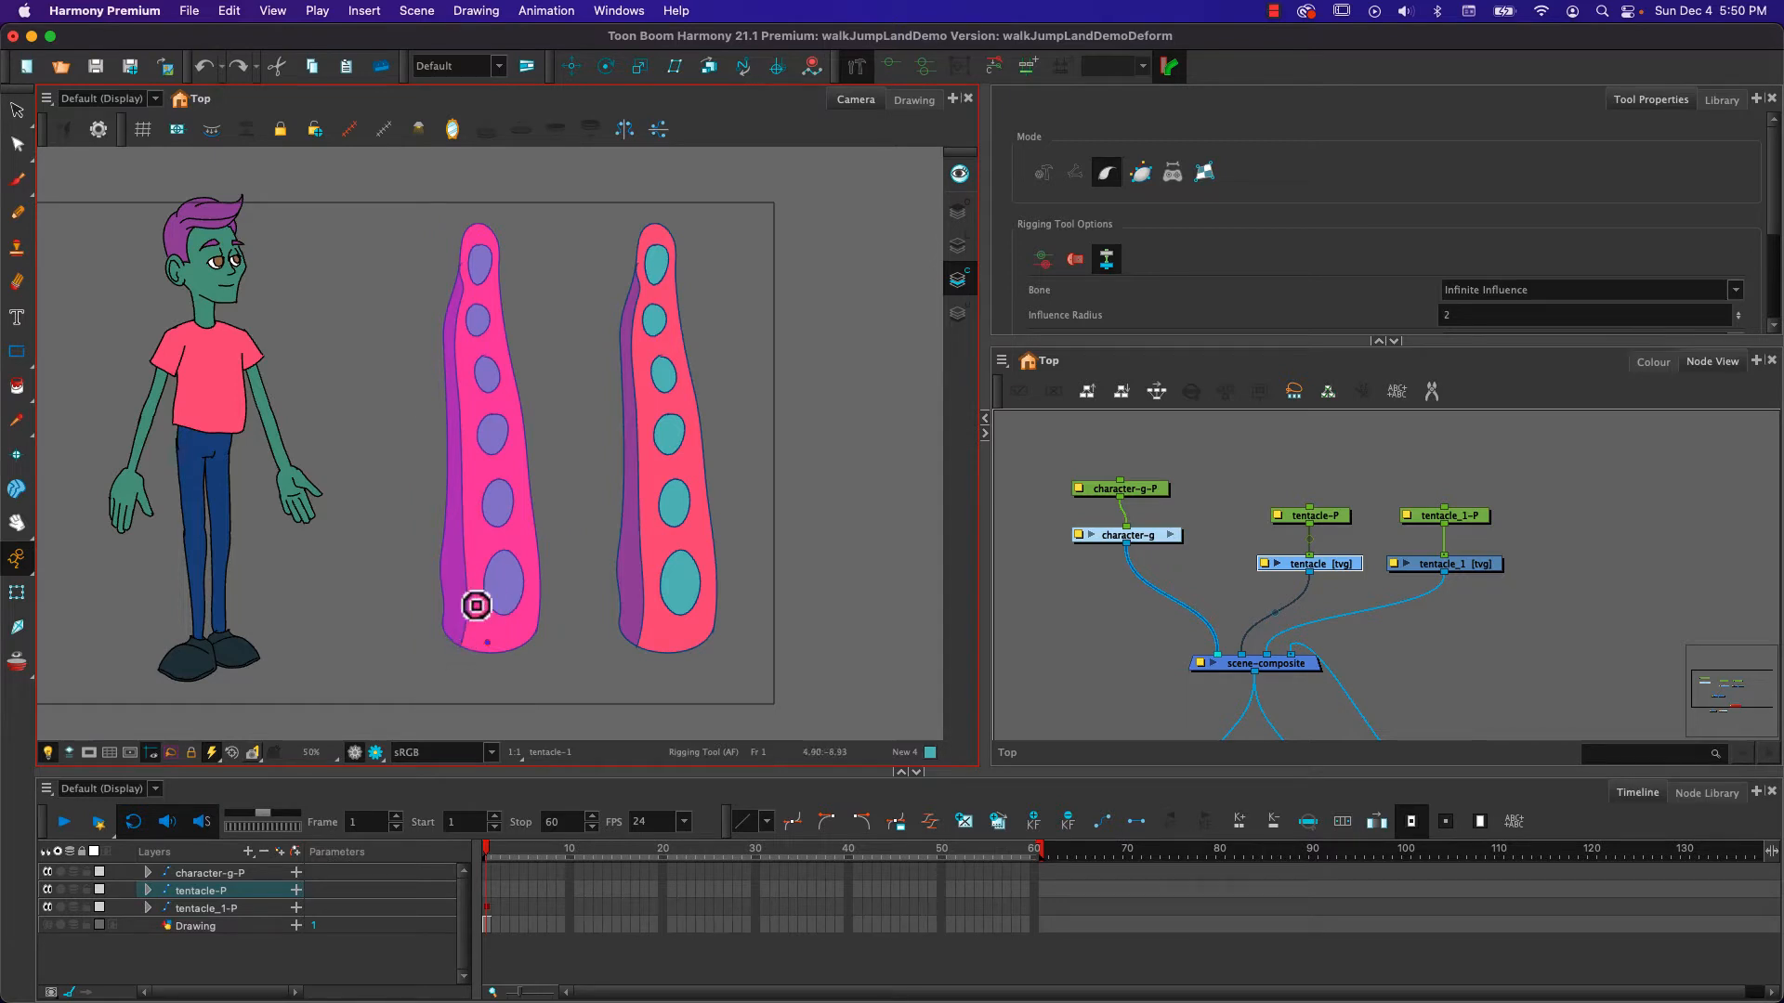
key("super+z")
Draw a three-segment curve deformer up the middle of the tentacle beside the character, from its base to its tip
mouse_move(489, 641)
left_mouse_down()
mouse_move(493, 689)
mouse_move(488, 671)
left_mouse_up()
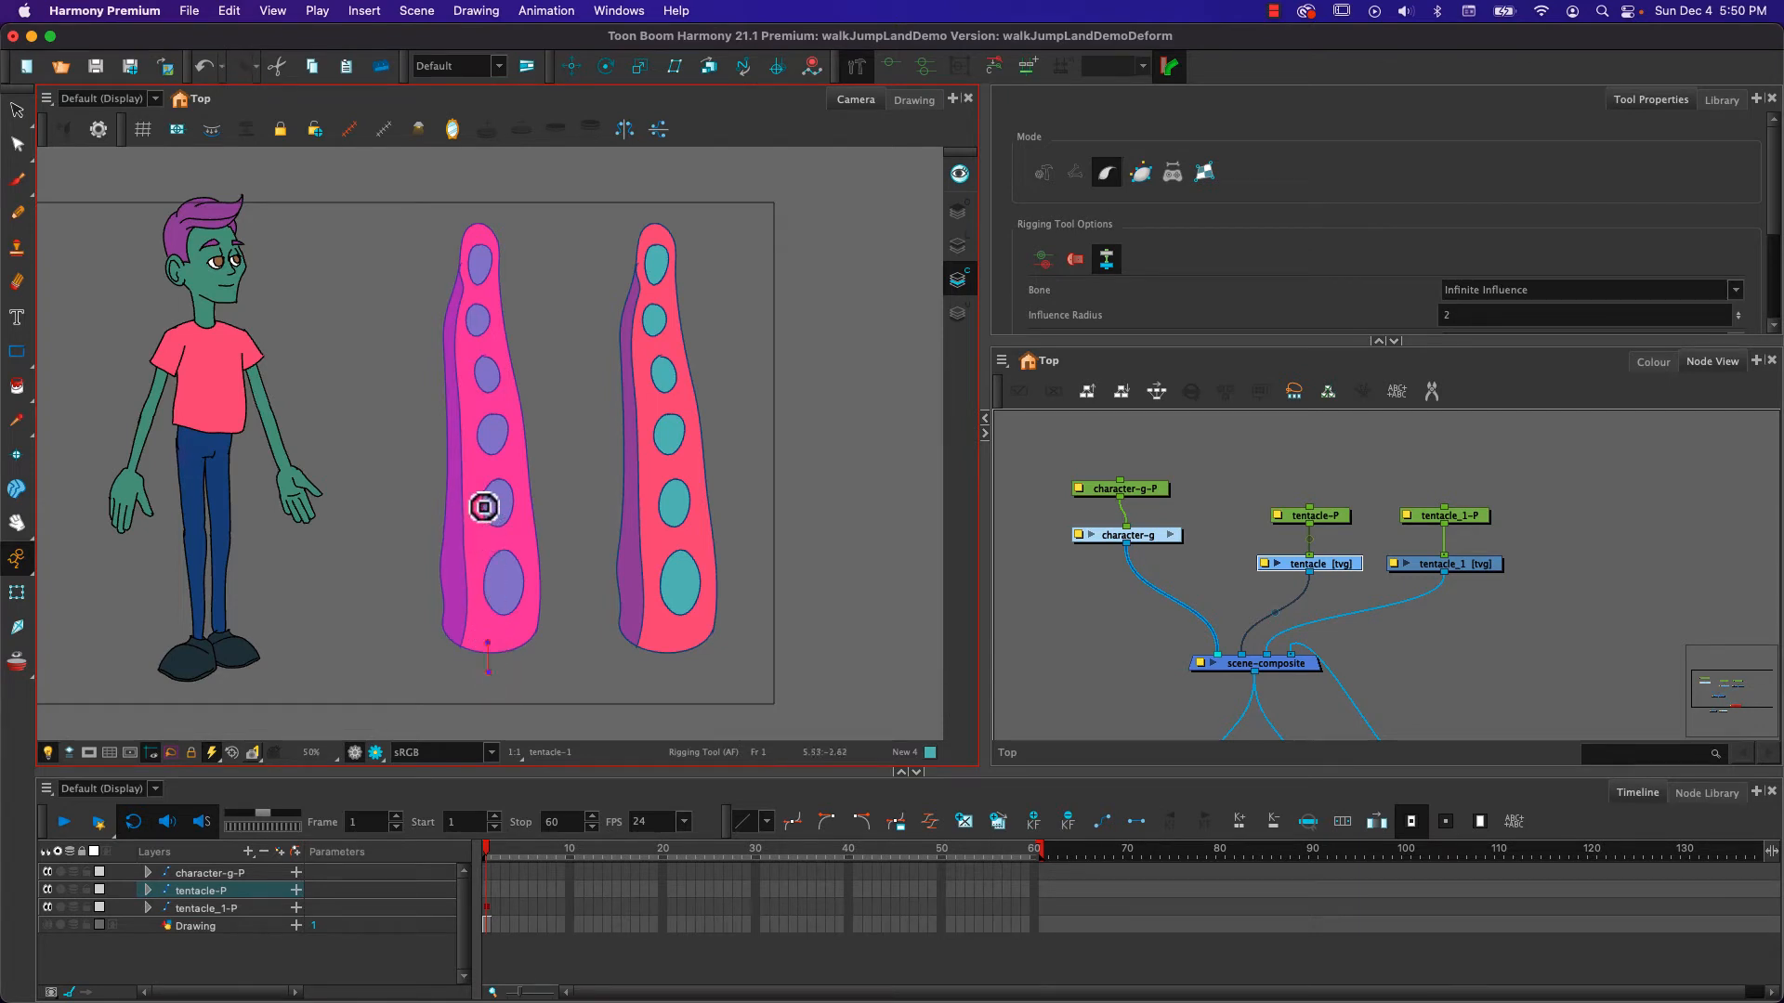
left_click_drag(483, 502, 482, 551)
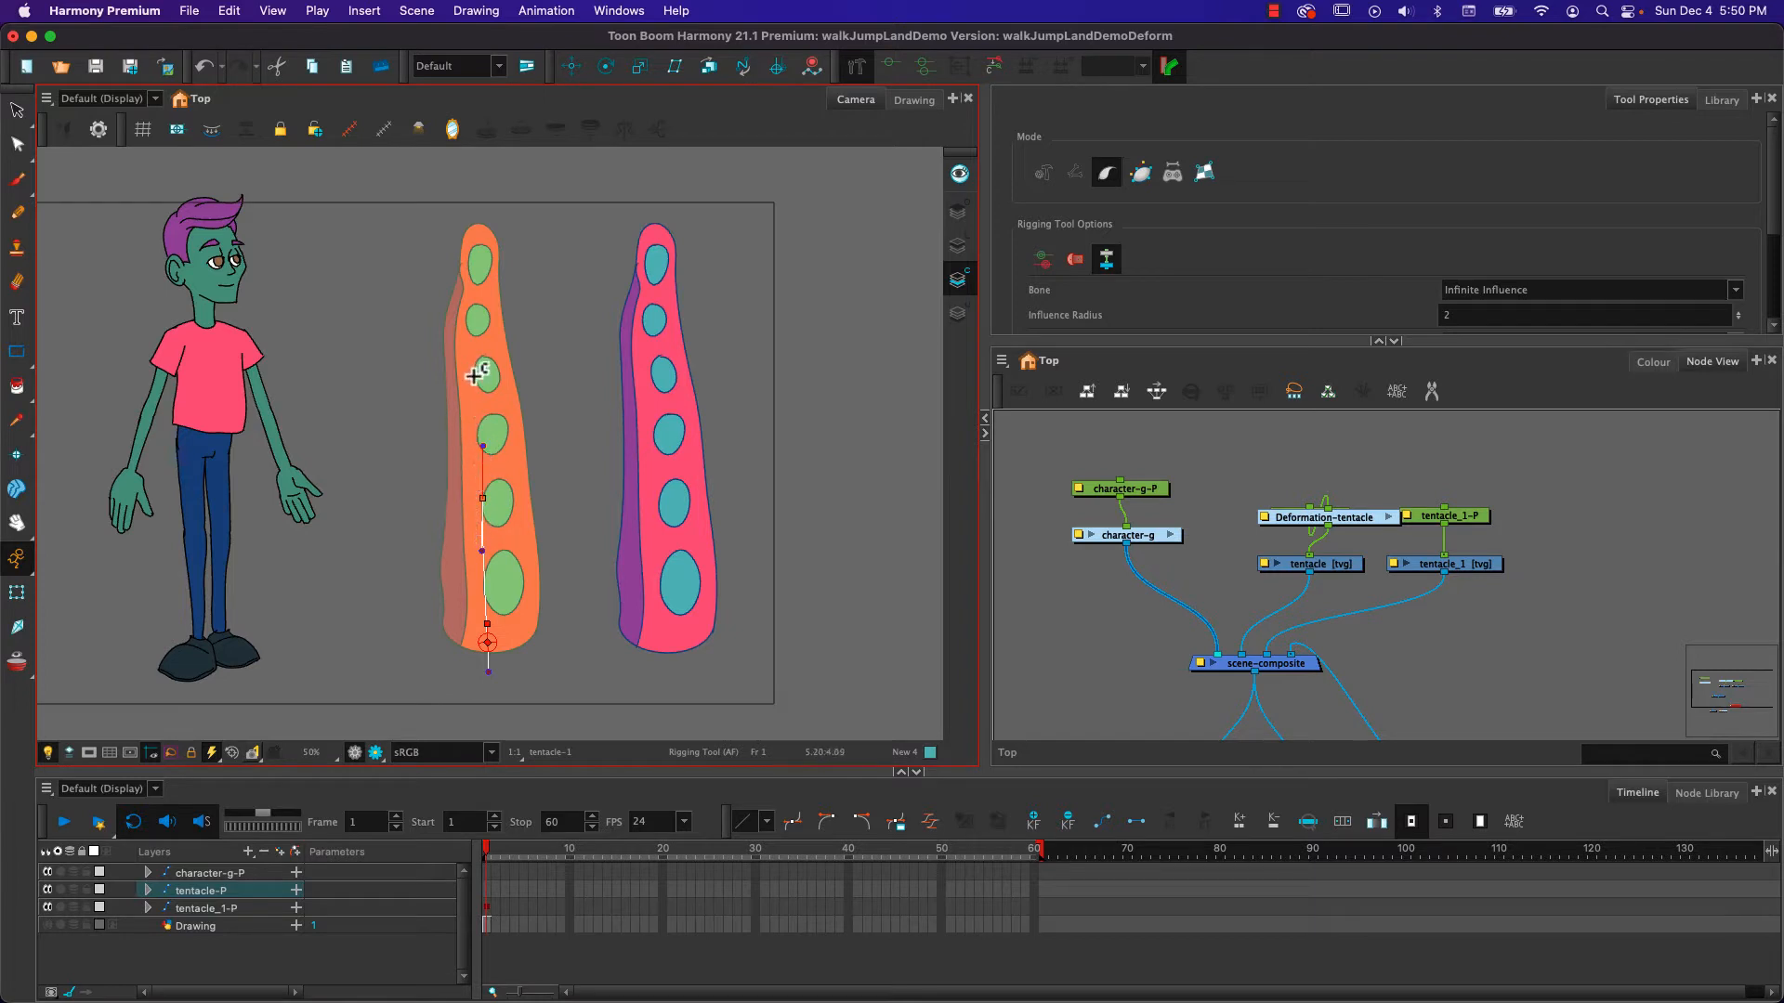
left_click_drag(476, 381, 475, 416)
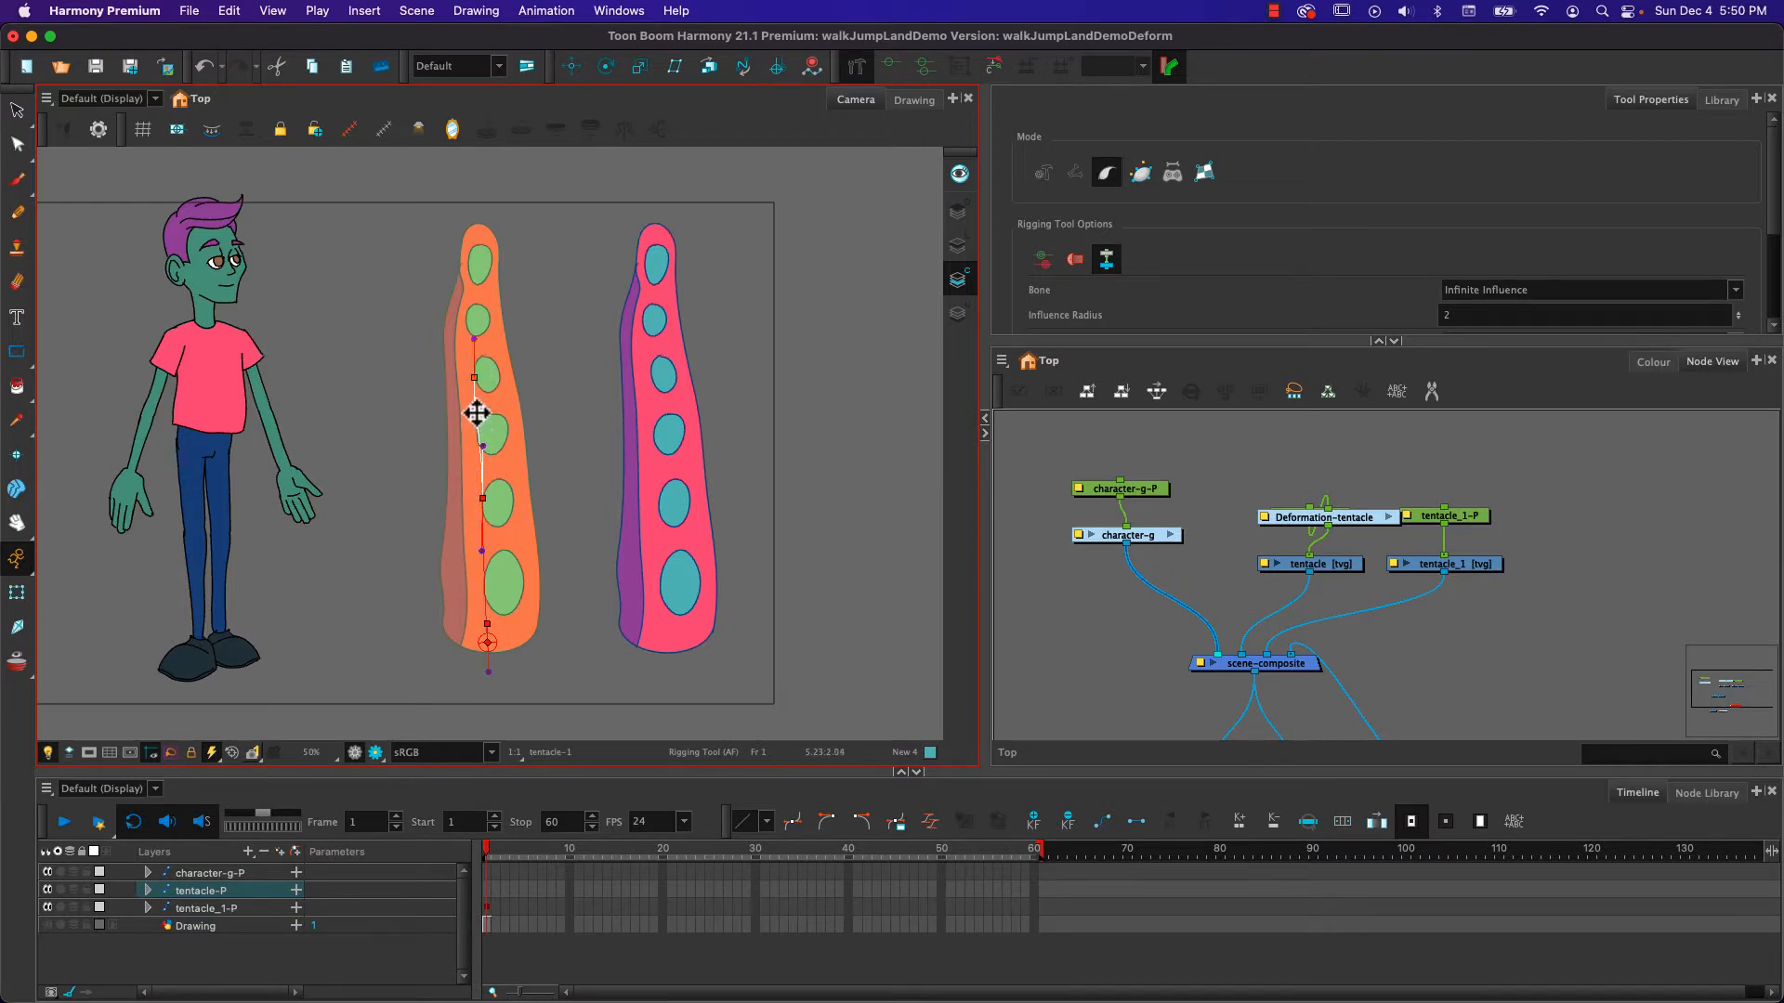
left_click(473, 236)
left_click_drag(475, 267, 475, 266)
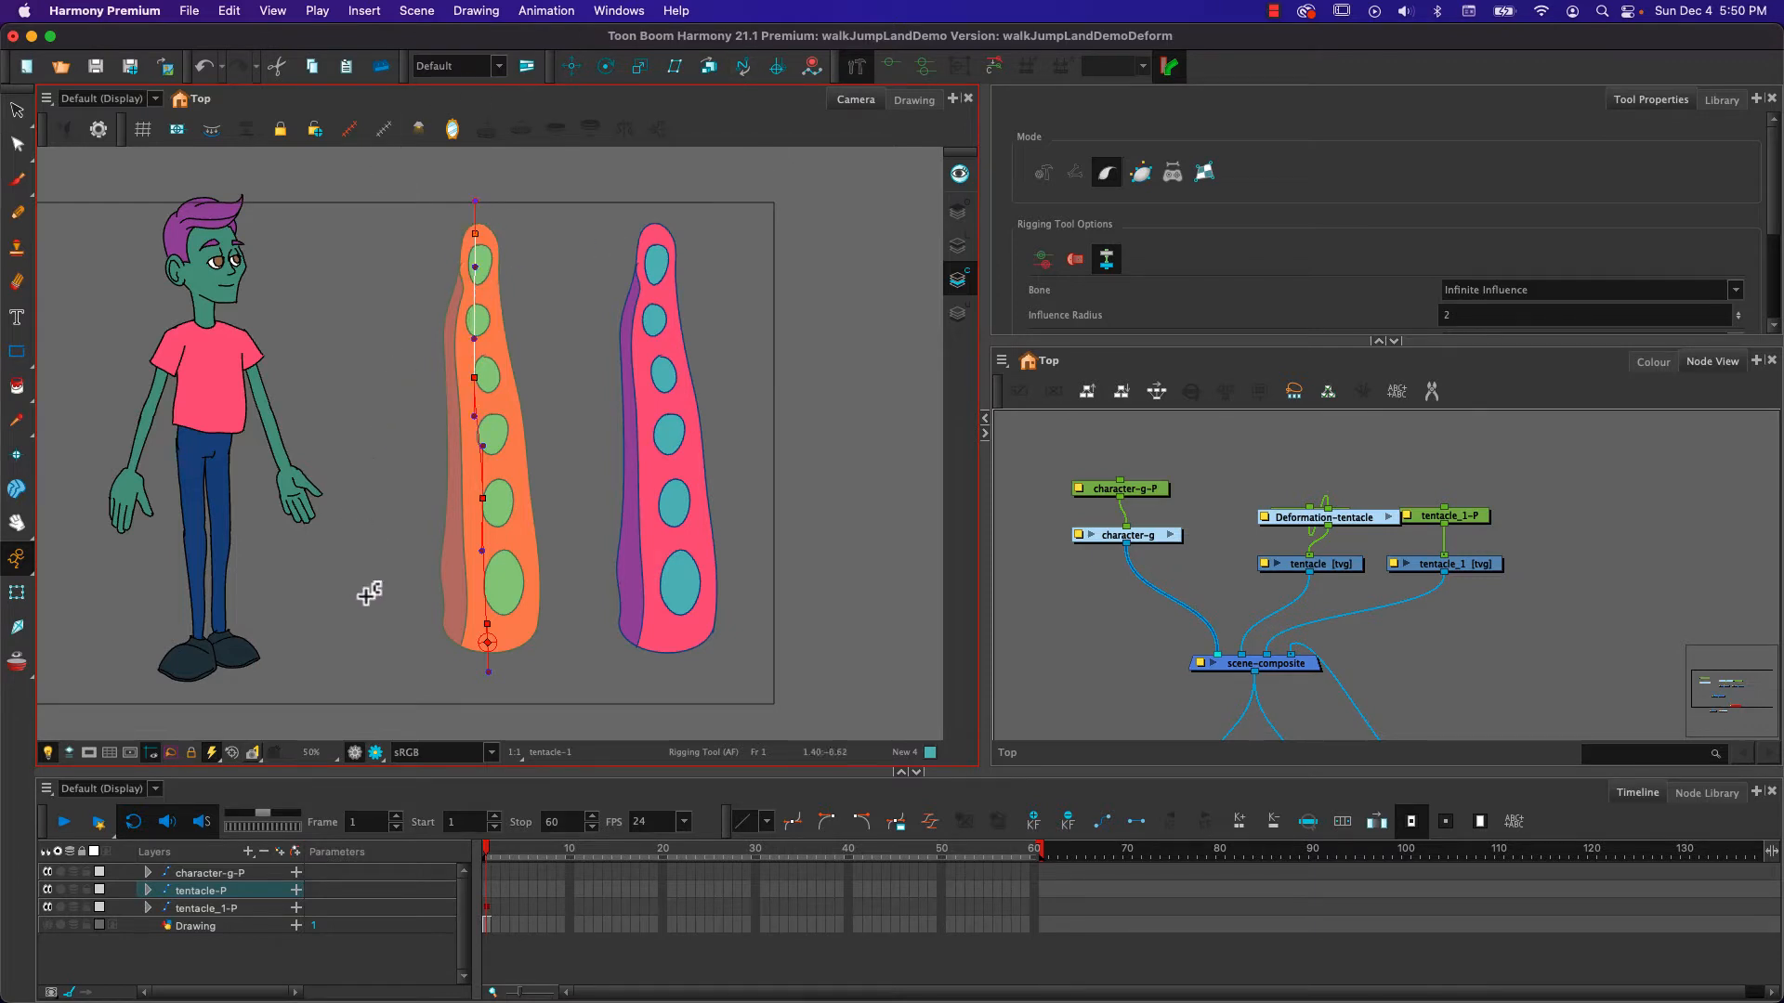
Hide the curve controls with the Transform tool active, and line up Deformation-tentacle and tentacle-P above the tentacle drawing node
left_click(19, 596)
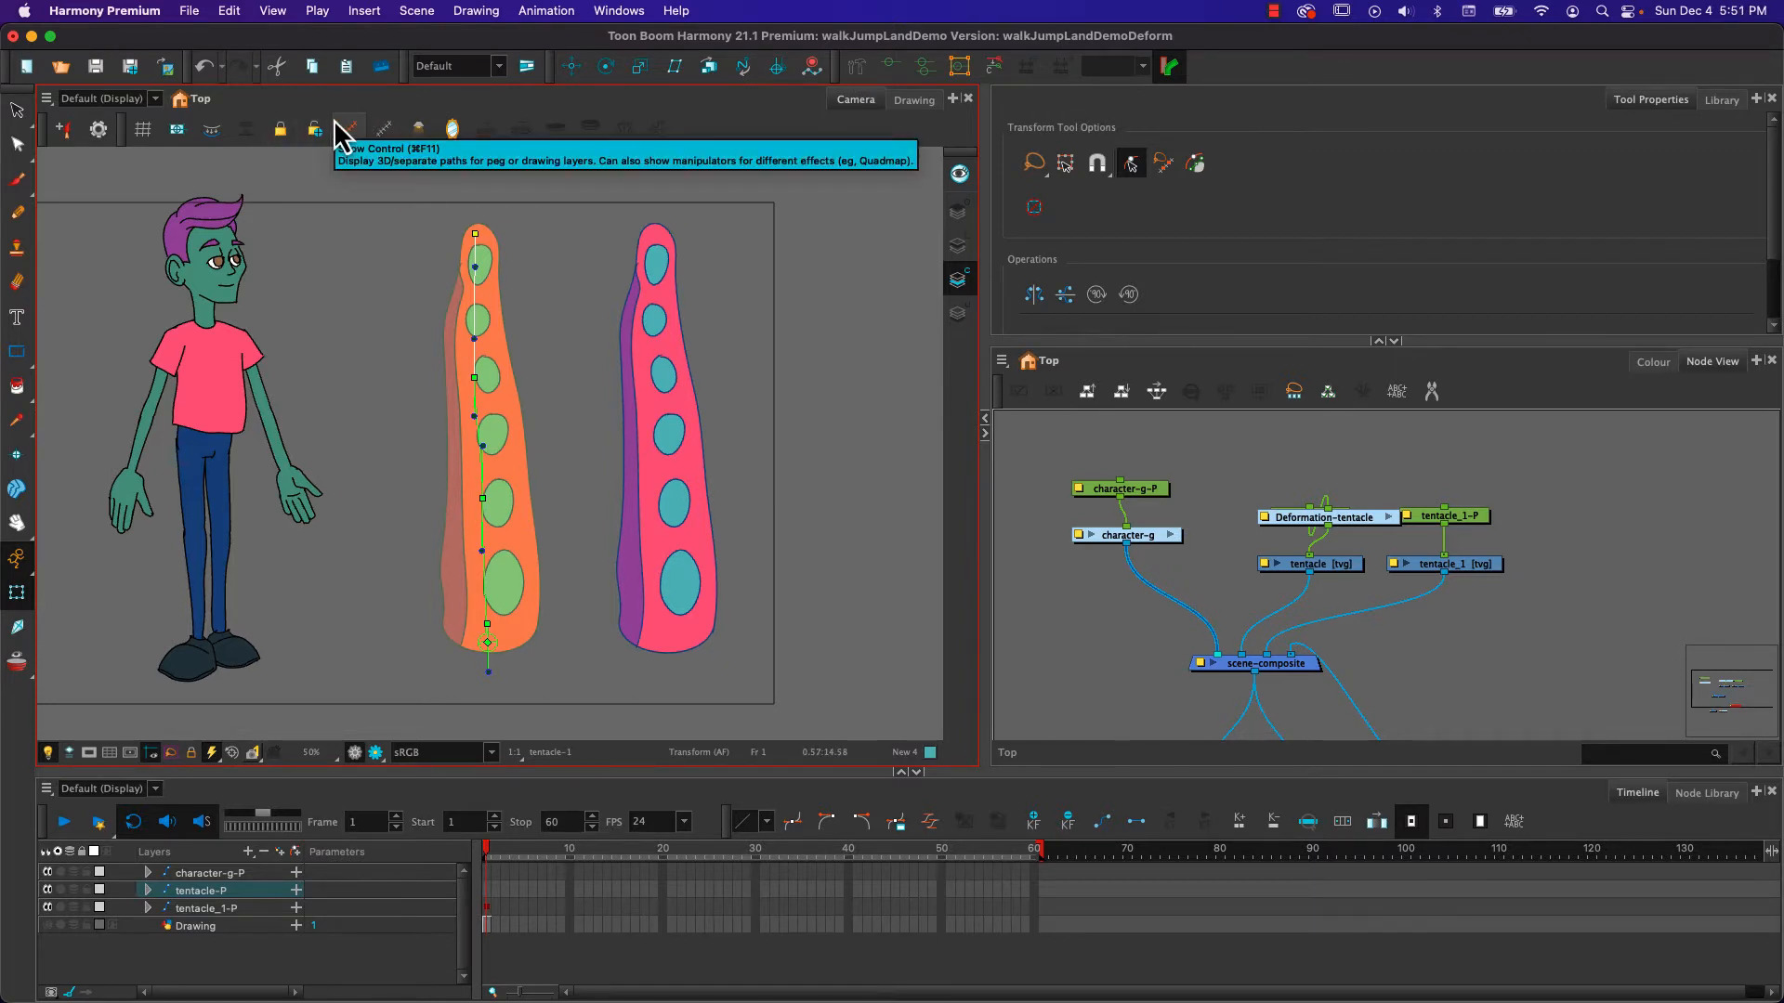
left_click(383, 133)
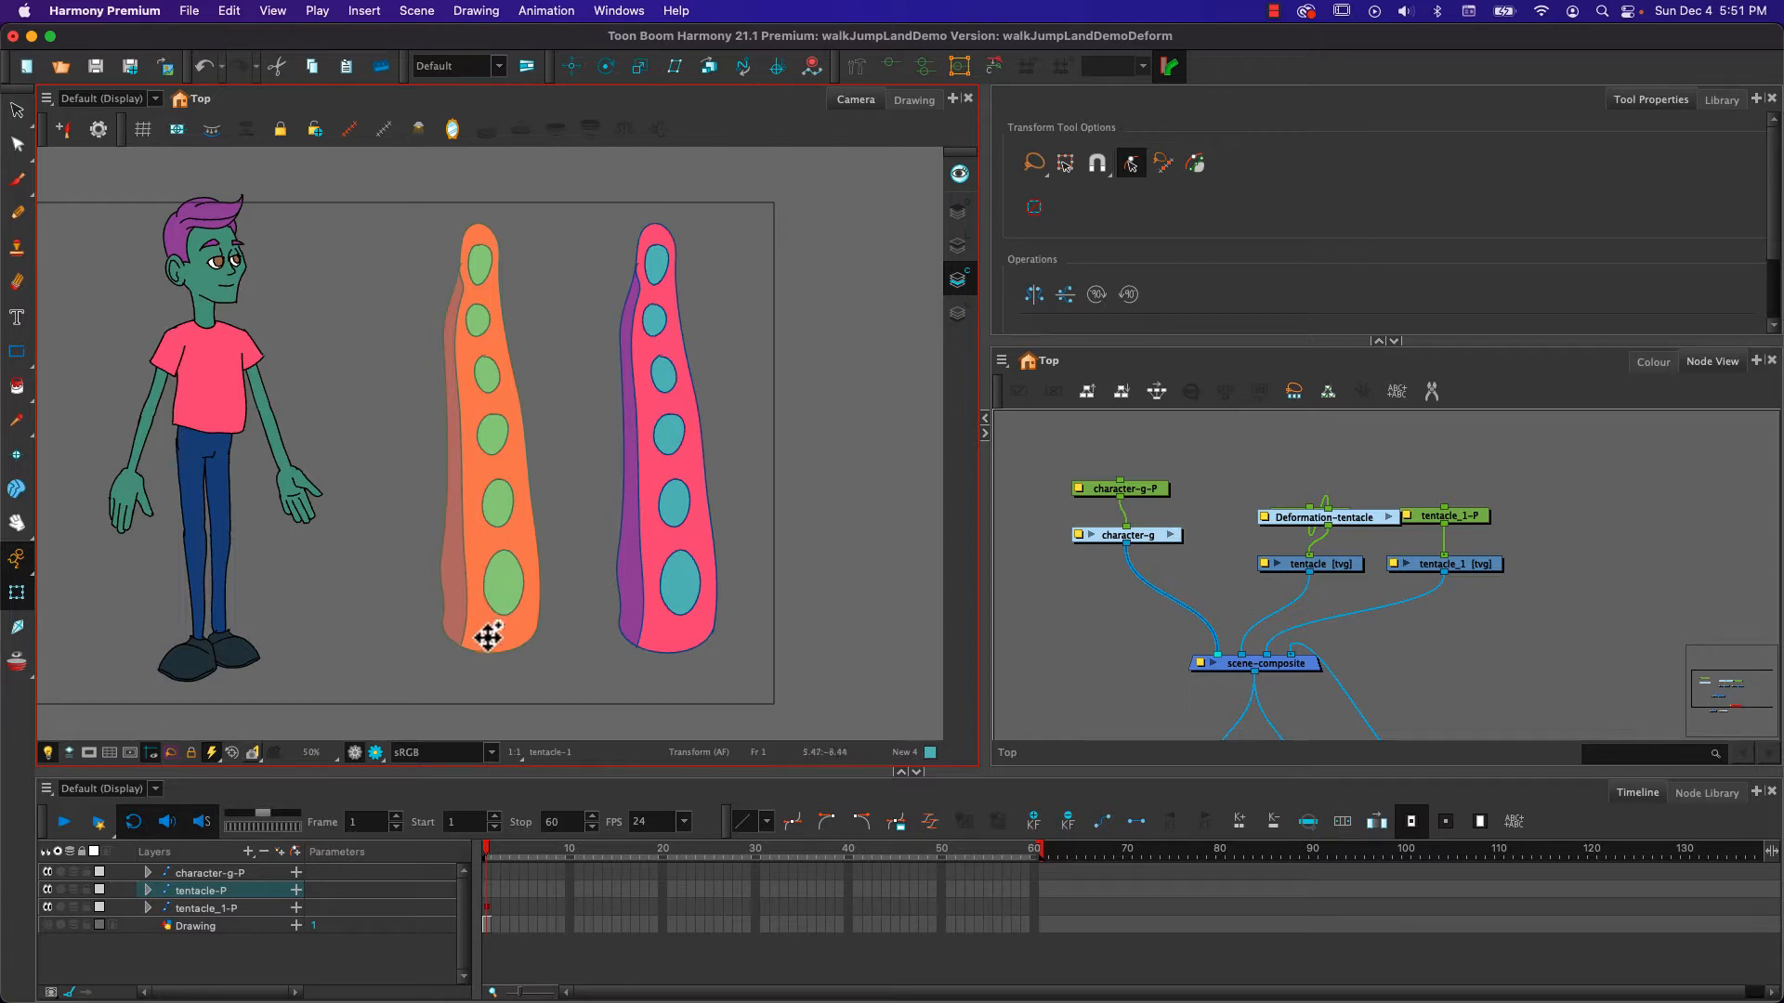
left_click_drag(1367, 520, 1333, 502)
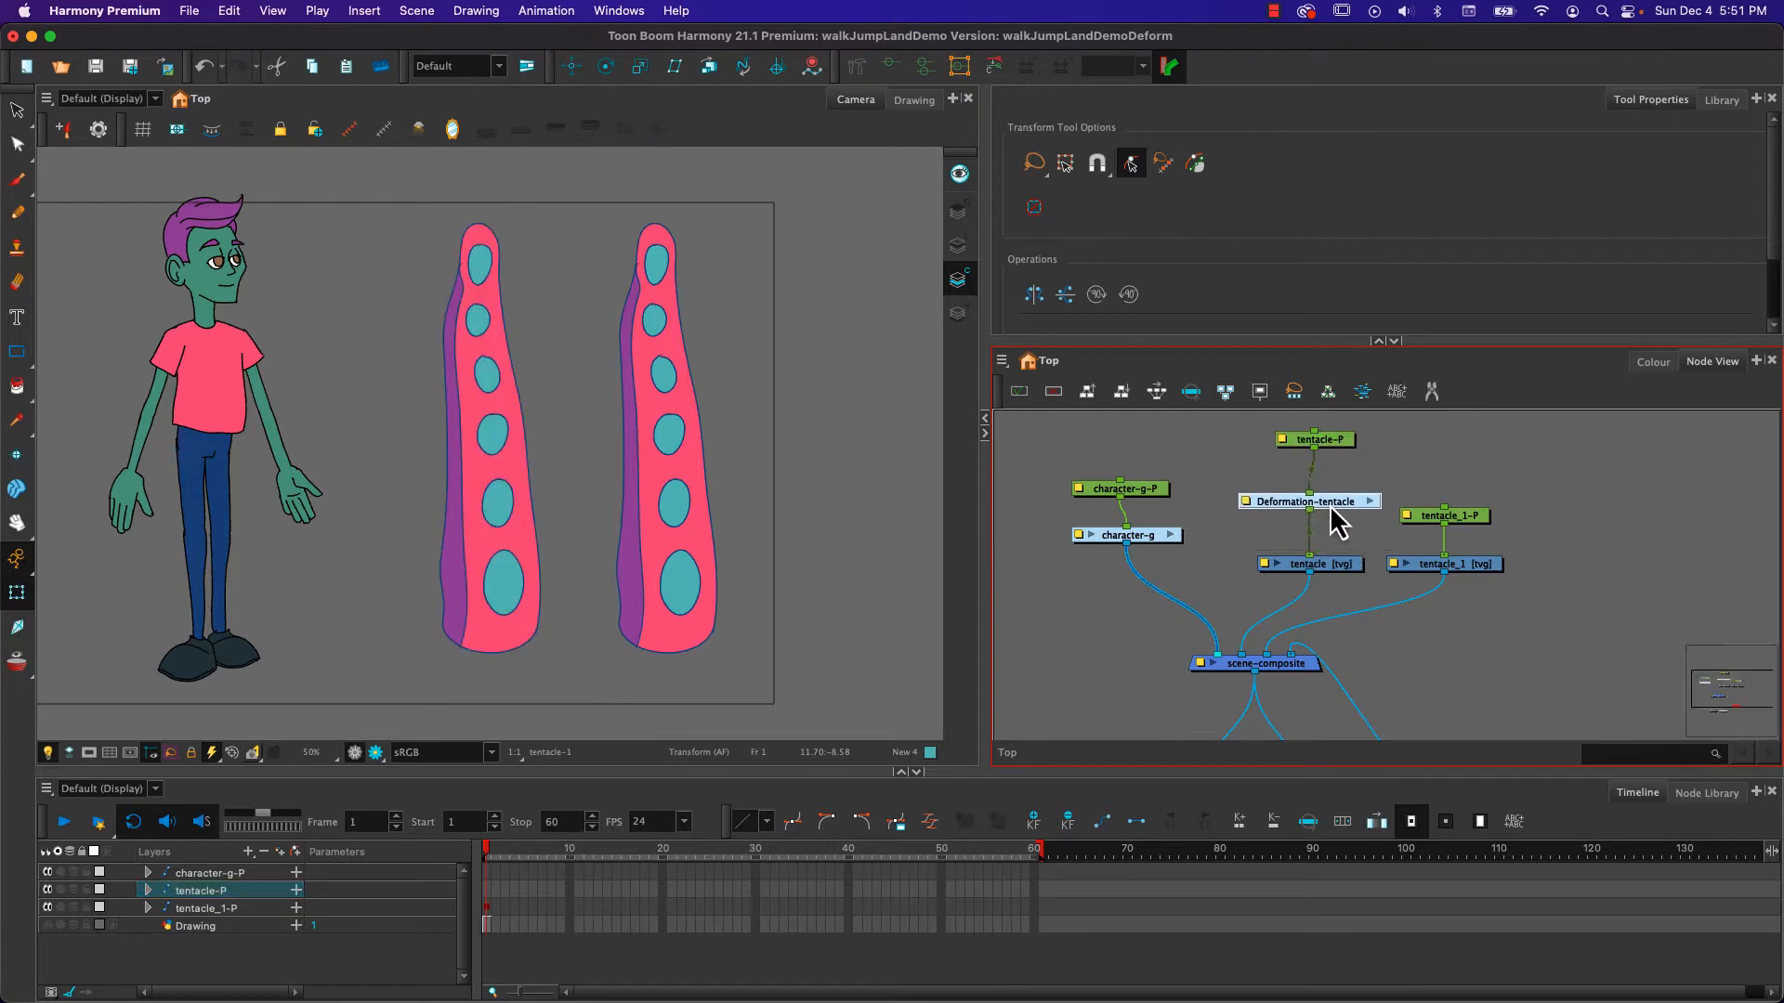
left_click_drag(1301, 438, 1296, 447)
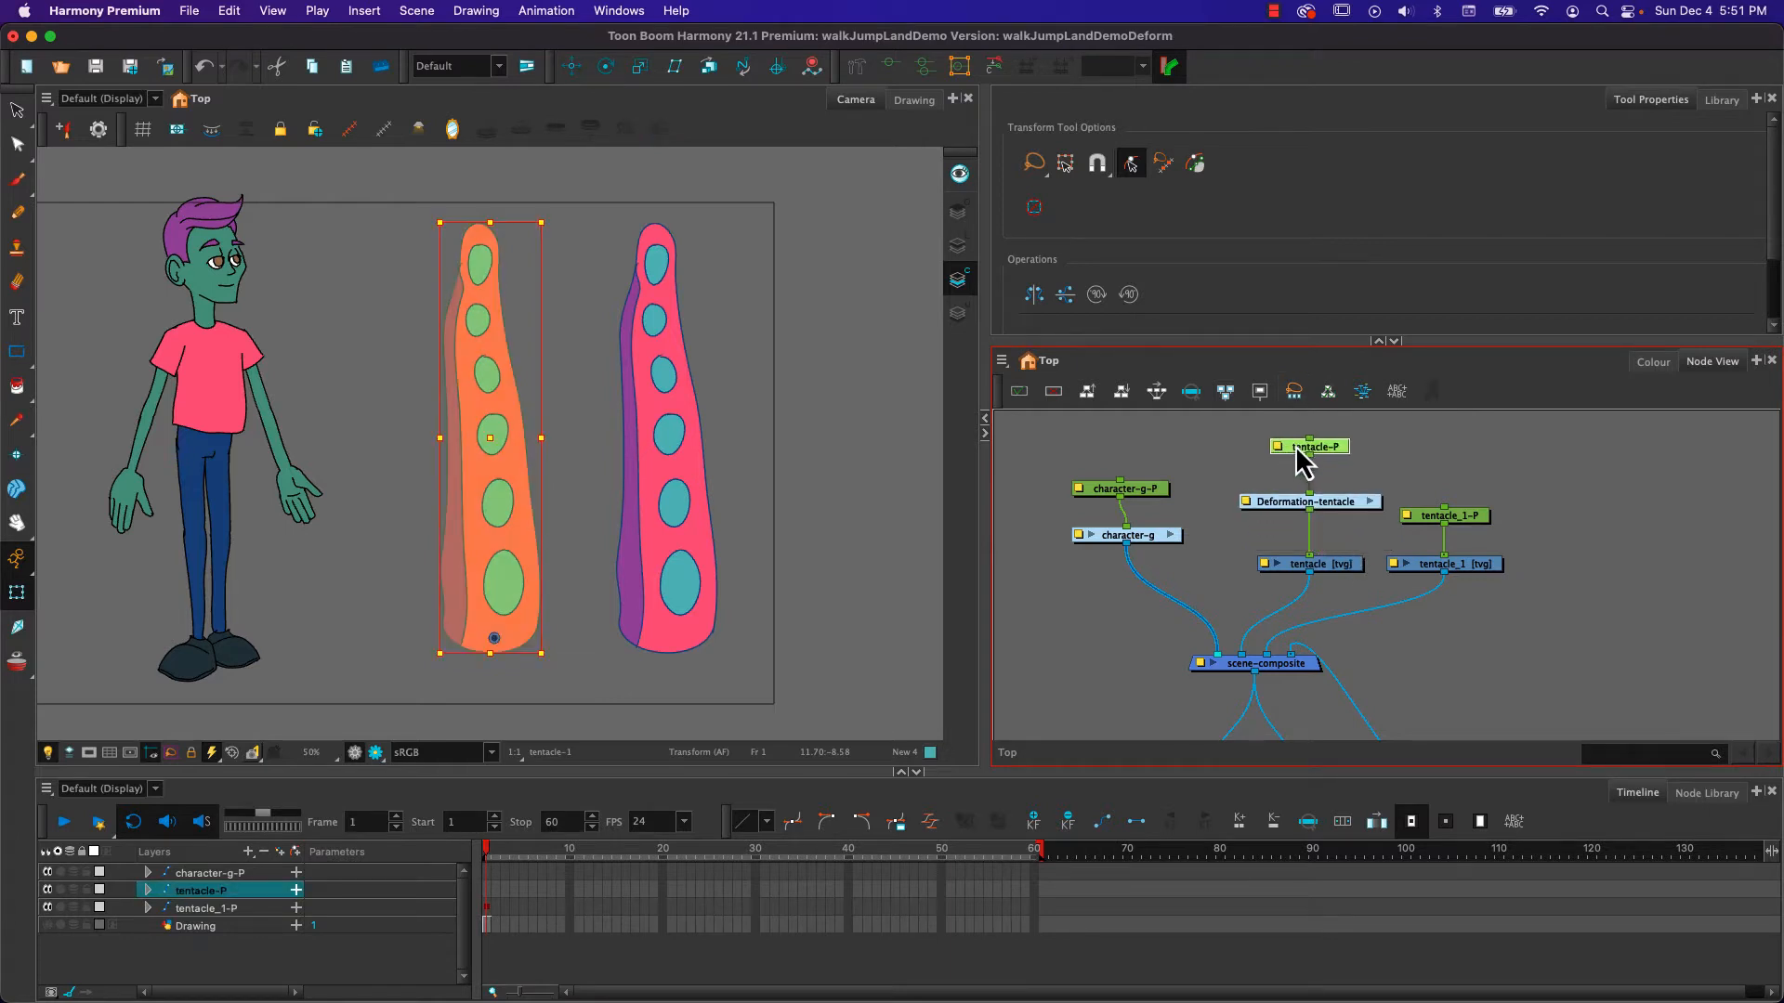
Inspect the offset and curve nodes inside the Deformation-tentacle group, then return to the top level
left_click(1370, 502)
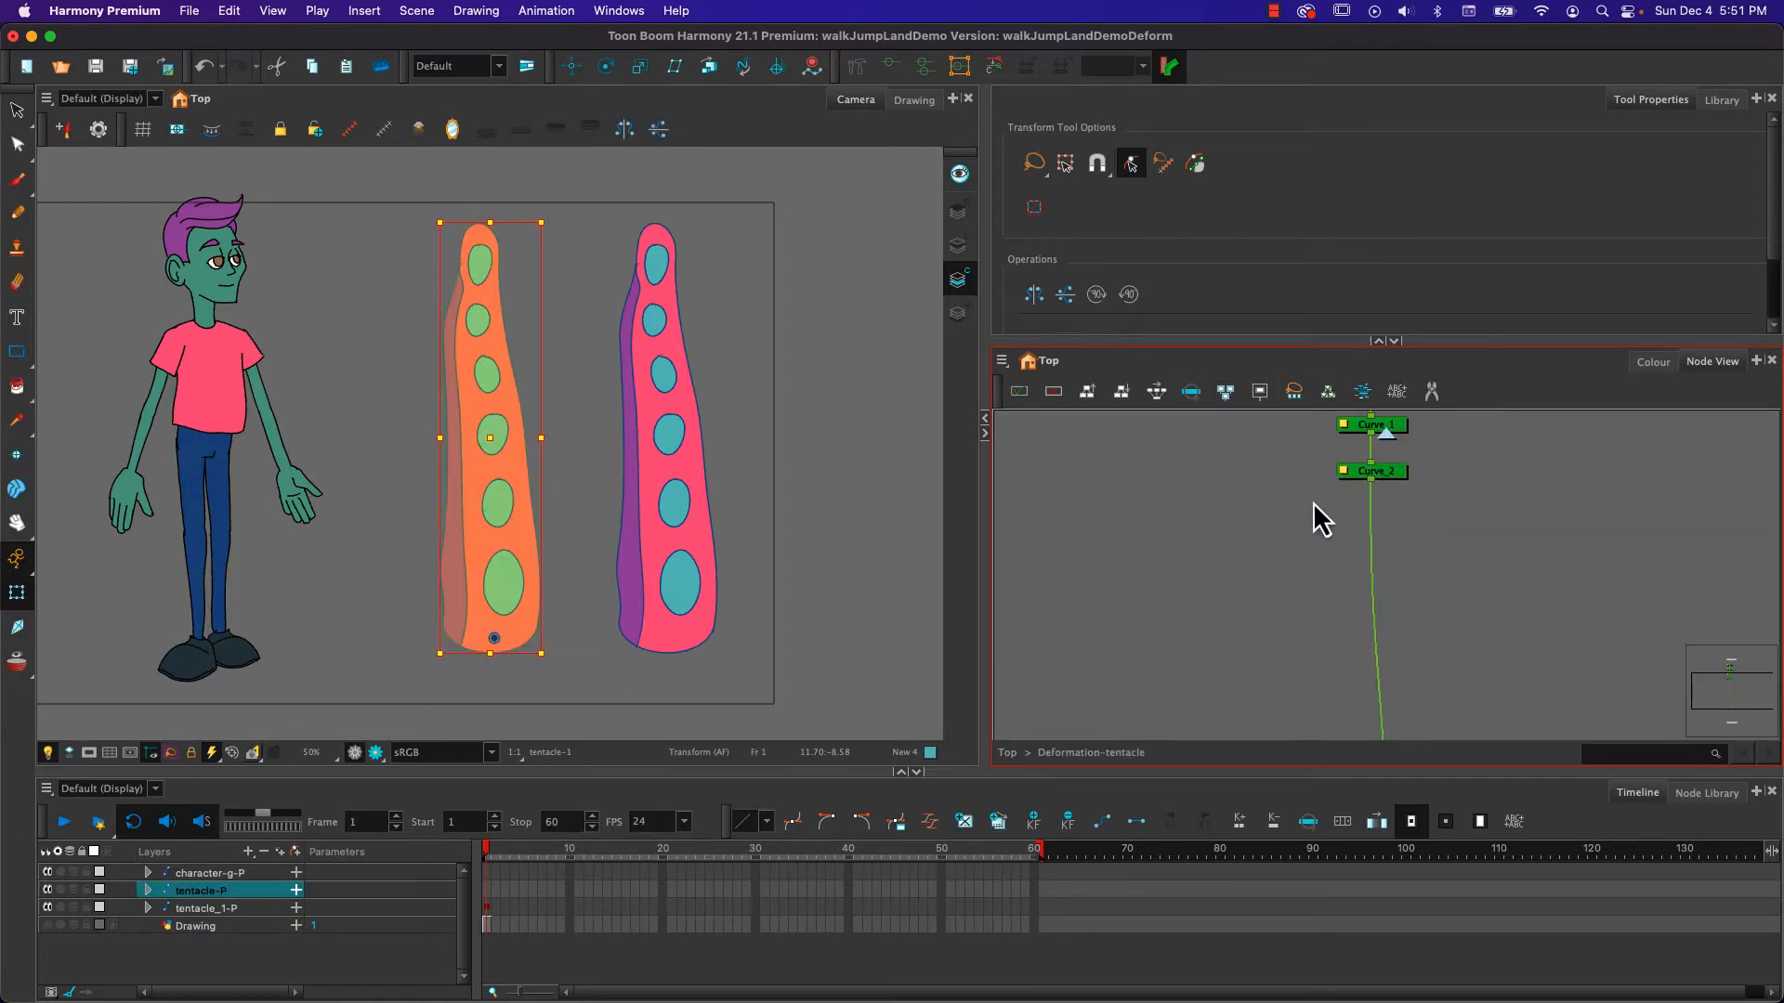
left_click_drag(1266, 522, 1269, 701)
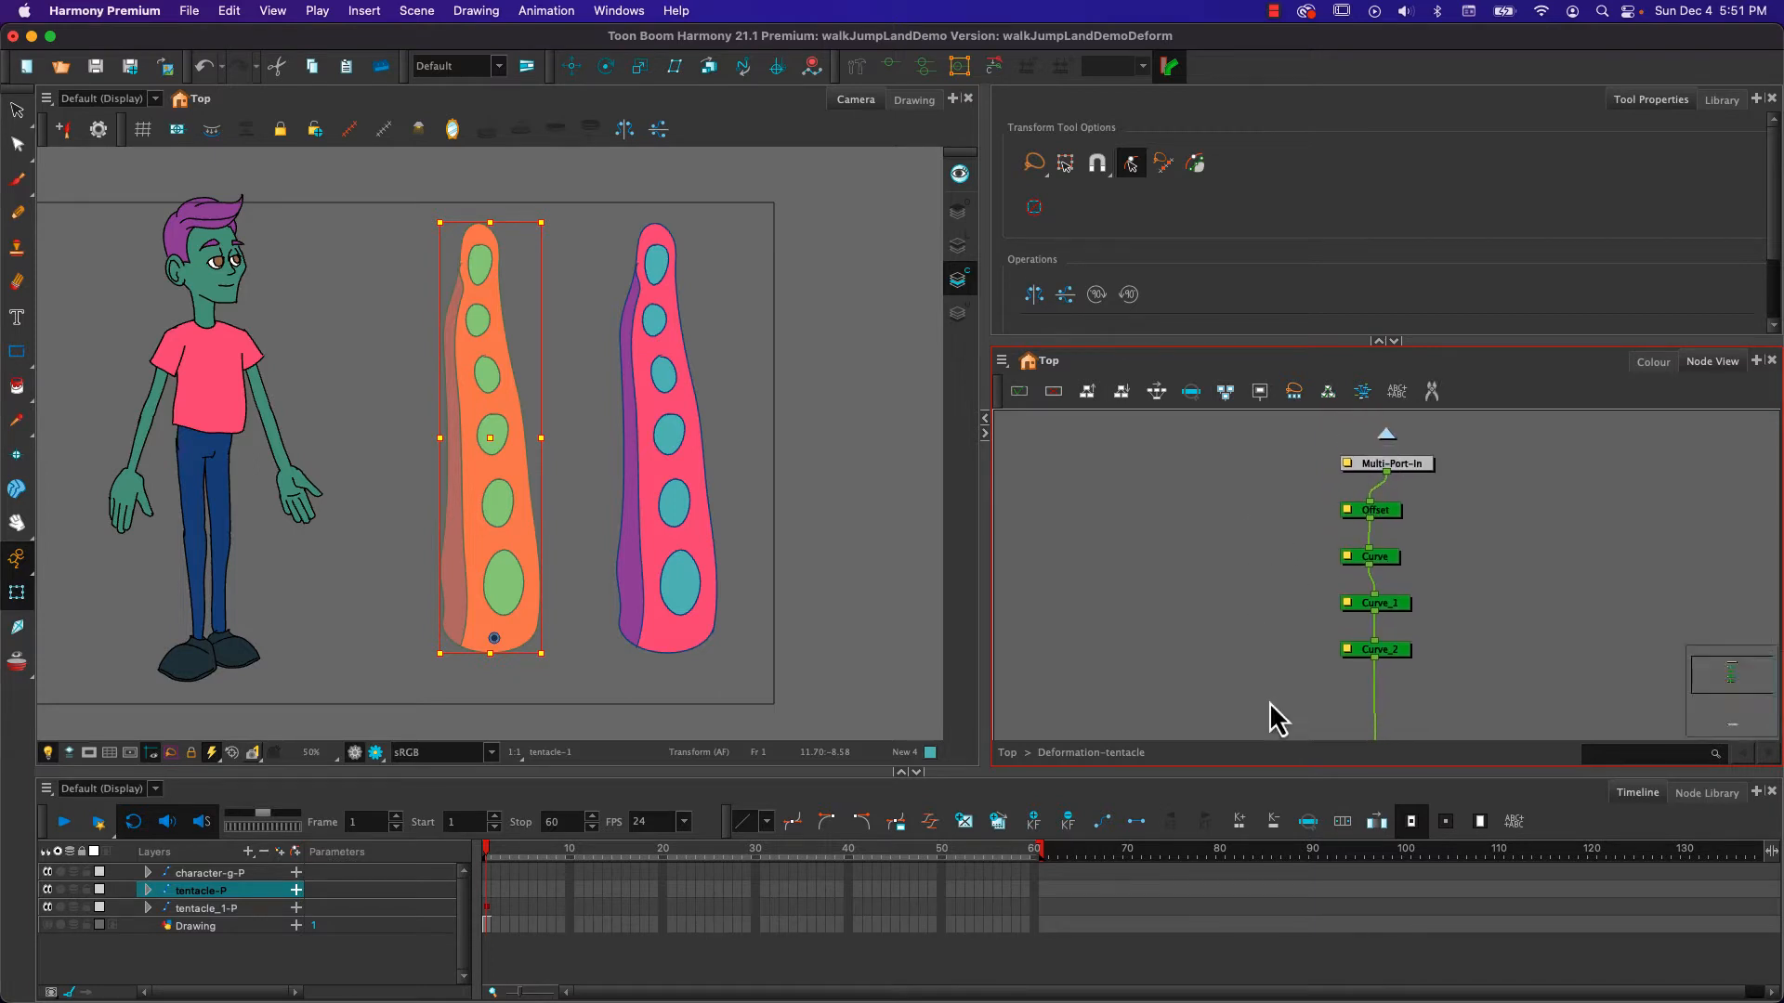
left_click(1384, 433)
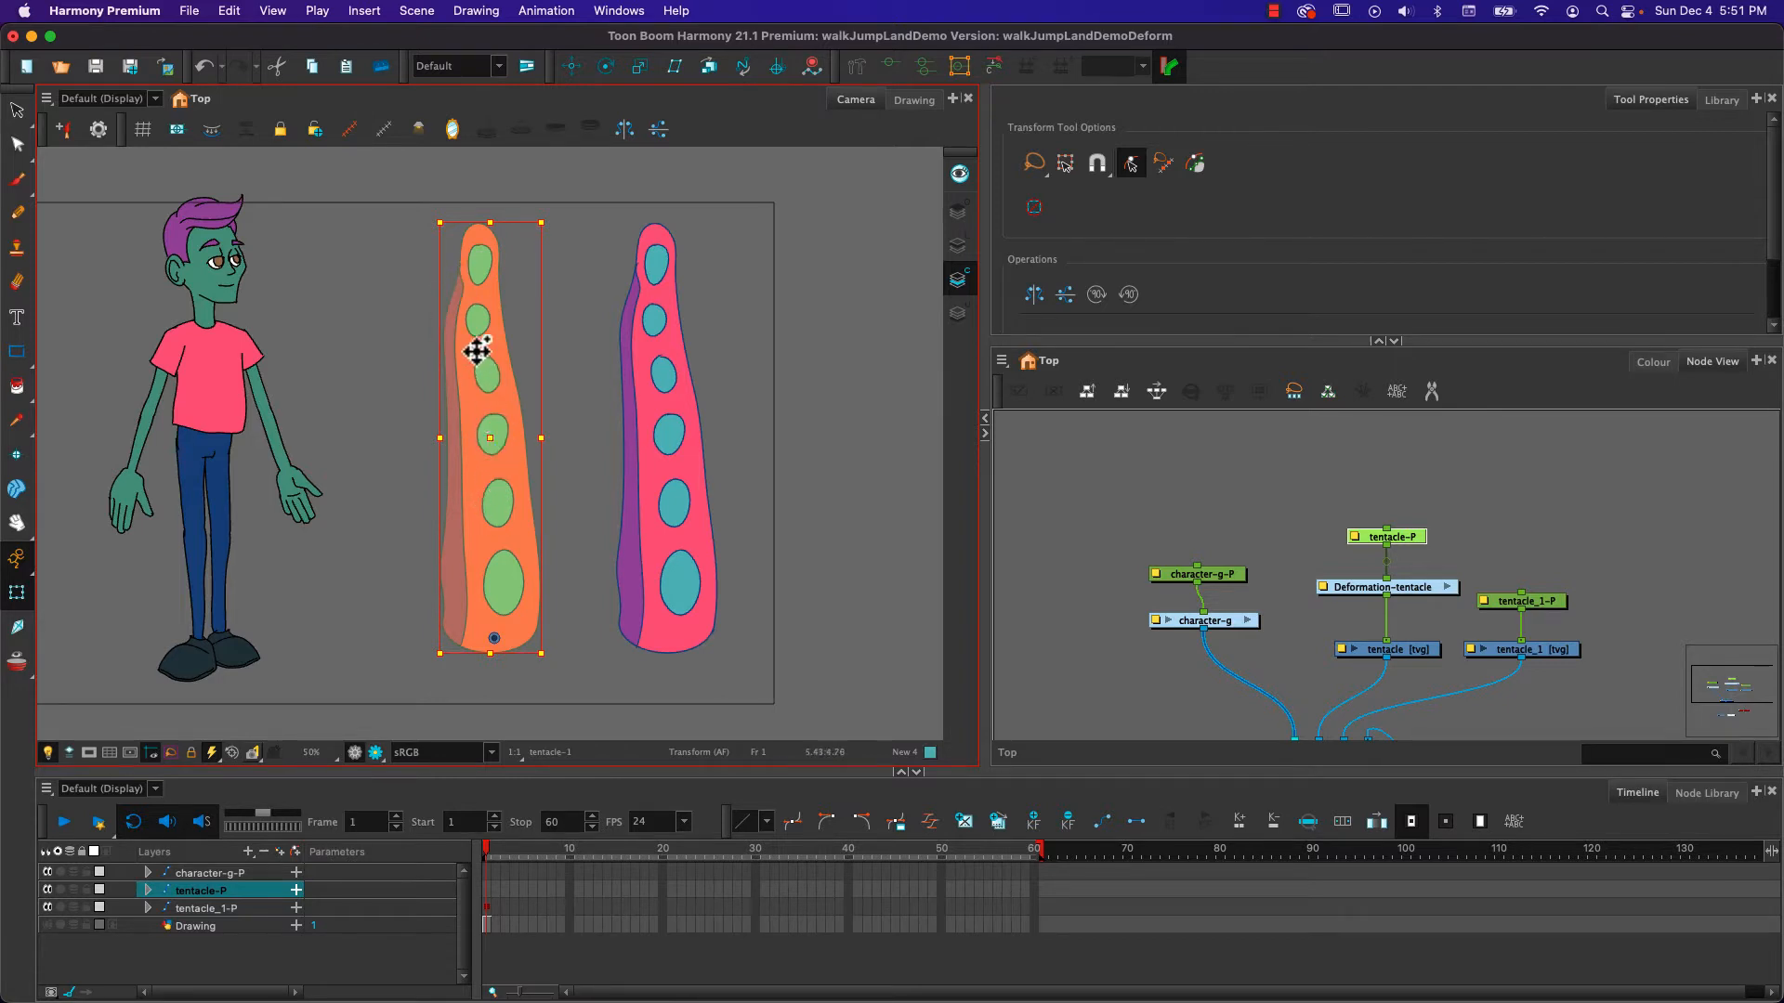
Show and hide the tentacle's deformation controls for comparison, leaving them displayed with nothing selected
left_click(888, 68)
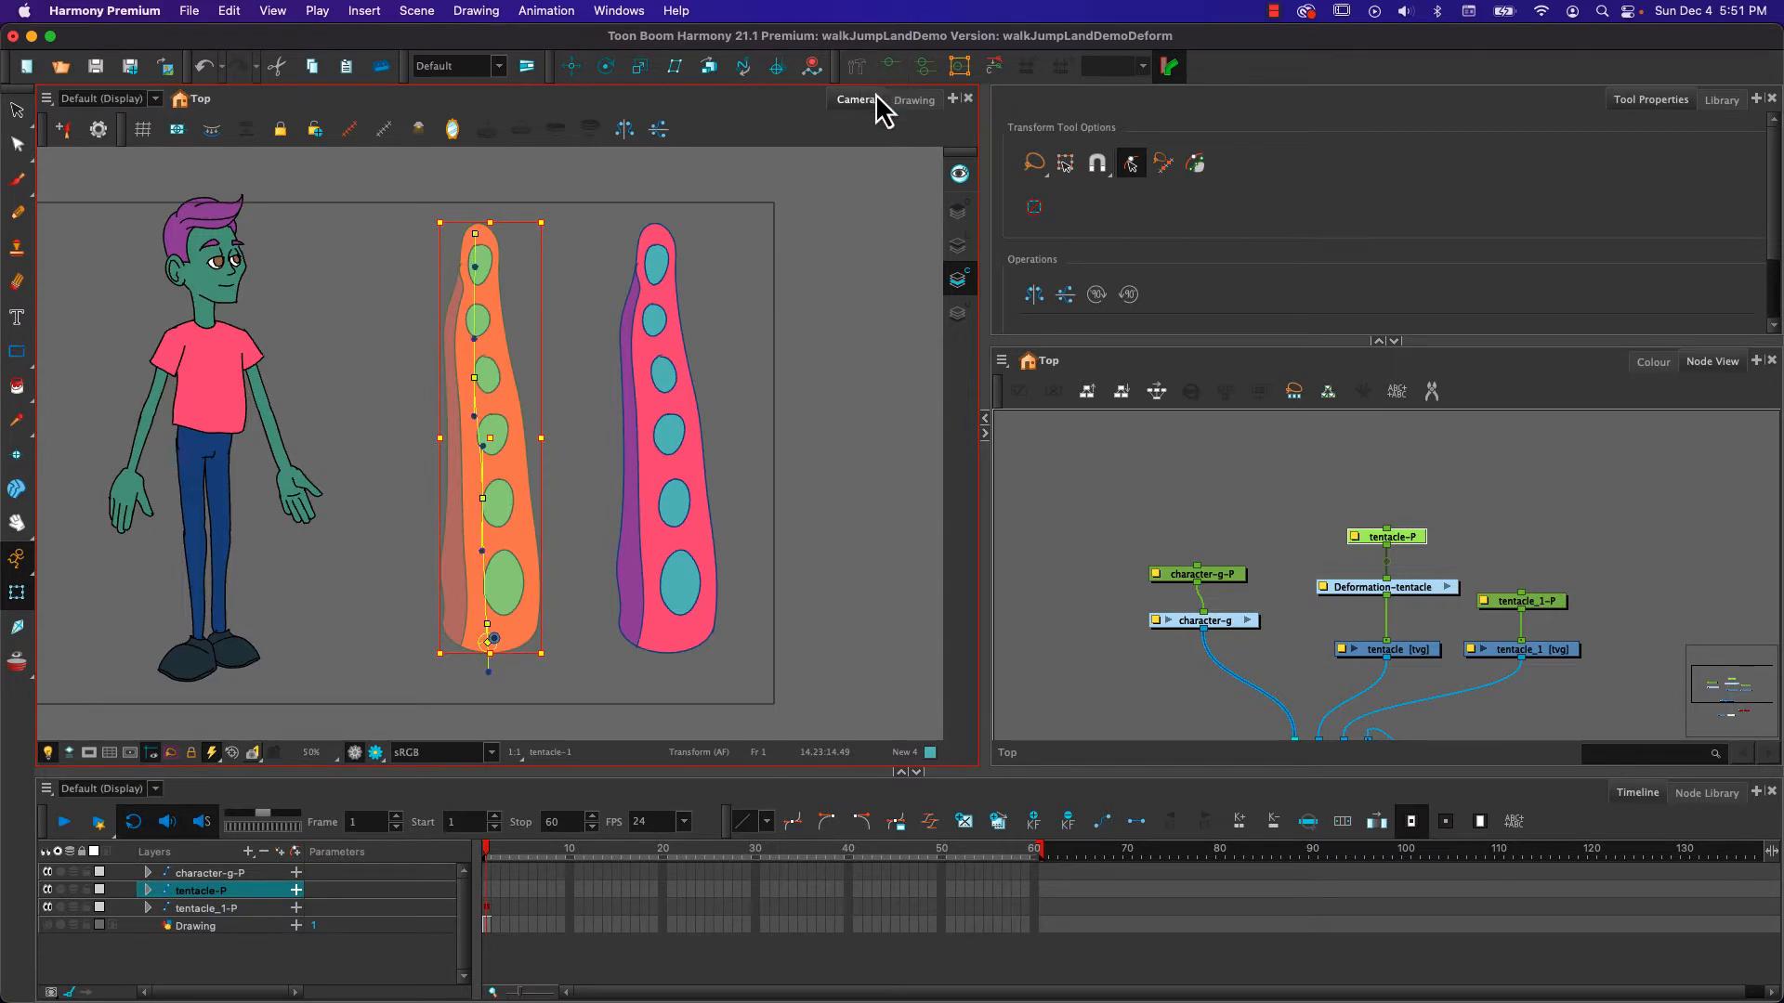
left_click(400, 601)
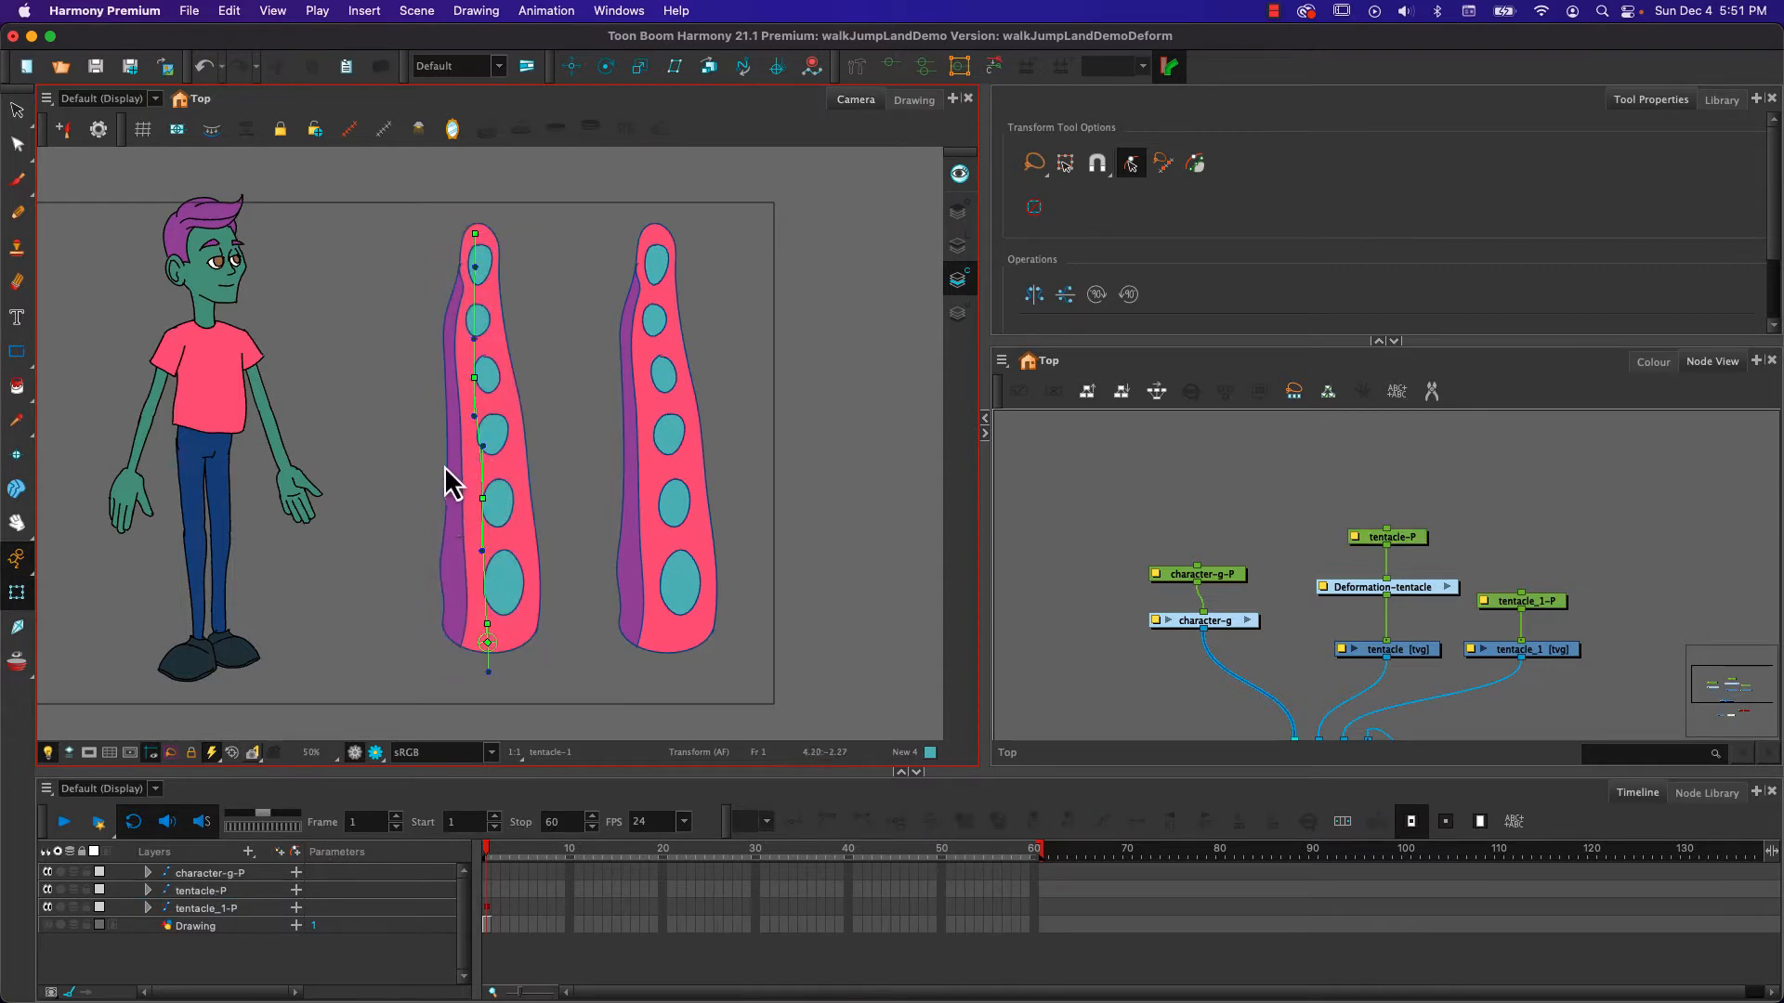
left_click(381, 133)
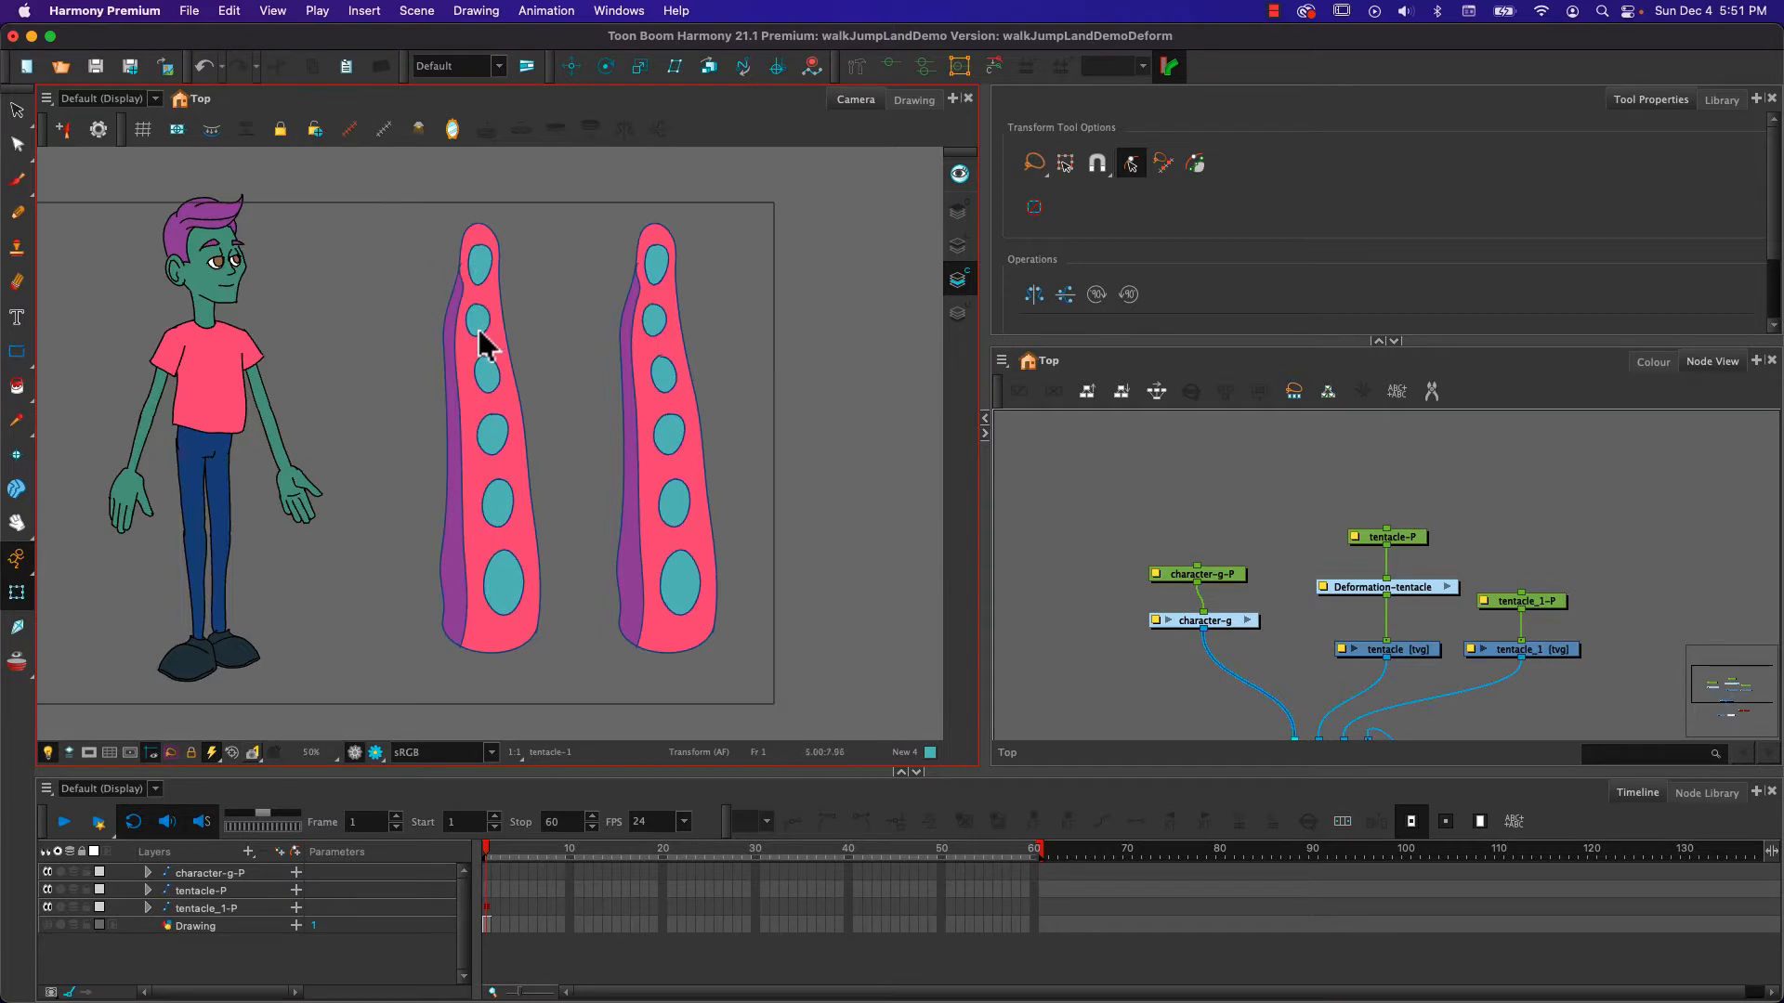
left_click(469, 364)
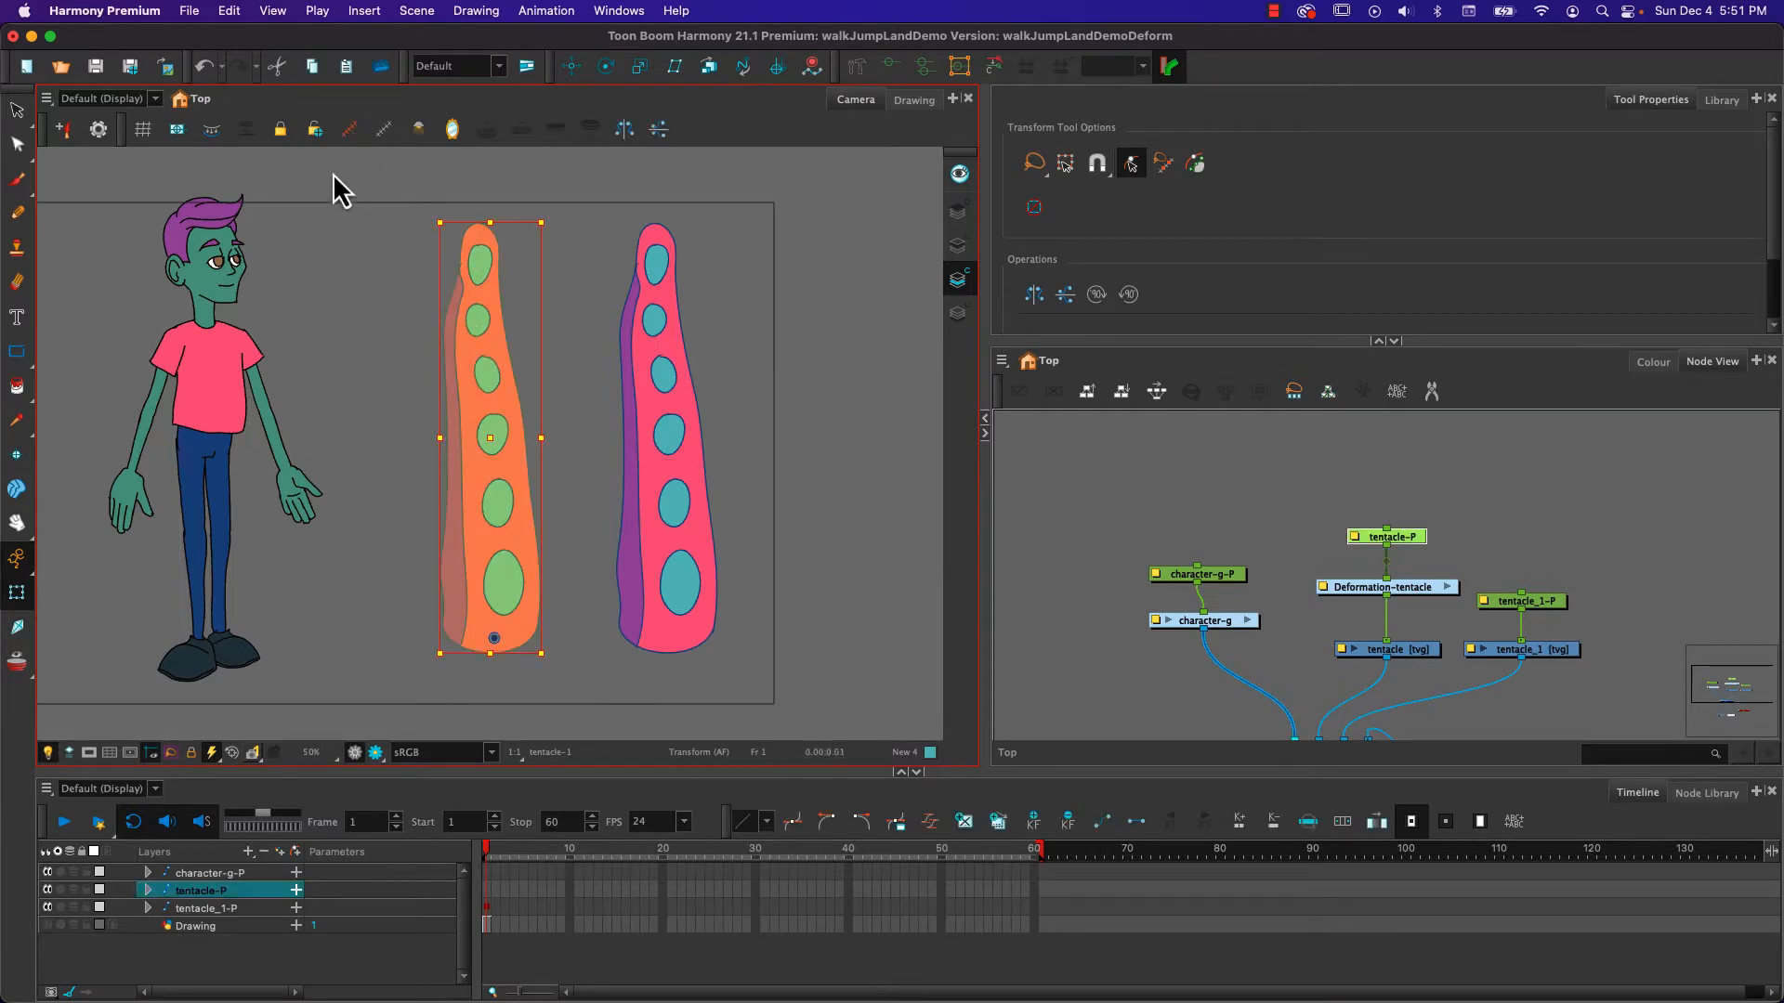
left_click(883, 73)
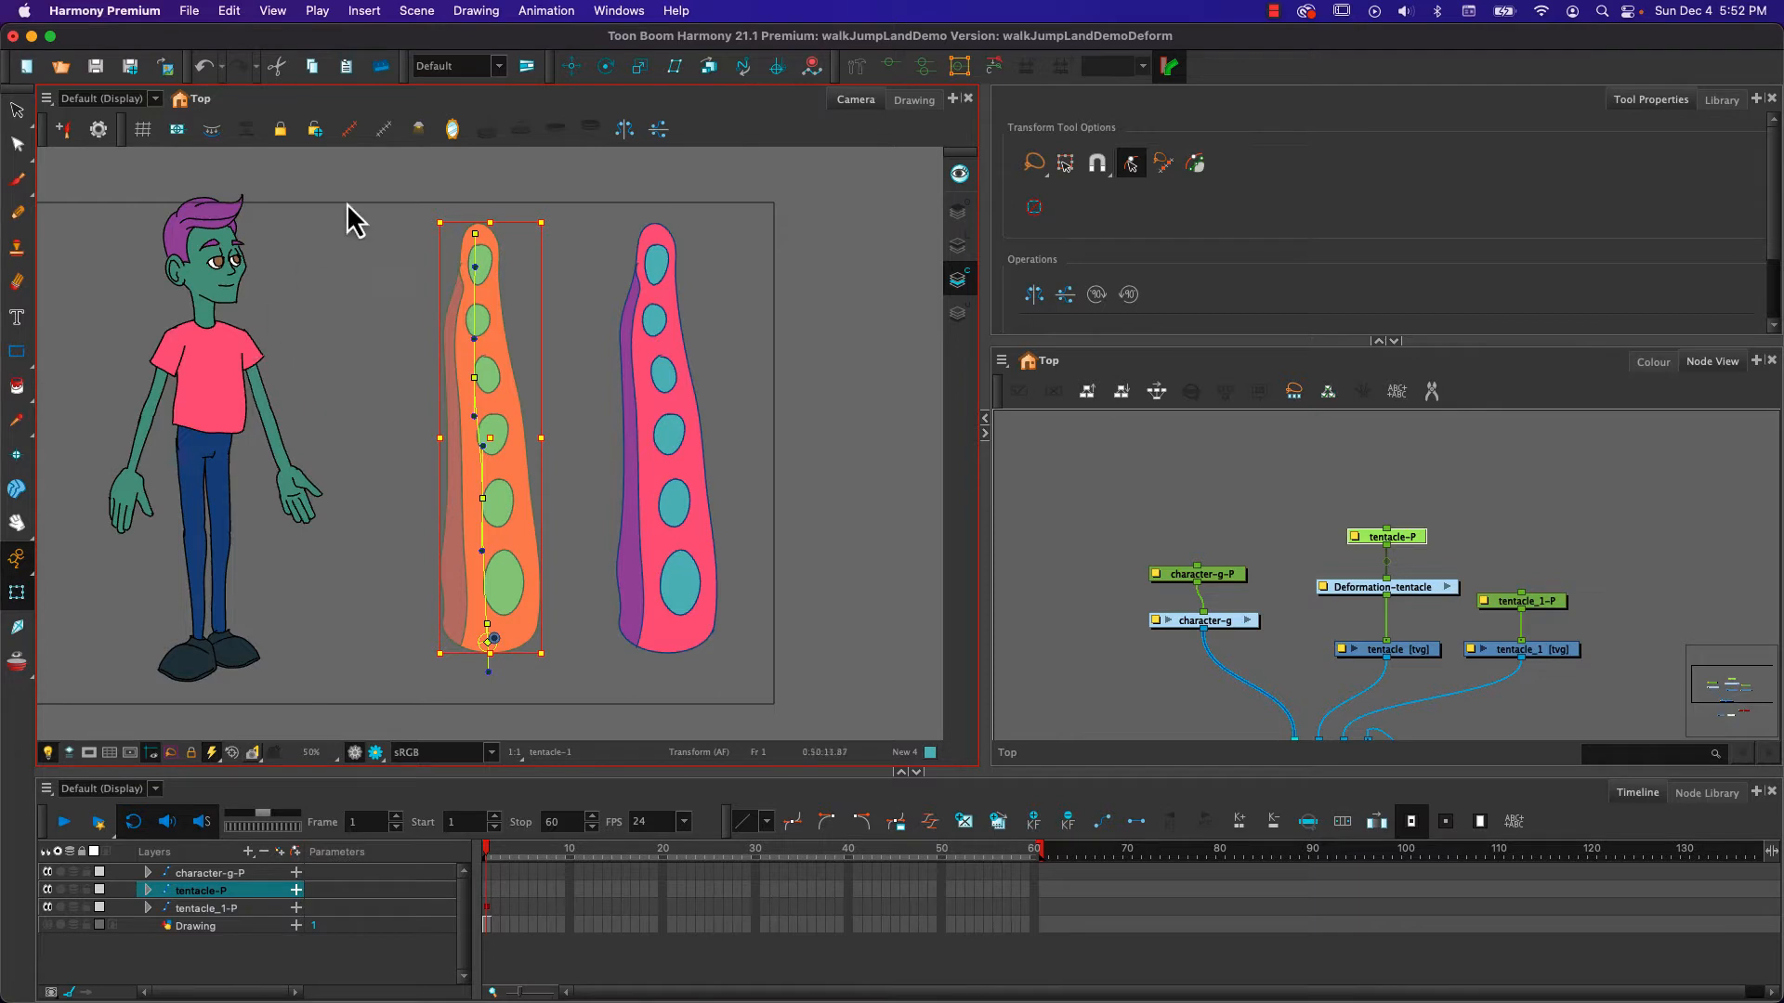
left_click(382, 133)
left_click(883, 70)
left_click(414, 494)
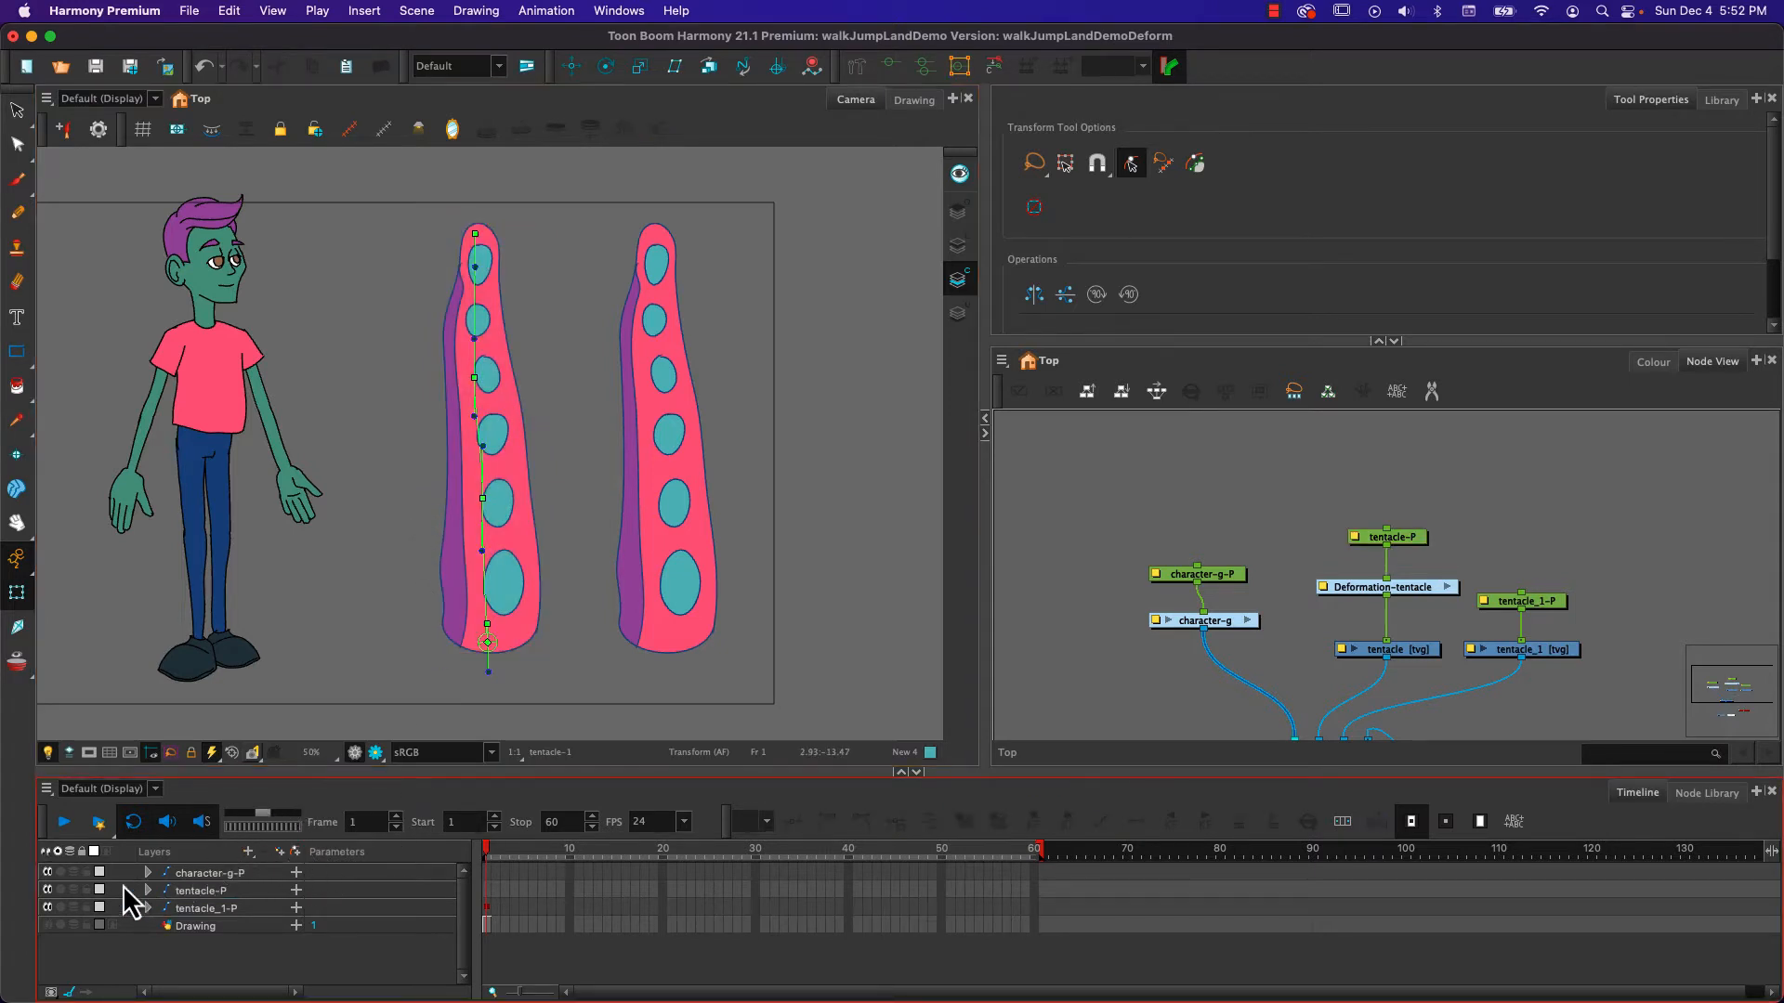
Add a keyframe to the tentacle-P layer at frame 1 and go to frame 10
left_click(48, 890)
left_click(47, 890)
left_click(486, 890)
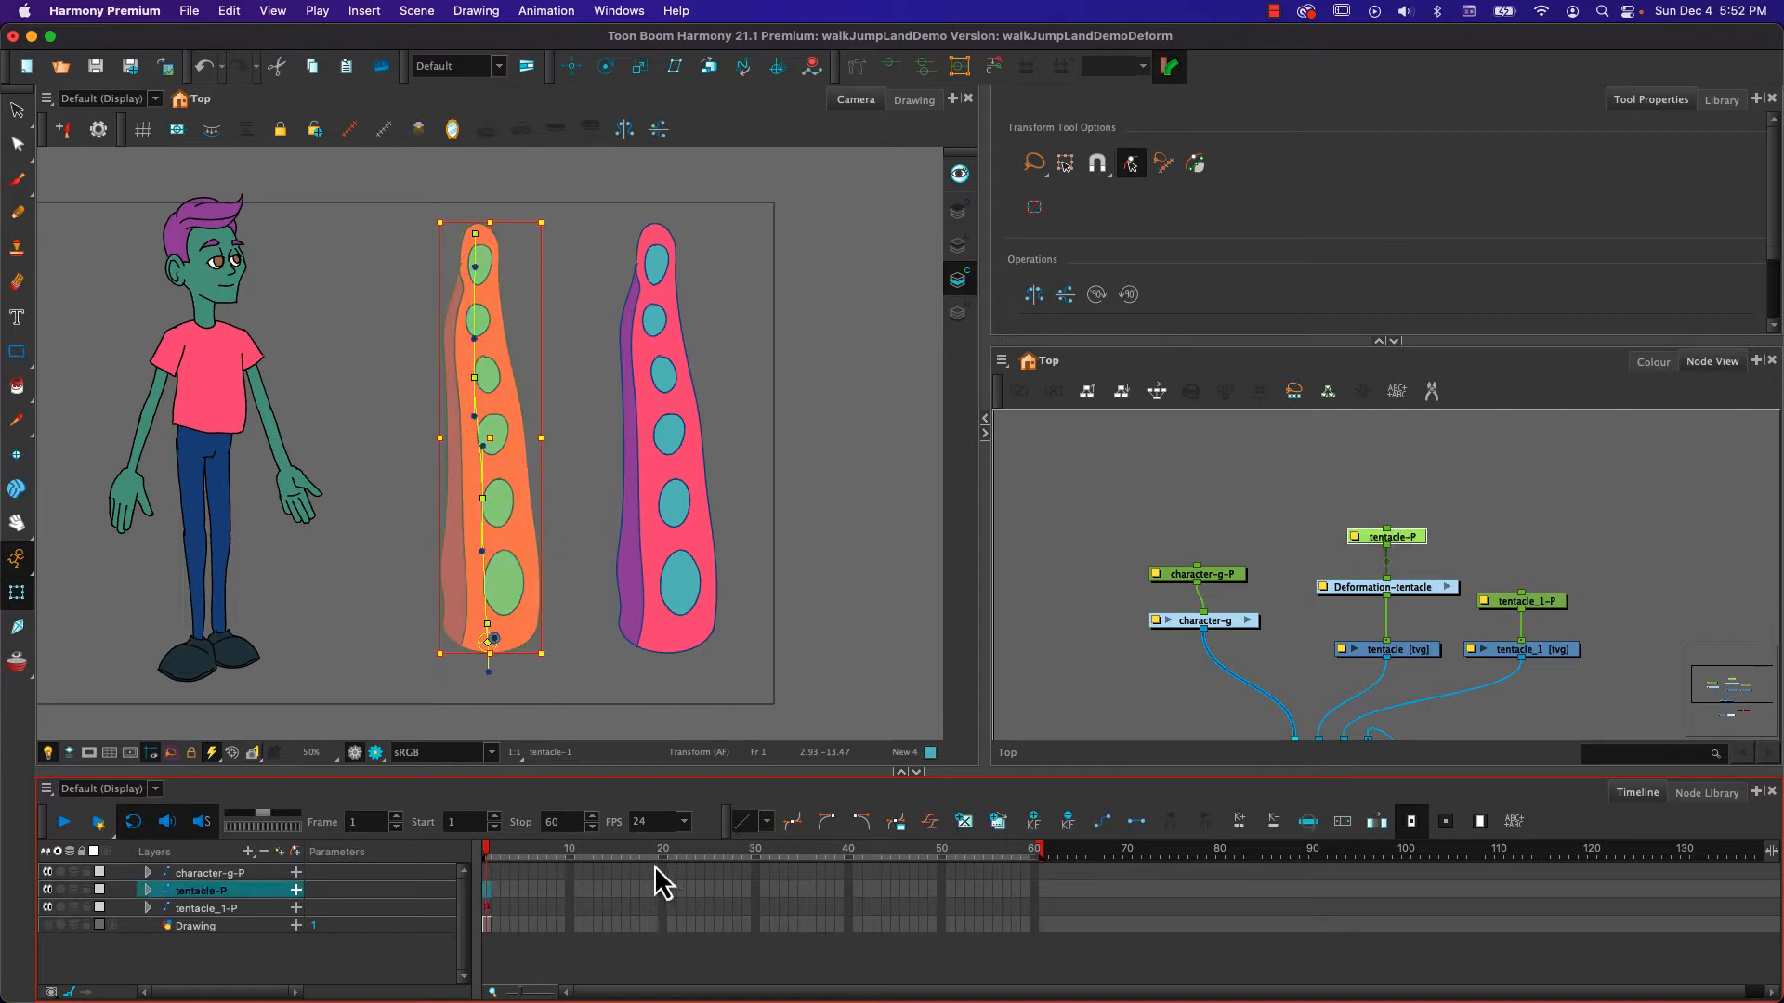
left_click(571, 892)
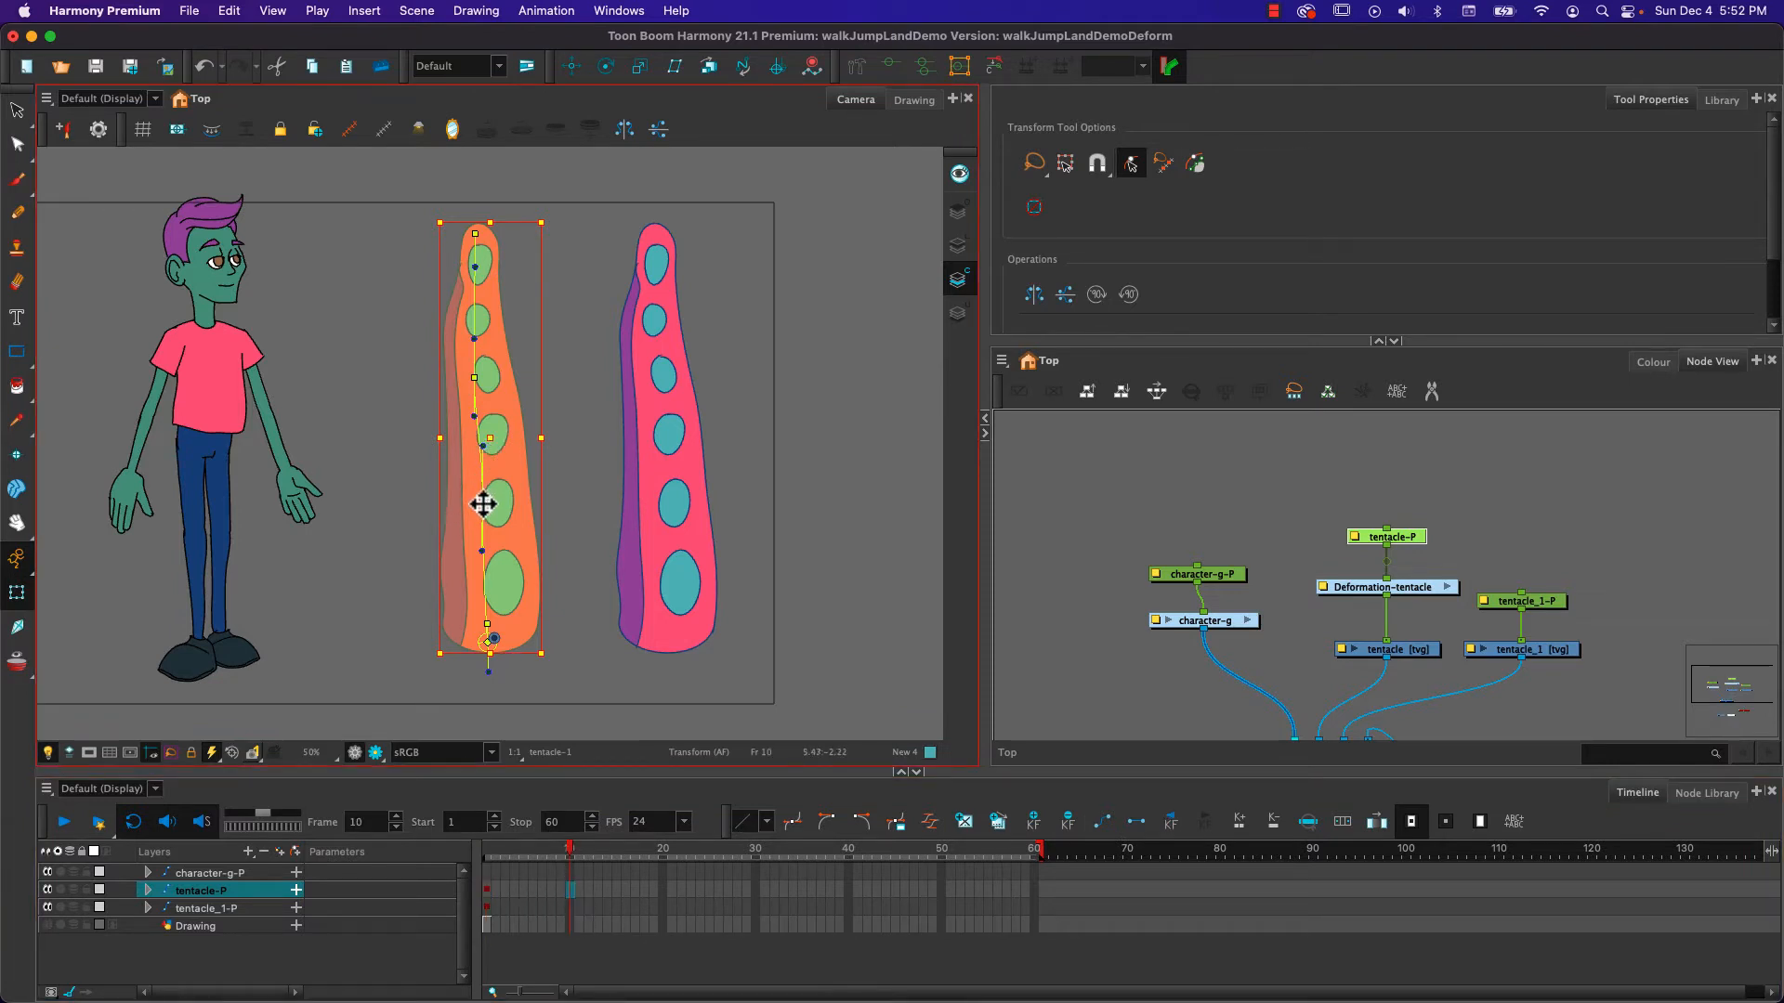
Try bending the tentacle at frame 10 by repositioning its curve points and Bézier handles
left_click_drag(483, 504, 447, 469)
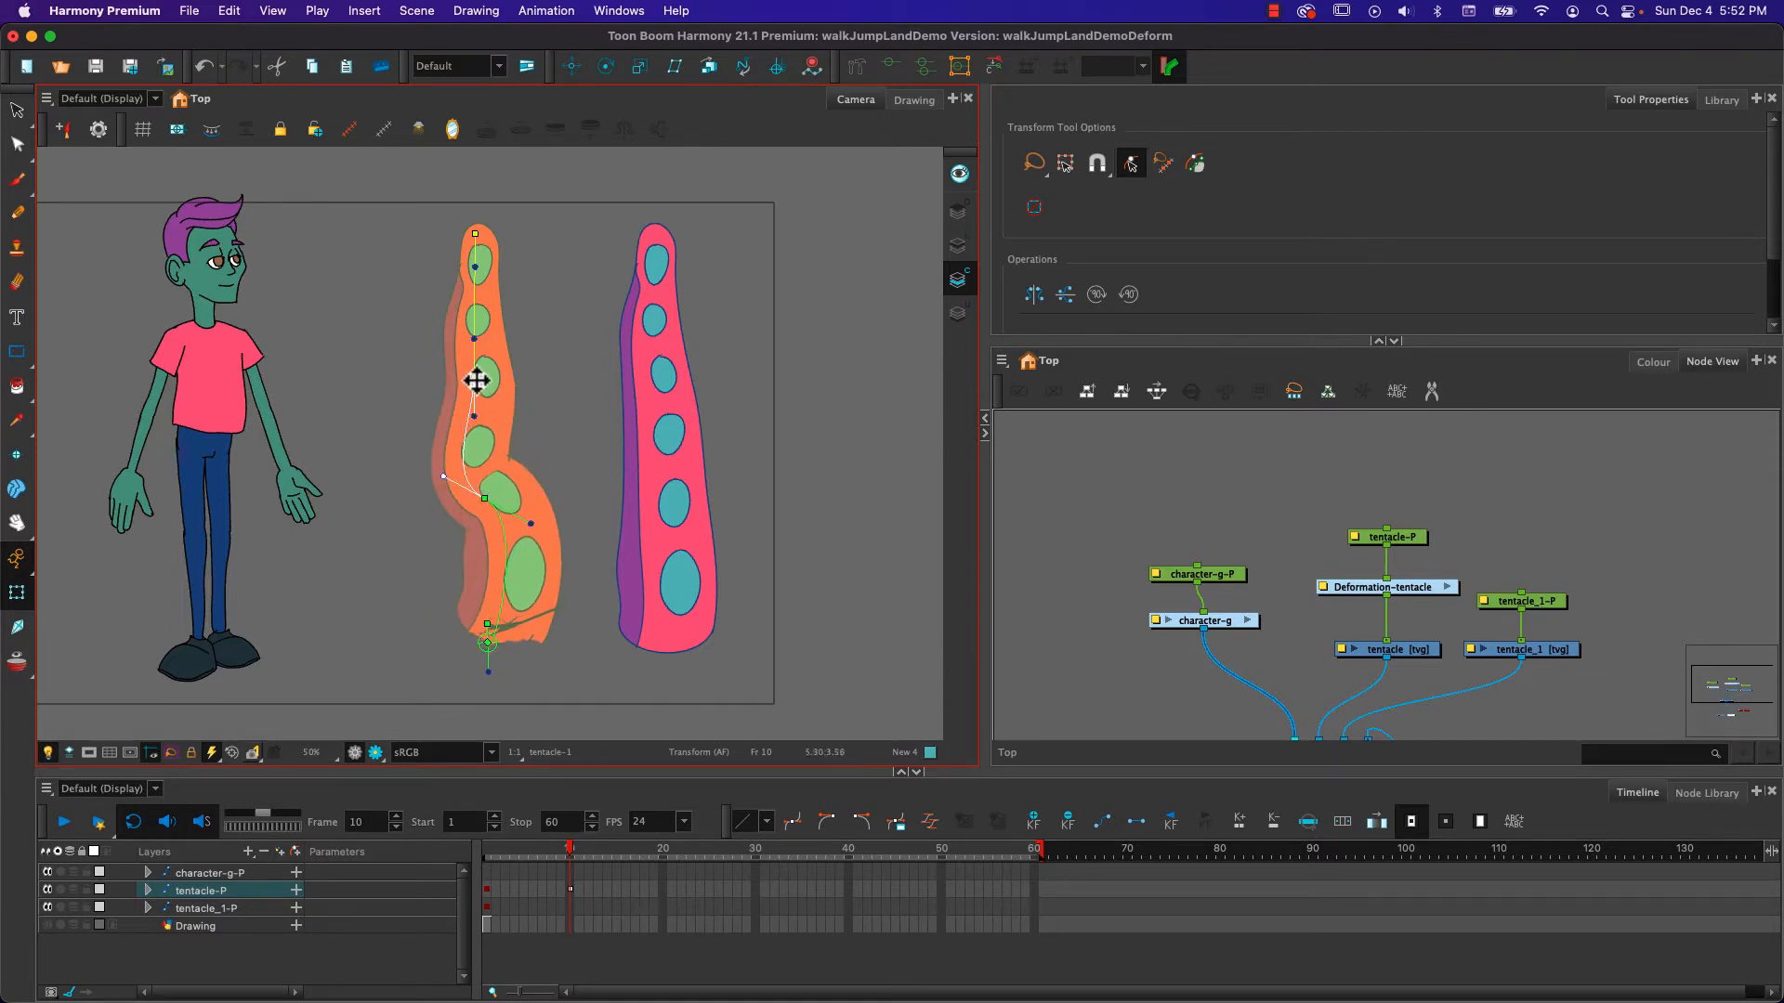
mouse_move(476, 380)
left_mouse_down()
mouse_move(430, 395)
mouse_move(444, 368)
left_mouse_up()
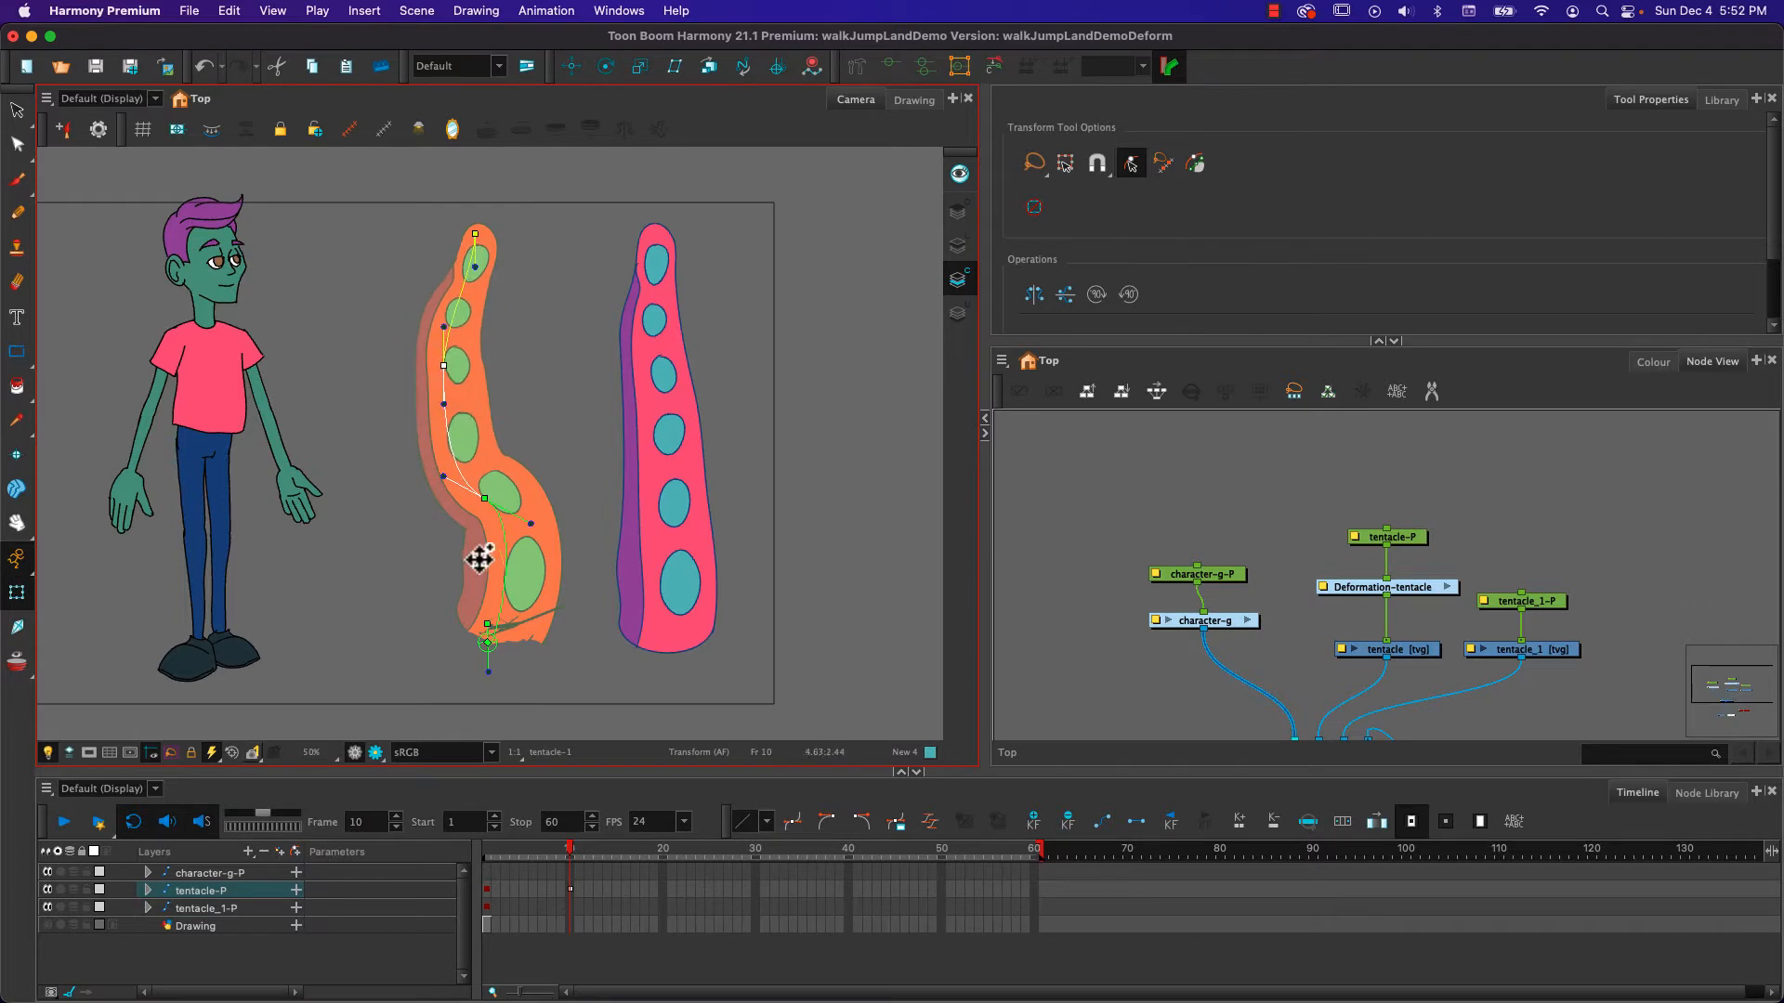
left_click_drag(489, 671, 483, 619)
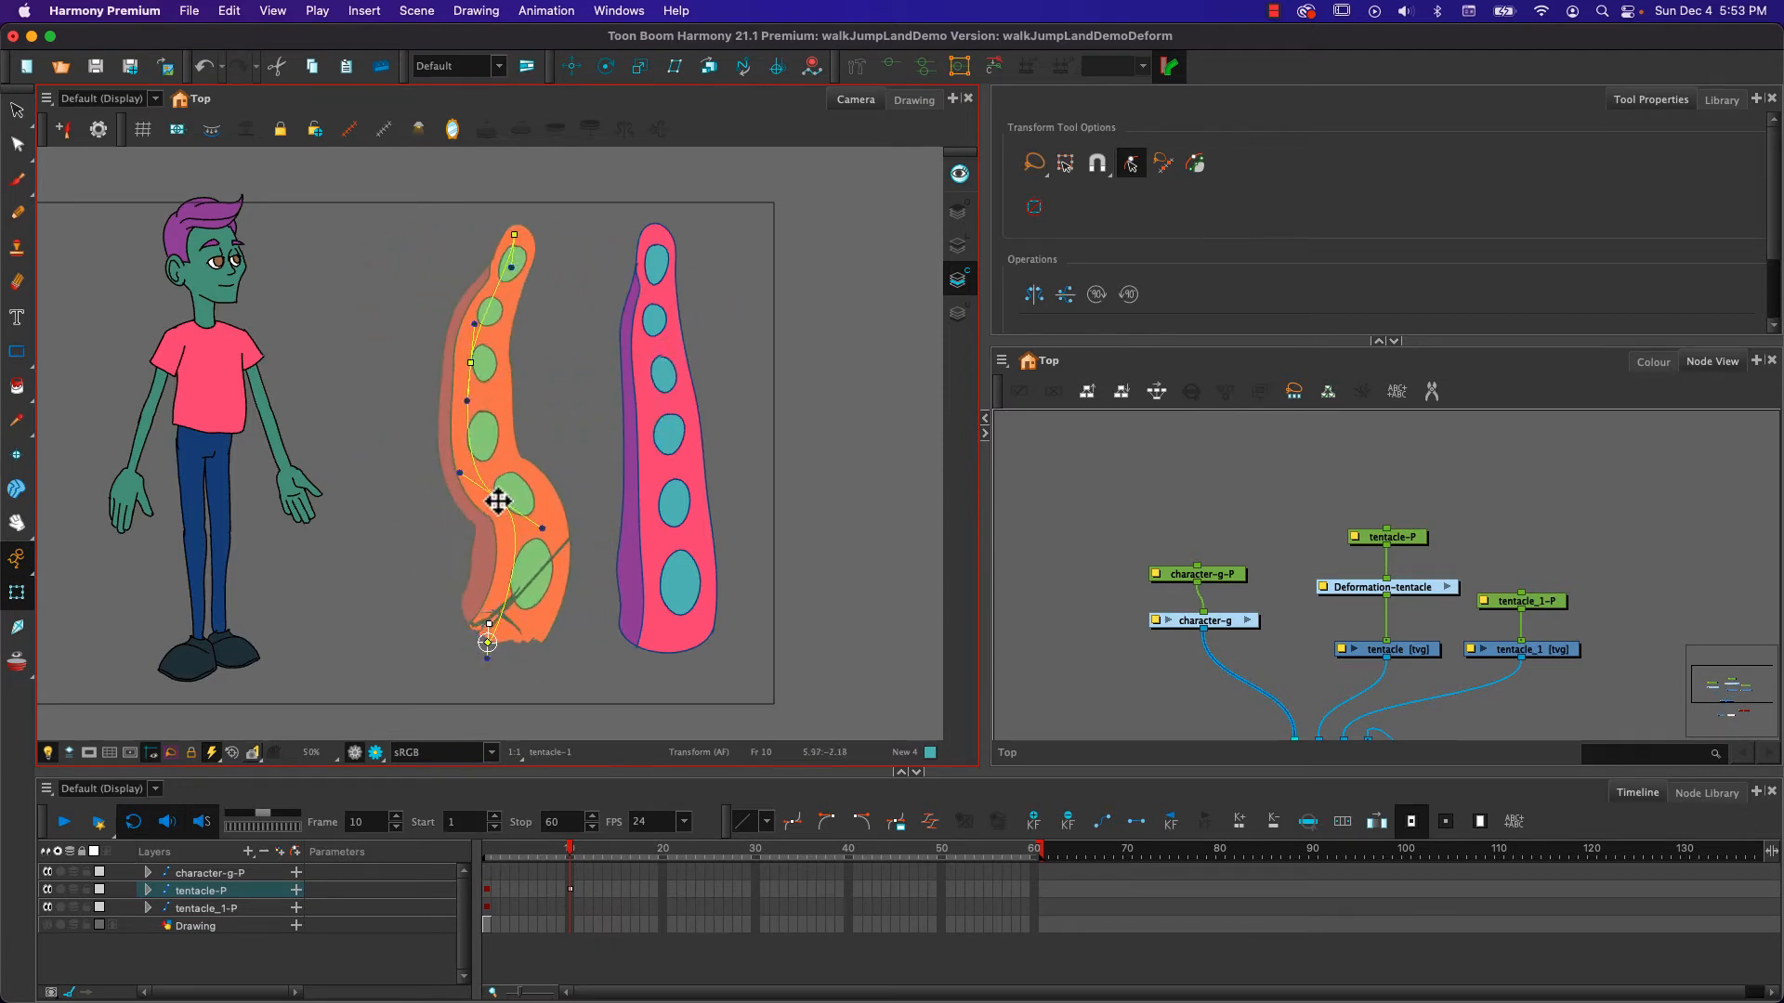
mouse_move(544, 525)
left_mouse_down()
mouse_move(470, 570)
mouse_move(437, 529)
mouse_move(510, 566)
mouse_move(529, 517)
mouse_move(461, 597)
mouse_move(482, 605)
mouse_move(471, 585)
mouse_move(477, 603)
left_mouse_up()
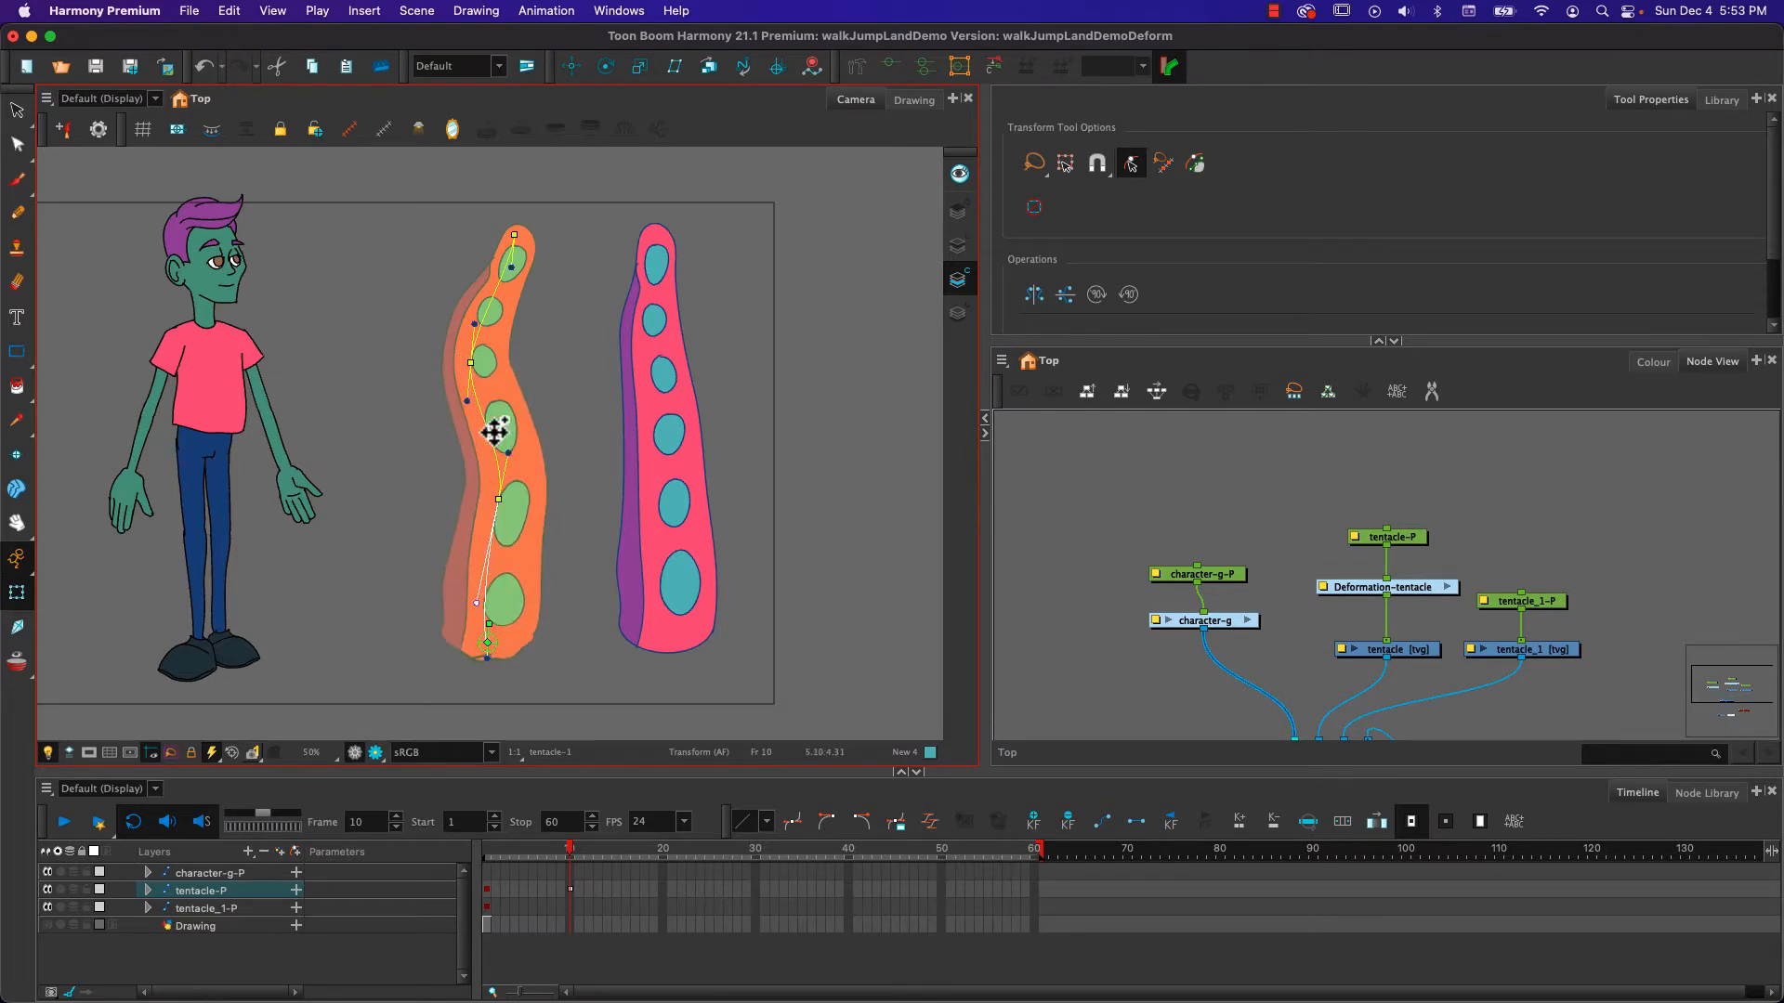
mouse_move(498, 498)
left_mouse_down()
mouse_move(510, 462)
mouse_move(529, 477)
mouse_move(523, 511)
left_mouse_up()
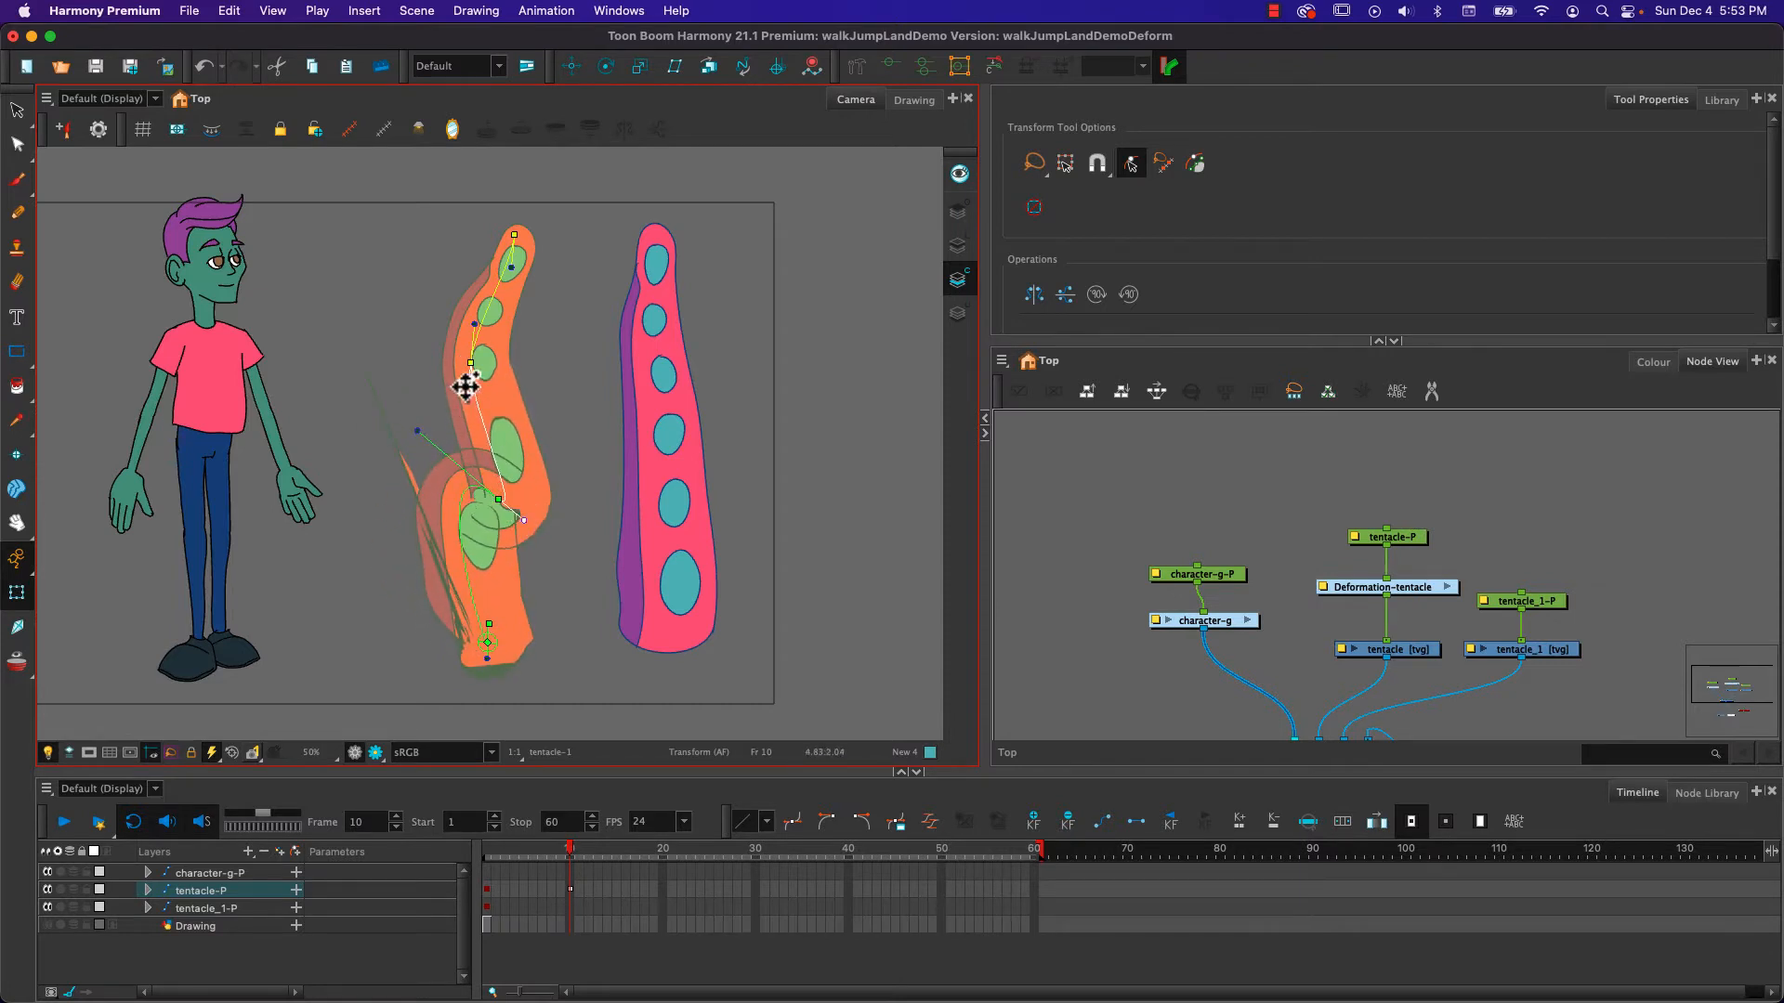
left_click_drag(463, 399, 462, 319)
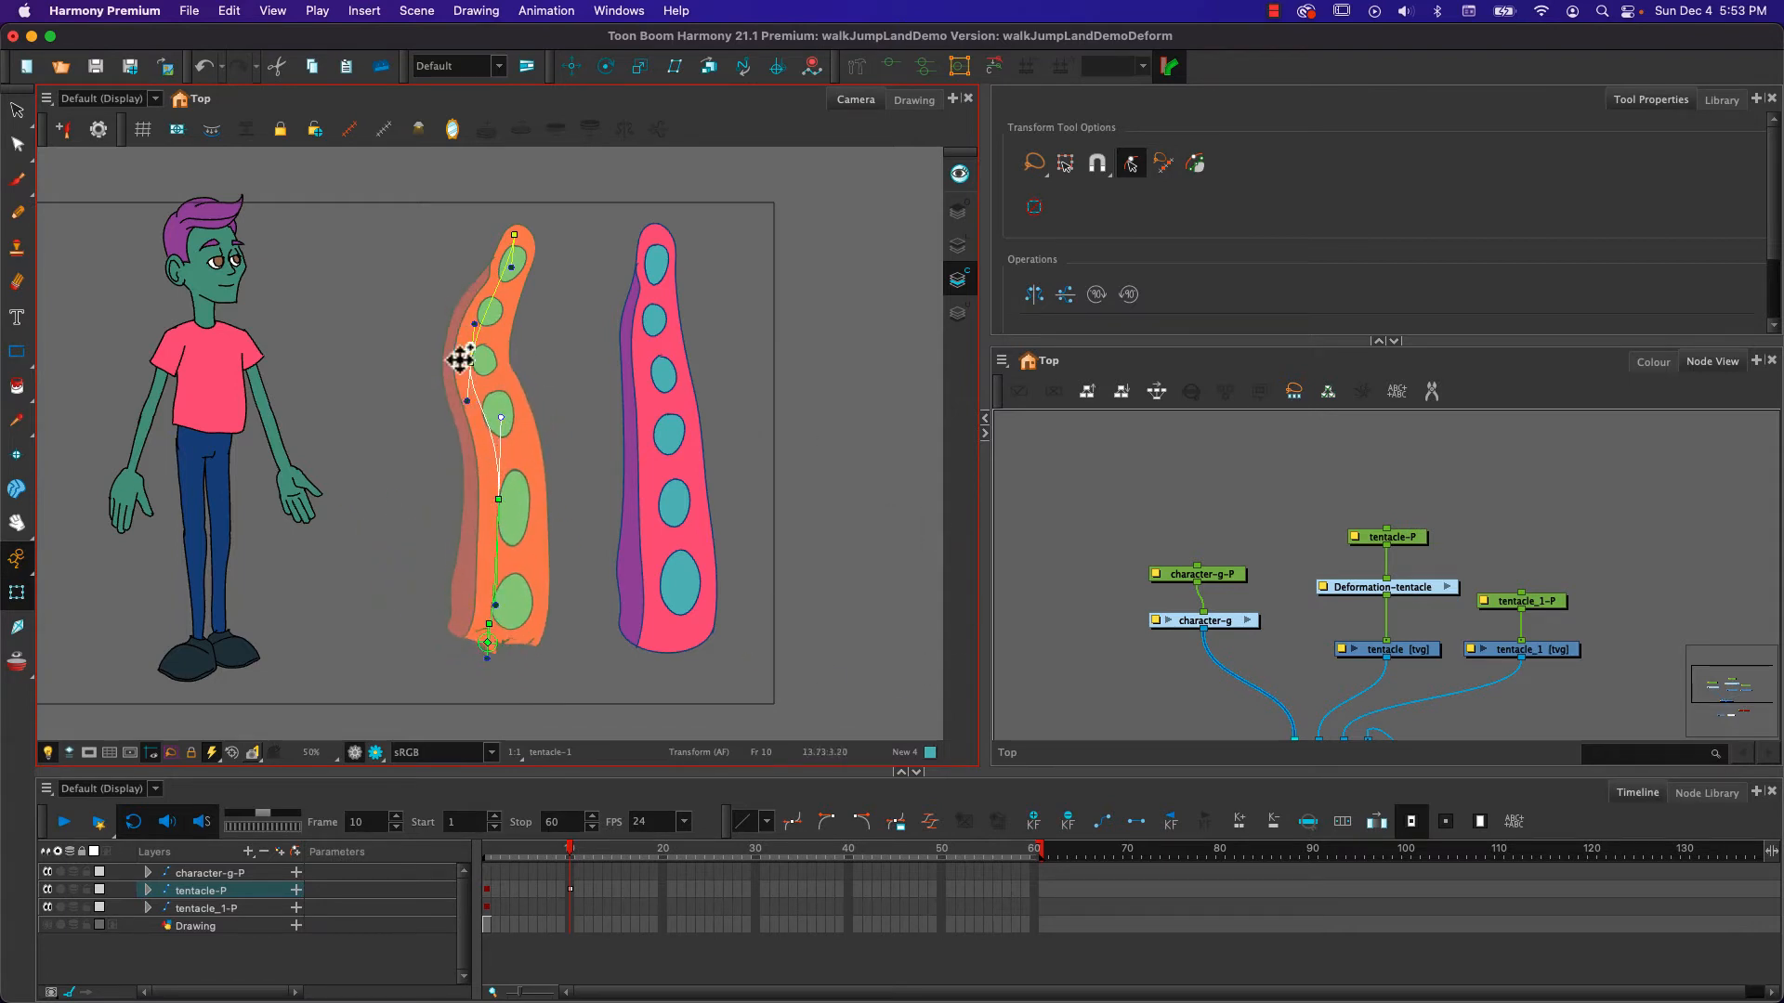
Delete the Deformation-tentacle group and reselect the tentacle drawing with the Rigging tool in Curve mode
left_click(1371, 609)
key("Delete")
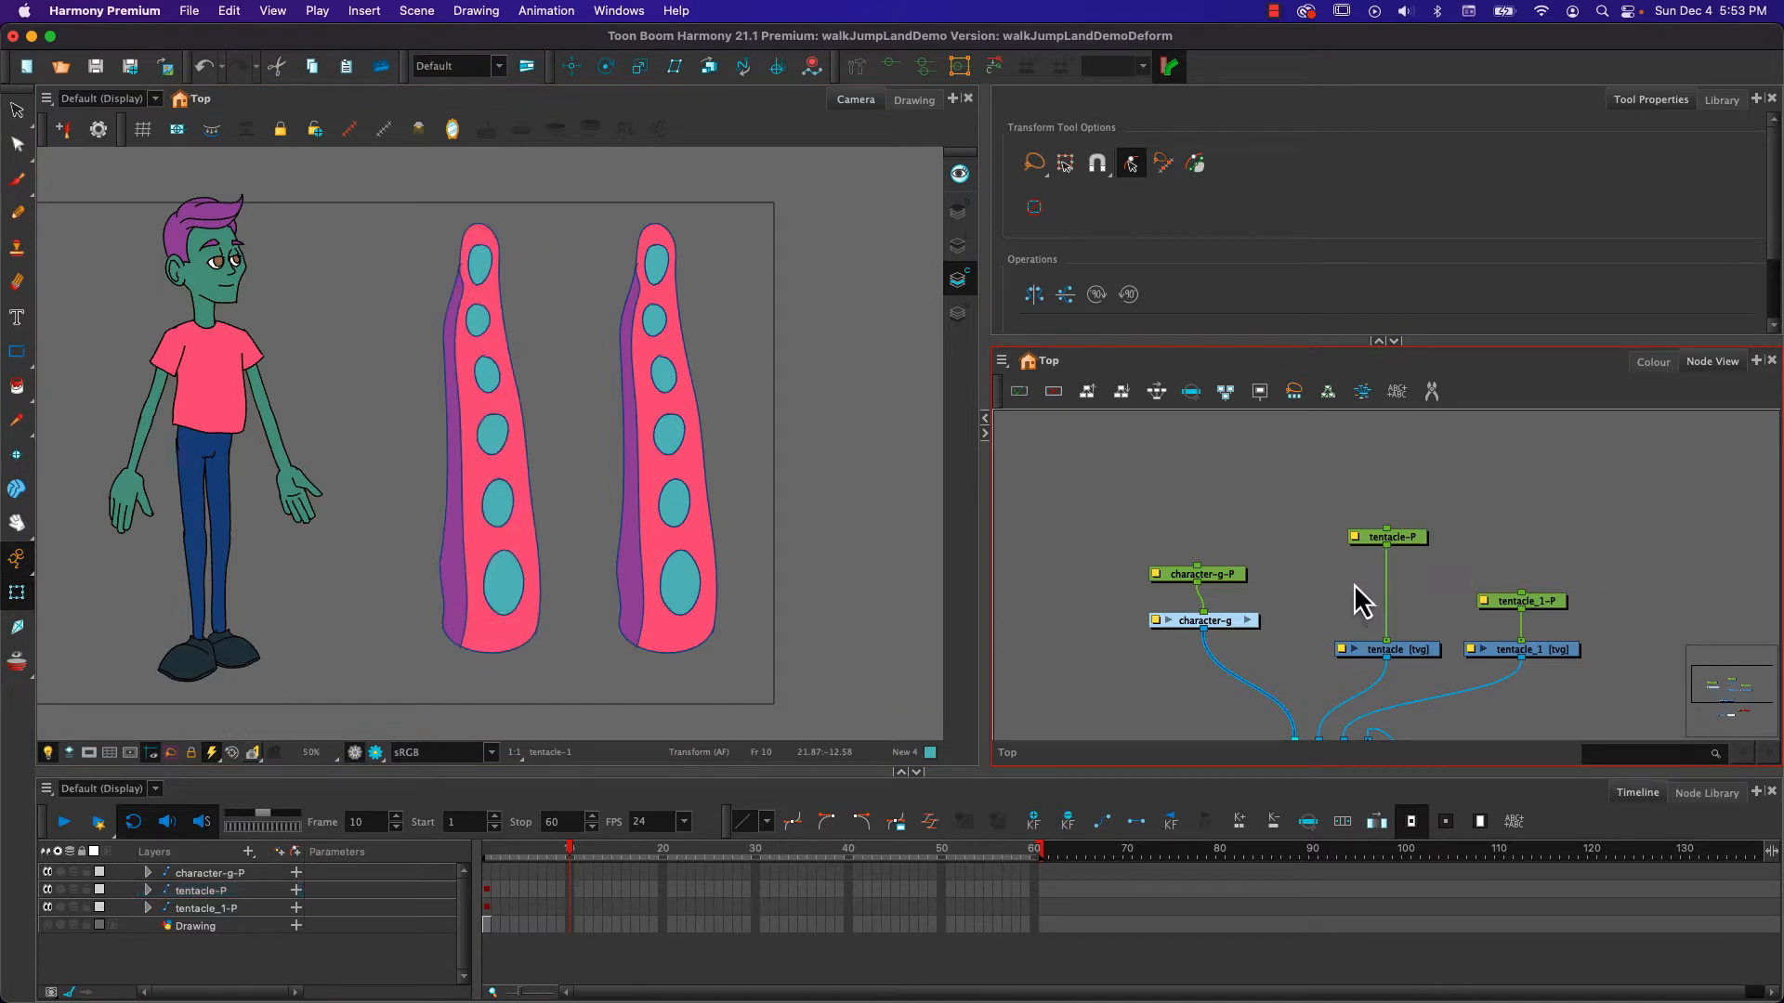
left_click(855, 69)
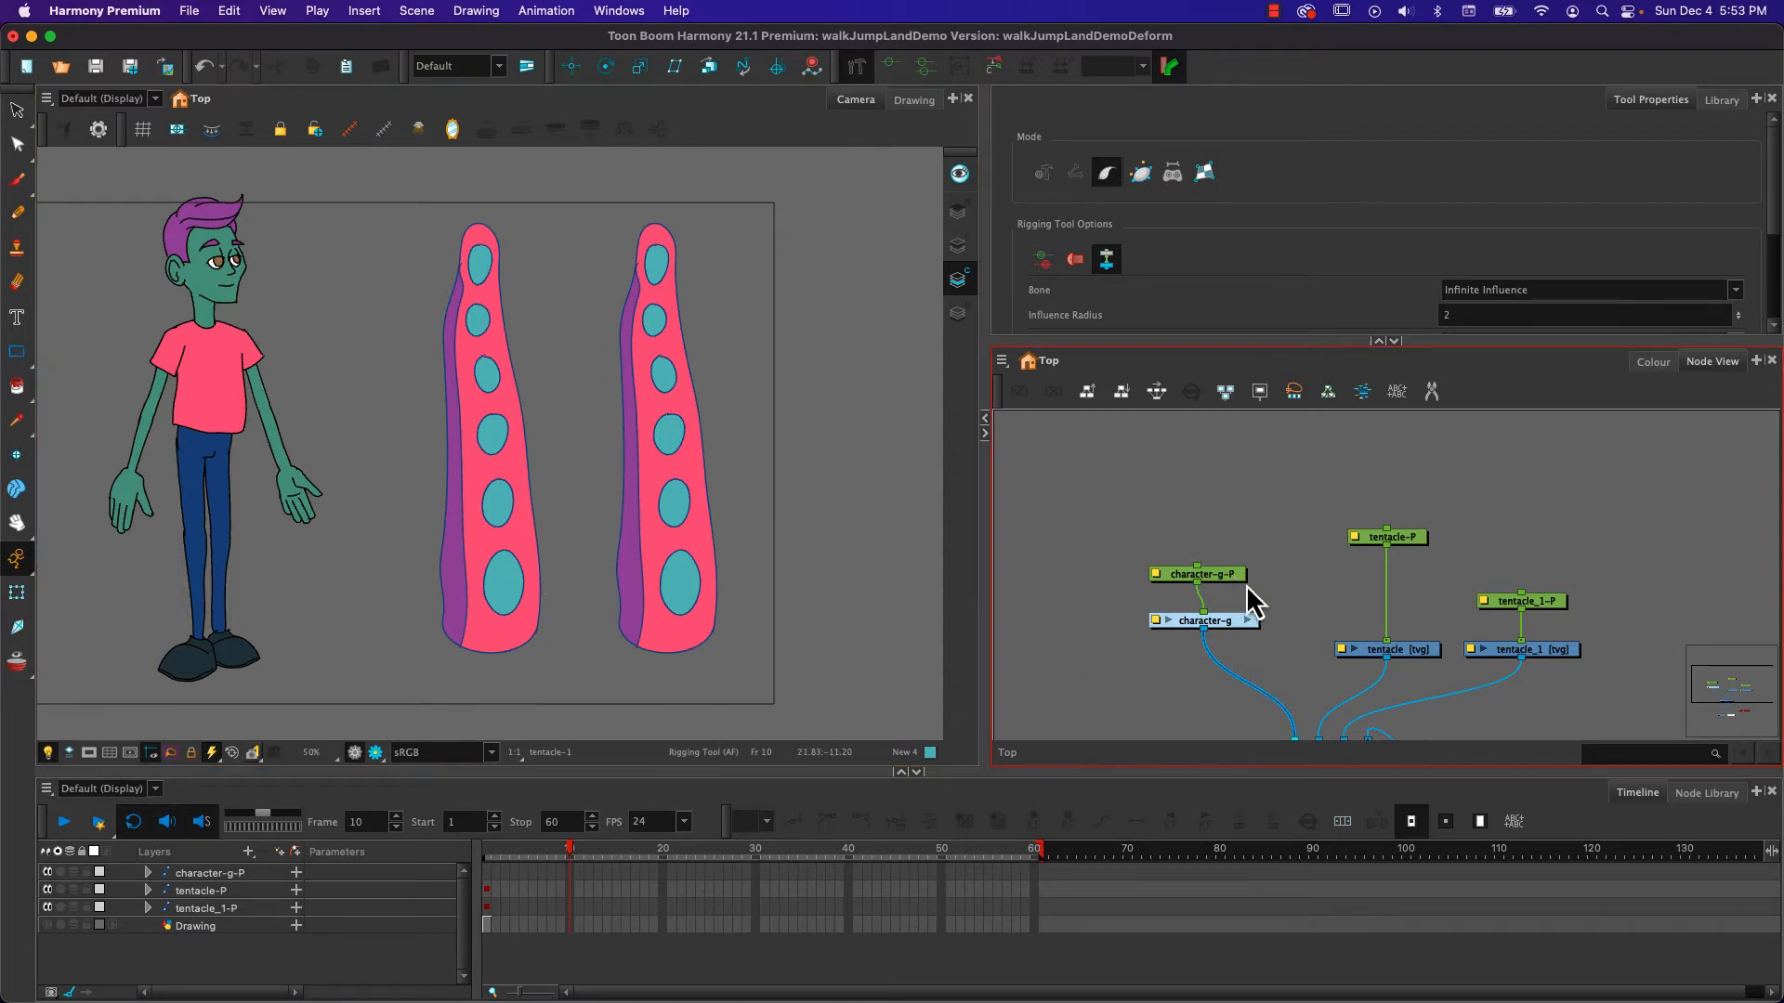
left_click(1394, 654)
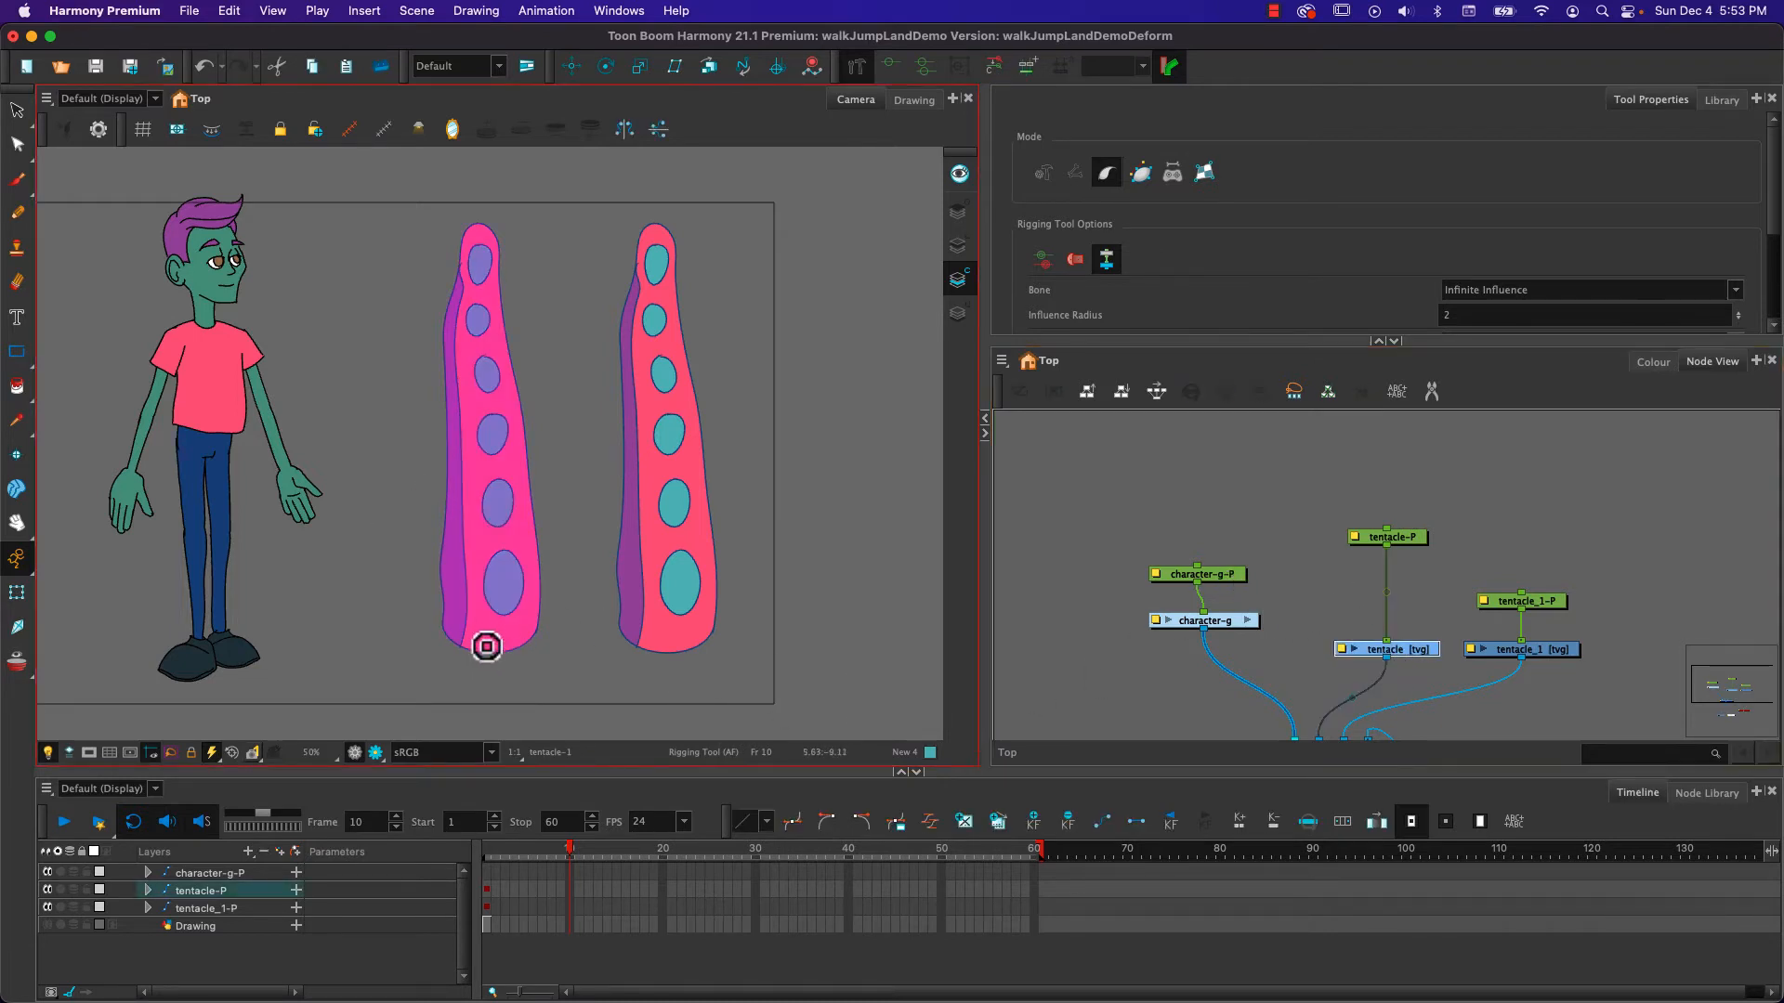
Build a curve deformer through the tentacle drawing from its base to its tip, with two intermediate points
left_click_drag(485, 640, 484, 547)
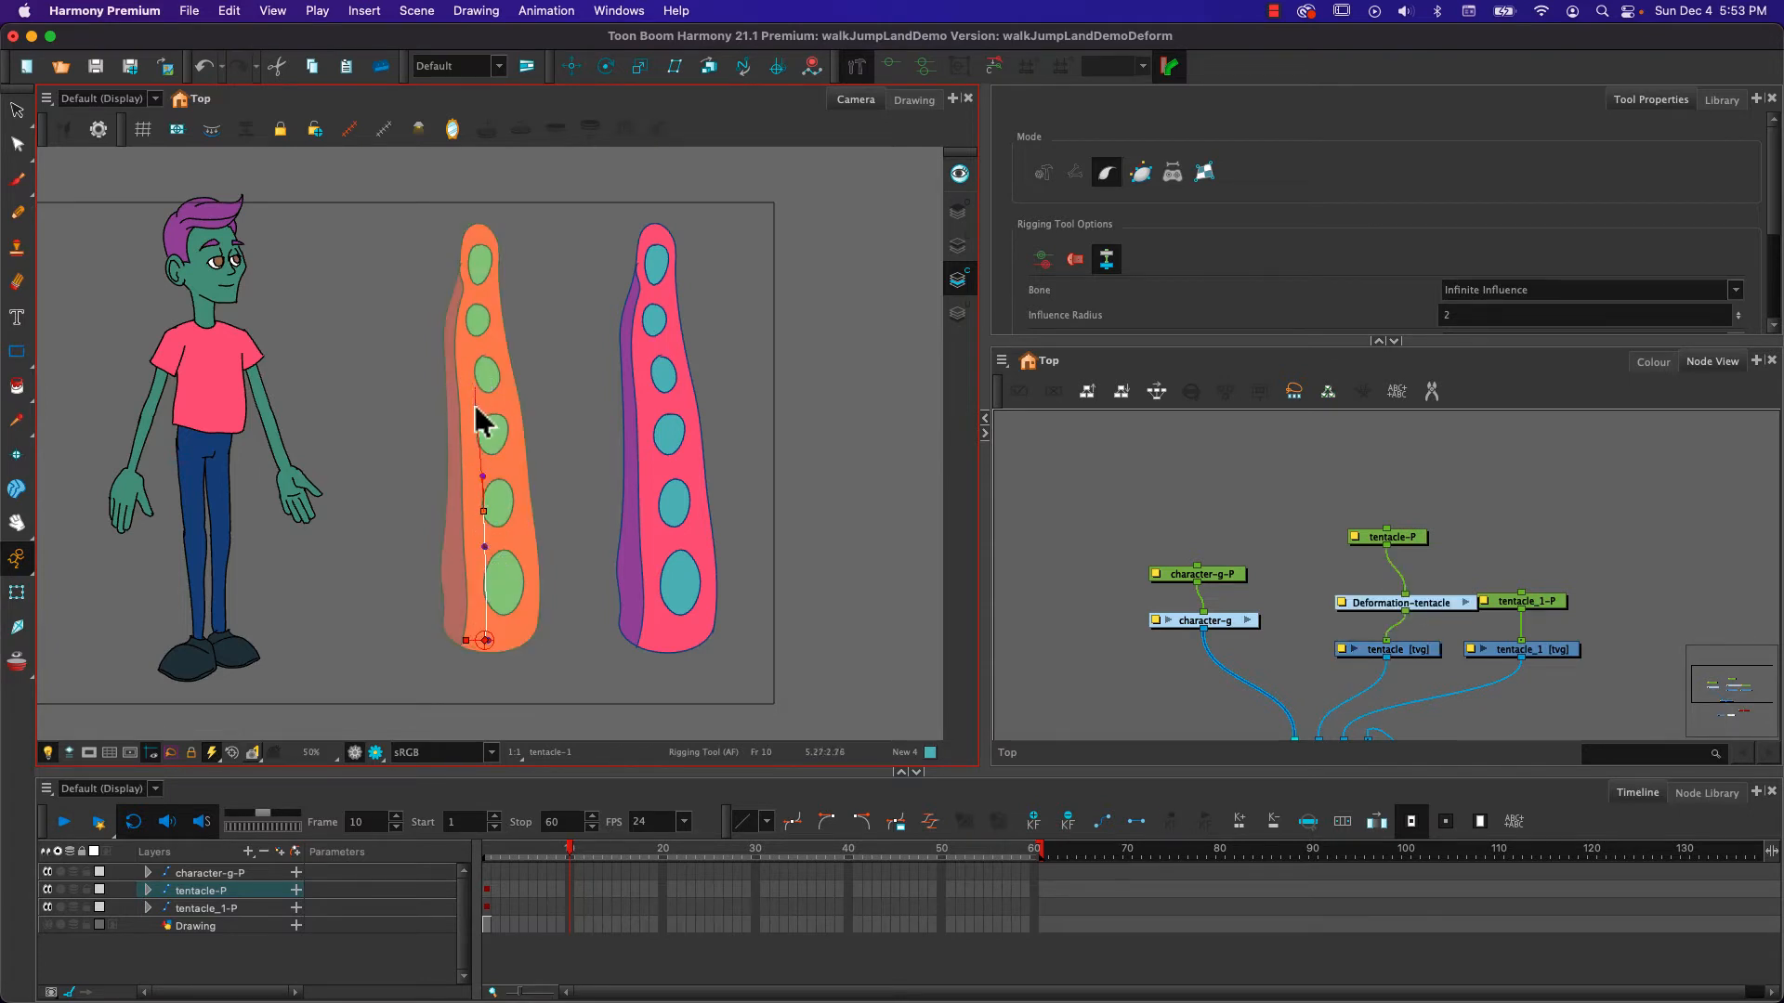
left_click_drag(475, 387, 475, 354)
left_click_drag(475, 233, 473, 263)
Try bending the tentacle at frame 10 by moving its curve points and handles with the Transform tool
left_click(17, 592)
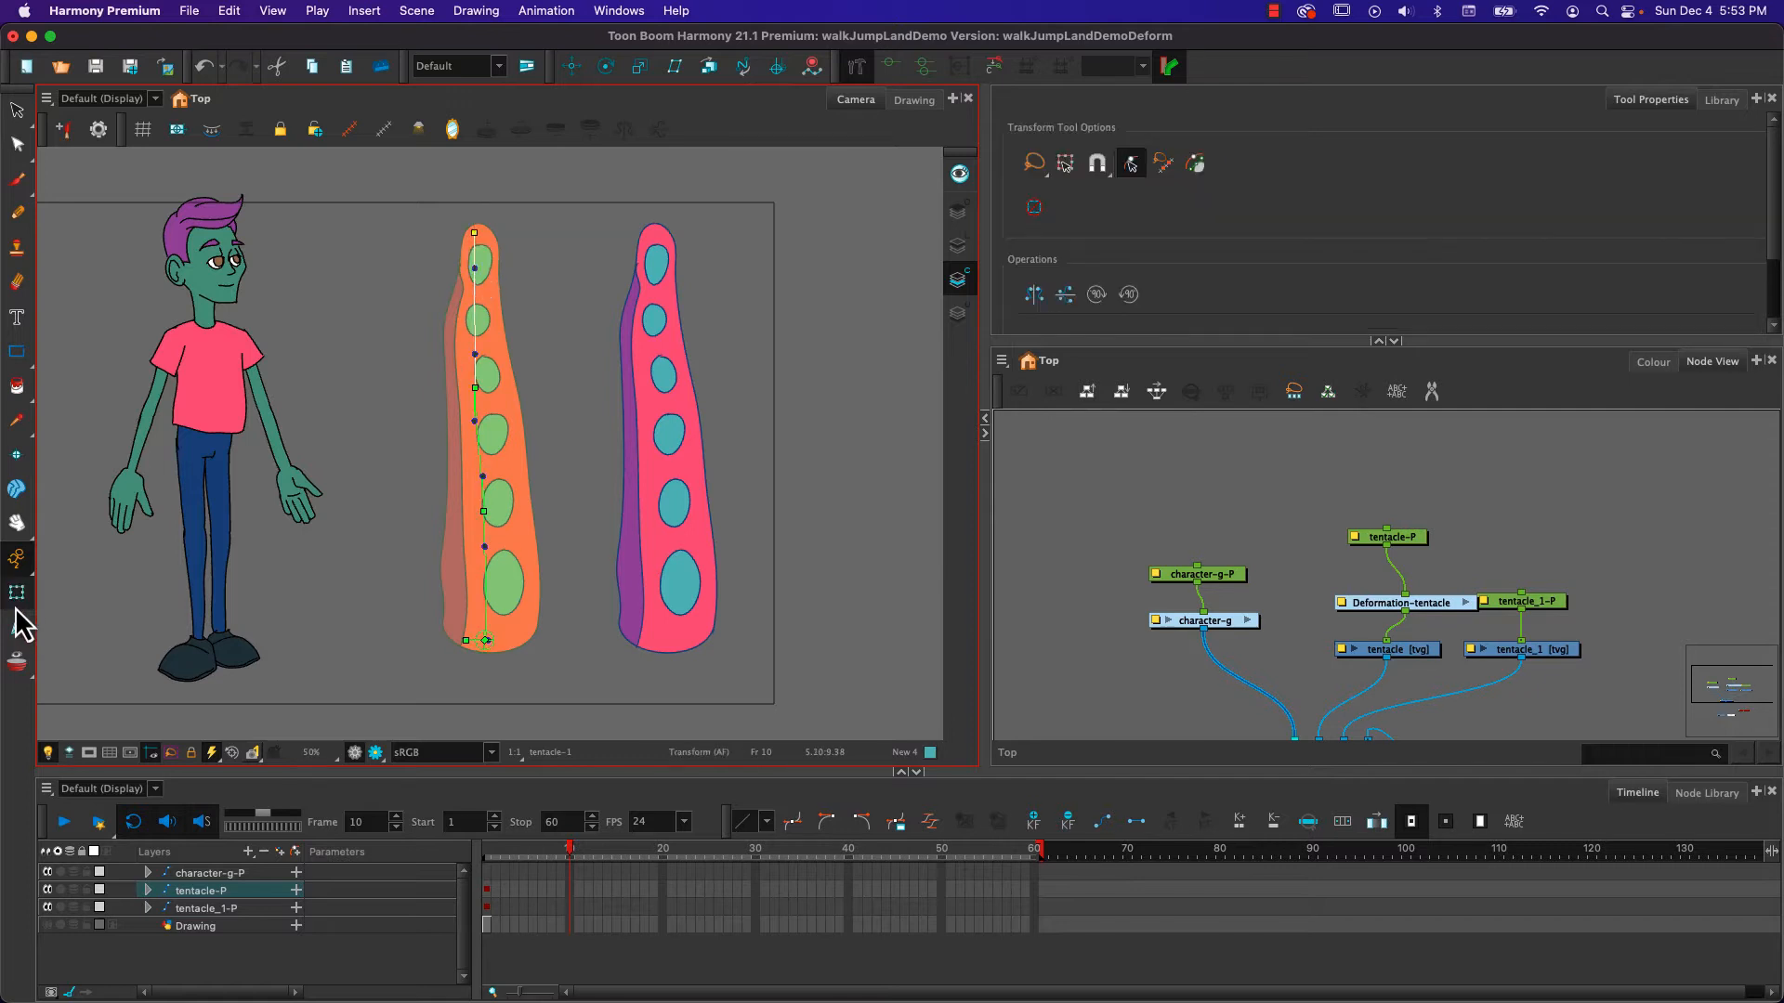
left_click_drag(478, 505, 516, 465)
left_click_drag(477, 394, 519, 370)
mouse_move(473, 270)
left_mouse_down()
mouse_move(493, 259)
mouse_move(451, 243)
mouse_move(432, 350)
mouse_move(467, 390)
mouse_move(446, 262)
left_mouse_up()
Check the tentacle's pose at frame 1 and delete the tentacle-P keyframe at frame 10
left_click_drag(567, 855, 484, 855)
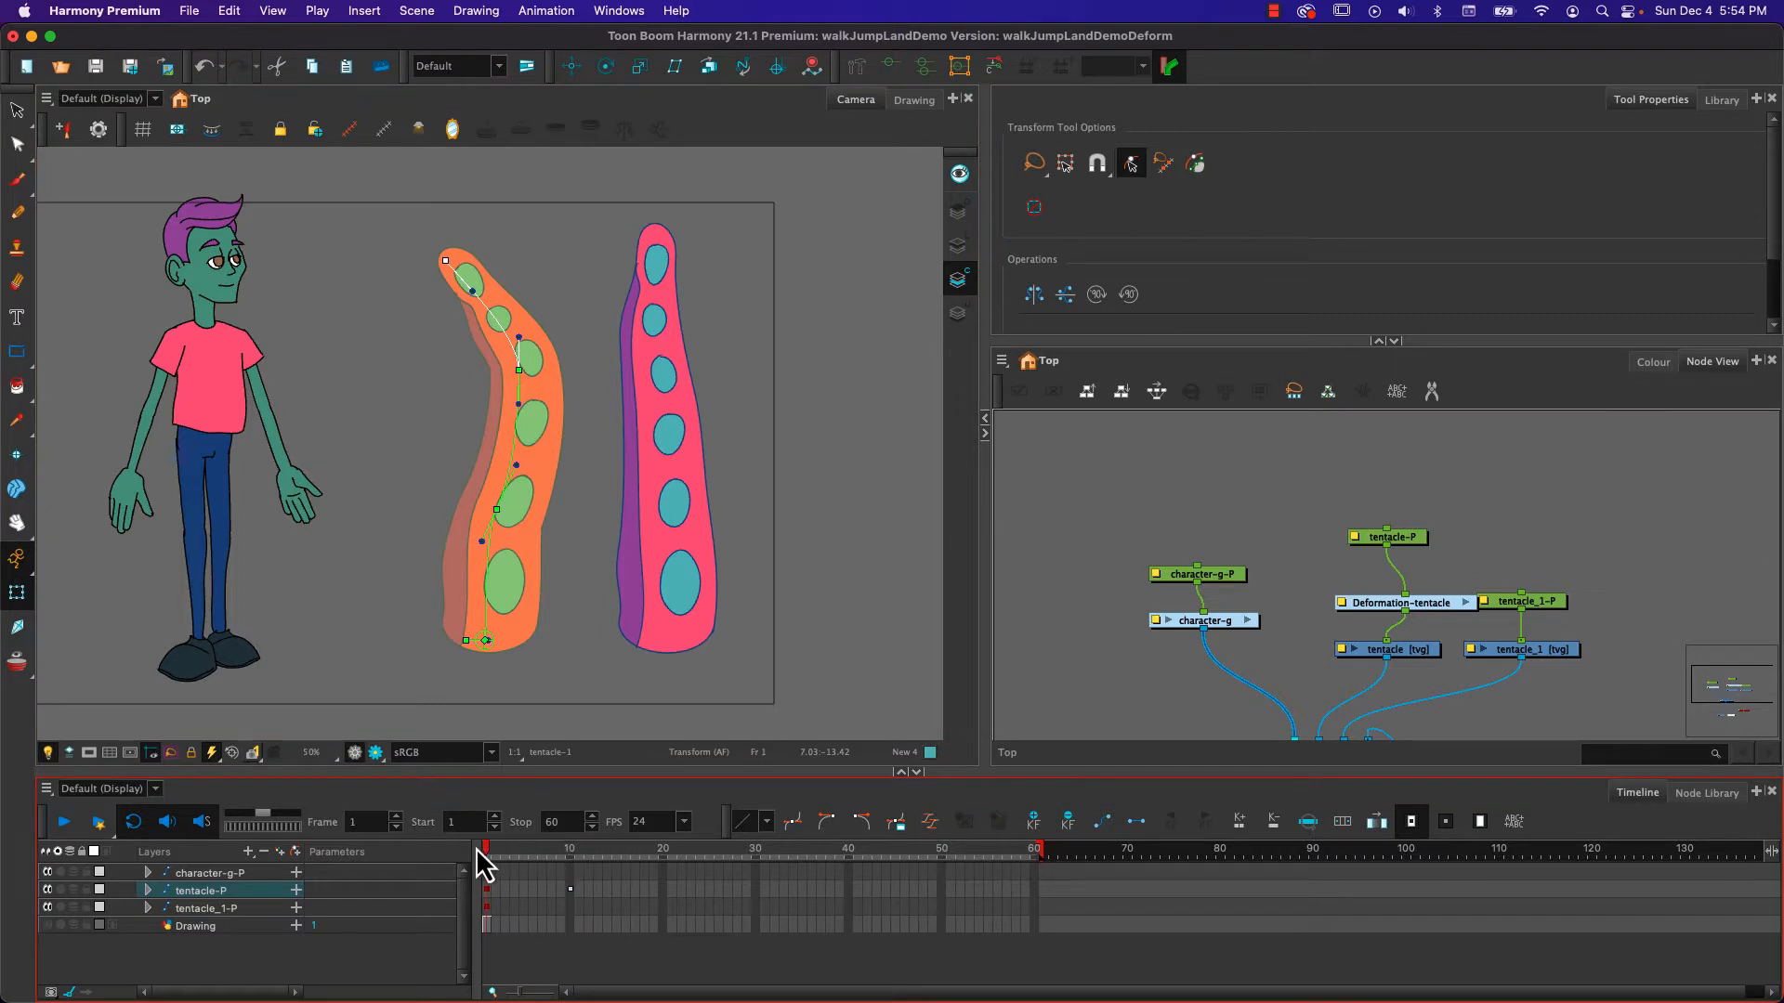
left_click(488, 892)
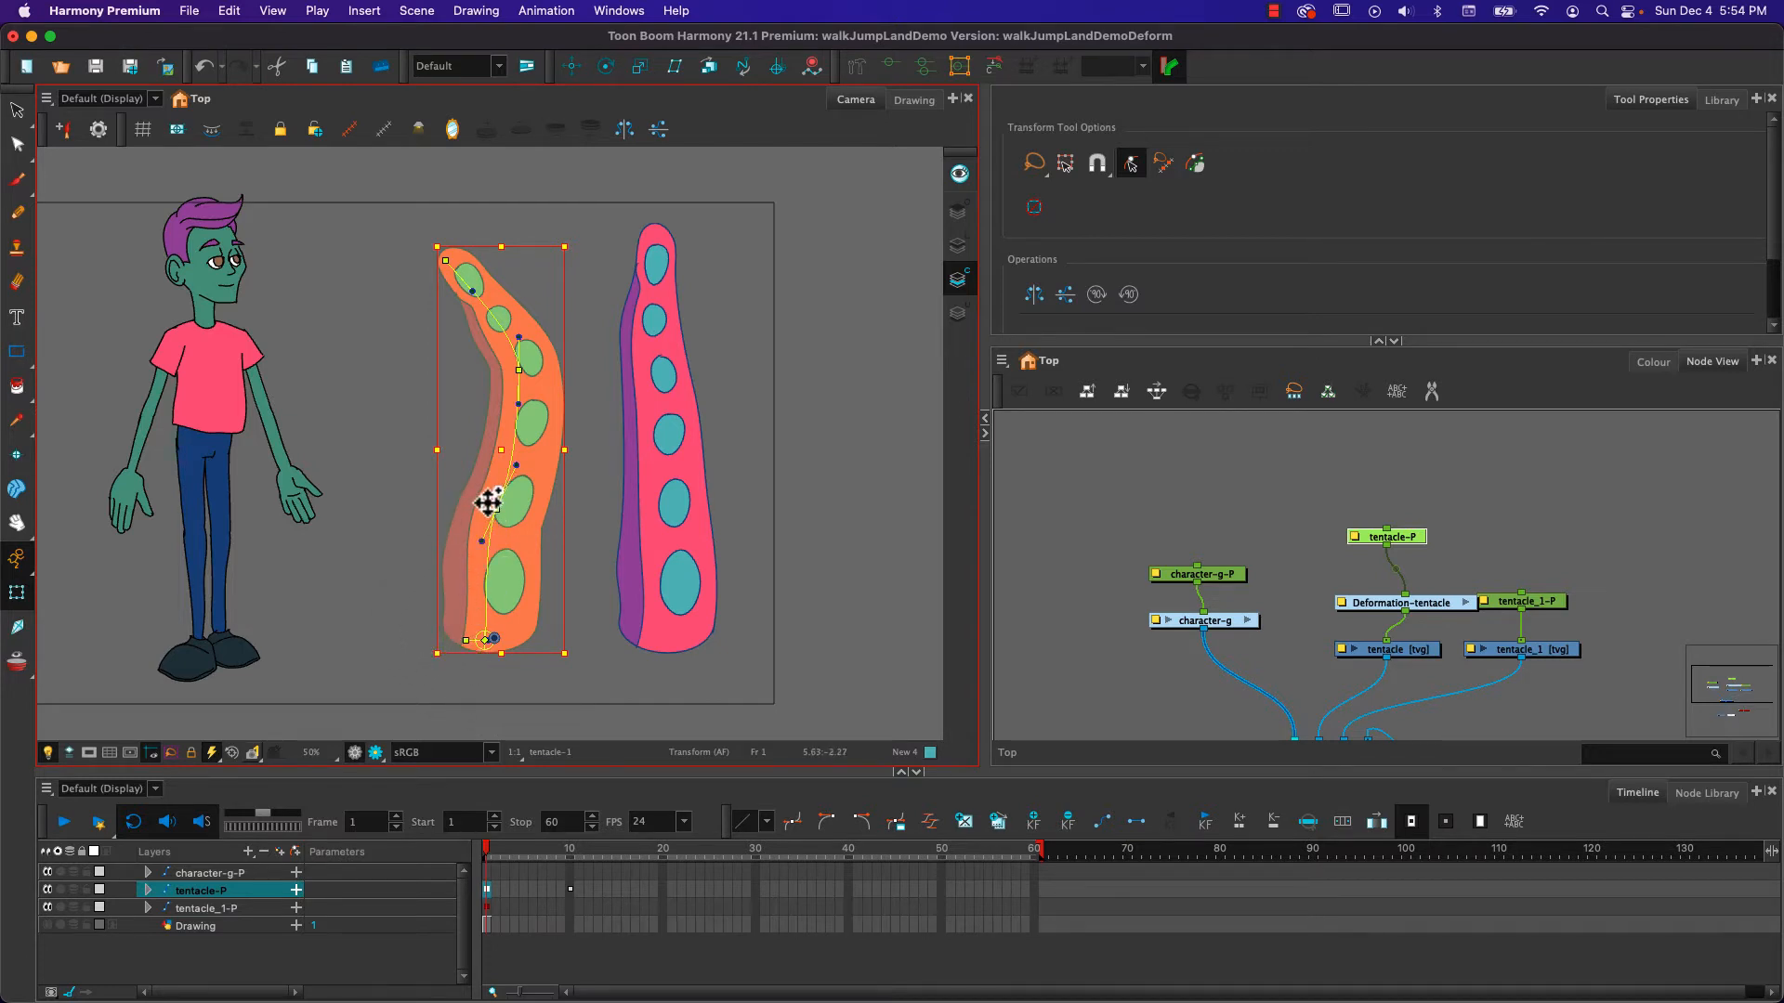
left_click(570, 891)
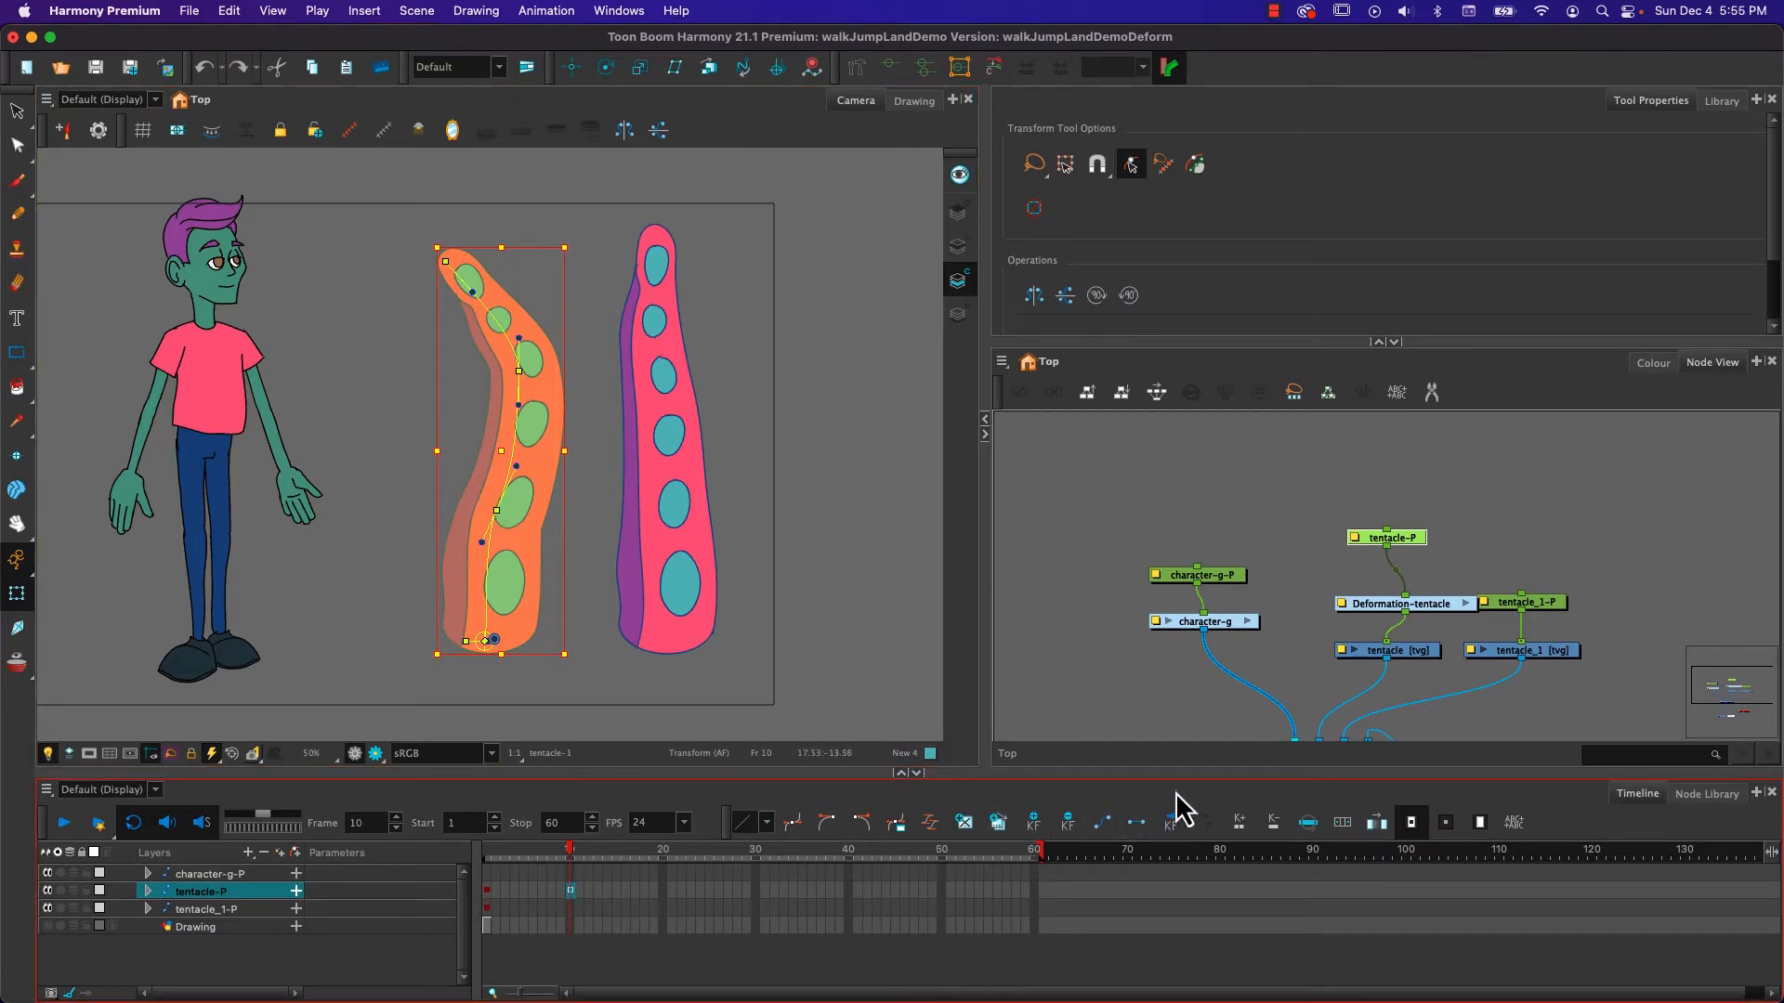
left_click(1066, 824)
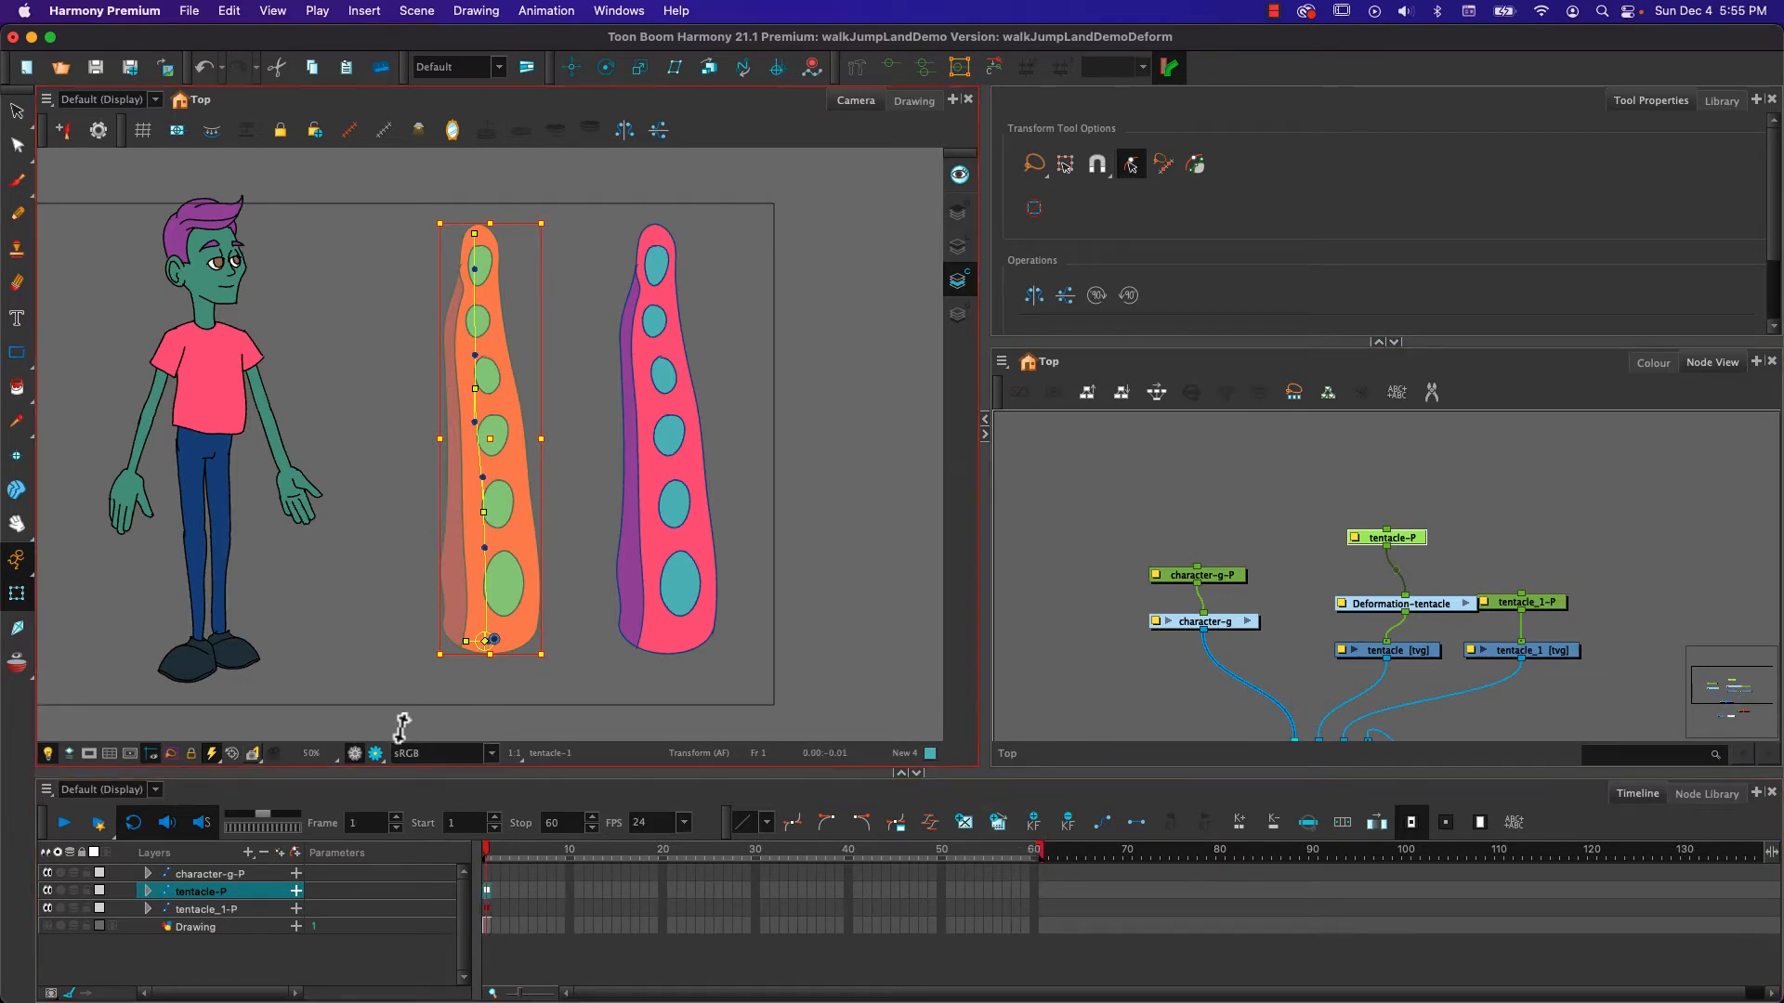
Bend the tentacle's middle to the right at frame 10 by repositioning its middle curve point and Bézier handles
left_click(572, 893)
left_click_drag(476, 389, 511, 386)
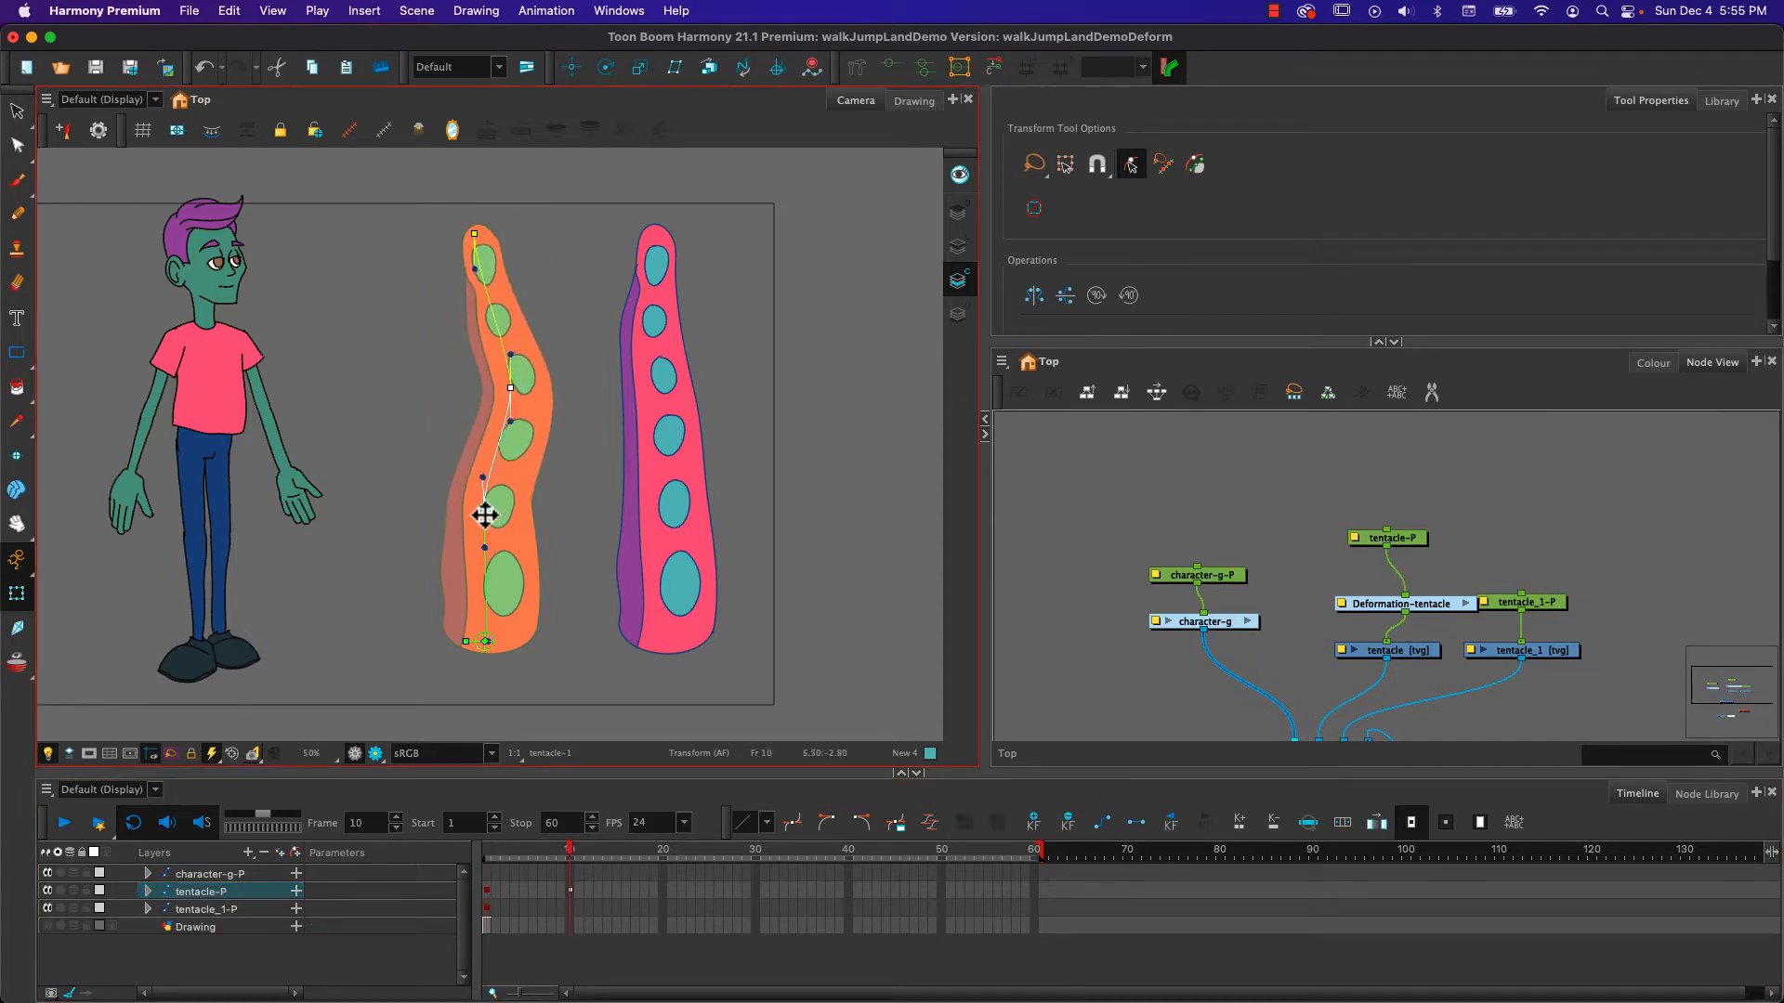
left_click_drag(483, 511, 537, 476)
left_click_drag(510, 354, 486, 348)
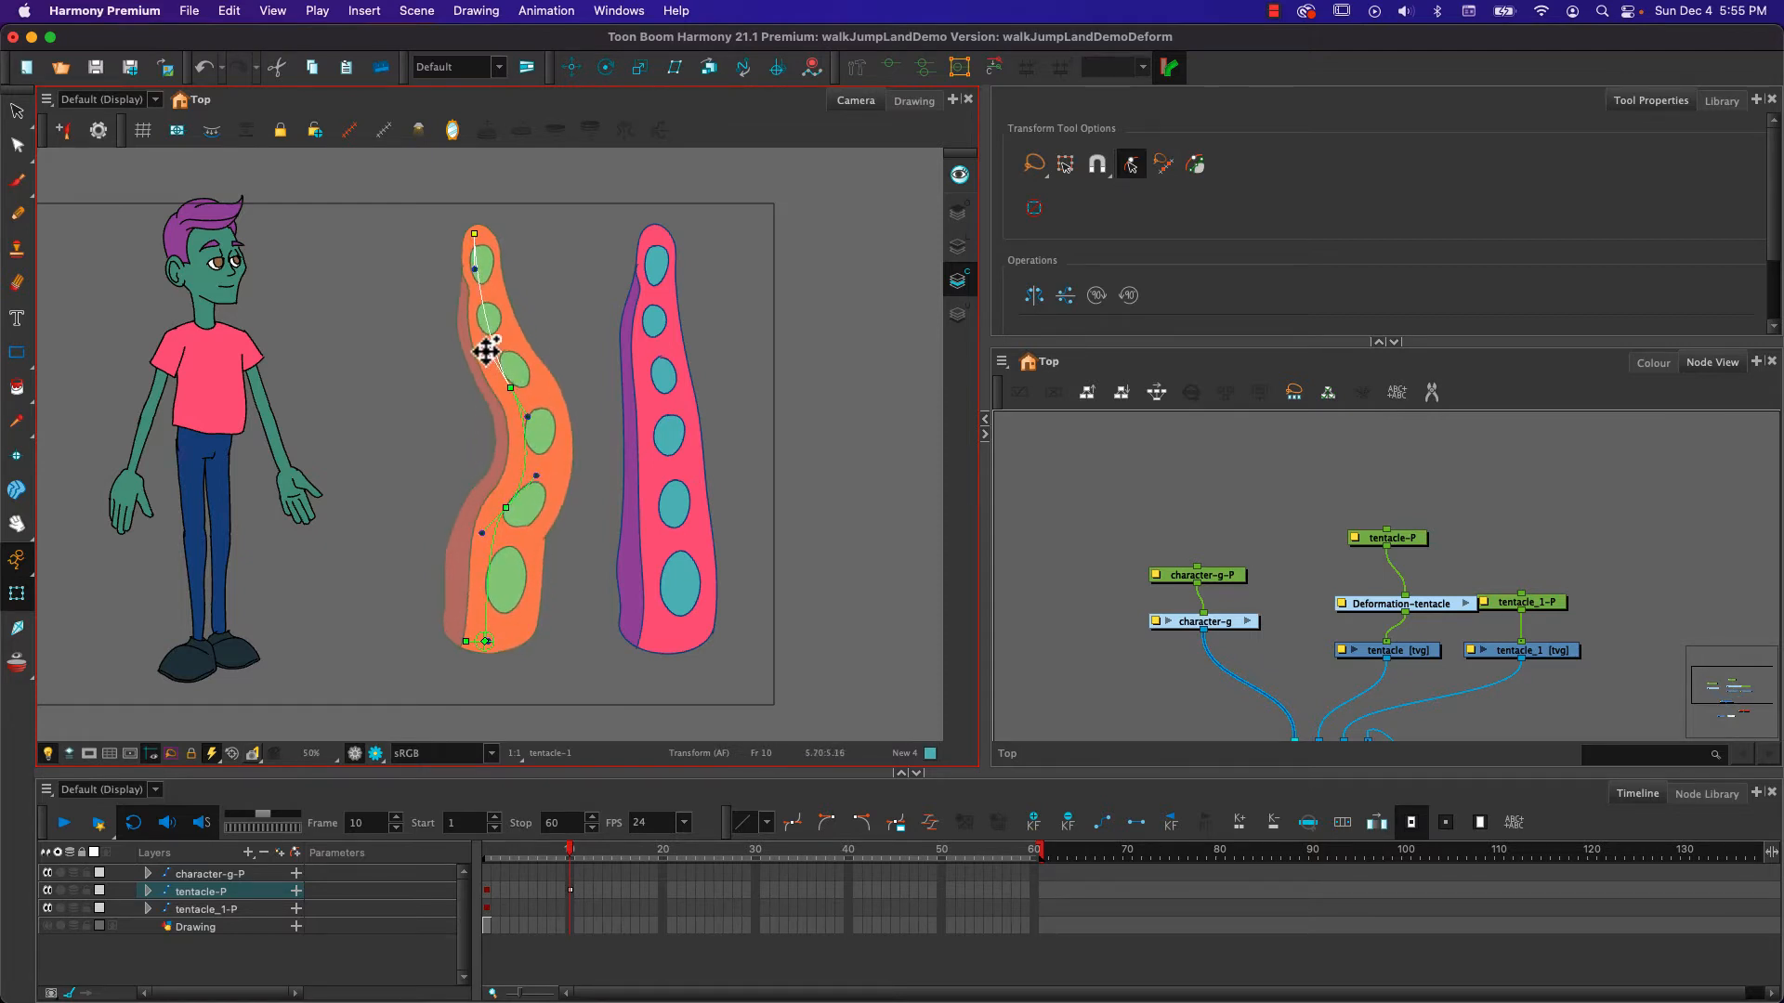
Compare frames 1 and 10, and at frame 20 bend the tentacle's middle curve points to the left
left_click_drag(568, 850, 484, 855)
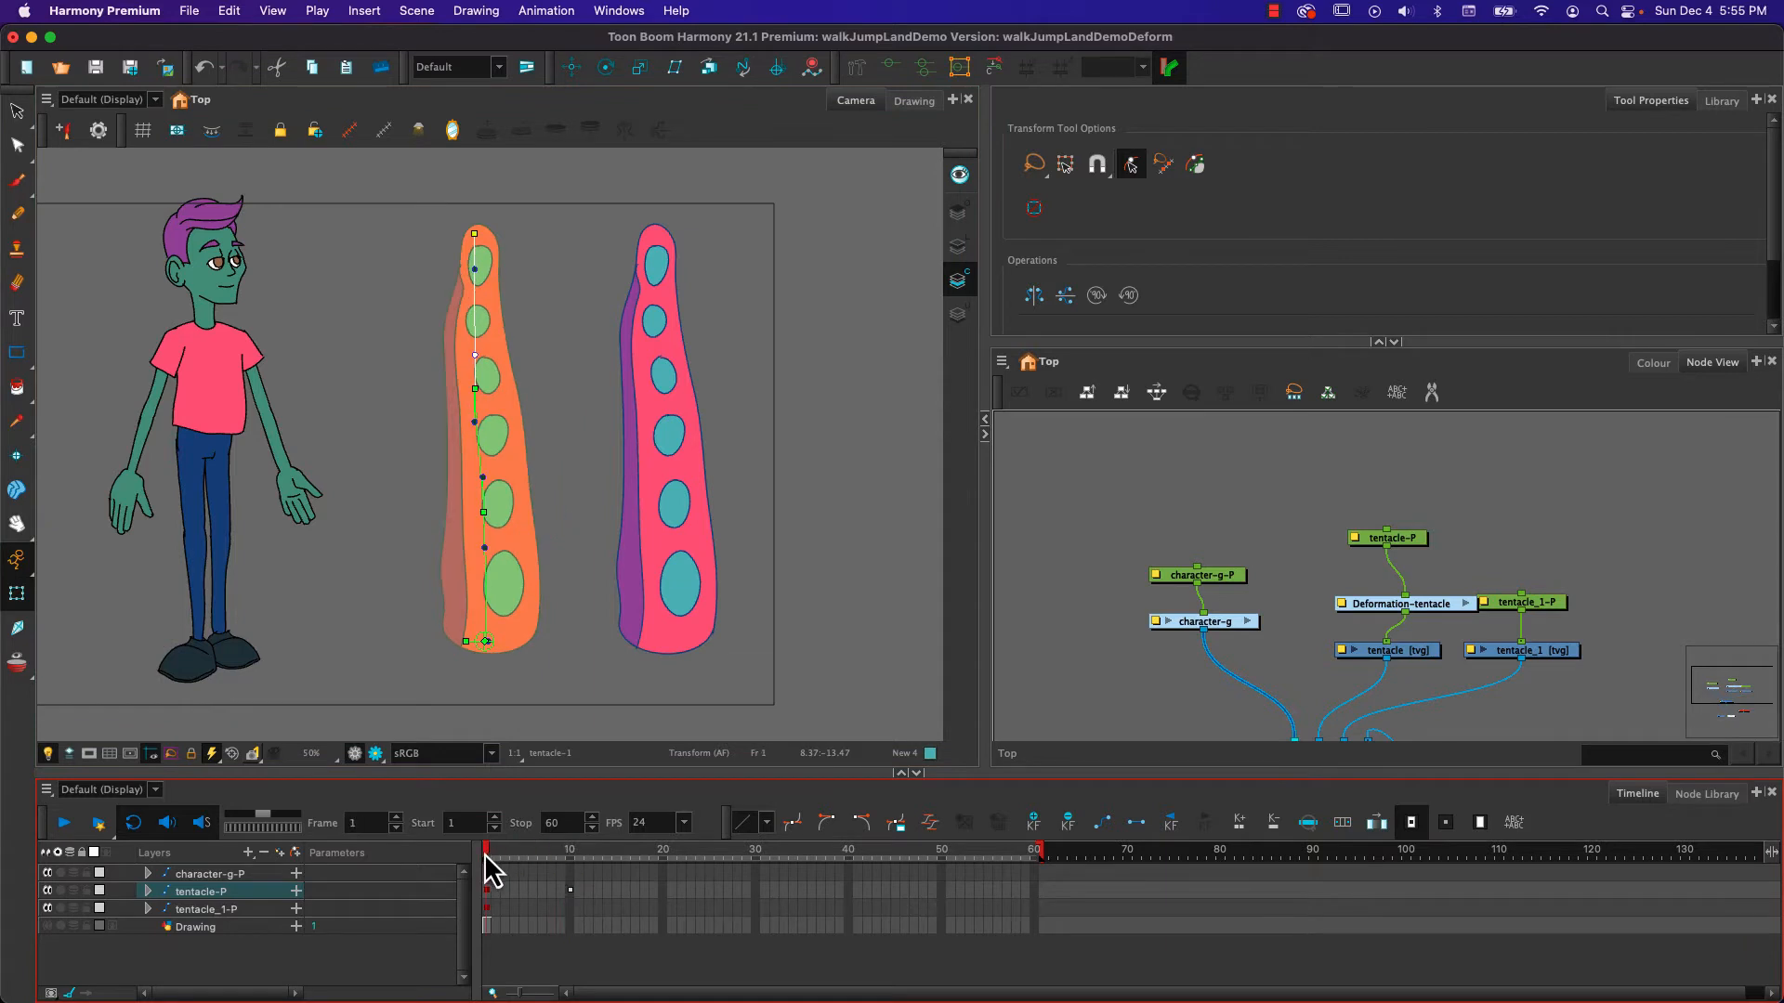
left_click(489, 891)
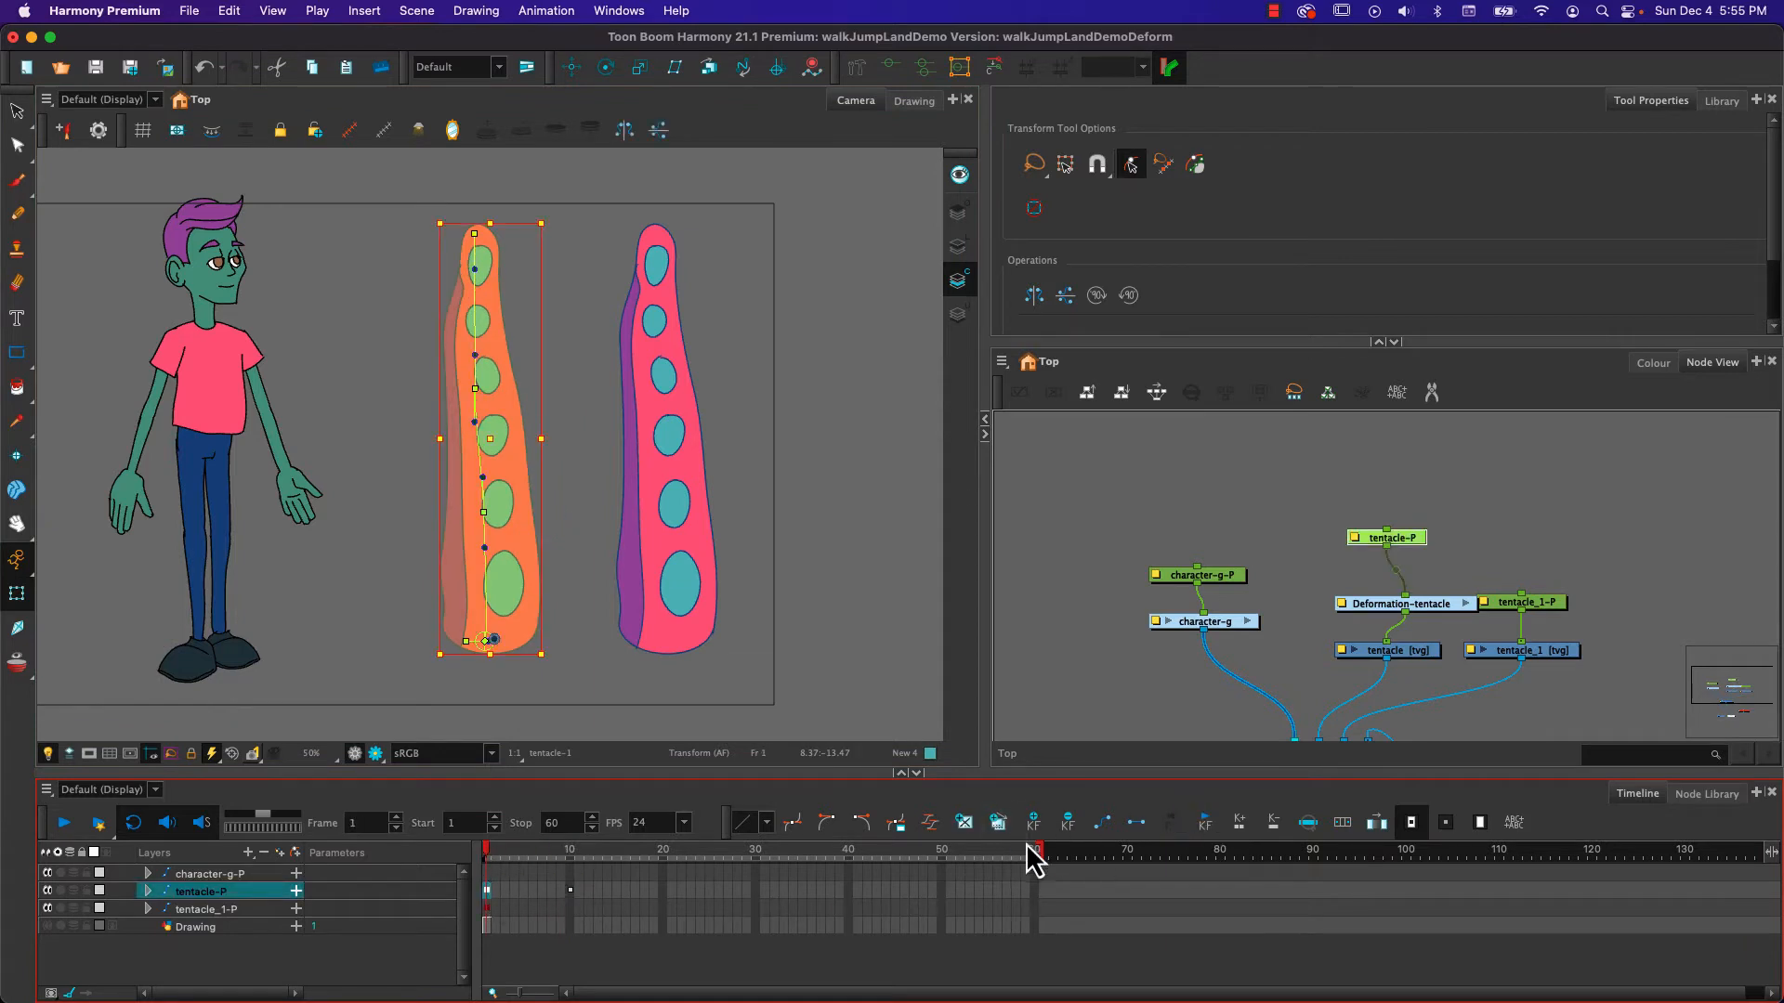
left_click_drag(484, 851, 570, 856)
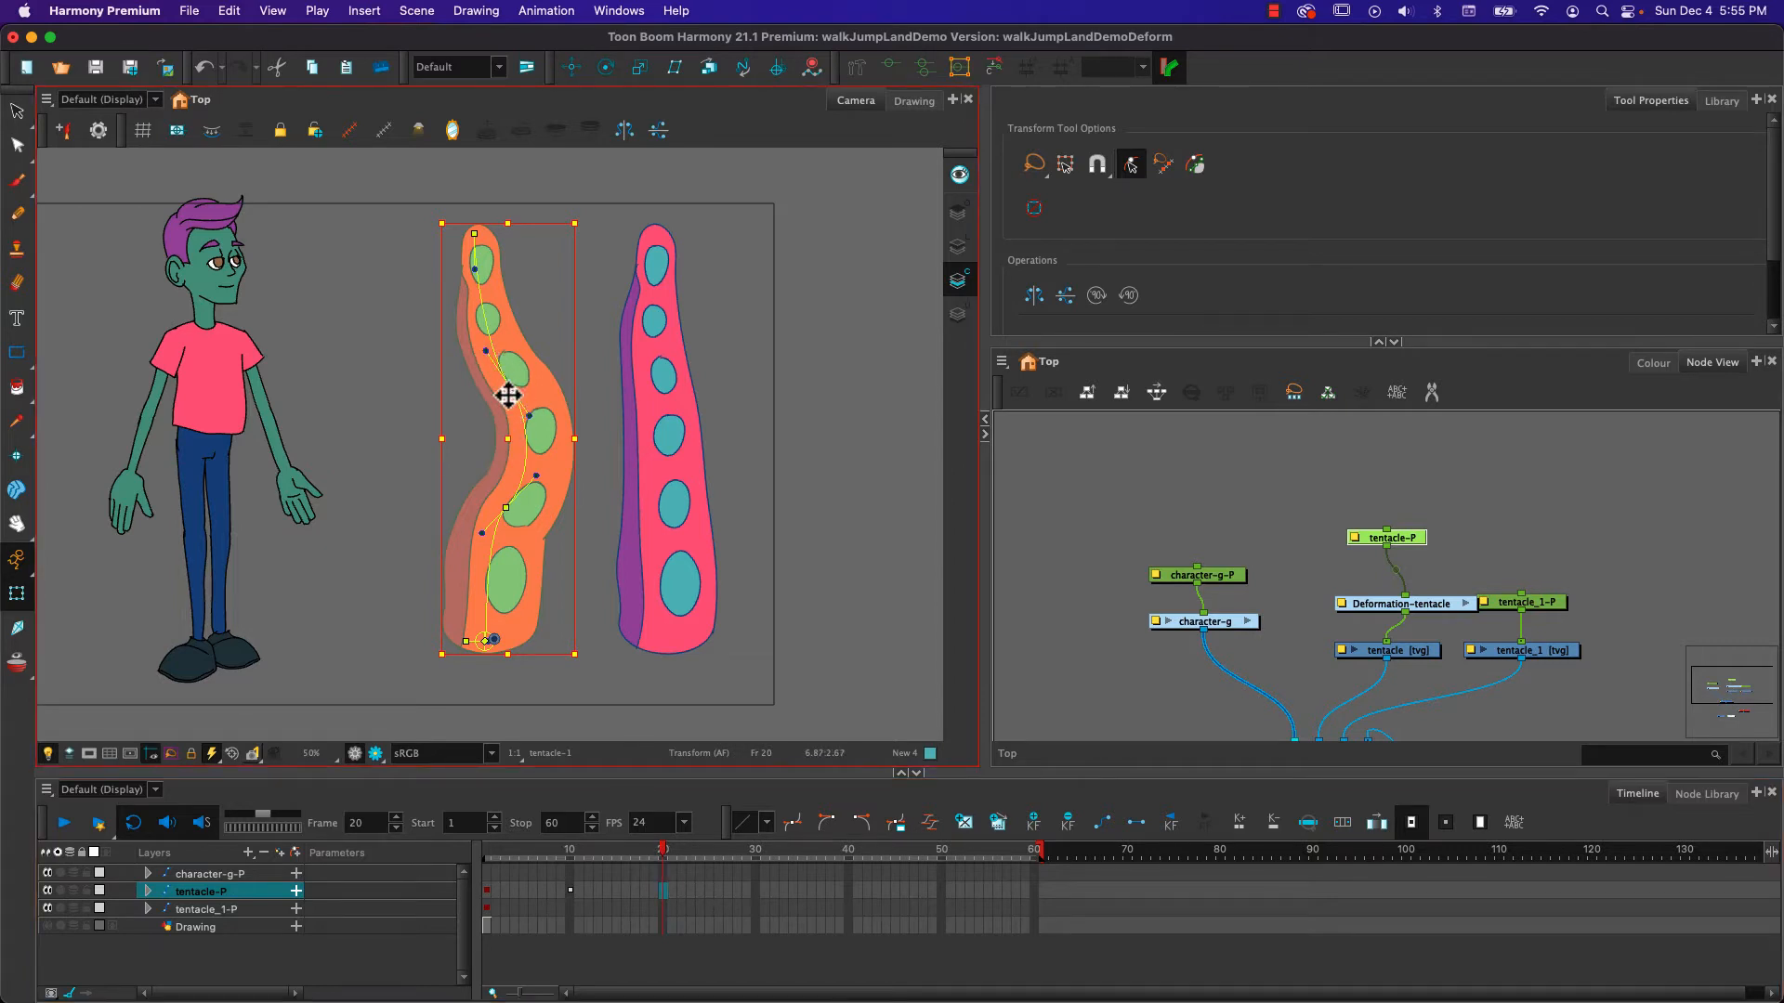
left_click_drag(506, 508, 460, 505)
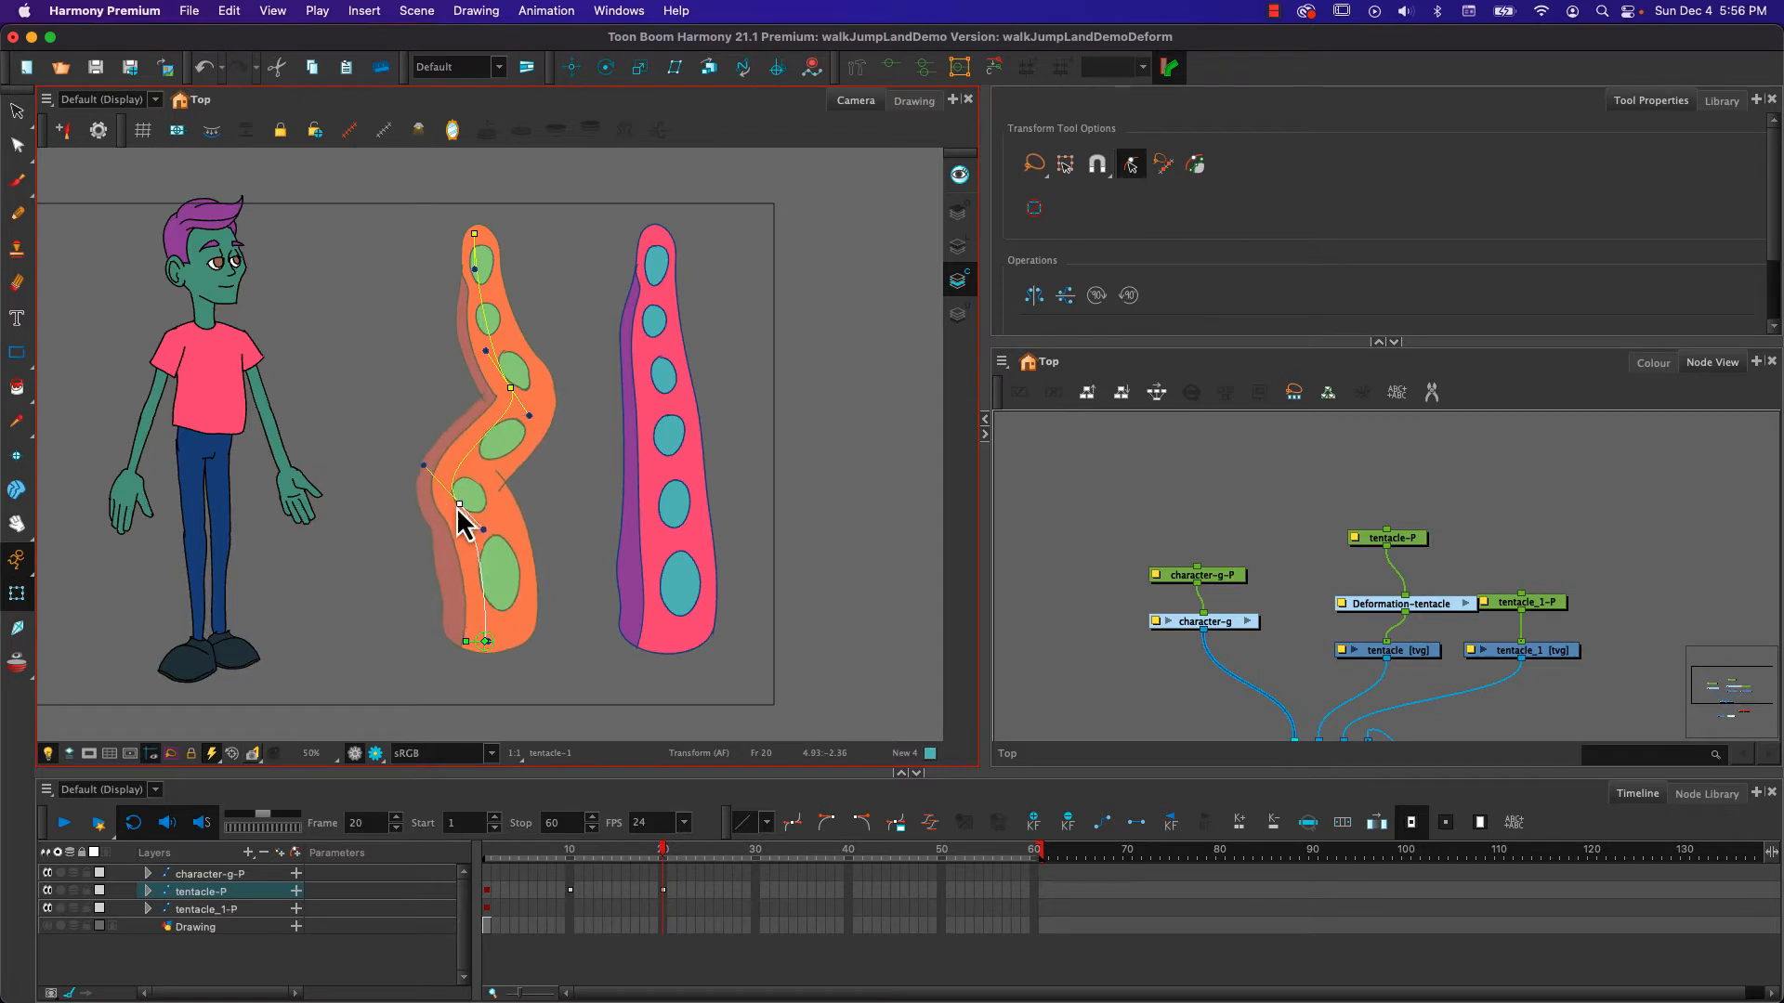
left_click_drag(511, 388, 418, 342)
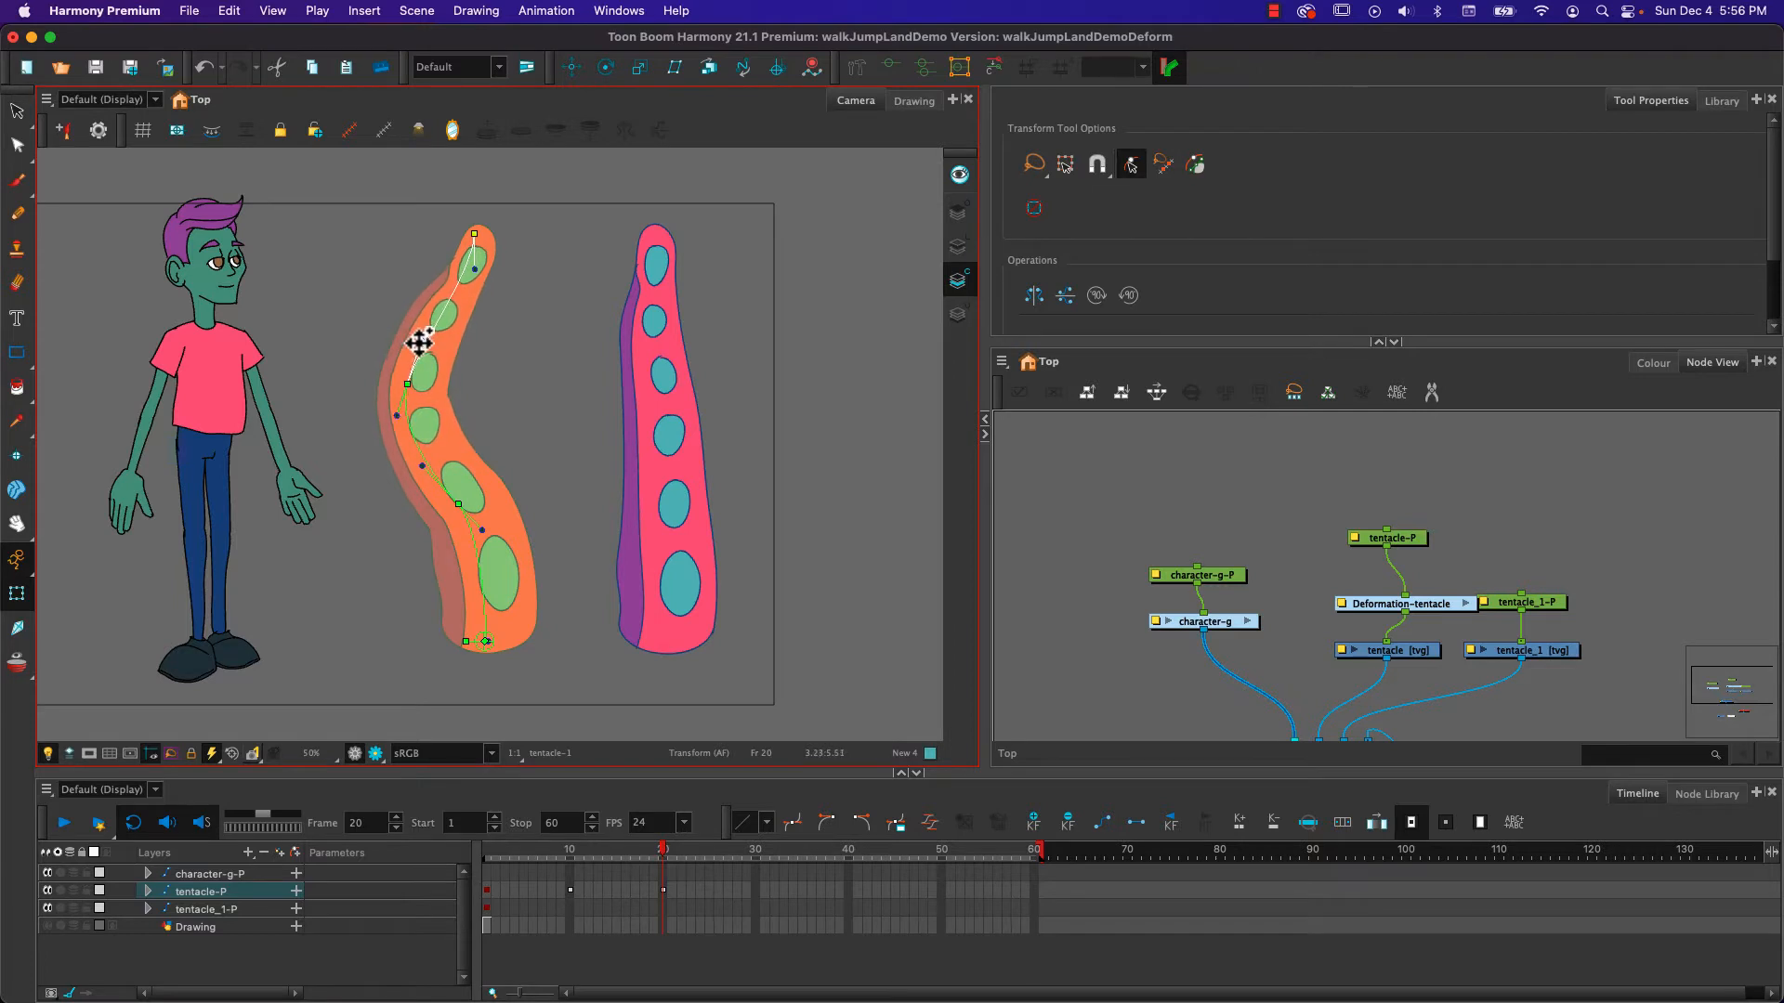
Copy the tentacle's straight frame 1 pose to frame 30 on tentacle-P, with motion interpolation between the keyframes
left_click_drag(665, 851, 569, 851)
left_click(569, 890)
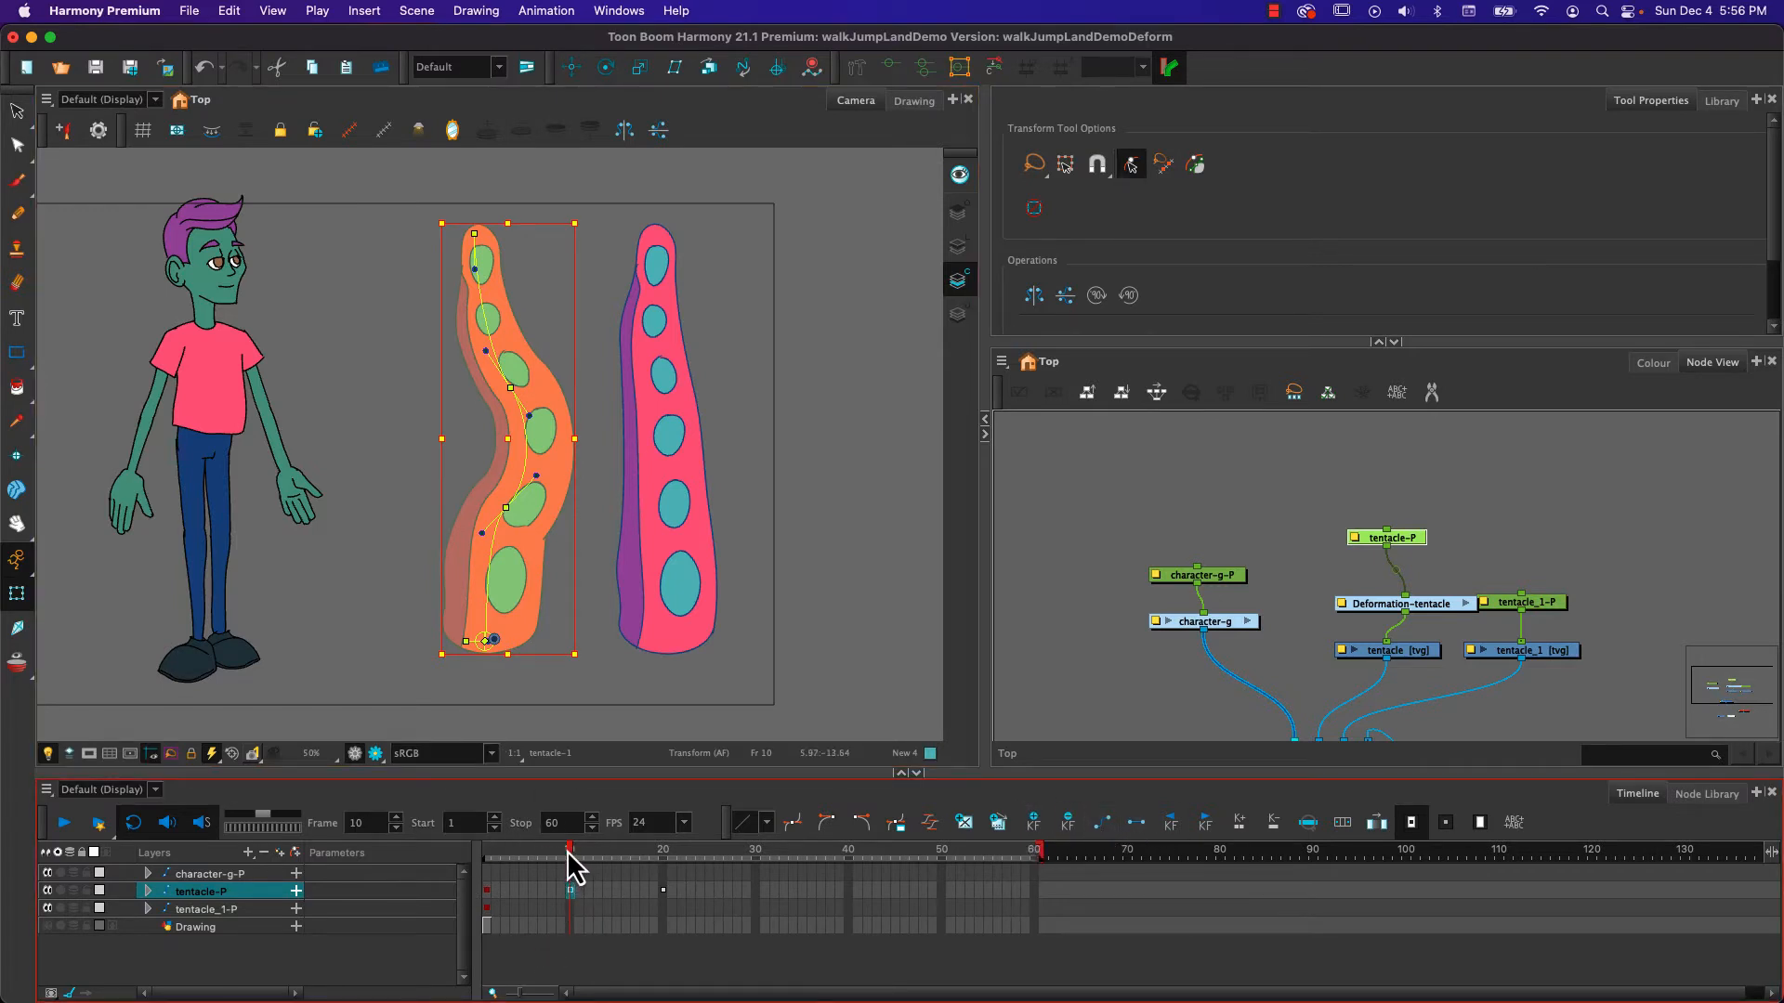
left_click_drag(567, 850, 647, 856)
left_click_drag(623, 855, 488, 869)
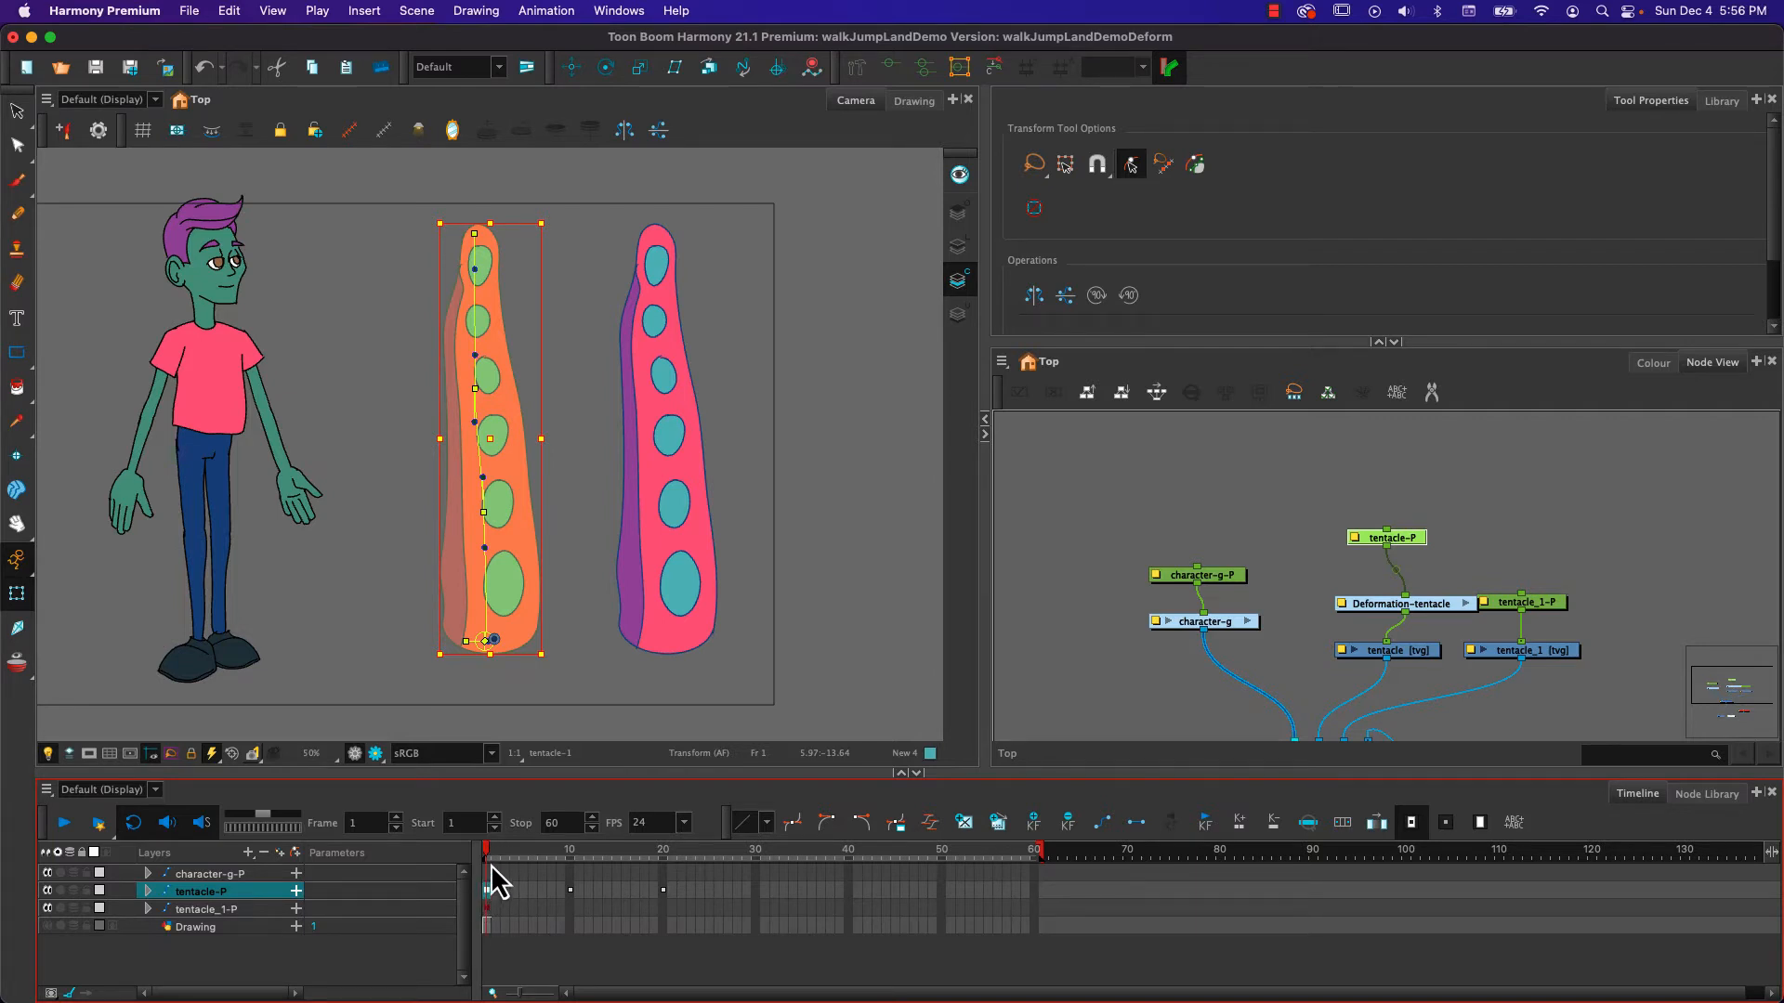
left_click(754, 890)
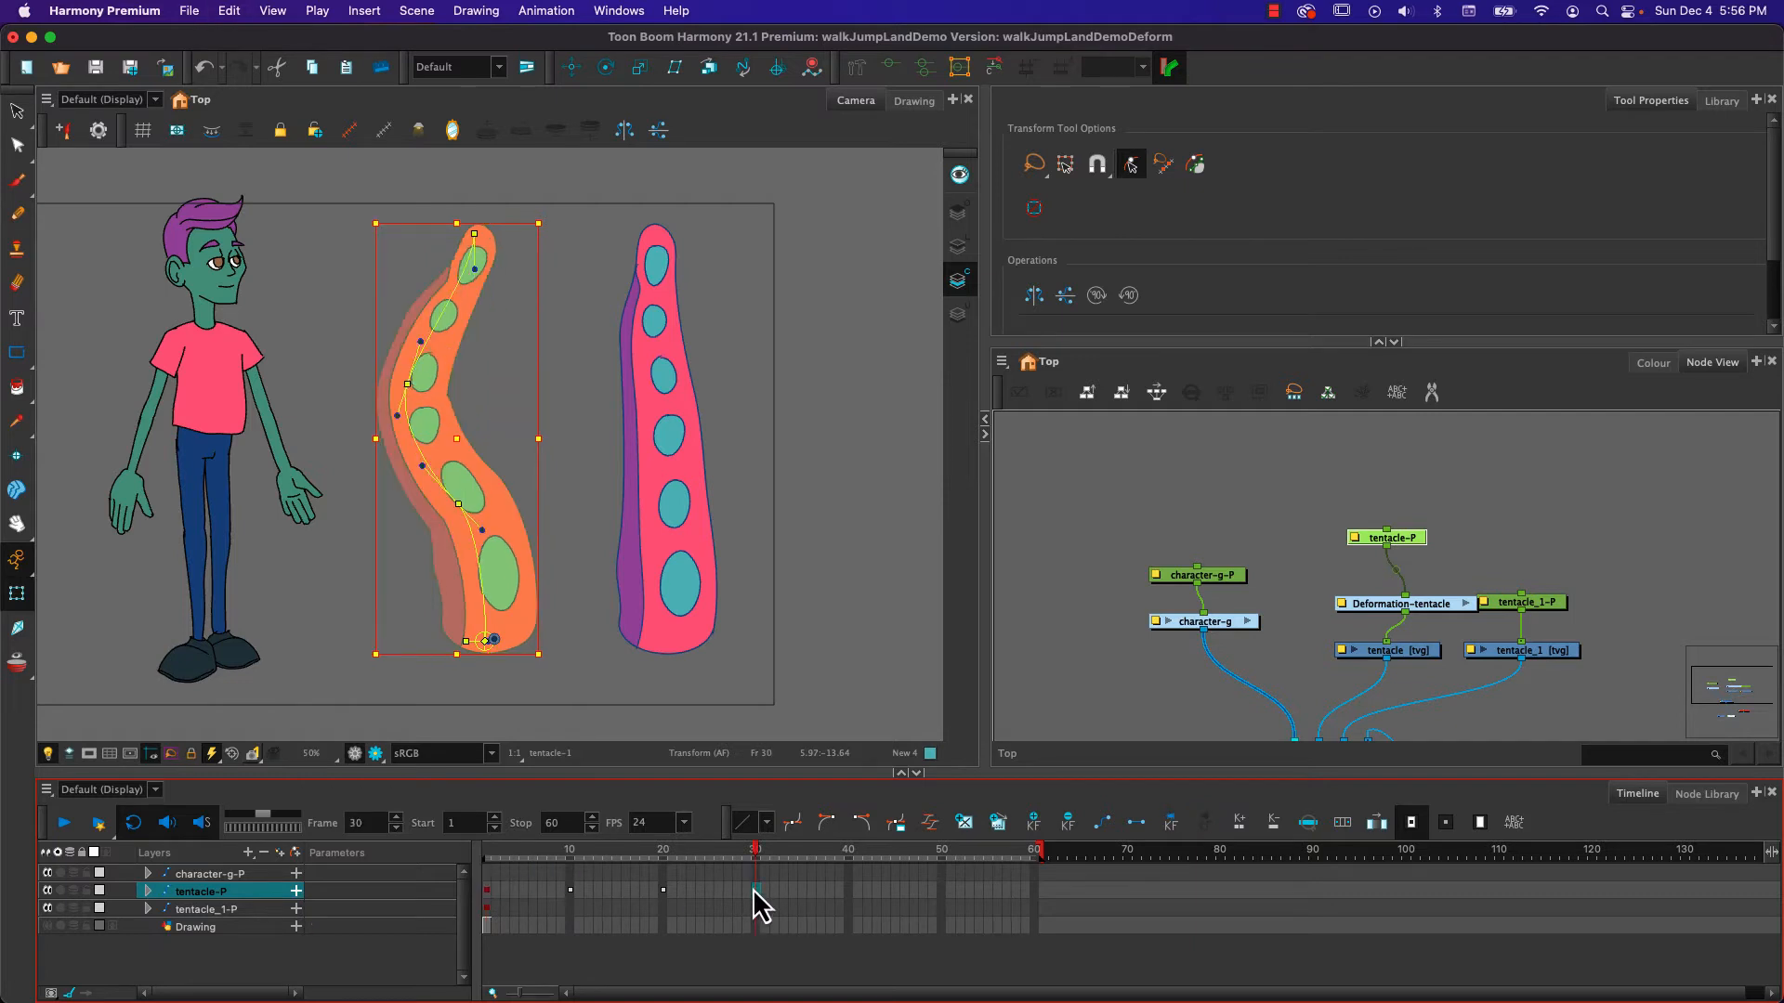
key("ctrl+v")
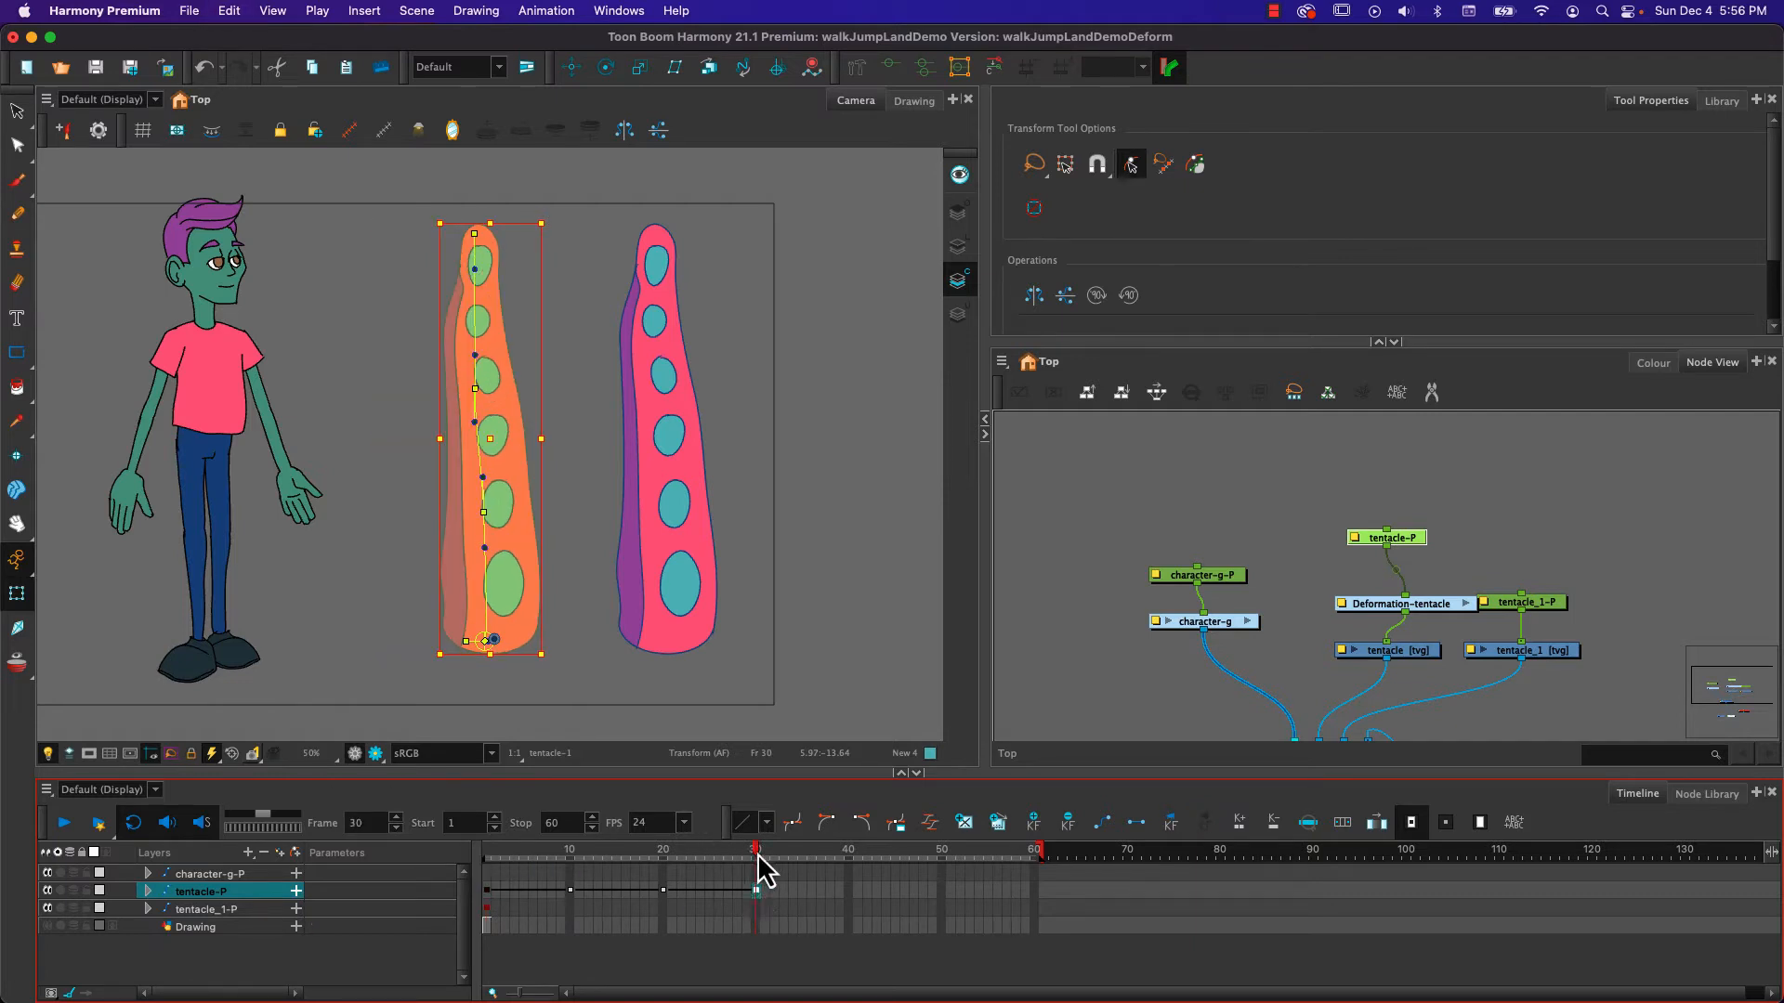
Scrub through and play back the tentacle's bending animation between frames 1 and 30
left_click_drag(757, 856, 664, 871)
left_click(663, 890)
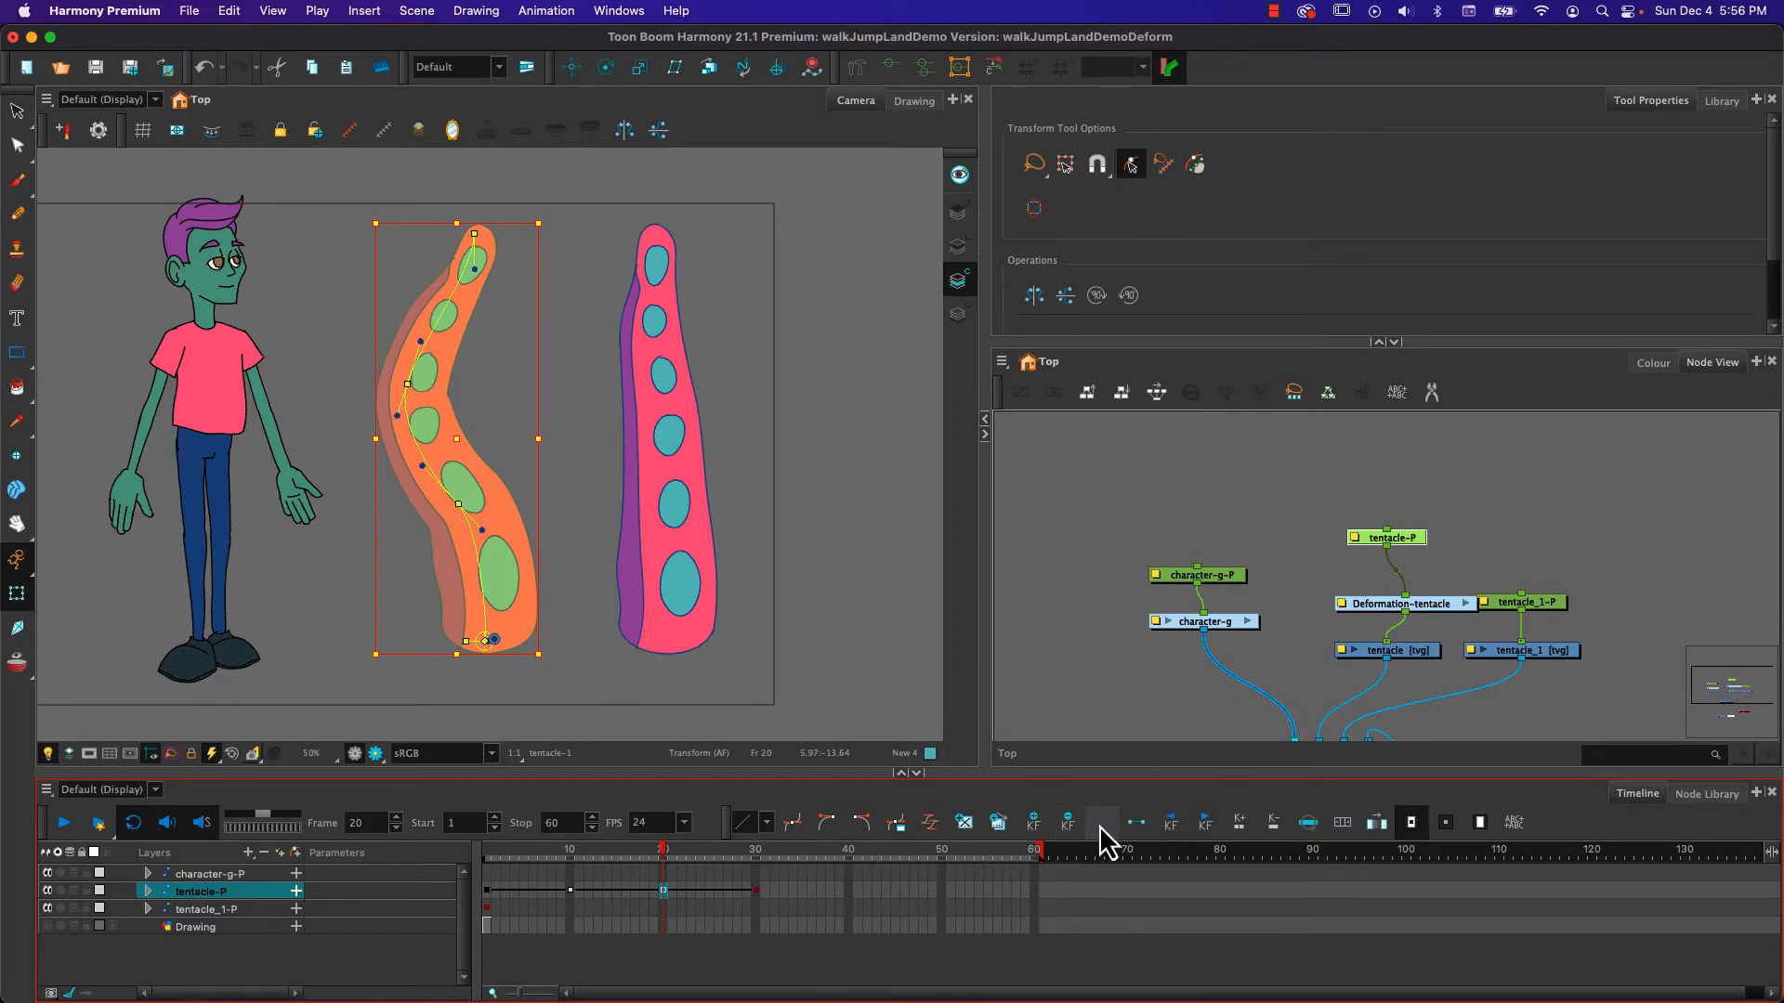
left_click_drag(664, 848, 485, 847)
left_click(754, 852)
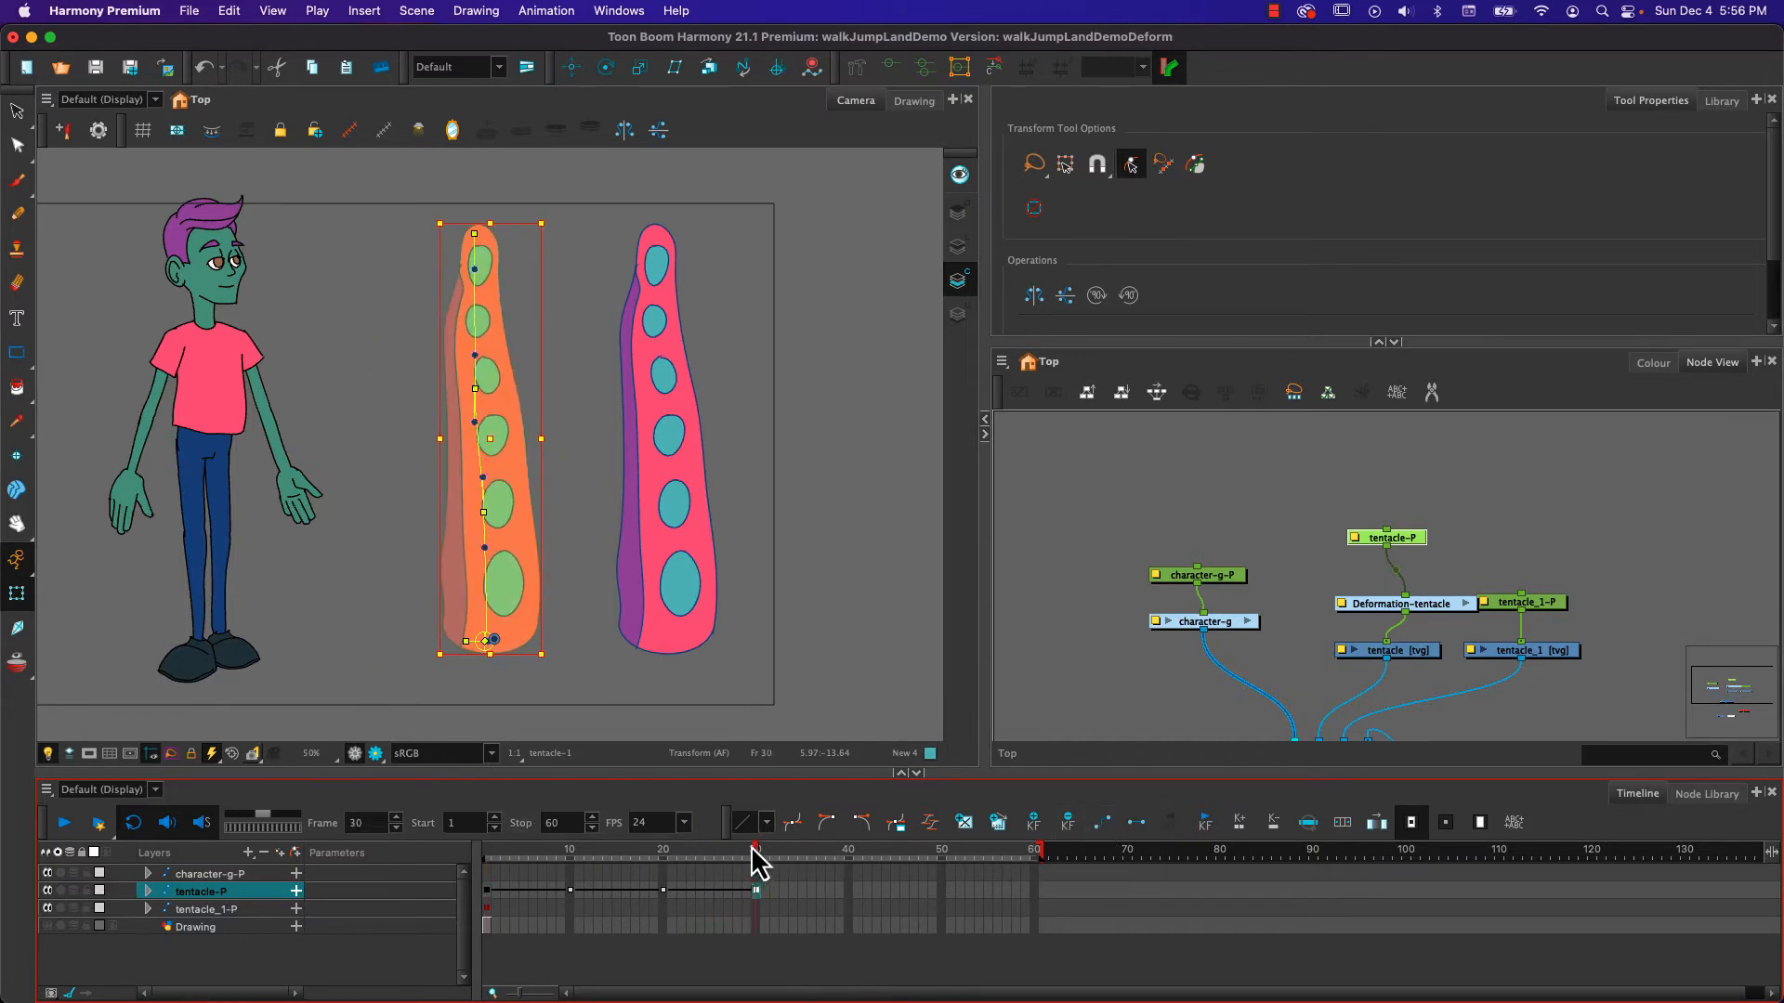
left_click(70, 826)
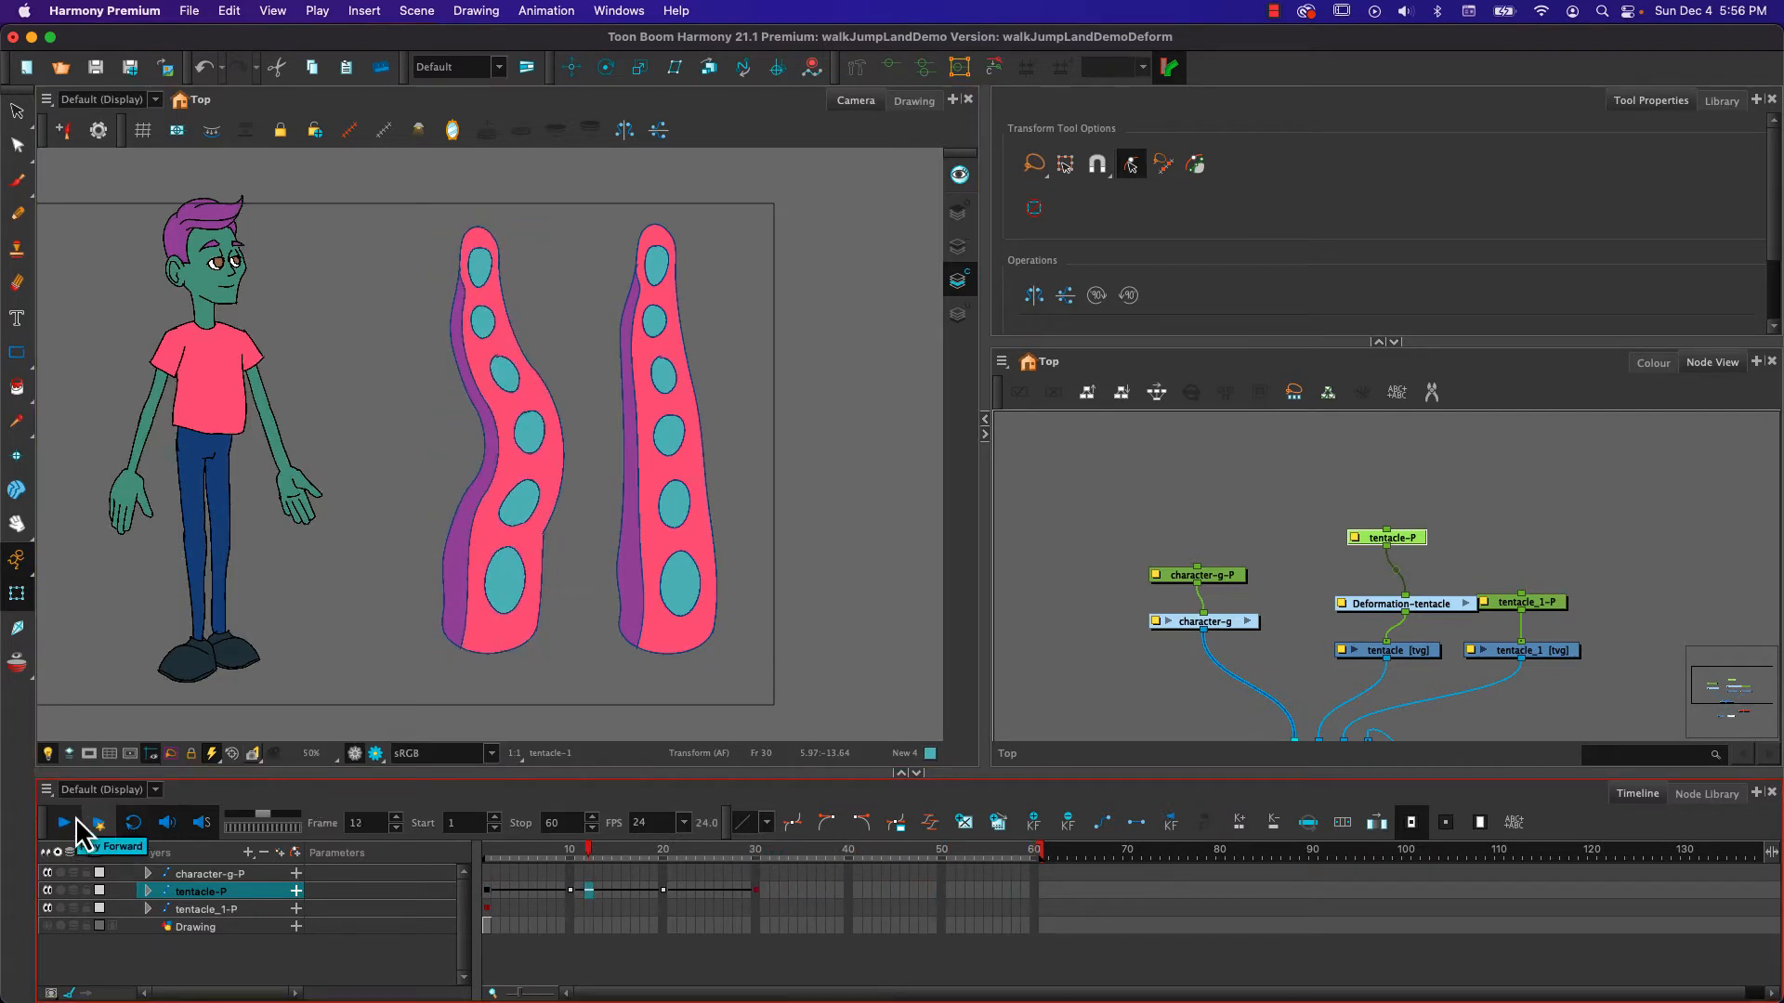
Set the playback stop frame to 30, preview the tentacle's animation loop, and park at frame 30
left_click(488, 858)
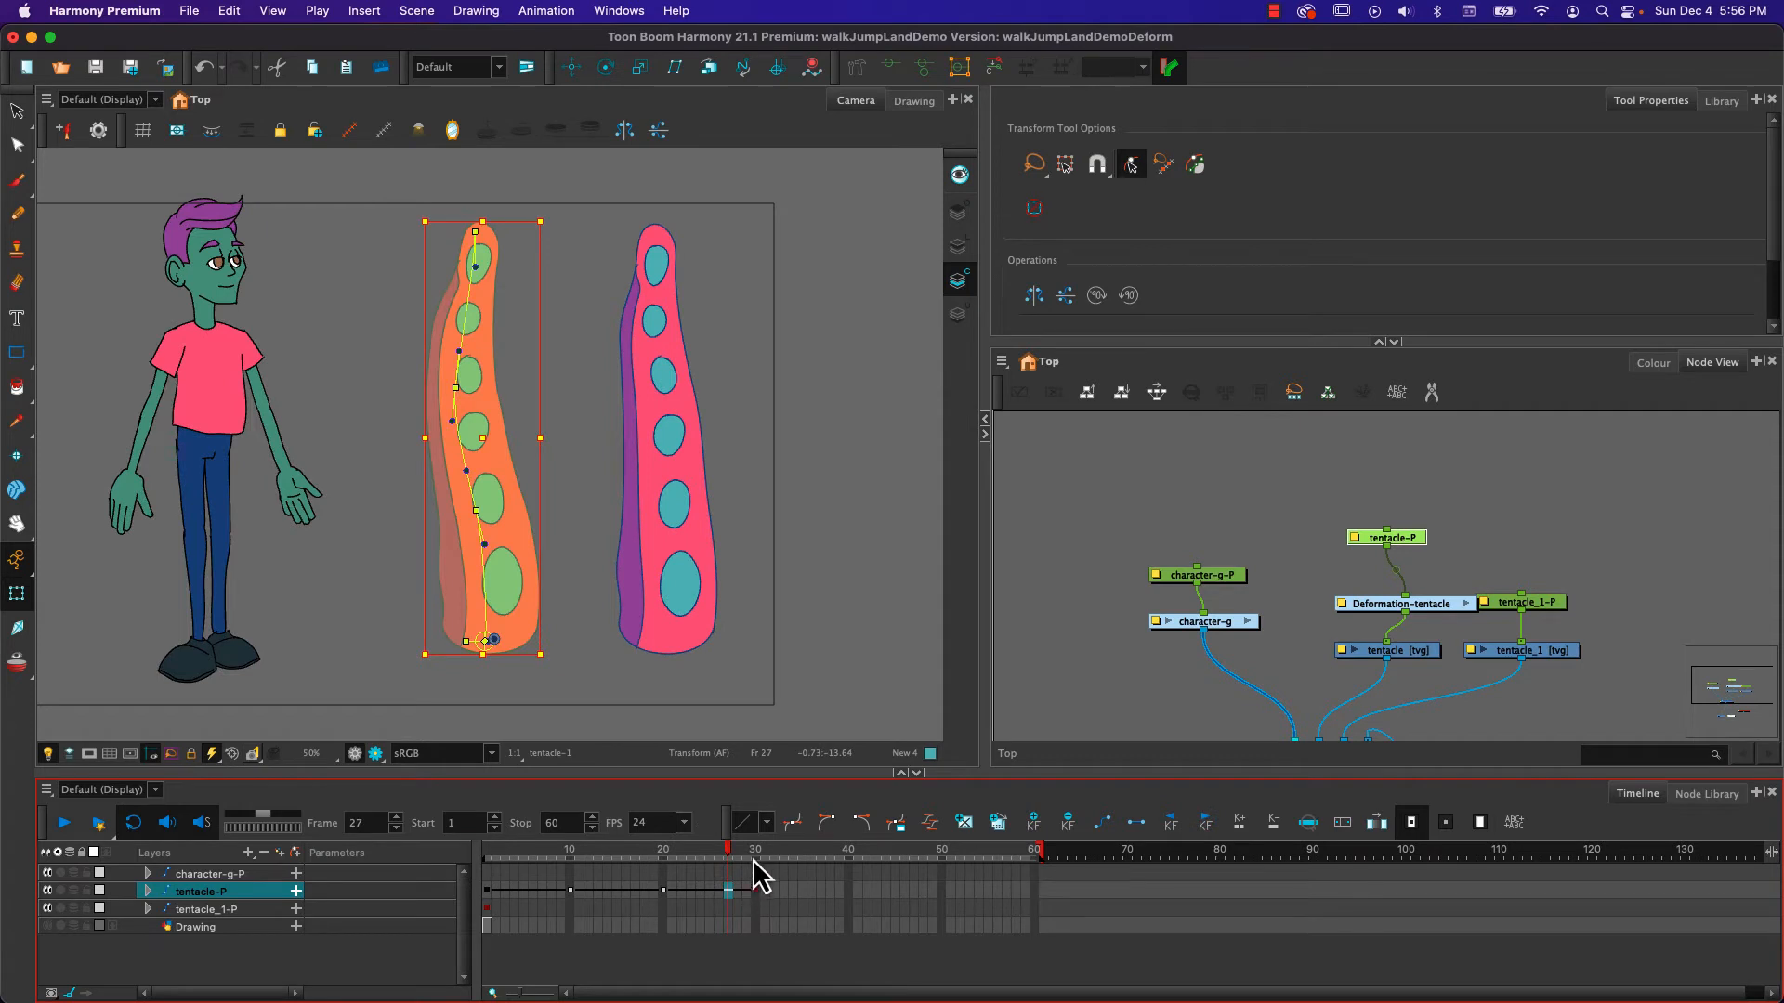
left_click_drag(754, 861, 753, 856)
left_click(520, 823)
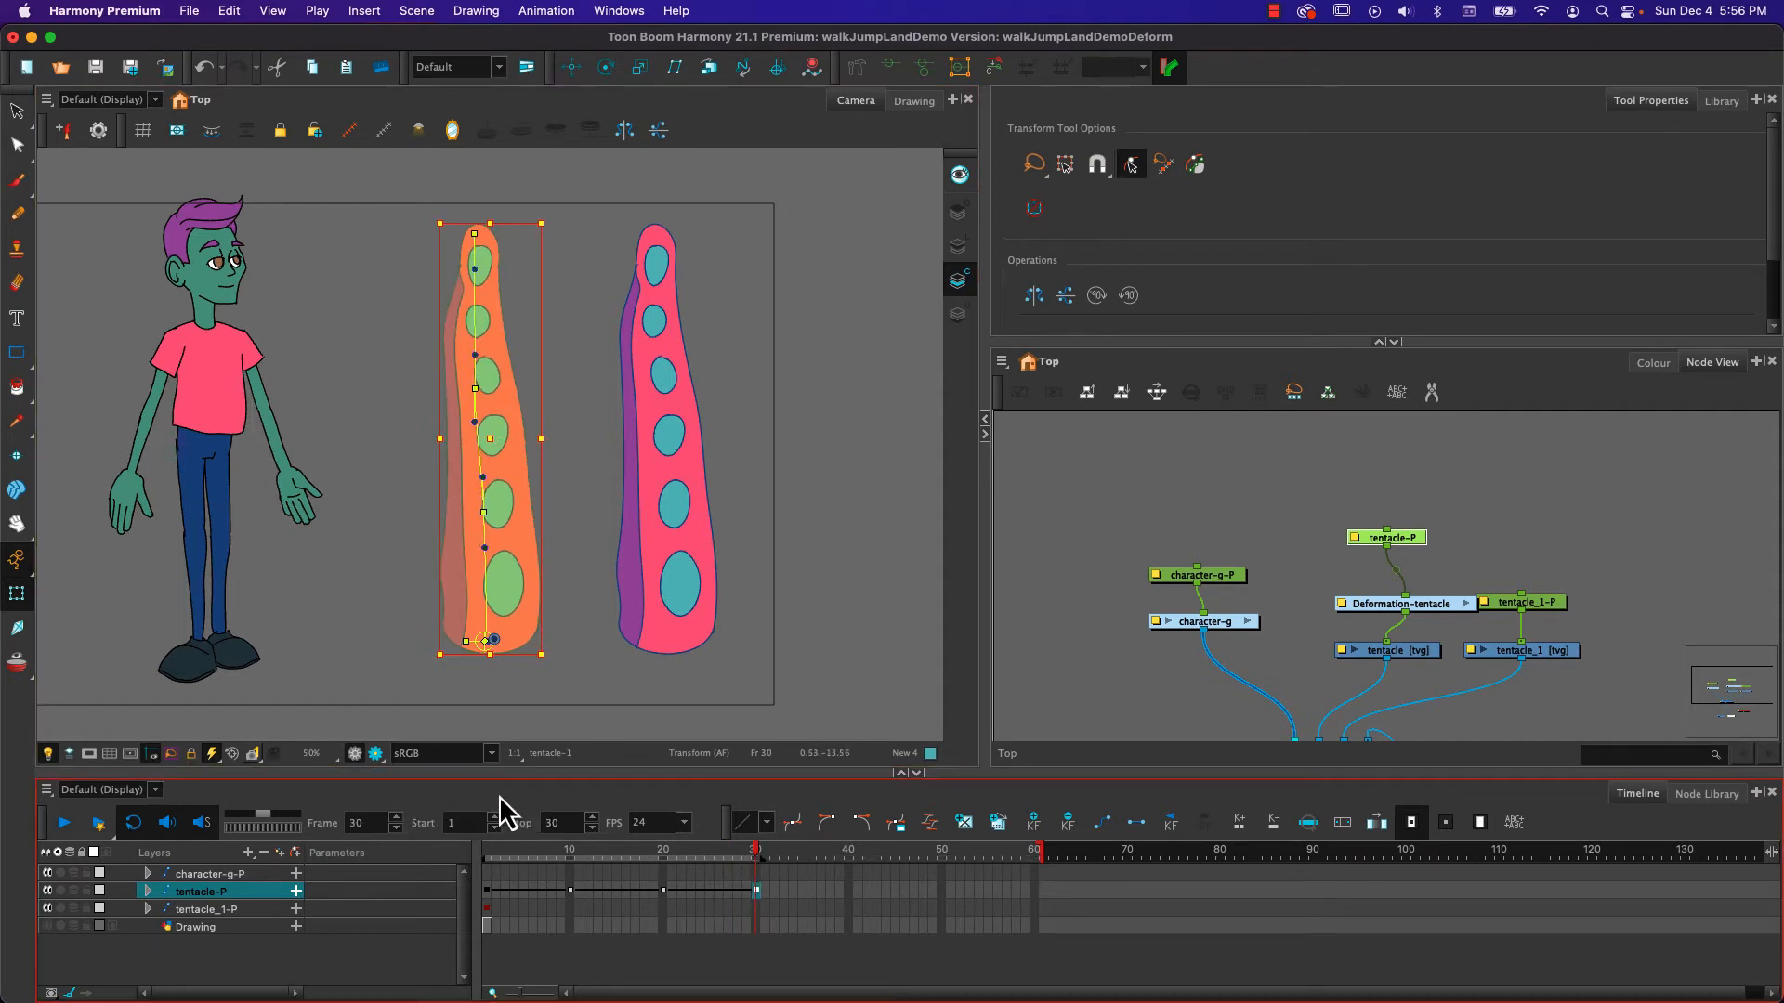
left_click(67, 823)
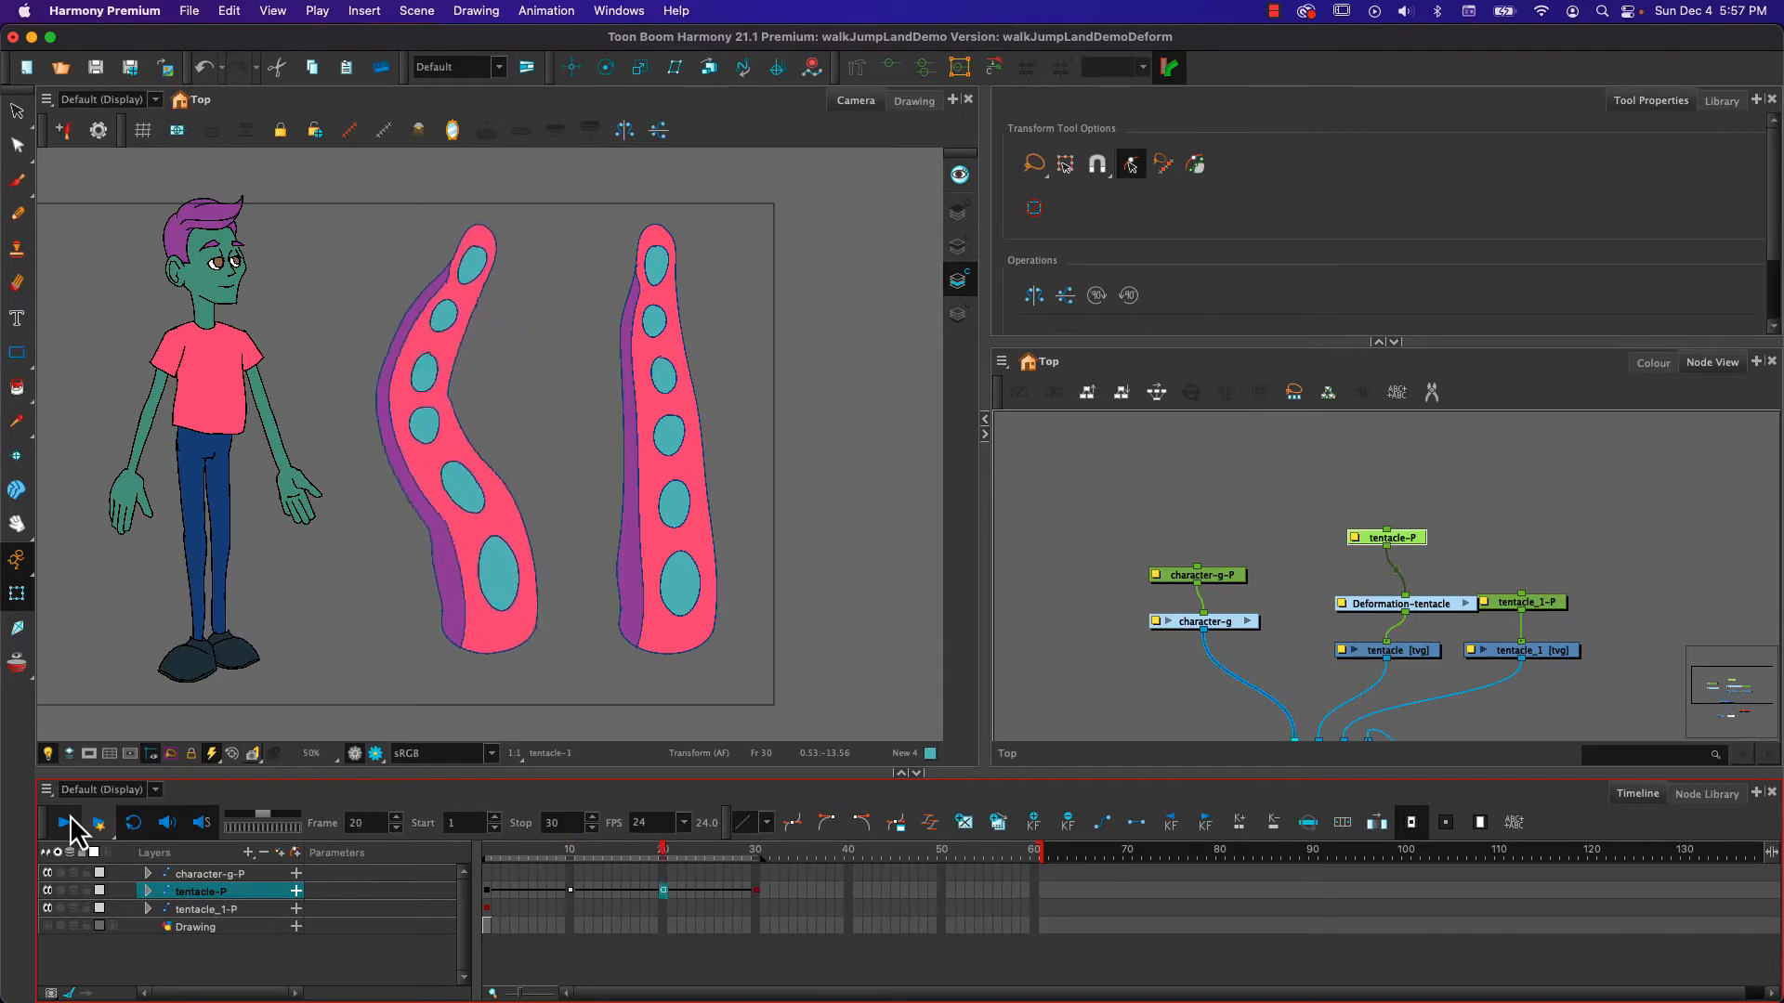
left_click(69, 828)
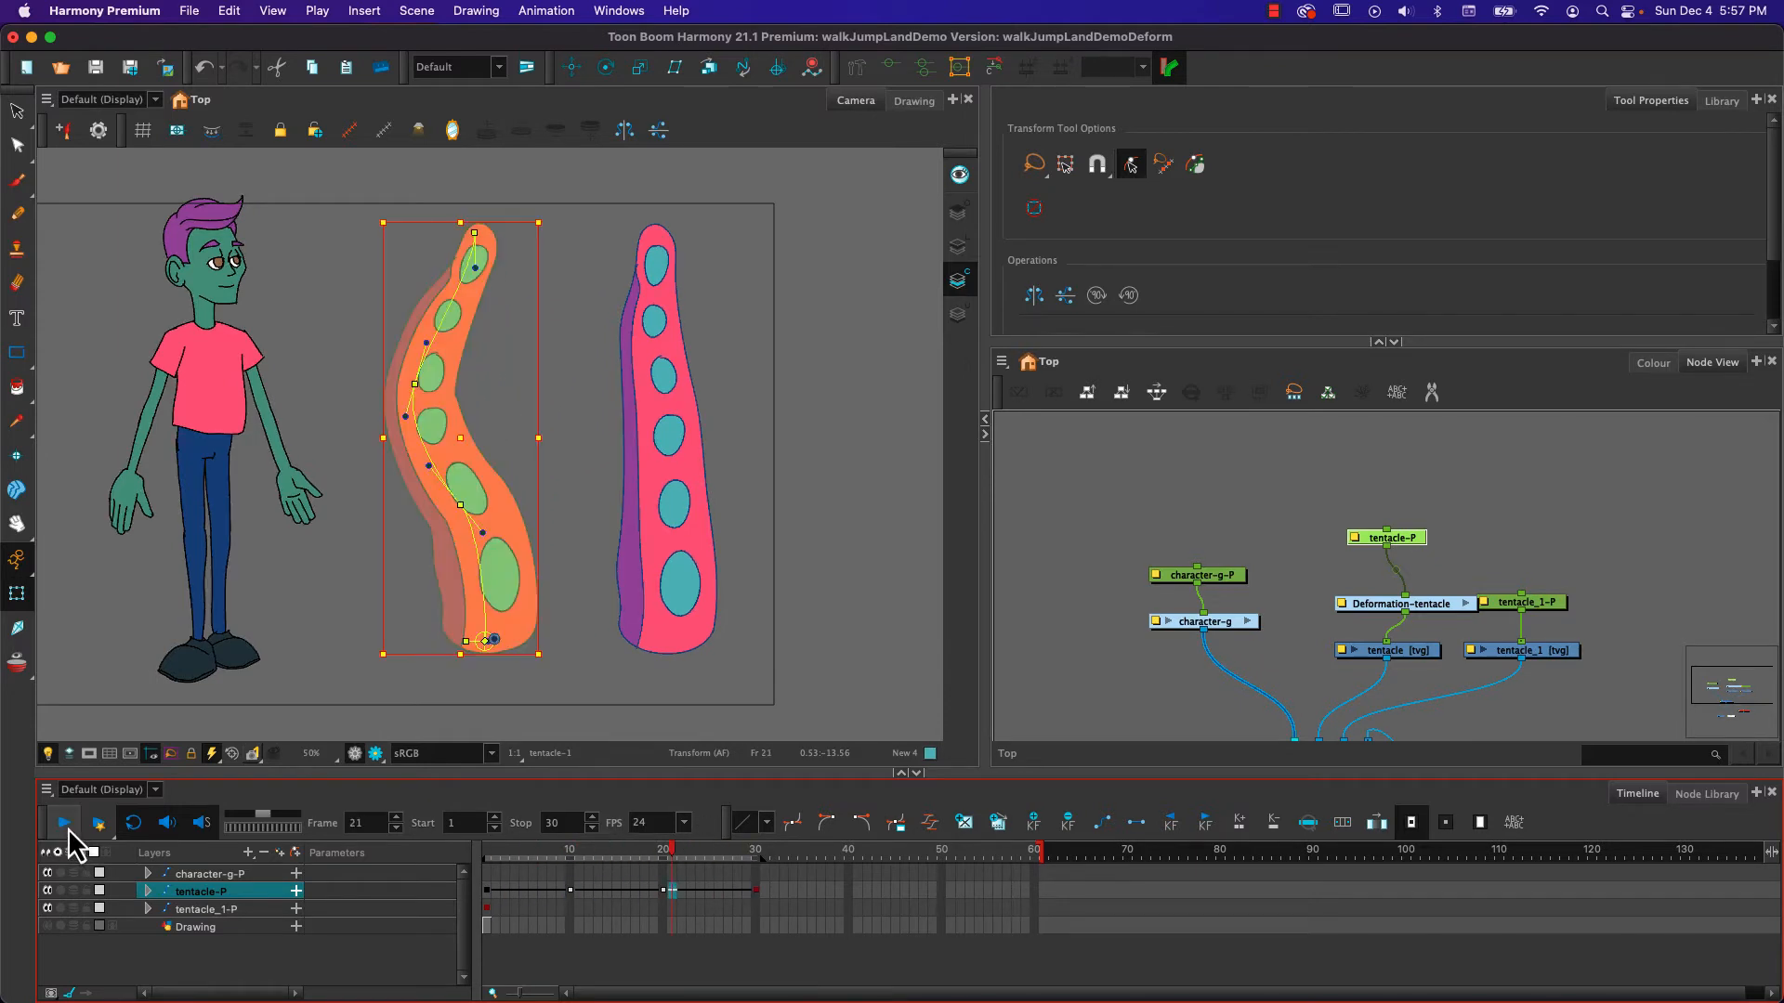
left_click_drag(677, 864, 756, 848)
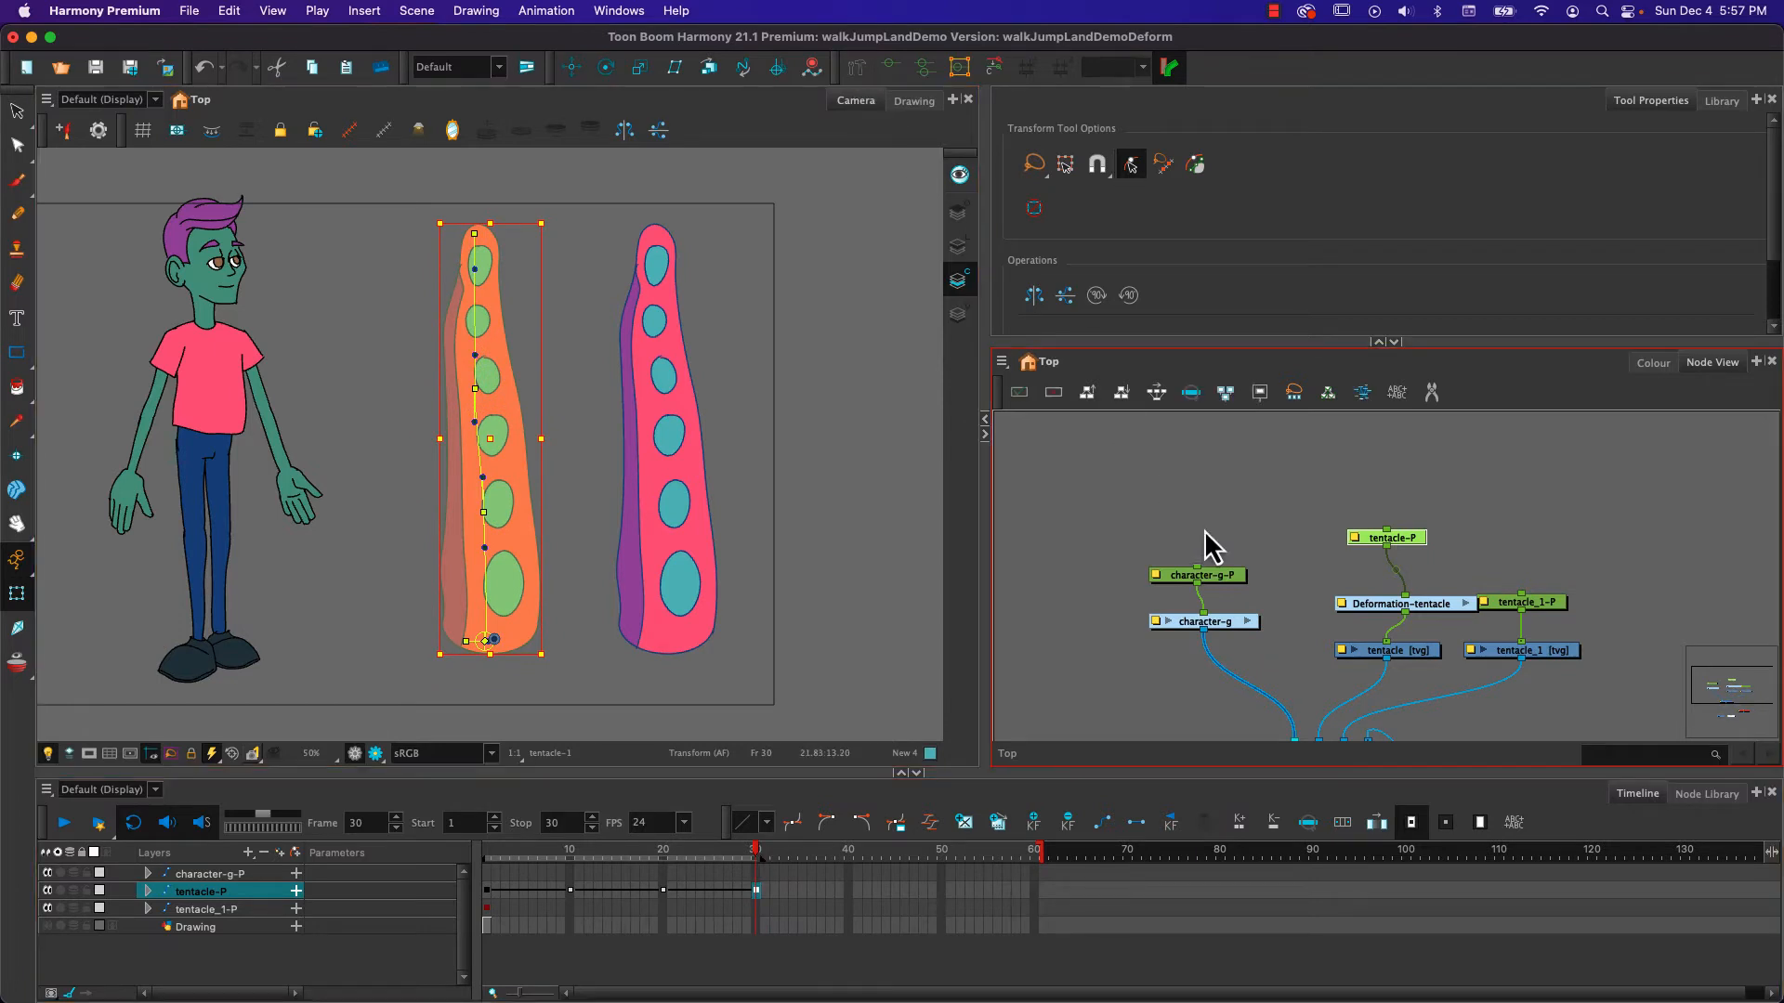
Tidy the node network by centring Deformation-tentacle in its chain and raising tentacle_1-P level with tentacle-P
left_click(1413, 605)
mouse_move(1413, 608)
left_mouse_down()
mouse_move(1360, 599)
mouse_move(1395, 599)
left_mouse_up()
left_click_drag(1551, 606, 1549, 561)
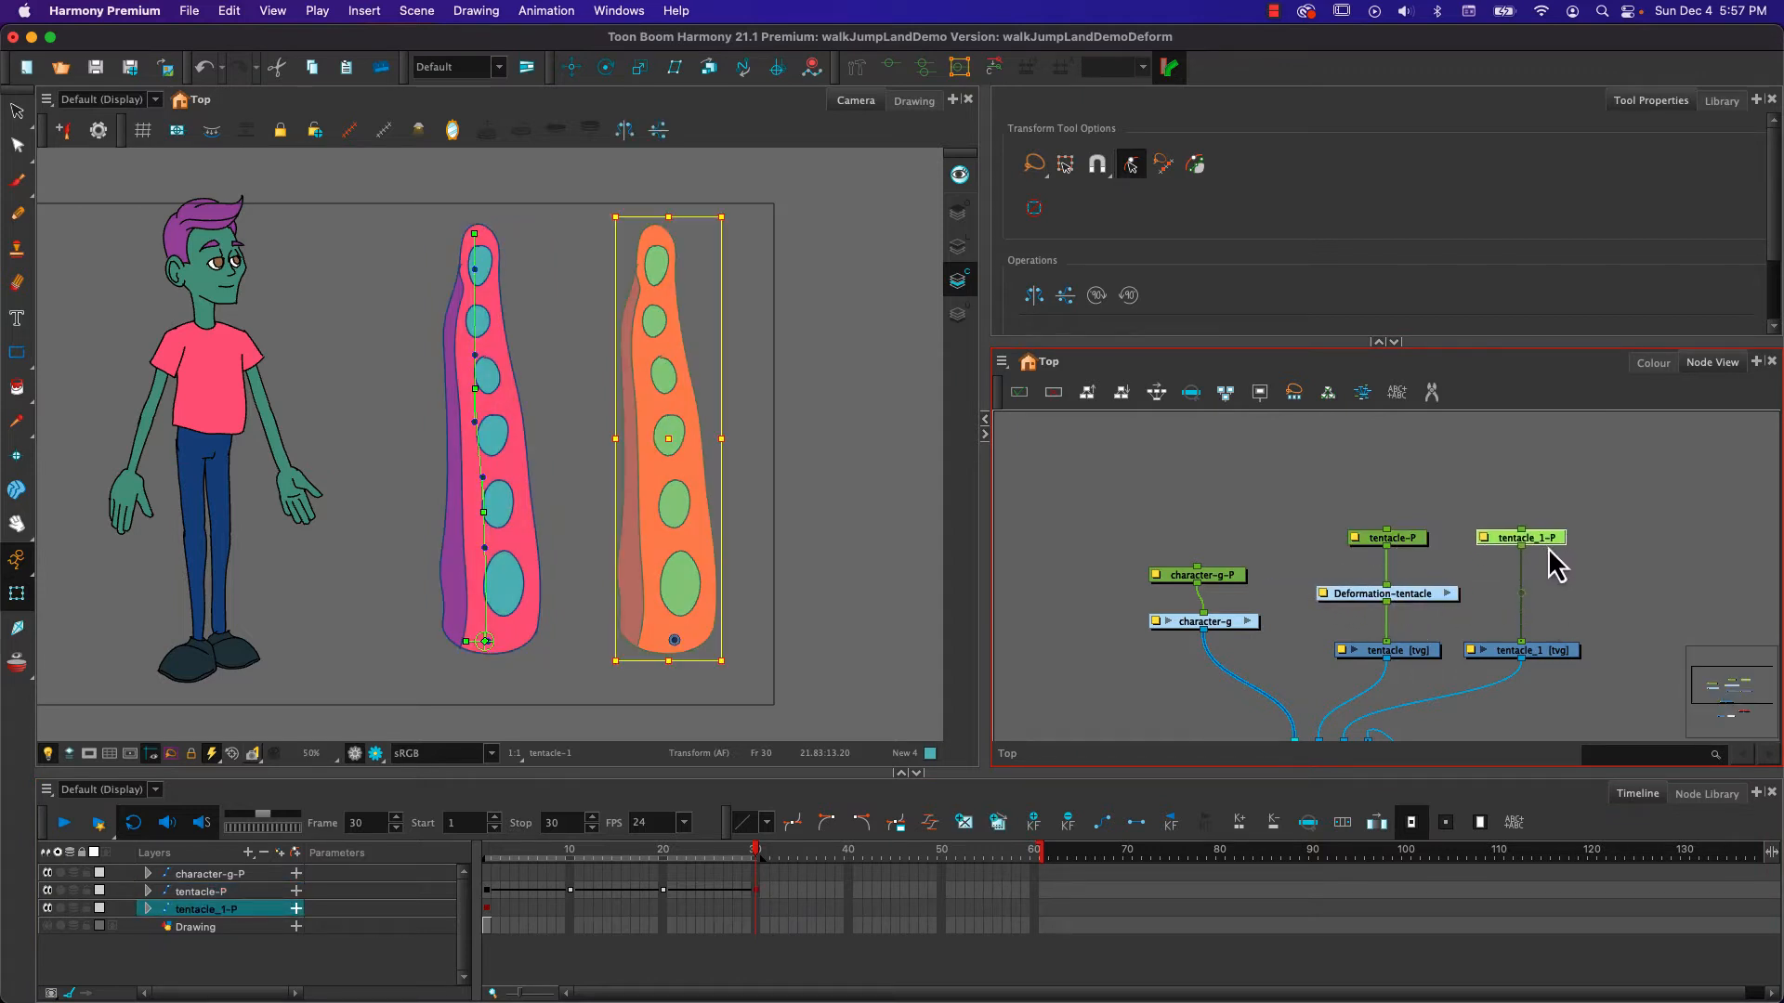
Start an Envelope deformer on the tentacle_1 drawing with points at its base centre and lower left edge
left_click(1549, 651)
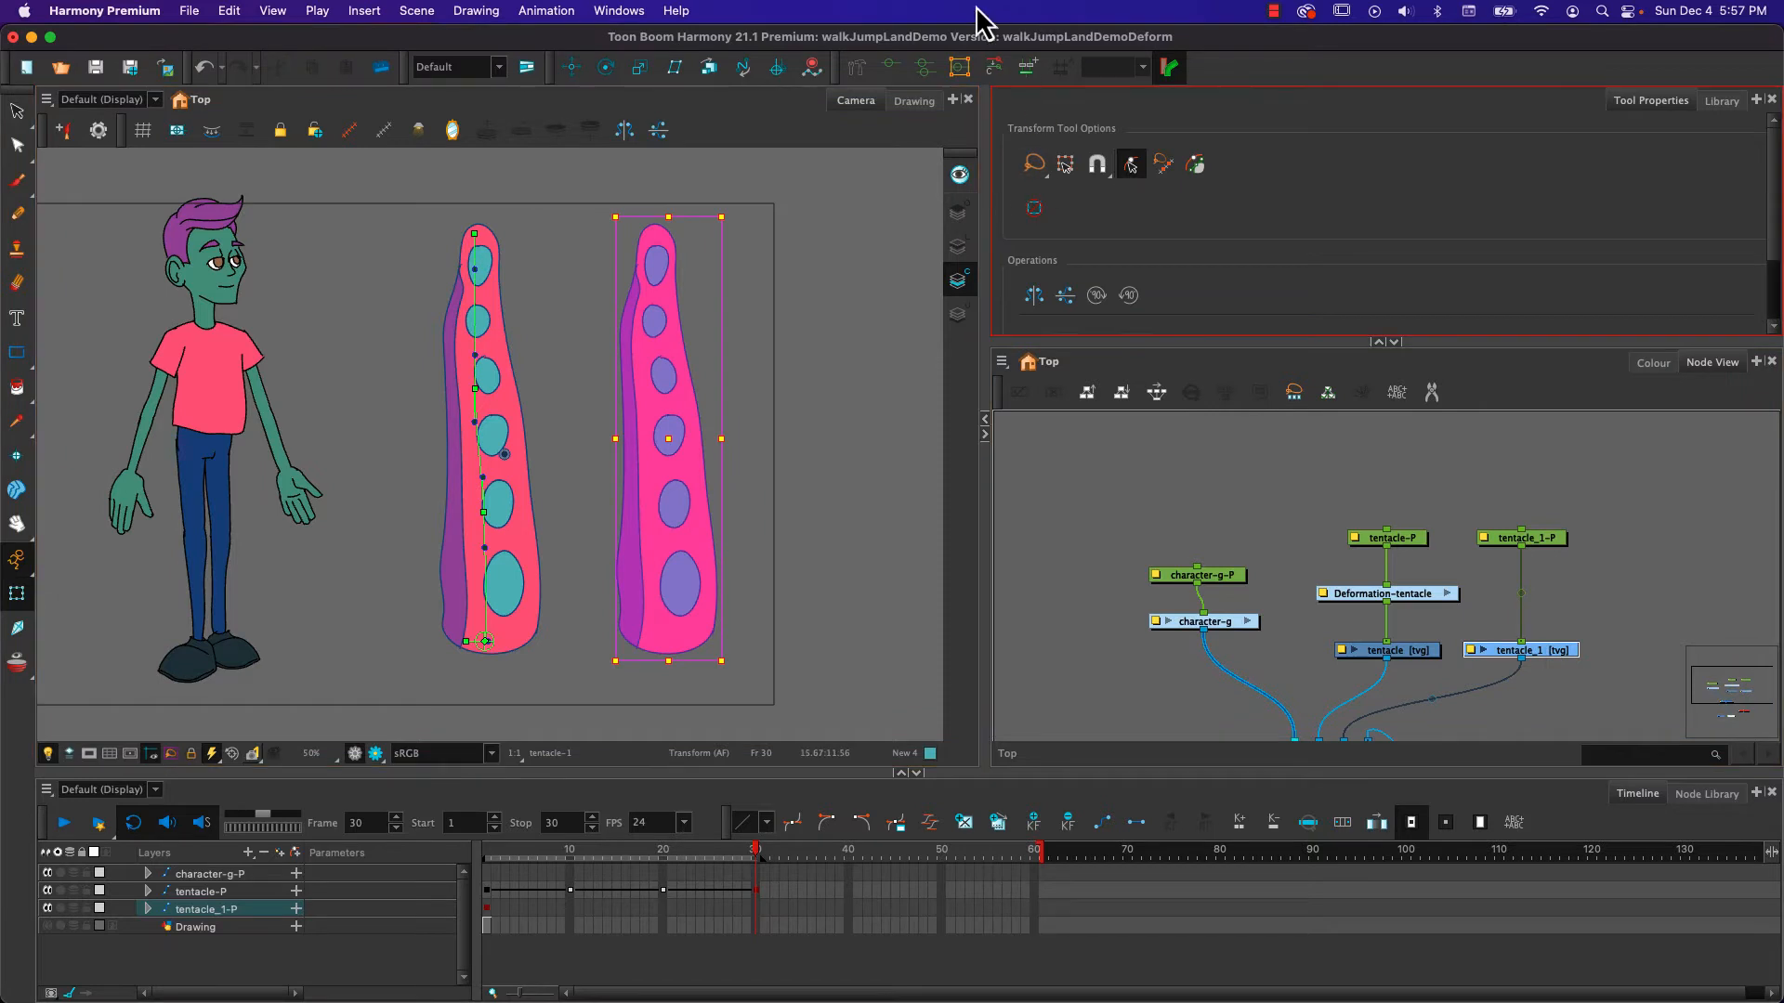
left_click(853, 71)
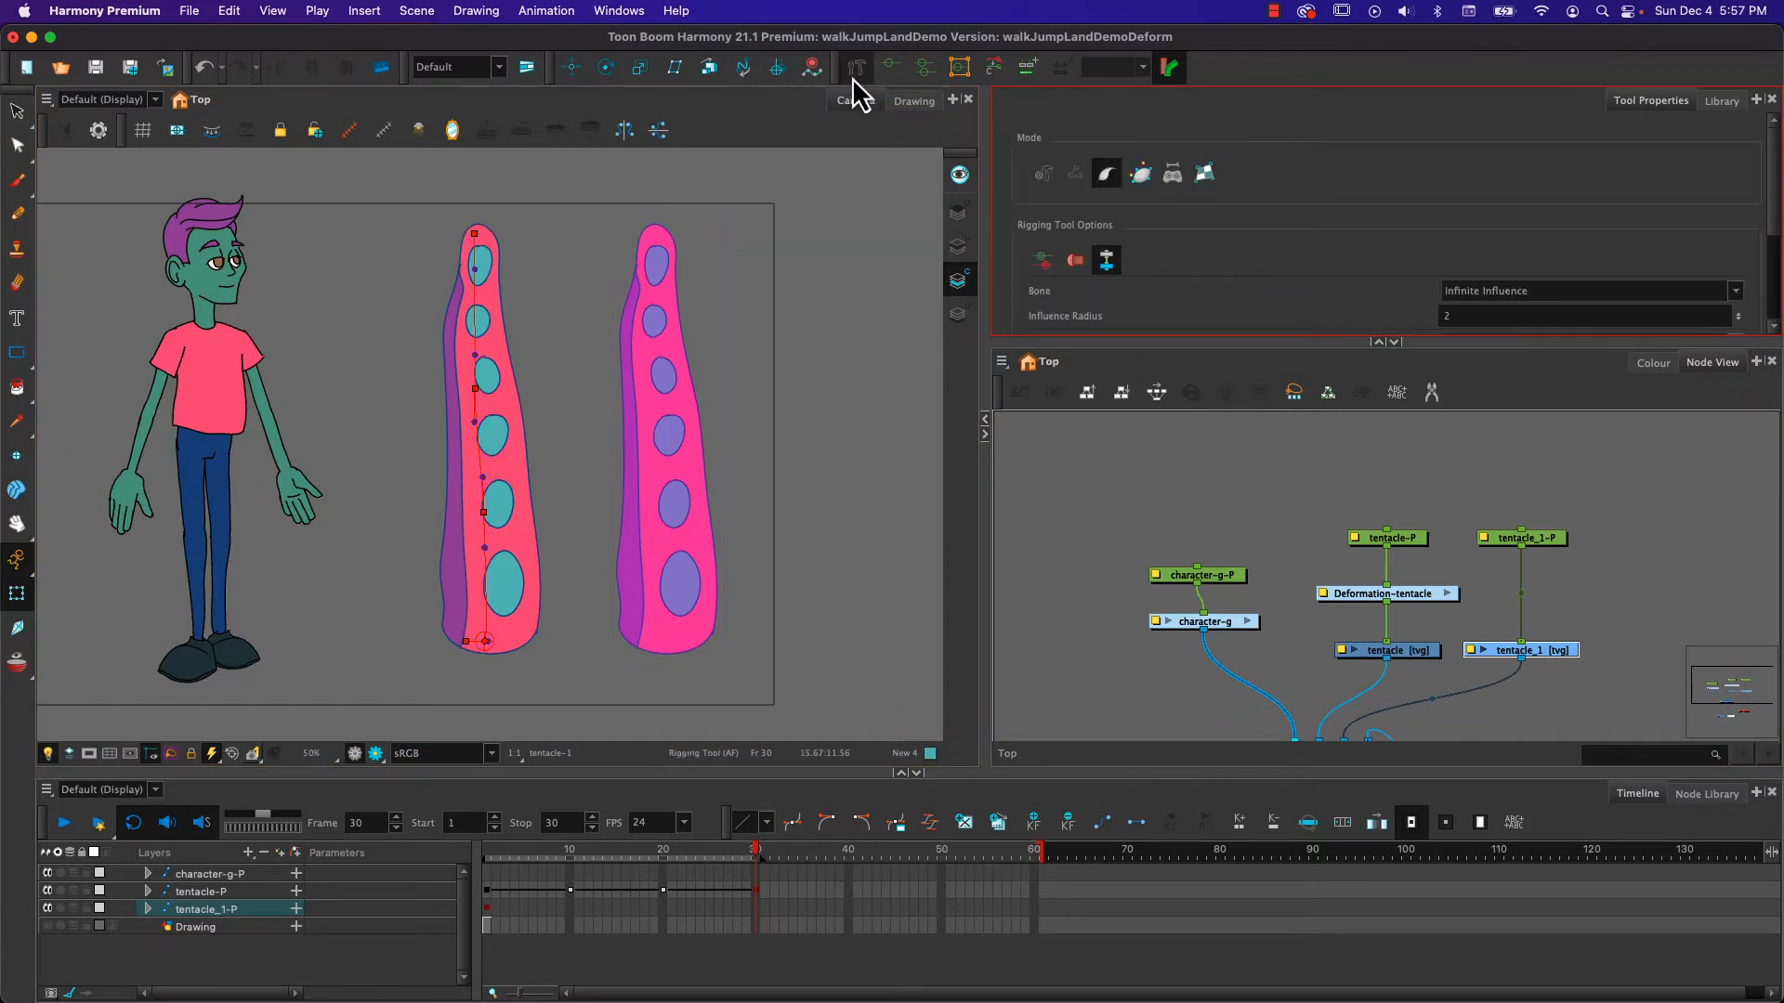
left_click(1141, 175)
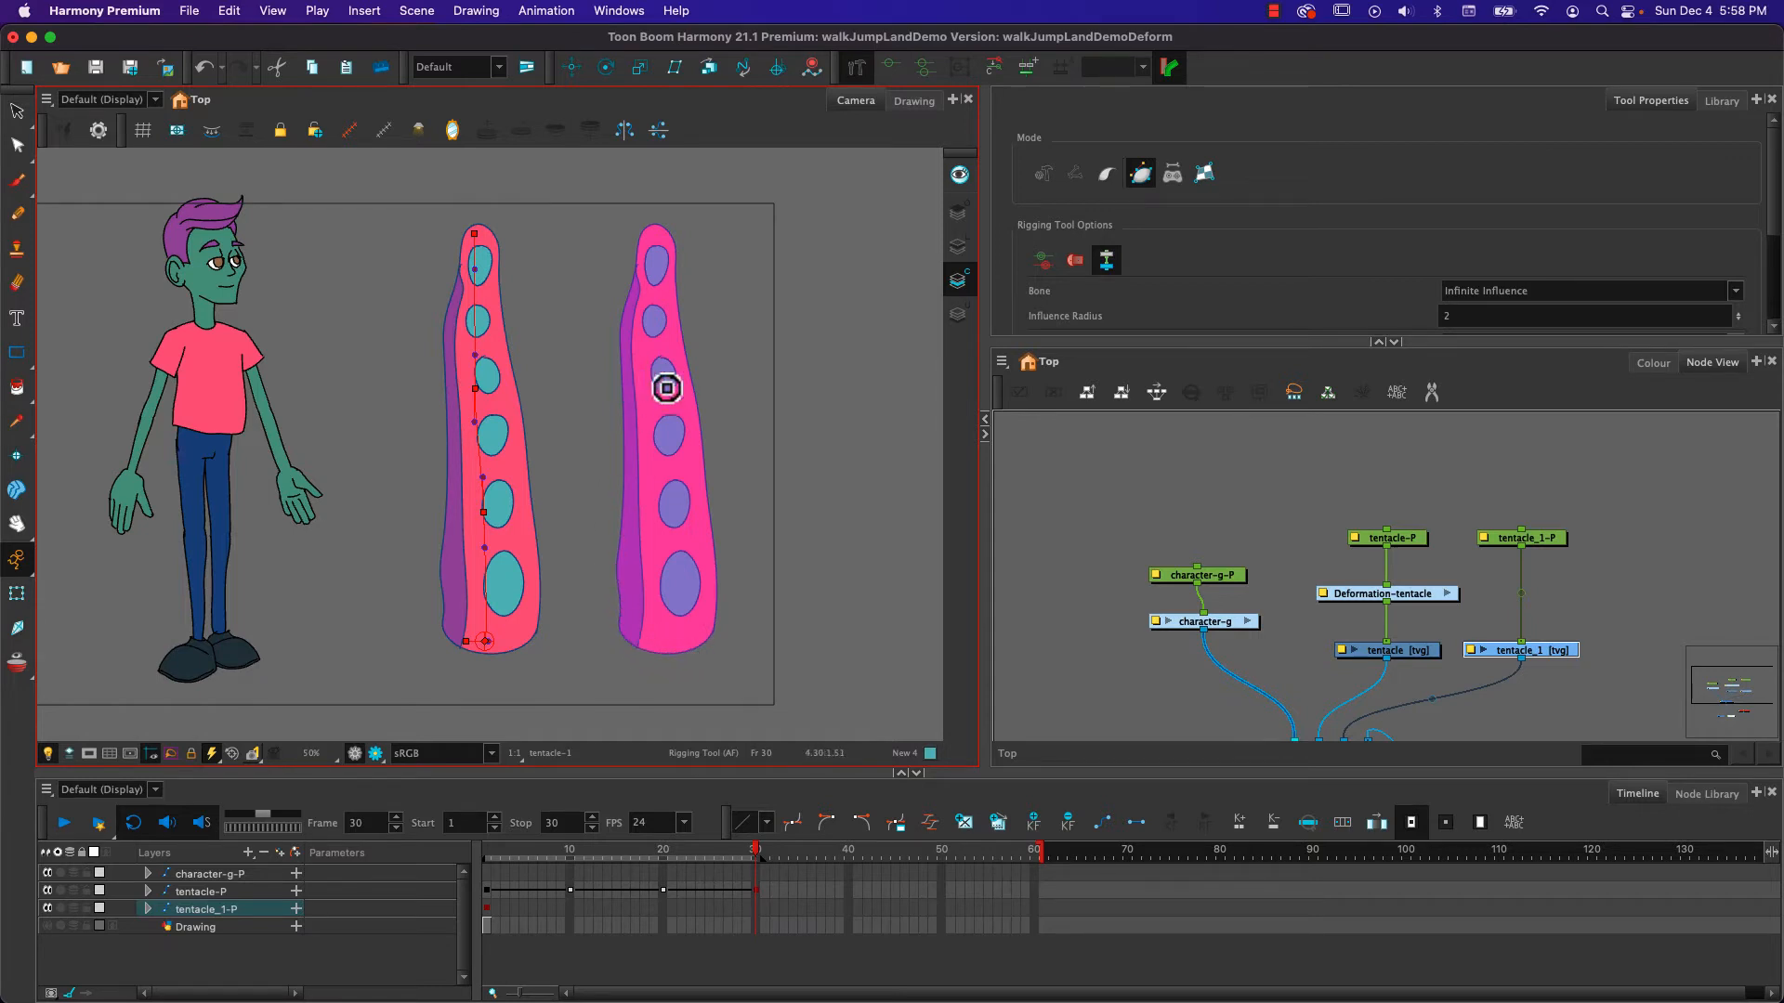
left_click(664, 654)
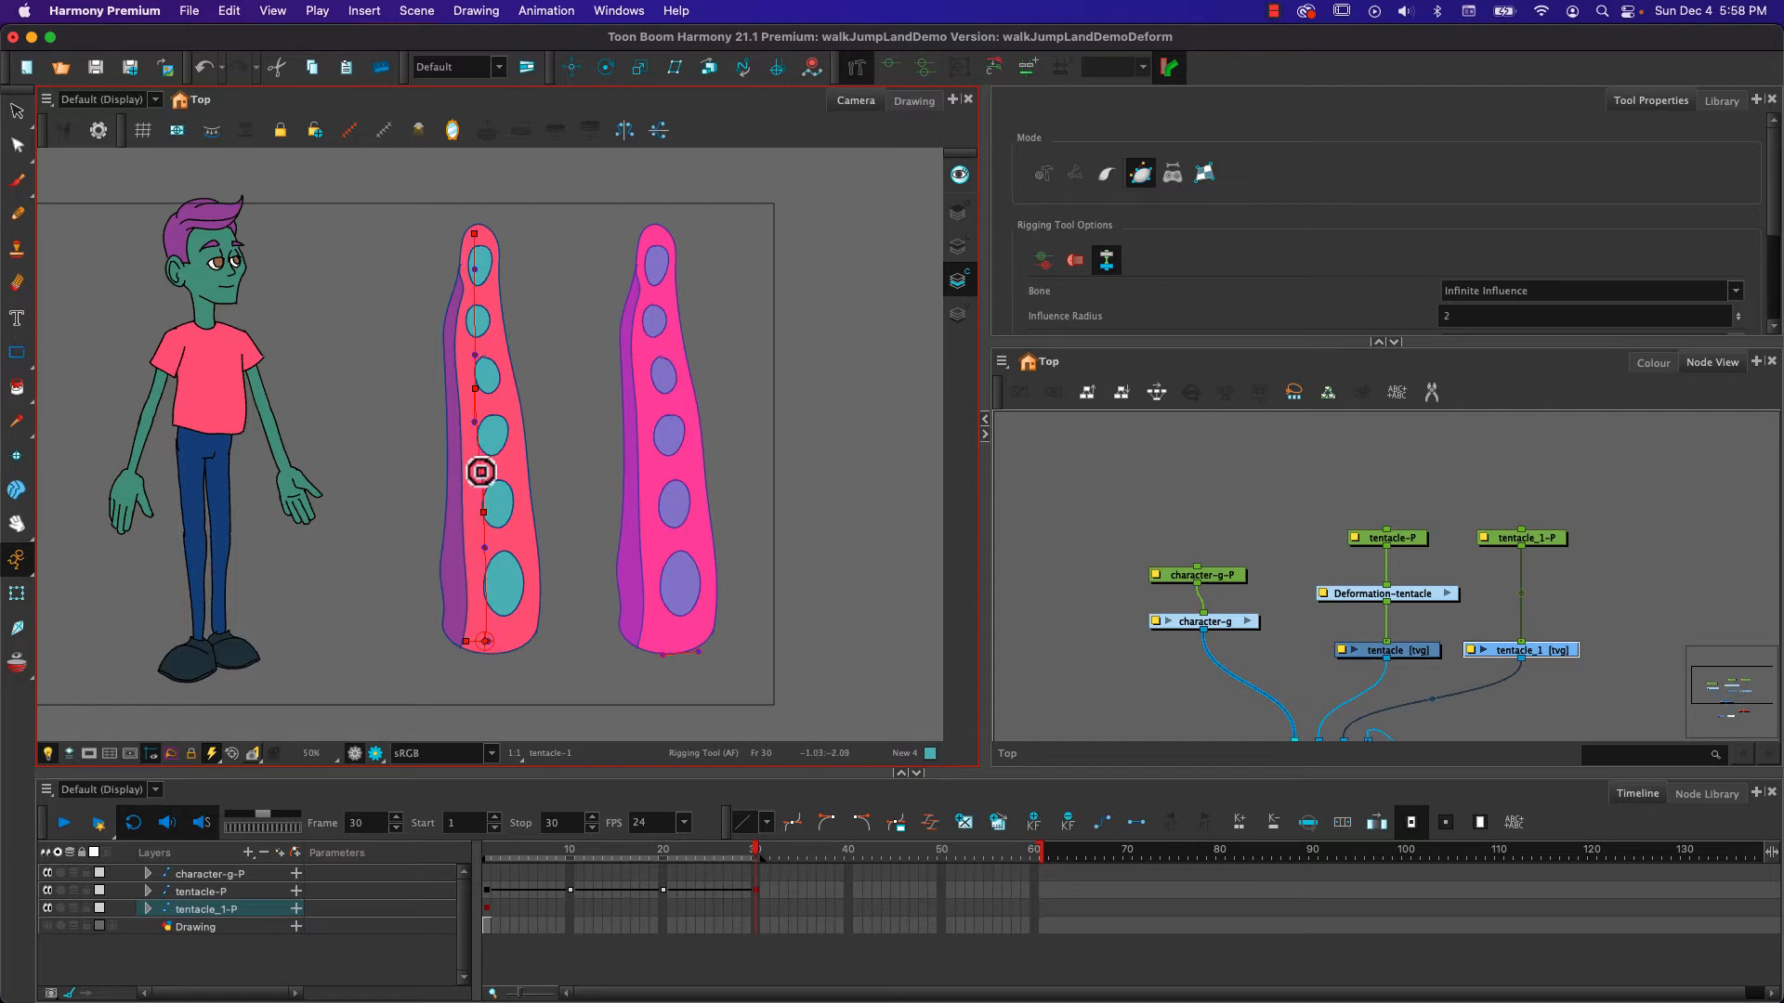
left_click(661, 656)
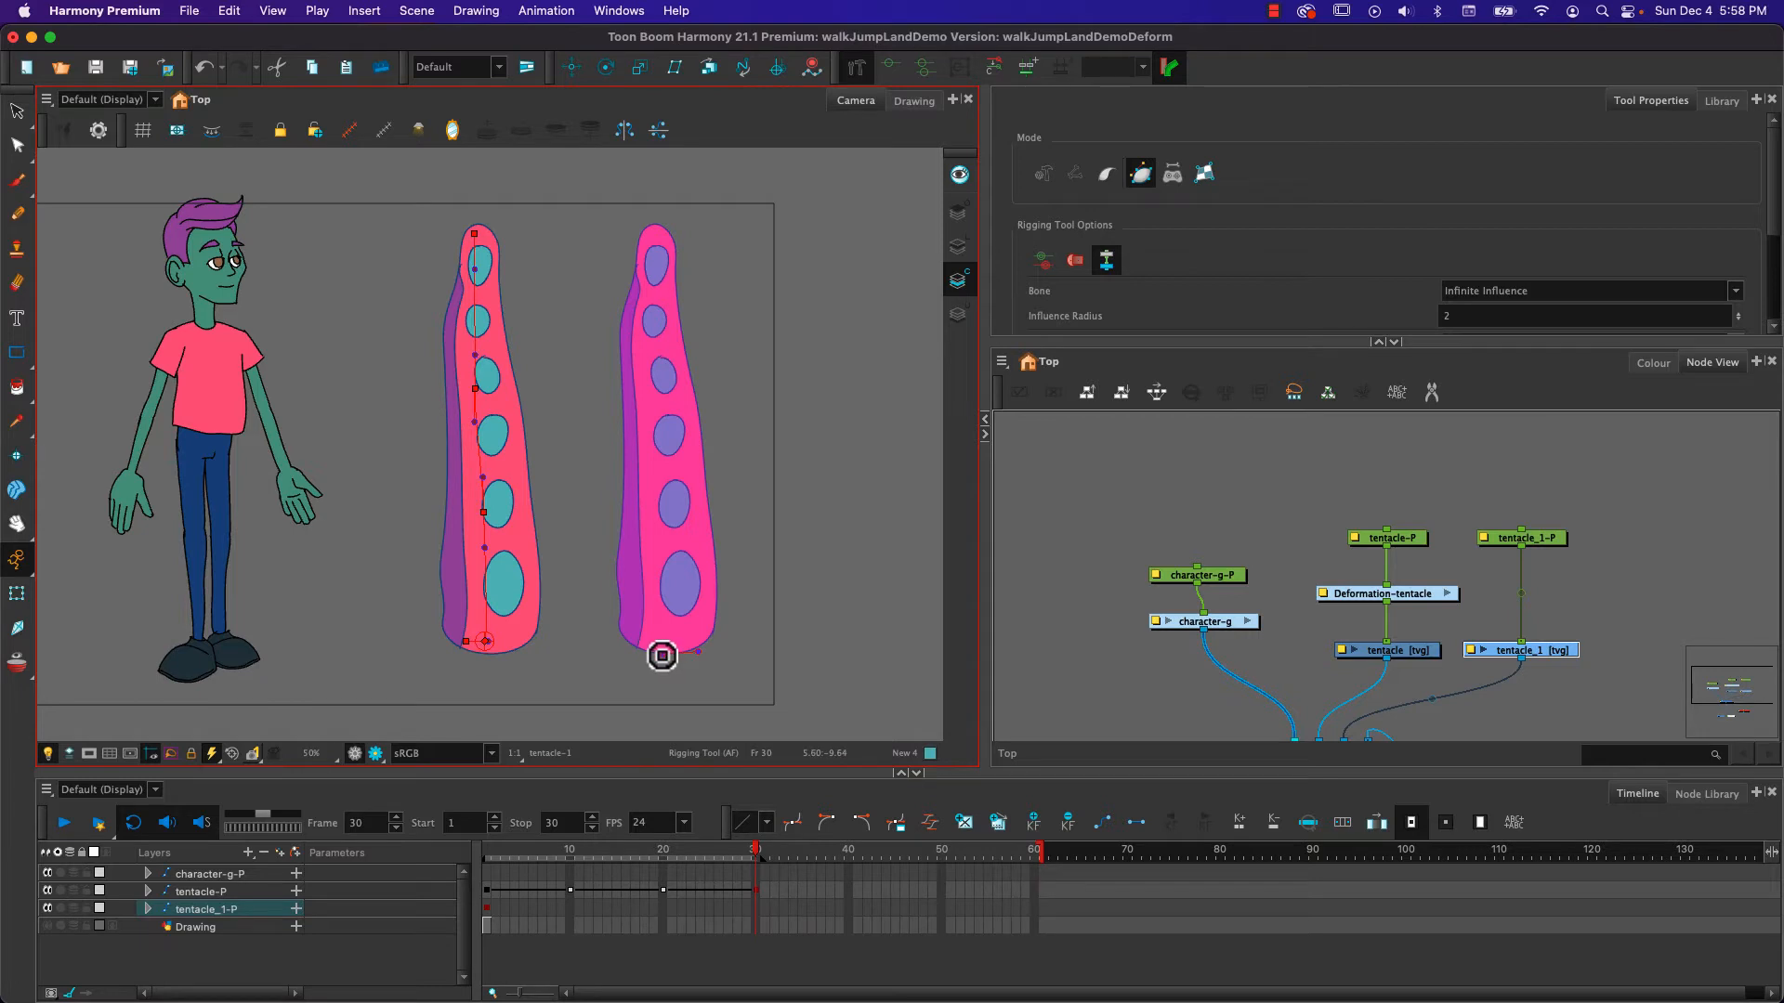
left_click(620, 629)
left_click_drag(624, 662, 624, 664)
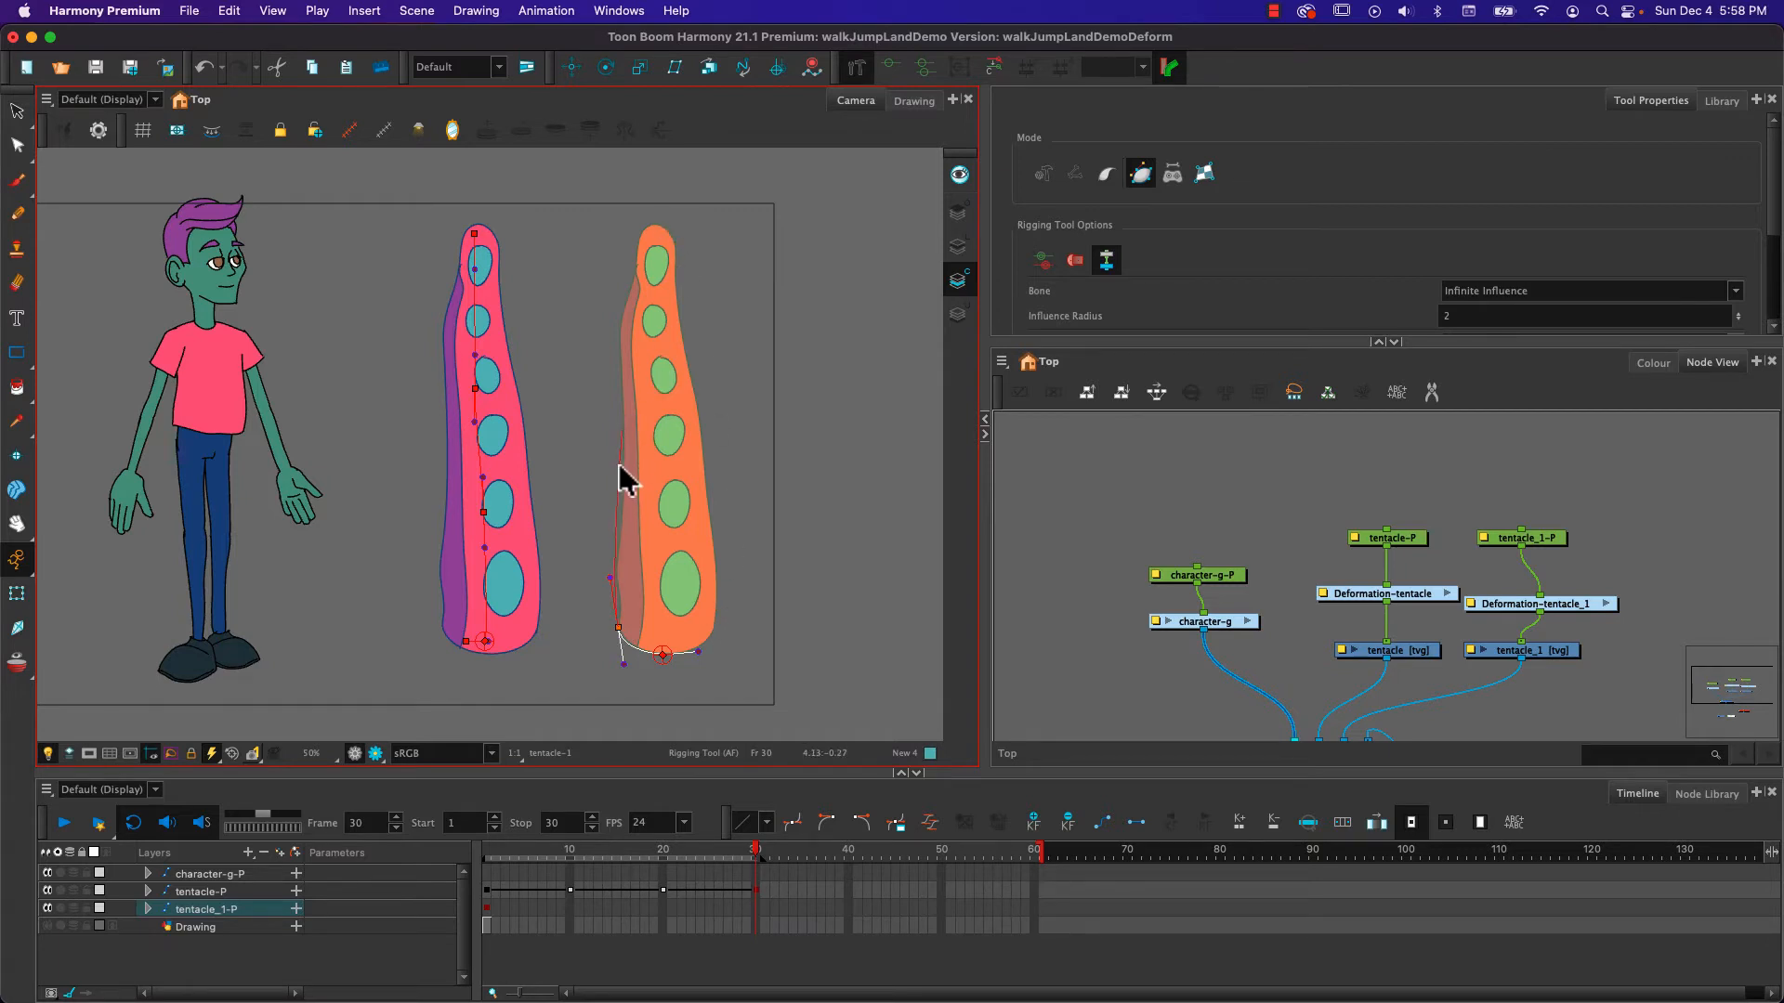
Complete the tentacle_1 envelope with points at mid-left, tip, mid-right and lower right edge, closing it at the base centre
left_click(621, 429)
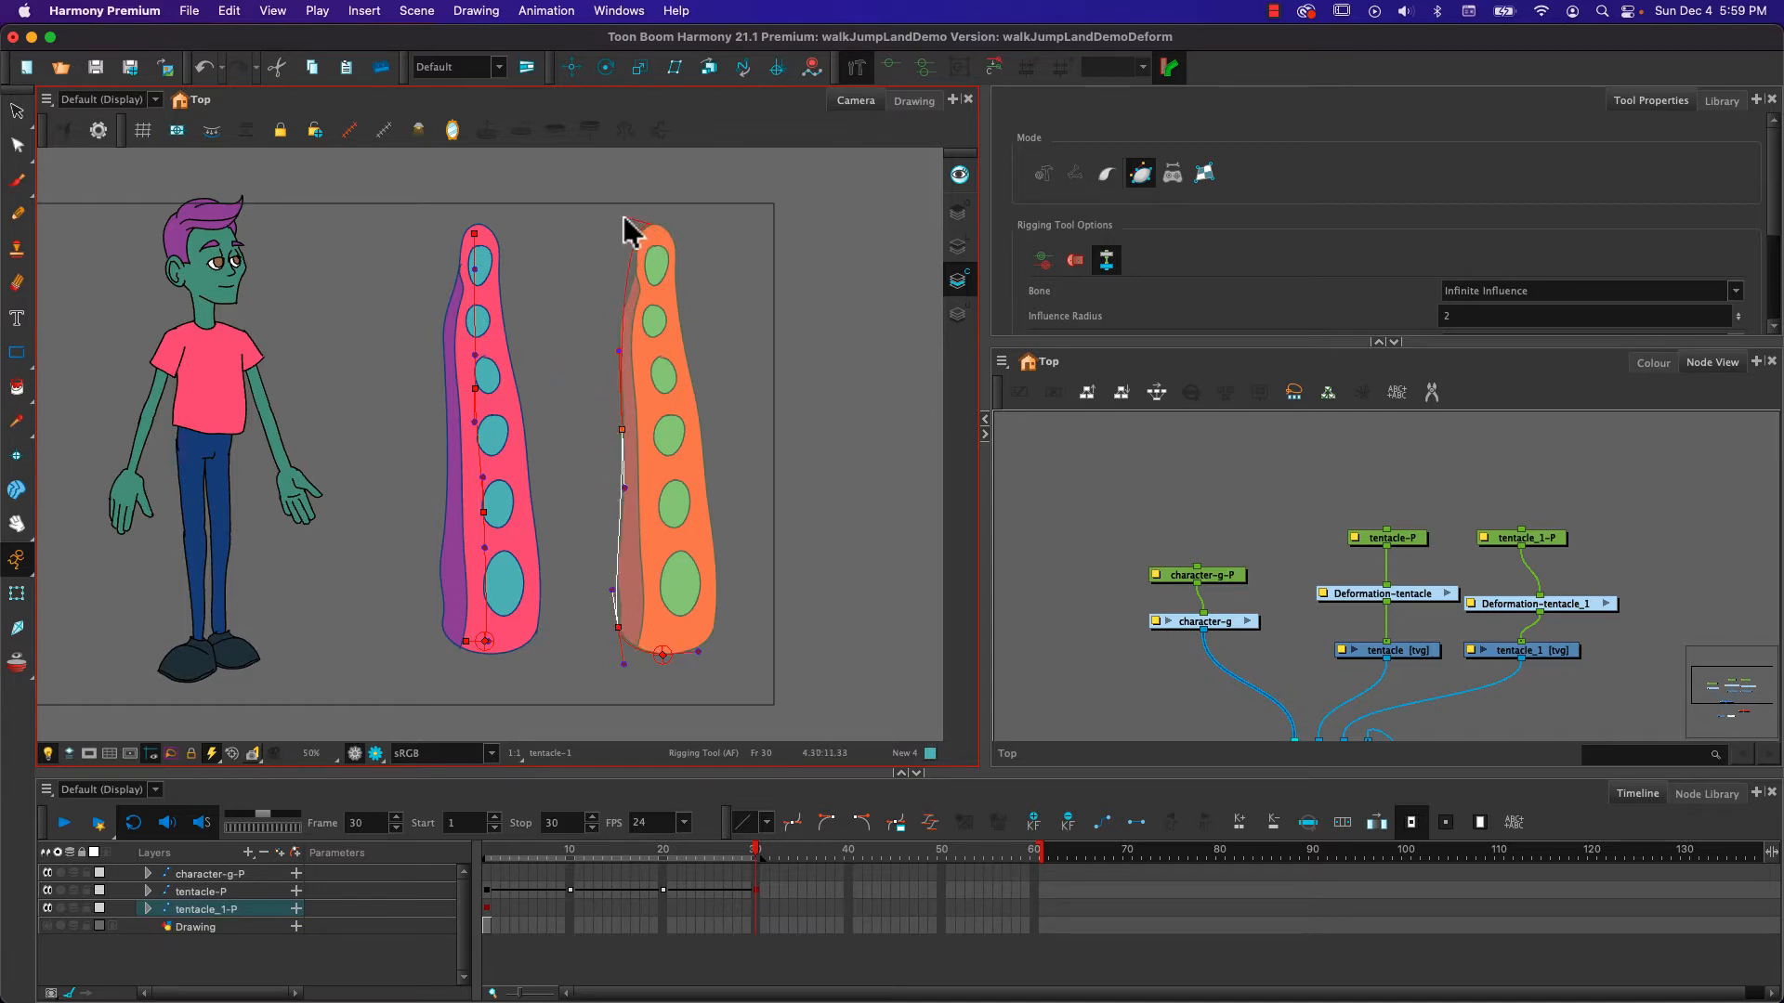
left_click(652, 225)
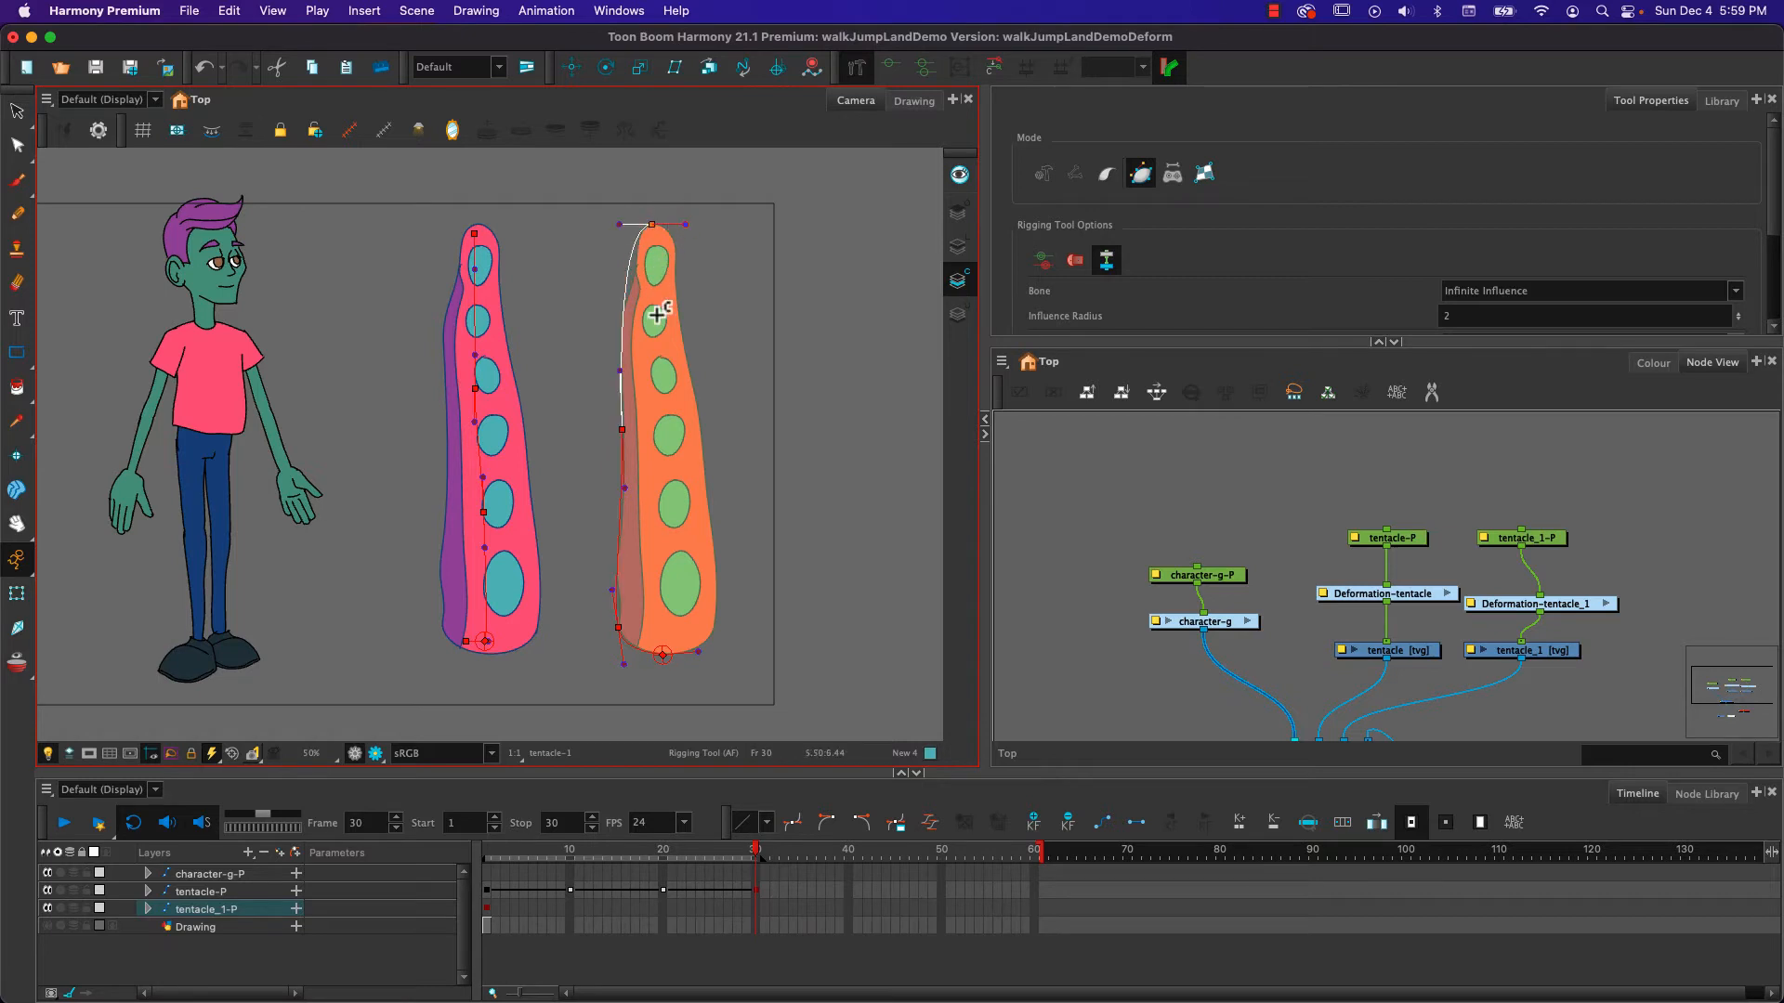
left_click_drag(702, 432, 695, 371)
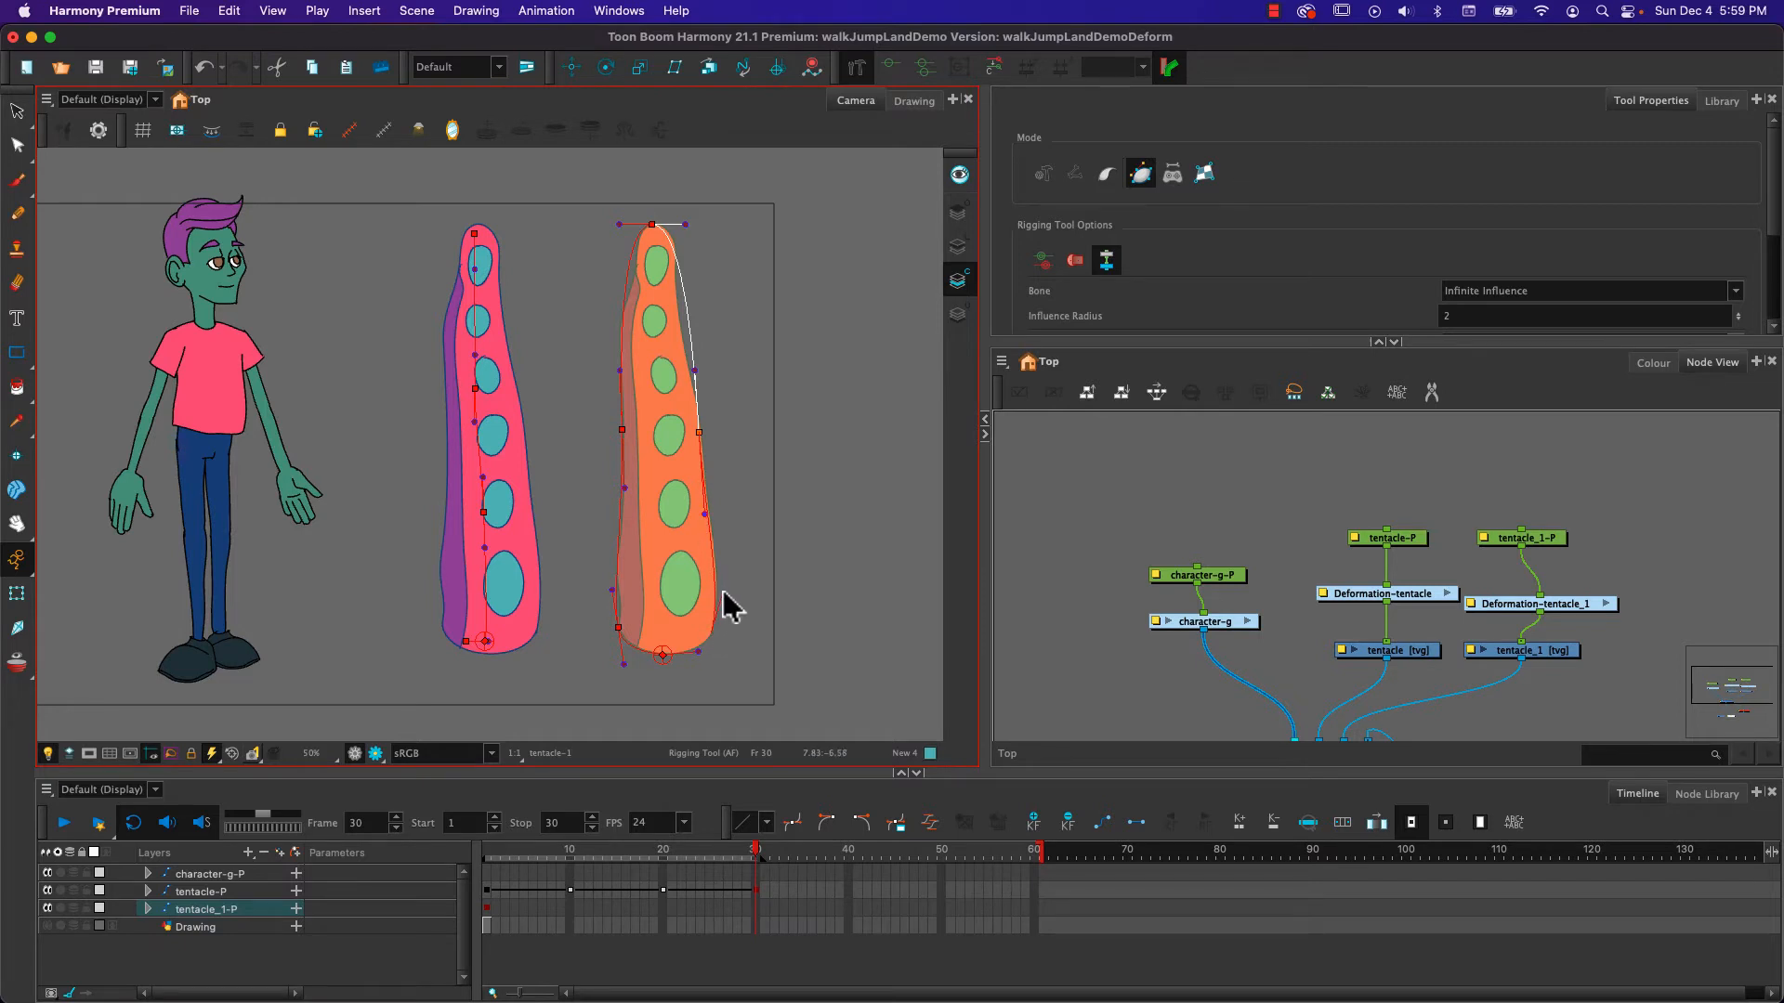
left_click(711, 633)
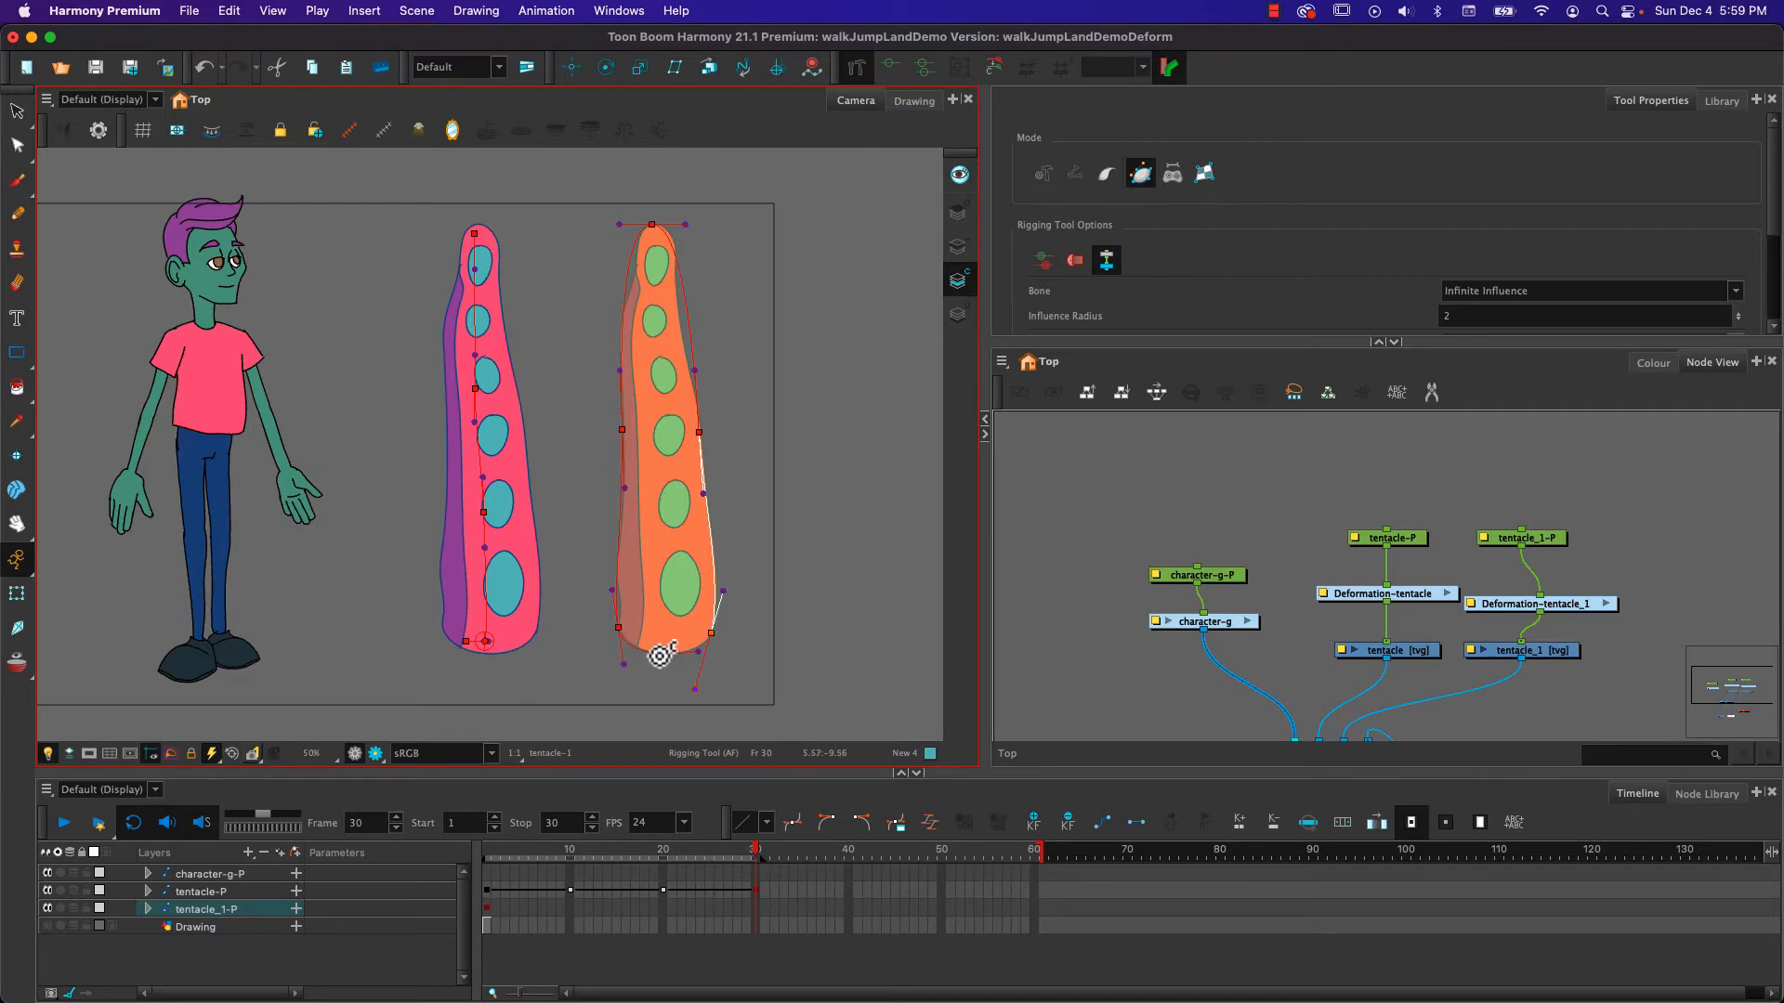
left_click(663, 656)
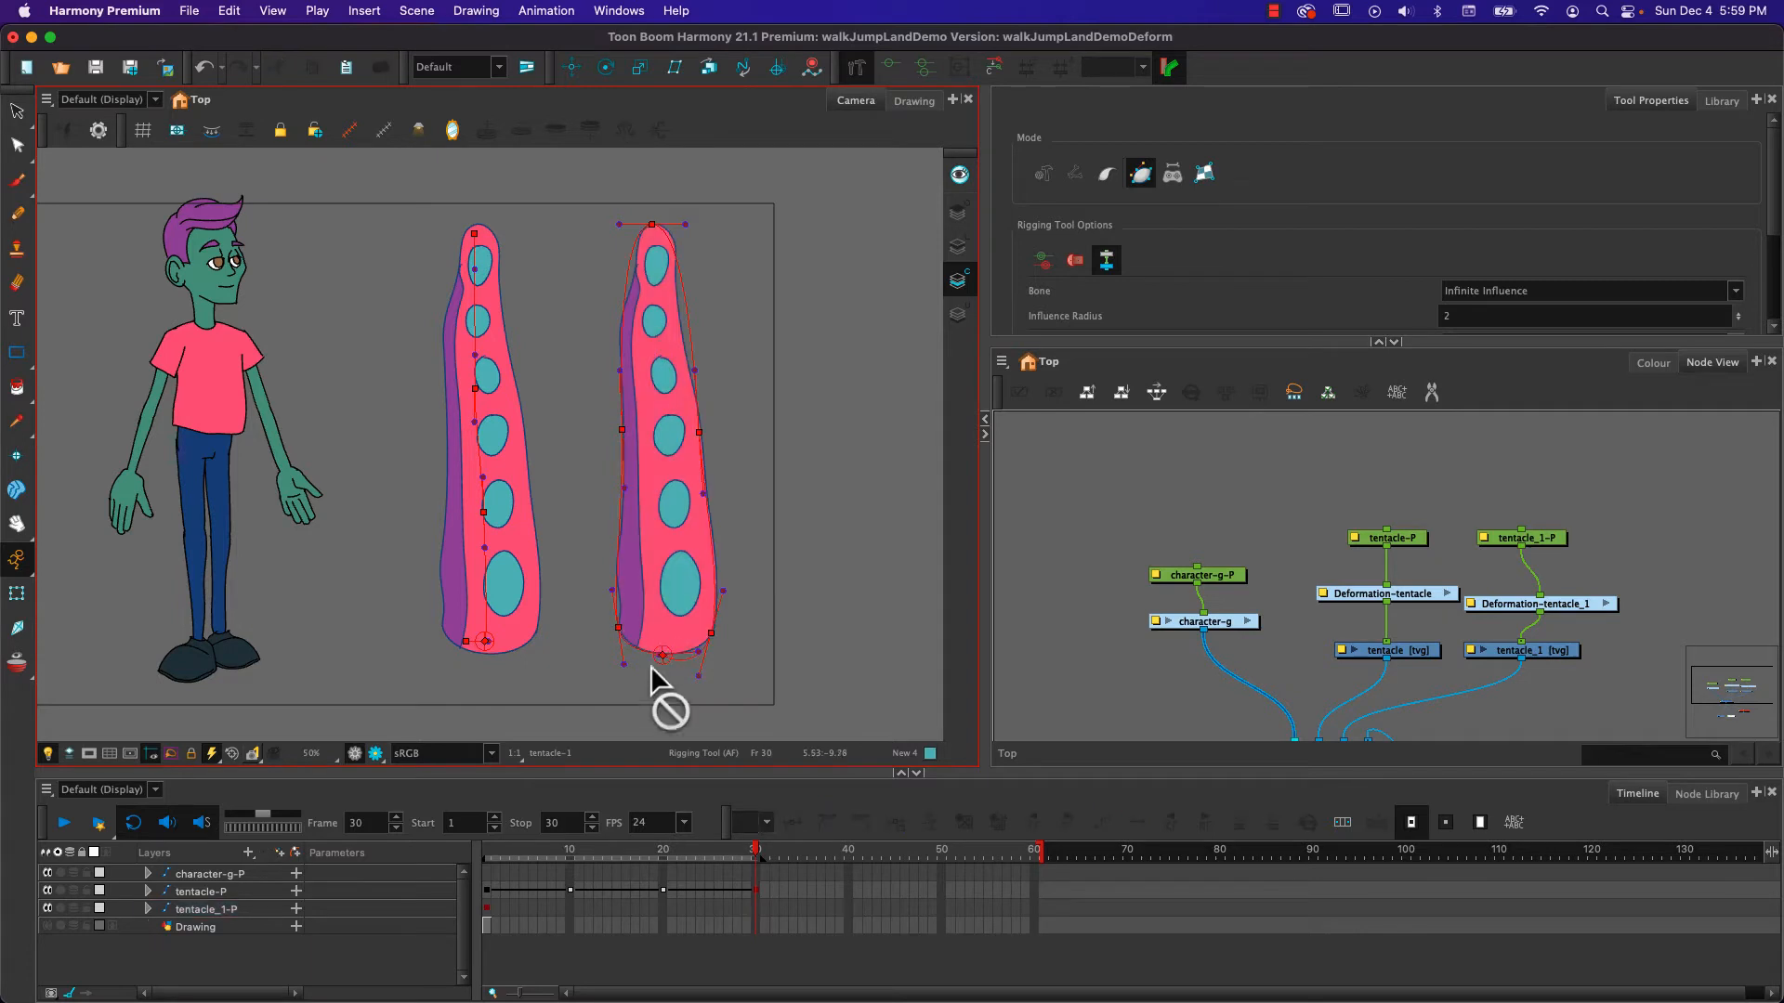
Refine the envelope's left and right middle points and the tip and right-side curve handles to follow the tentacle_1 outline
left_click(621, 430)
left_click(620, 426)
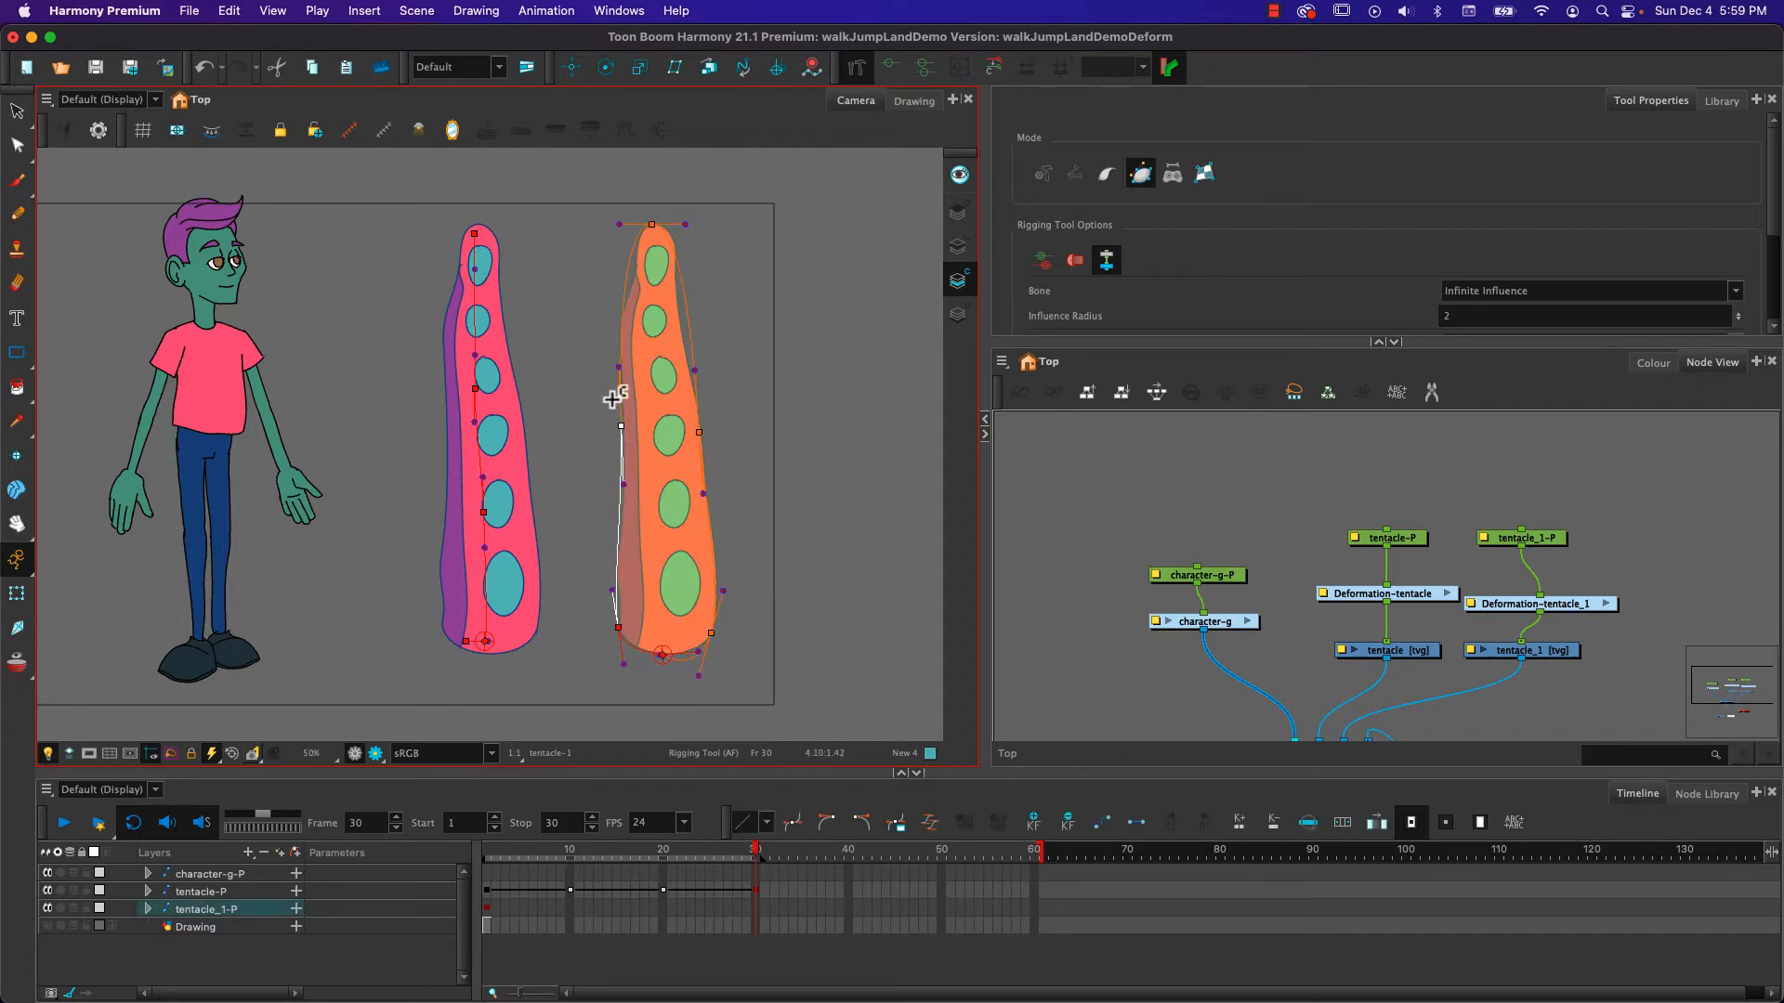
left_click(690, 221)
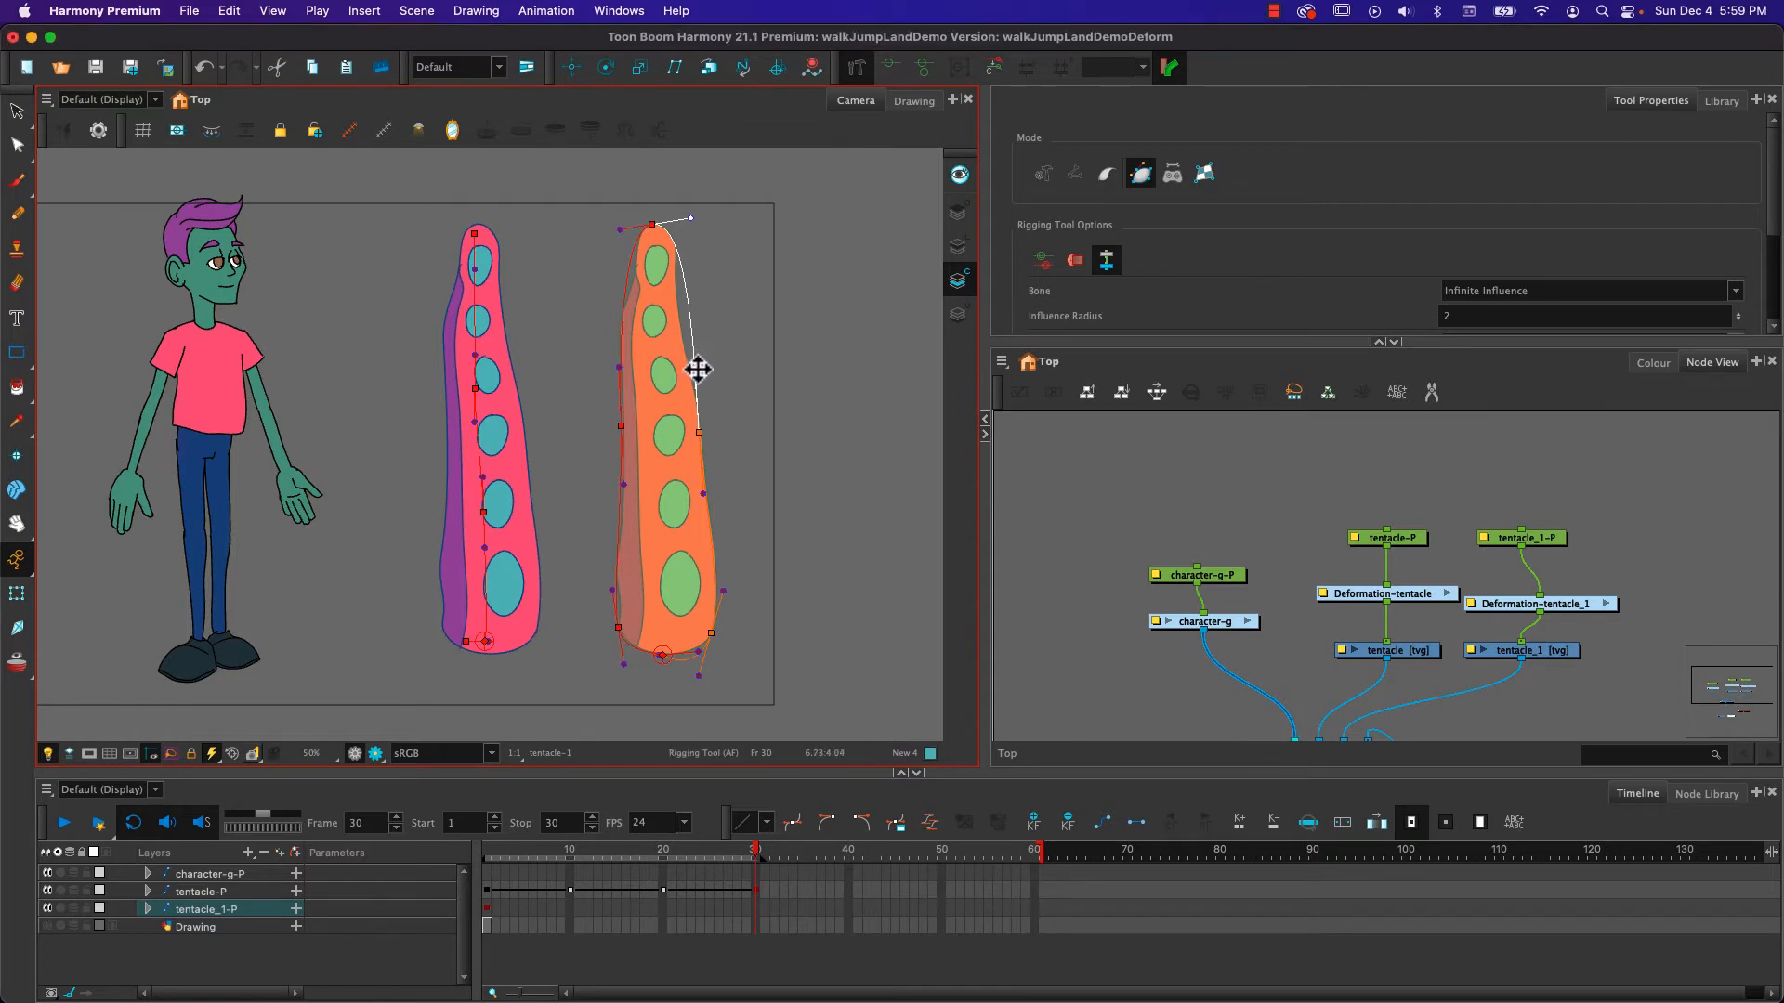
left_click_drag(701, 433, 698, 412)
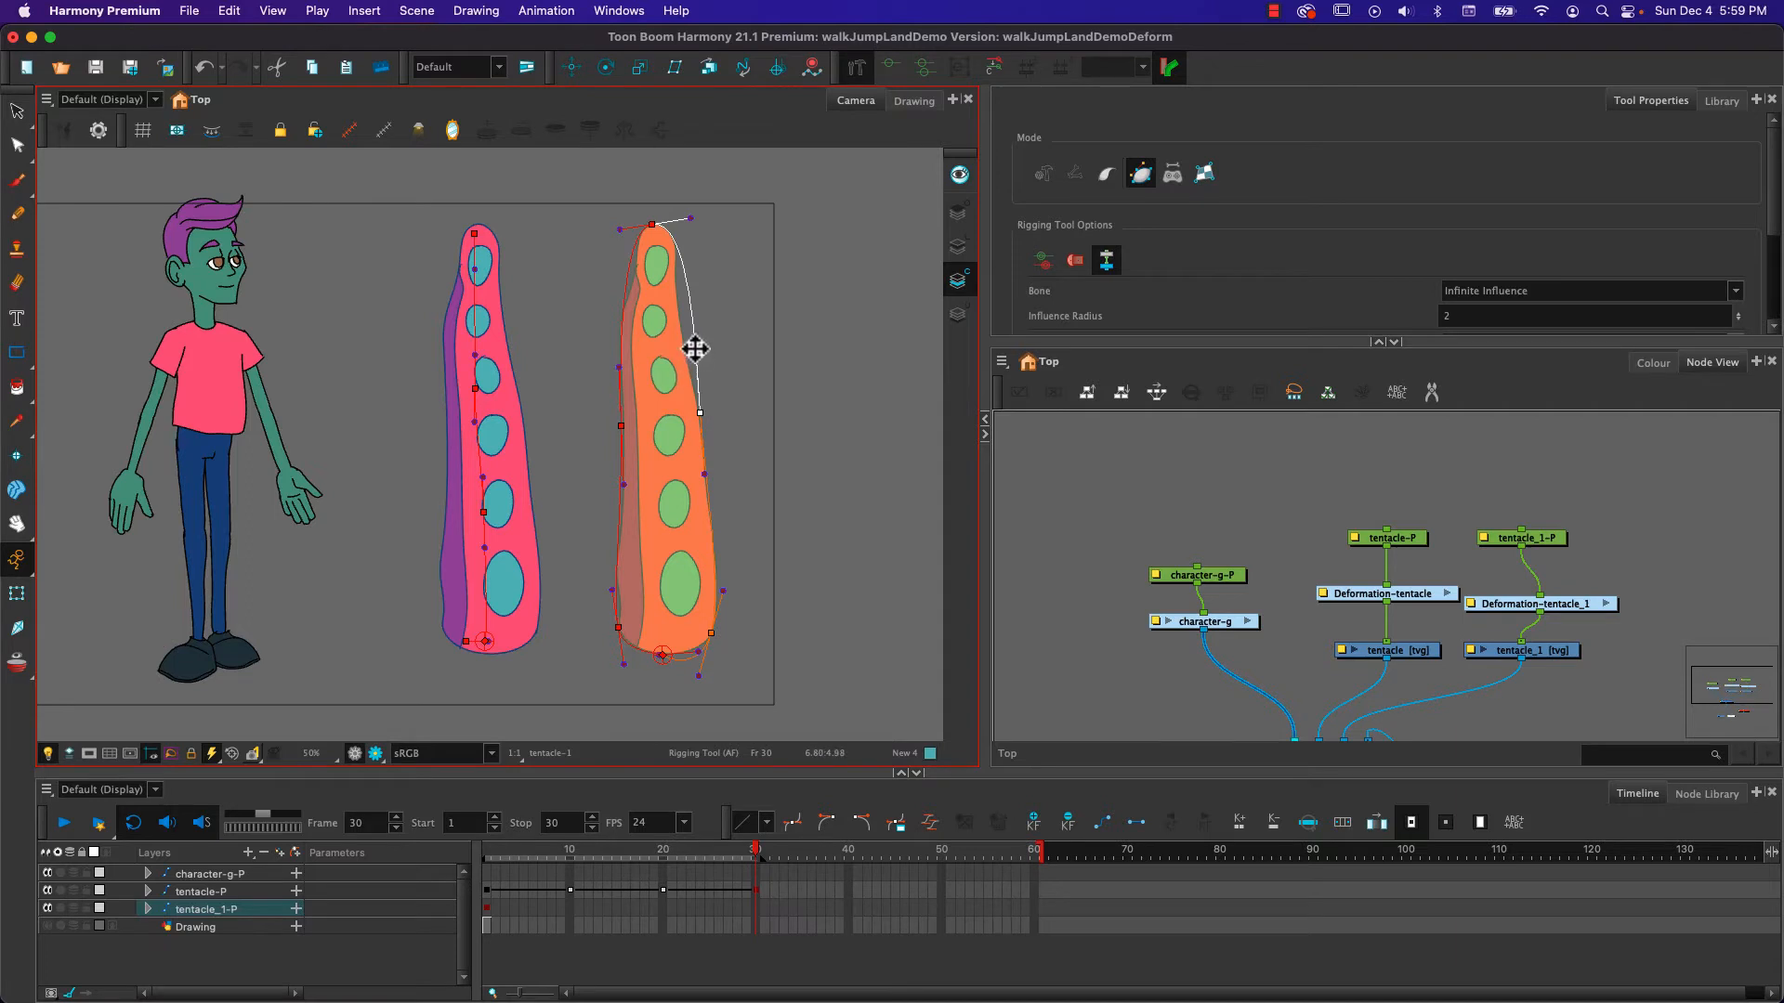
left_click_drag(696, 341, 662, 303)
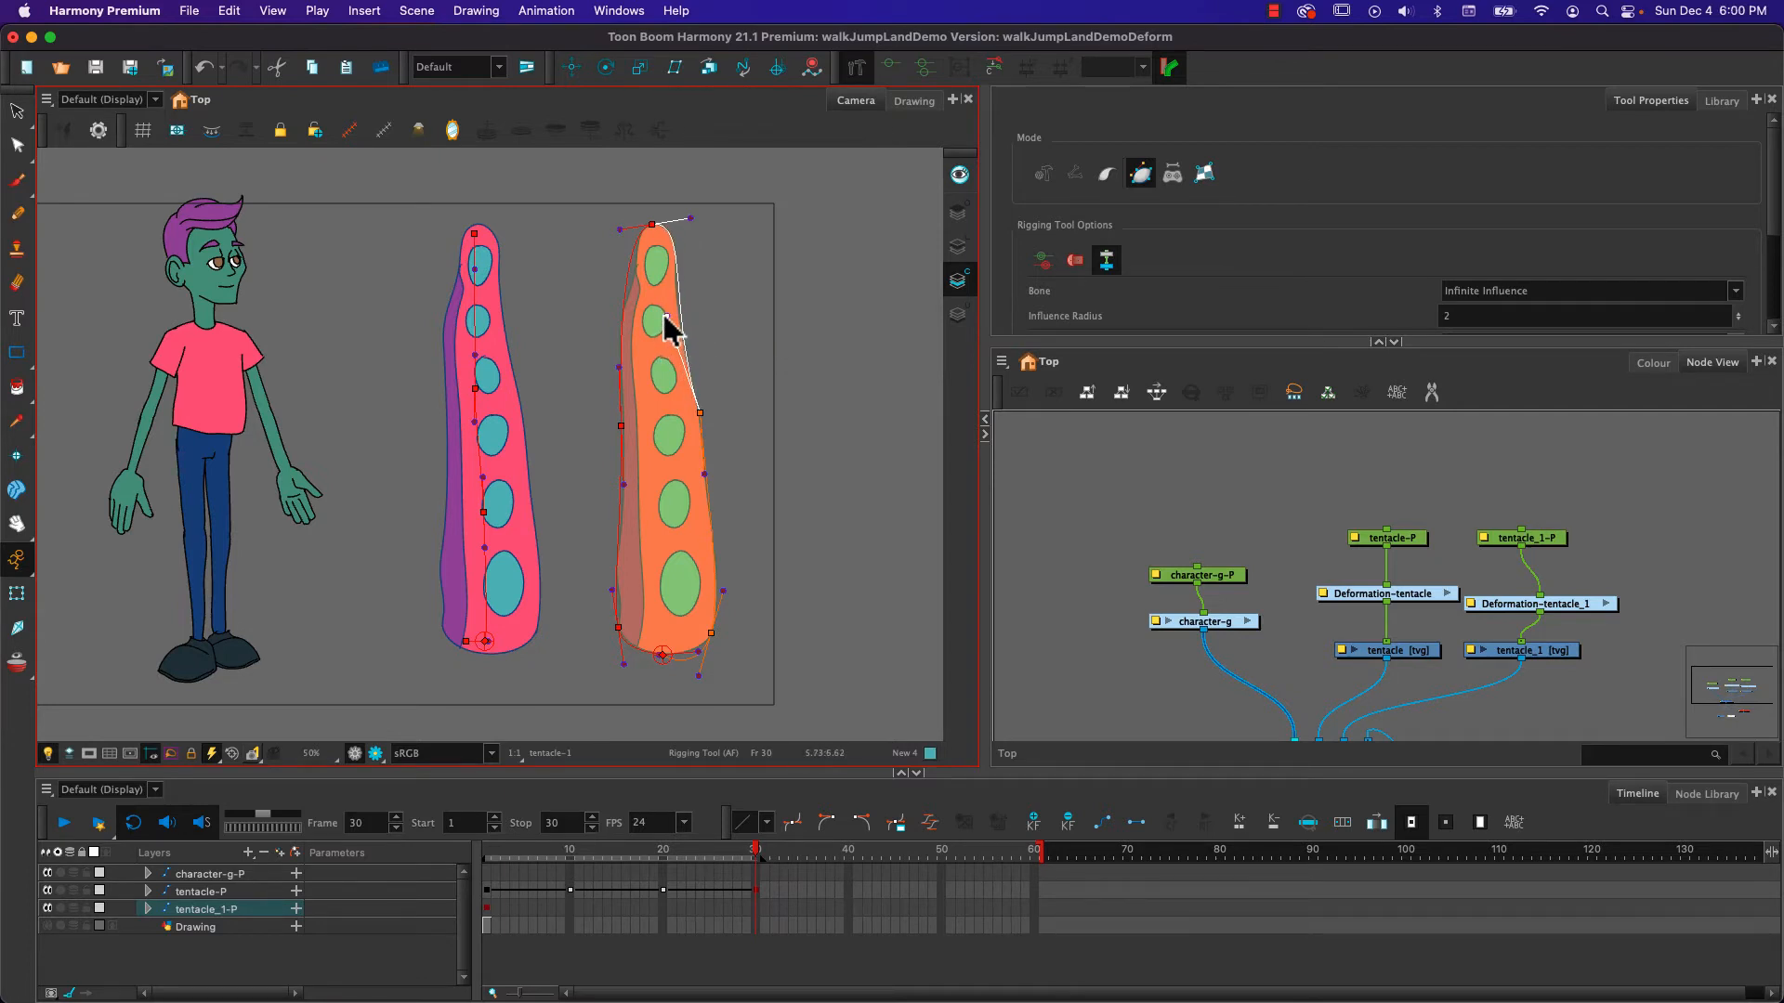
left_click(710, 481)
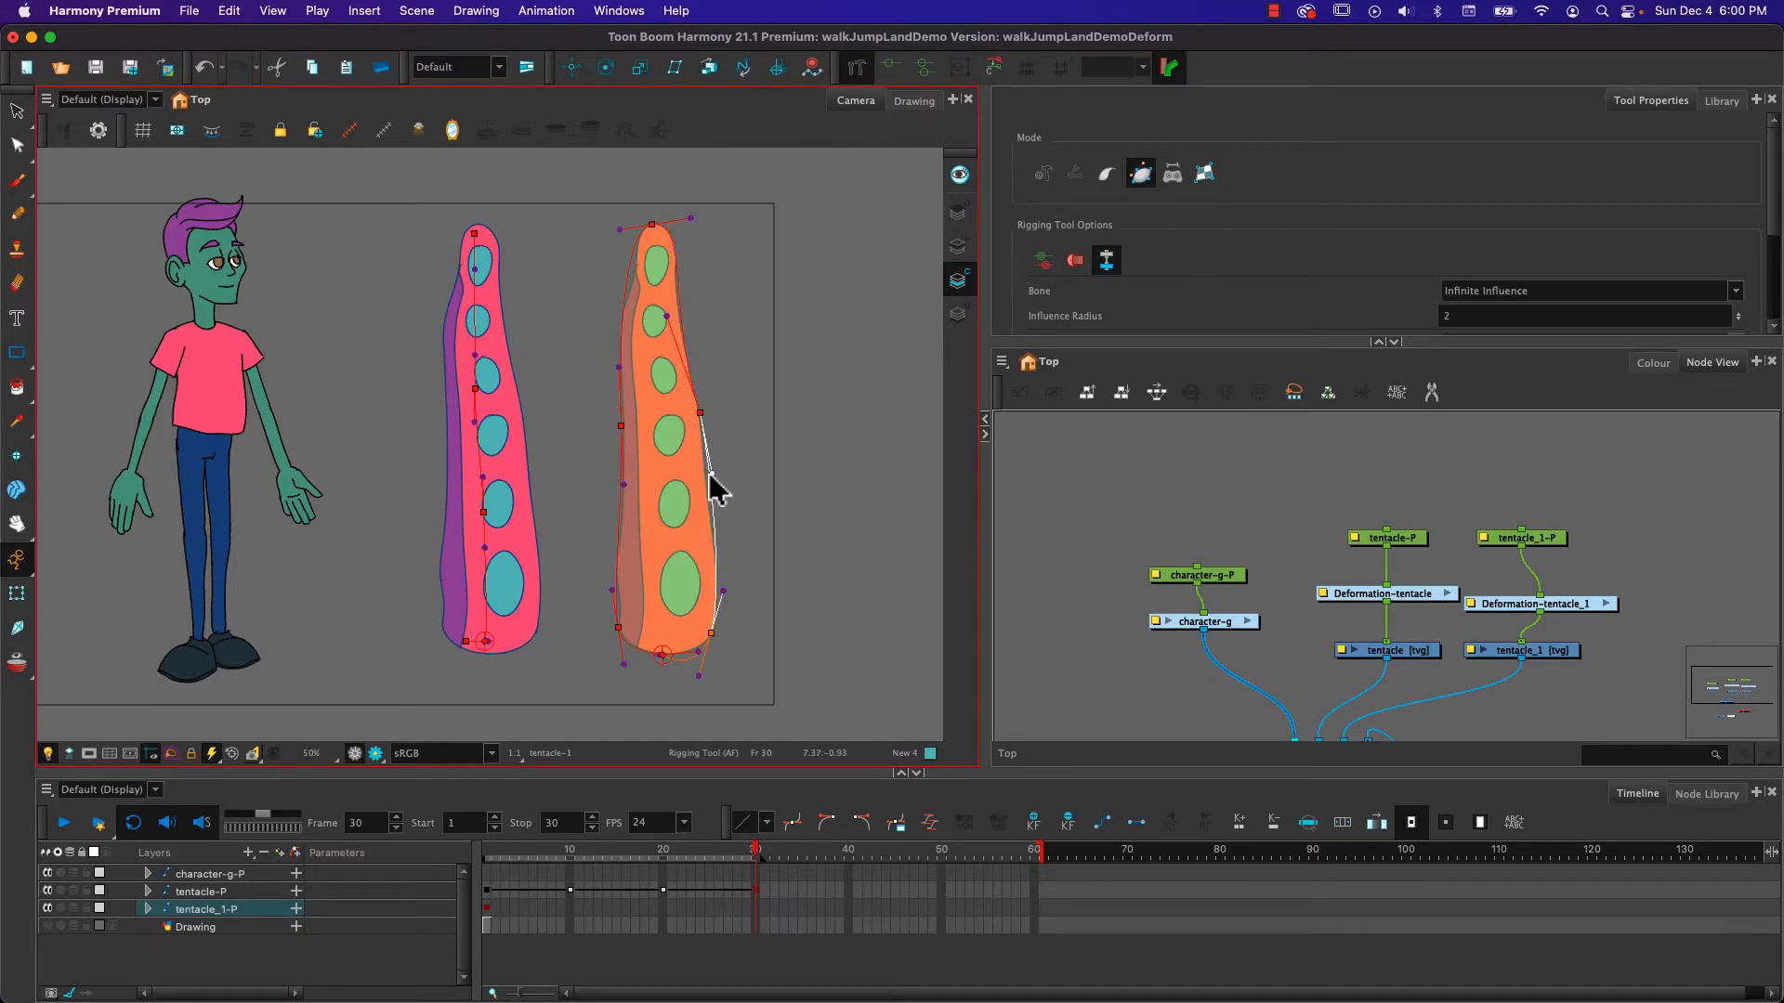
left_click_drag(709, 475, 705, 478)
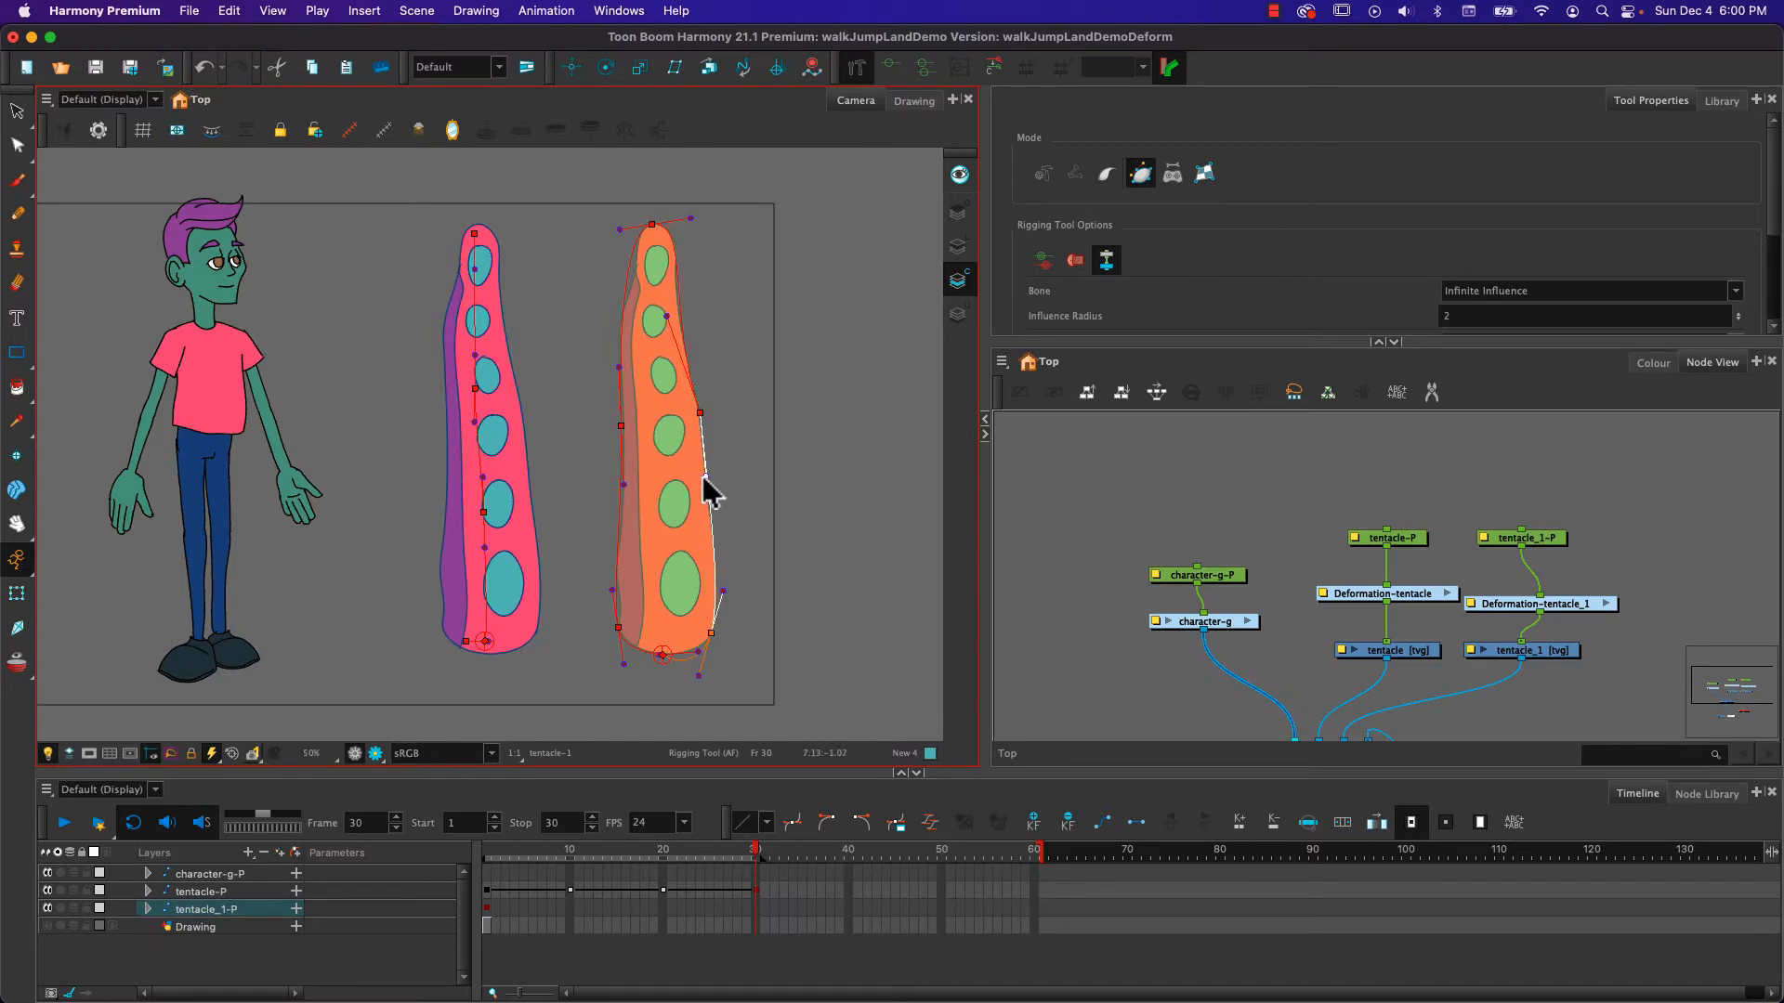
Fine-tune the envelope's lower right and left-side curves and level out the handles at the tentacle_1 tip
left_click(704, 665)
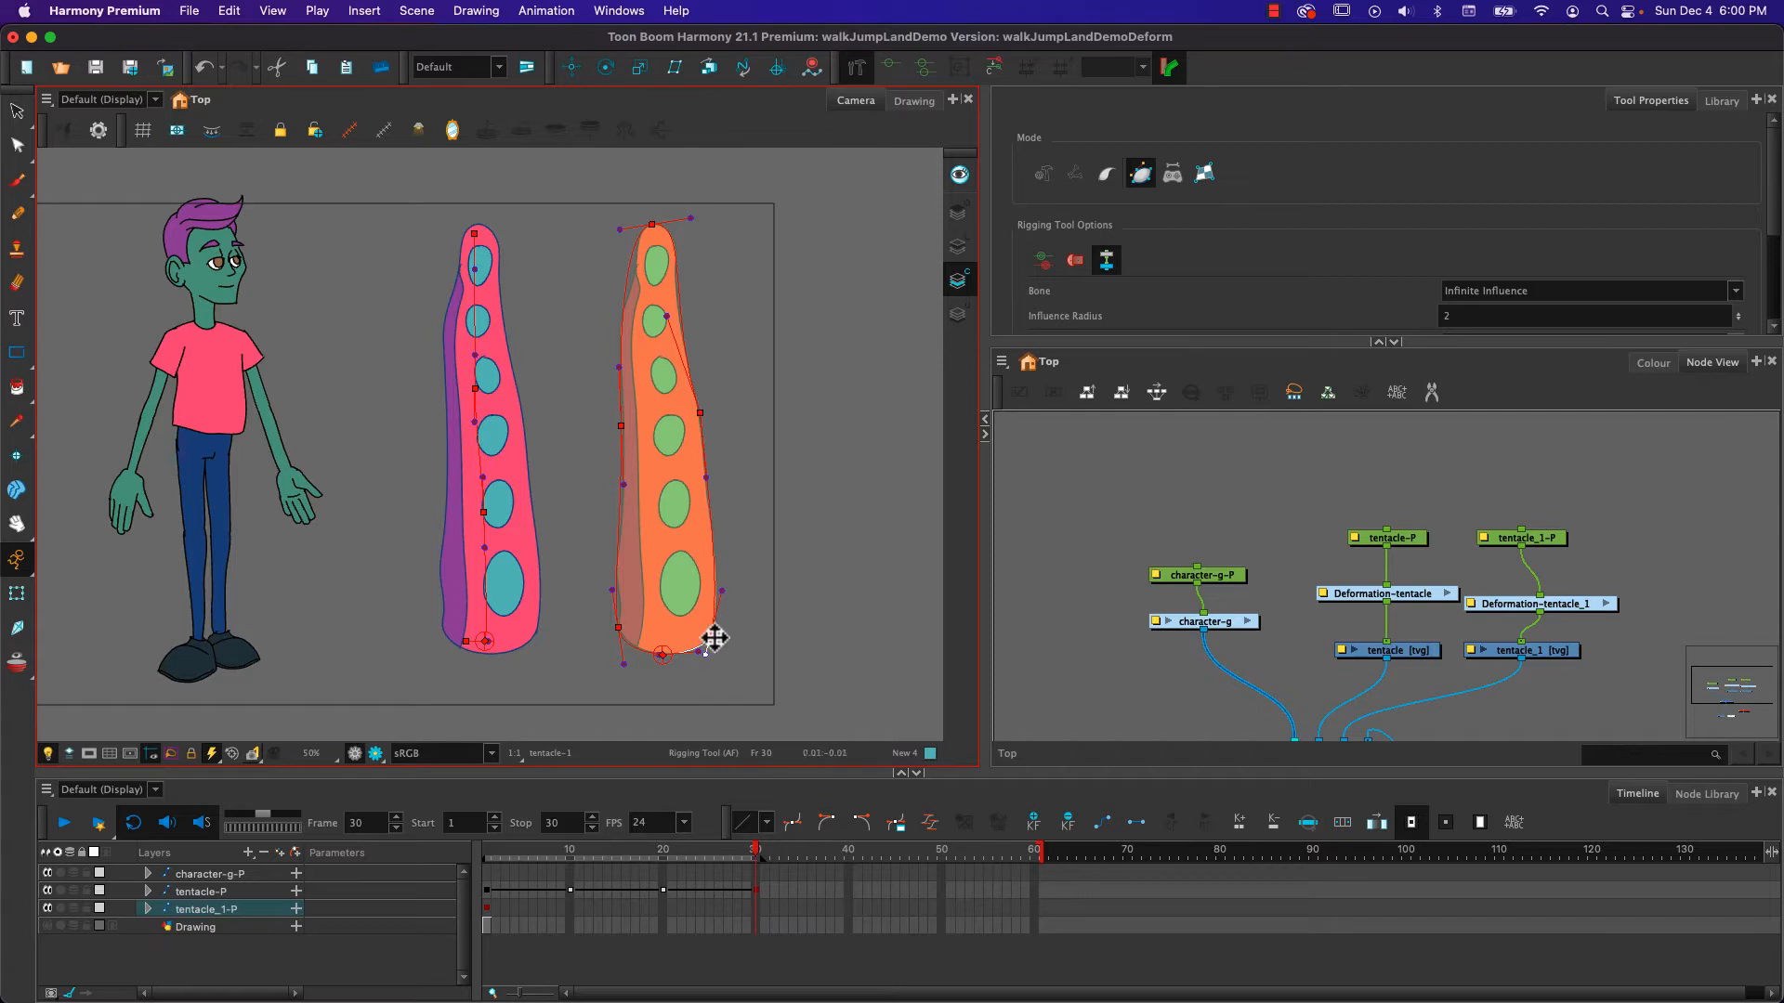
left_click(615, 590)
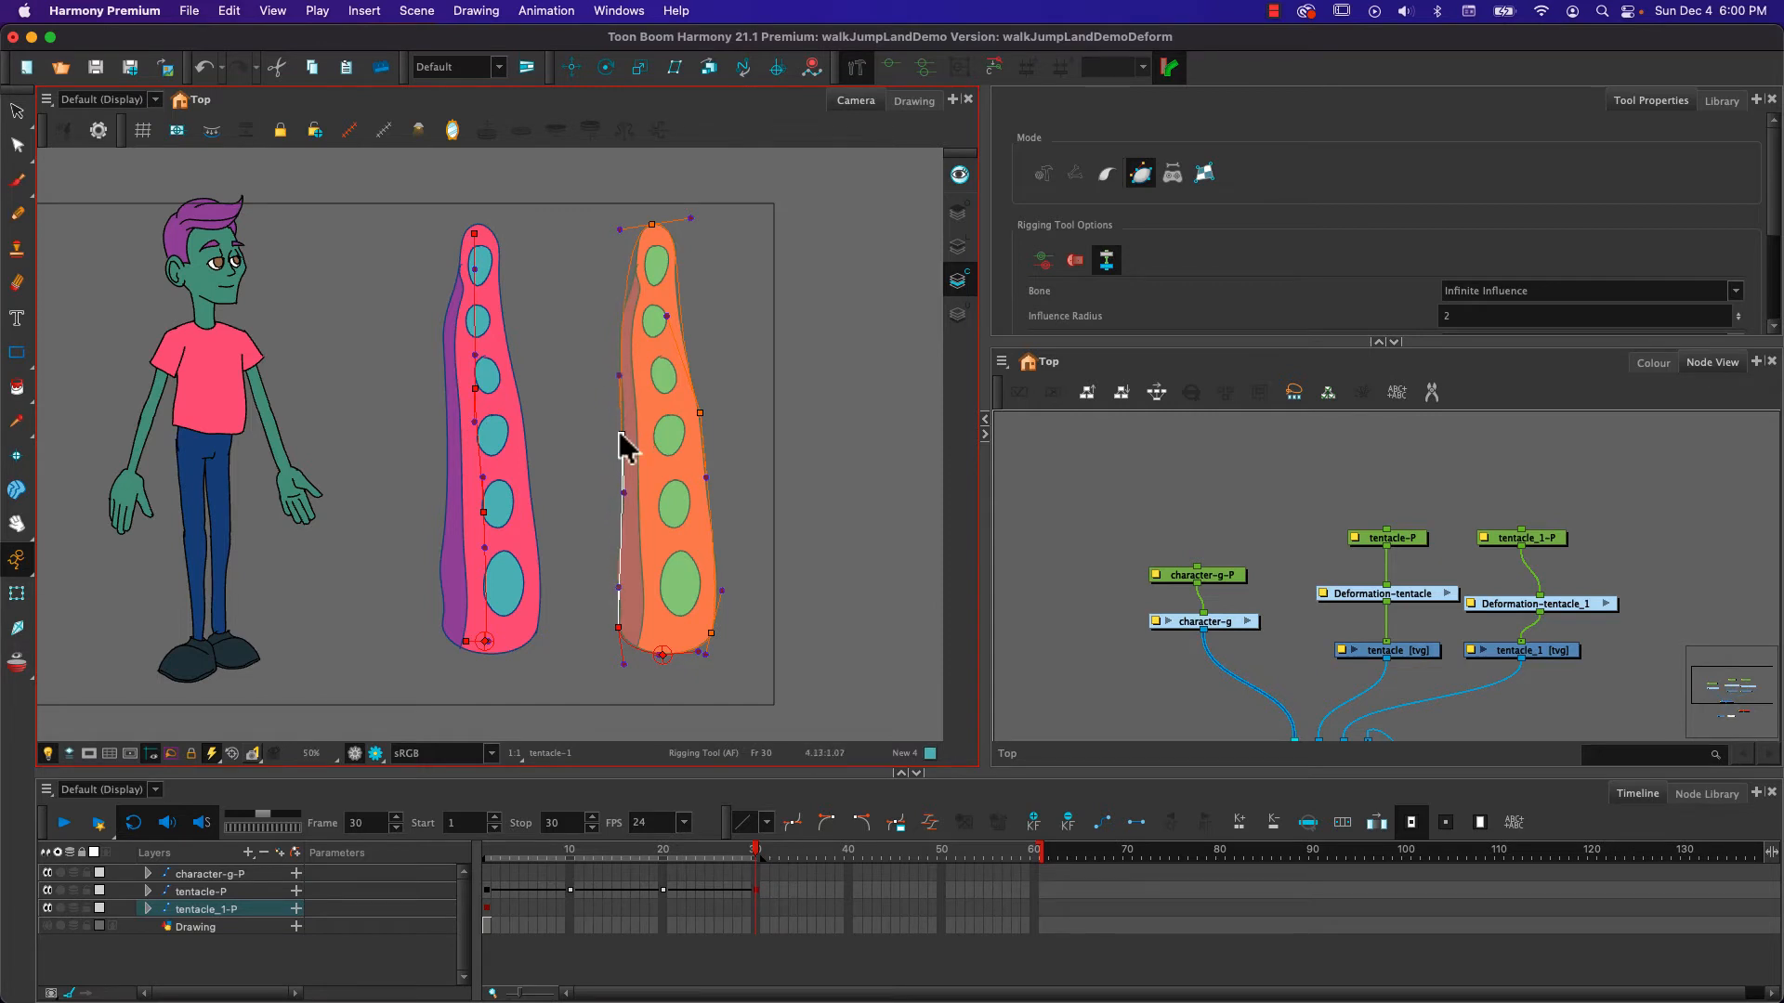
left_click_drag(620, 432, 620, 434)
left_click_drag(621, 231, 622, 220)
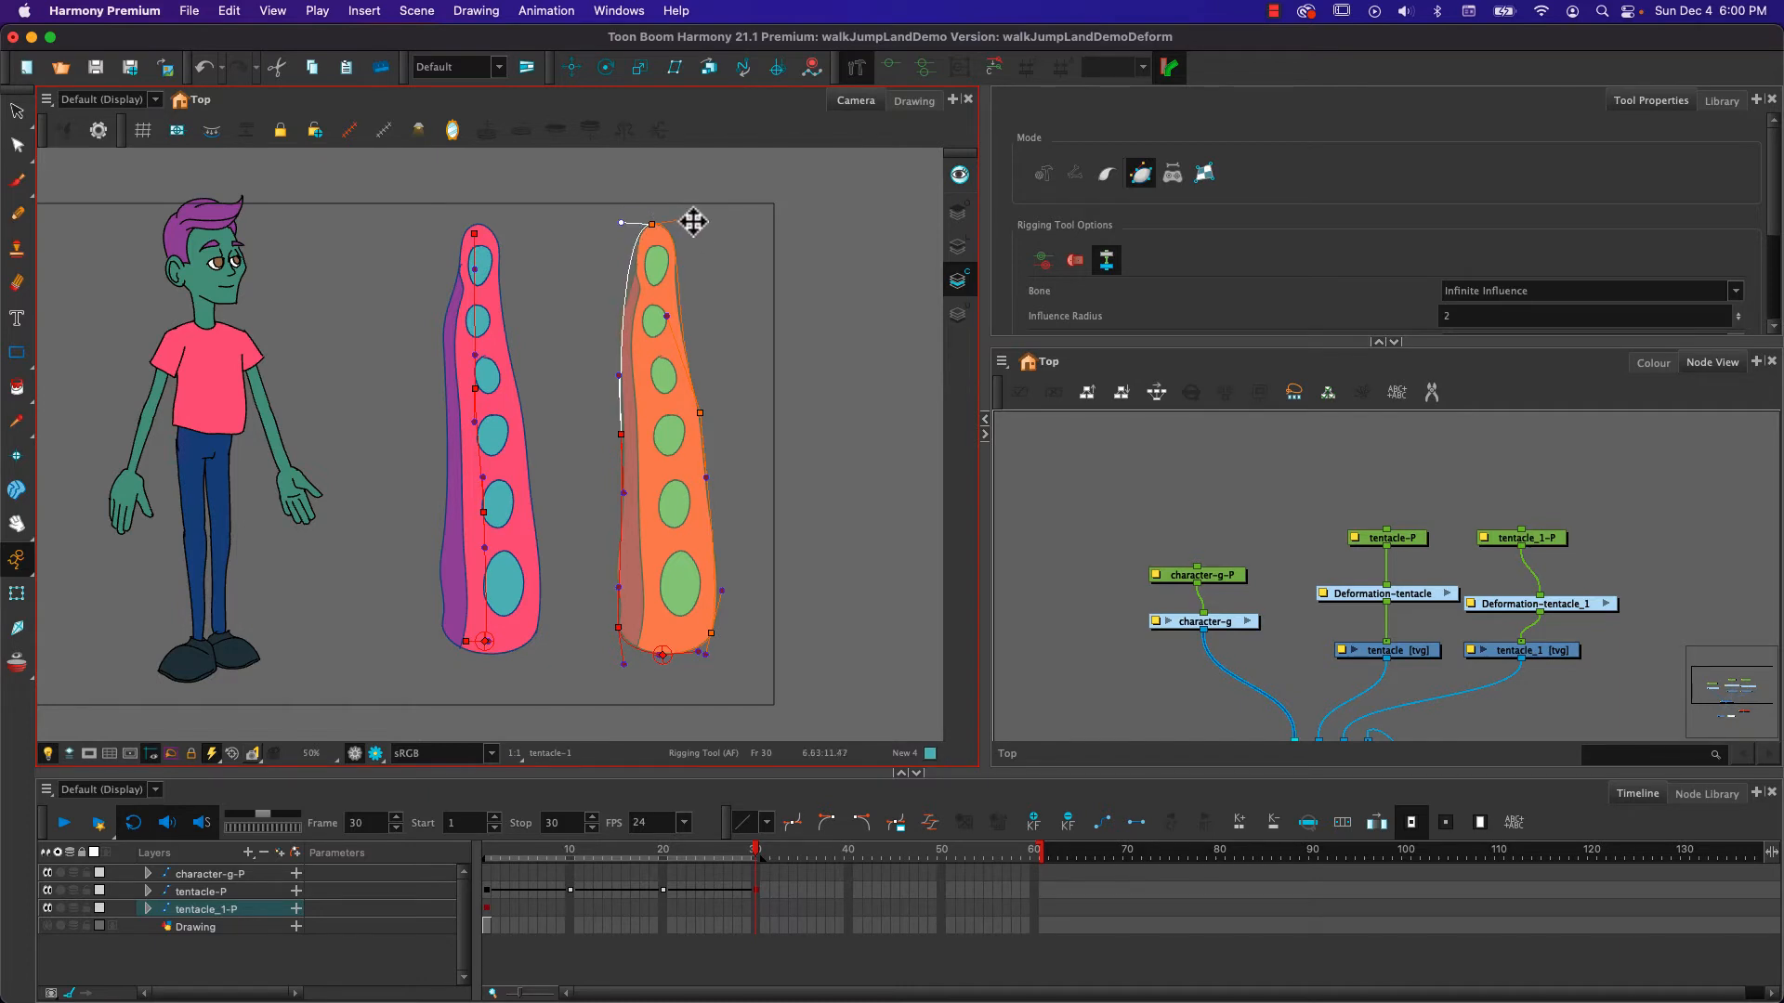
left_click_drag(691, 220, 684, 222)
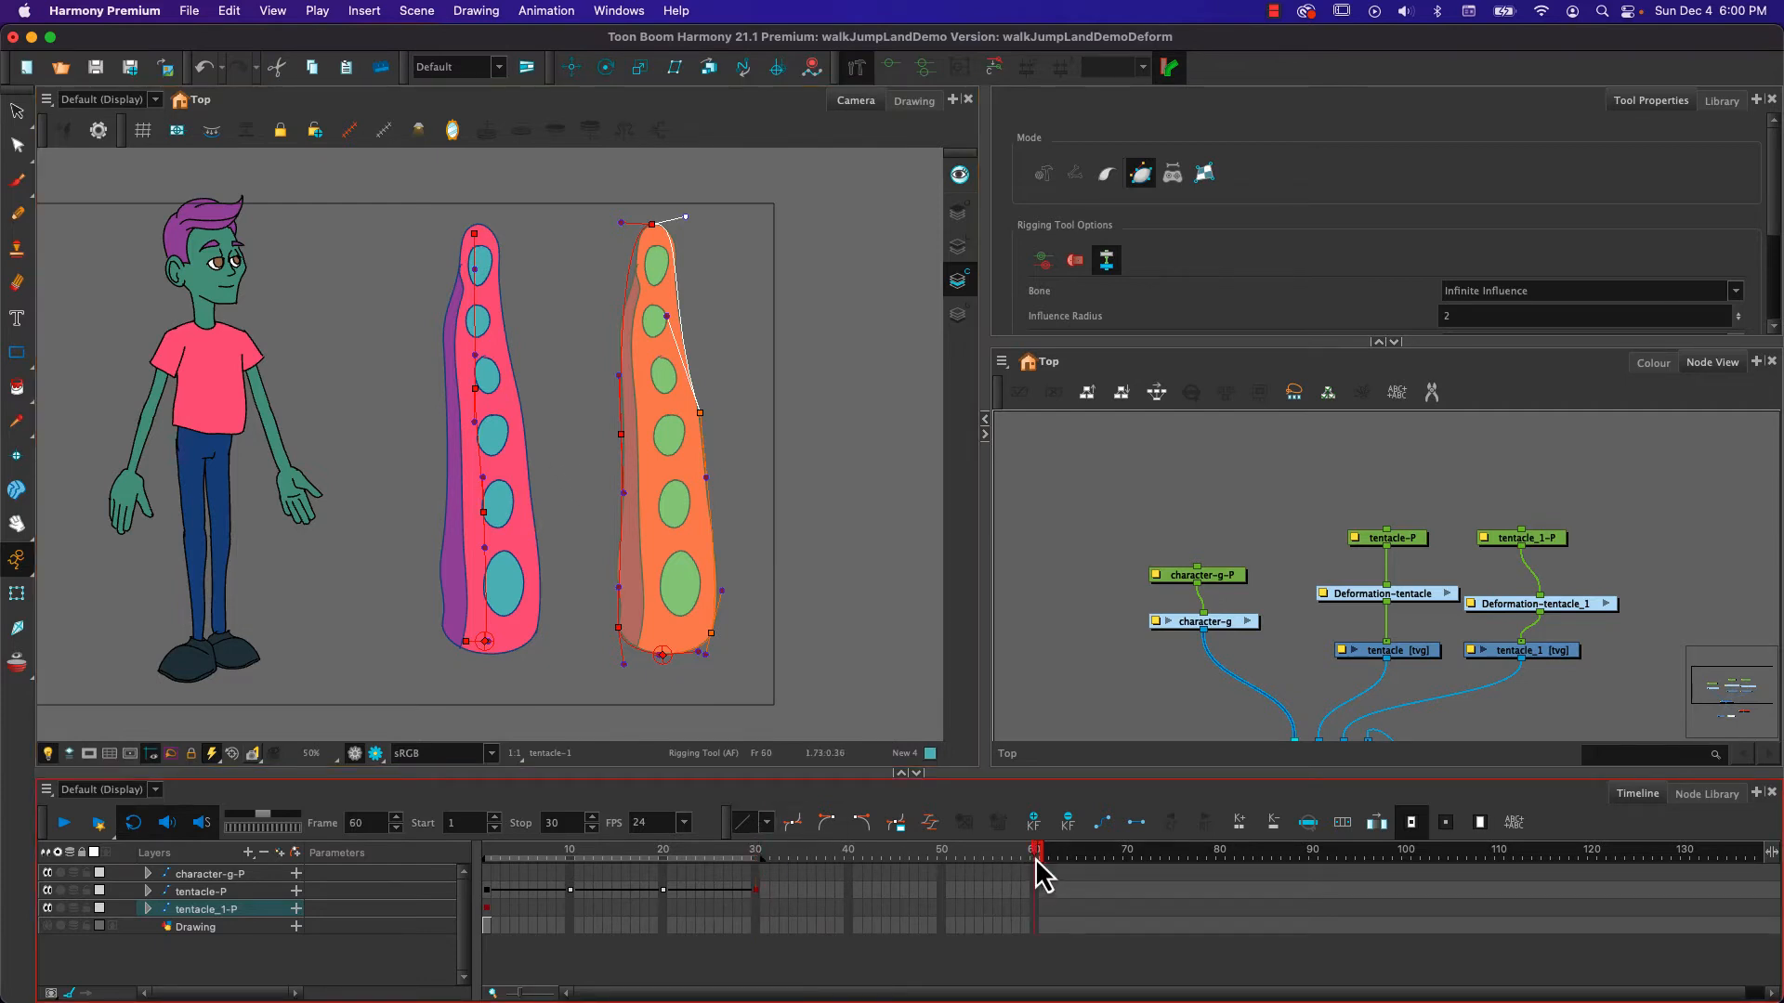
Set the playback stop frame to 60 and insert a keyframe on tentacle_1-P at frame 30
left_click(528, 828)
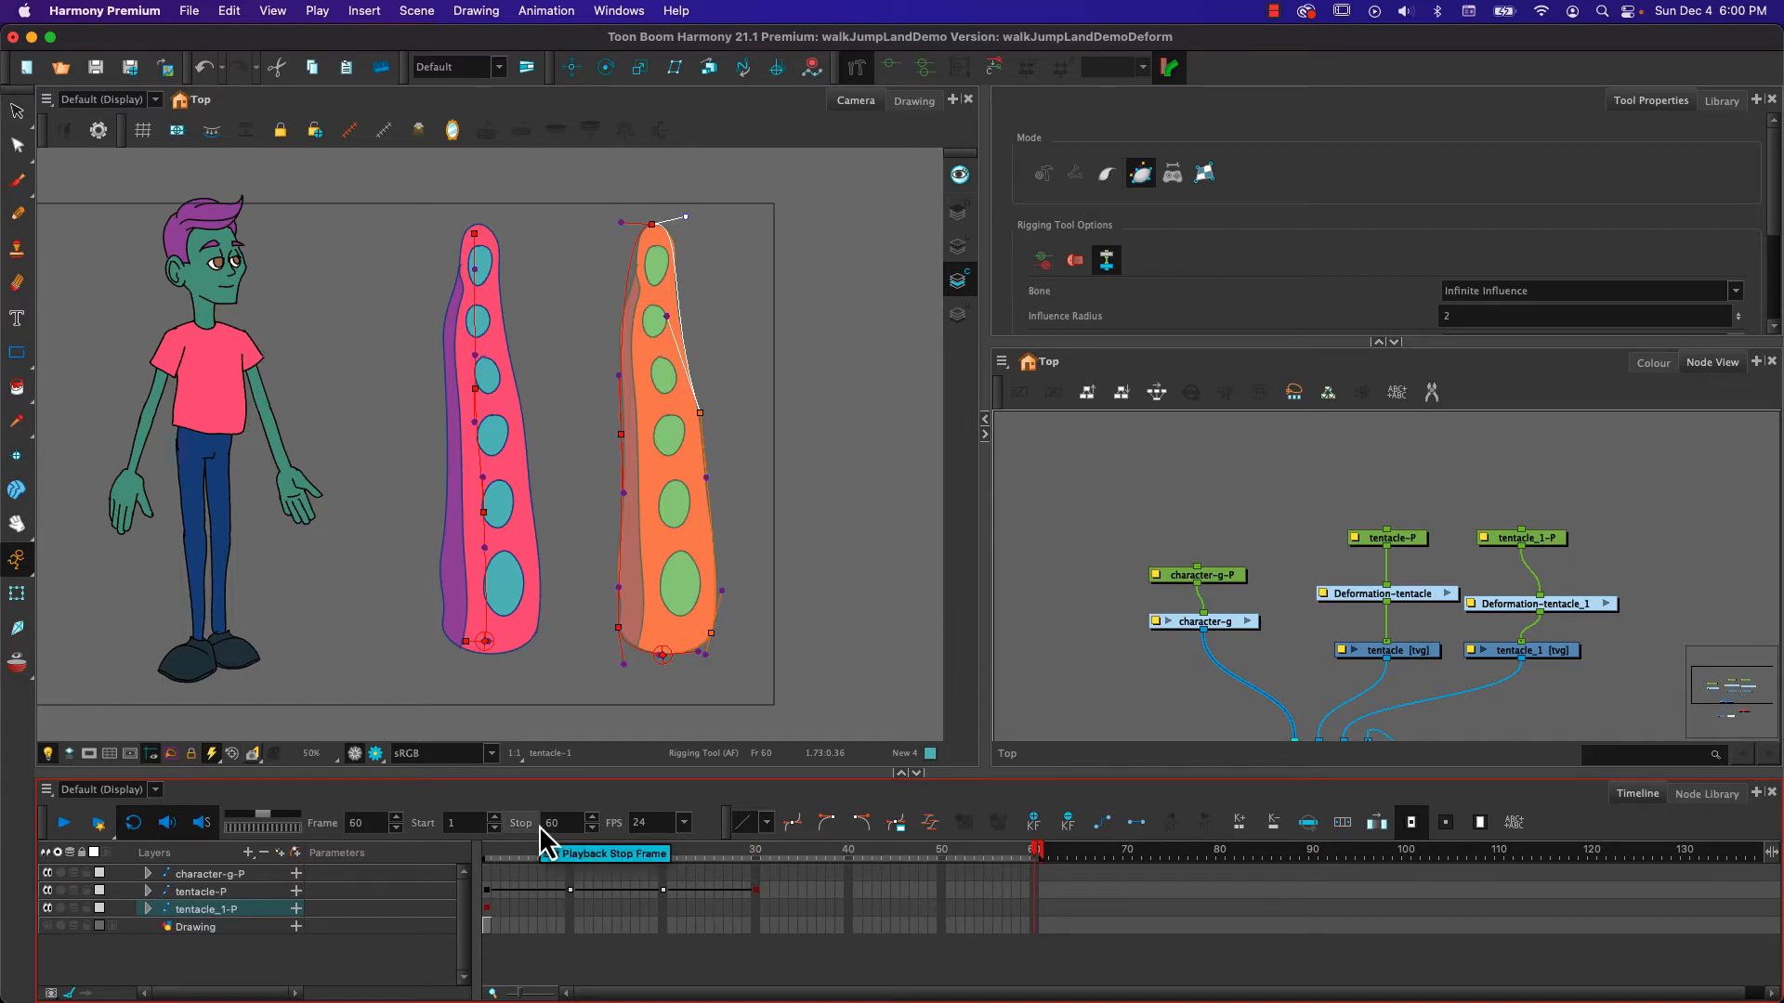
left_click(756, 909)
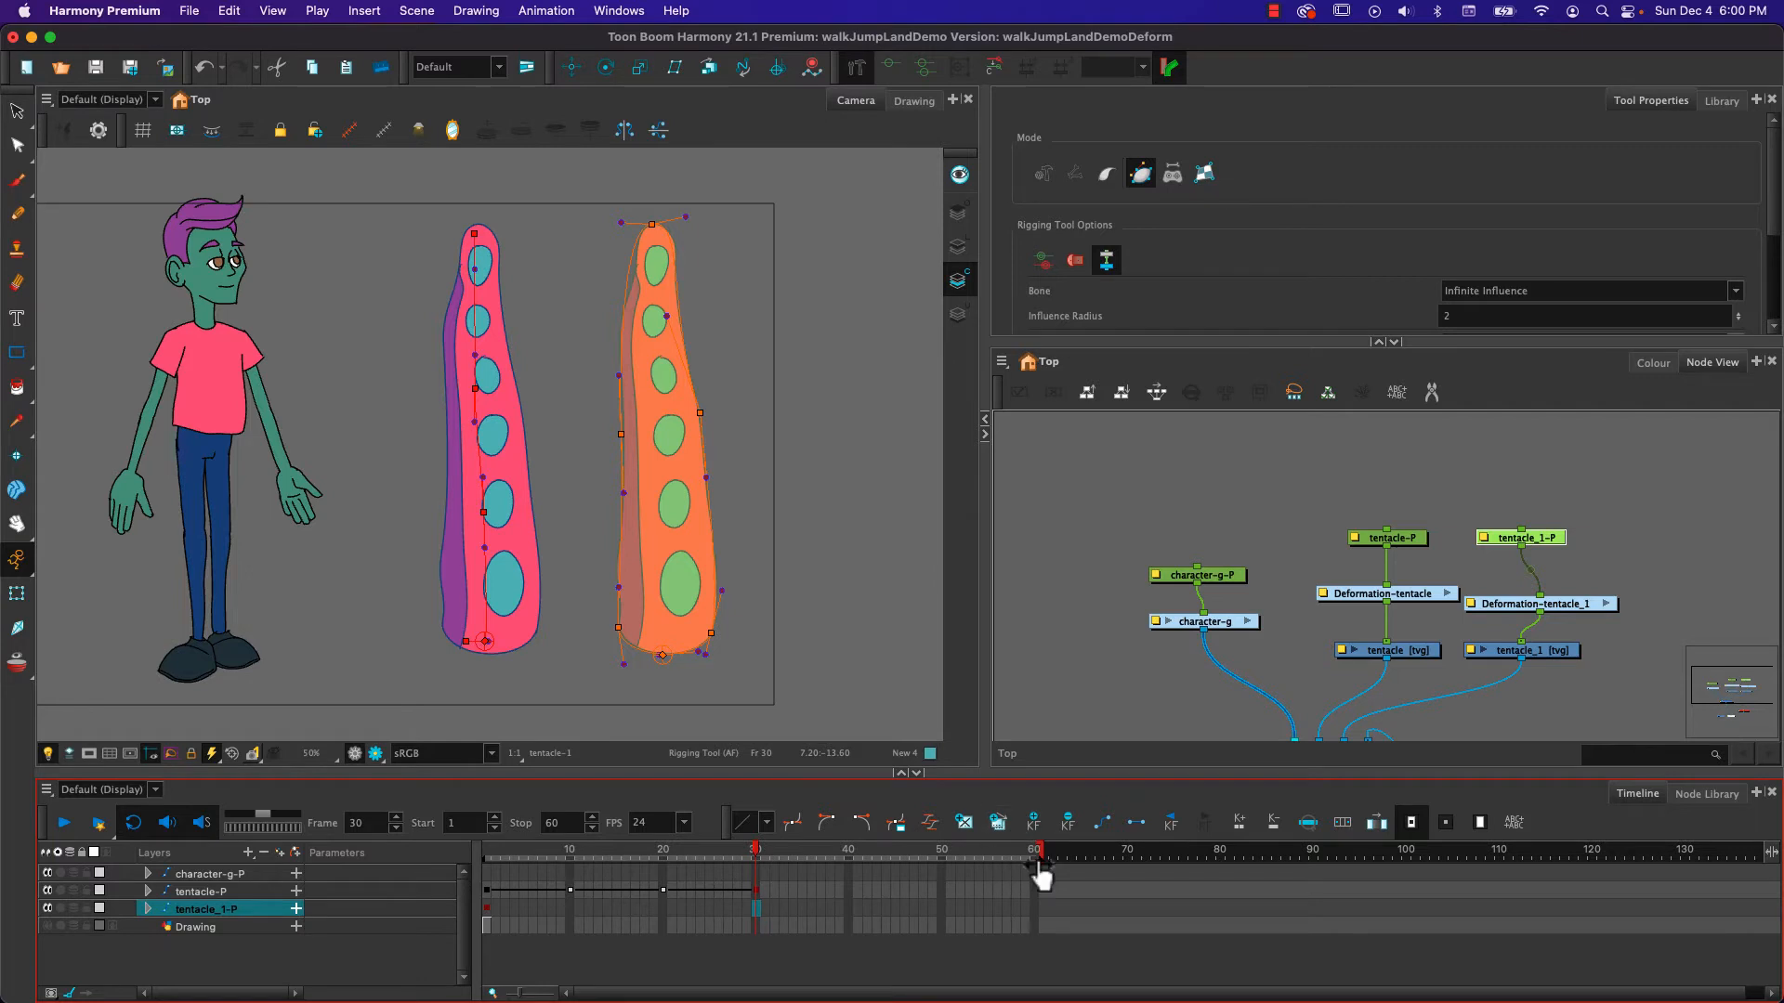
left_click(1032, 838)
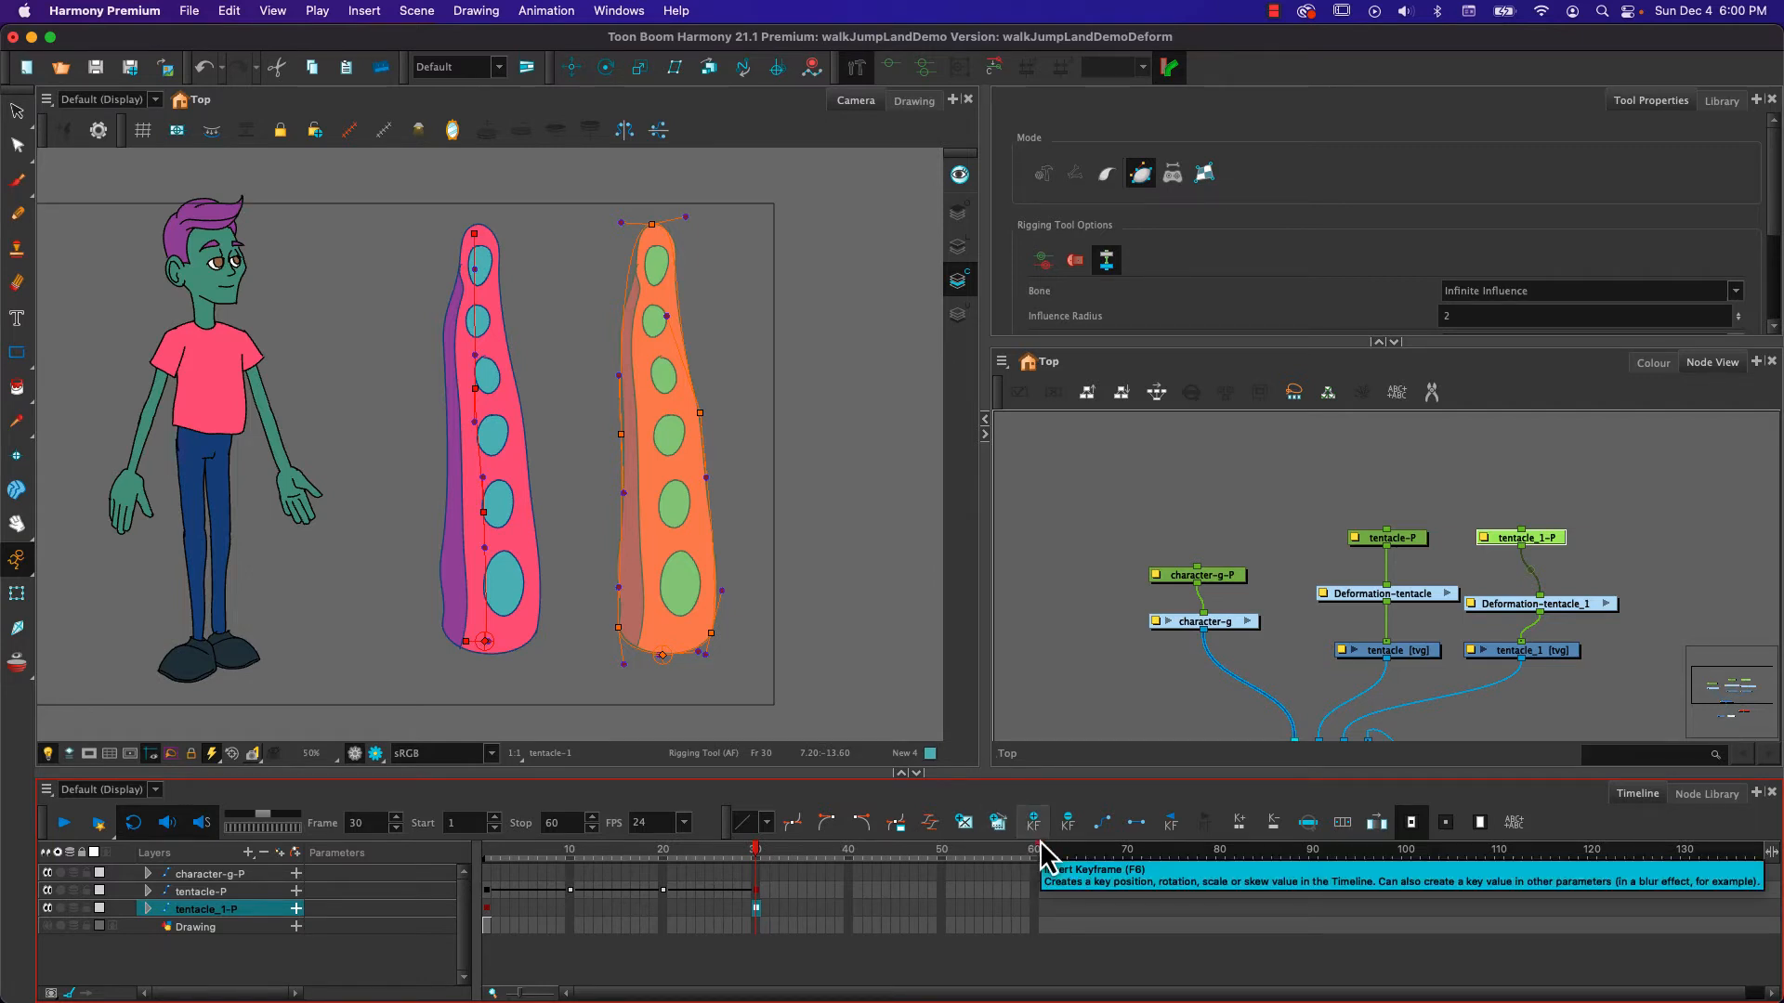
Activate the Transform tool, hide all deformation controls, and show only the controls of the selected tentacle_1
left_click(21, 597)
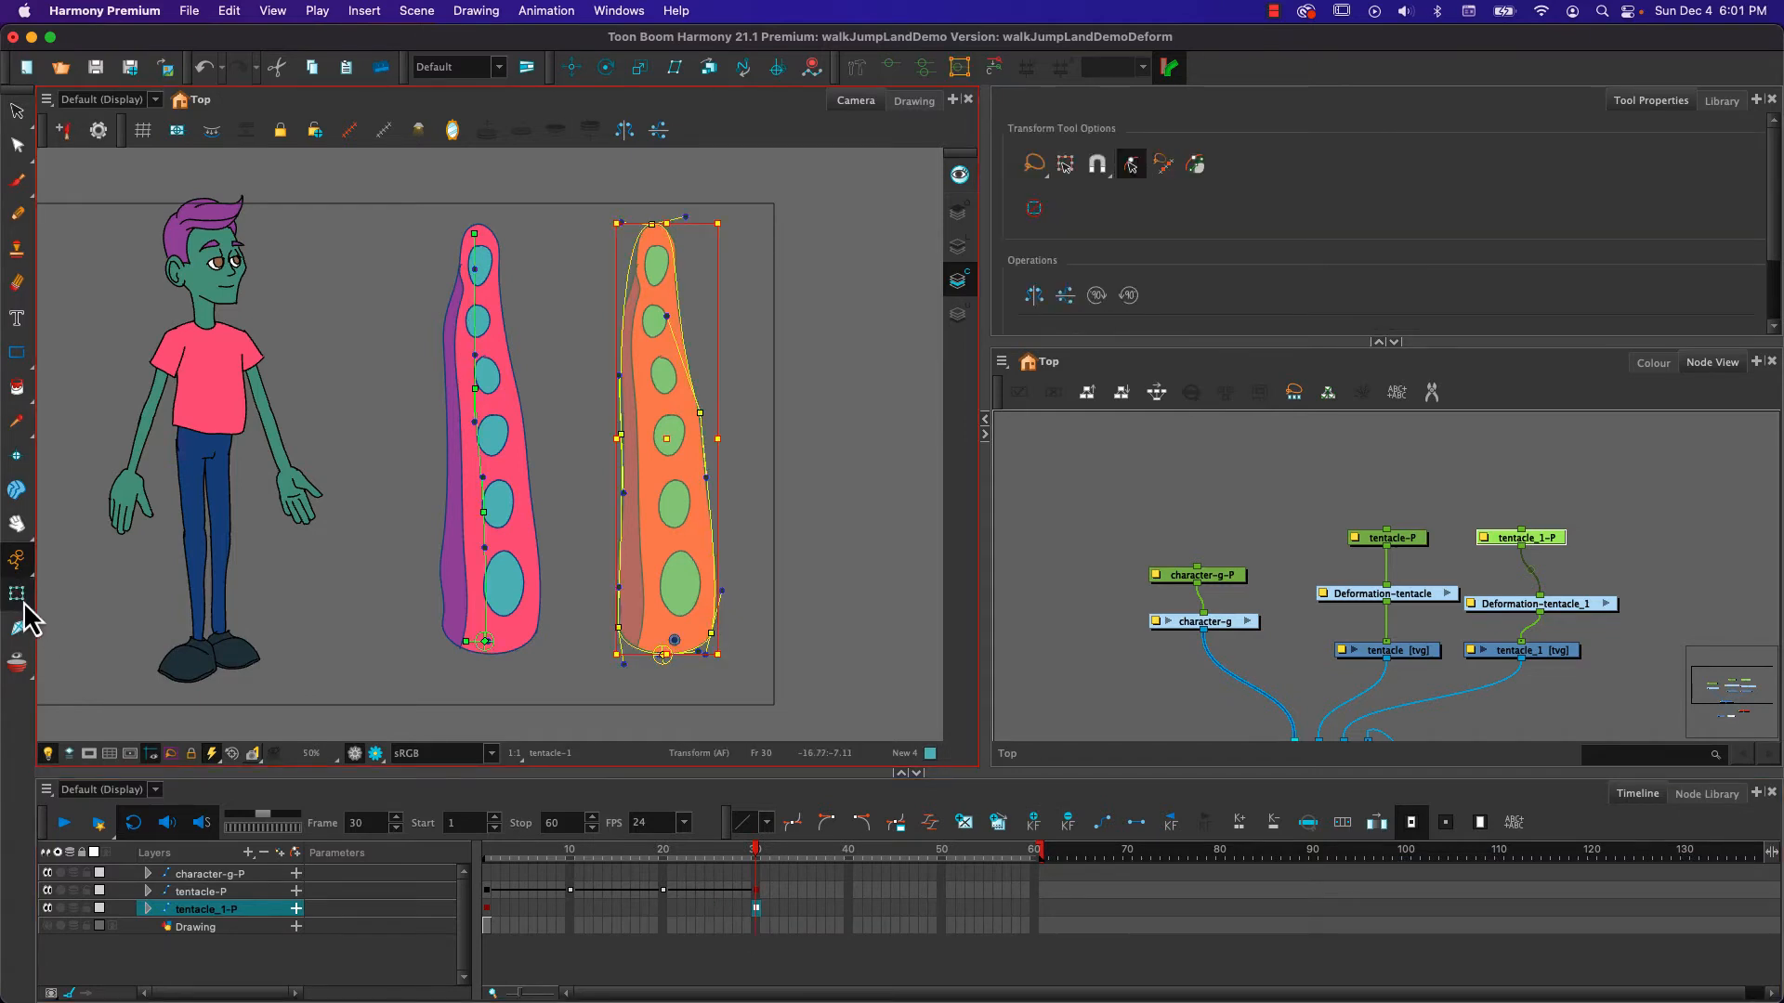
left_click(385, 133)
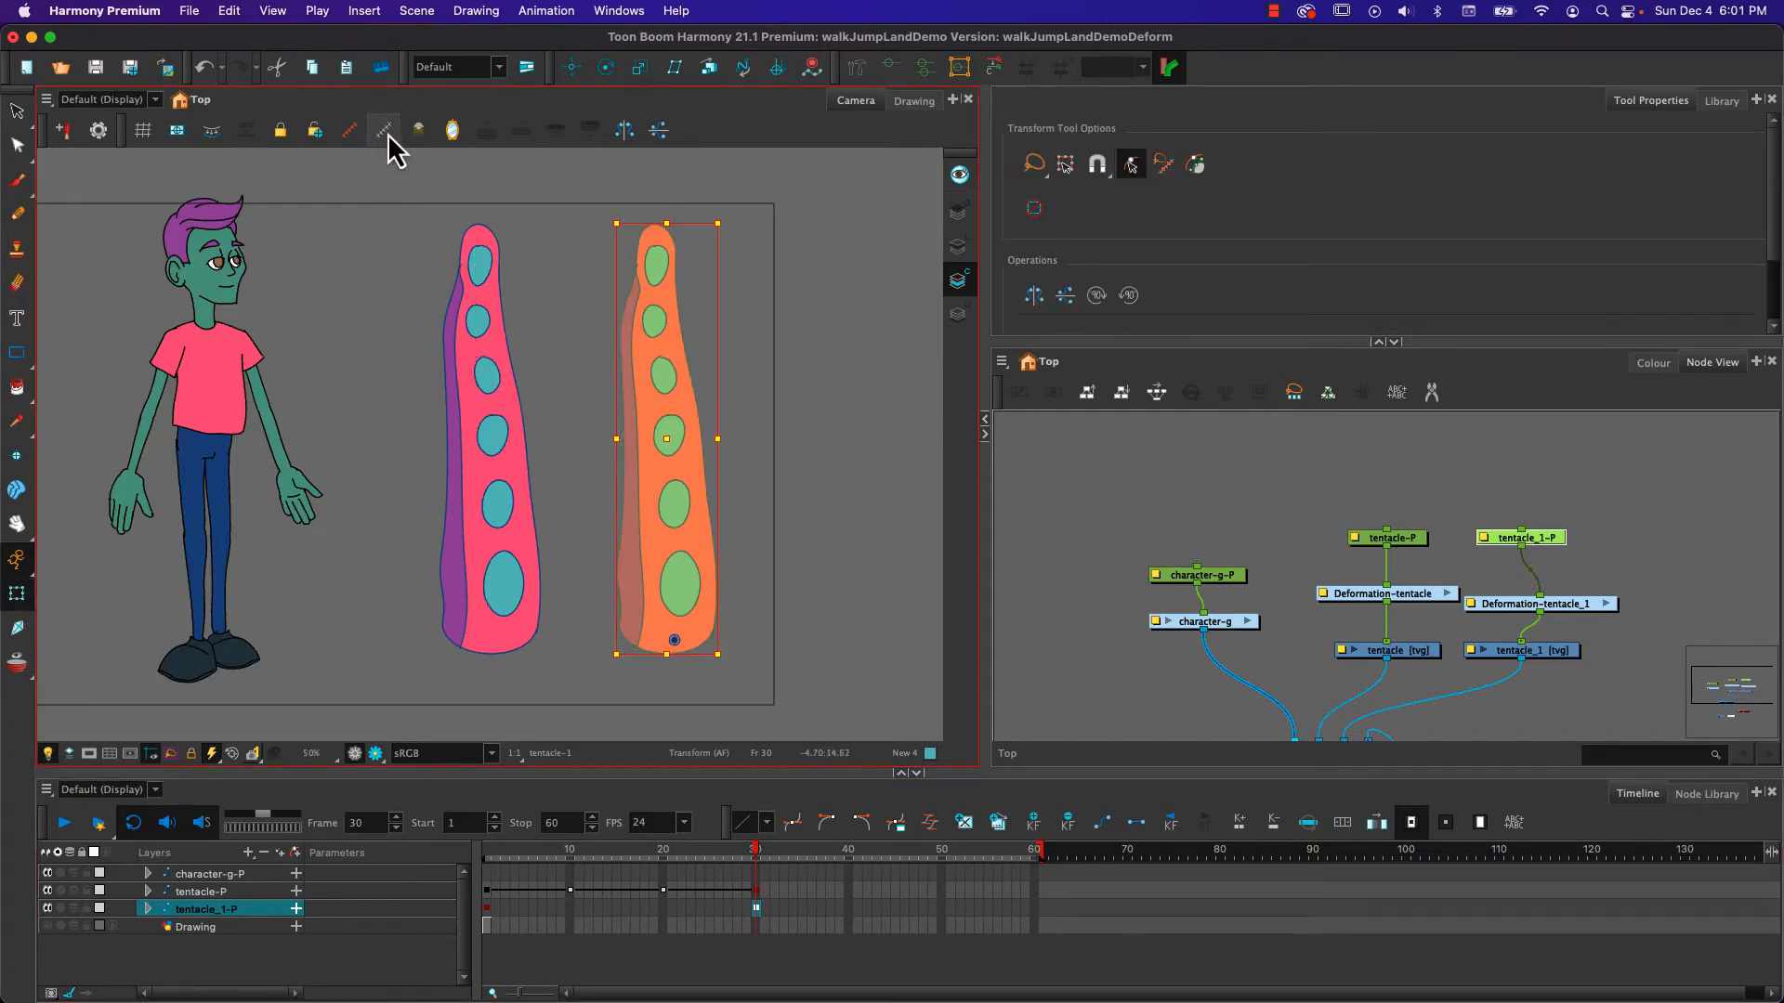
left_click(888, 65)
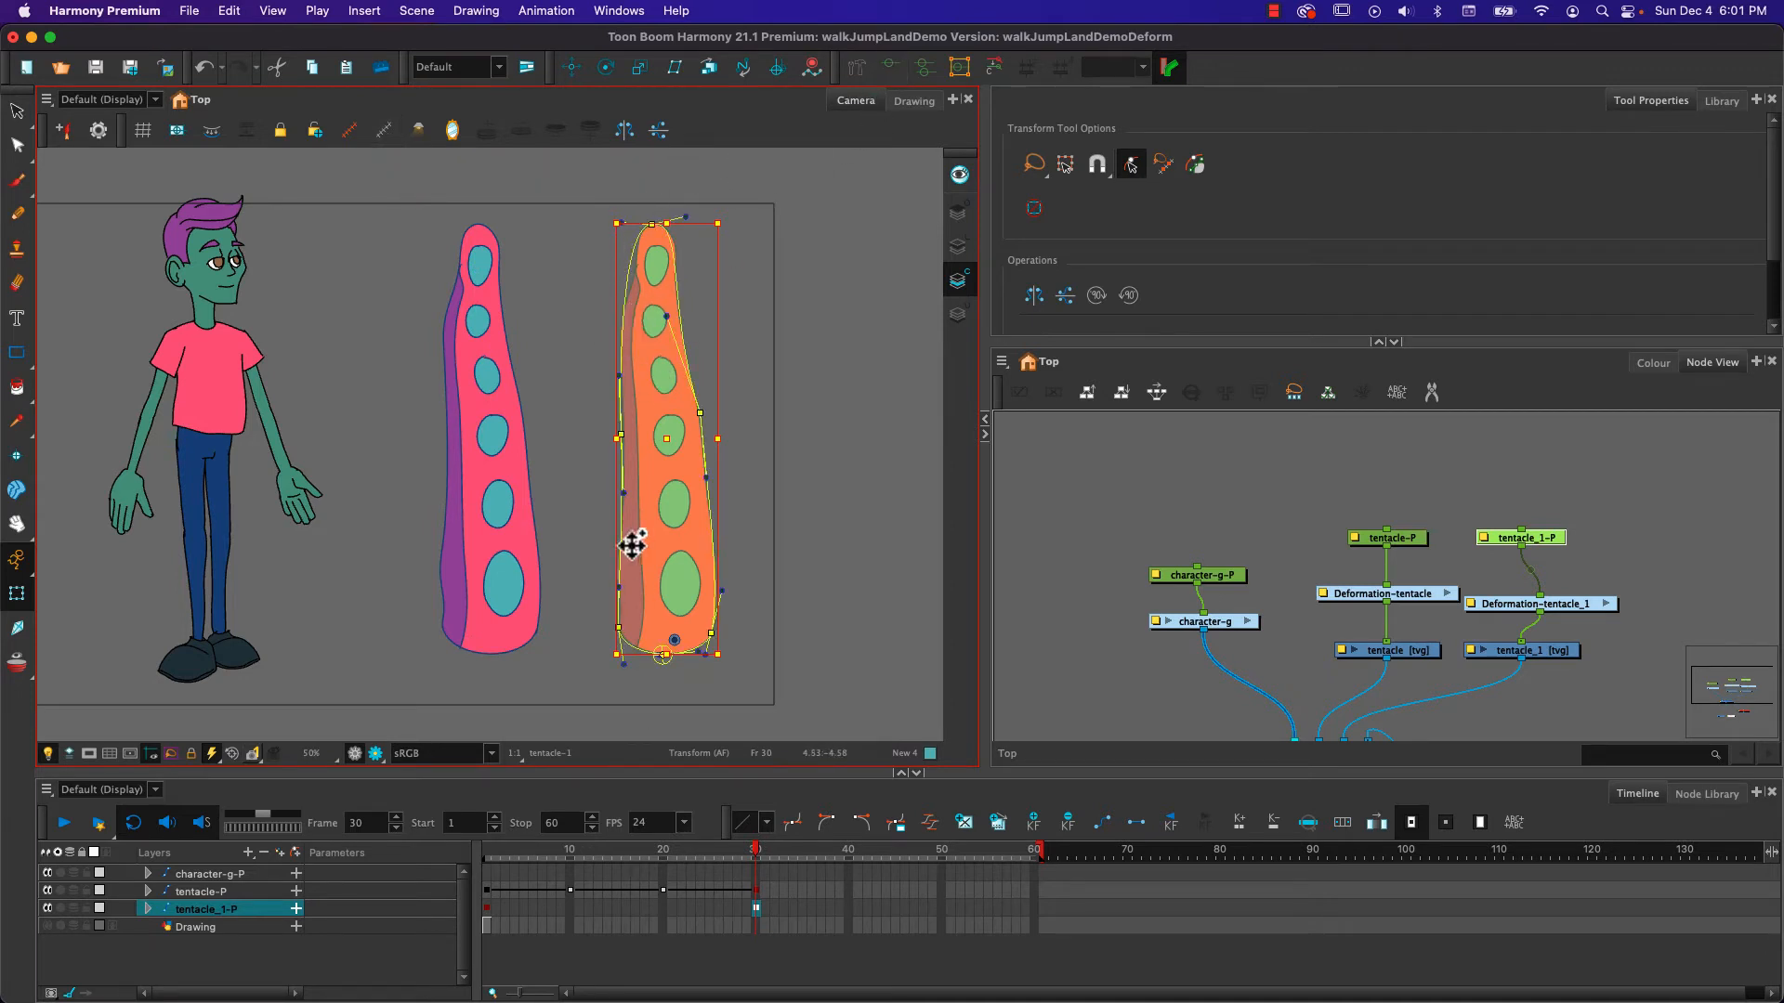
Pose tentacle_1 at frame 40 by shifting its middle points rightward, lowering the tip, and reshaping the side curves with their handles
left_click(574, 695)
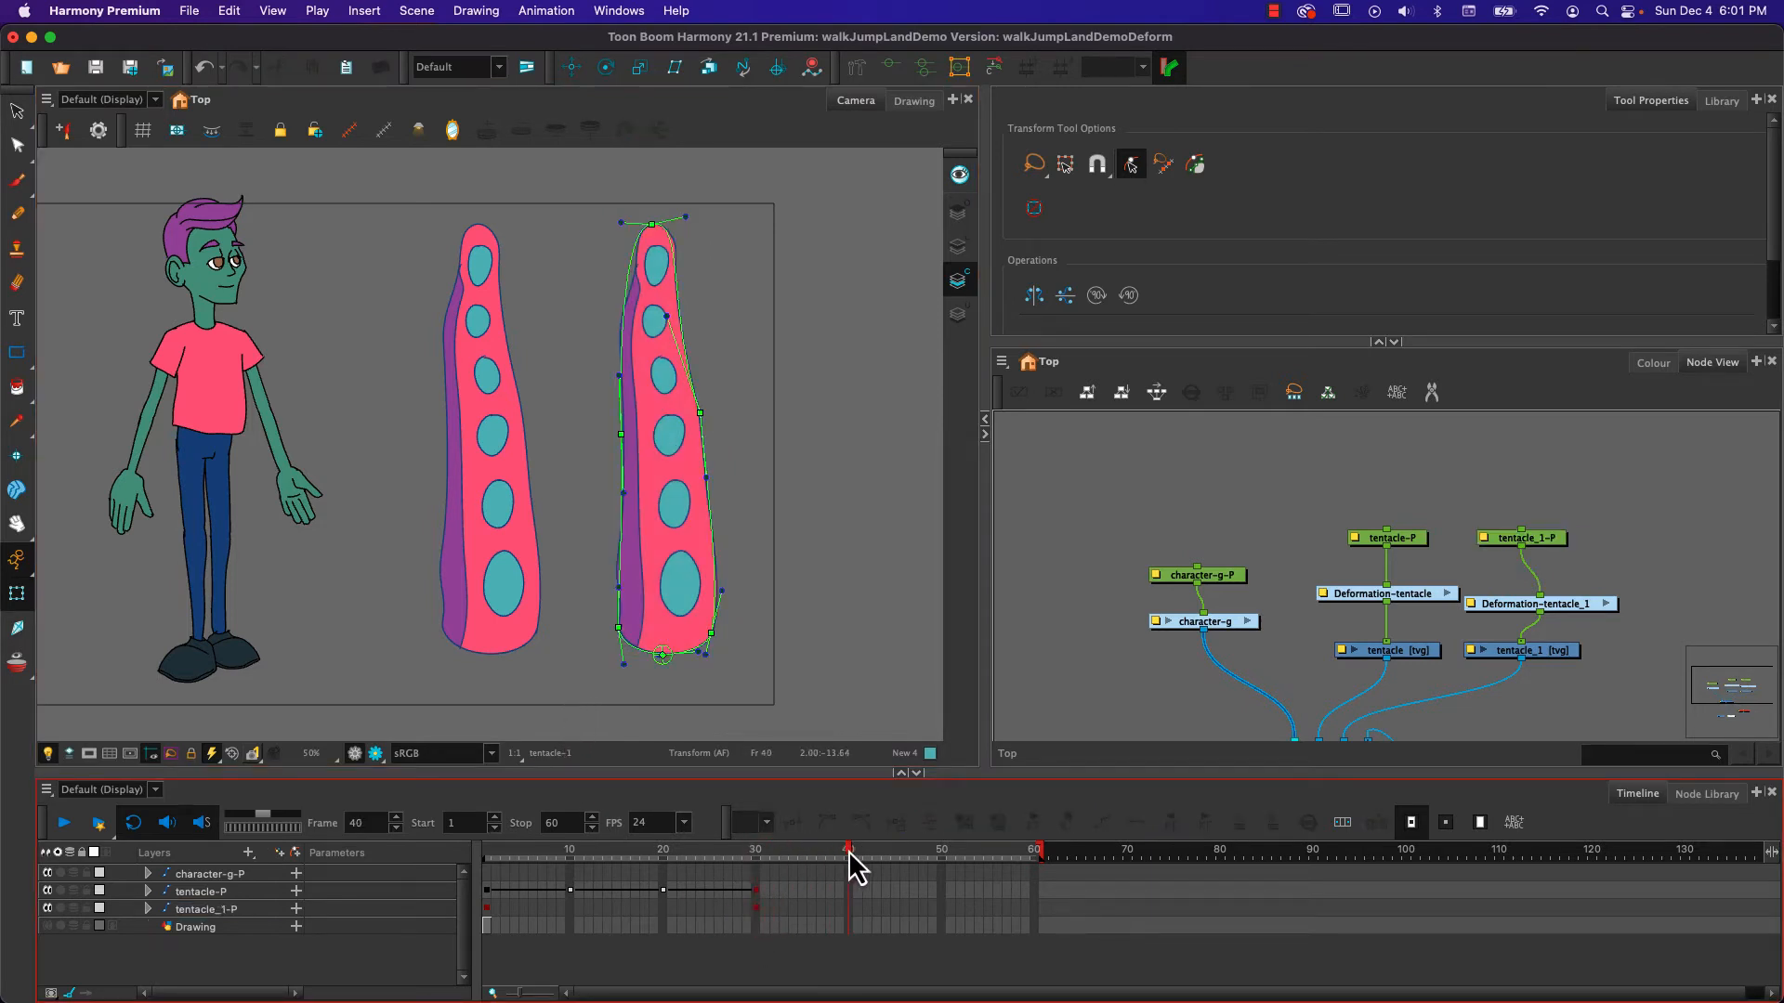
left_click_drag(702, 414, 642, 445)
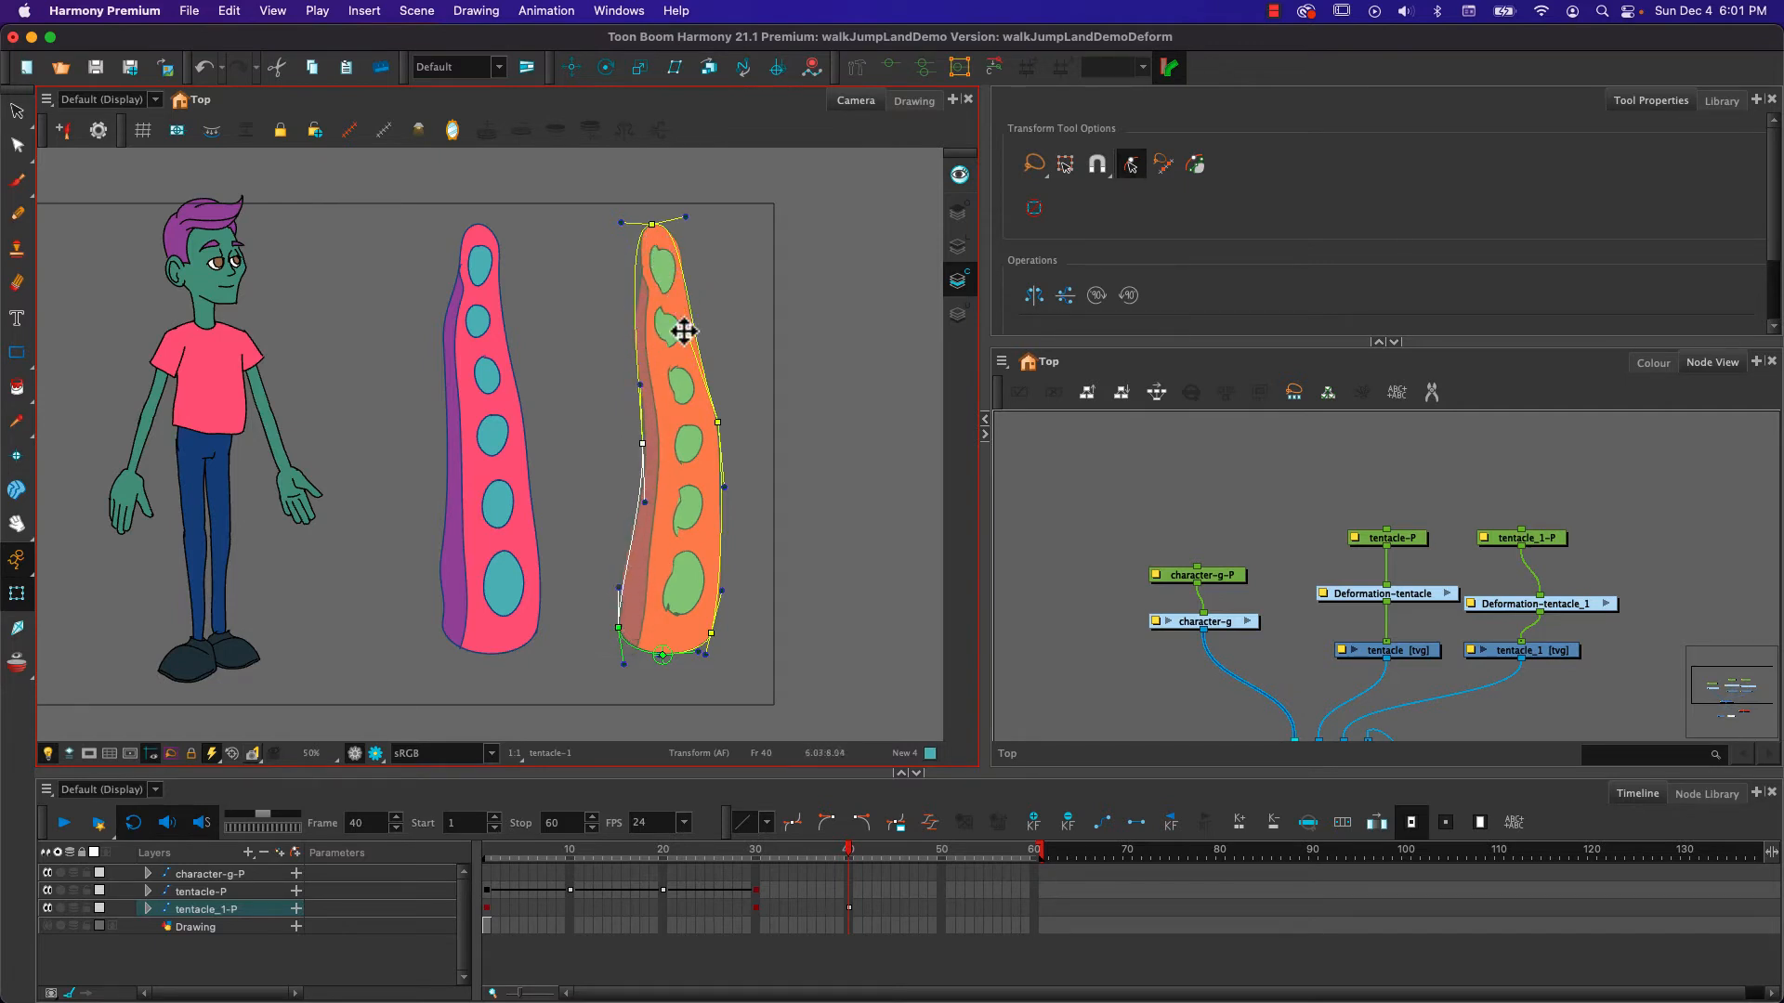
left_click_drag(685, 327, 699, 335)
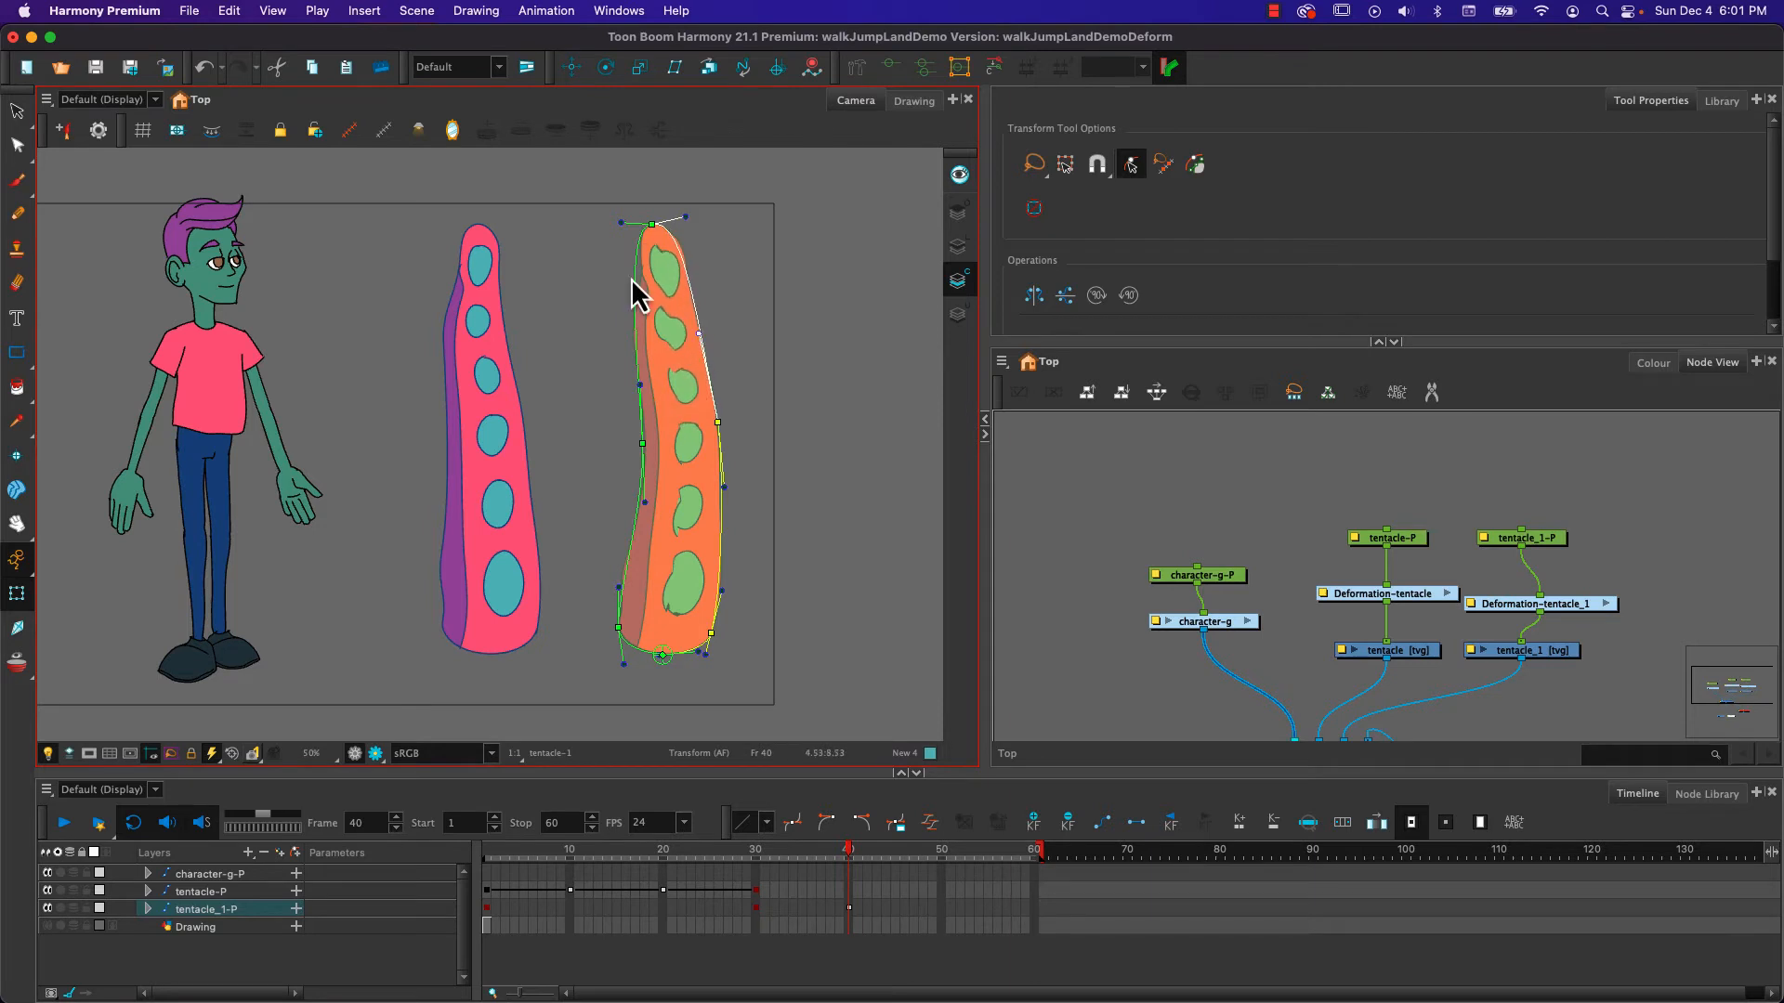
left_click_drag(639, 387, 649, 402)
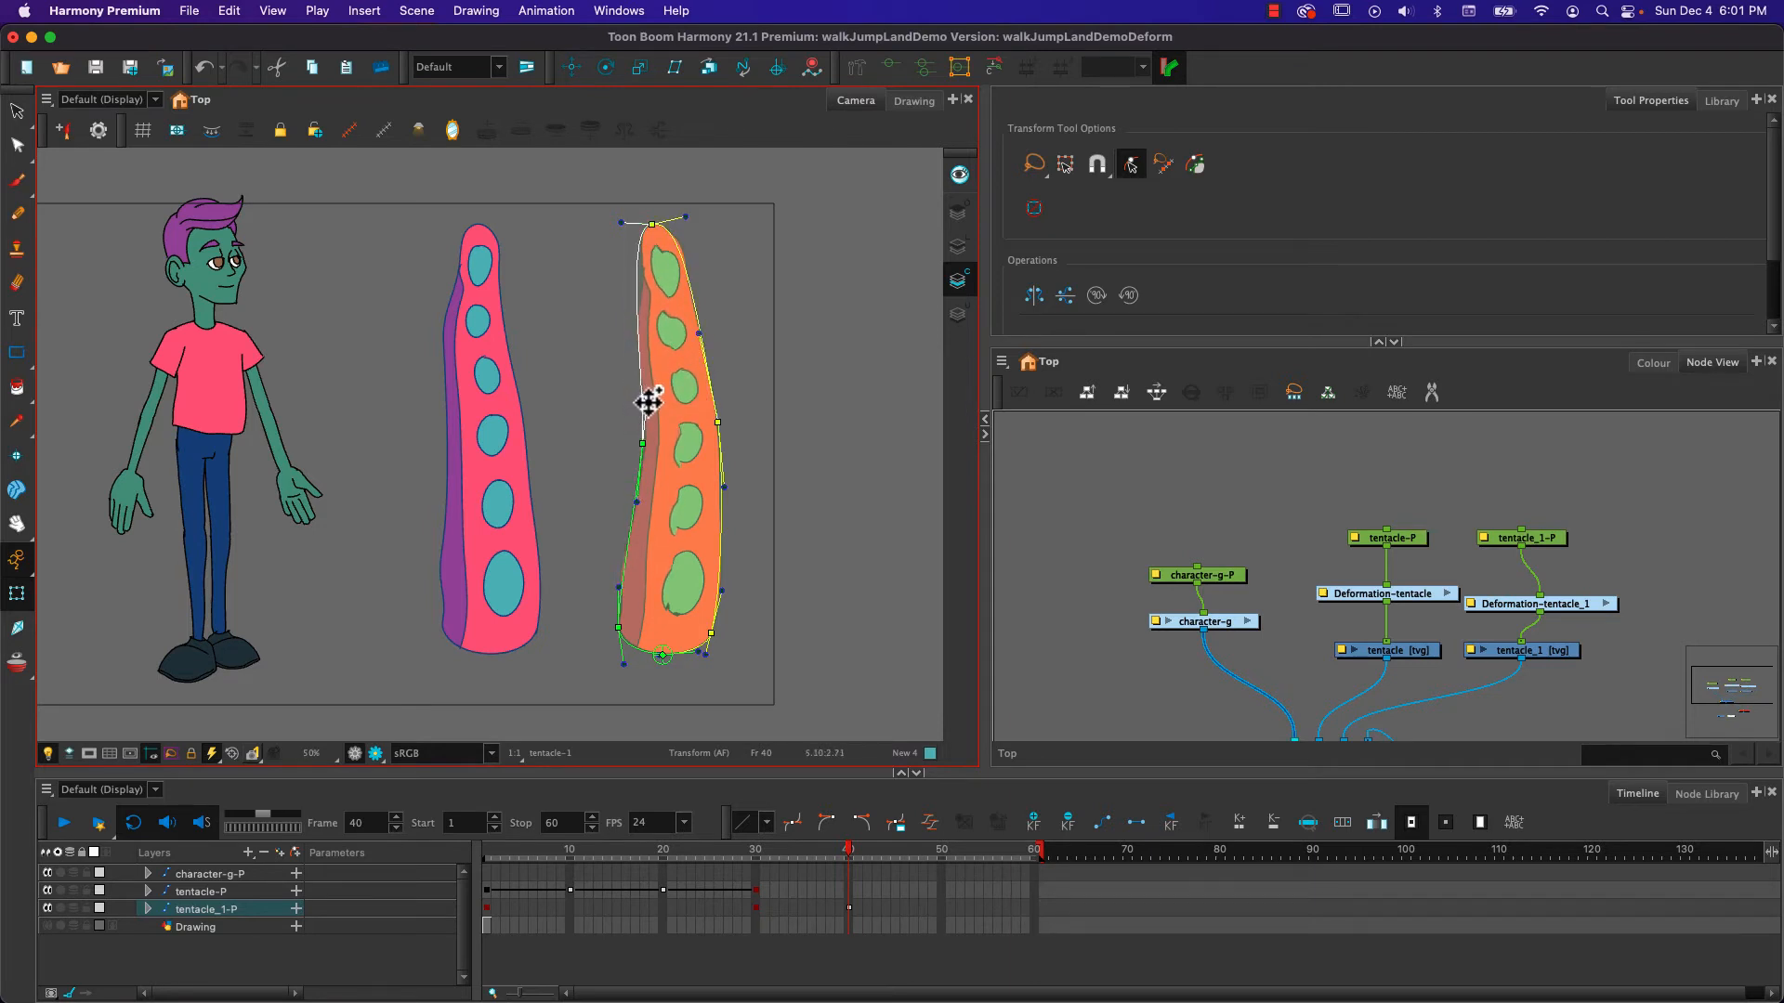
left_click_drag(653, 227, 668, 261)
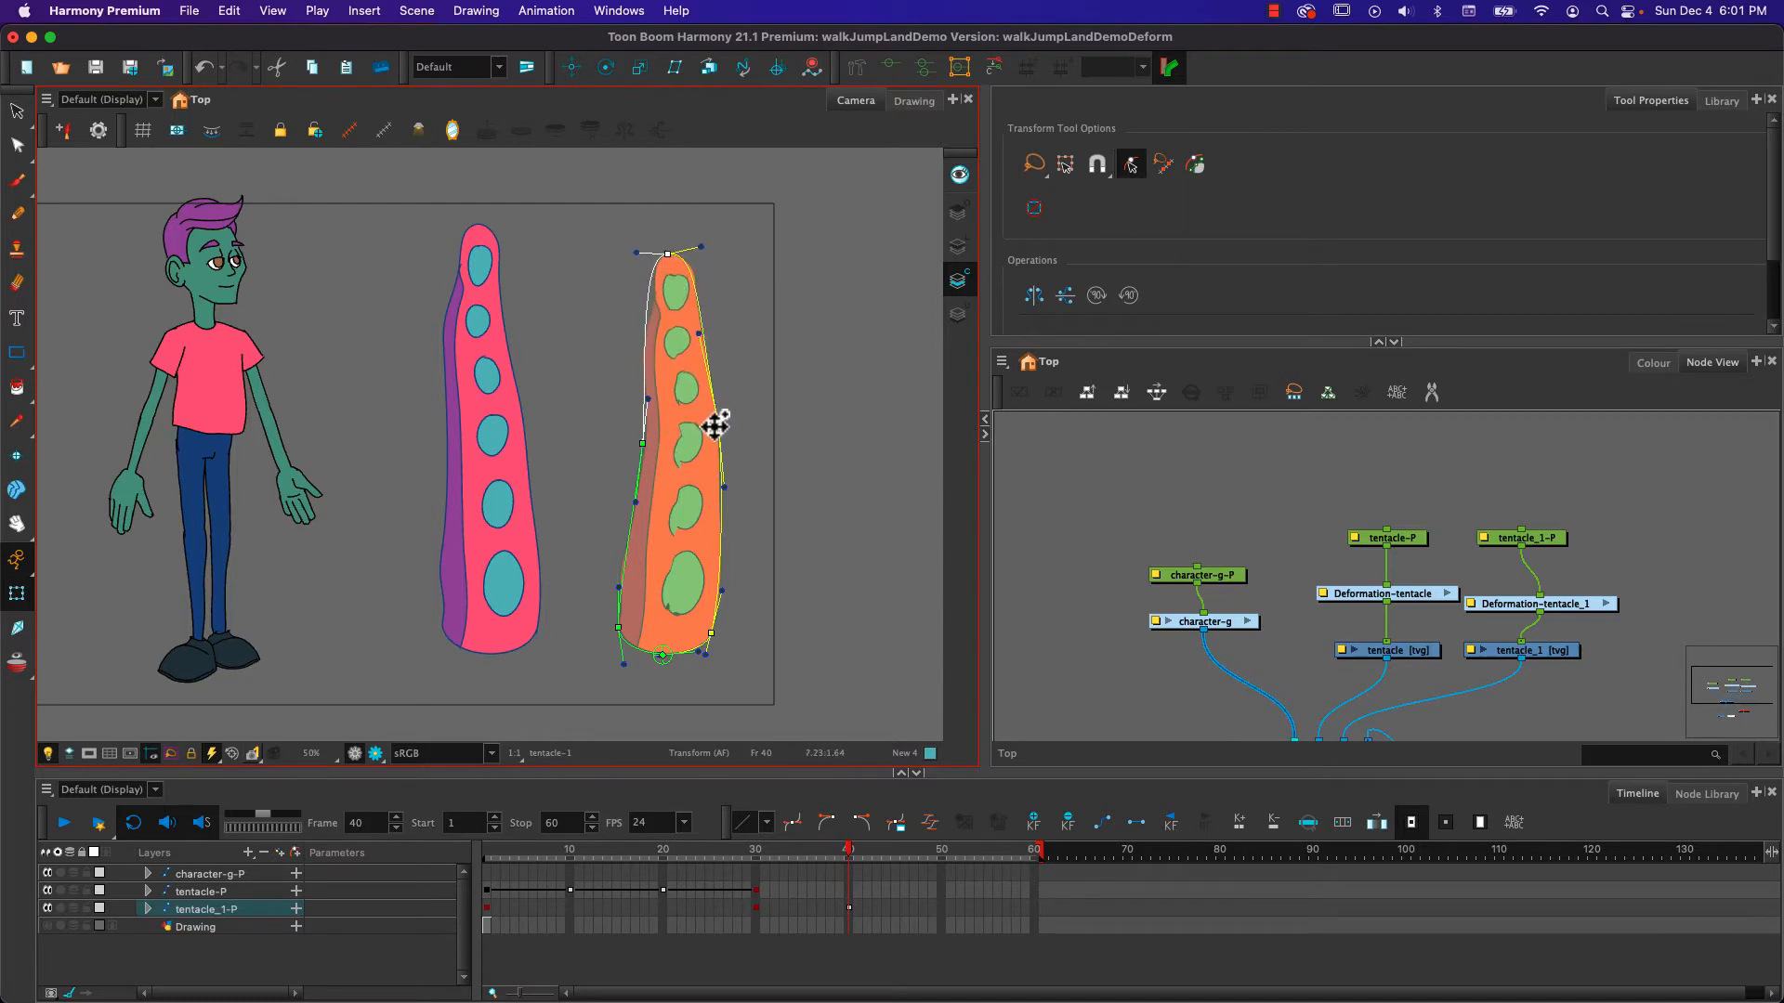
left_click_drag(717, 423, 717, 427)
left_click_drag(625, 589, 723, 592)
left_click_drag(726, 501, 734, 504)
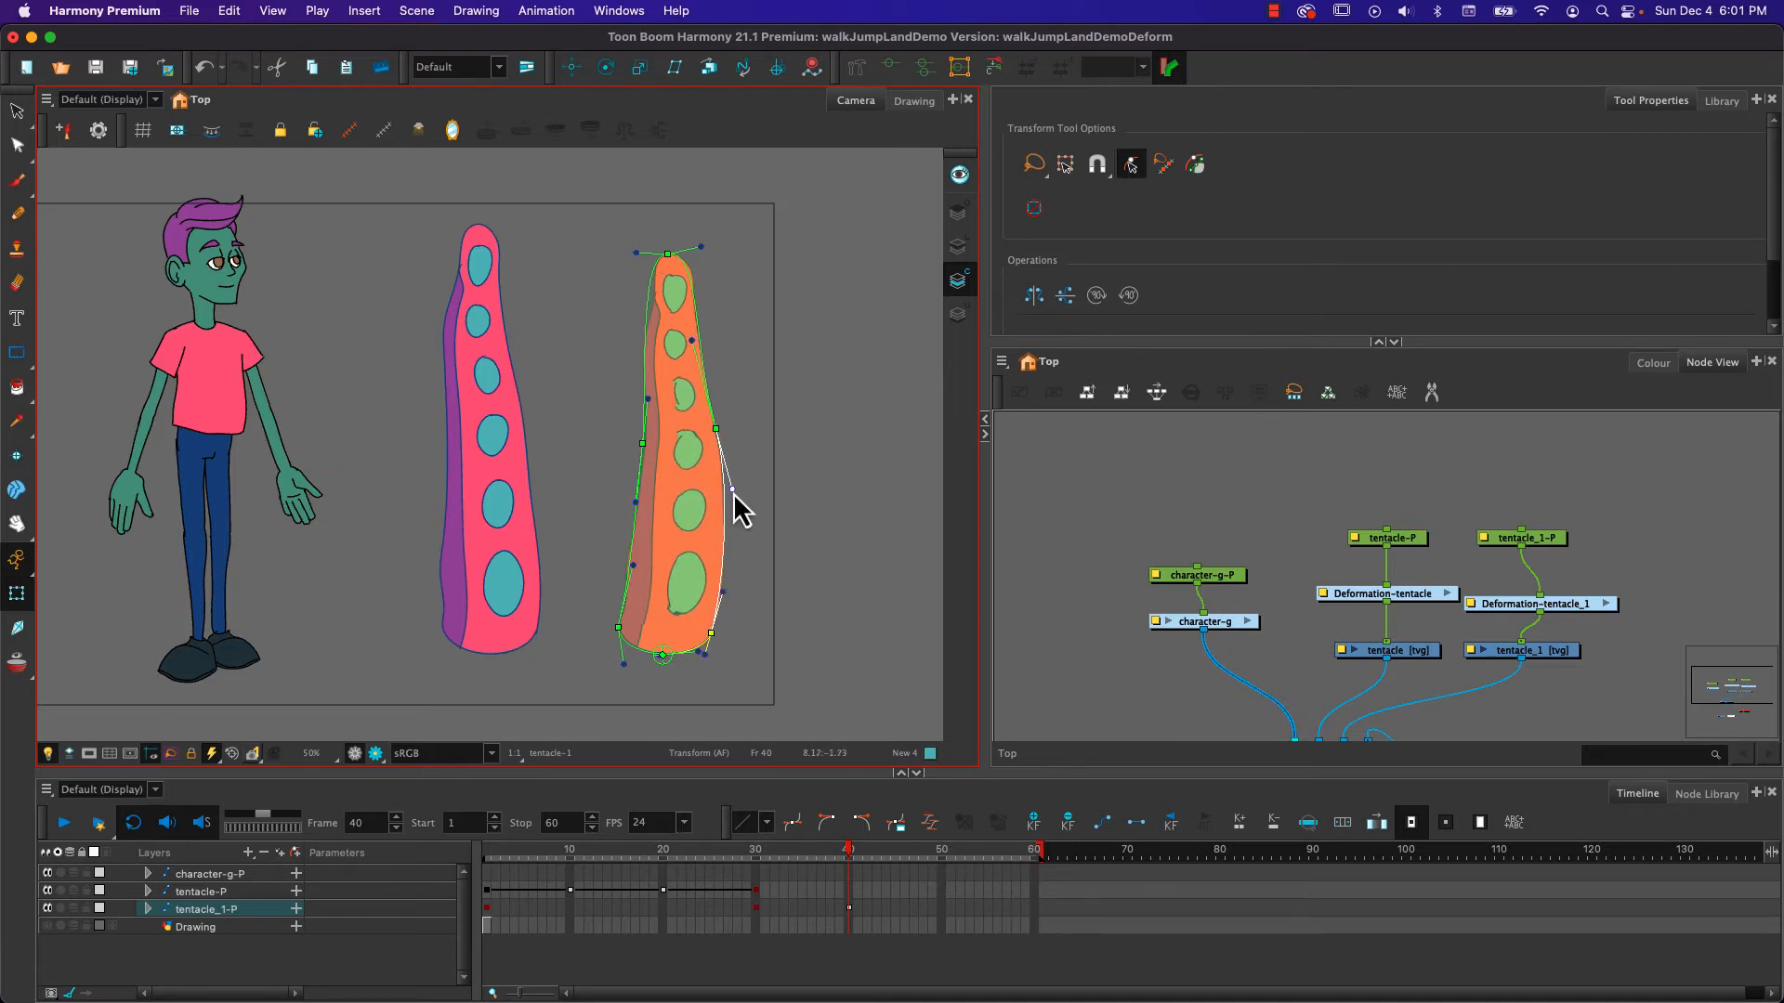
left_click(715, 428)
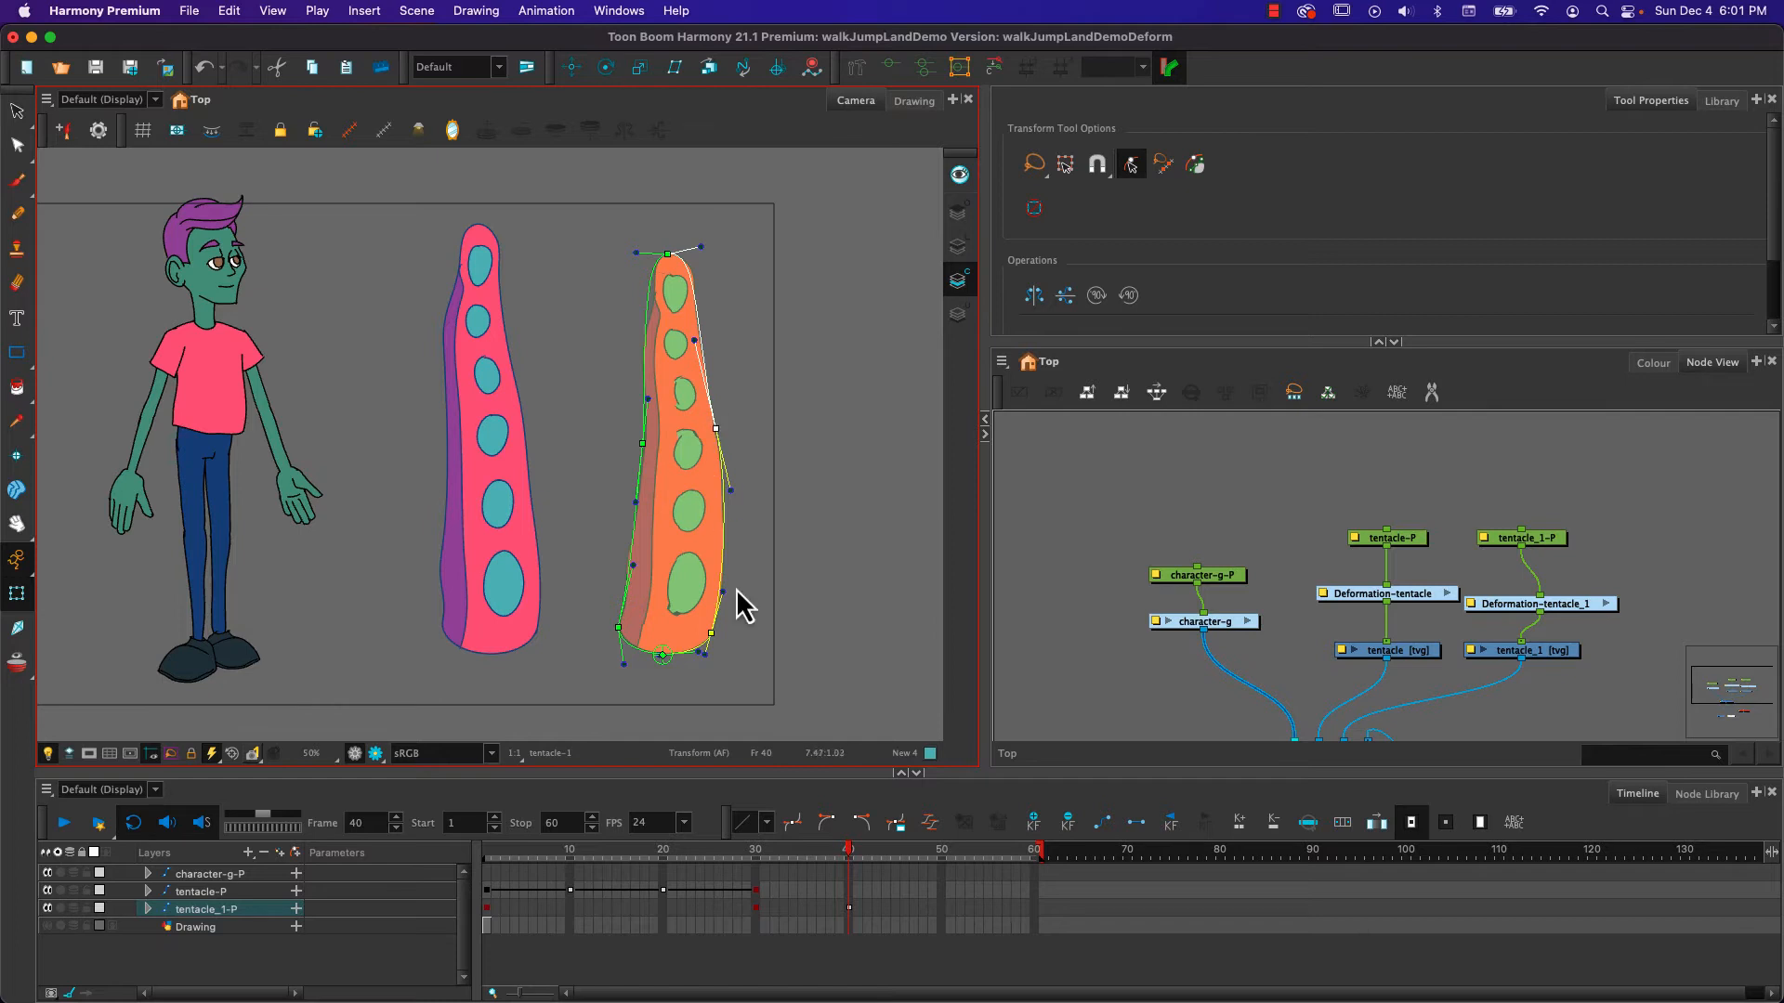
Make the tentacle_1-P keyframes interpolate from frame 30 to 40 and play back the animation from the start
left_click(848, 908)
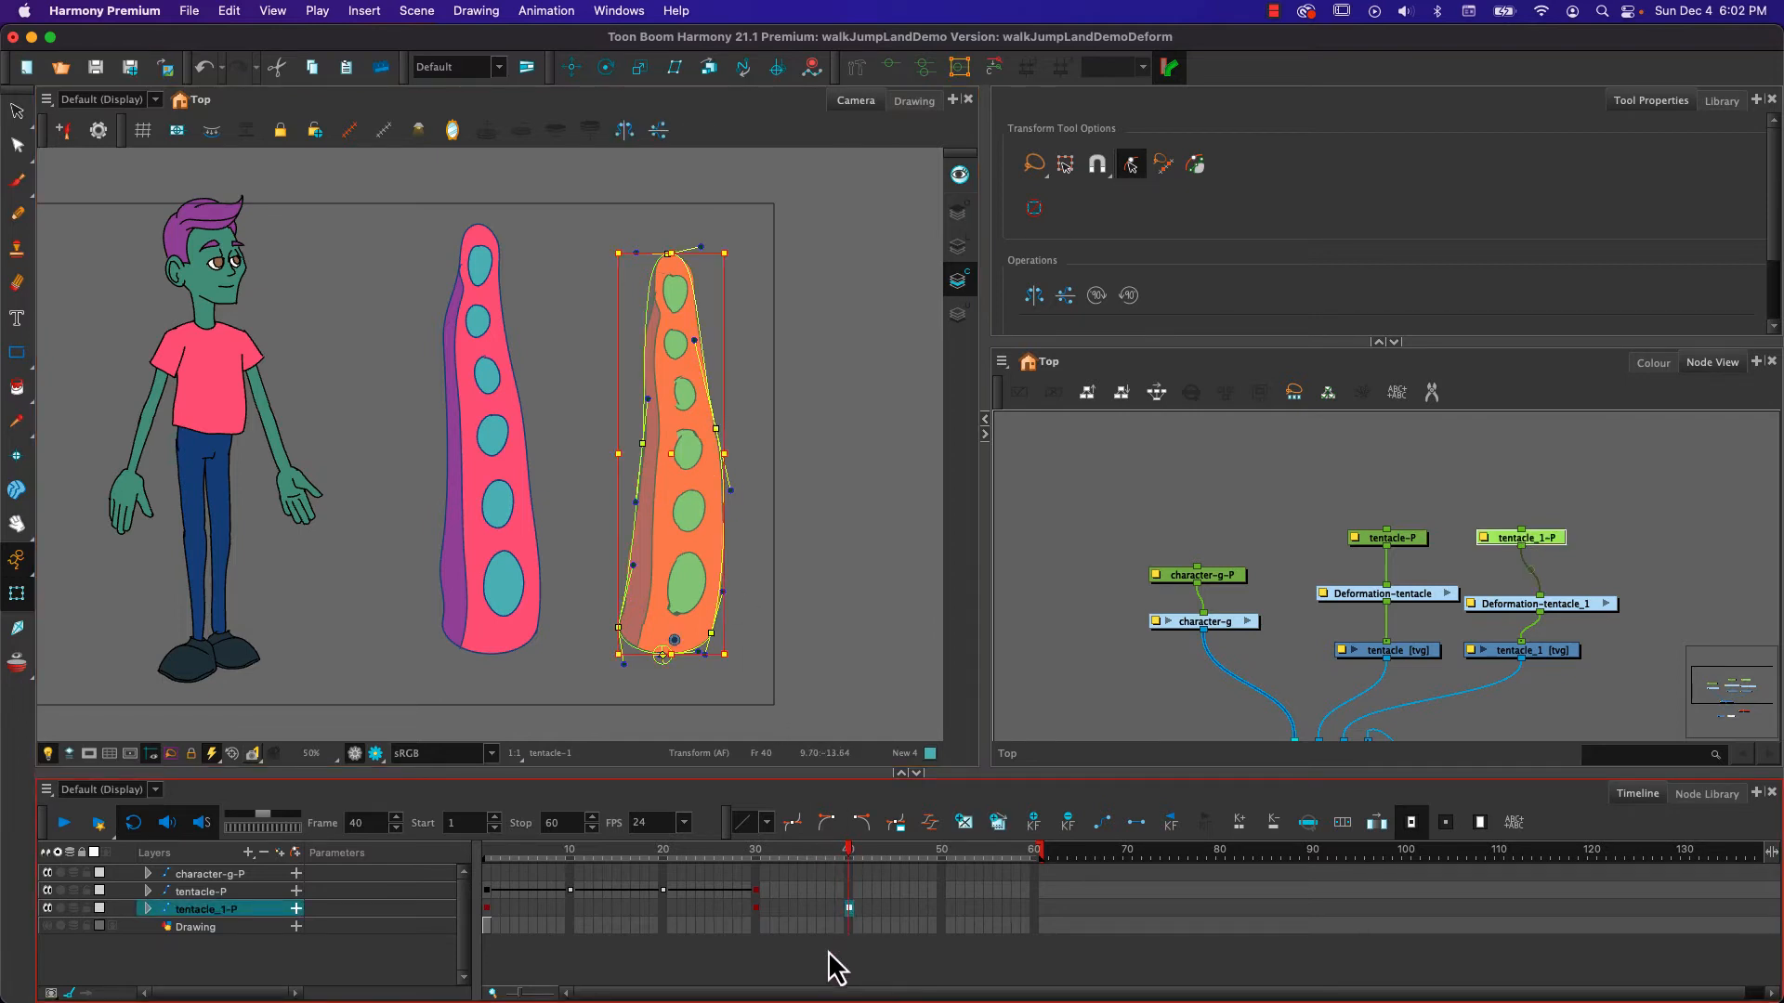
left_click(756, 909)
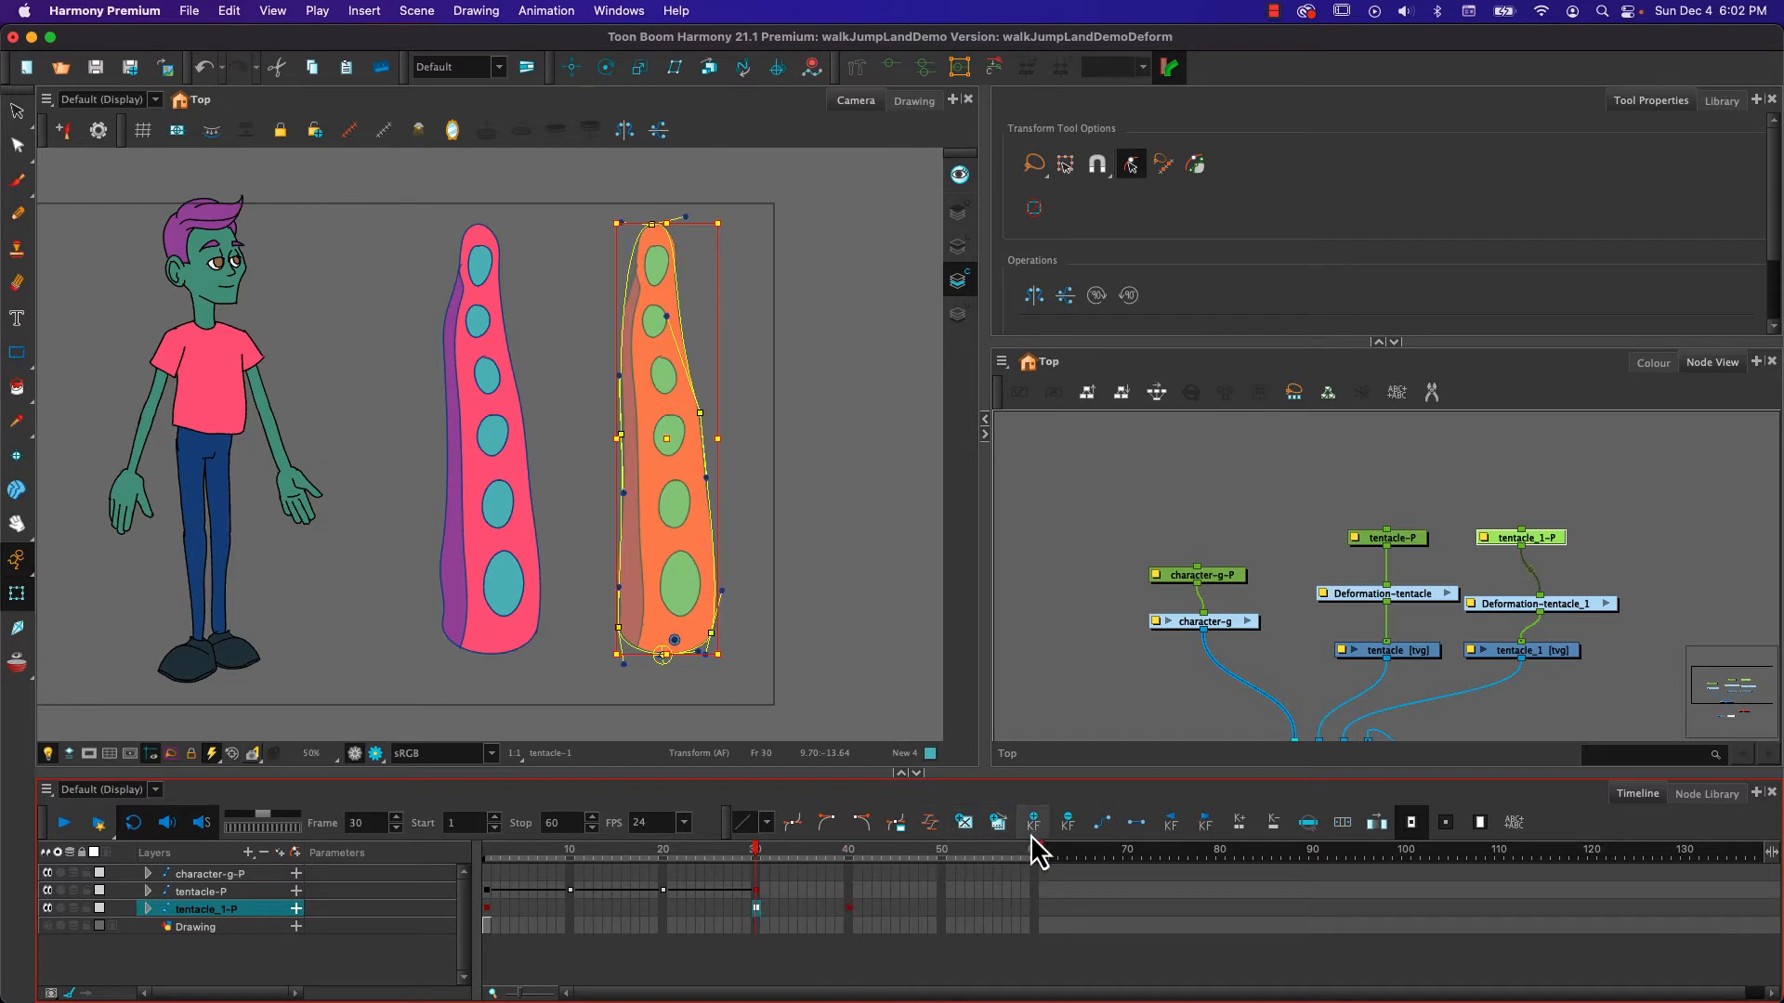
left_click_drag(757, 851, 176, 827)
left_click(63, 825)
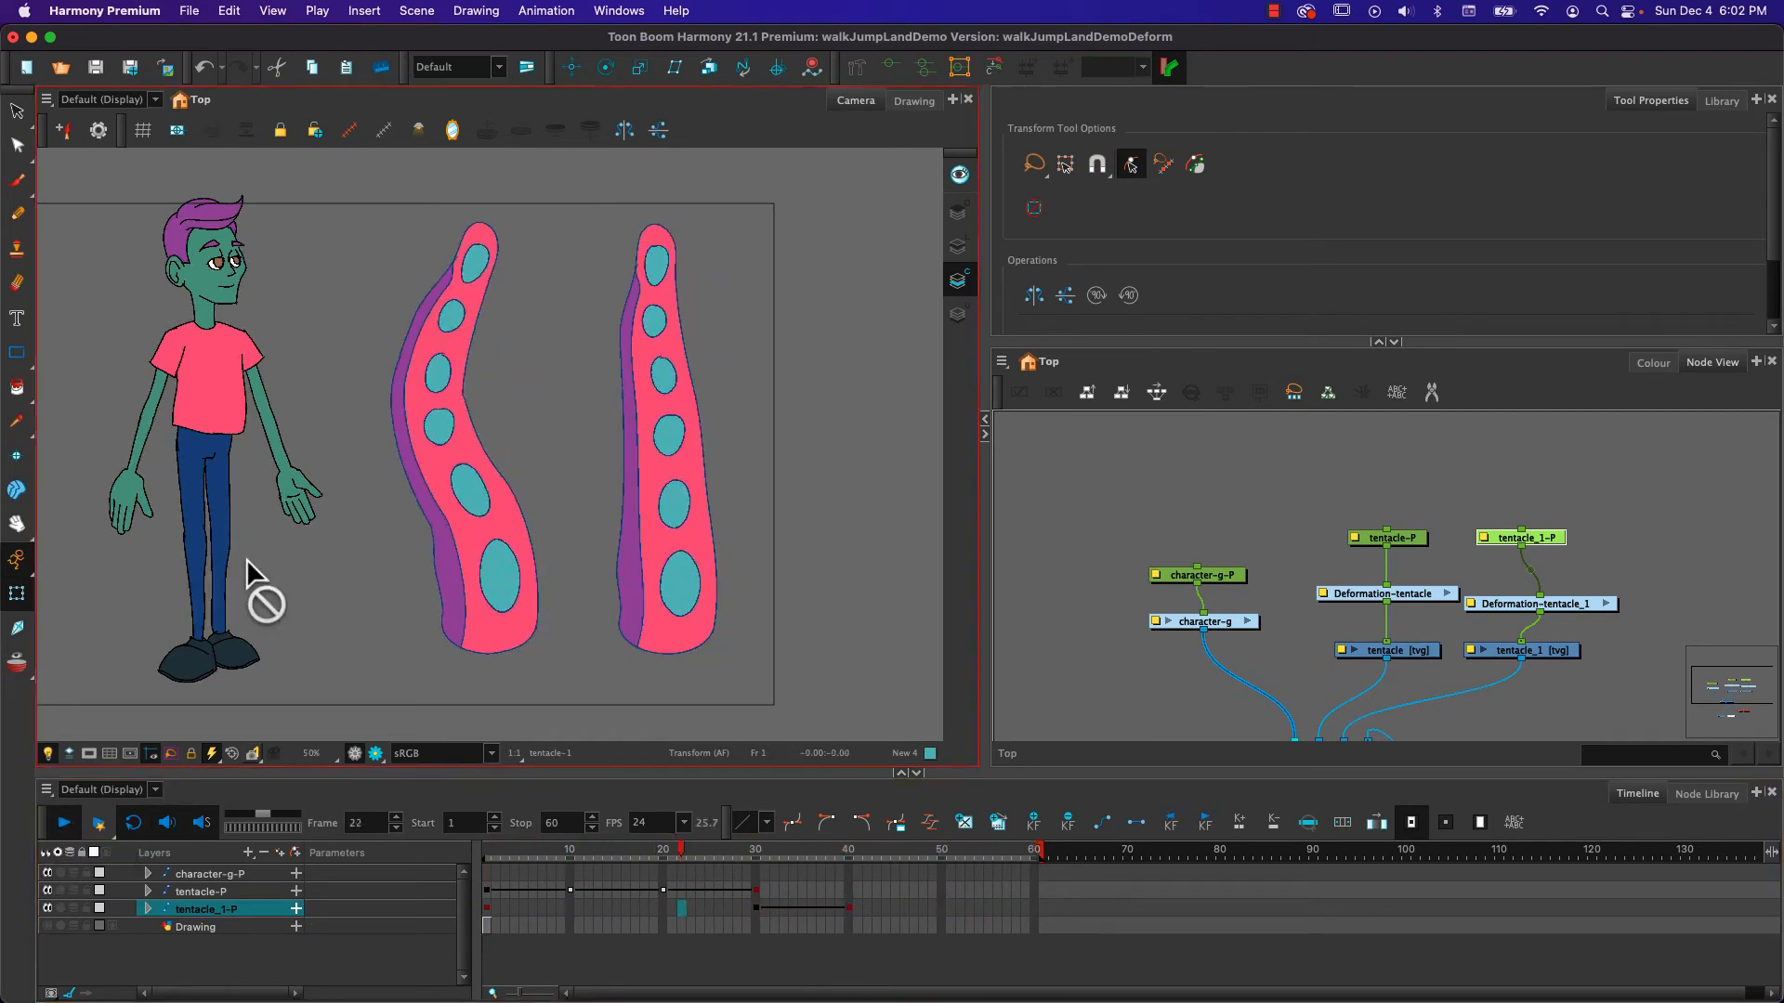
left_click(65, 823)
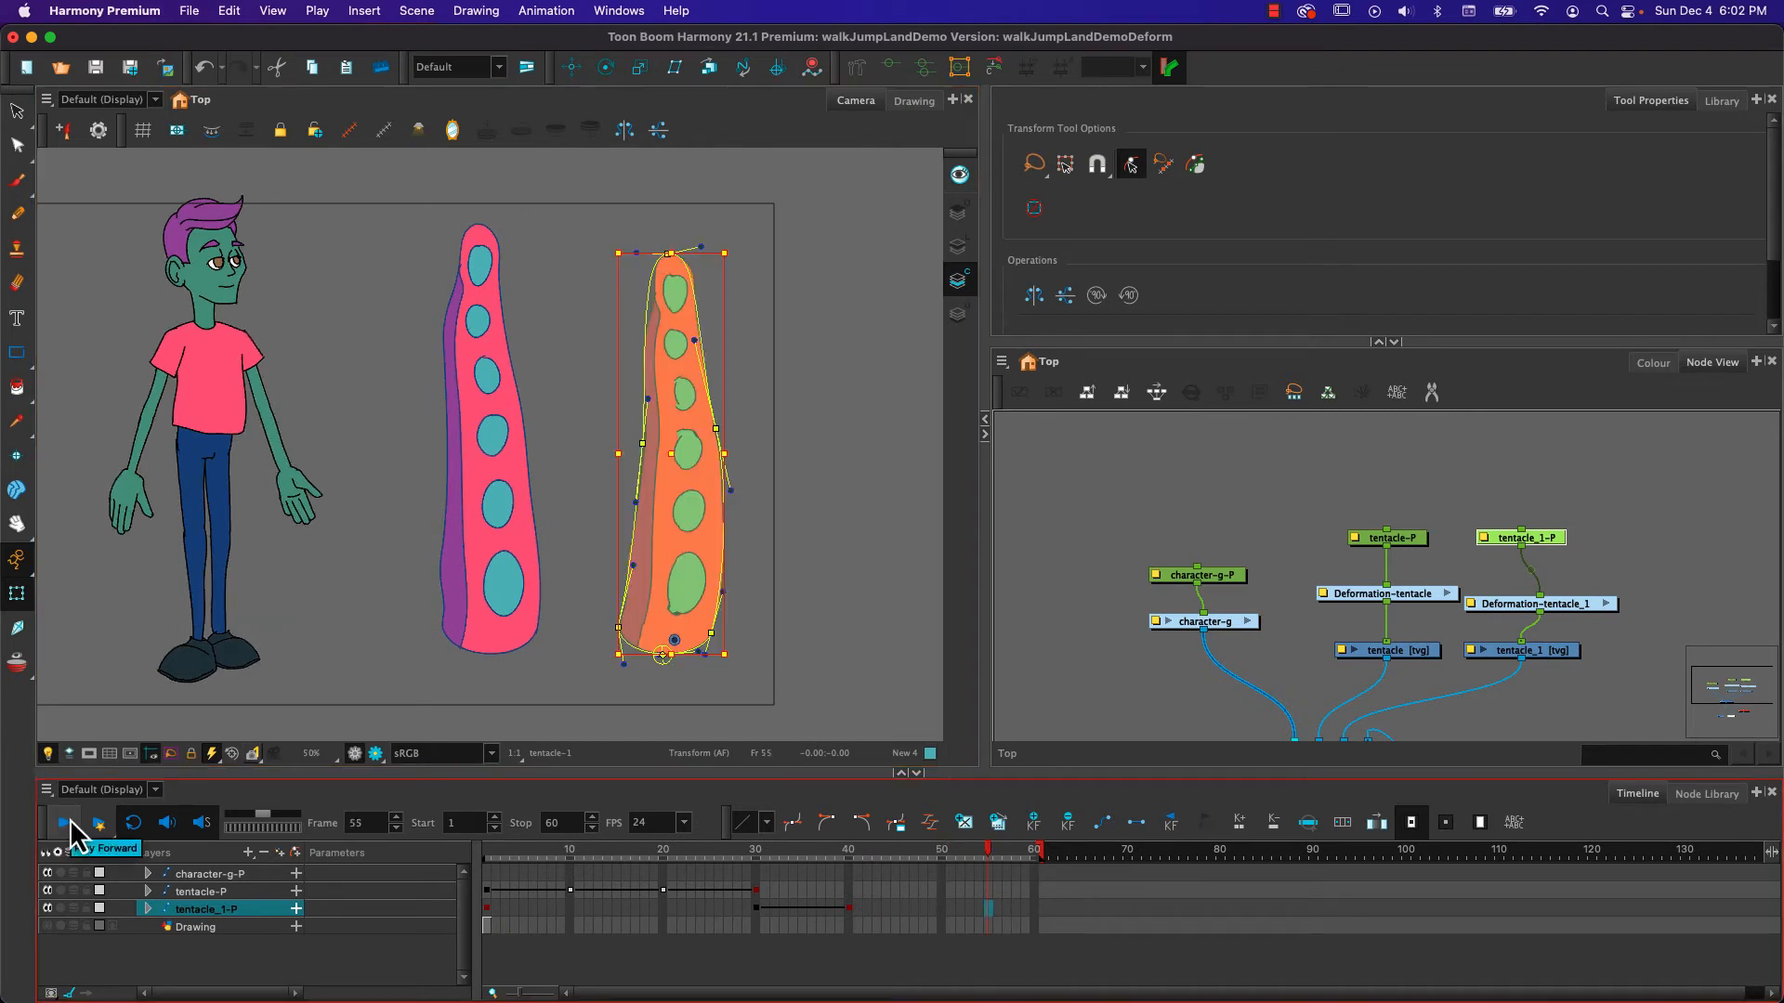
Select the left upper leg at frame 1 and activate the Rigging tool for it
left_click(189, 488)
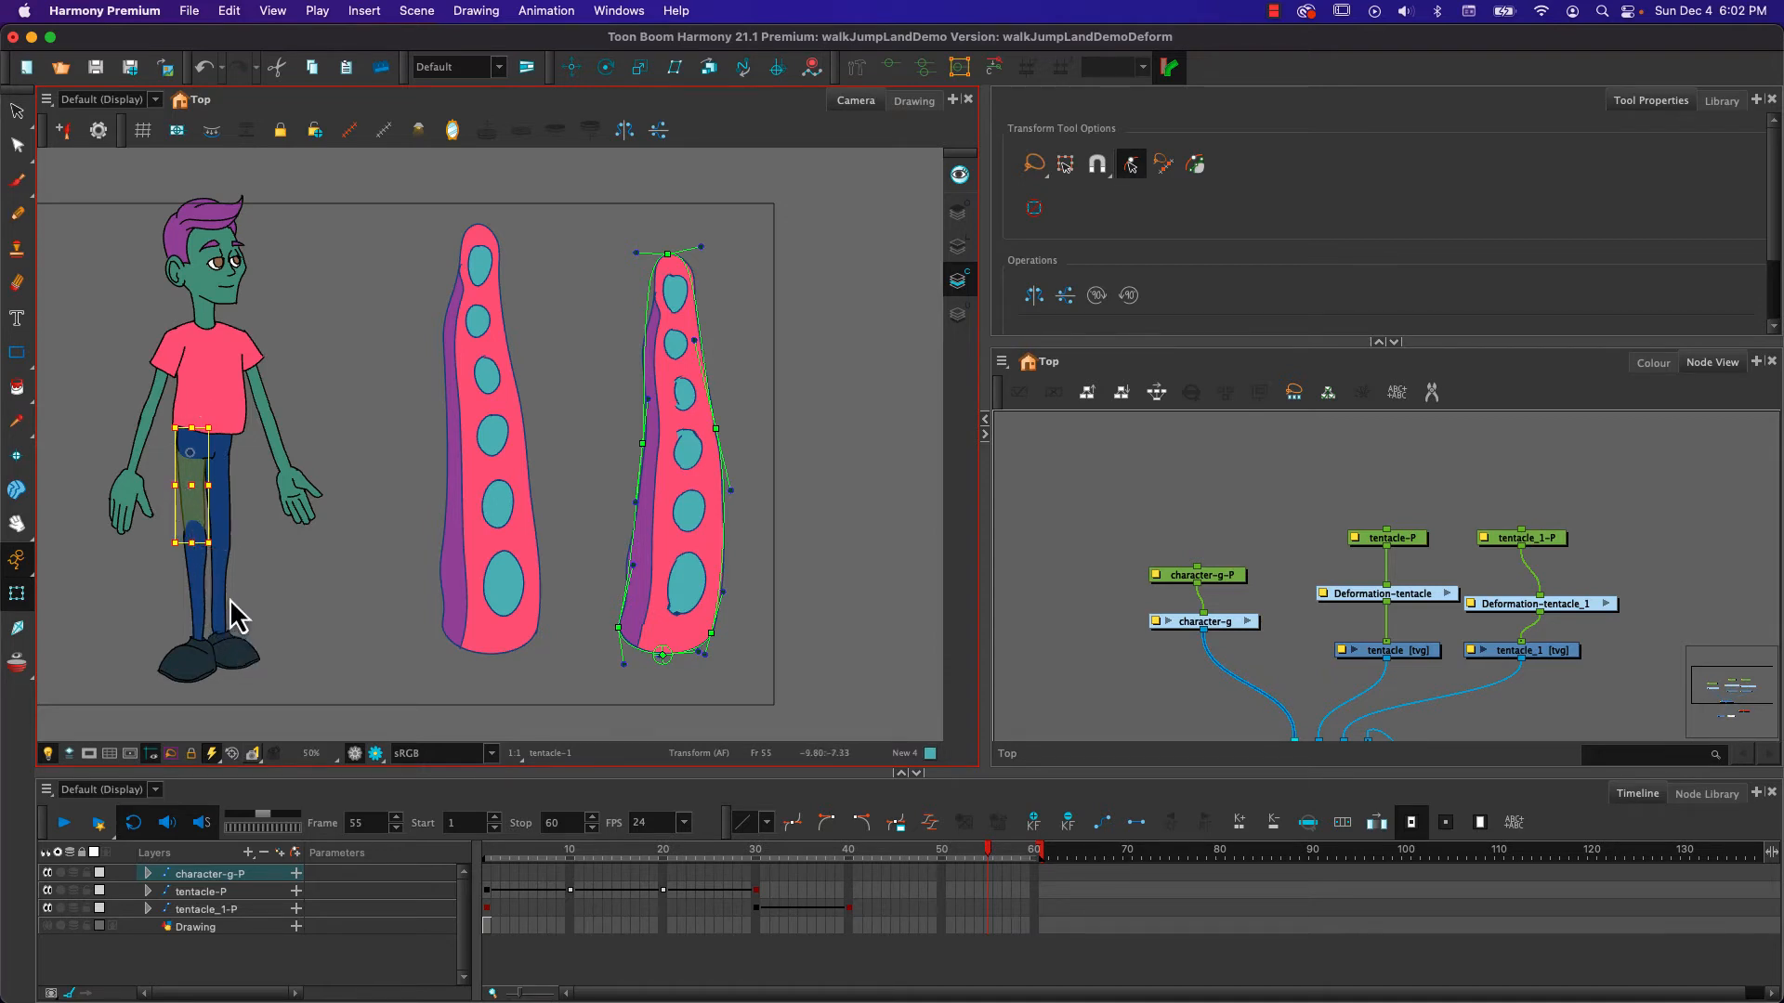
left_click(491, 864)
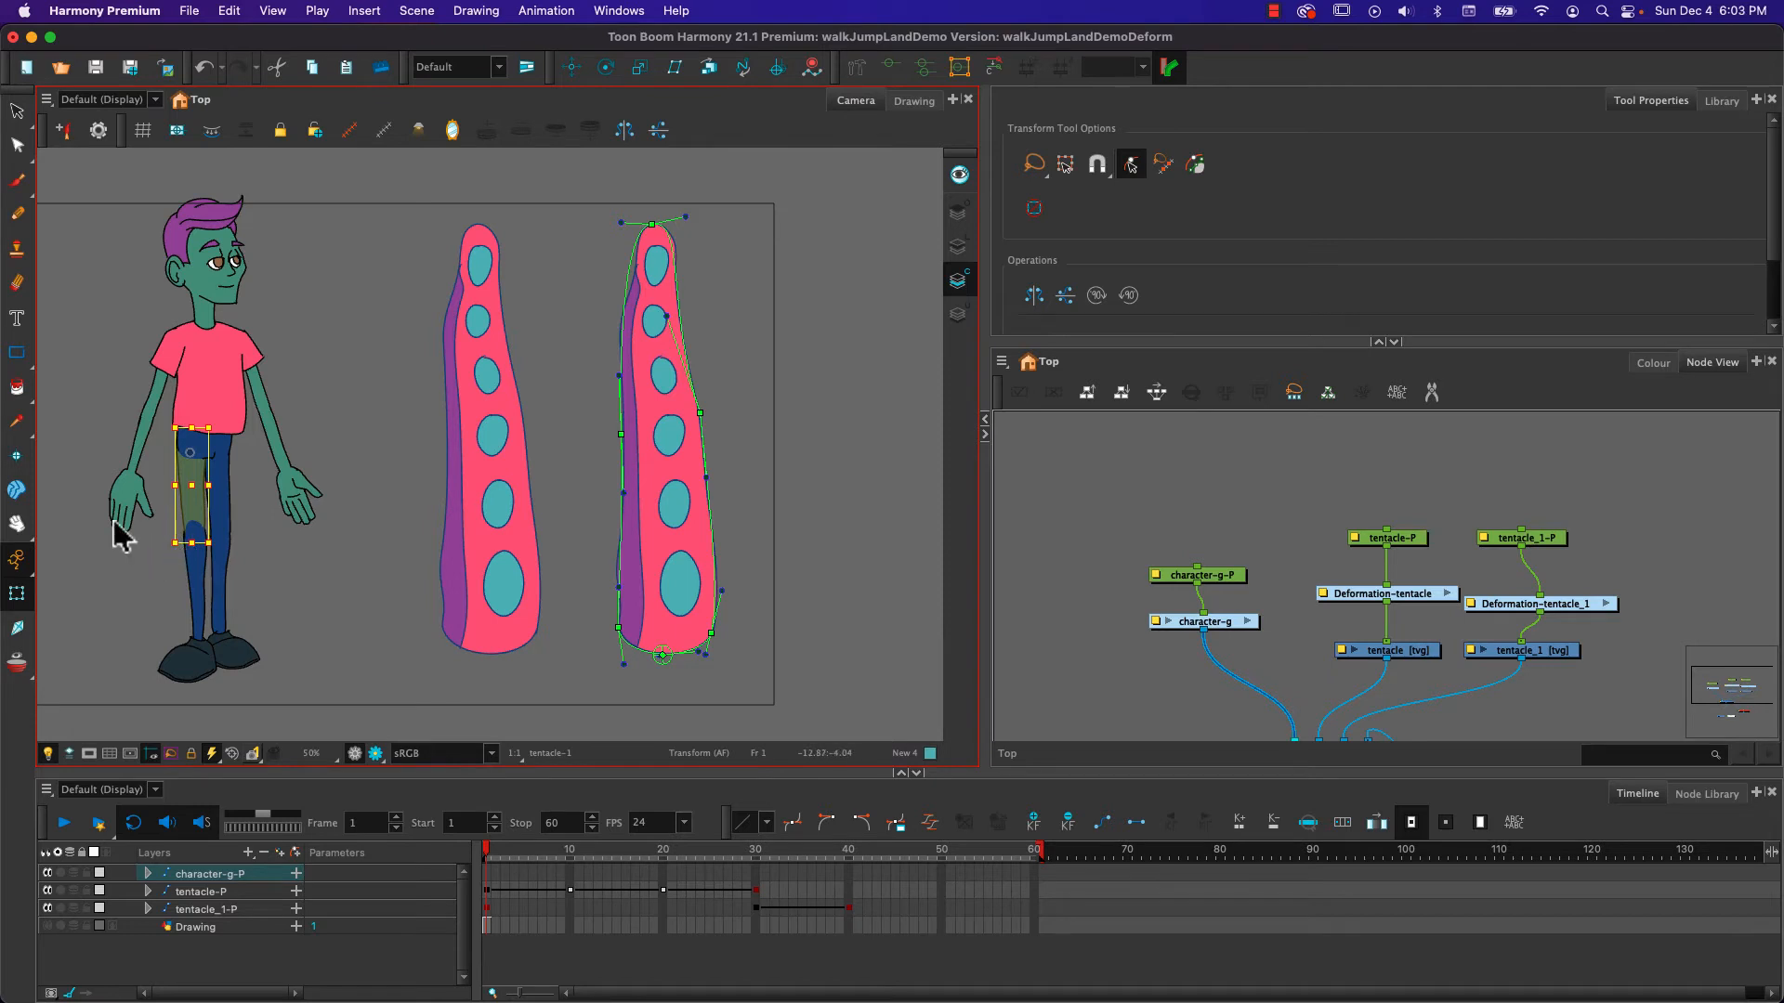
left_click(857, 67)
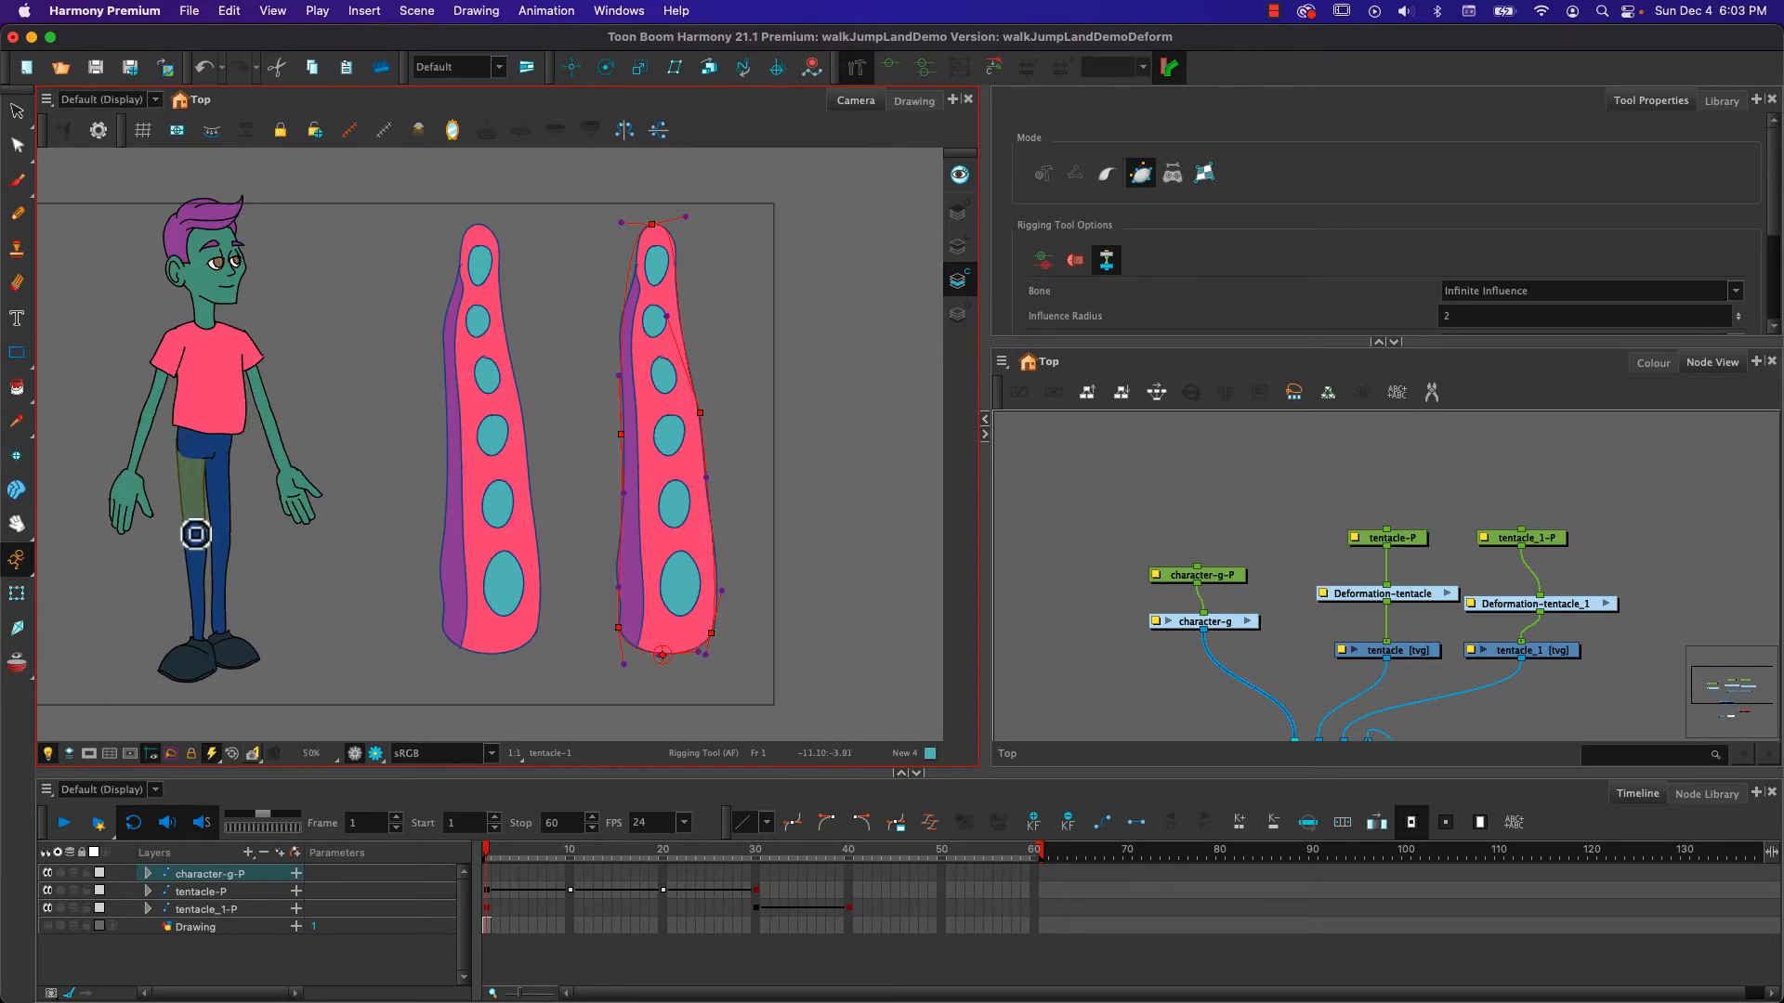
left_click(201, 546, "super")
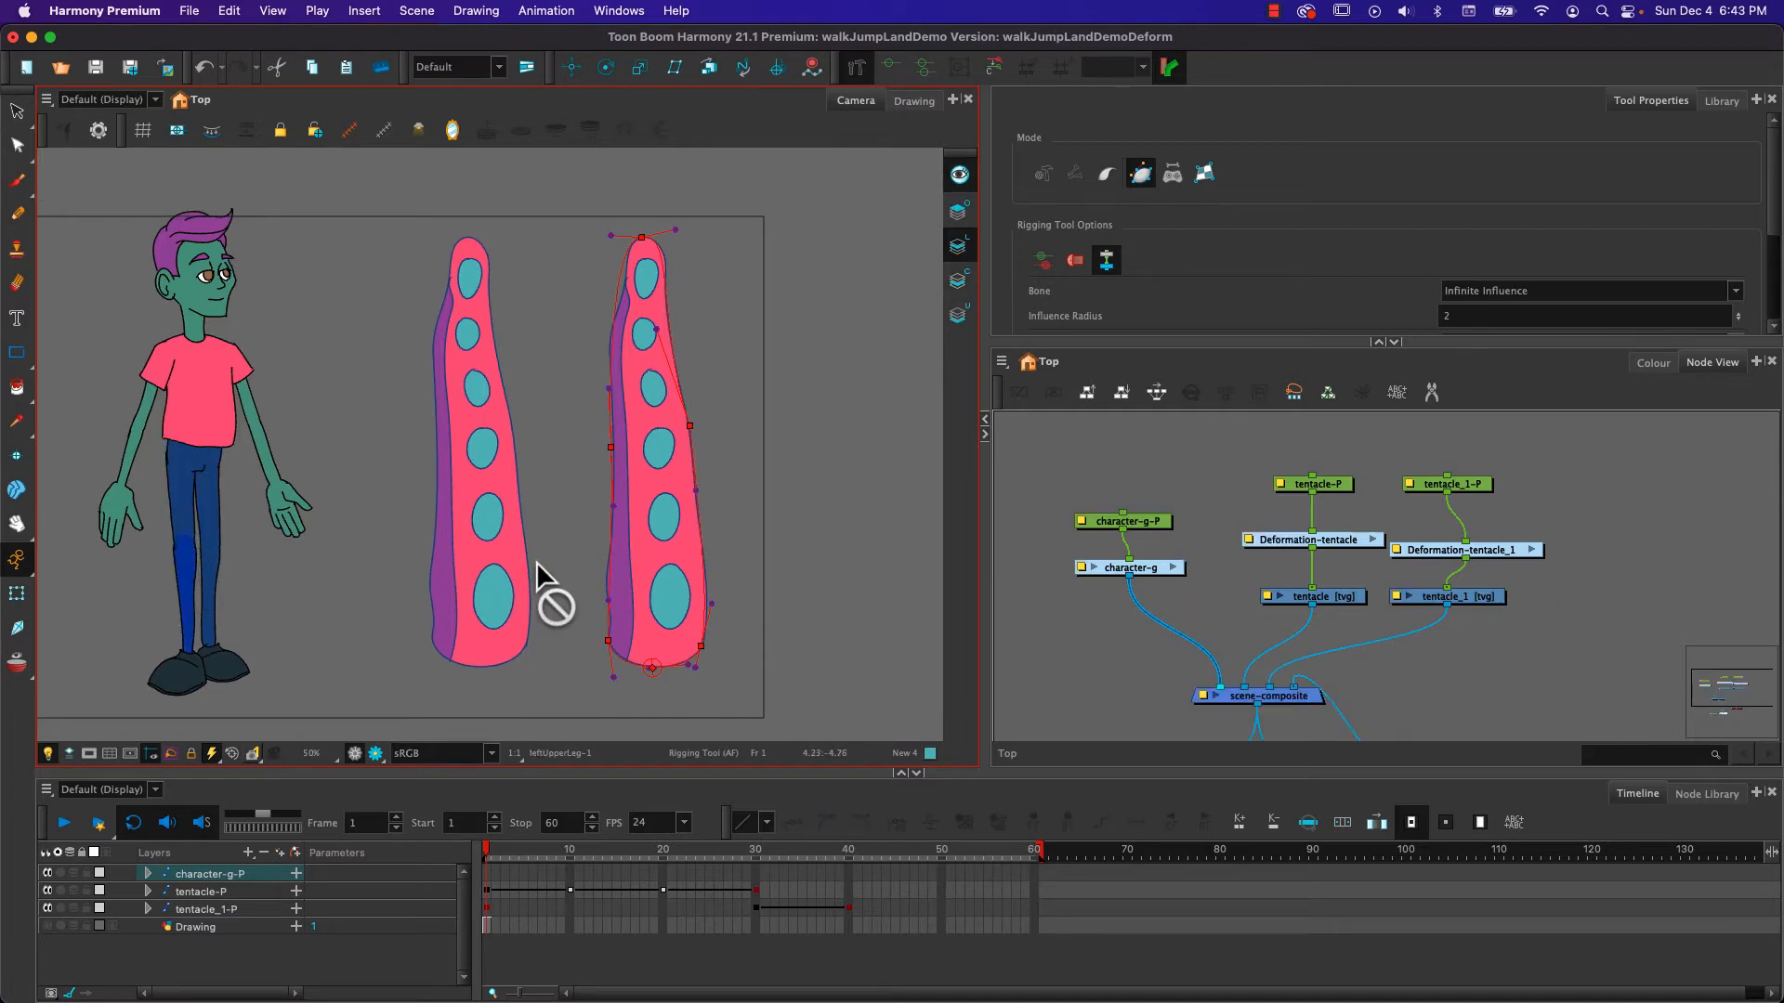
Inside the character-g group, disable the leftLowerLeg drawing node, switching the ap_2 node off and back on
left_click(1173, 567)
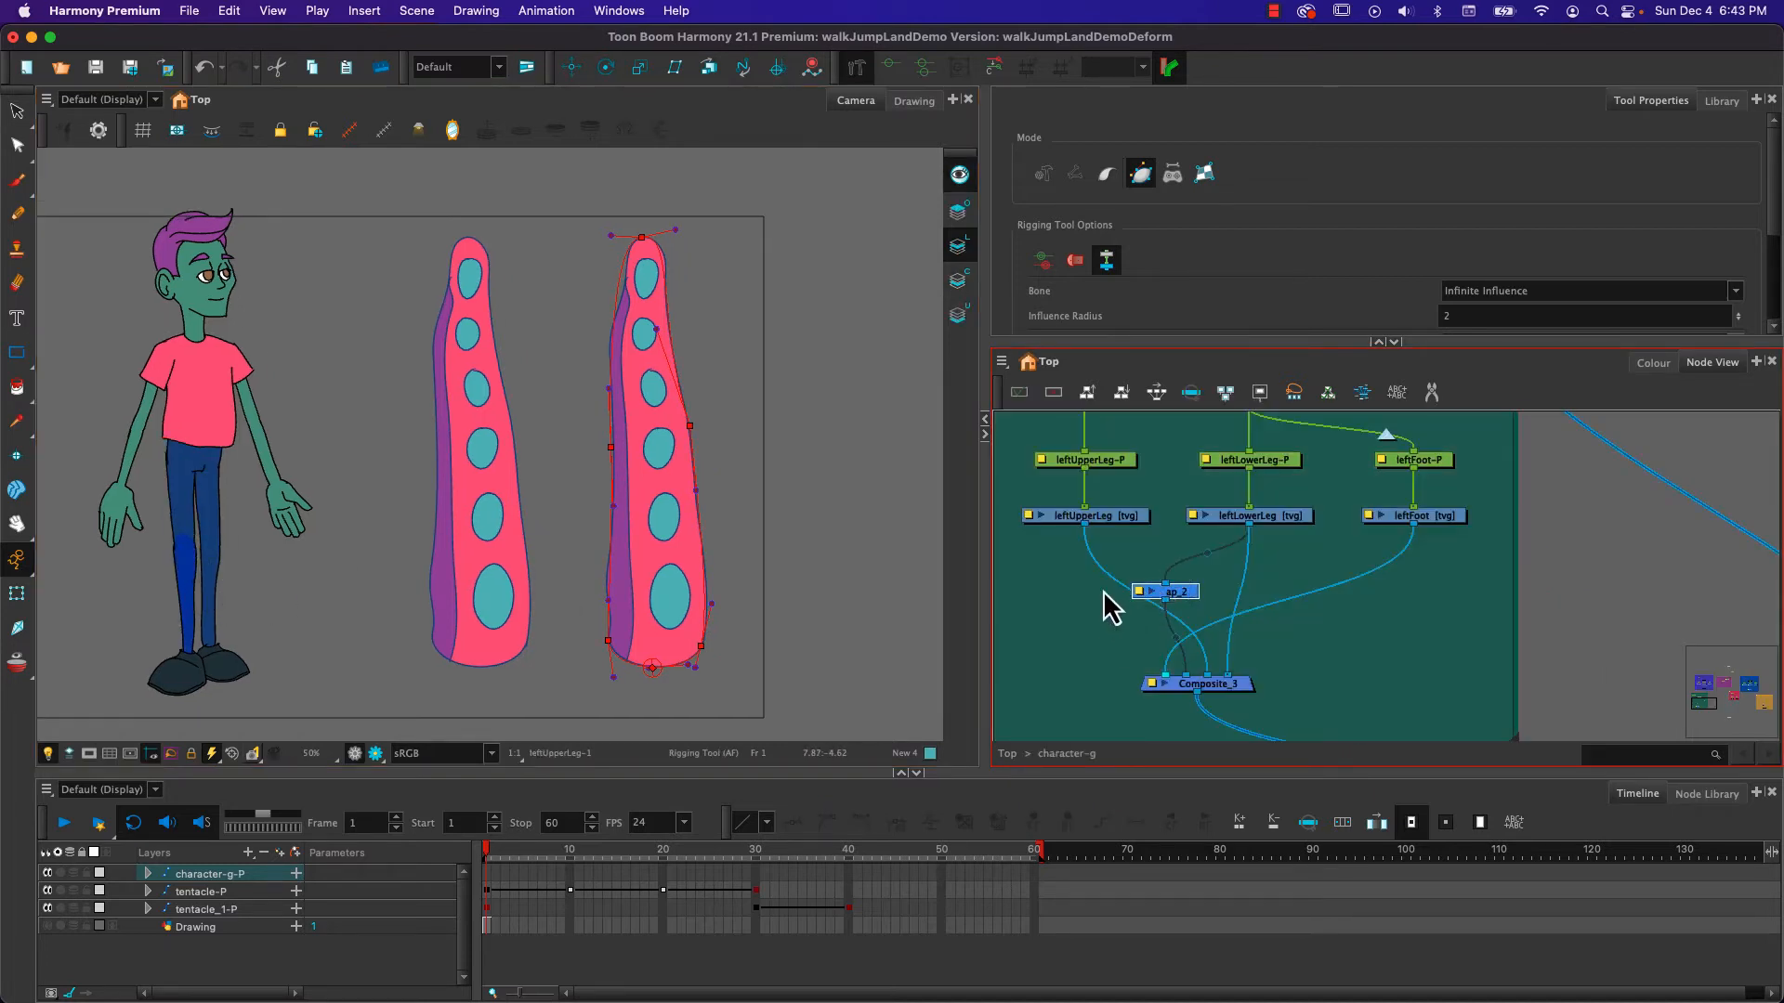
left_click(1050, 394)
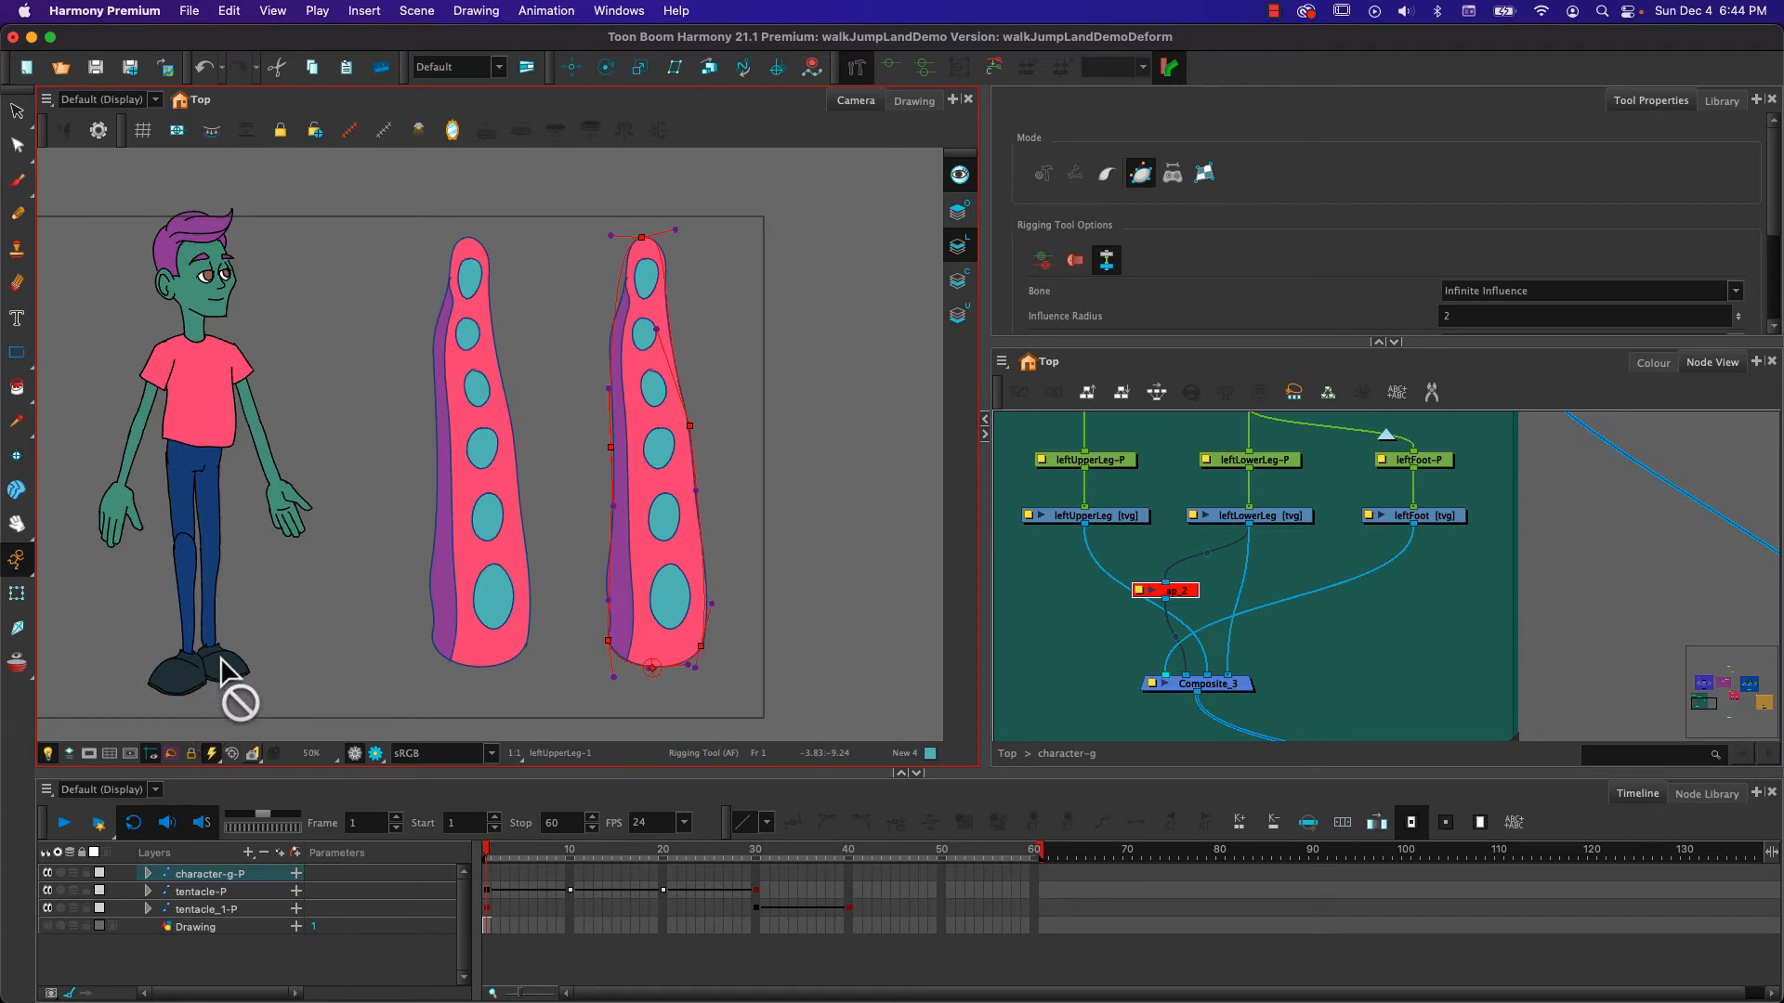
left_click(1230, 517)
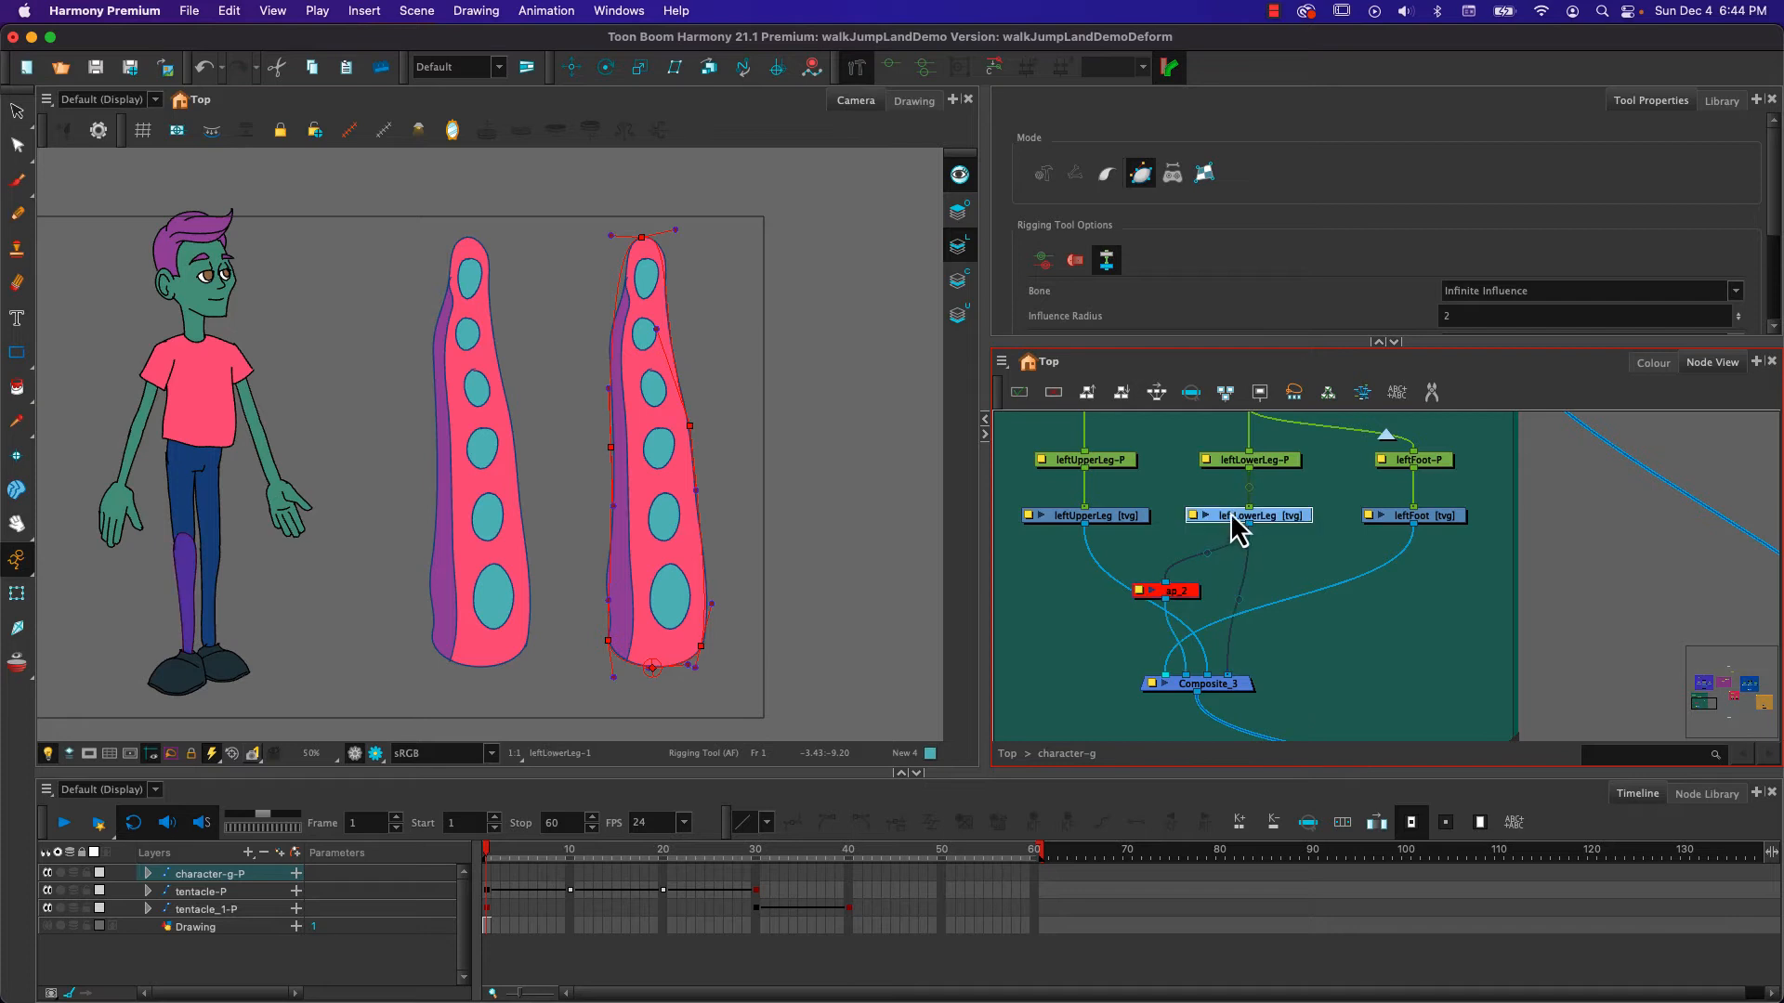
key("d")
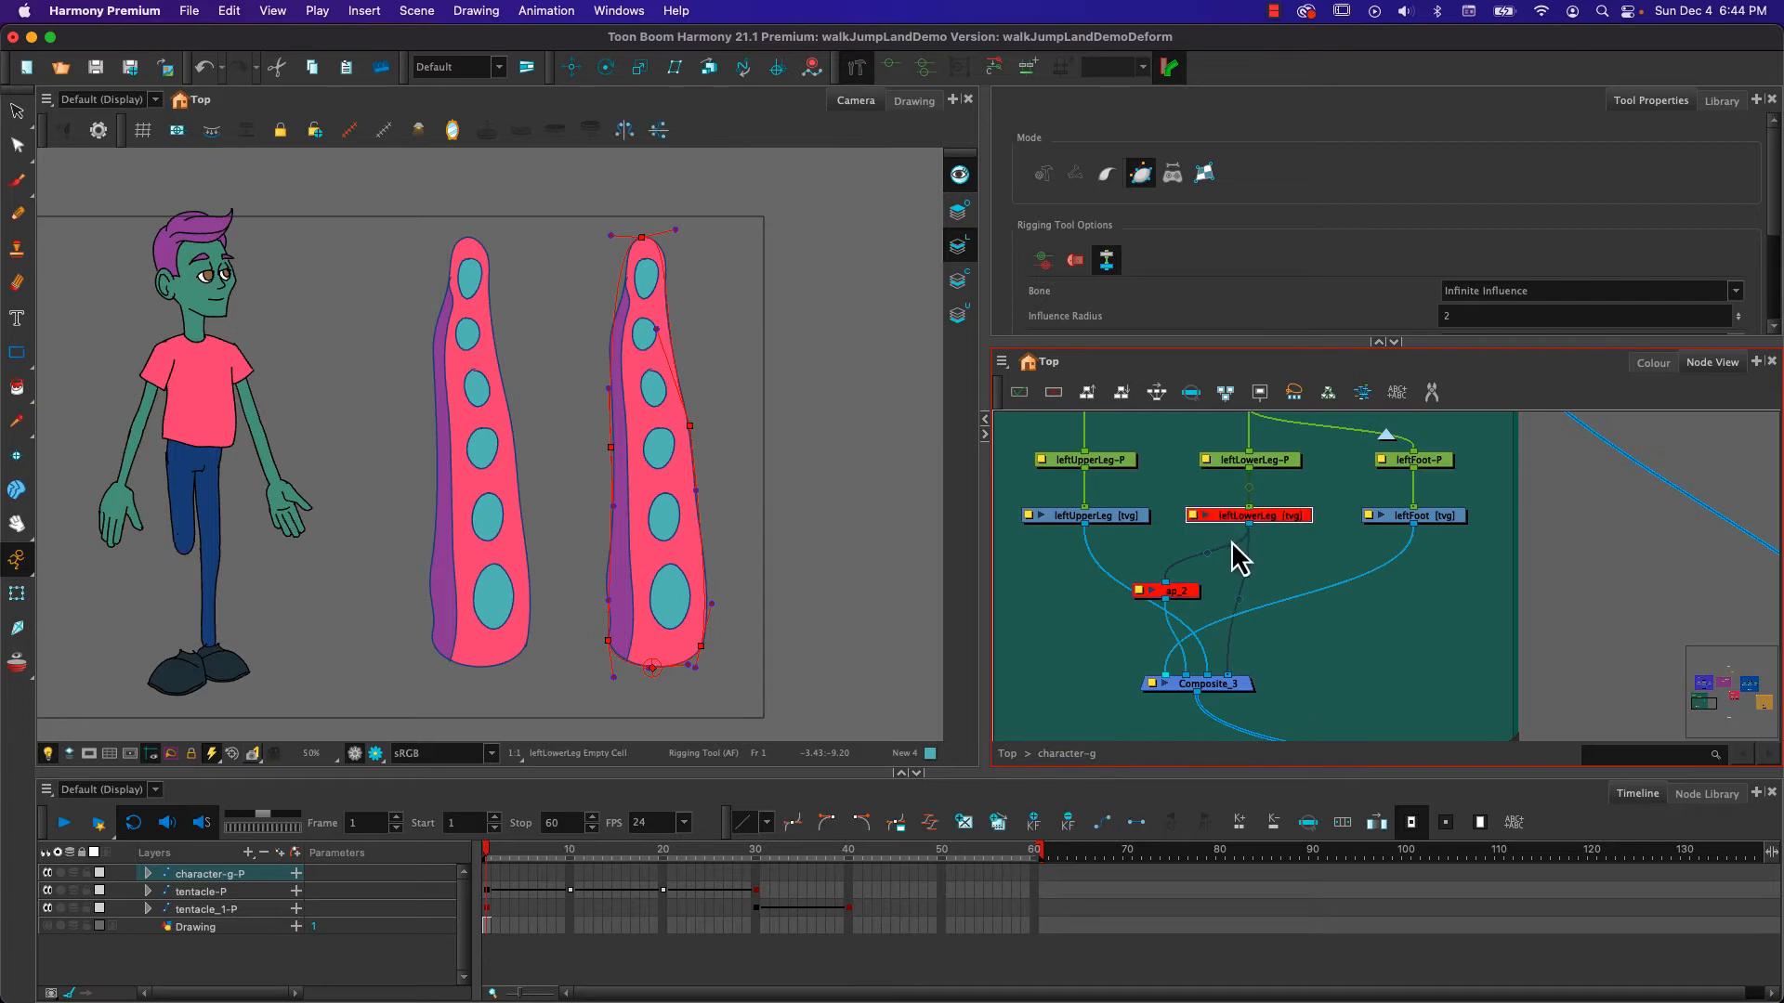
left_click(1178, 594)
key("d")
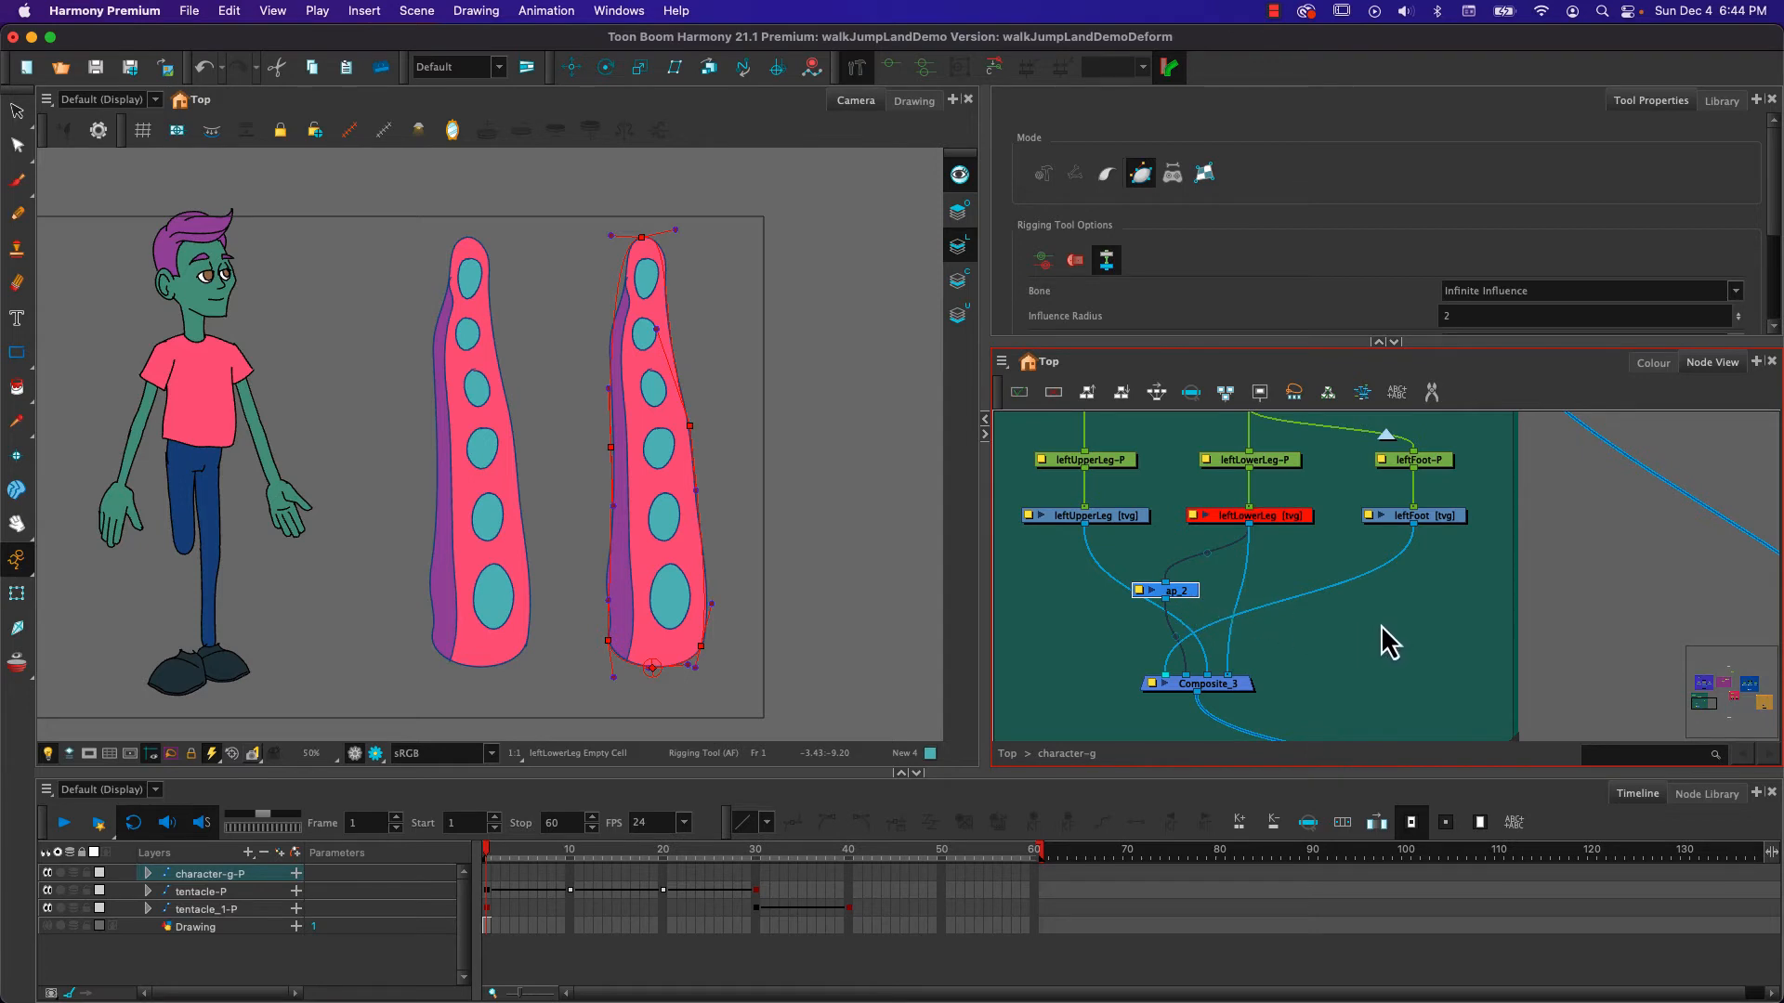
Find the hips drawing node in the character-g group and disable it
left_click_drag(1391, 638, 966, 409)
left_click_drag(1265, 526, 1367, 801)
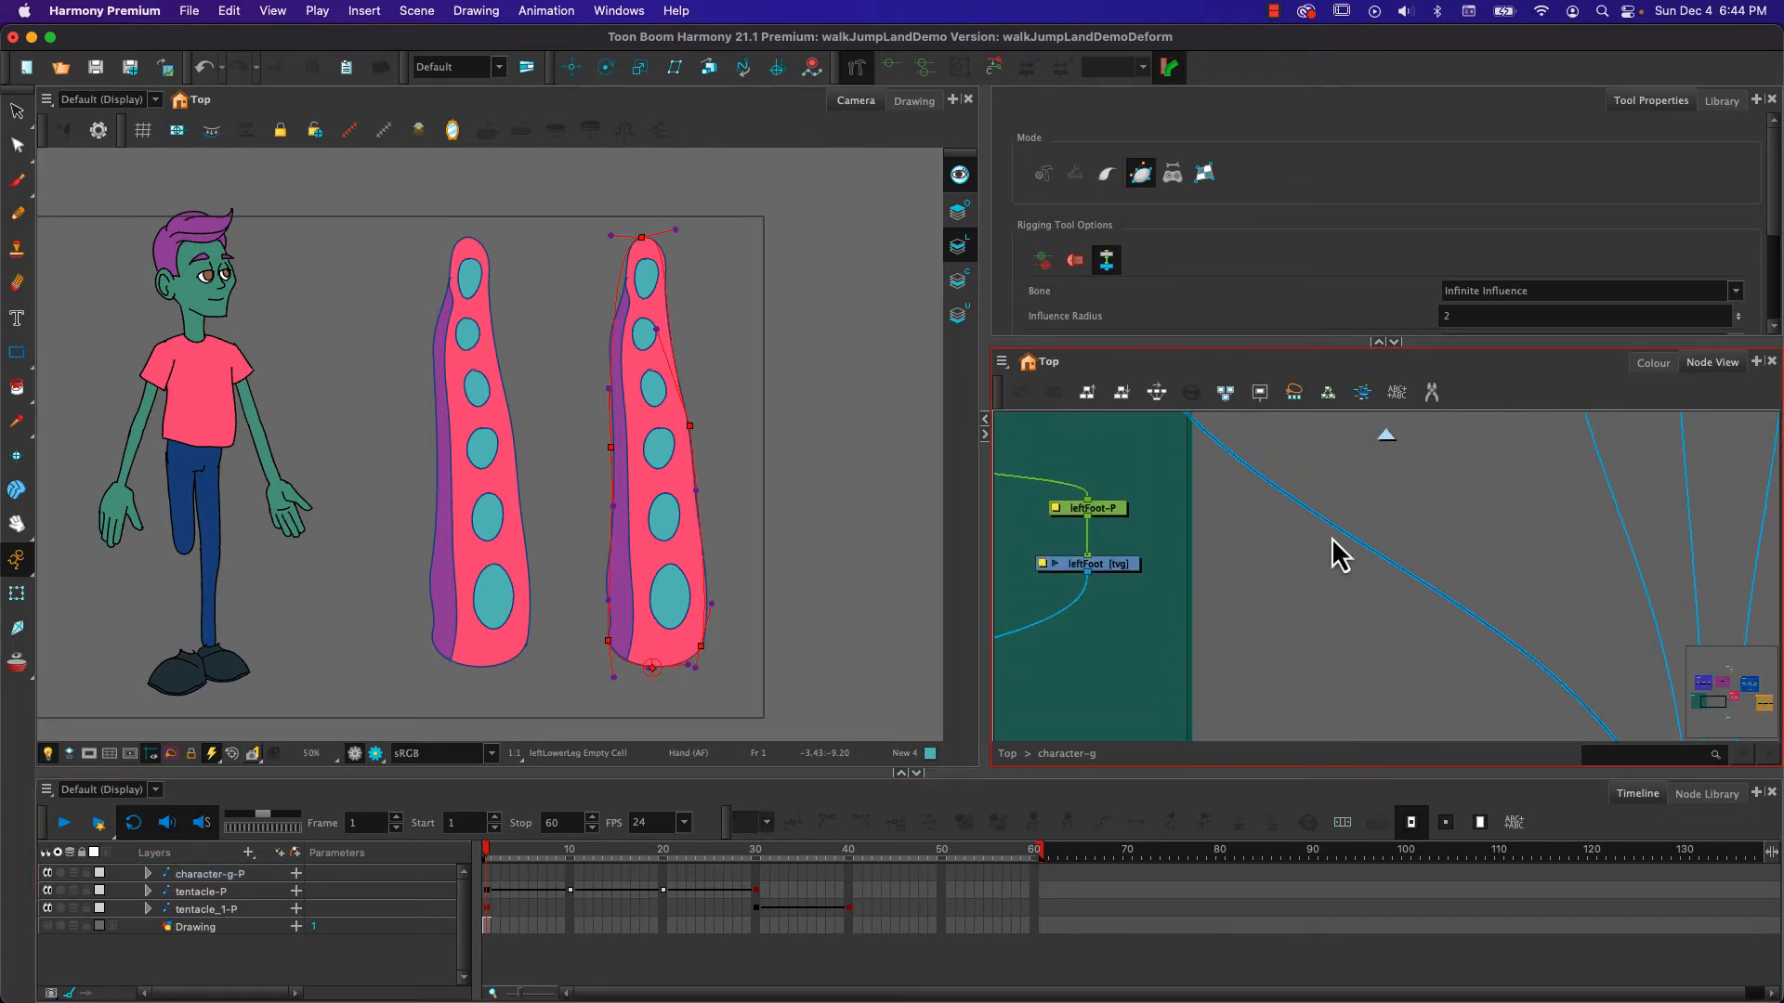
left_click_drag(1382, 542, 1027, 576)
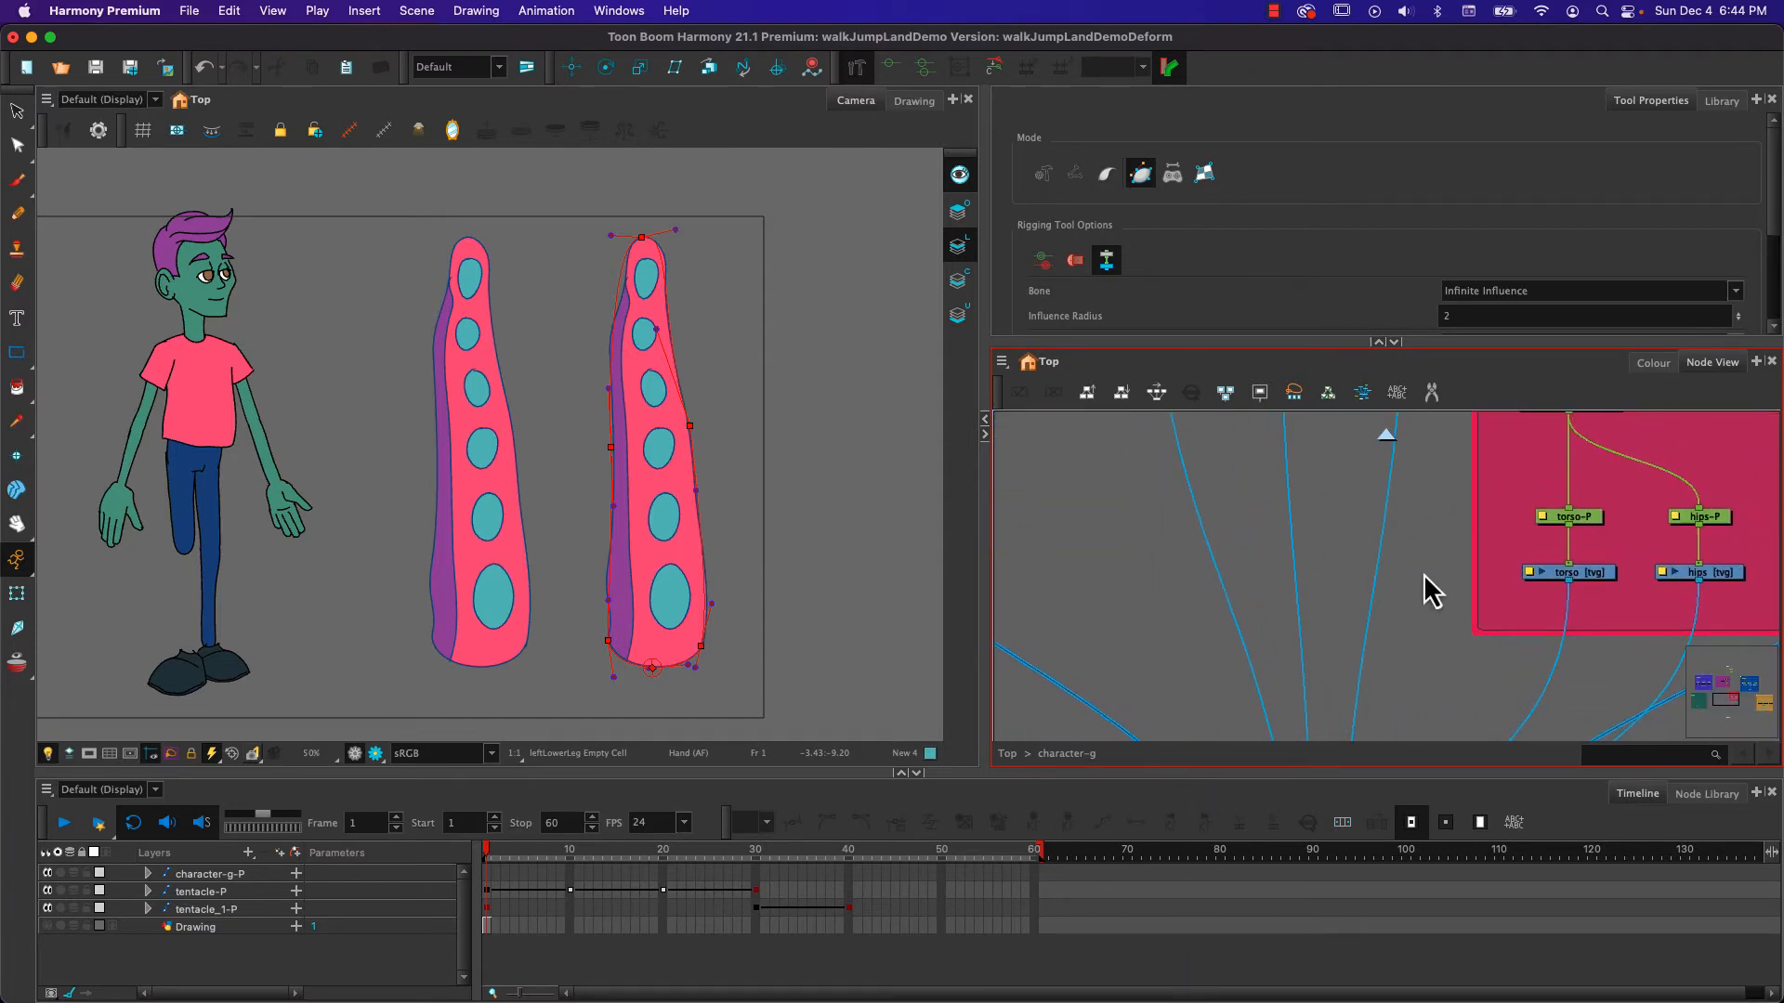
left_click(1687, 573)
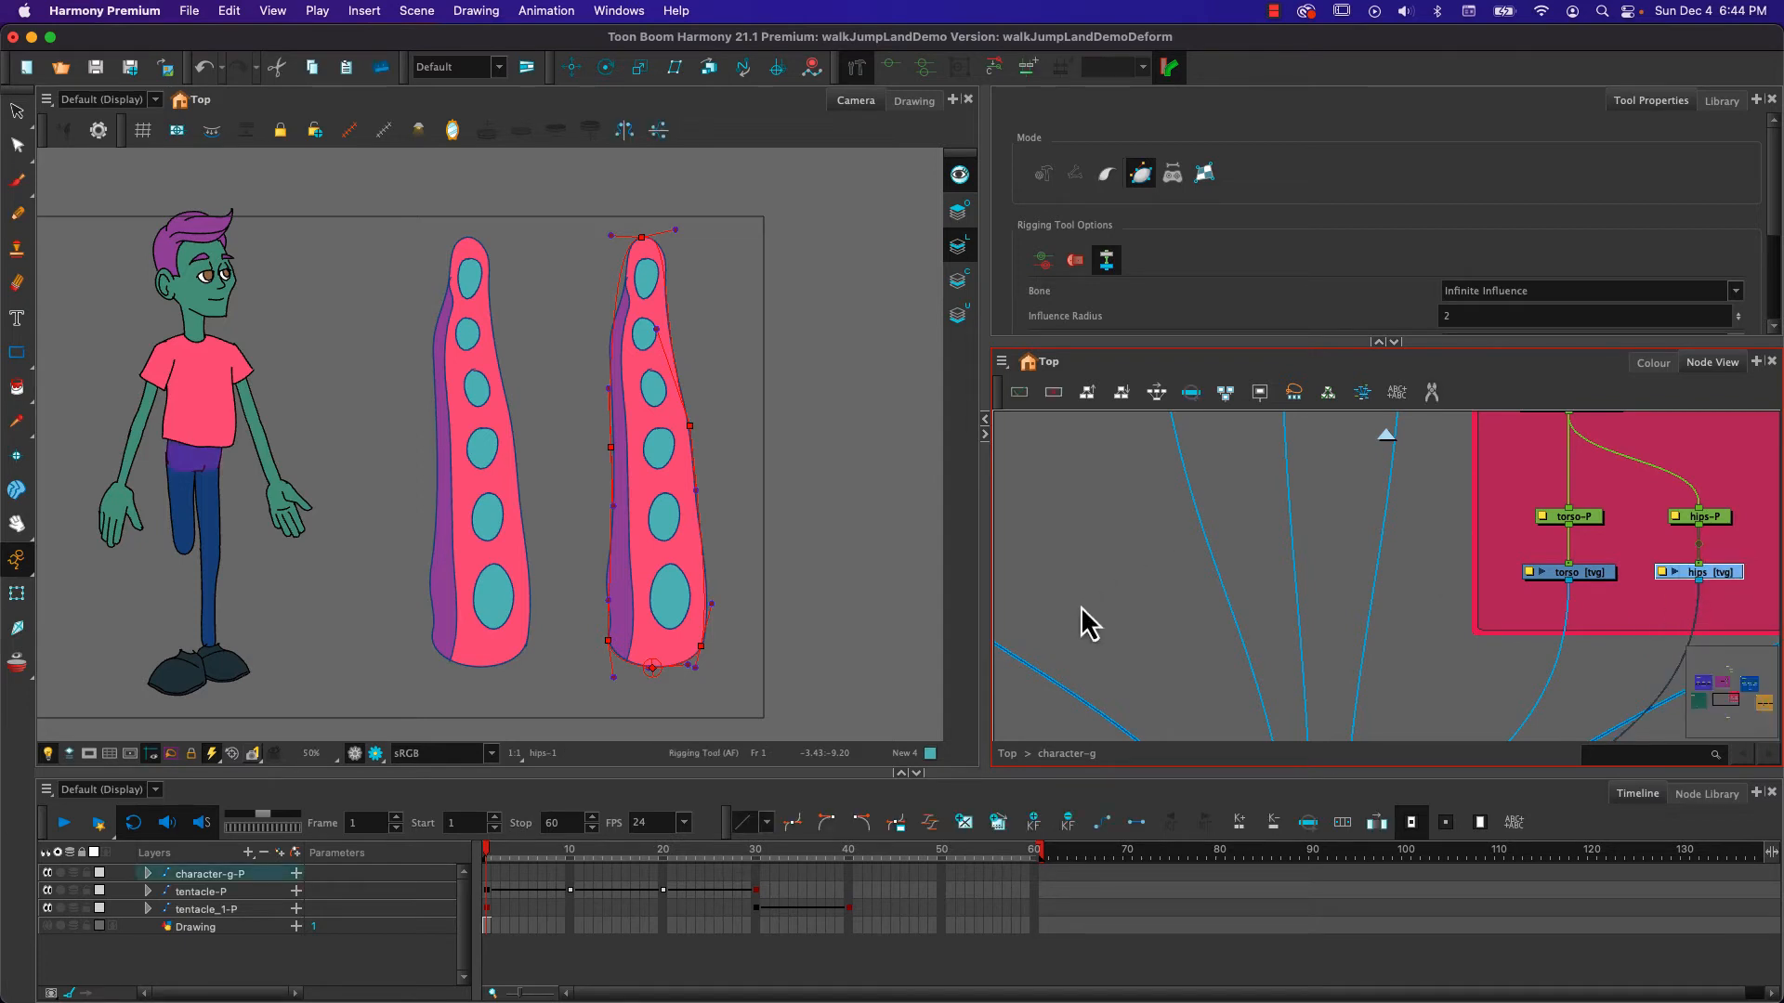
key("d")
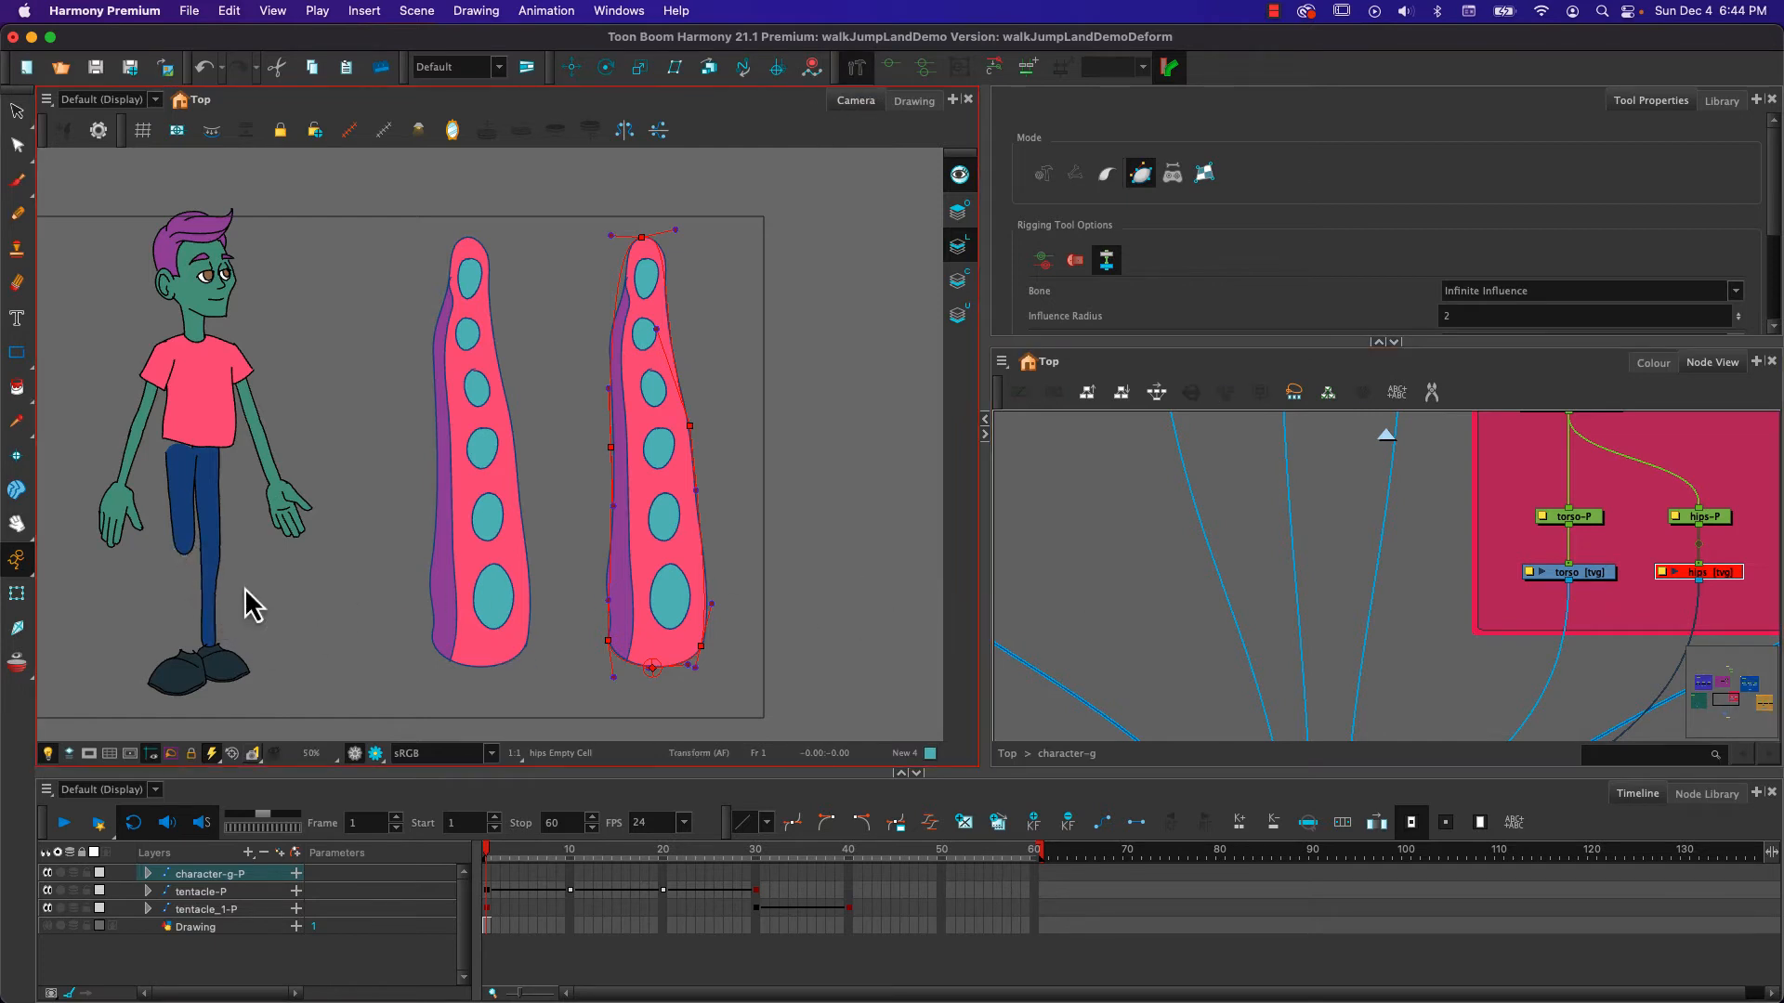
Draw a closed four-point envelope deformer around the leftUpperLeg drawing, with two points near the hip and two near the knee
left_click(185, 521)
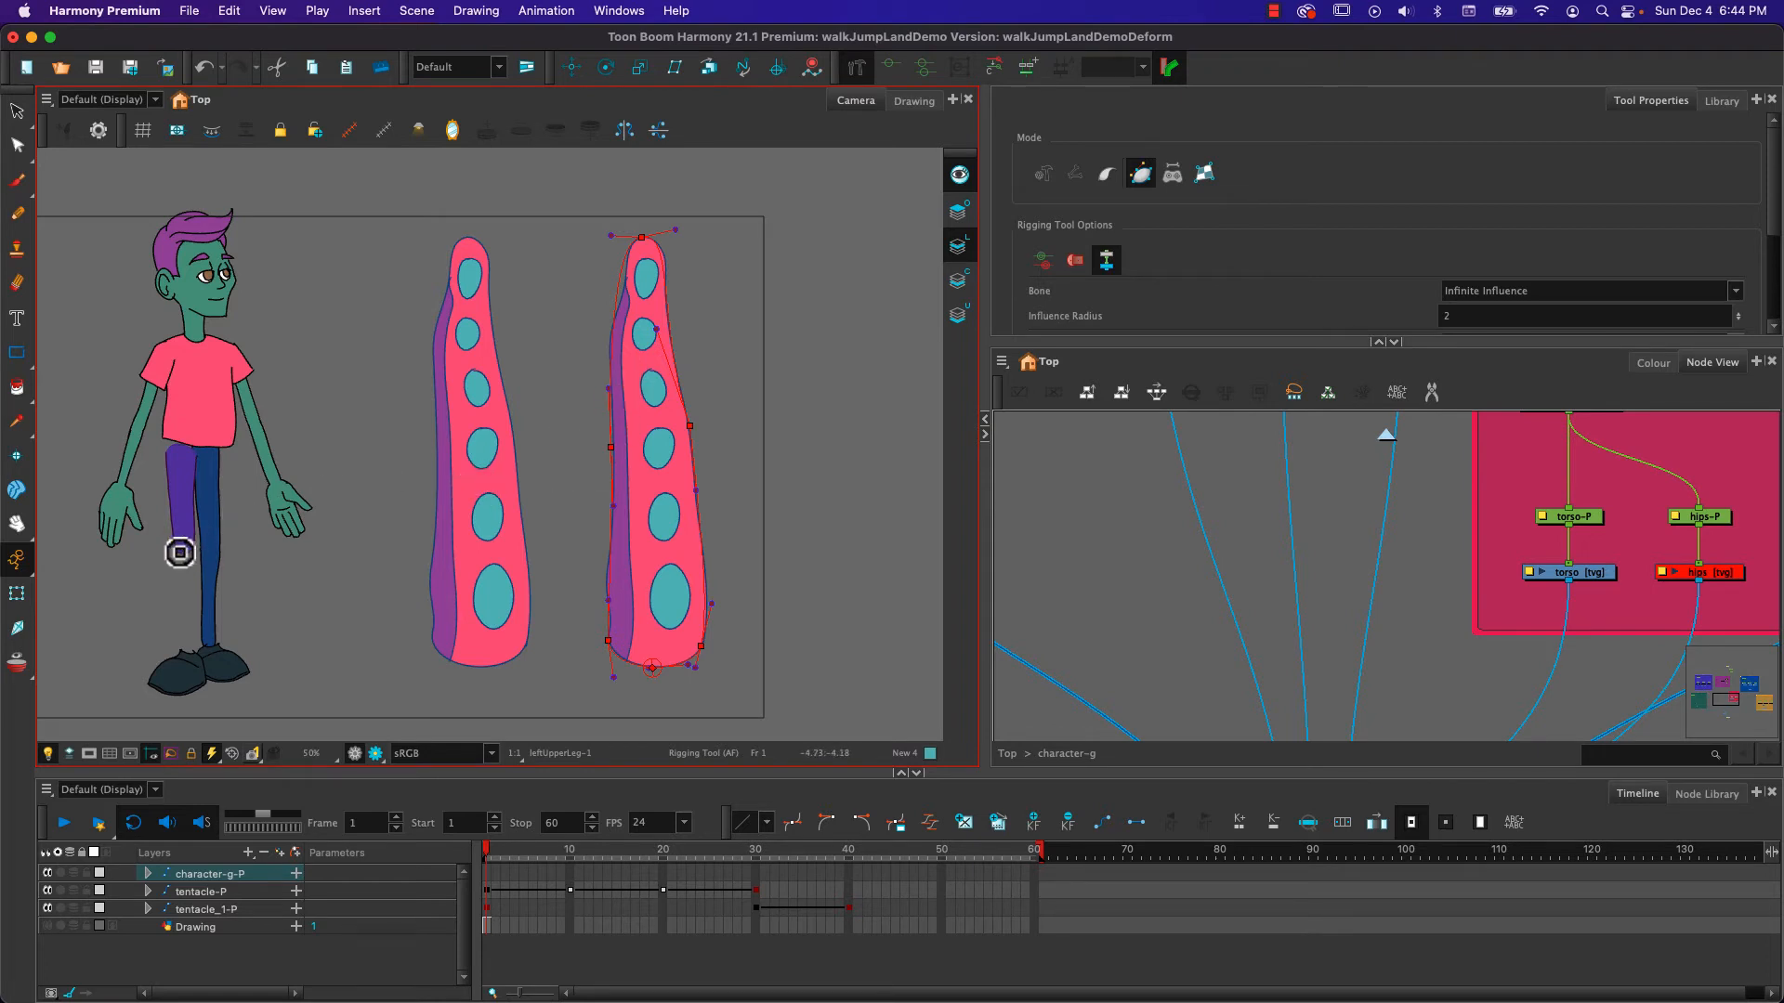
scroll(179, 527, "up", 1)
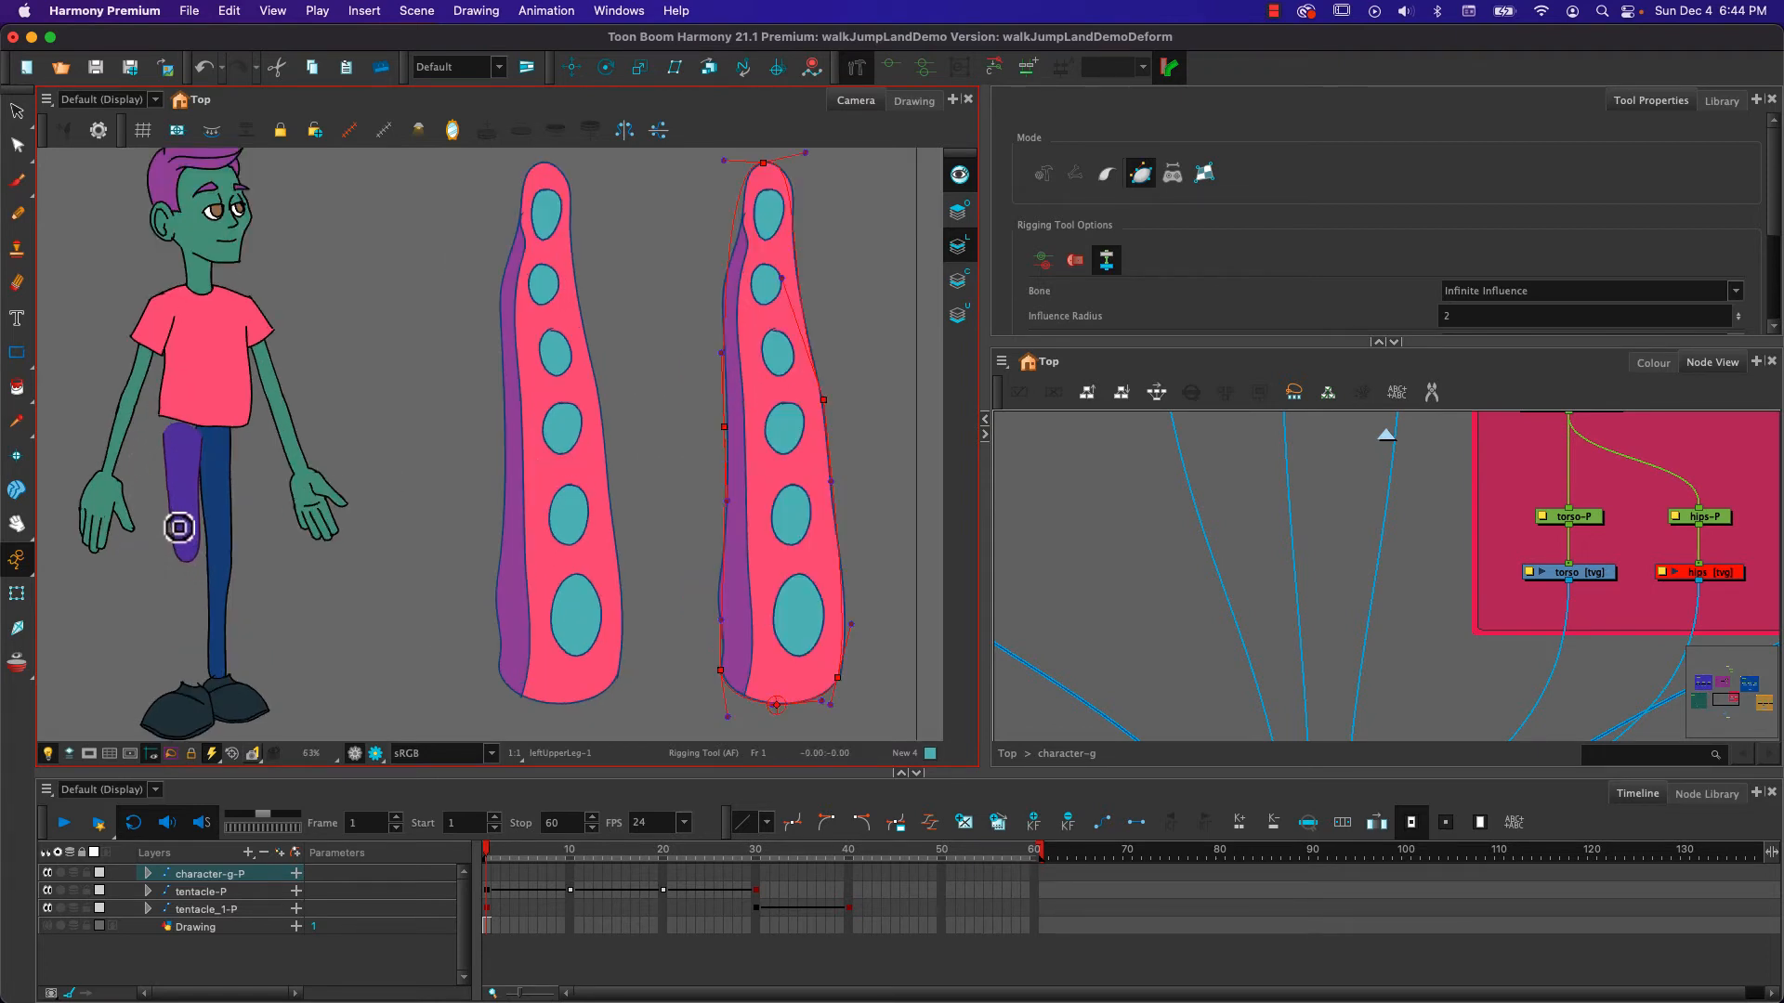
scroll(179, 527, "up", 2)
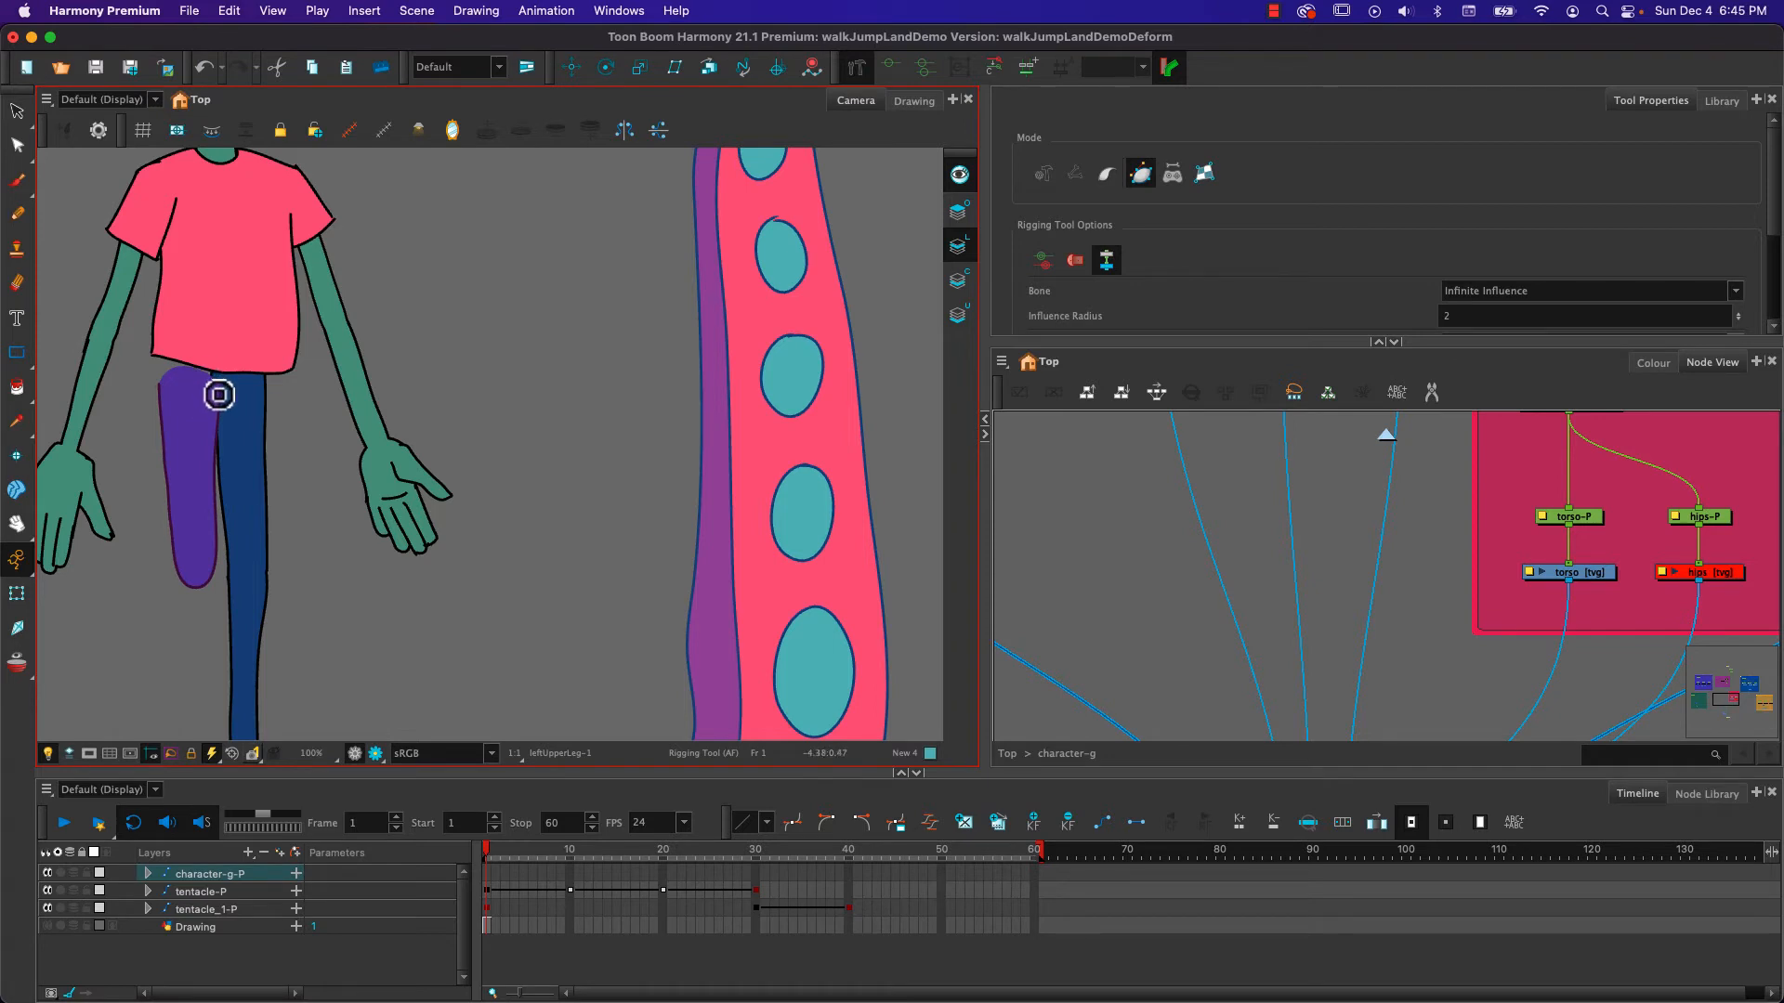
left_click(208, 339)
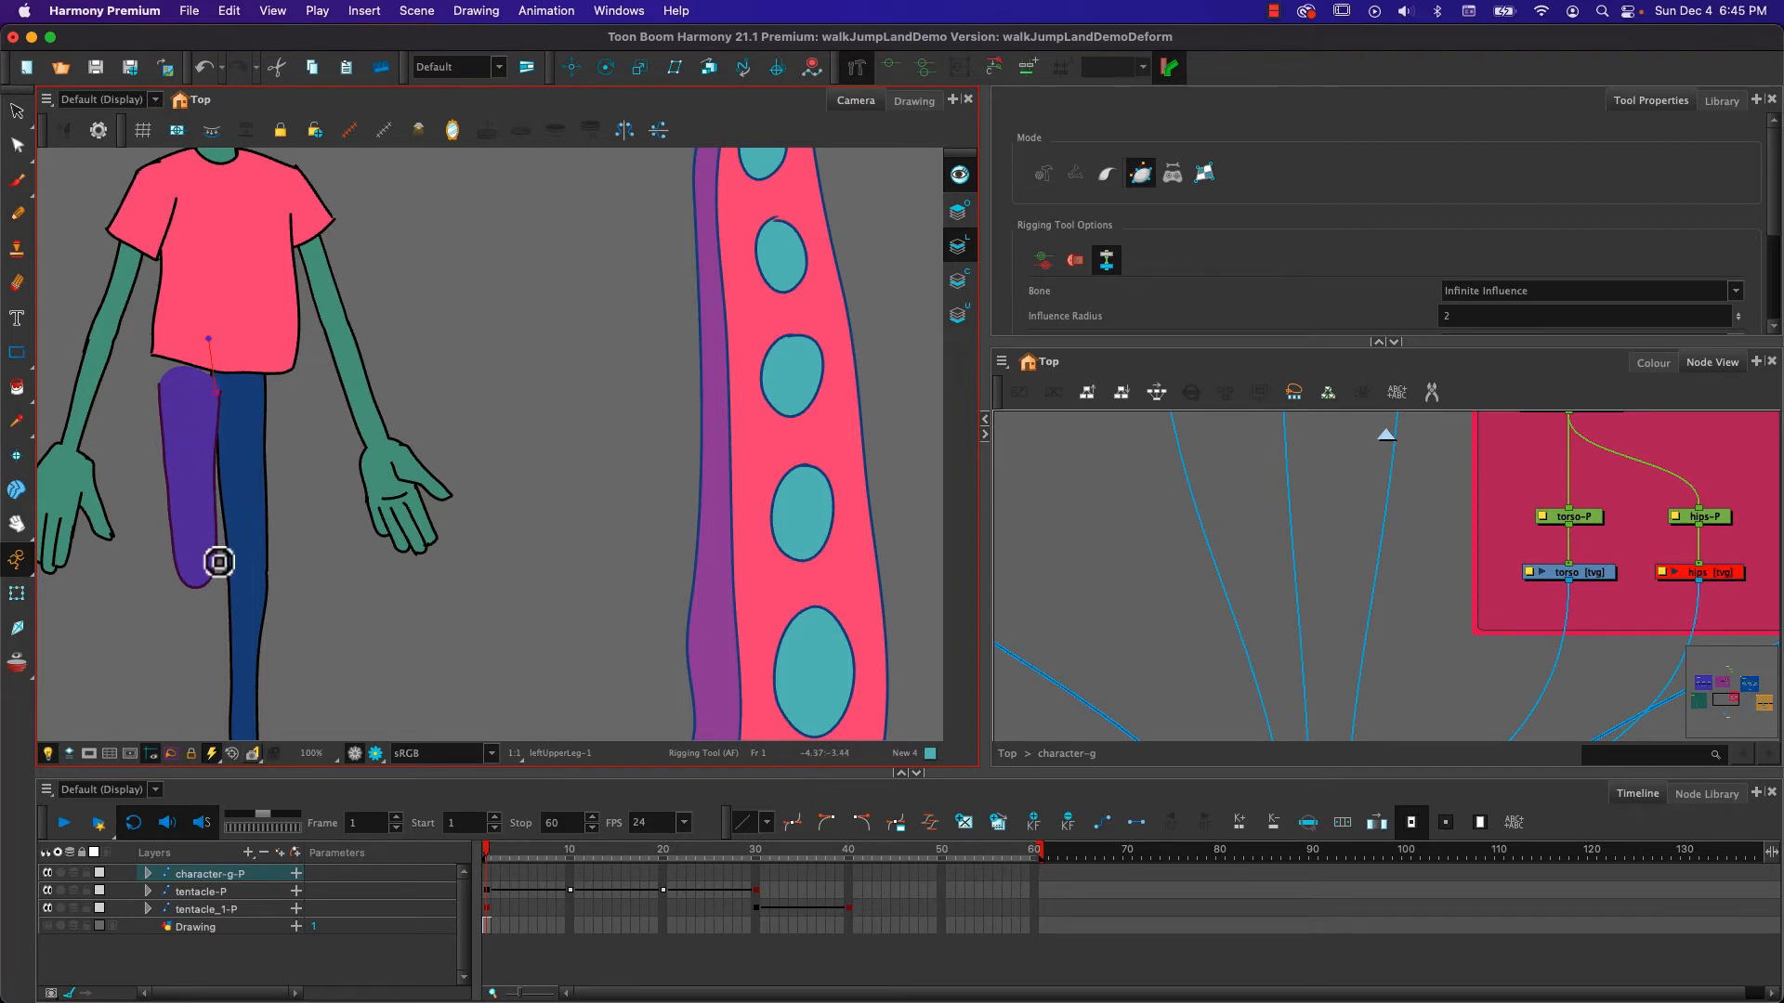
left_click(223, 512)
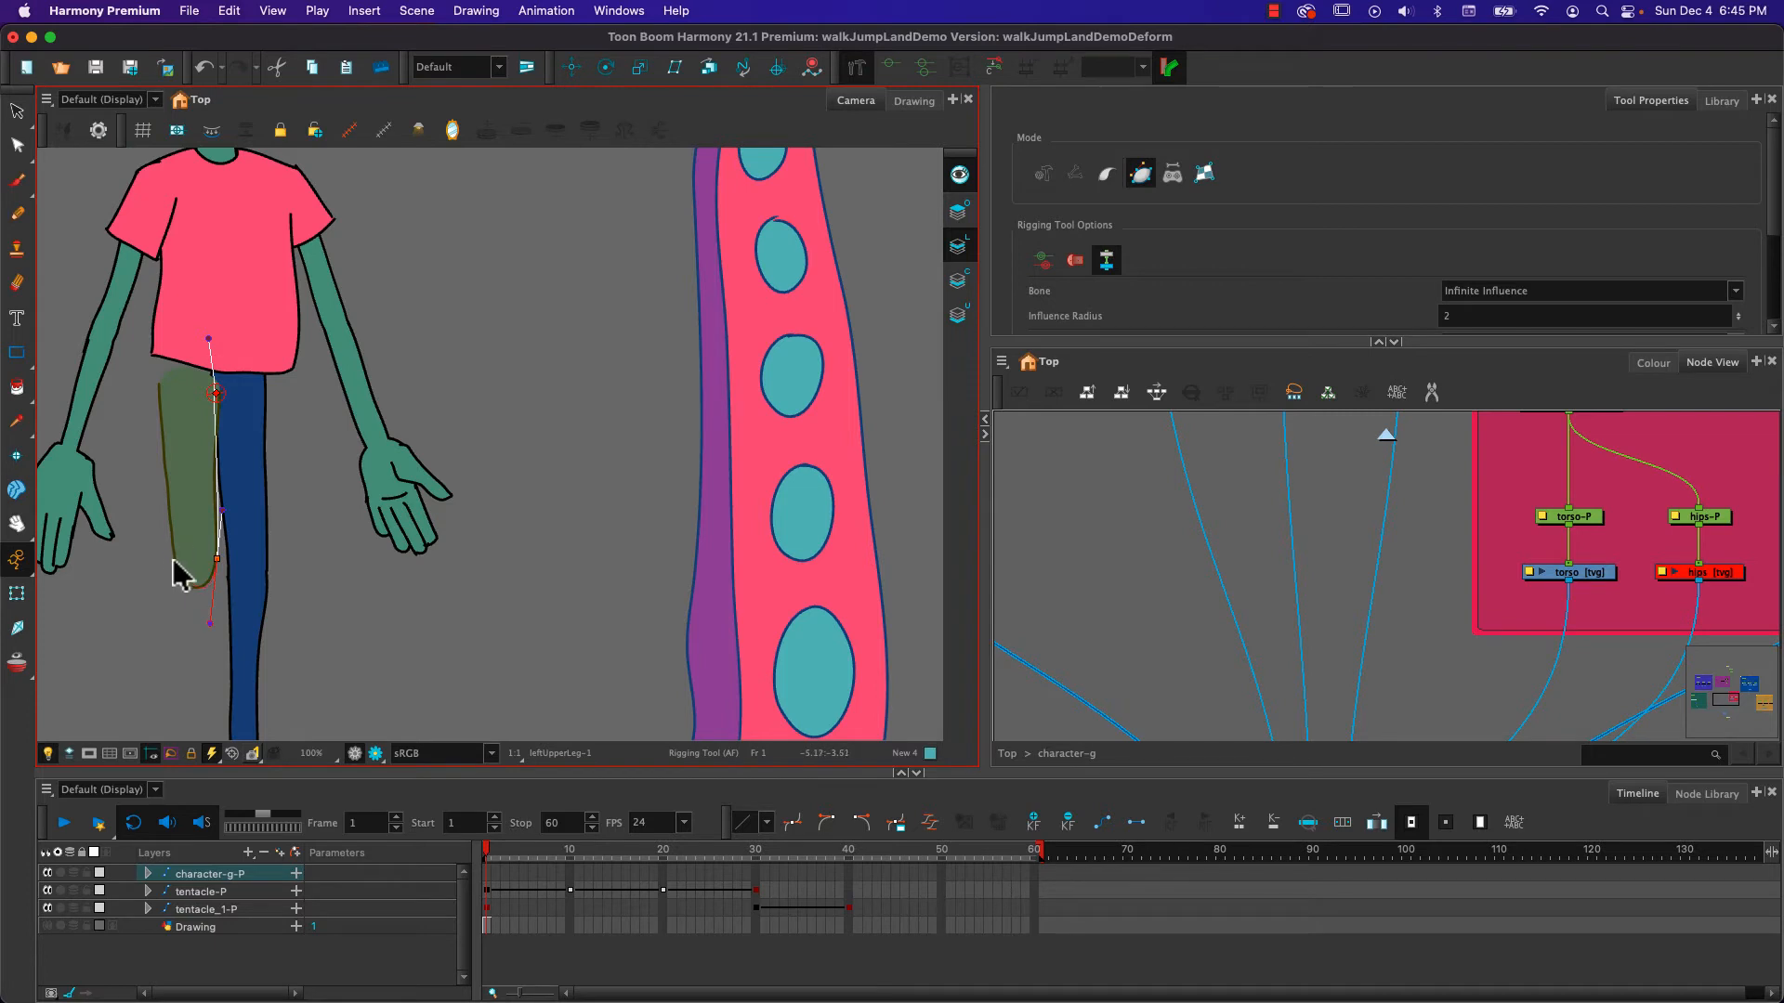
left_click(173, 560)
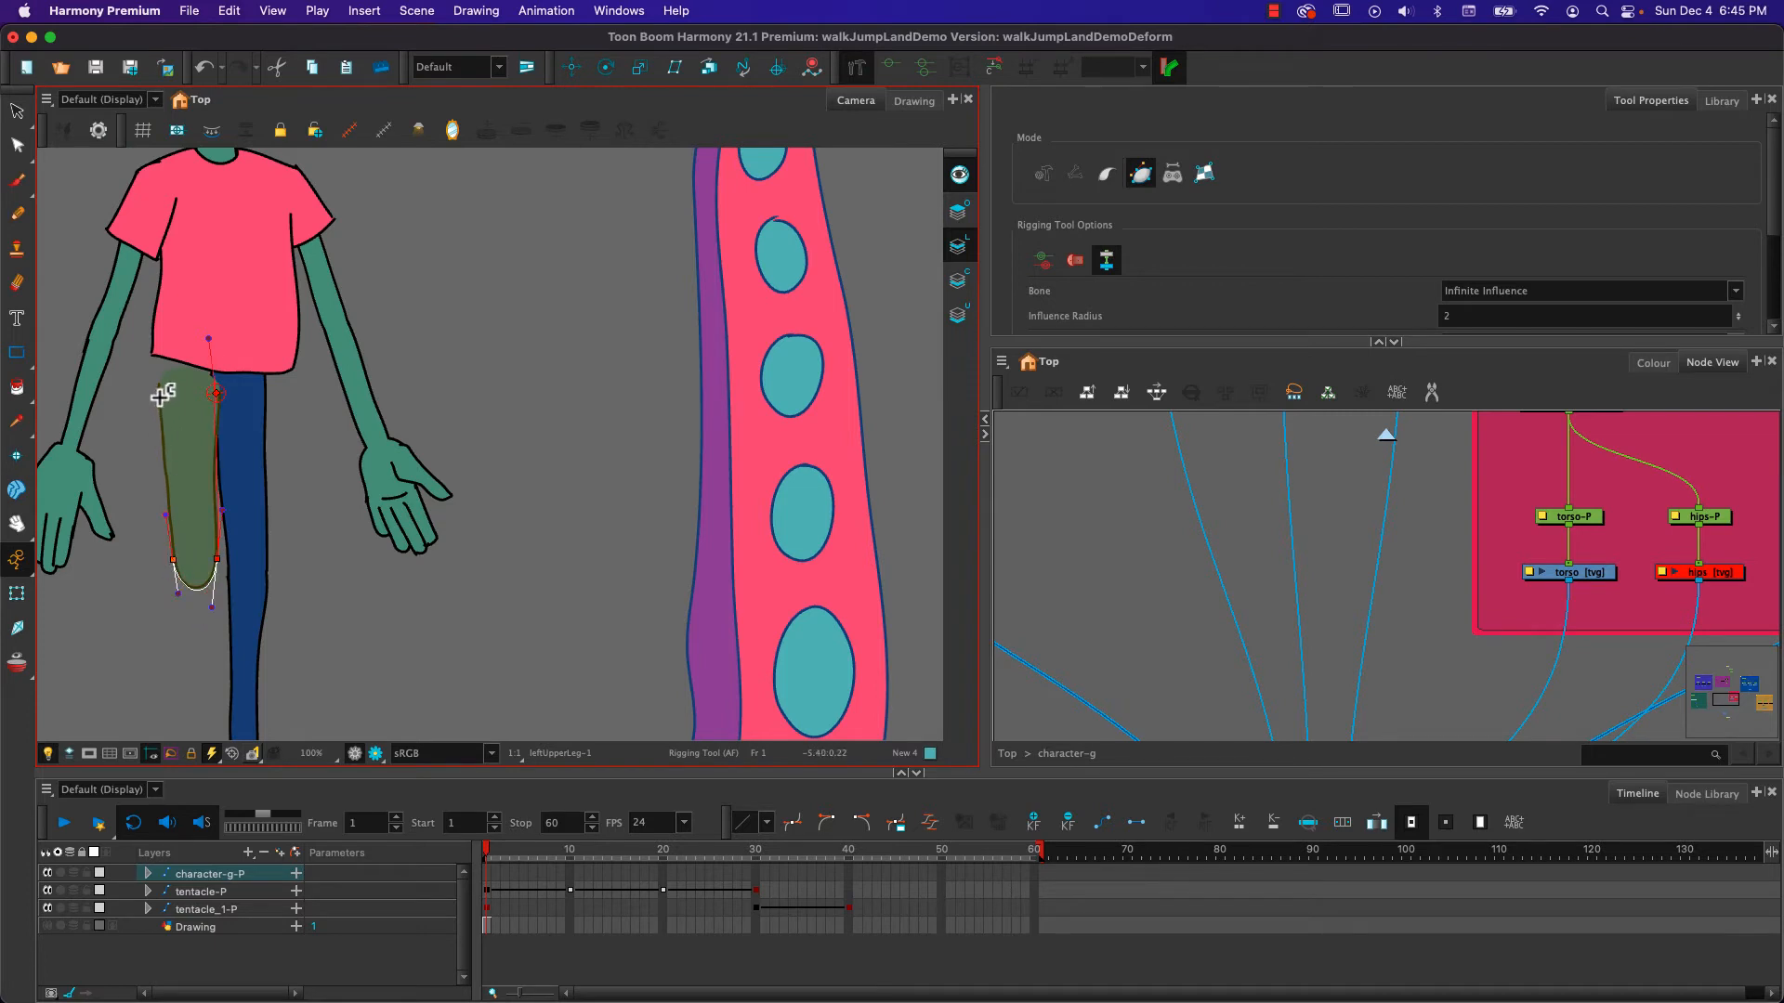
left_click_drag(159, 392, 158, 439)
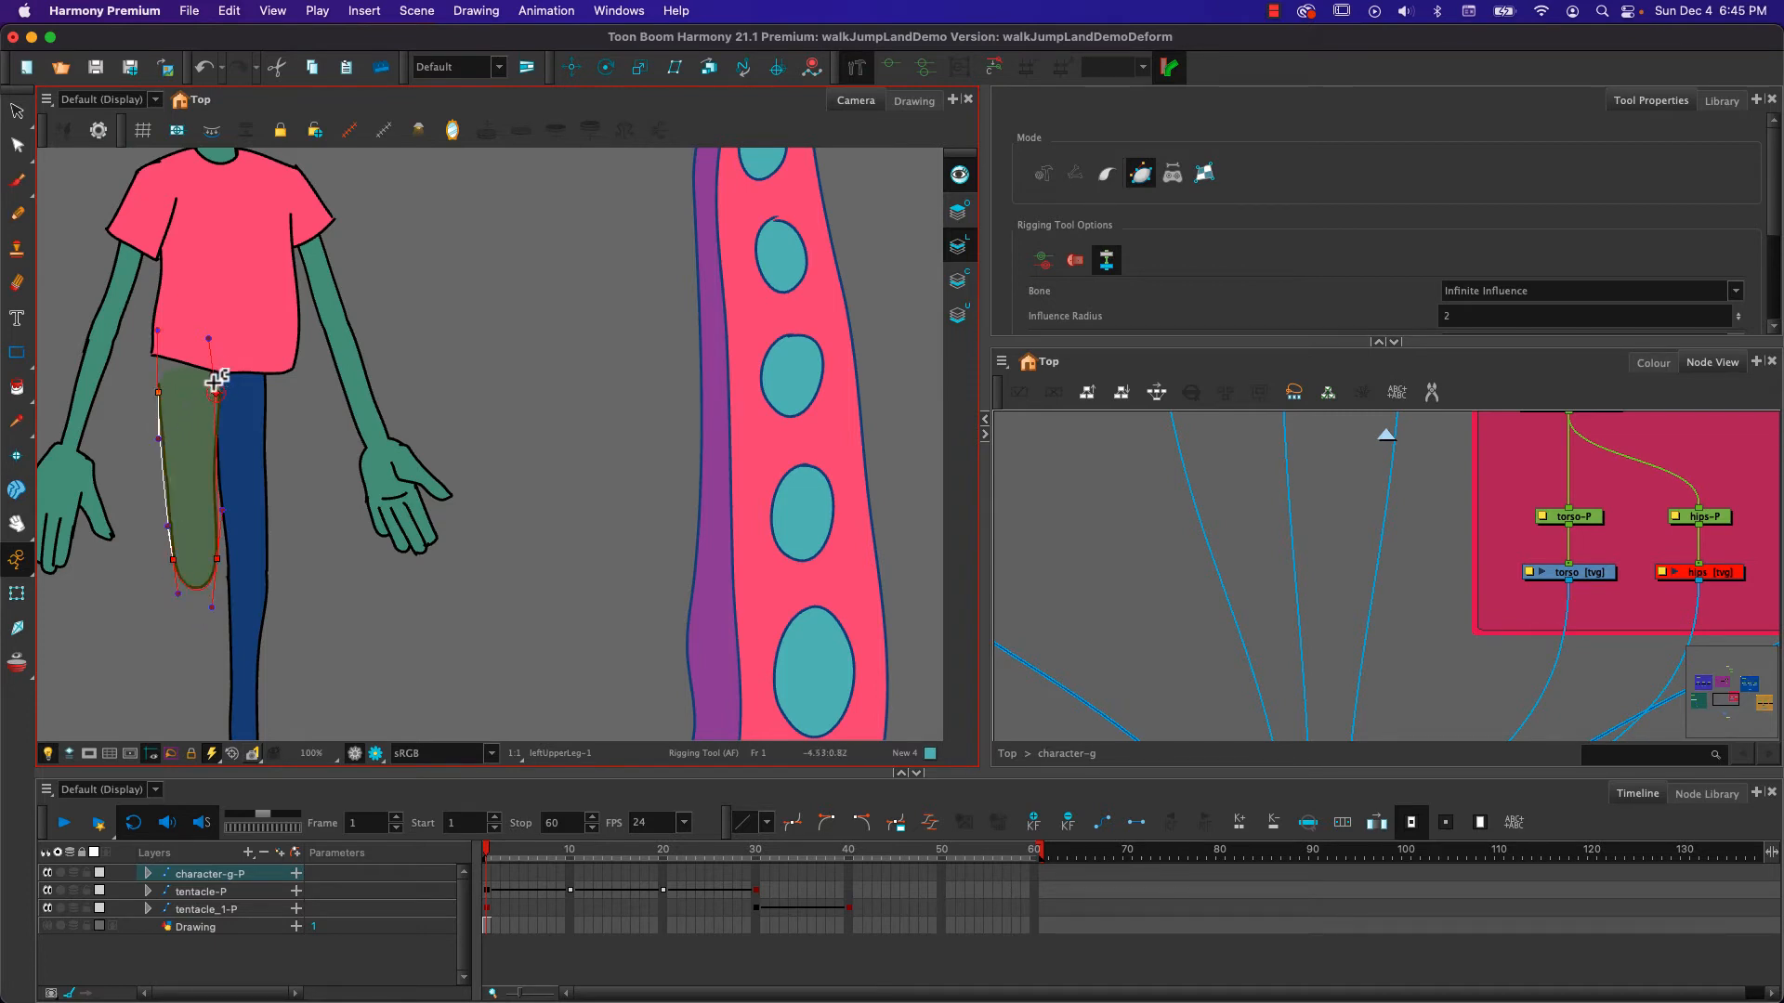
left_click(217, 393)
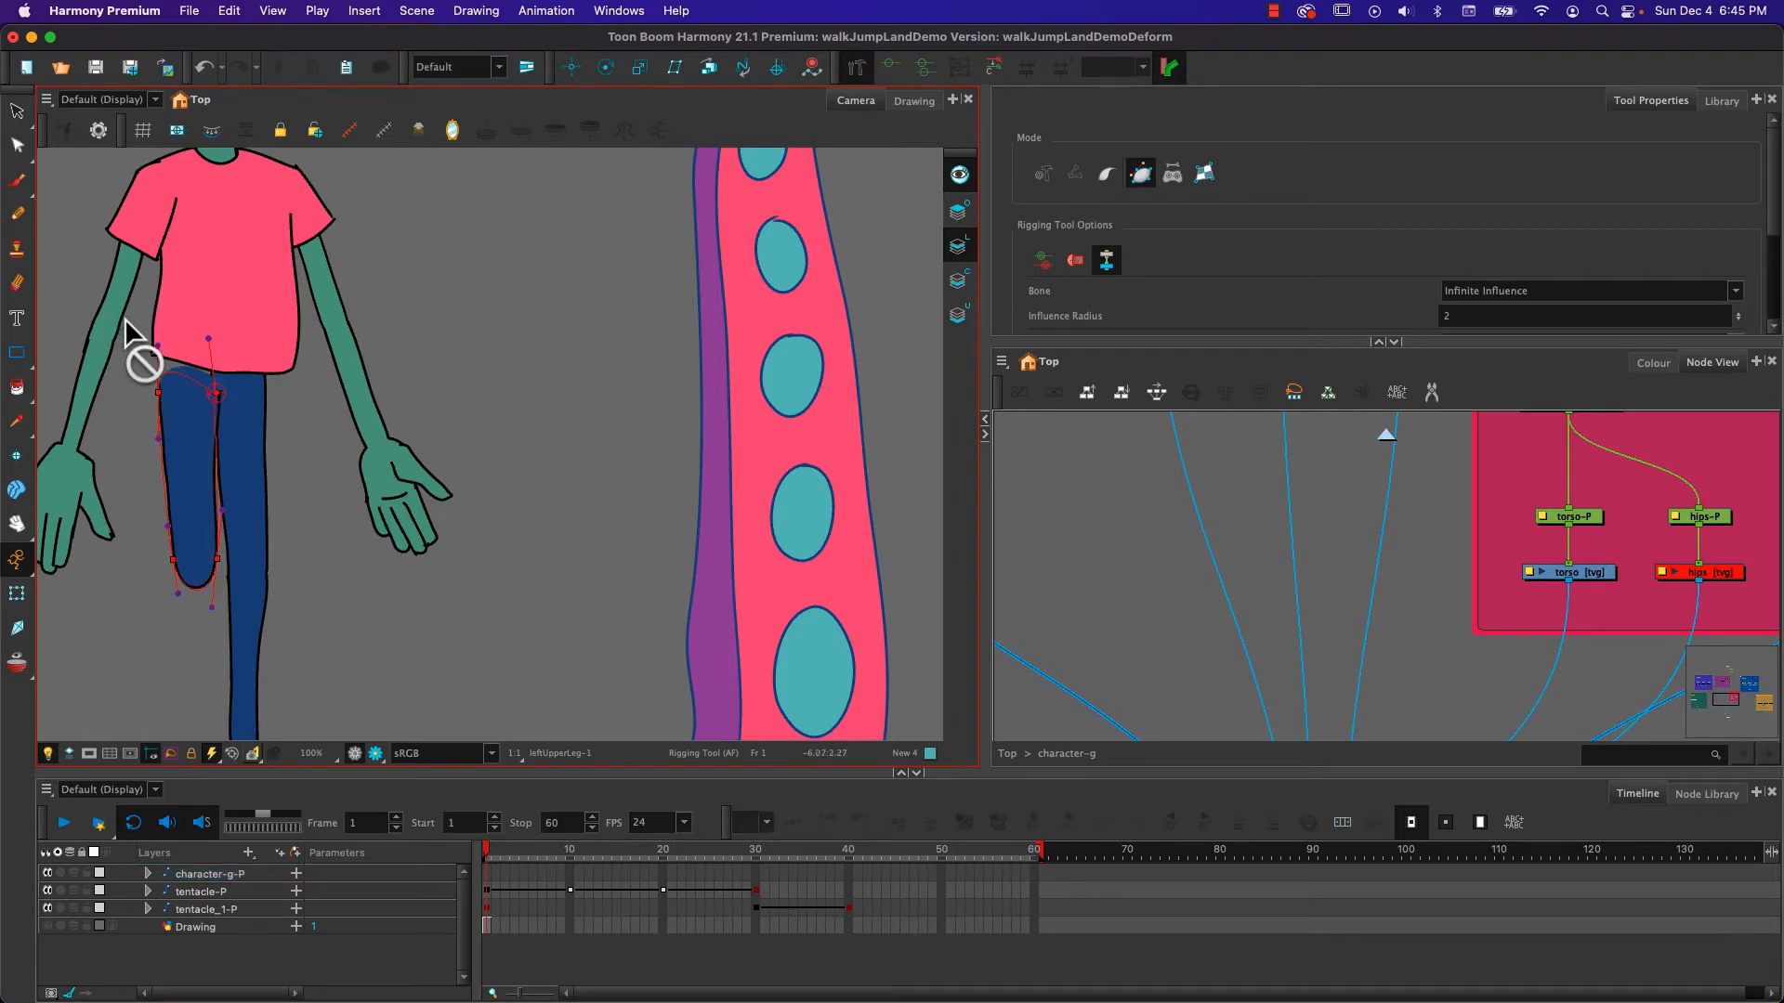
Reshape the top of the leftUpperLeg envelope by lowering the inner hip point and fitting the adjacent handles to the leg's outline
left_click(159, 339)
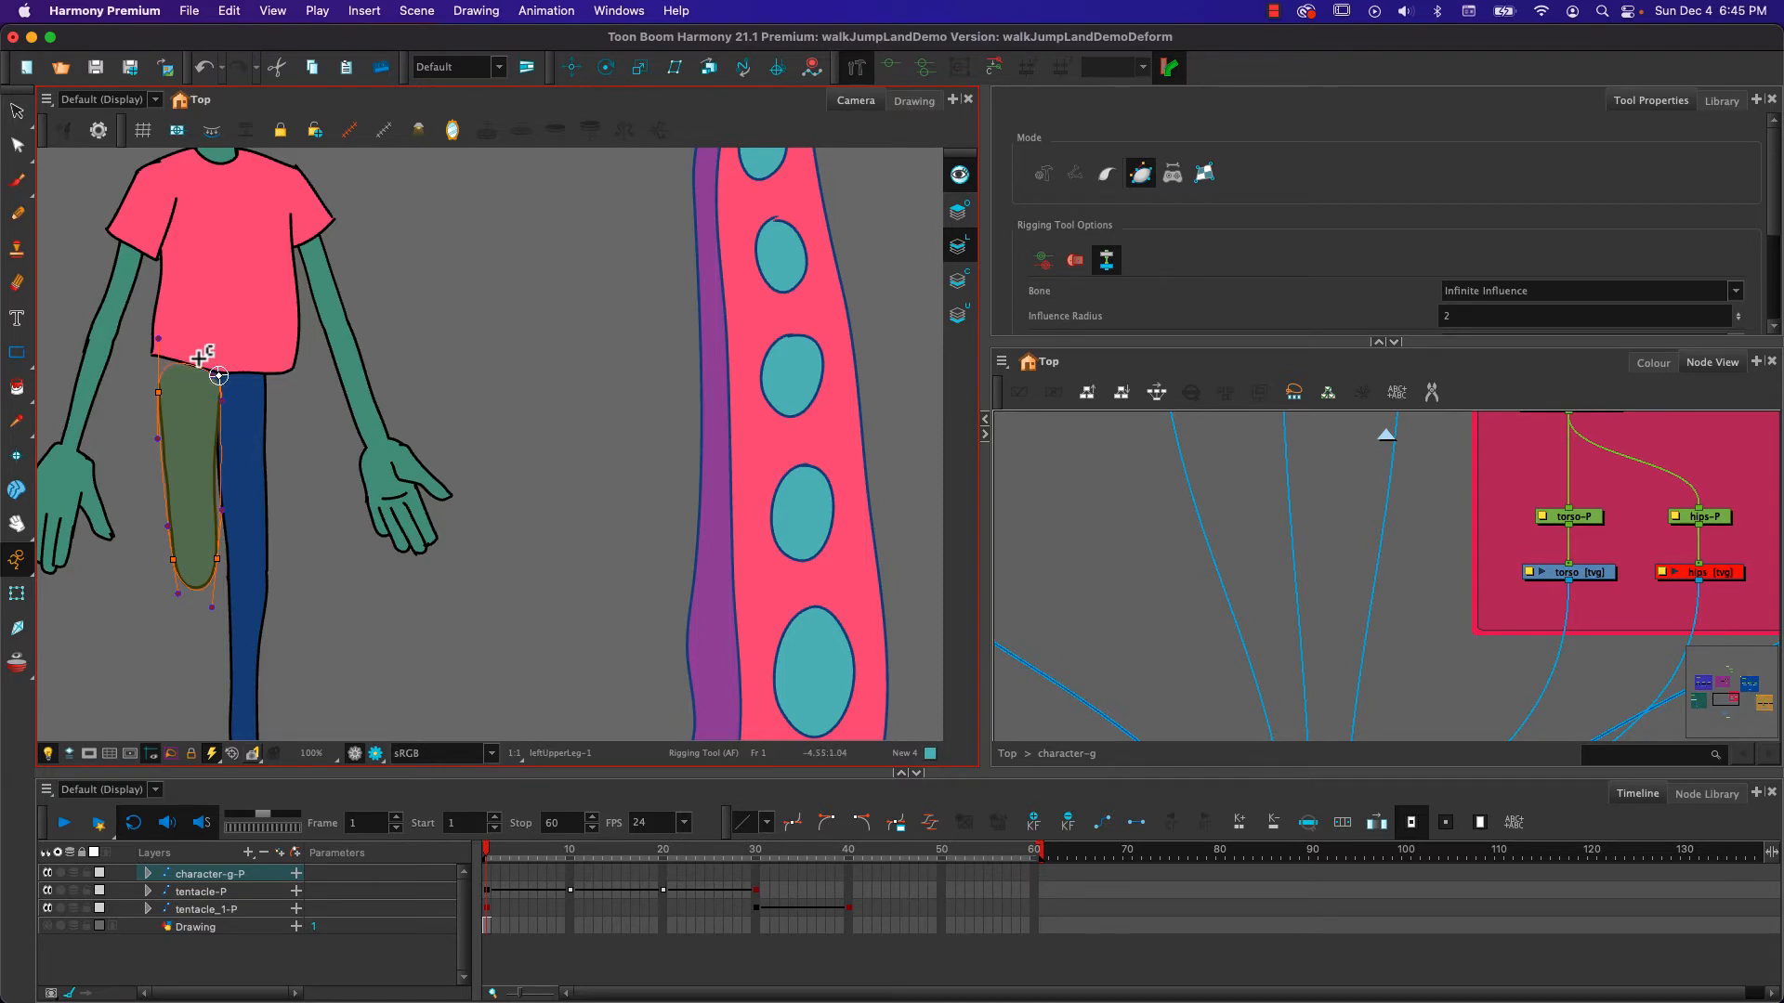
scroll(213, 390, "up", 5)
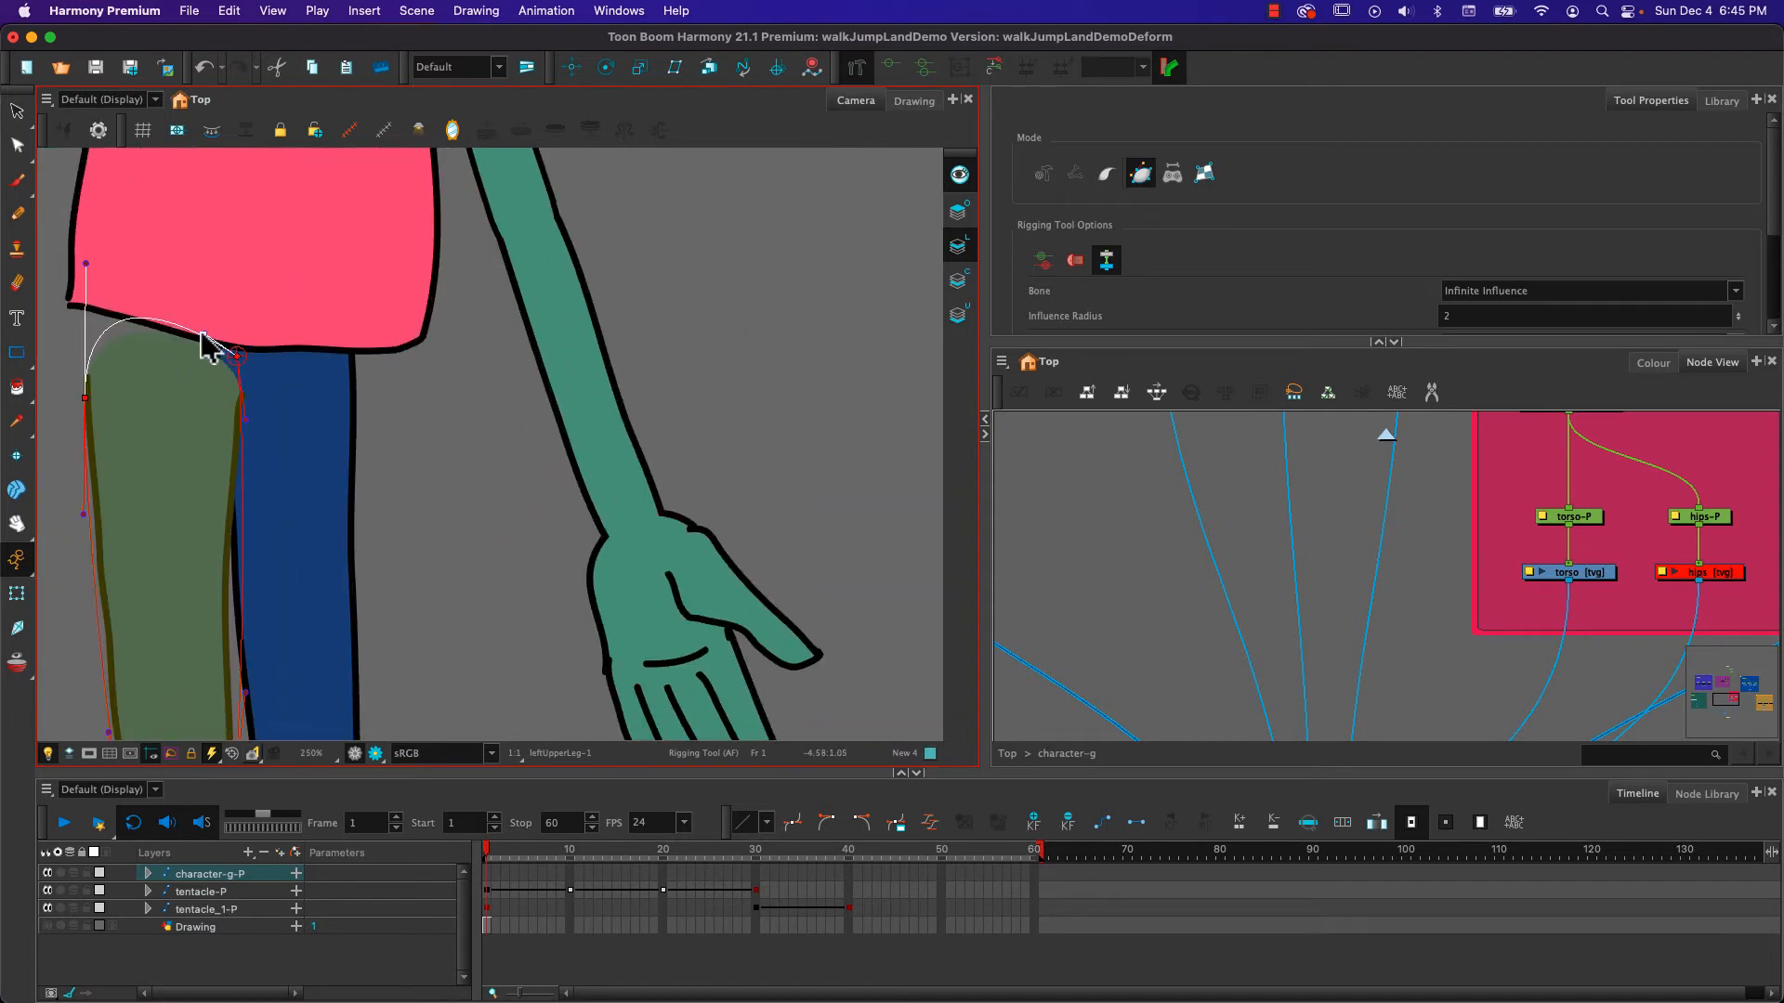
mouse_move(203, 336)
left_mouse_down()
mouse_move(200, 309)
mouse_move(214, 319)
left_mouse_up()
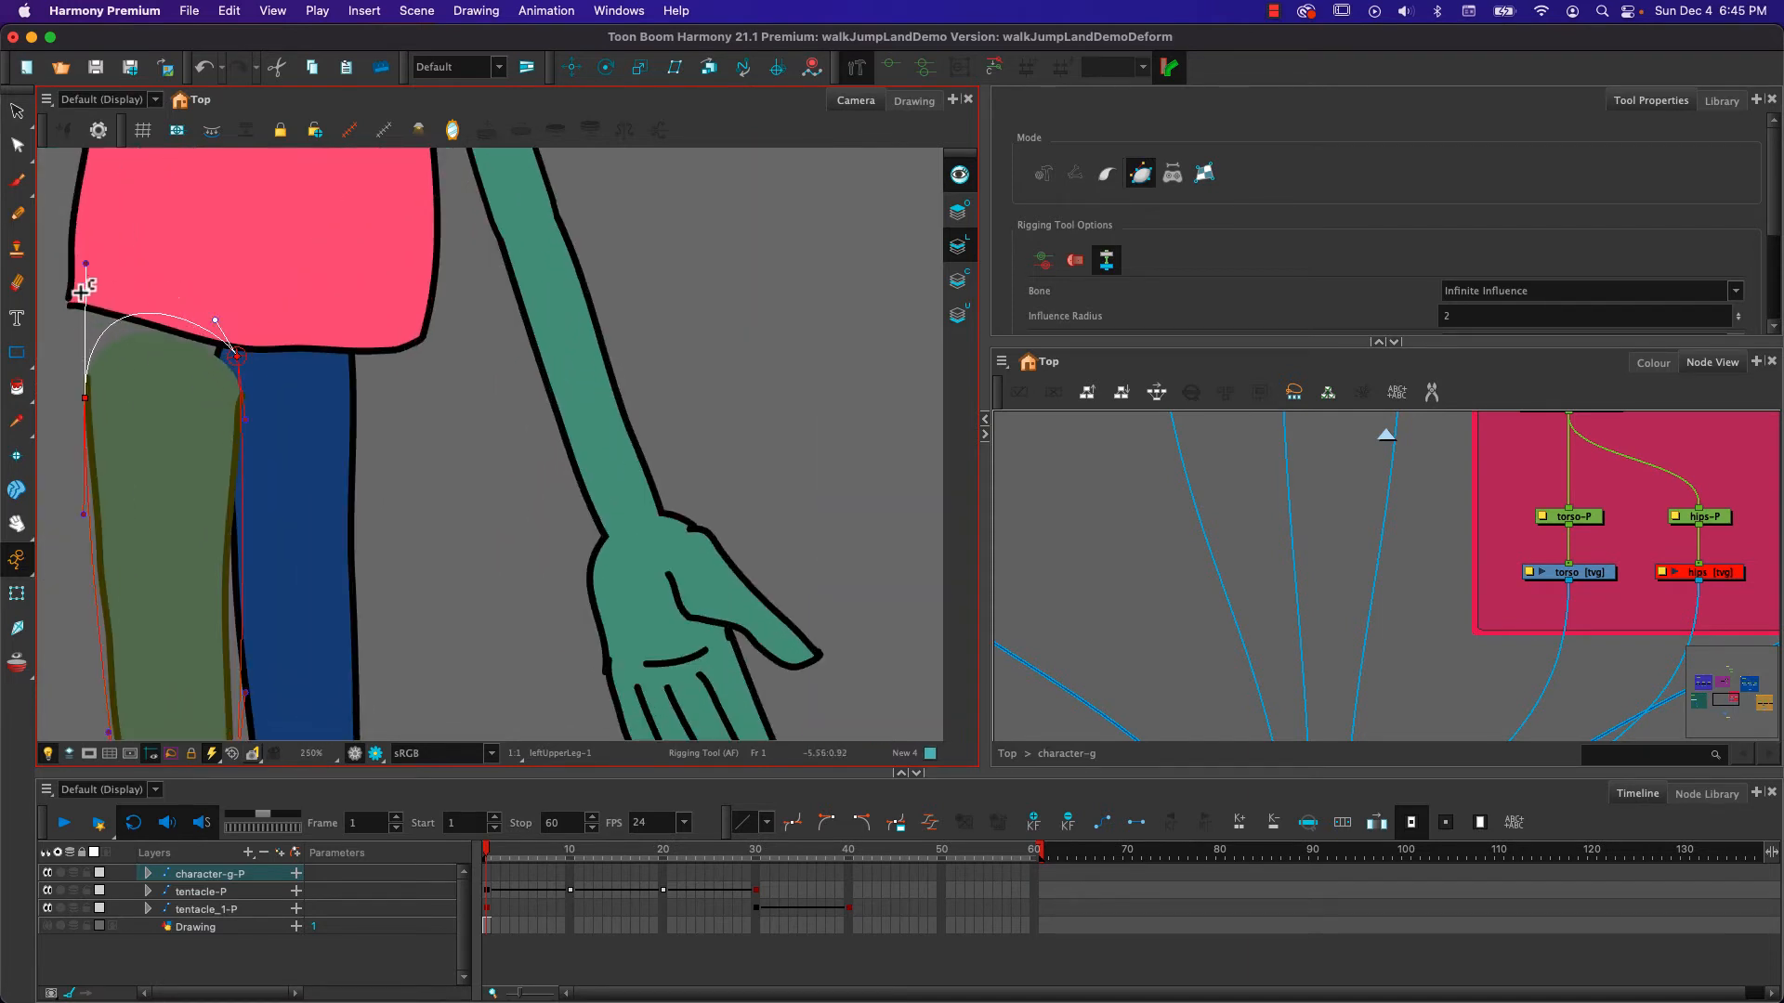
left_click_drag(86, 264, 83, 299)
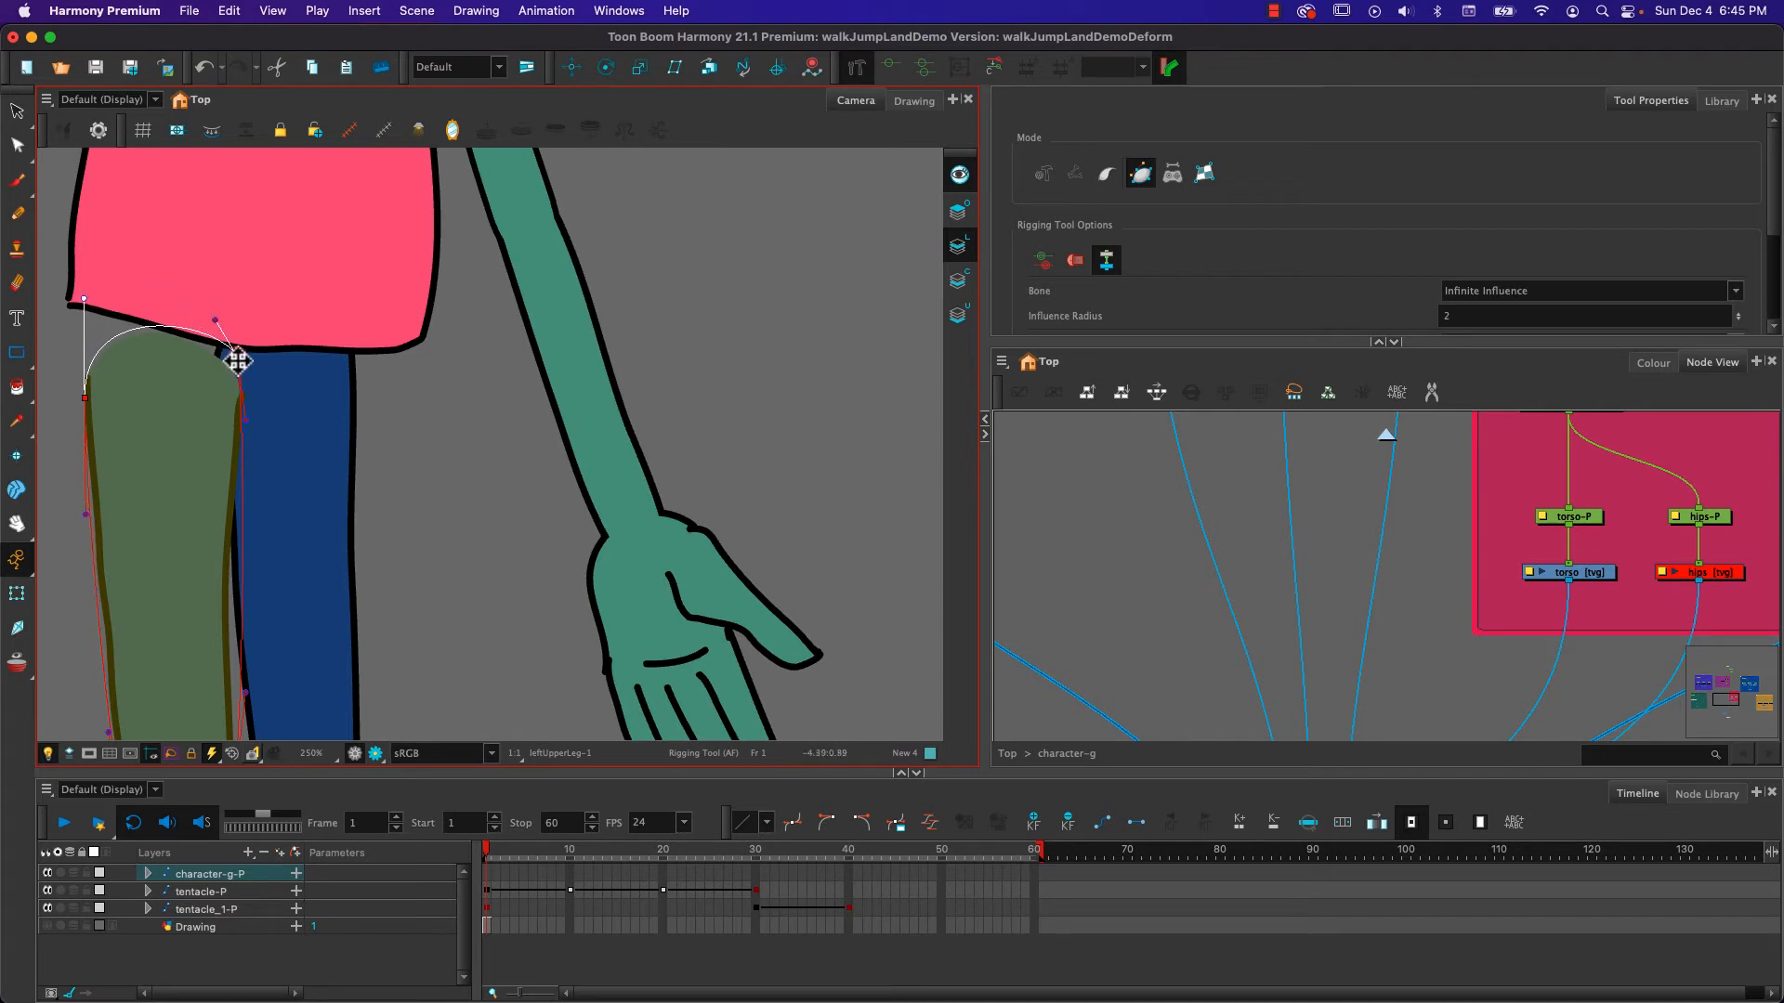
left_click(240, 384)
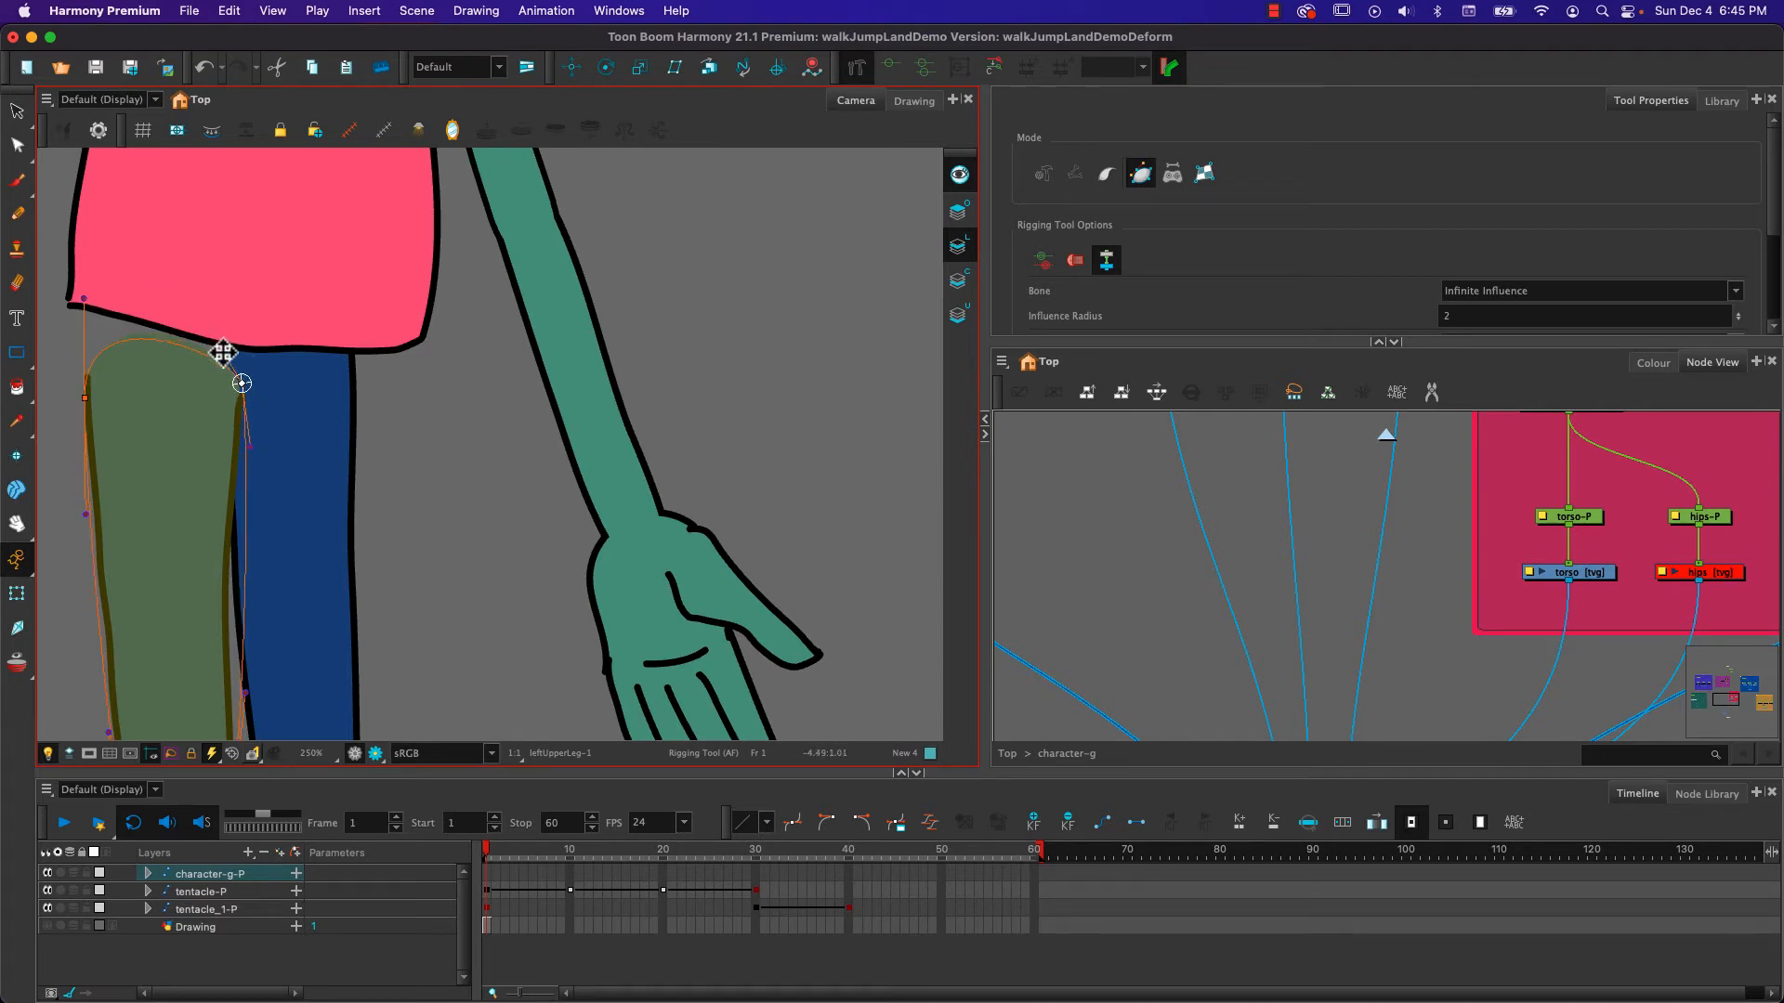
left_click_drag(223, 353, 217, 332)
left_click_drag(250, 446, 223, 525)
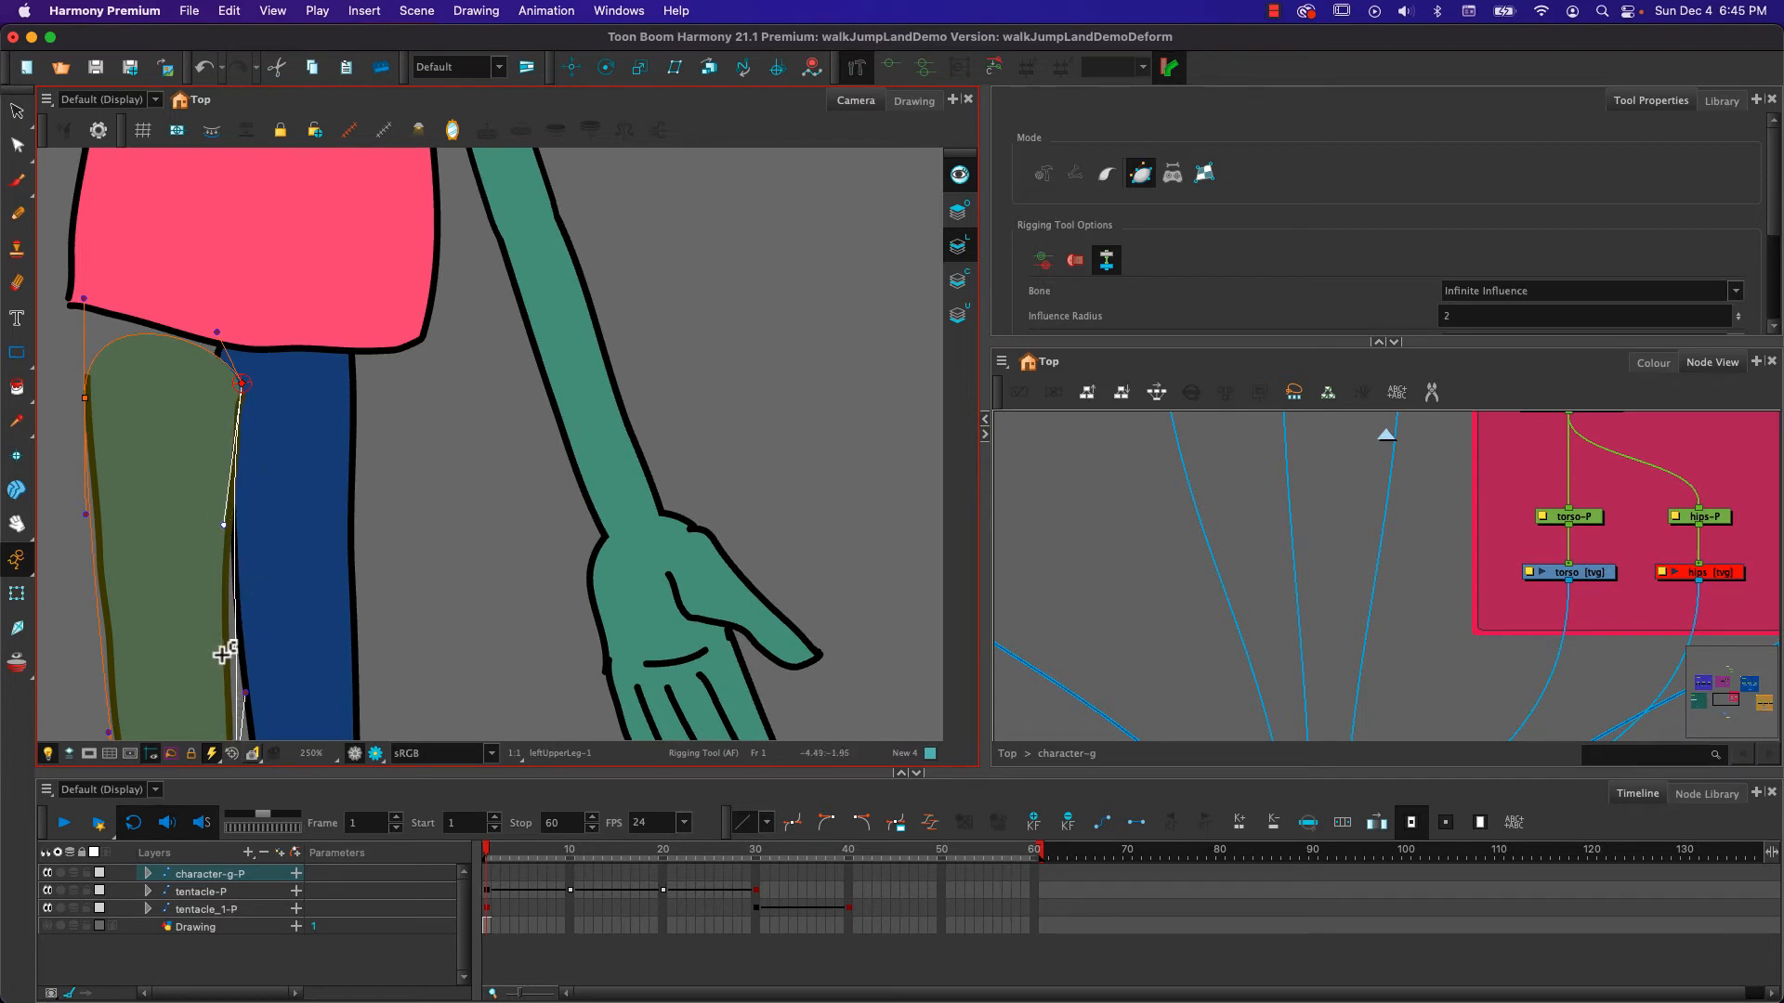
Adjust the lower inner-side handle and both bottom-curve handles of the leftUpperLeg envelope to match the rounded knee end
left_click_drag(219, 649, 264, 532)
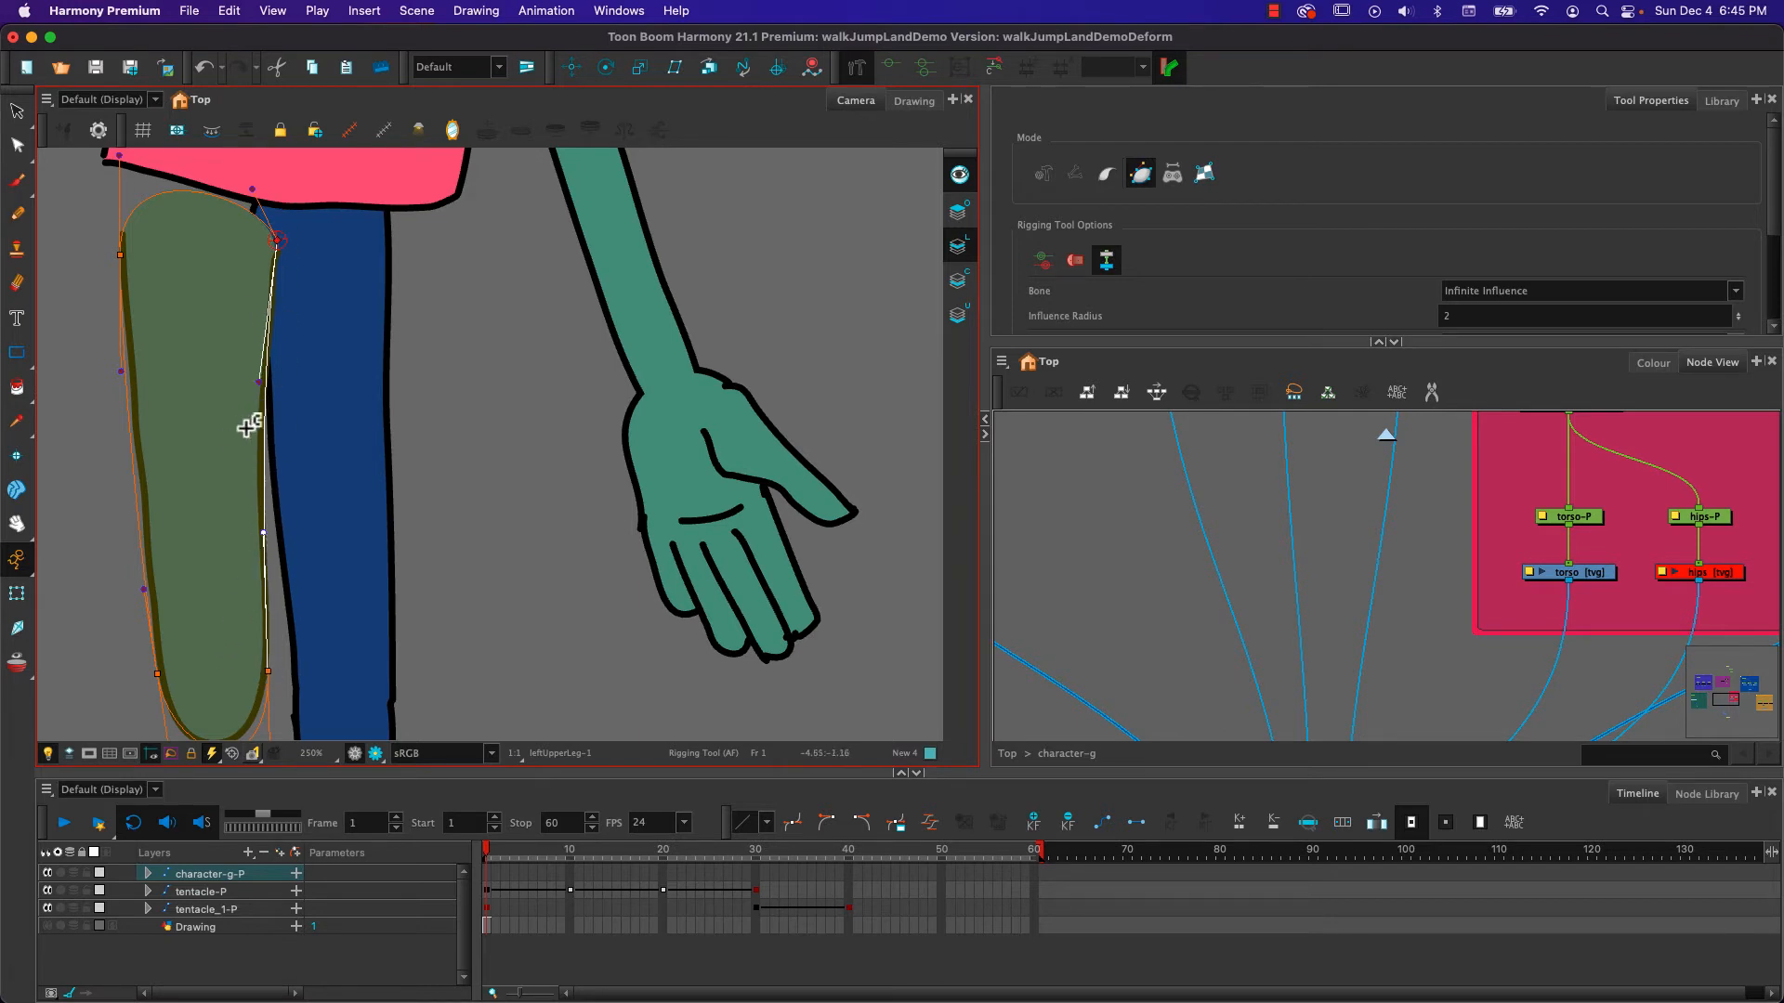
left_click(264, 534)
left_click_drag(239, 657, 254, 521)
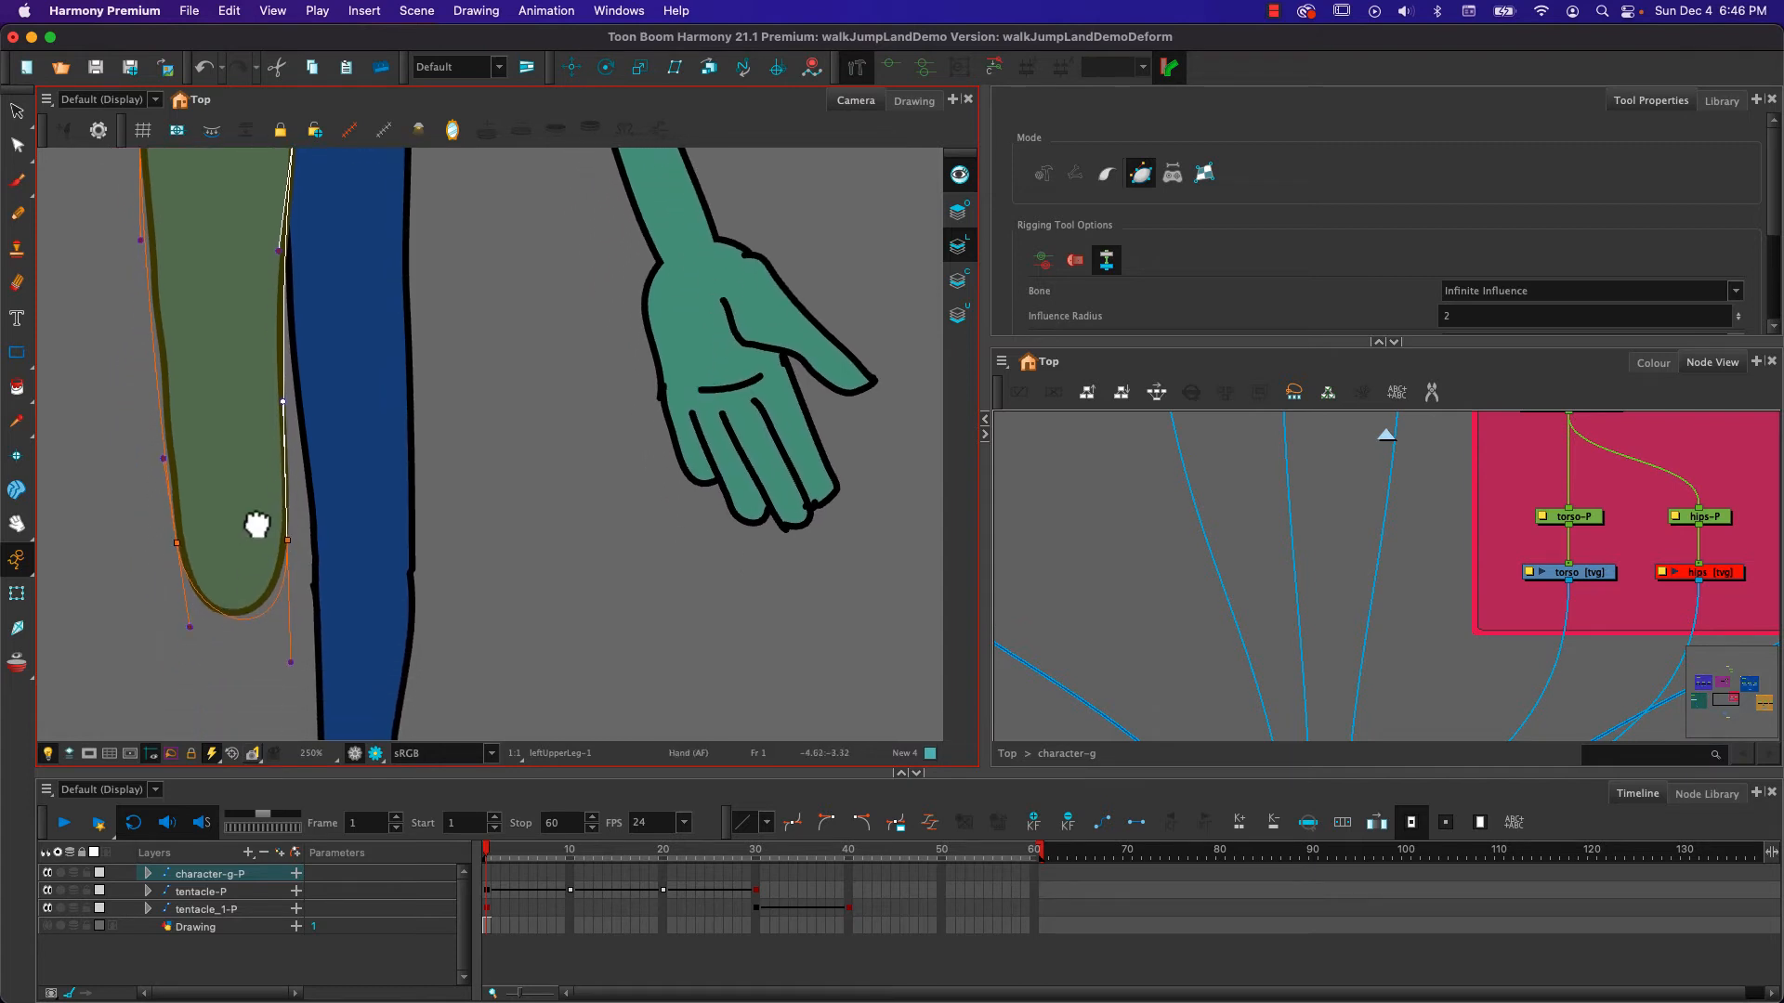
left_click(289, 657)
left_click_drag(286, 642, 191, 637)
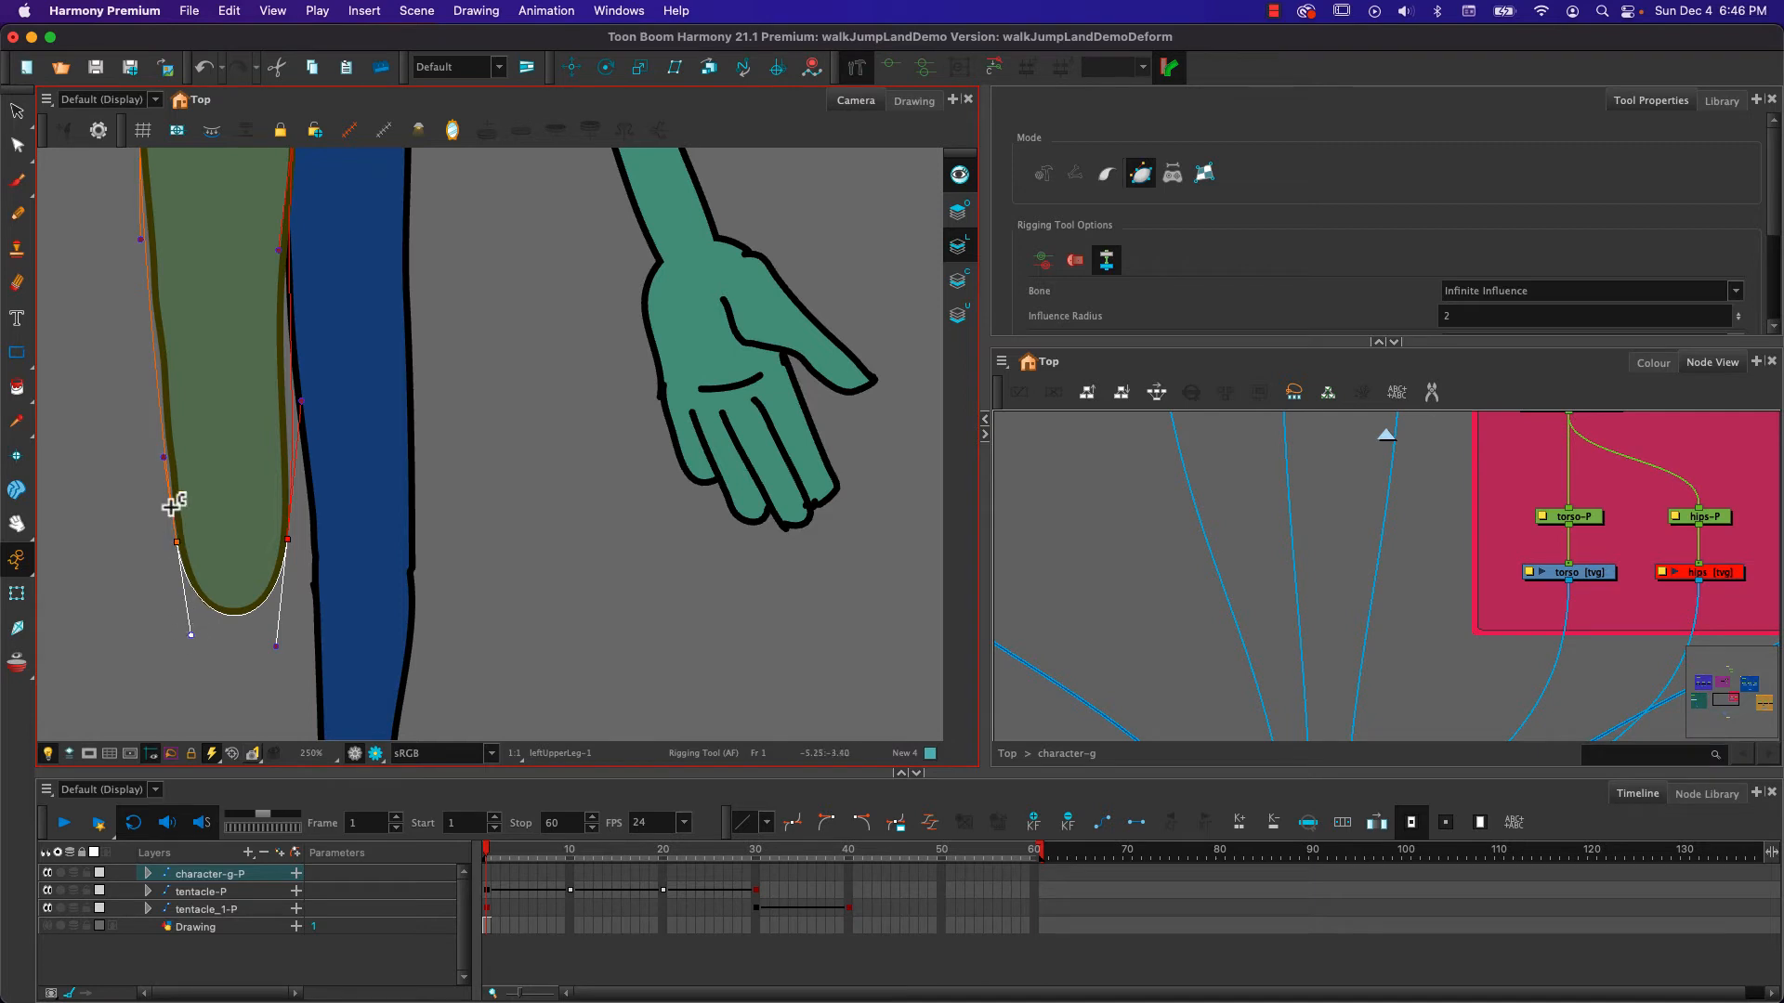
Refine the envelope's lower outer and inner side handles and the inner handle of its bottom curve to follow the upper leg's outline
left_click(159, 429)
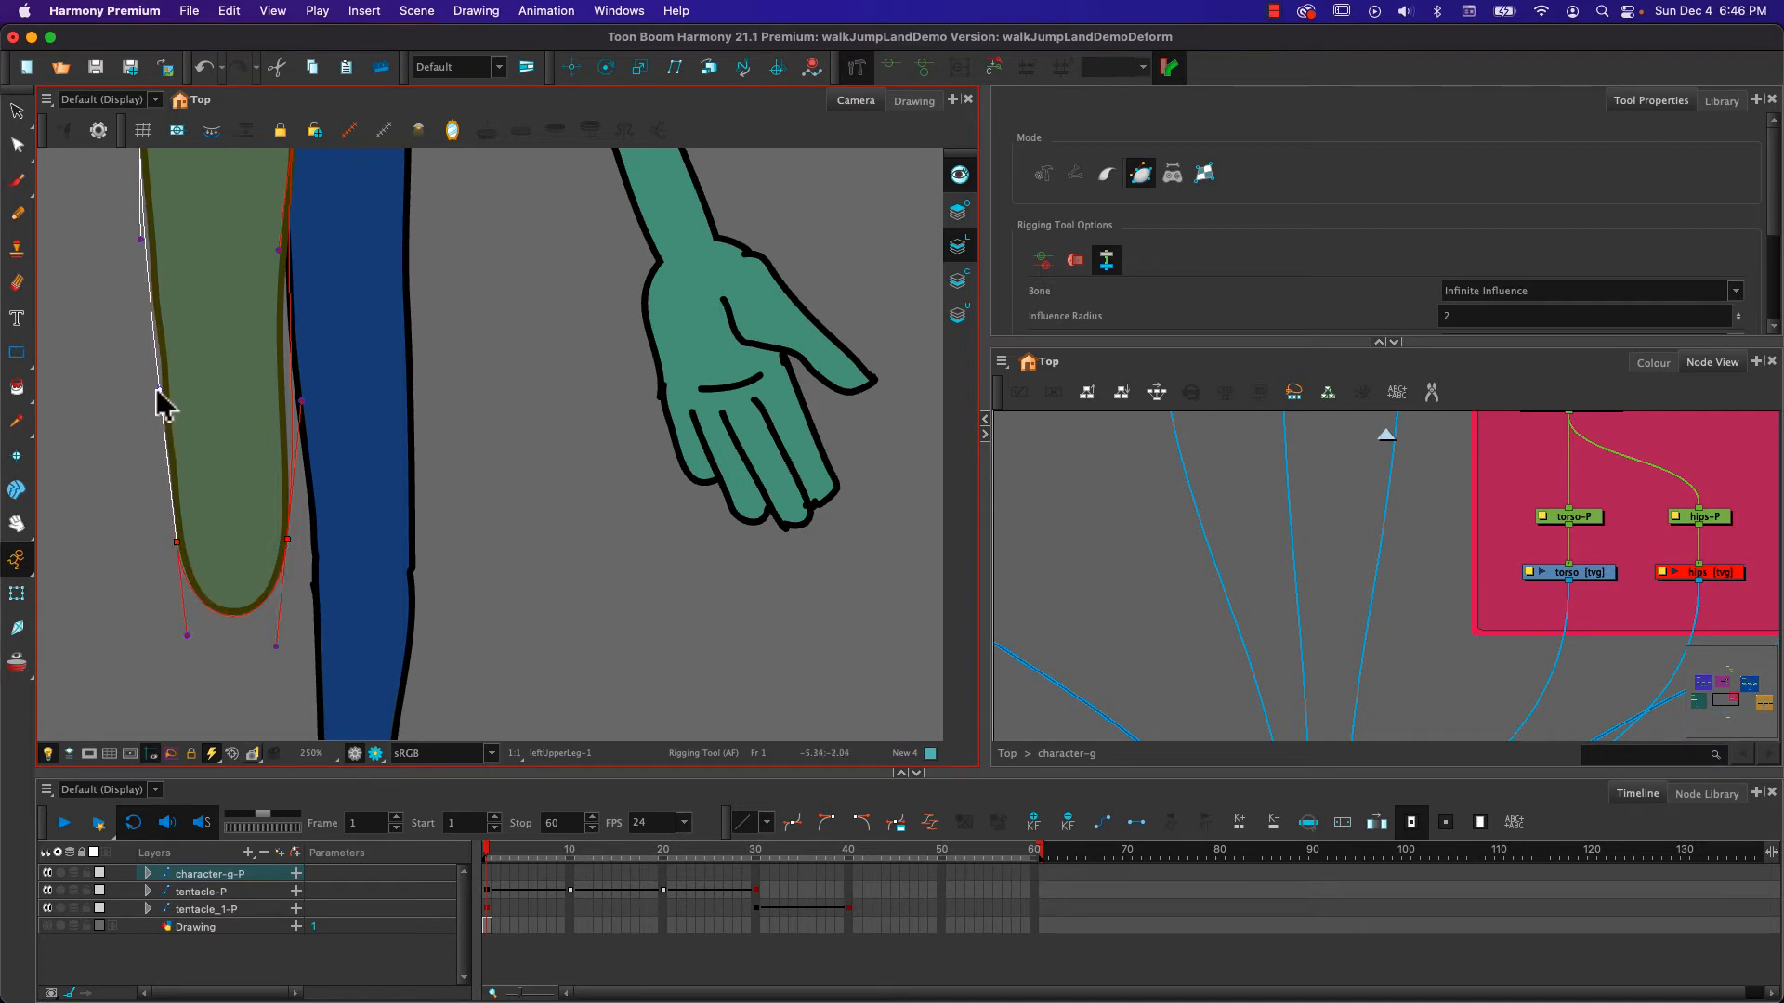
left_click(155, 383)
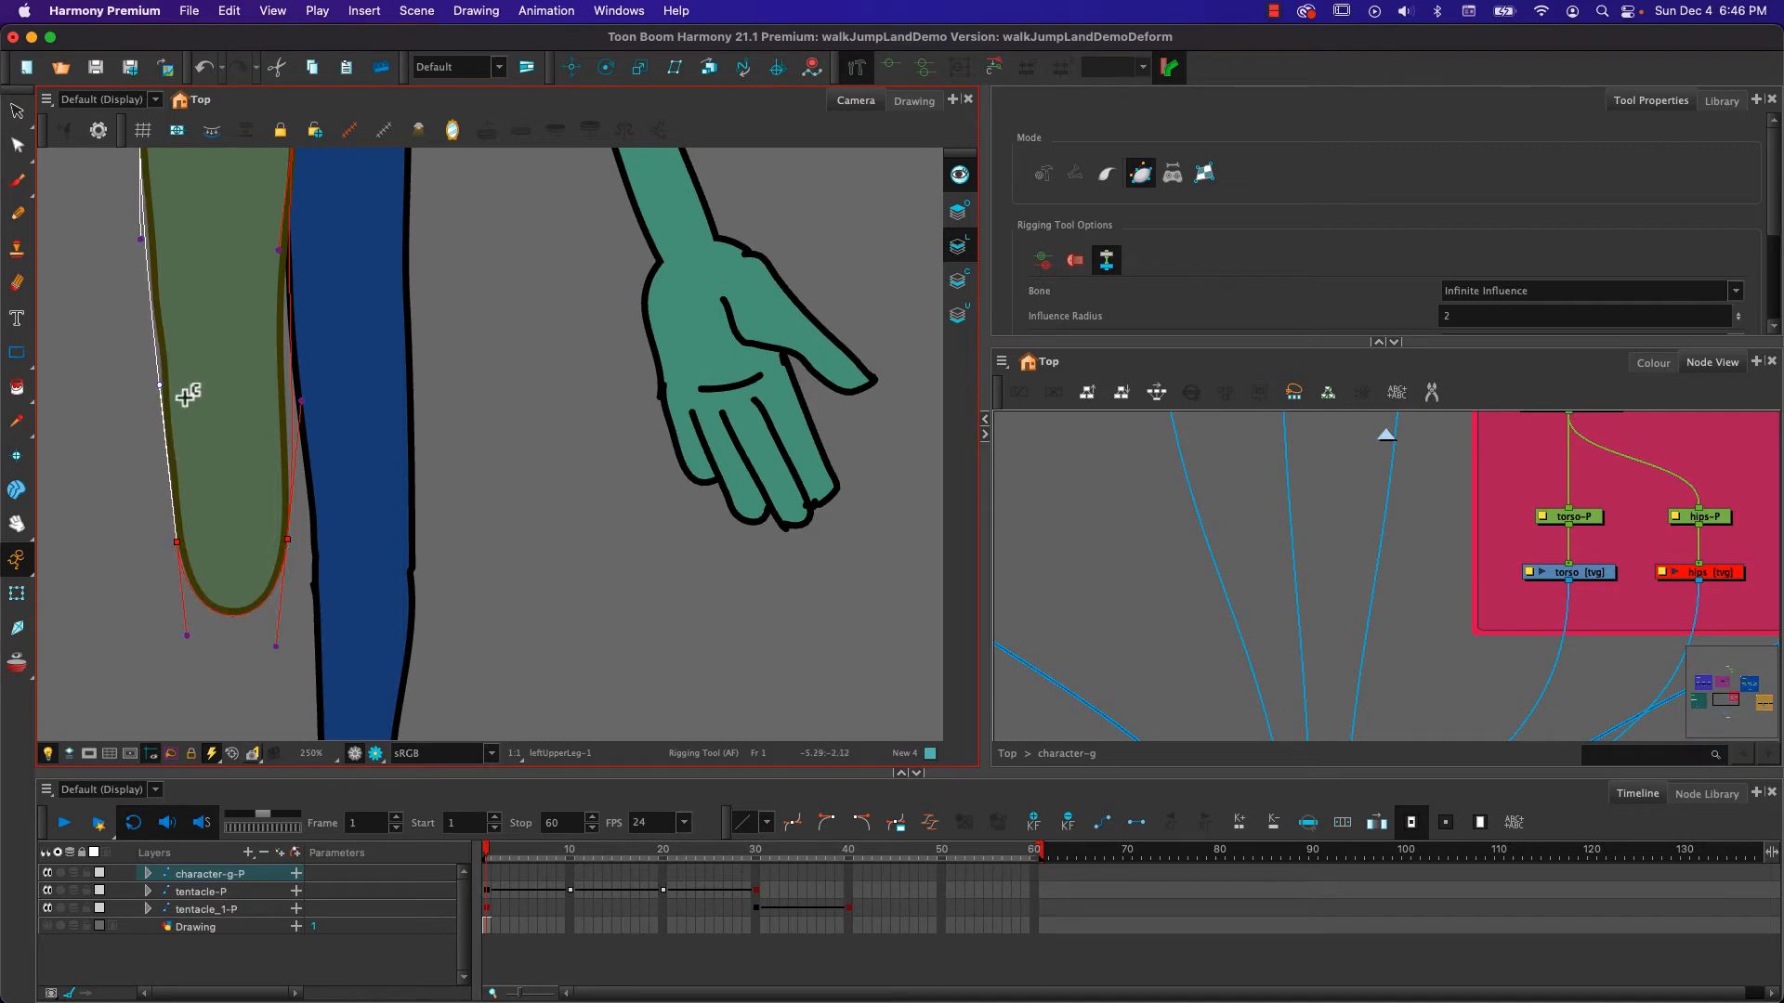
left_click(300, 406)
left_click(288, 391)
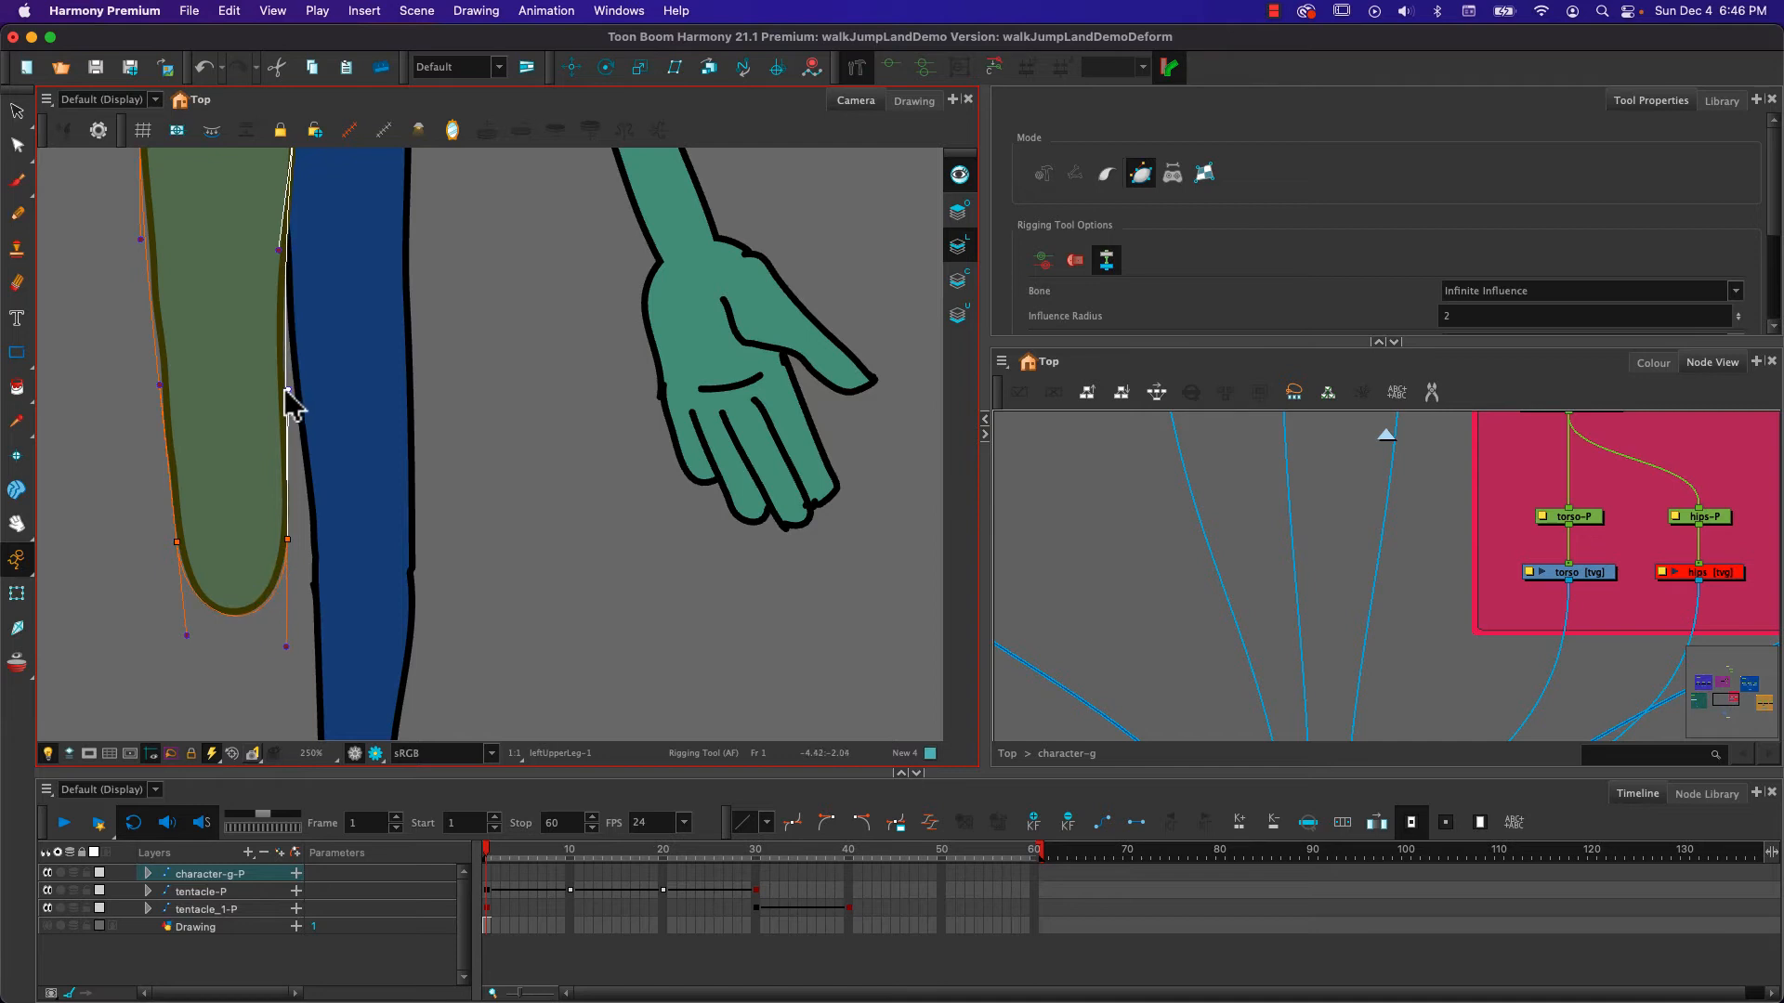
left_click_drag(287, 391, 284, 413)
left_click(285, 649)
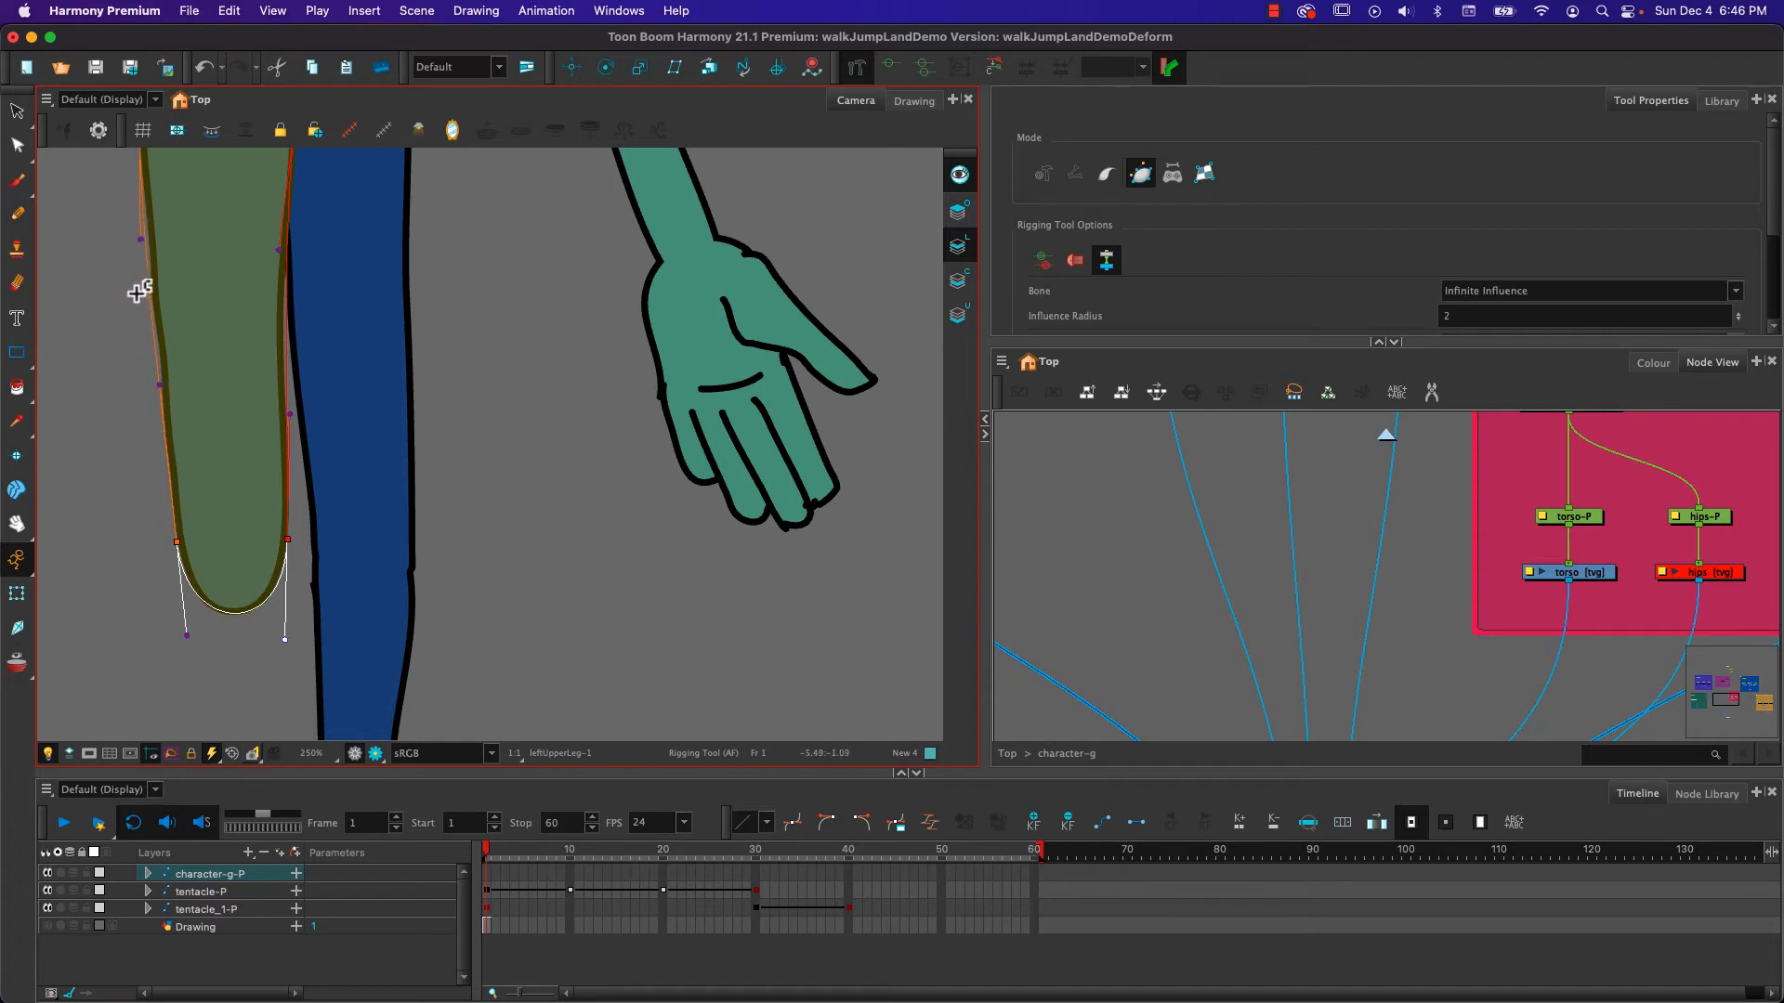
left_click_drag(119, 318, 167, 438)
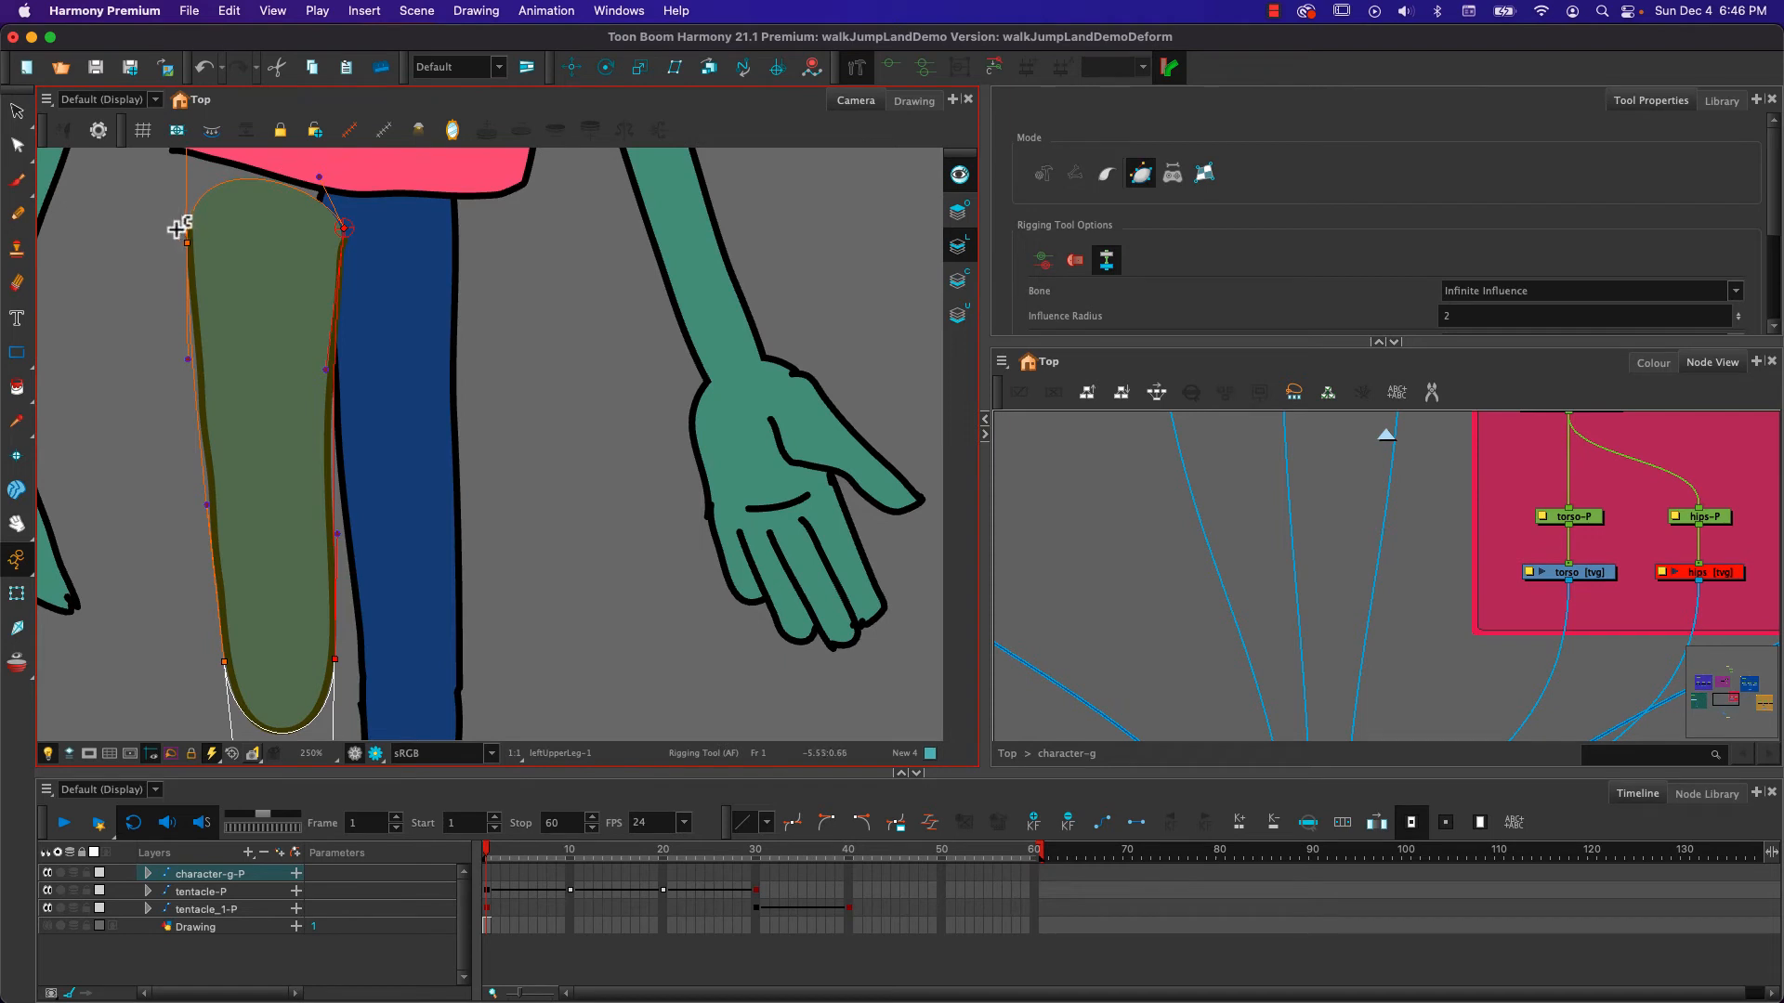
Adjust the upper outer-side handle of the leftUpperLeg envelope to follow the leg's outline
left_click(189, 361)
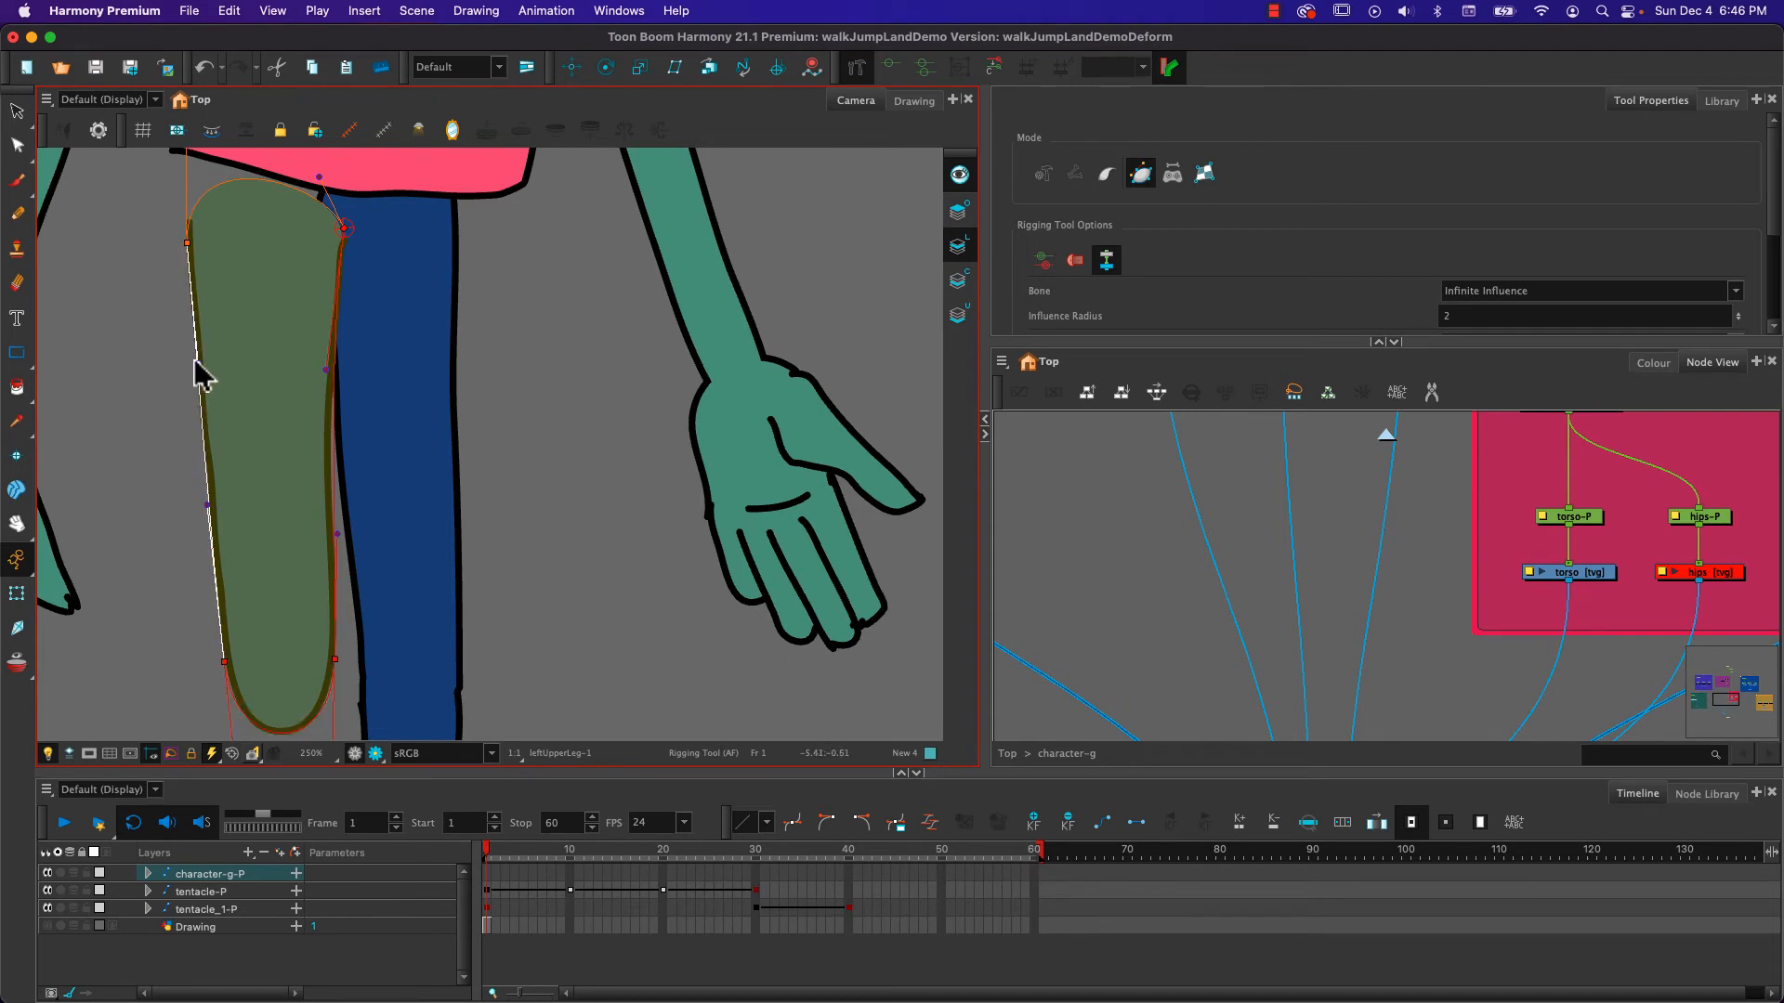
mouse_move(194, 360)
left_mouse_down()
mouse_move(264, 345)
mouse_move(194, 374)
left_mouse_up()
Select the rightUpperLeg drawing and locate its node in the Node View
left_click(344, 539)
key("shift+t")
left_click(383, 494)
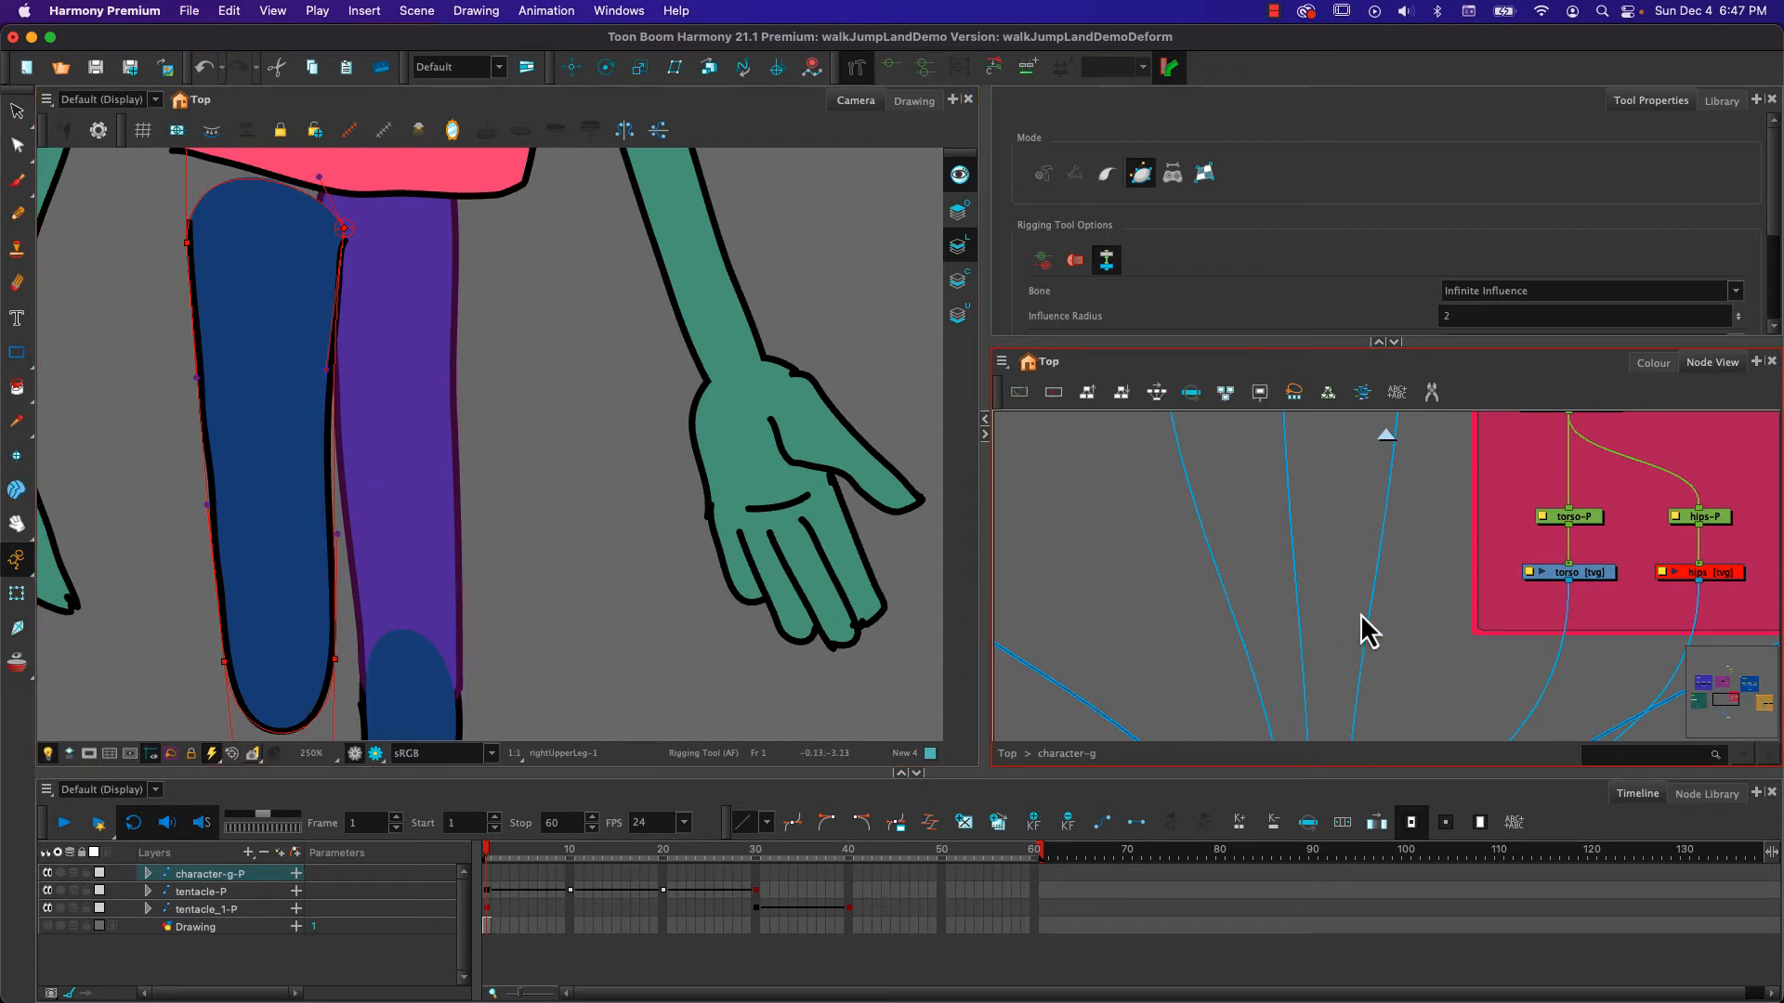
key("o")
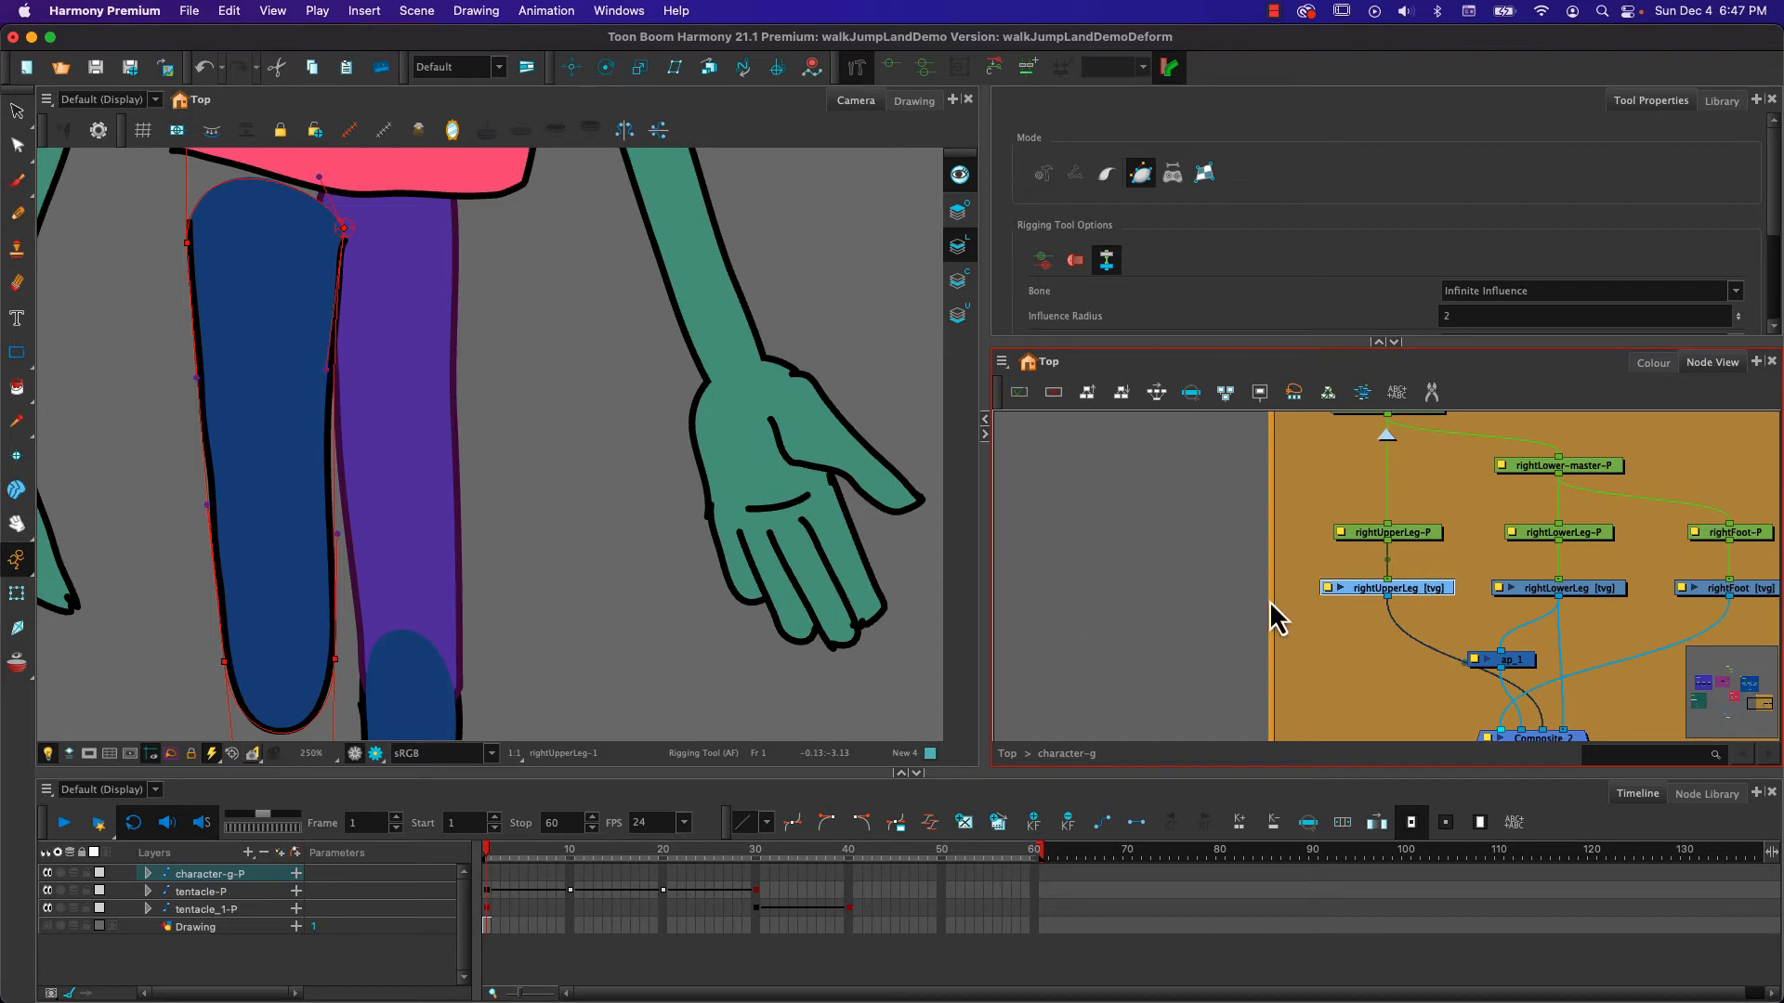
key("shift+t")
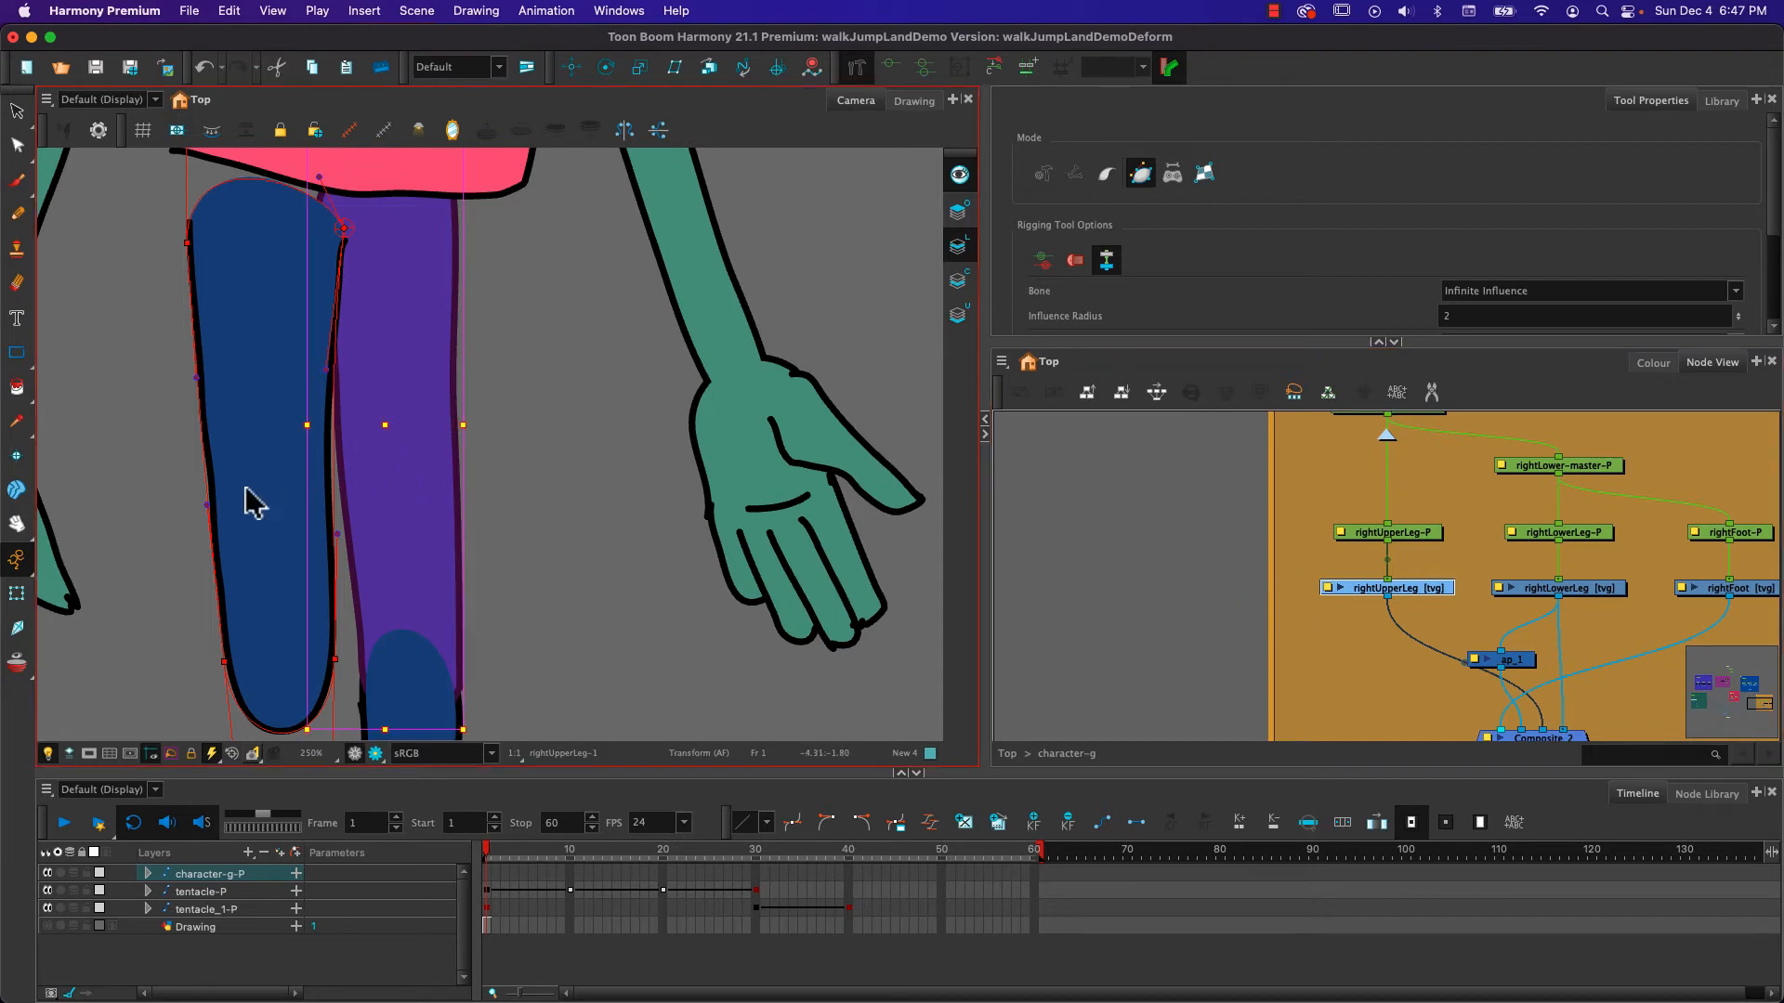
key("alt+9")
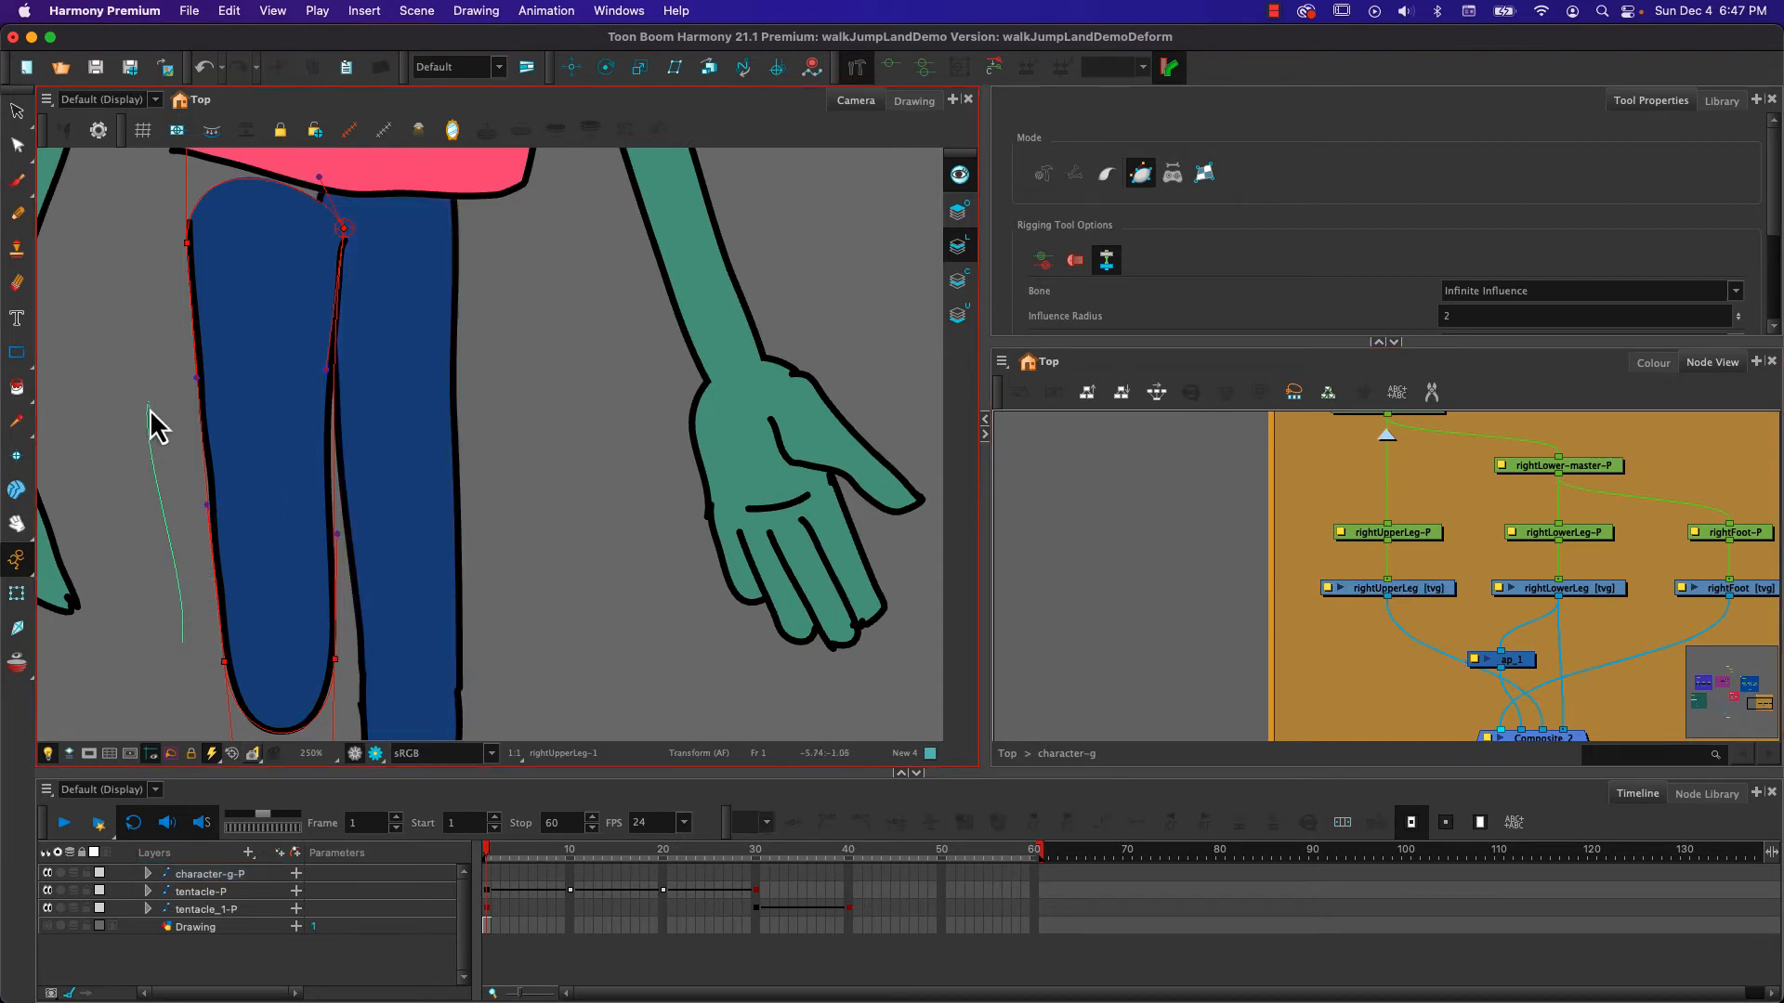
Select the rightLowerLeg drawing, locate its node beside rightUpperLeg in the node network, and disable it to uncover the knee
scroll(171, 520, "down", 5)
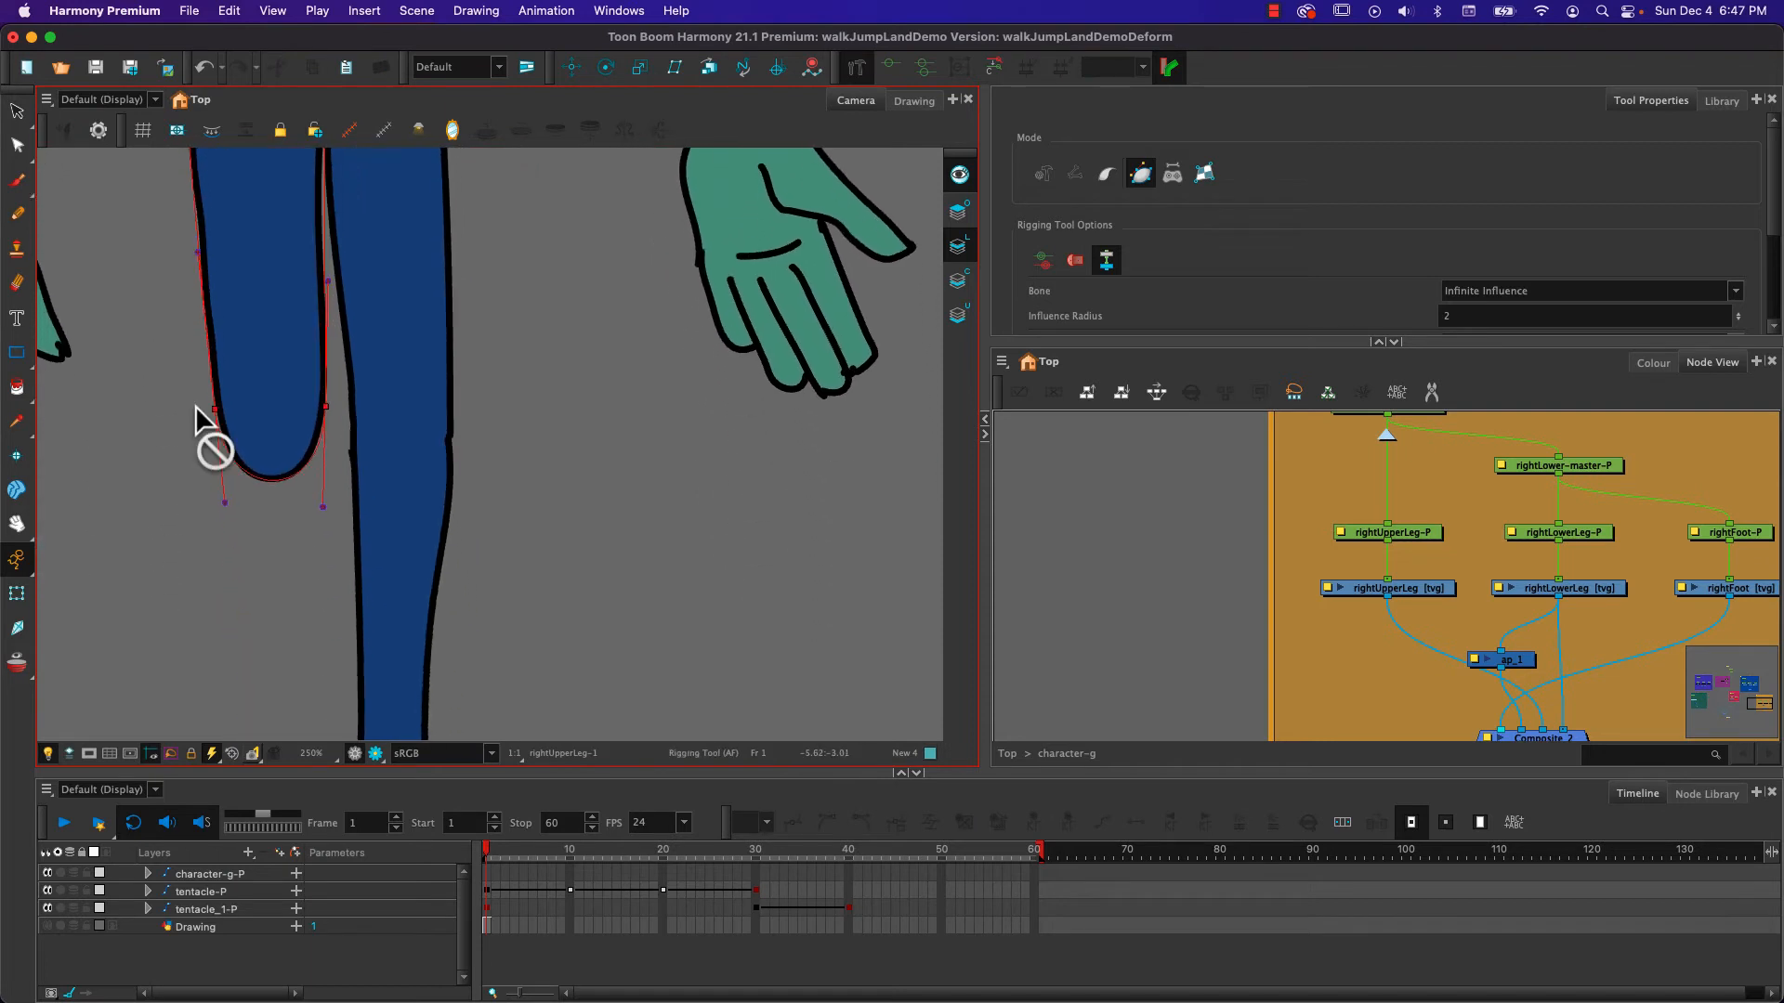
left_click(405, 664)
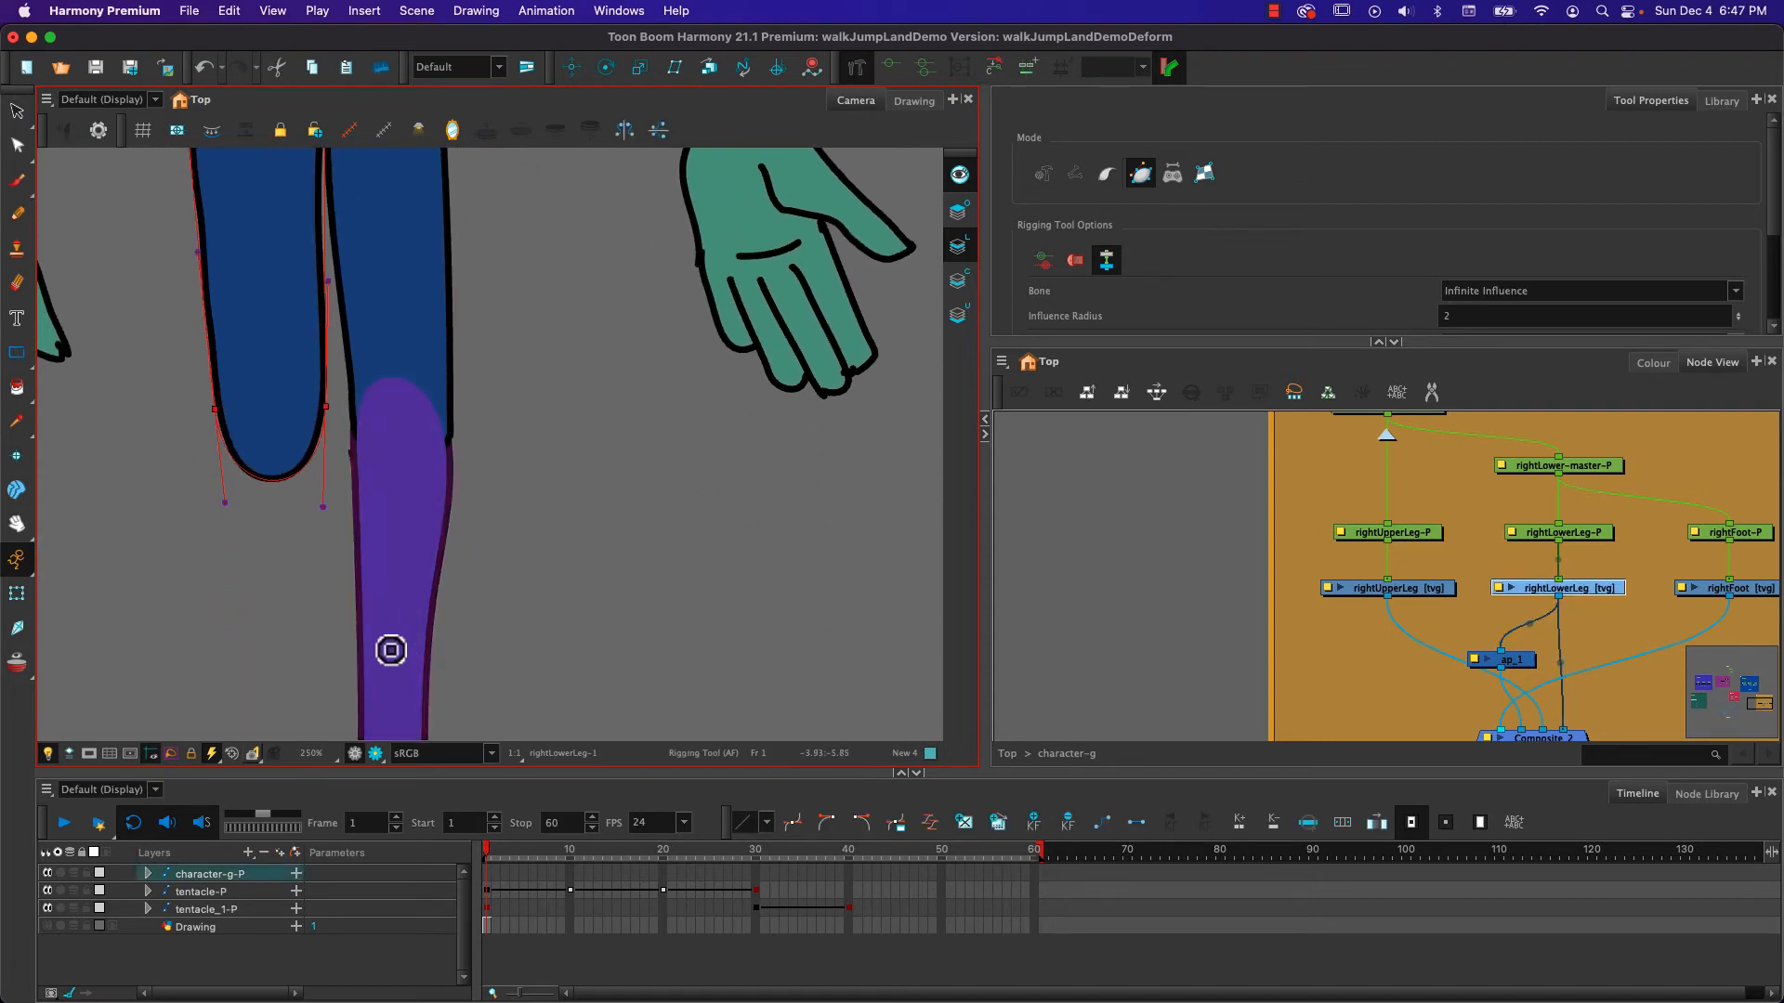
left_click(326, 629)
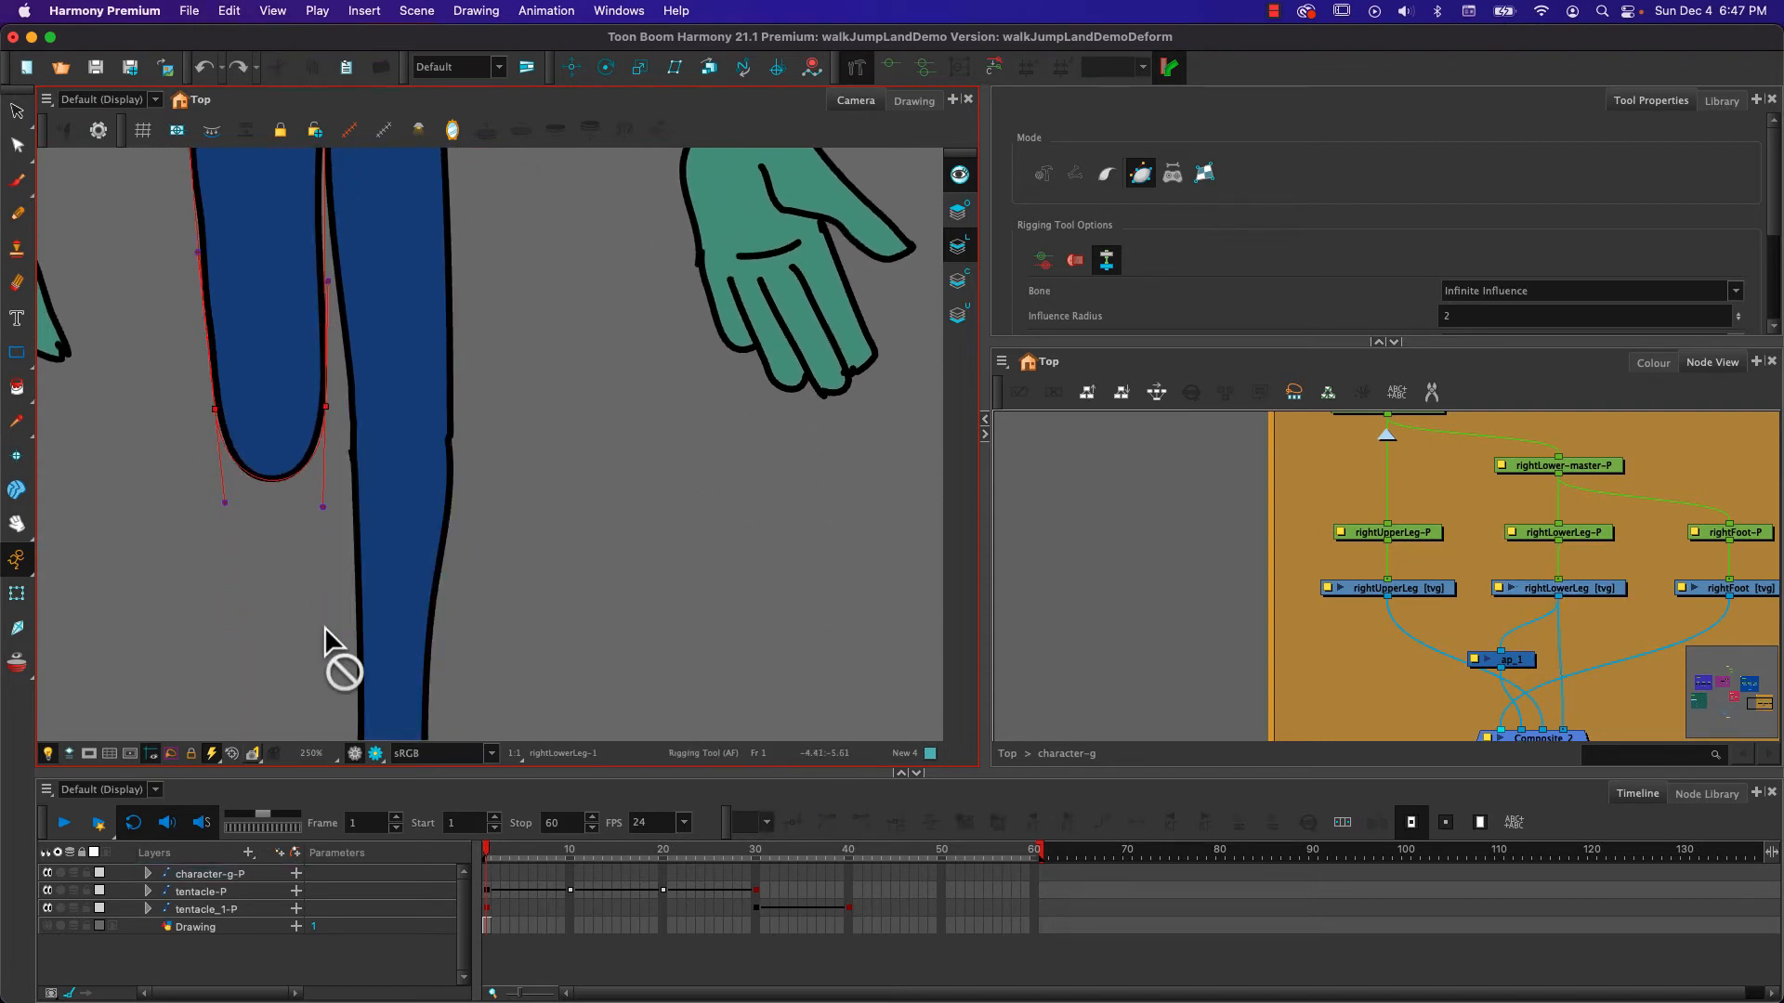
left_click(17, 594)
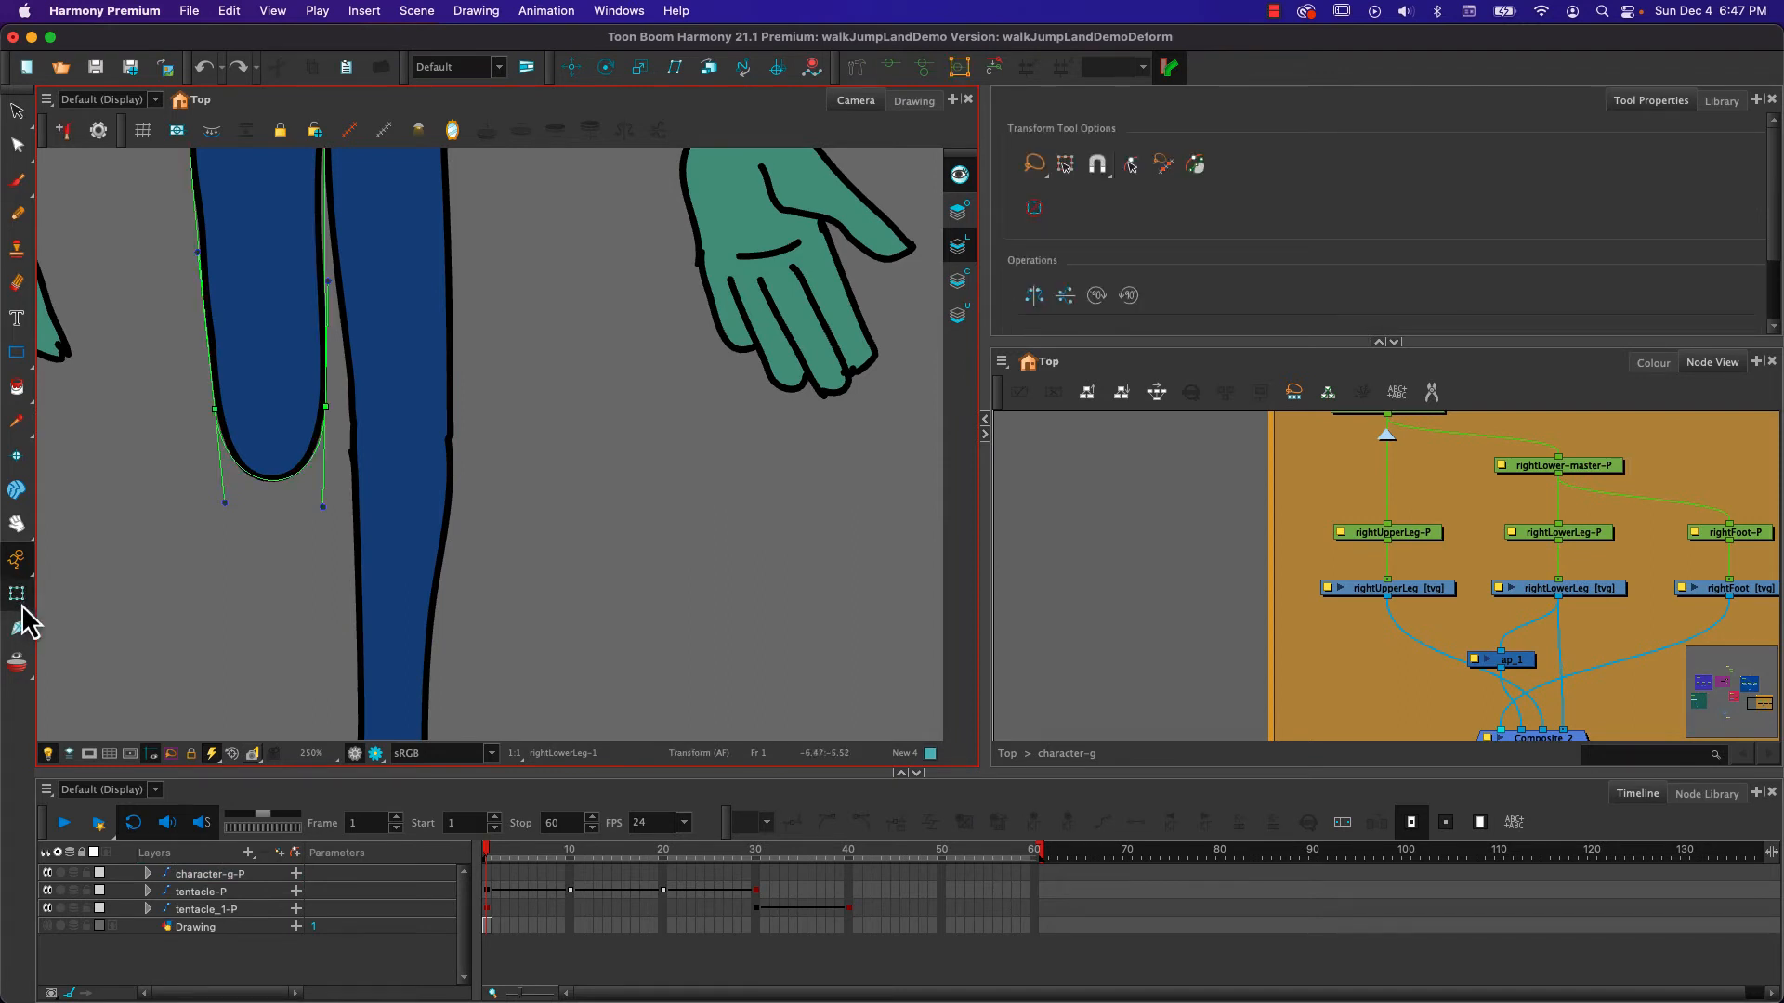
left_click(392, 600)
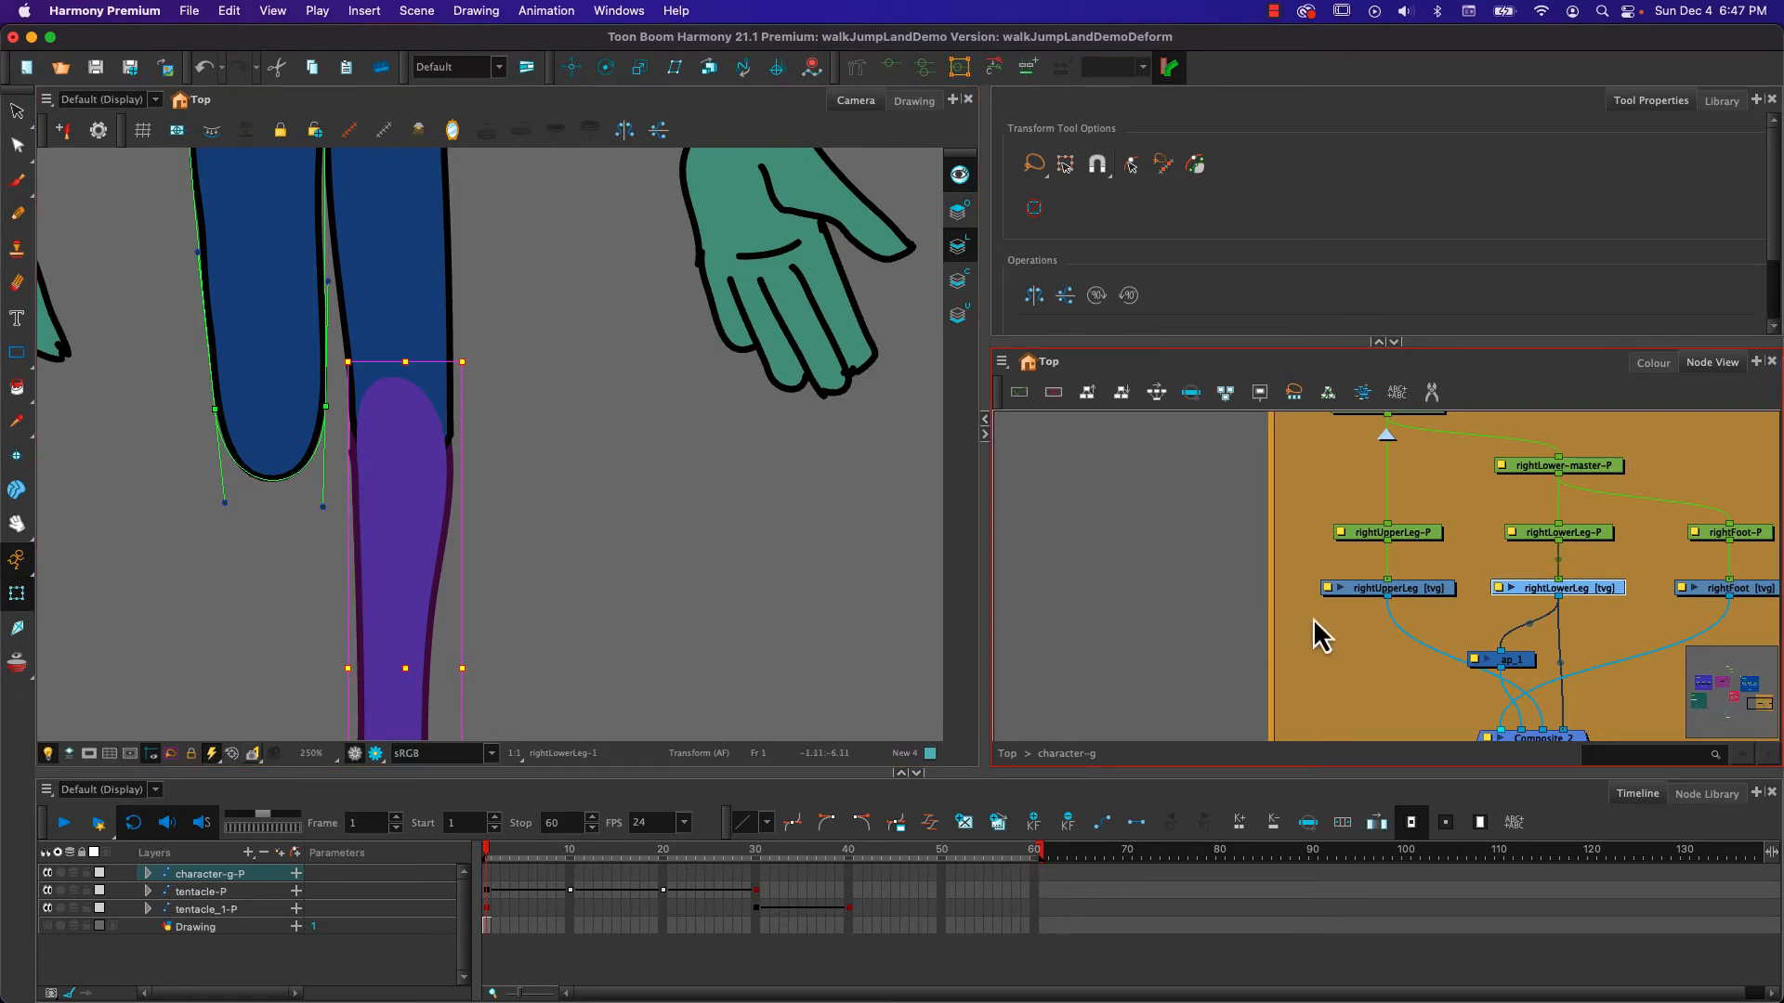
key("f")
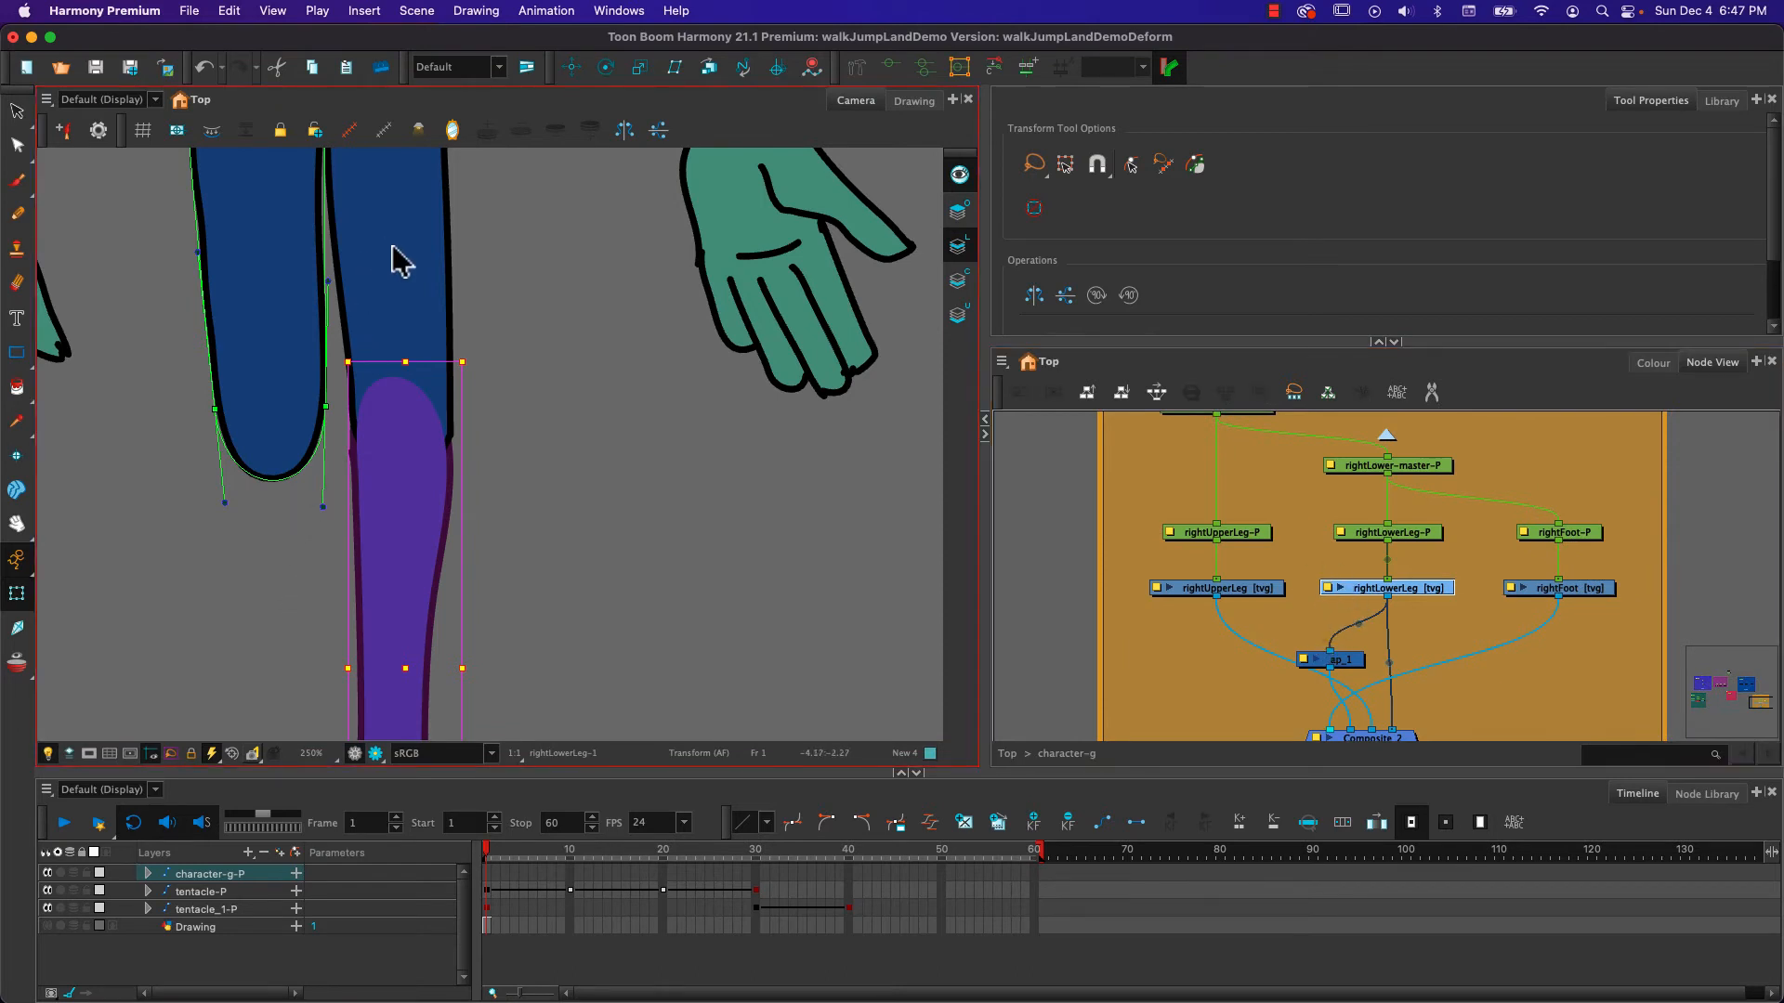
left_click(1250, 587)
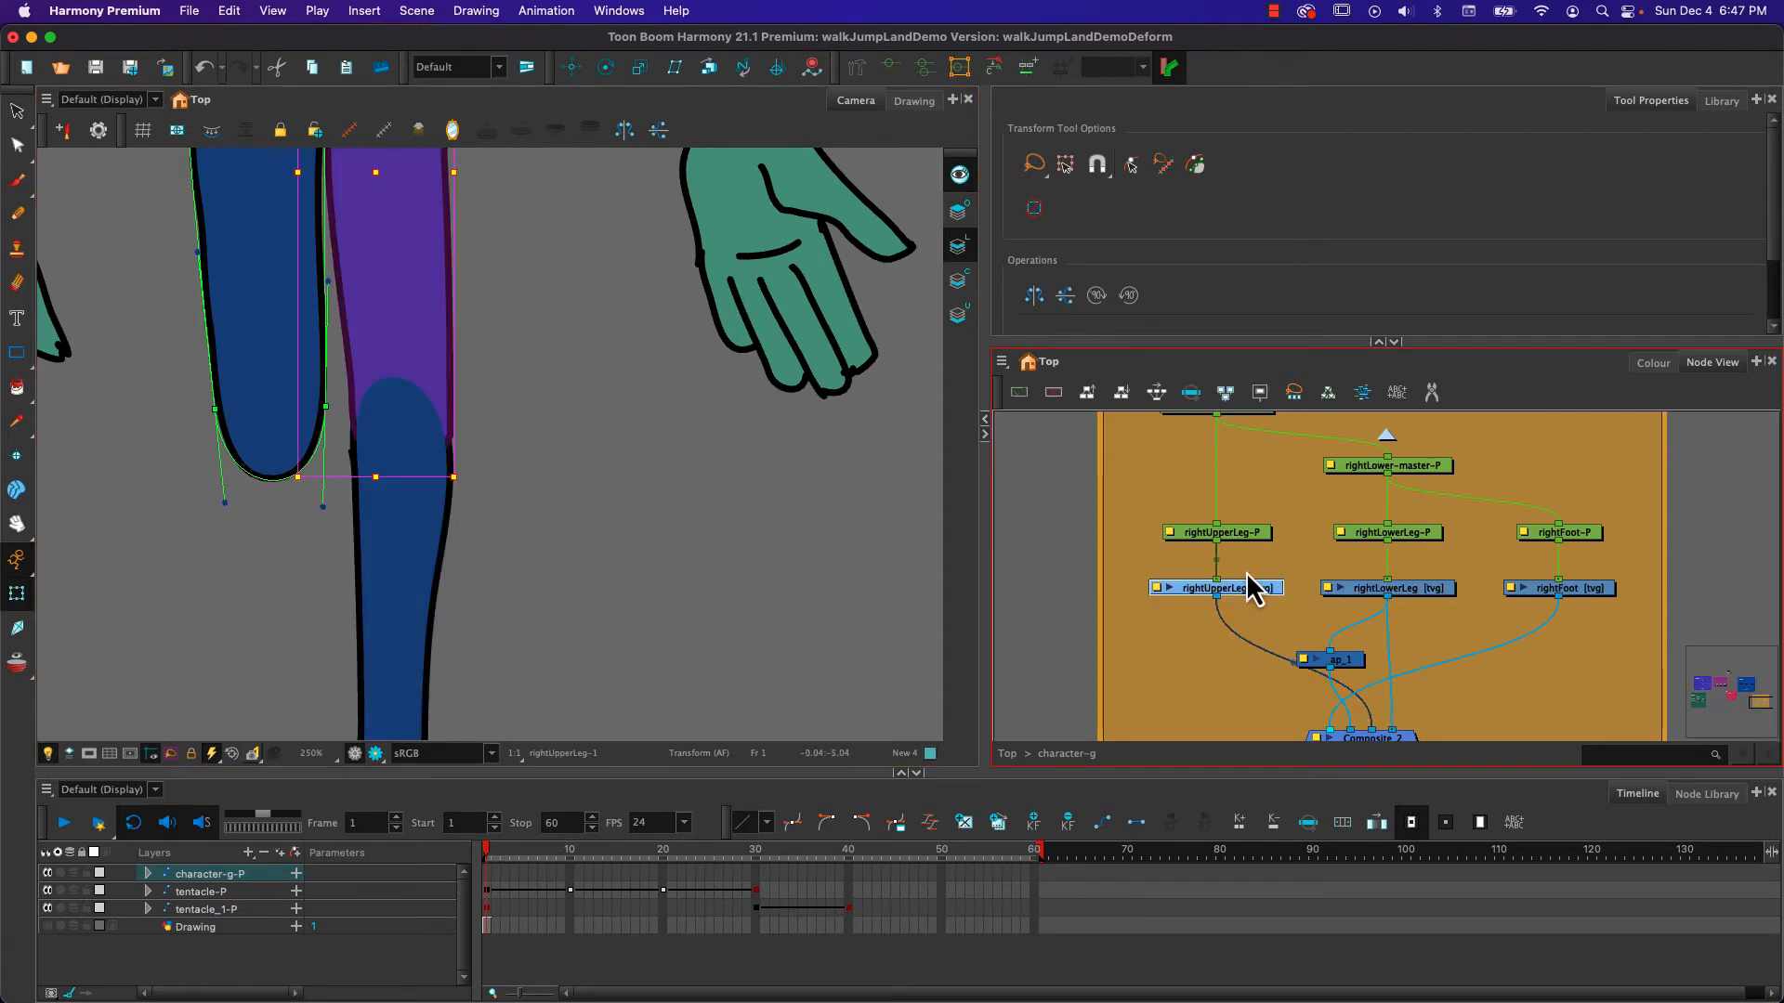
left_click(1409, 594)
key("d")
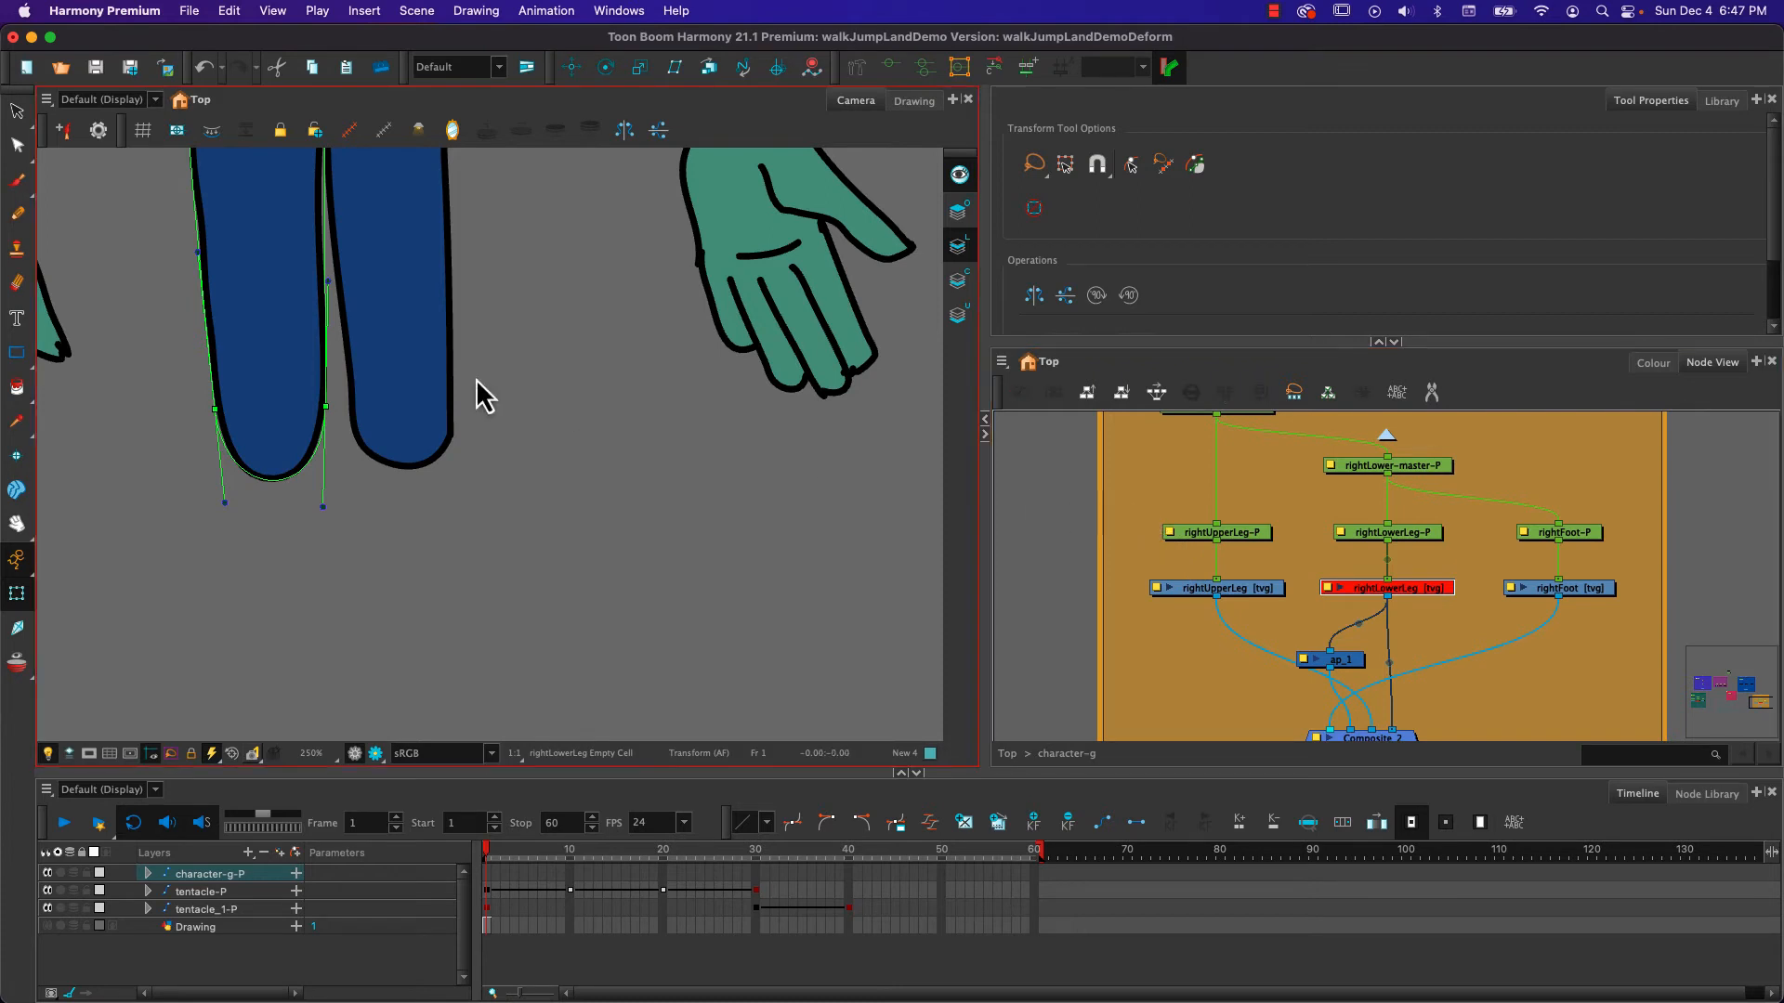
Disable the torso and leftUpperLeg drawings so that the right upper leg stands alone
left_click_drag(362, 370, 445, 676)
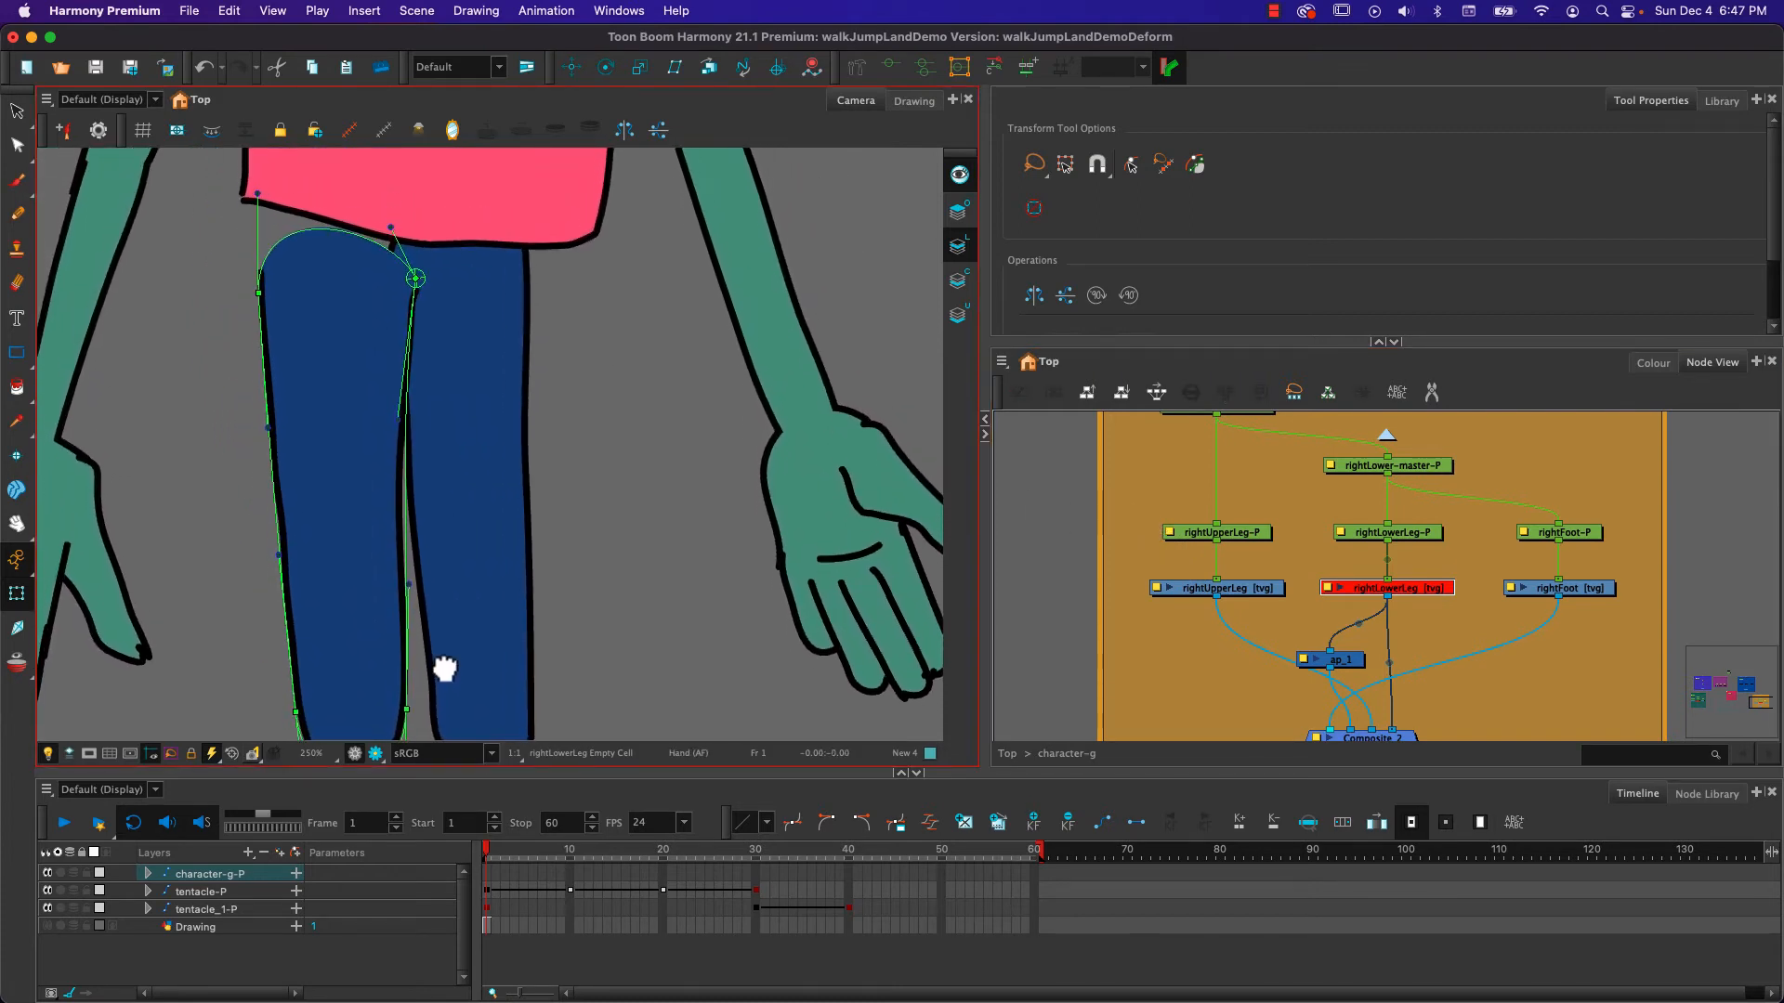
left_click(455, 203)
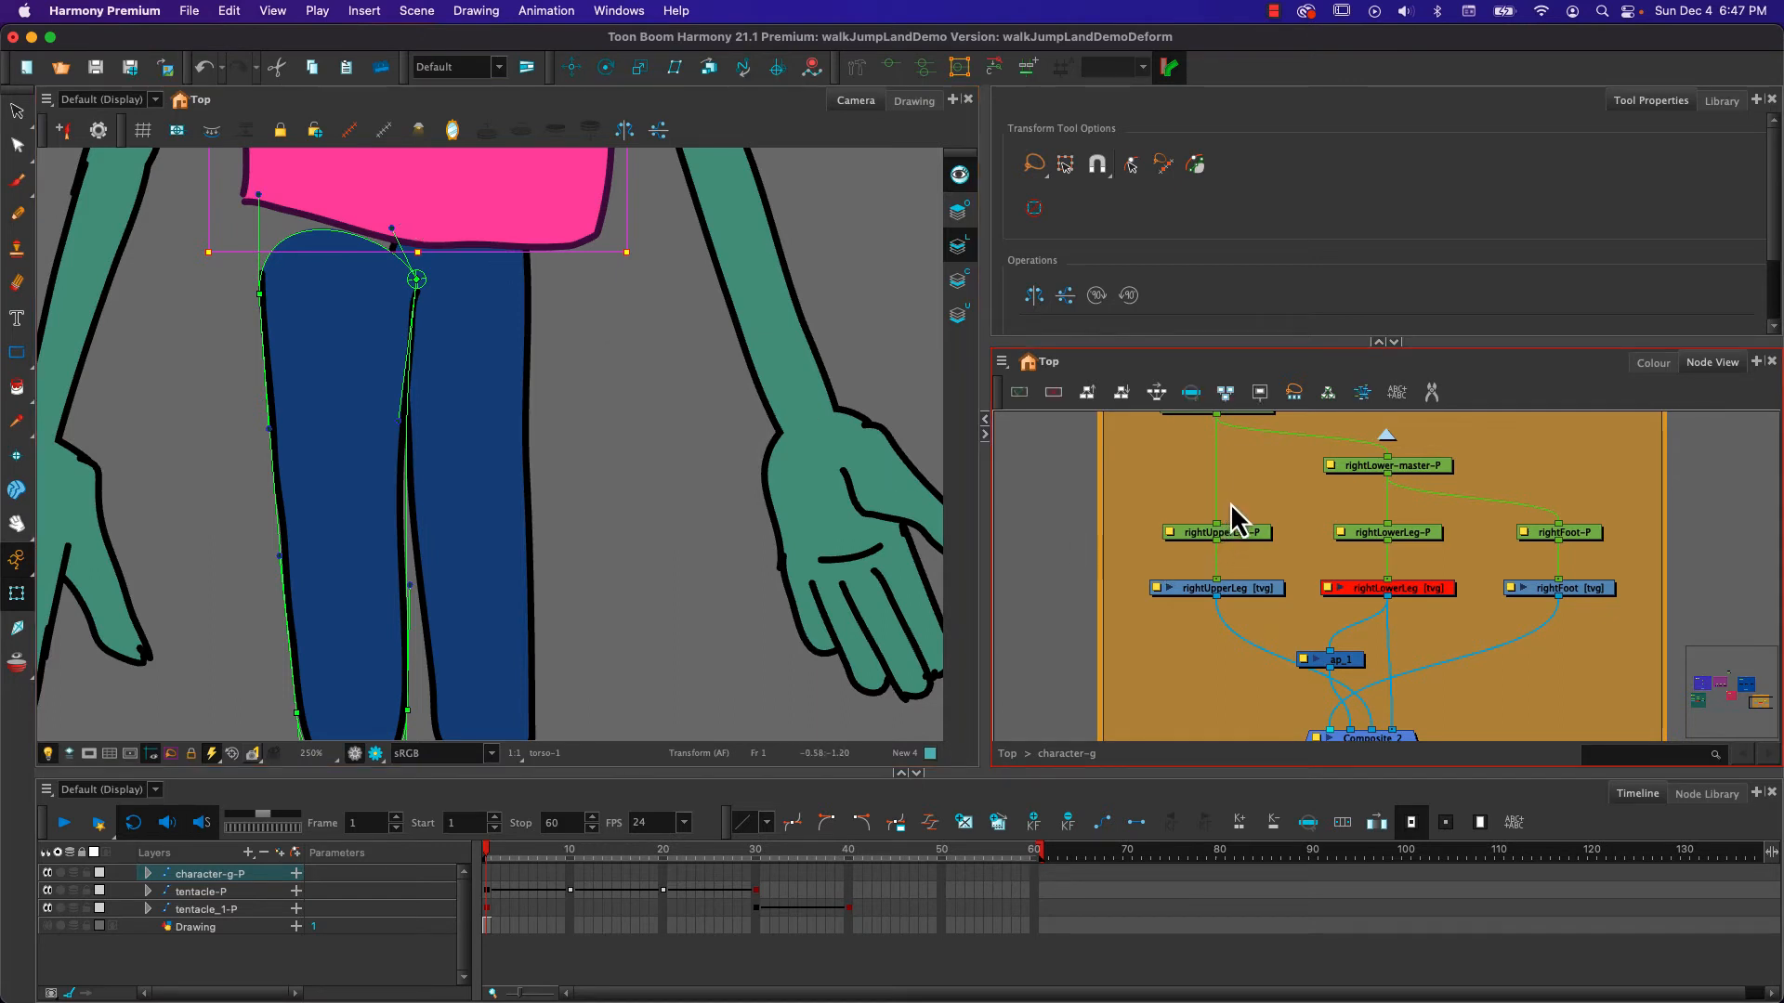
key("Delete")
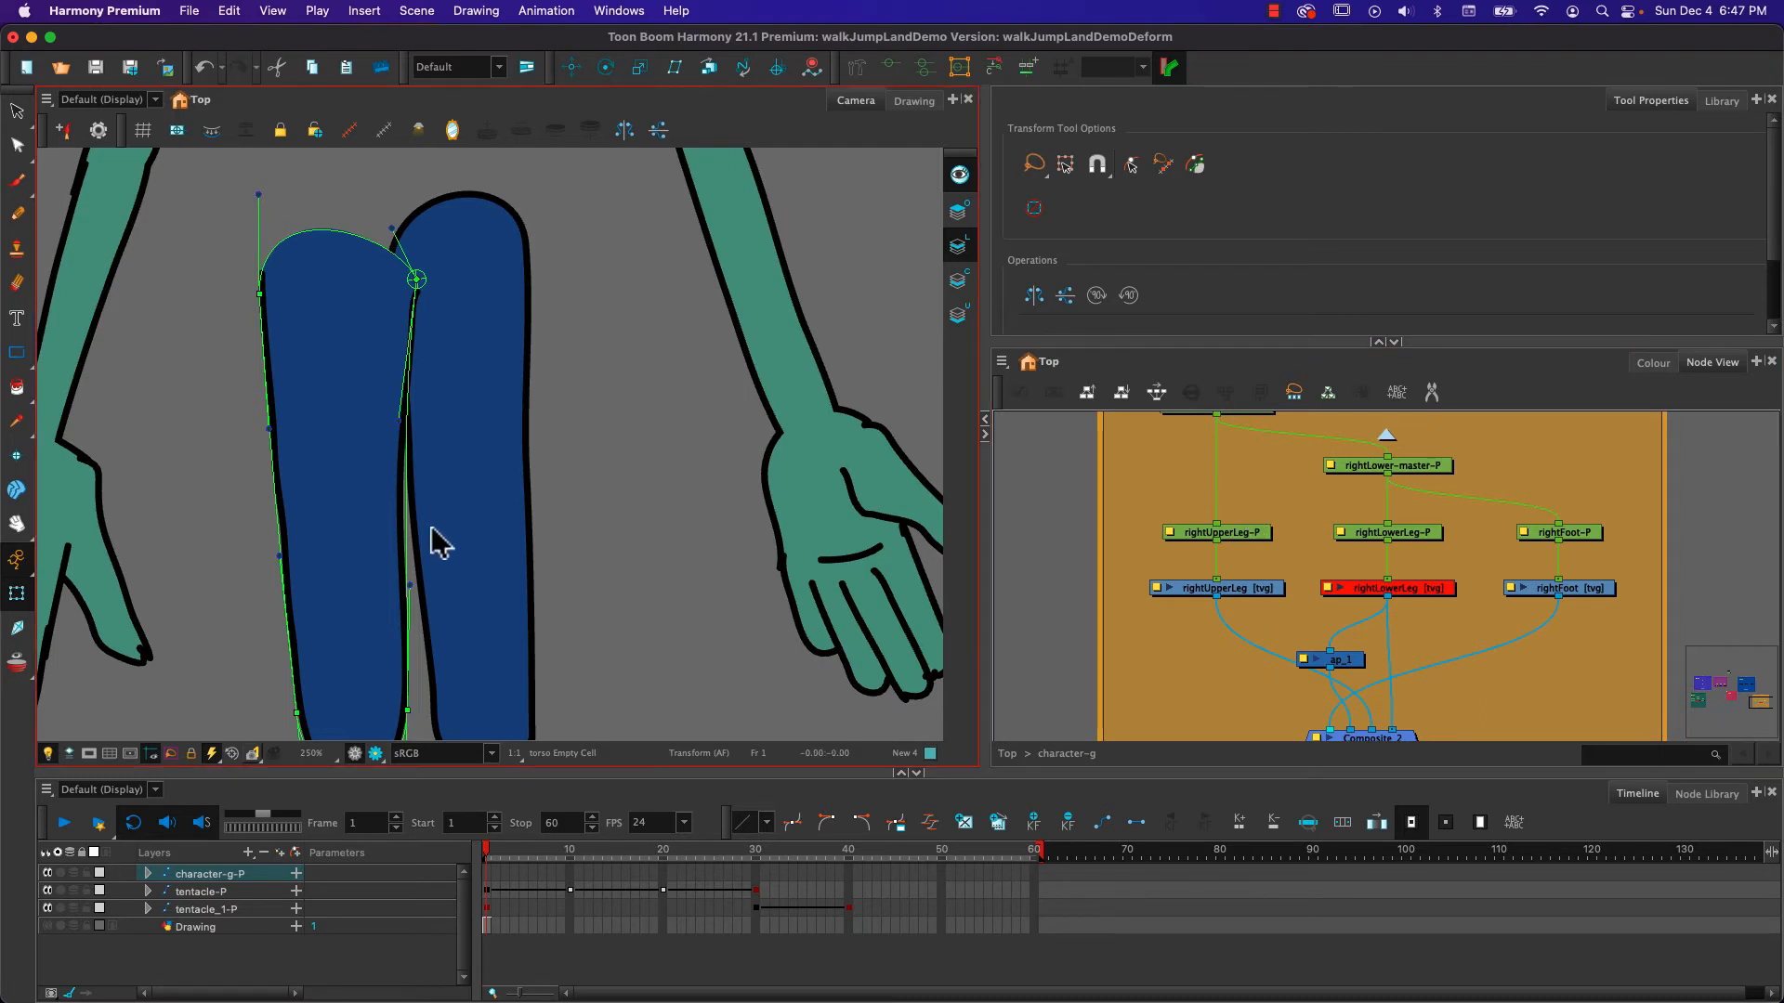
key("super+z")
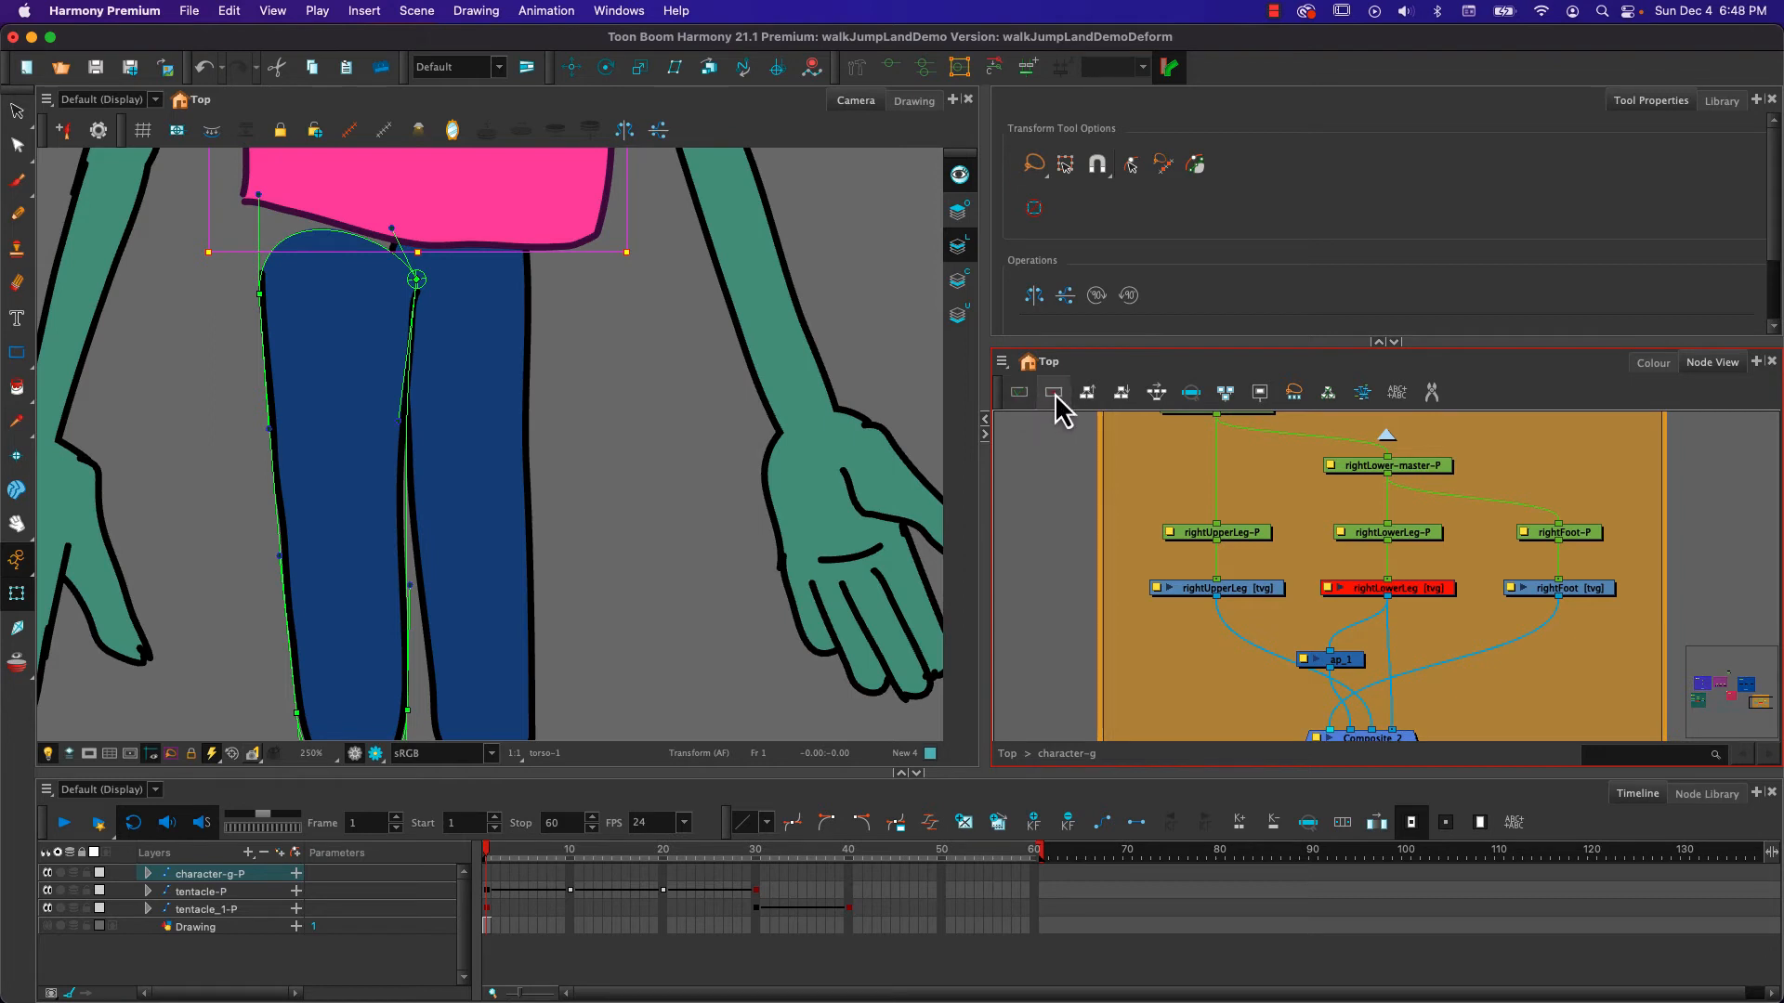
left_click(1056, 393)
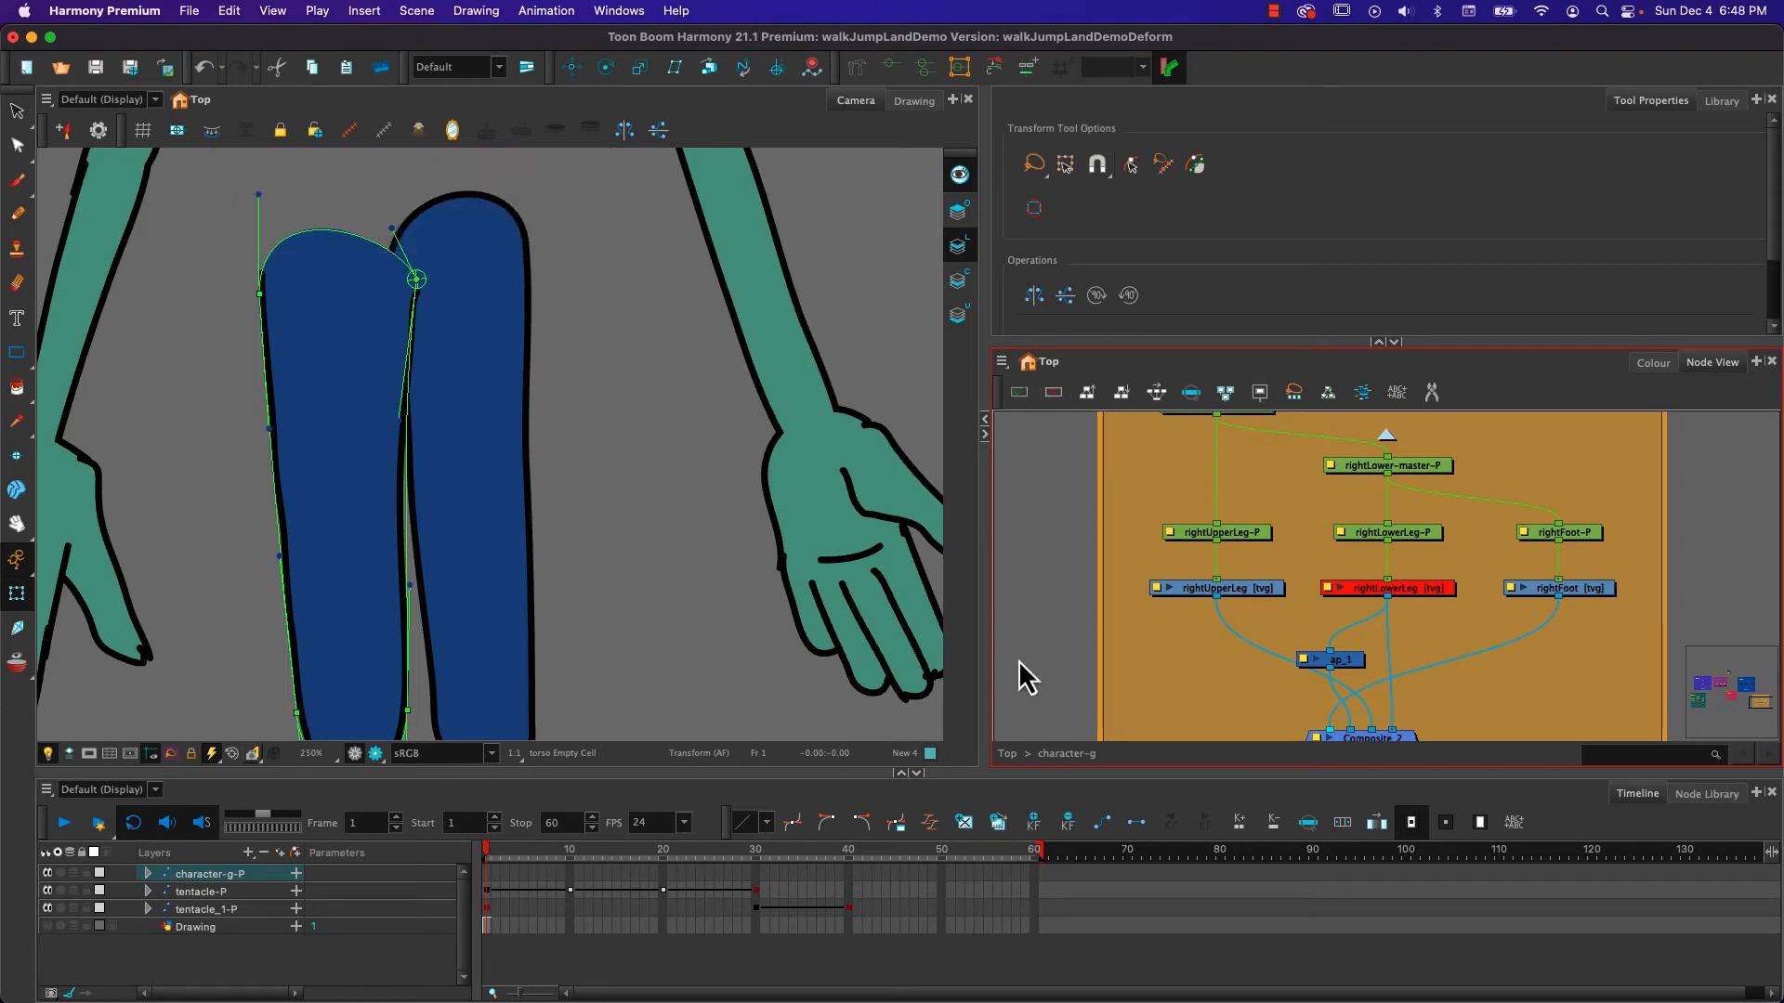
left_click(325, 394)
key("Delete")
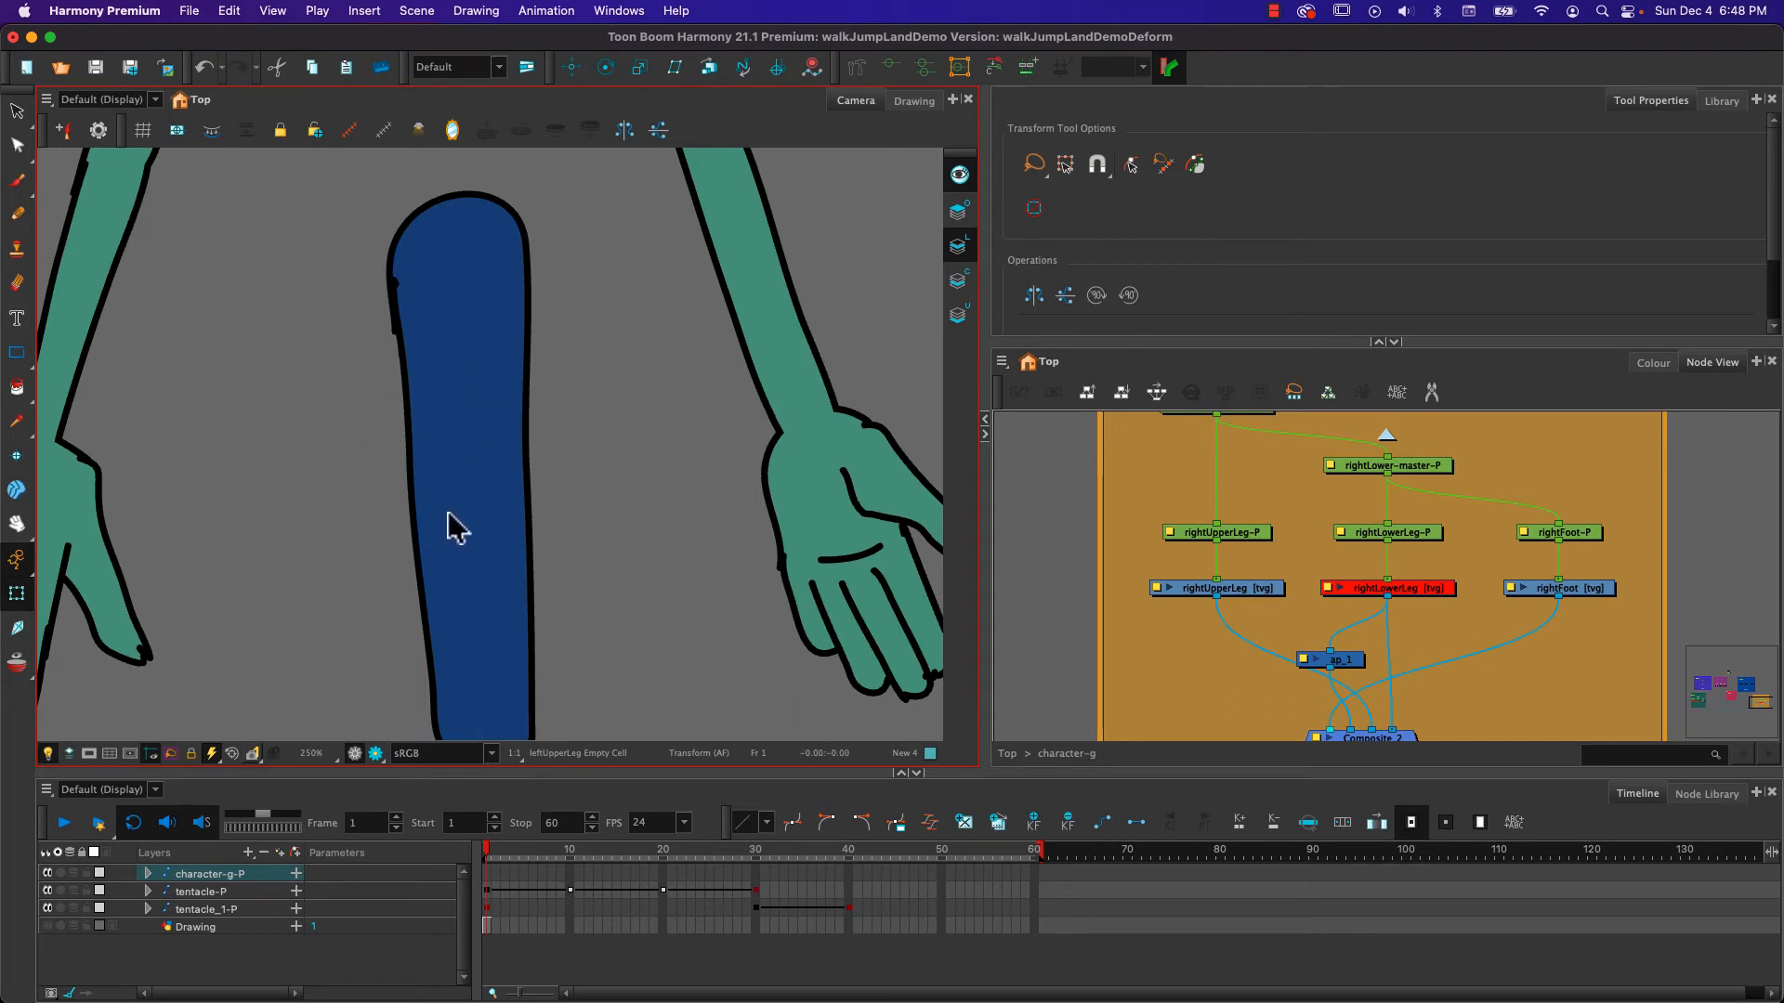
Draw a closed four-point envelope deformer around the rightUpperLeg drawing, with two points near the knee and two near the hip
scroll(448, 511, "down", 2)
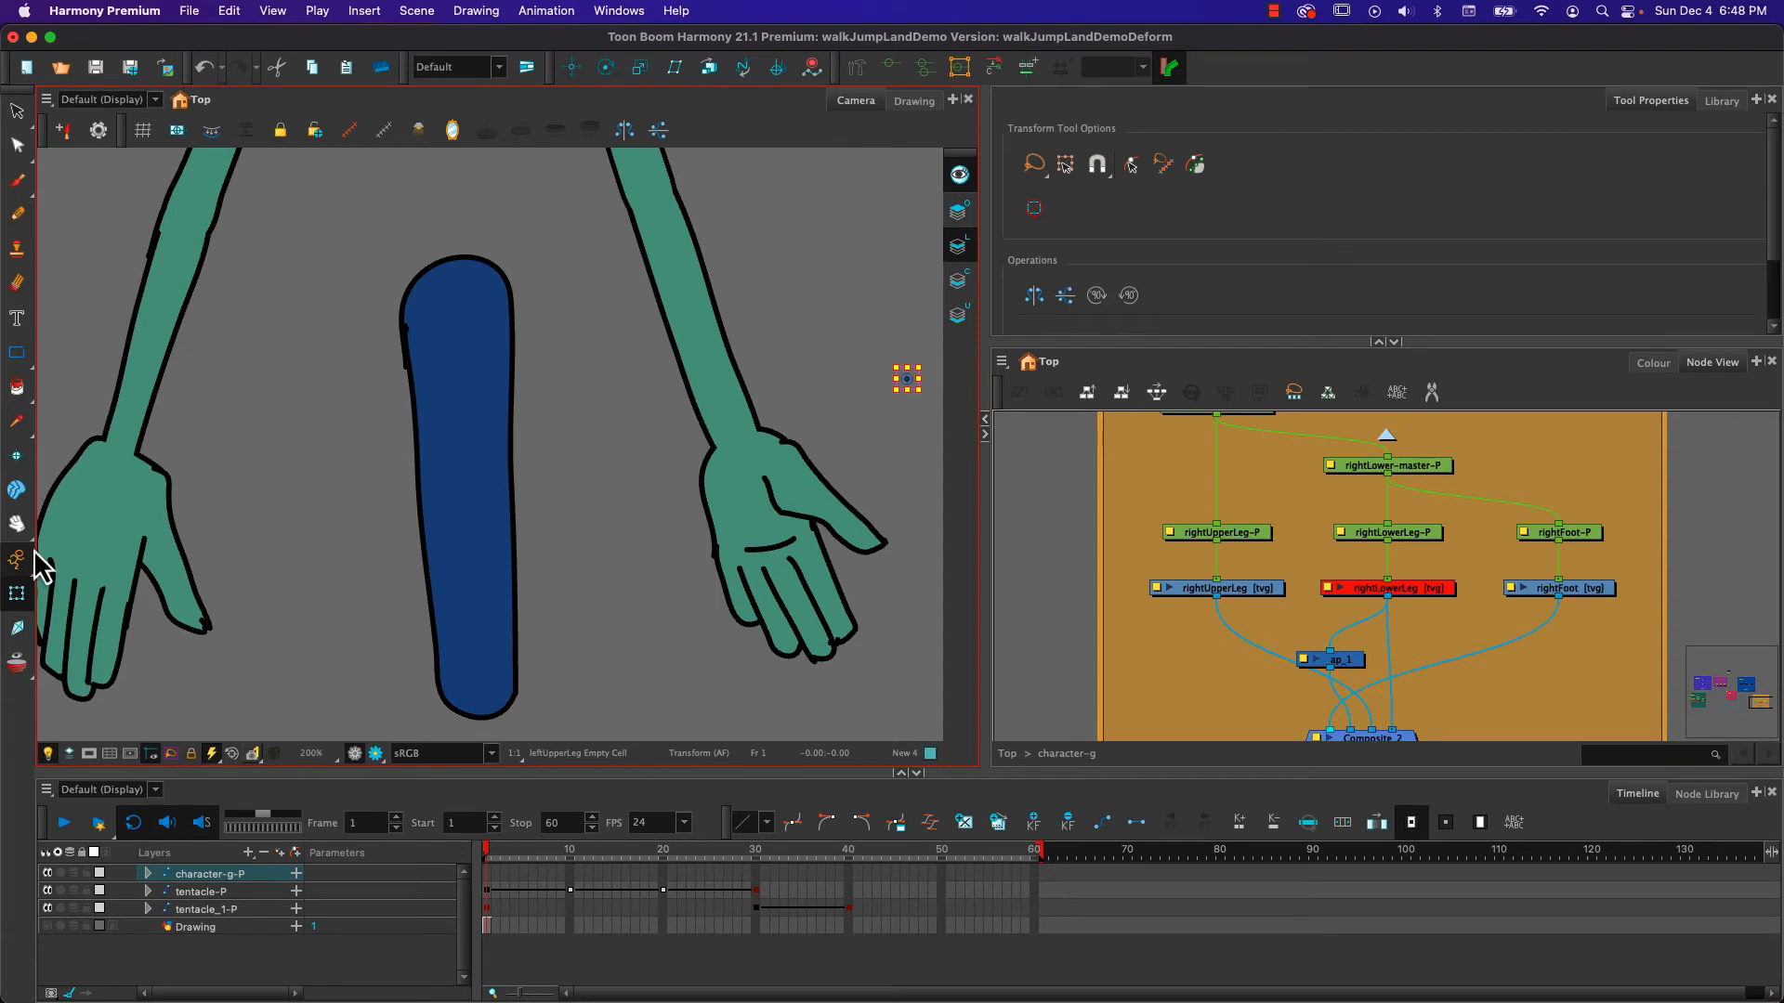
left_click(856, 70)
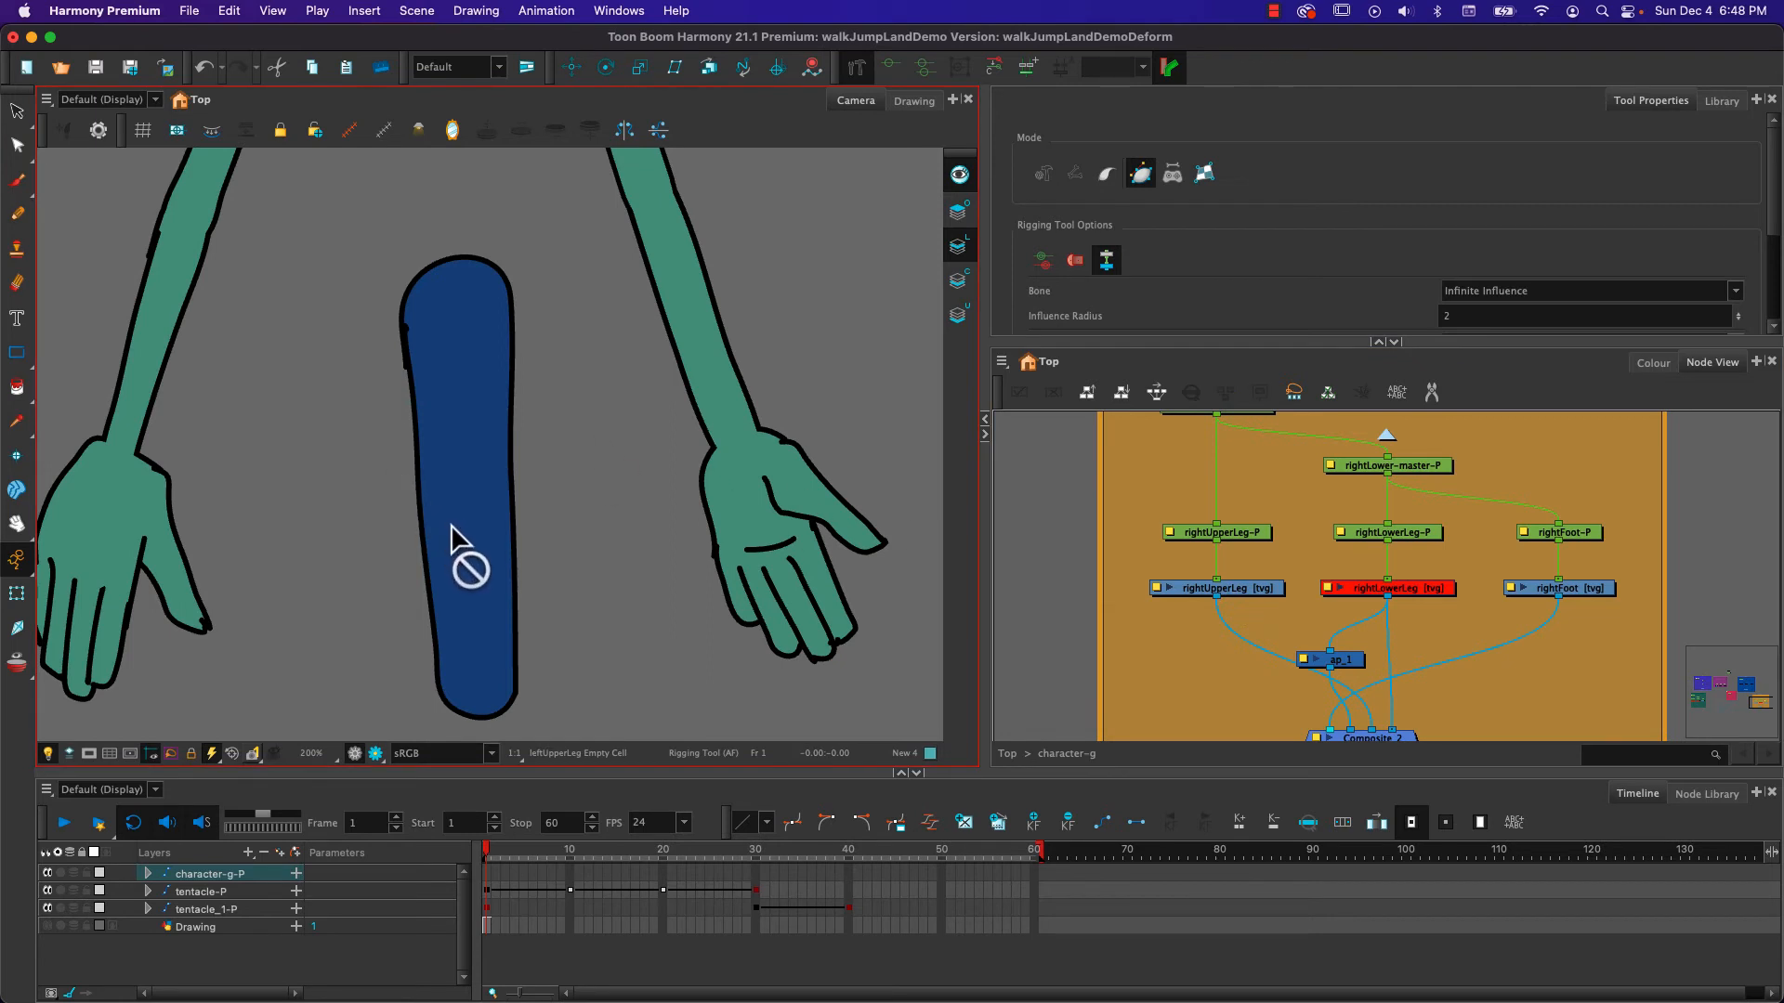
left_click(459, 550)
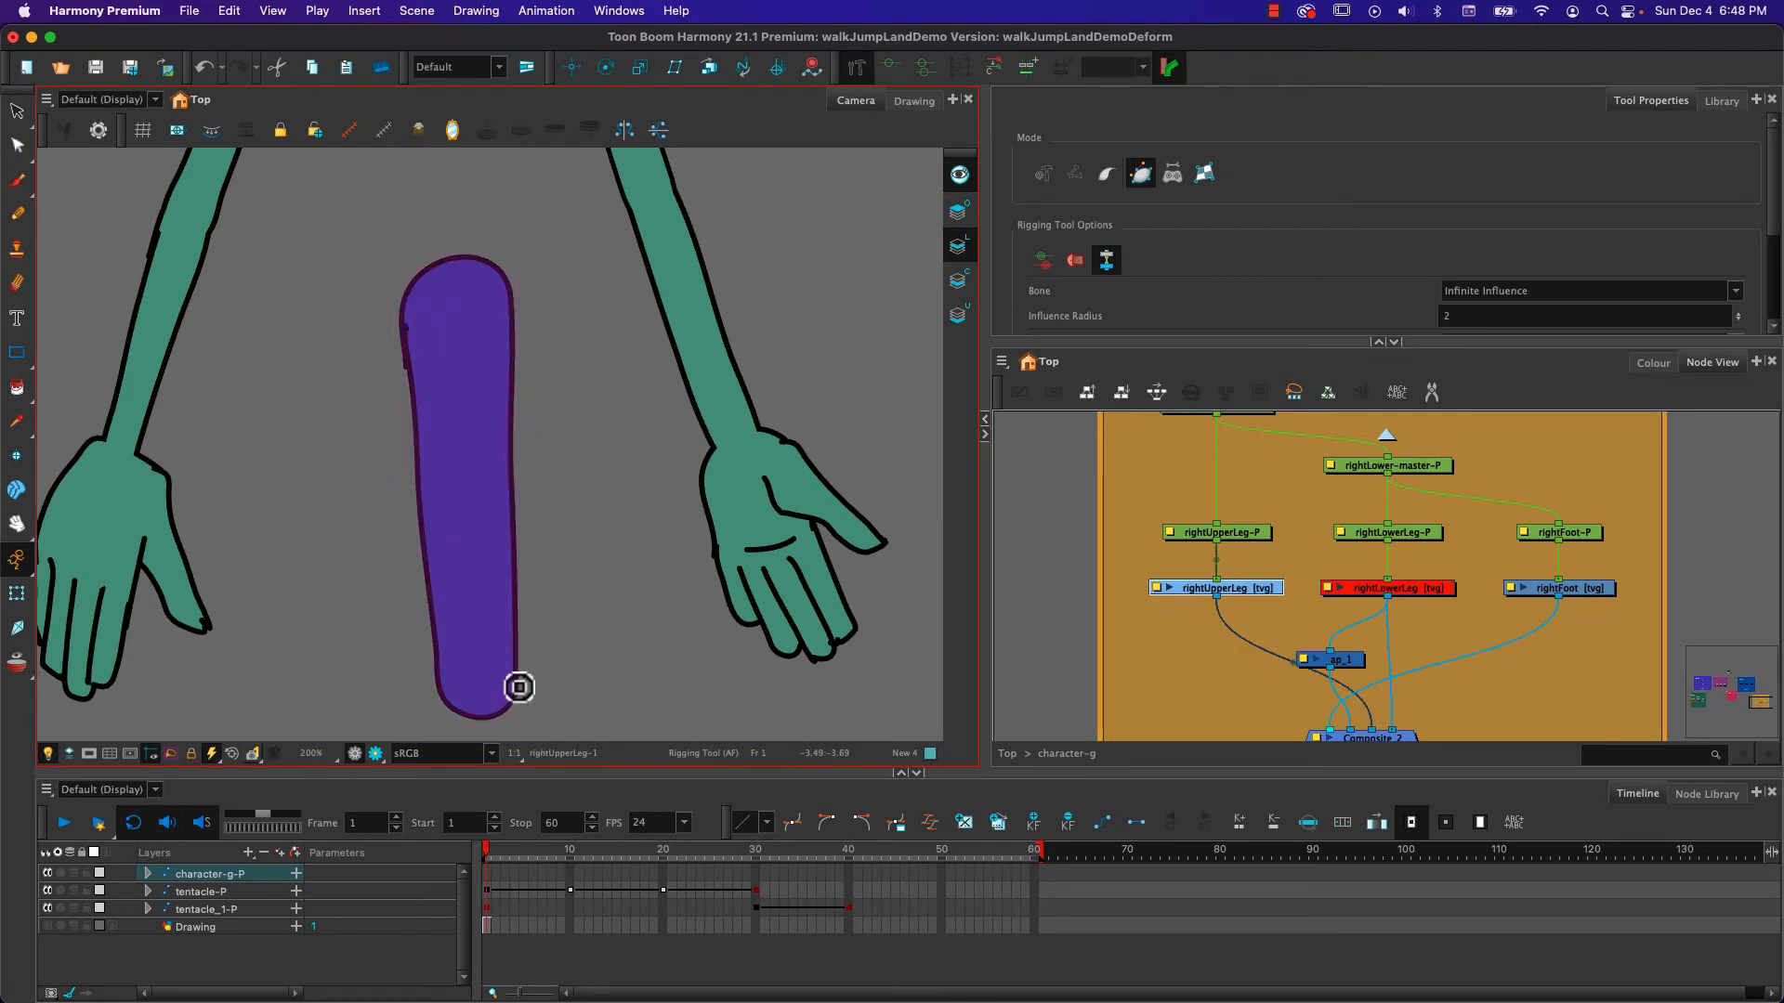
left_click(519, 610)
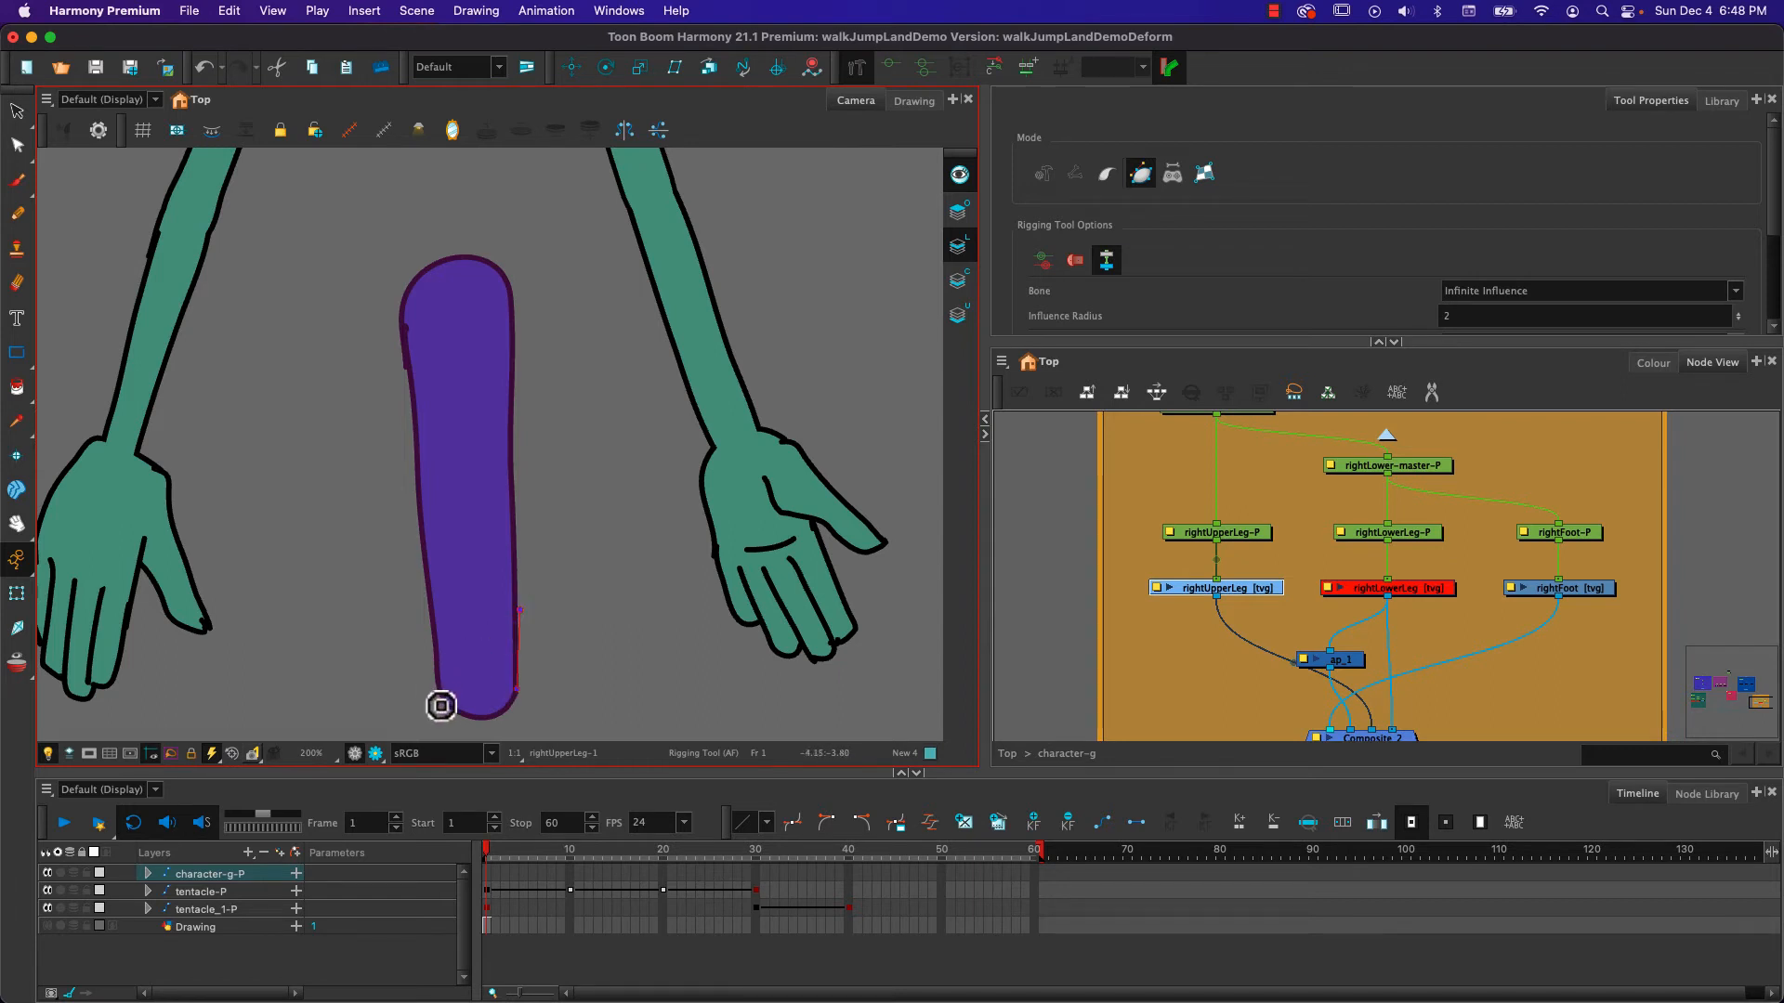
left_click_drag(437, 692, 446, 637)
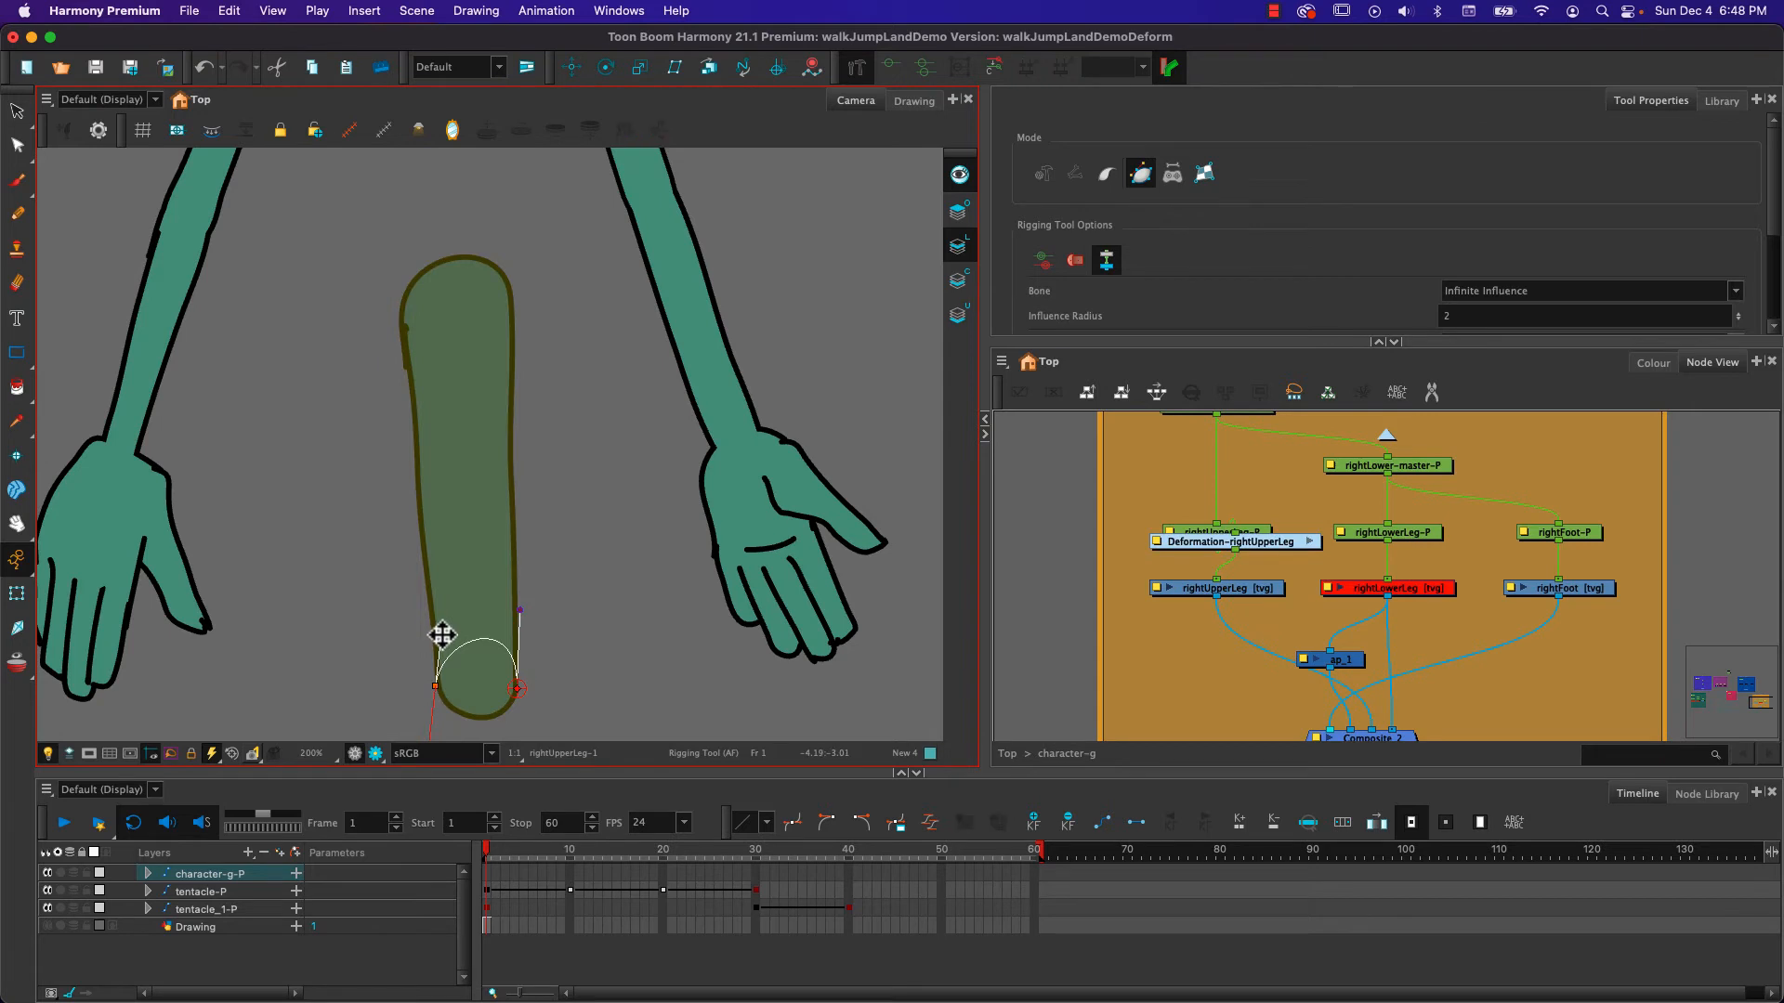
key("super+z")
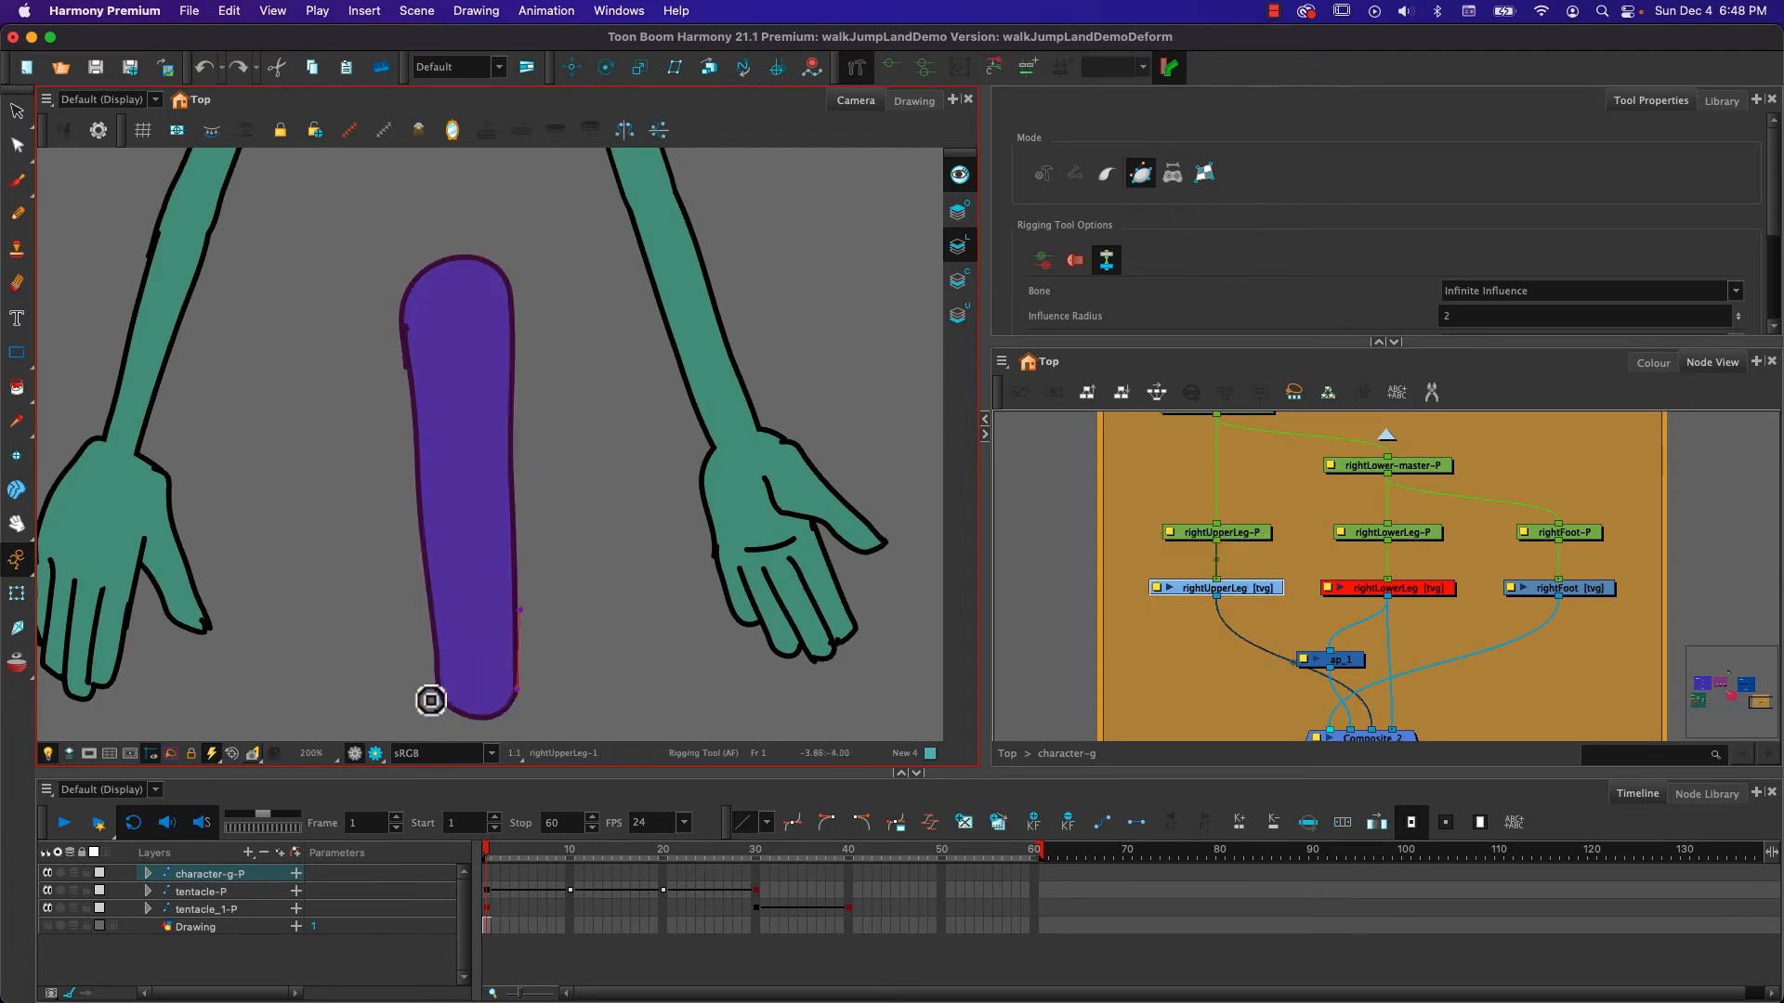
left_click_drag(439, 694, 459, 757)
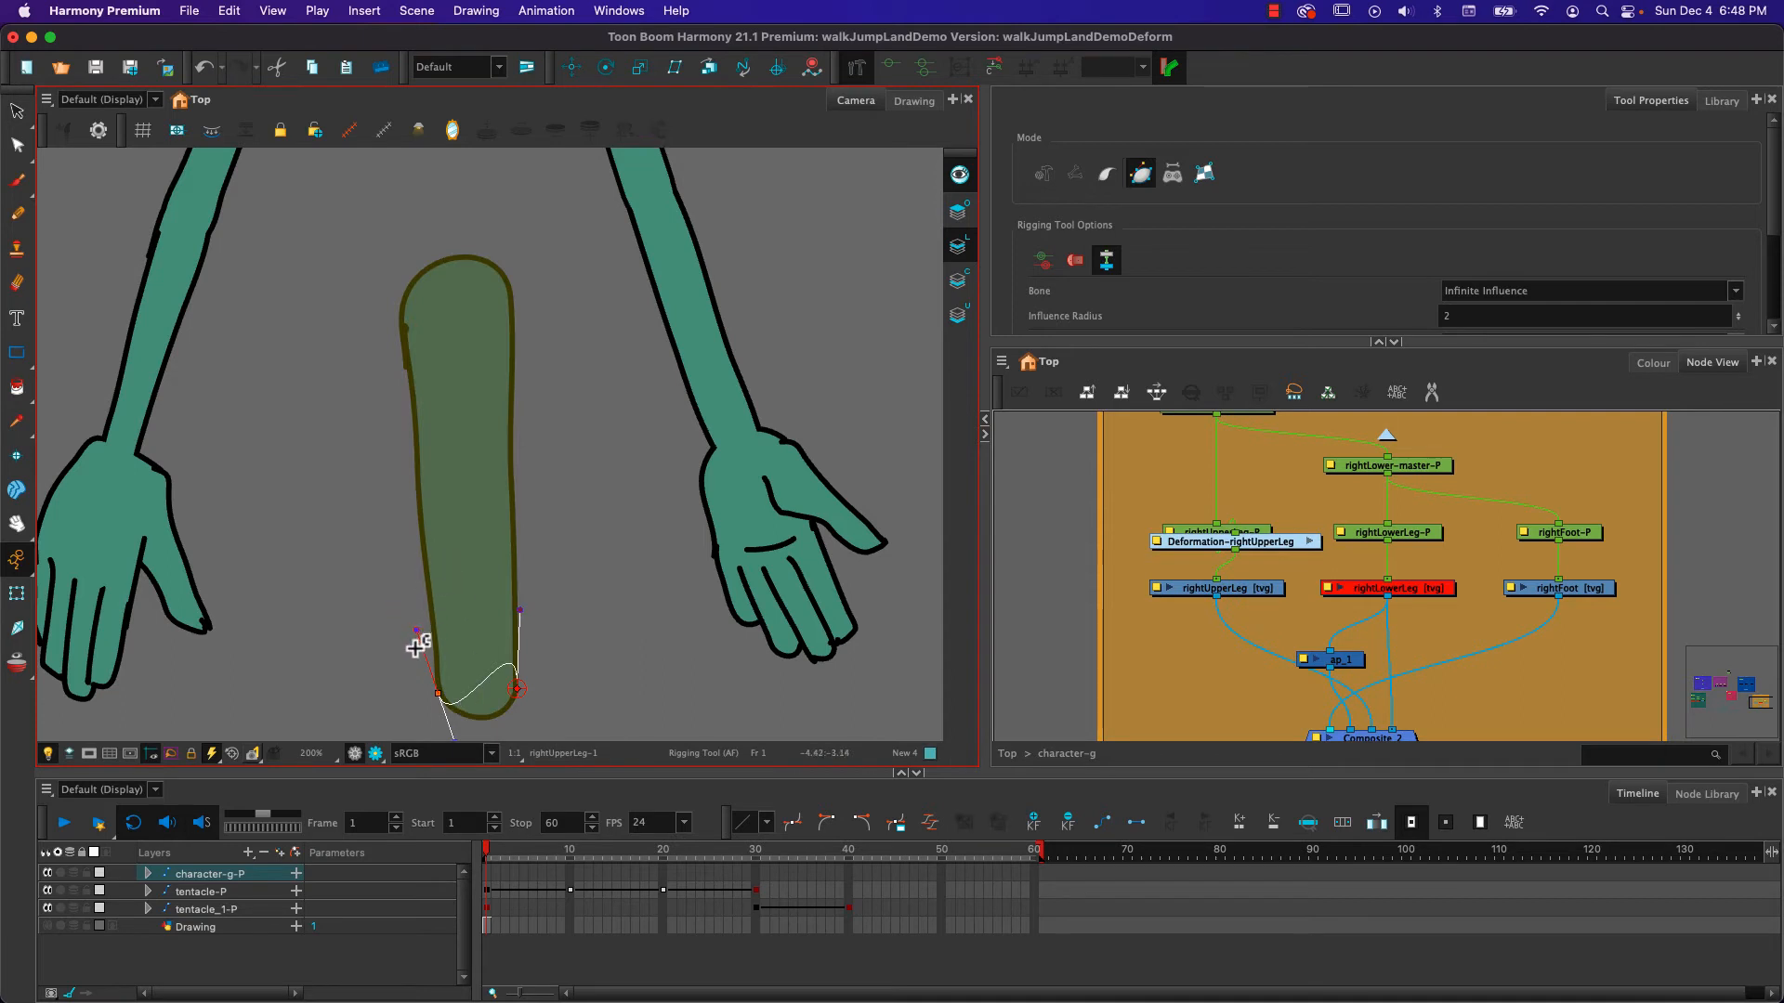
left_click(399, 340)
left_click_drag(399, 340, 404, 410)
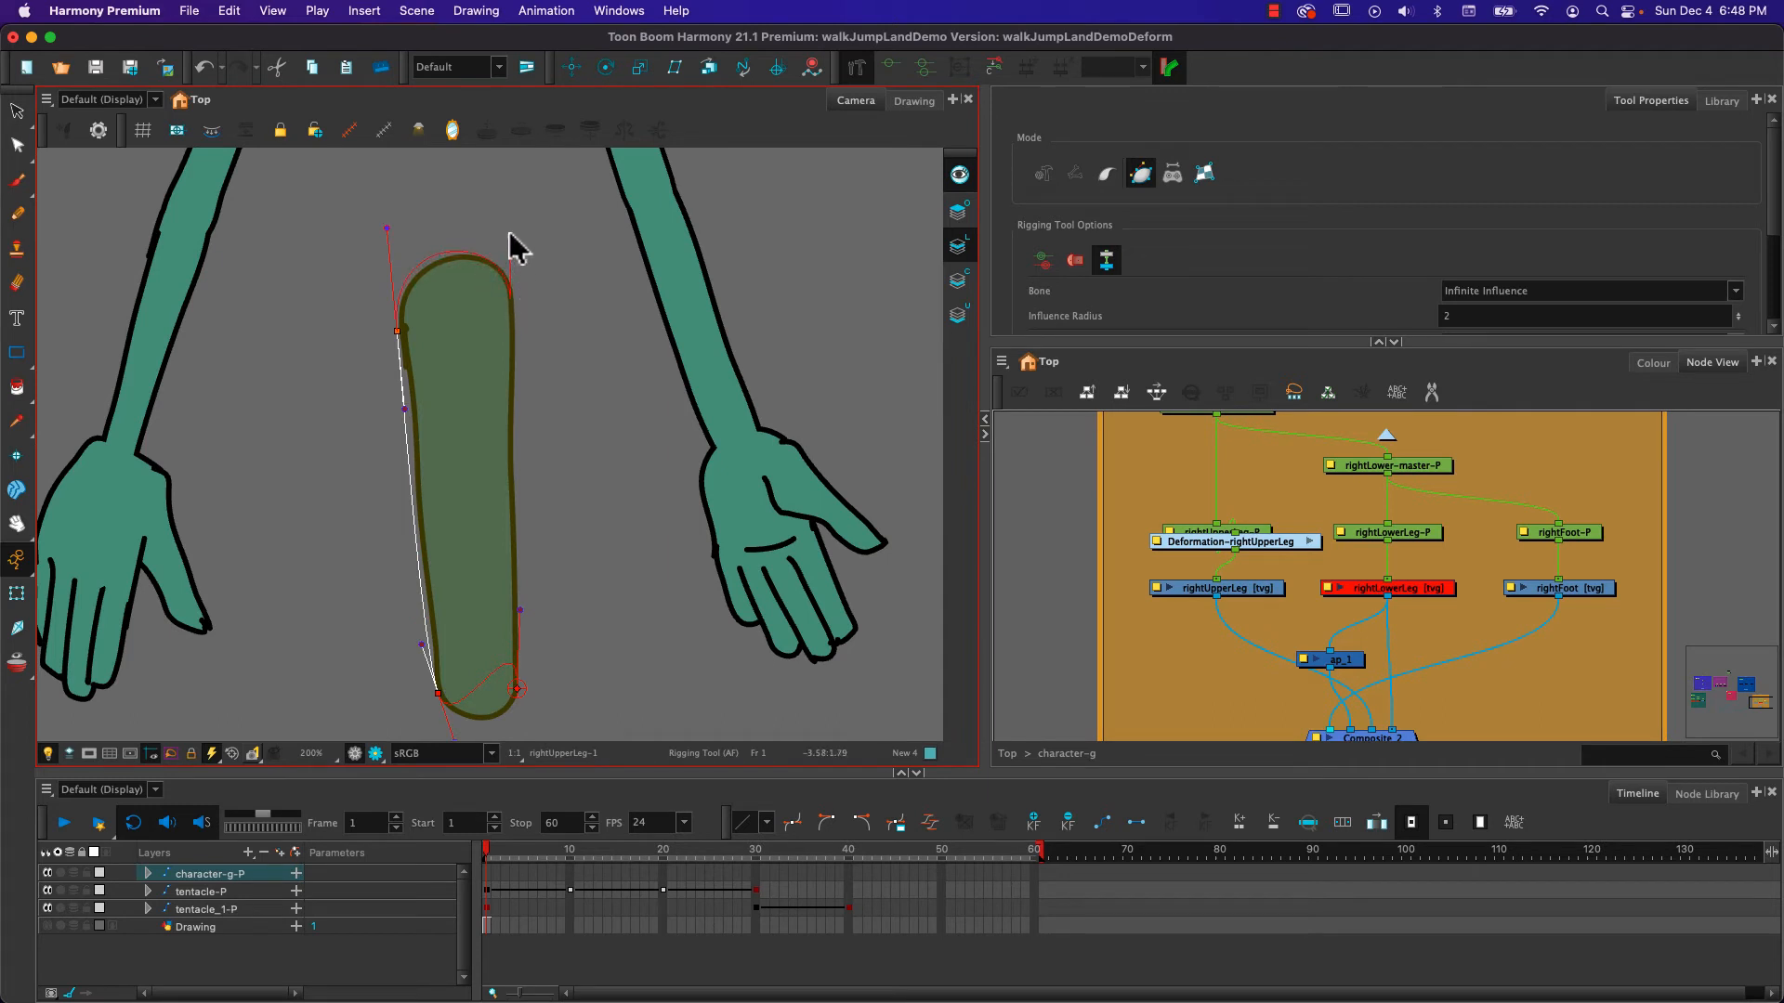
left_click_drag(510, 300, 505, 384)
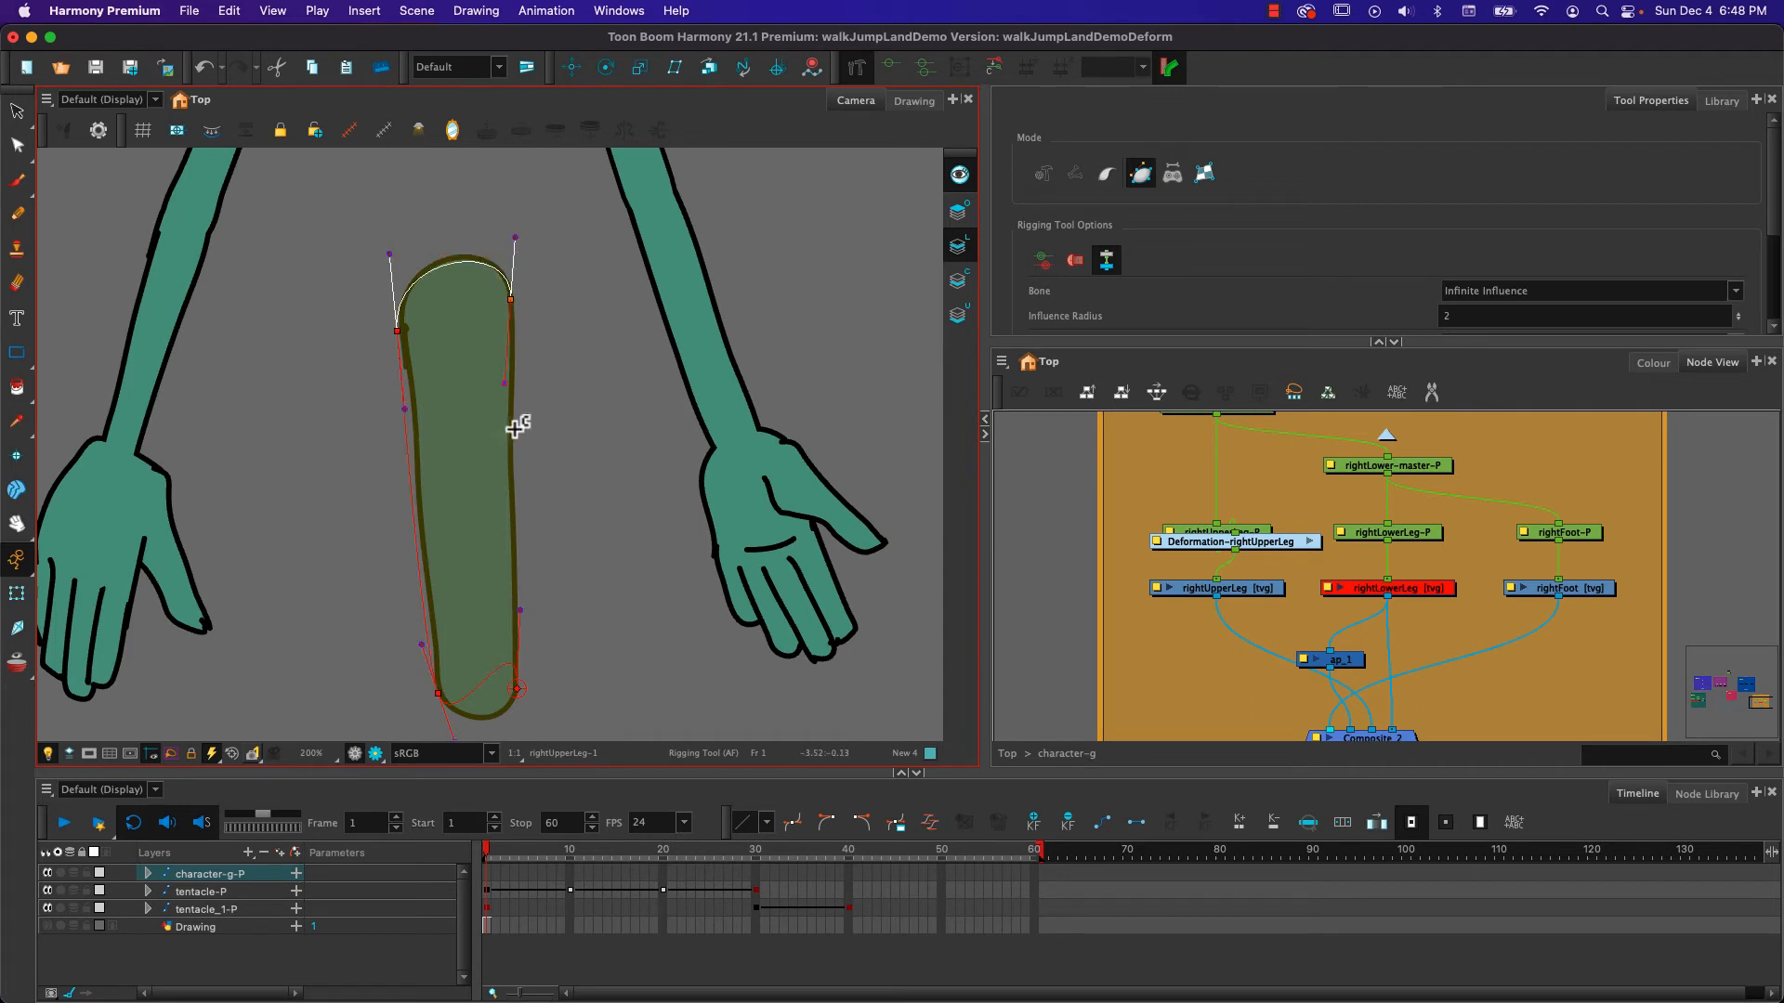
left_click(517, 692)
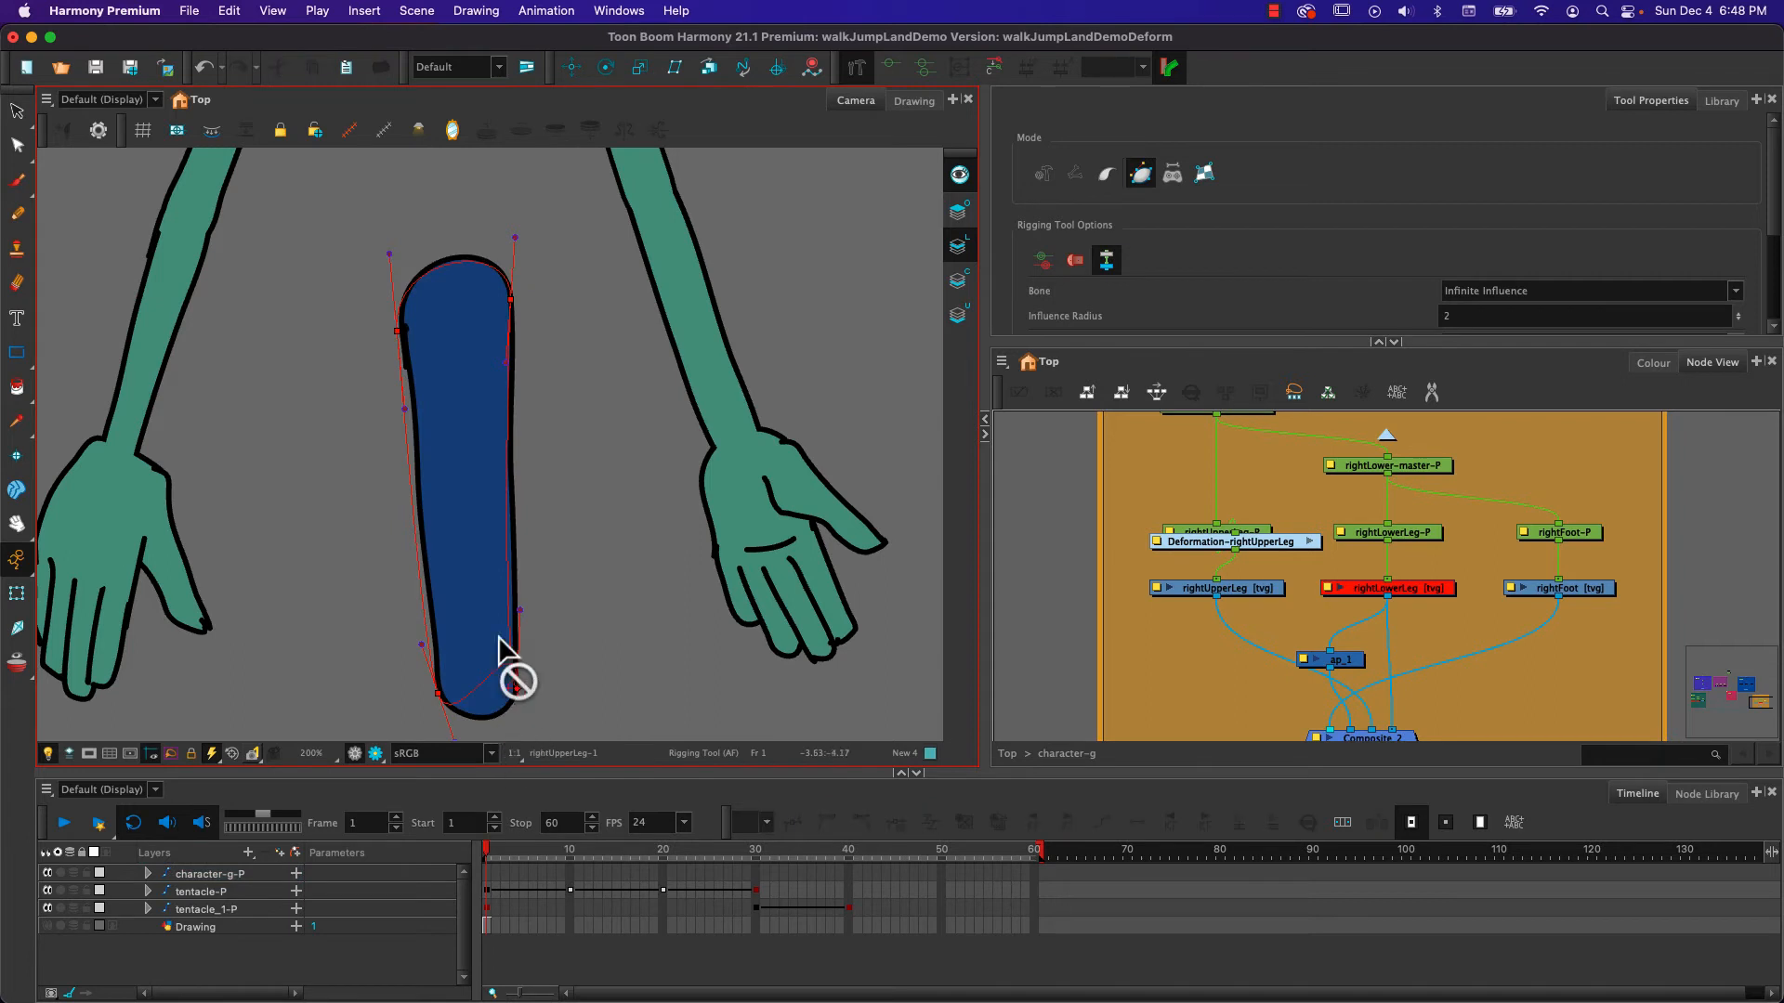
Reshape the outer side of the rightUpperLeg envelope by adjusting its hip point, side handles and the outer handles of the top and bottom curves
left_click_drag(519, 610, 506, 692)
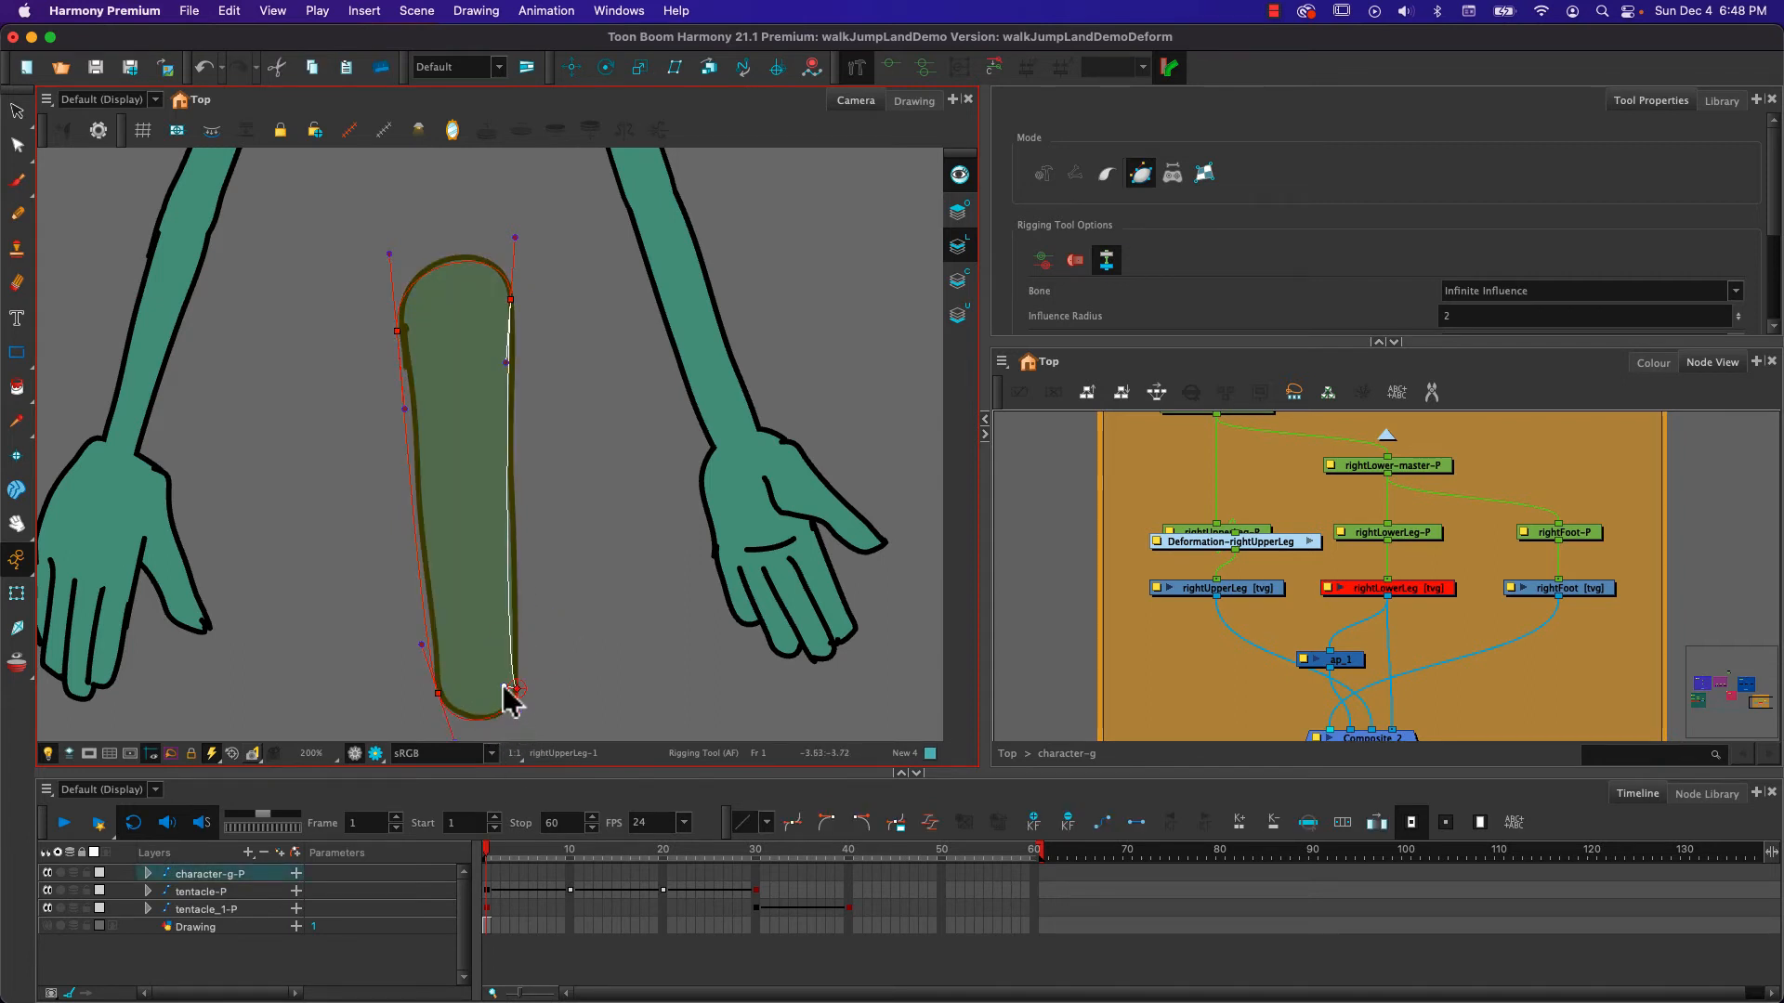
left_click_drag(505, 367, 520, 376)
left_click(511, 300)
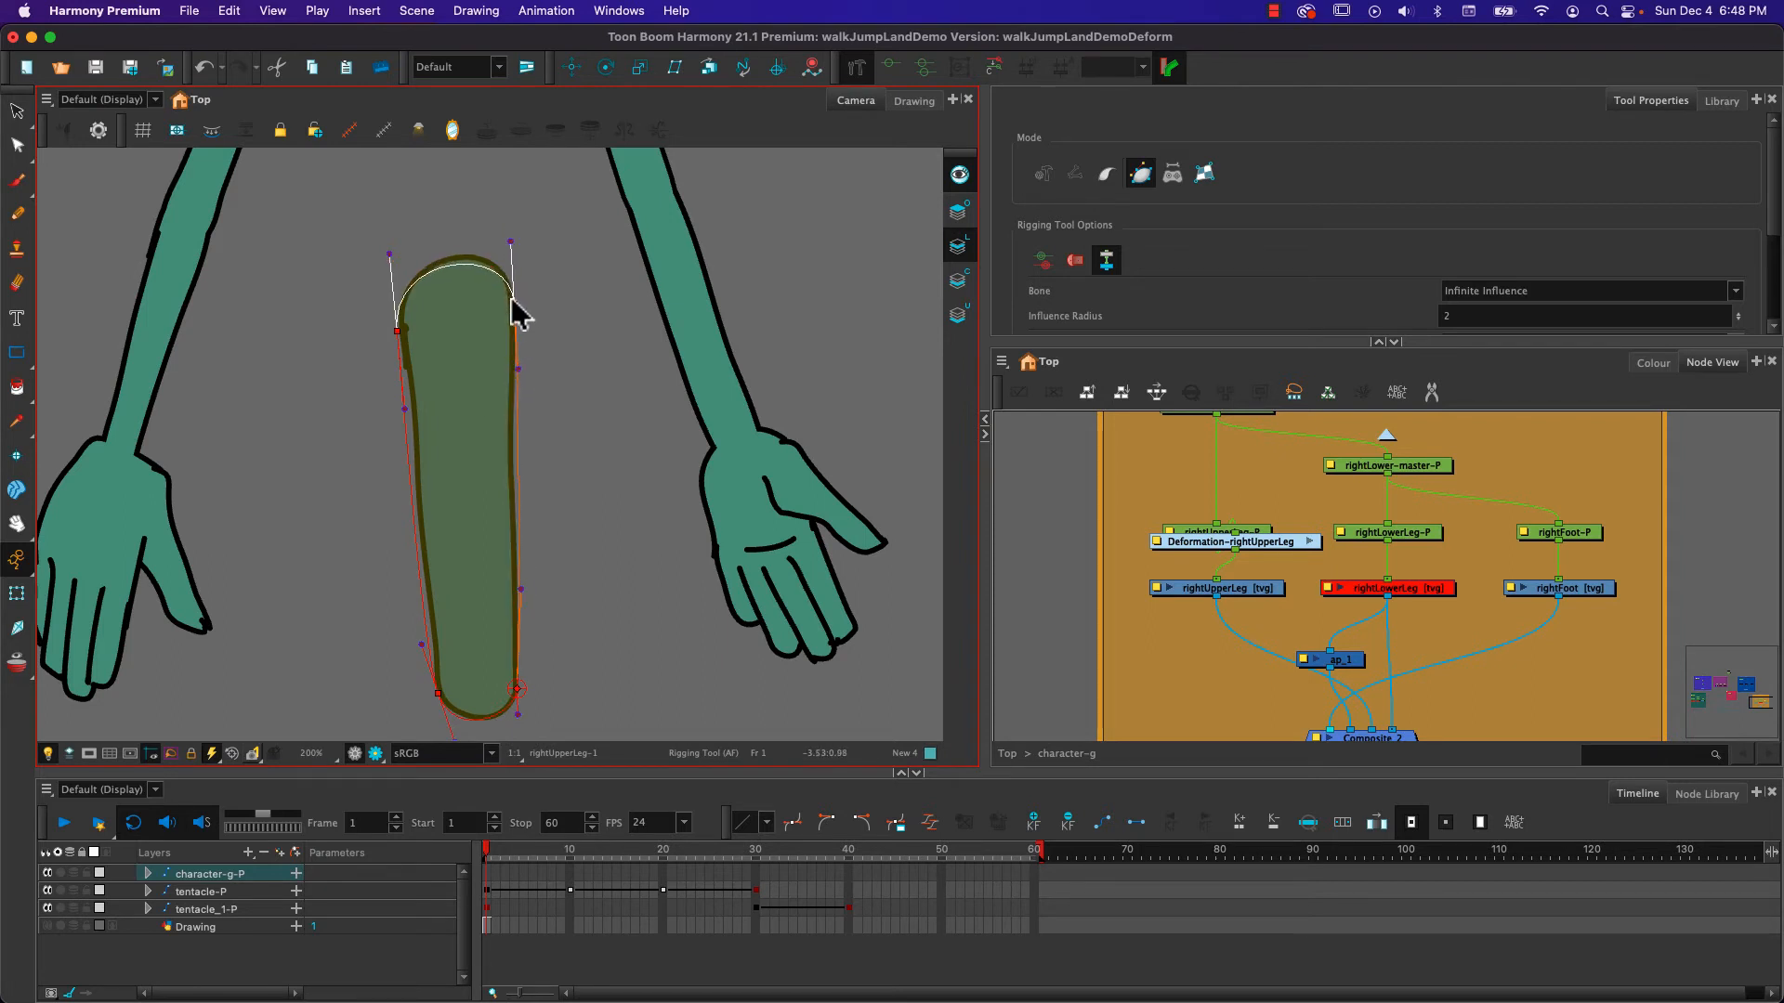
mouse_move(513, 300)
left_mouse_down()
mouse_move(510, 358)
mouse_move(514, 296)
left_mouse_up()
left_click(511, 415)
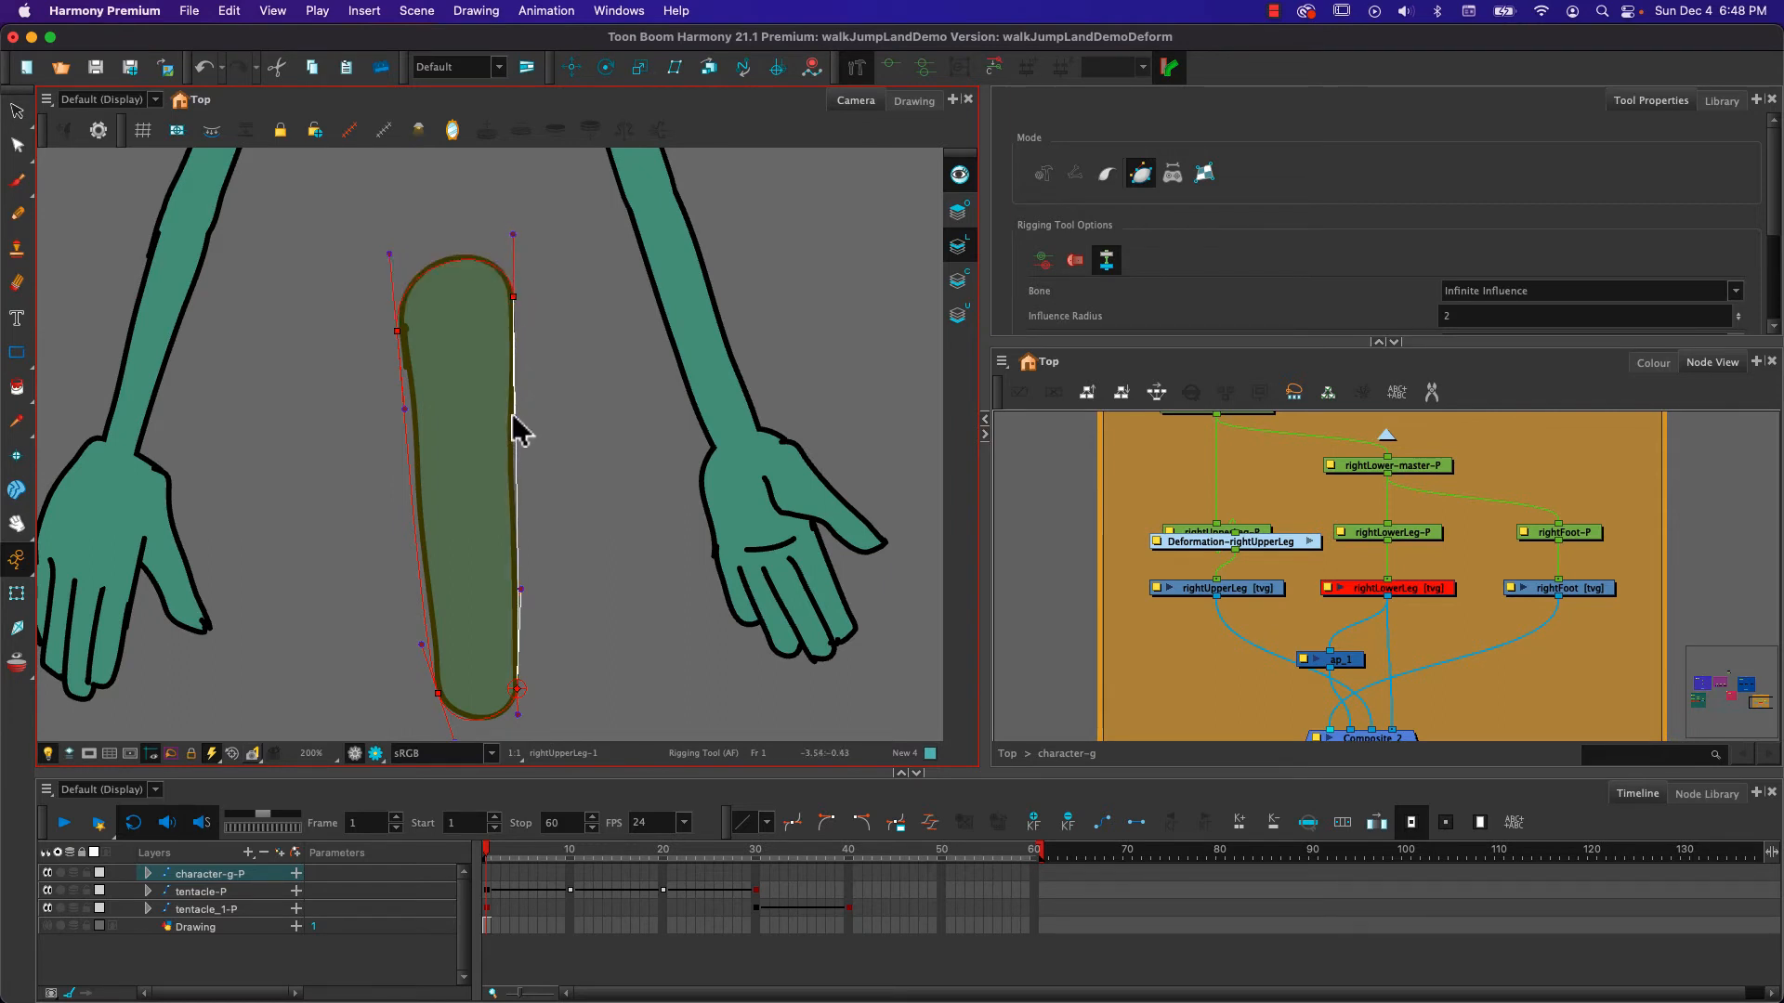
left_click_drag(512, 234, 508, 225)
Raise the inner hip point of the rightUpperLeg envelope and fit the inner-side handles and the bottom curve's inner handle to the outline
left_click_drag(397, 332, 397, 324)
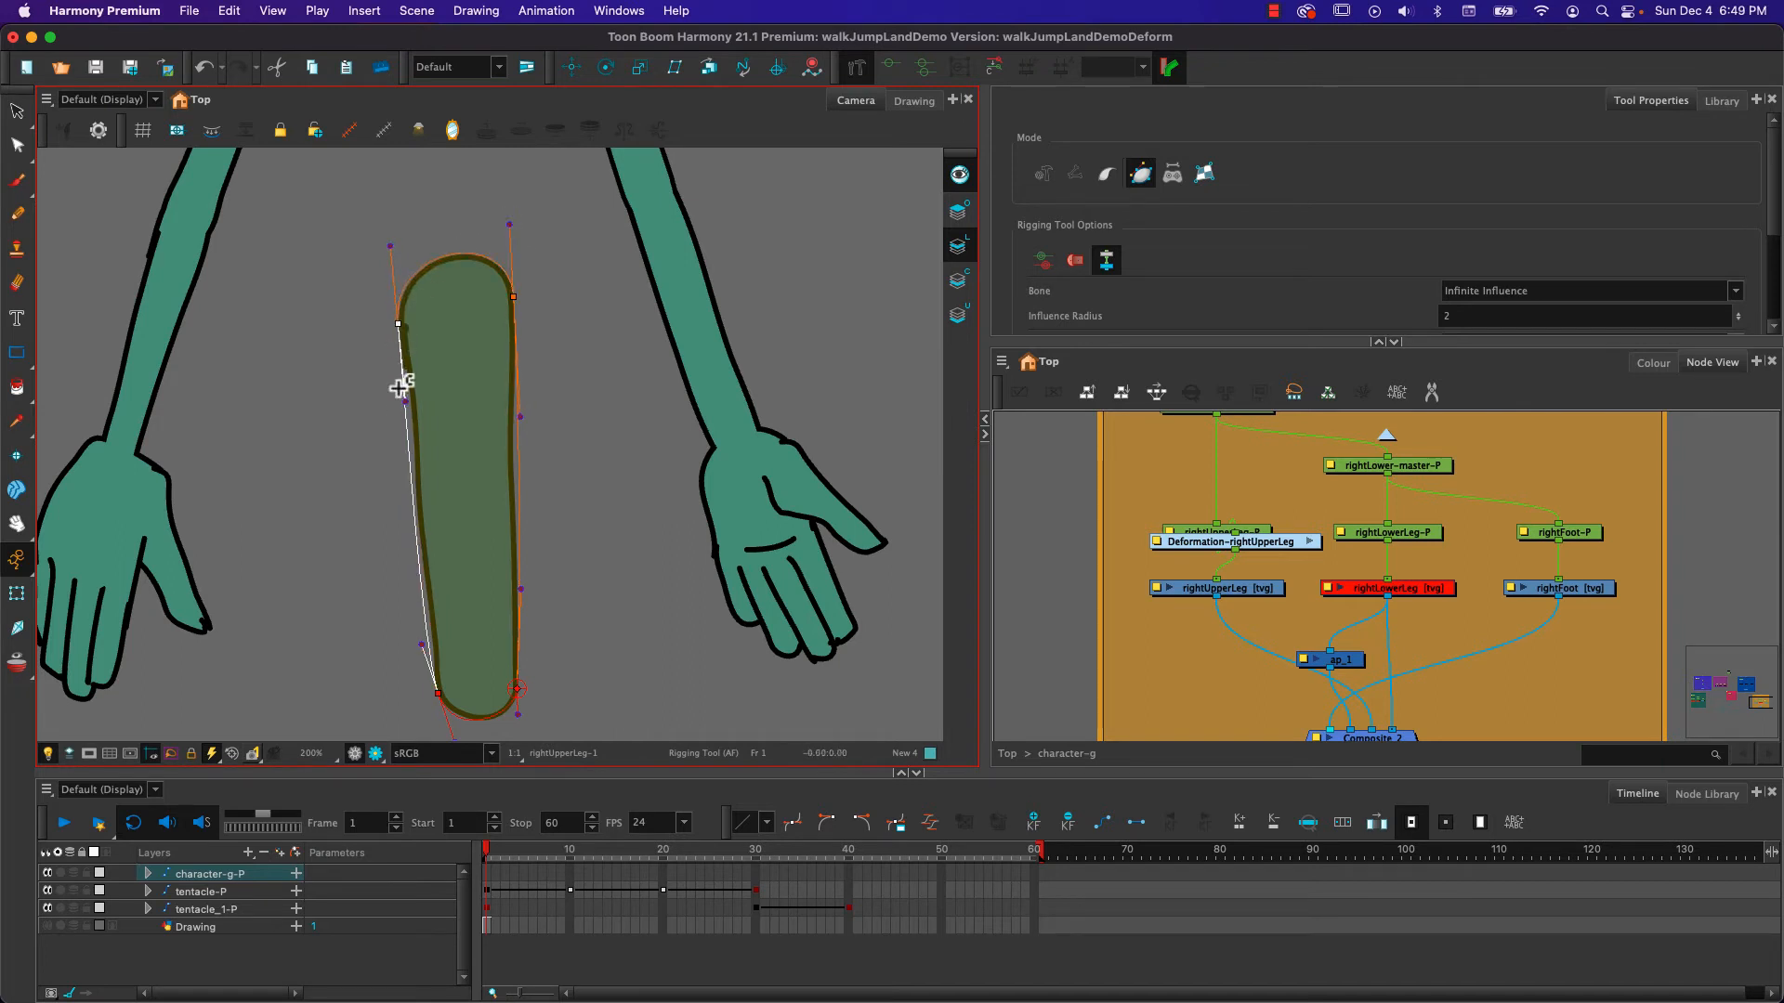
left_click(414, 444)
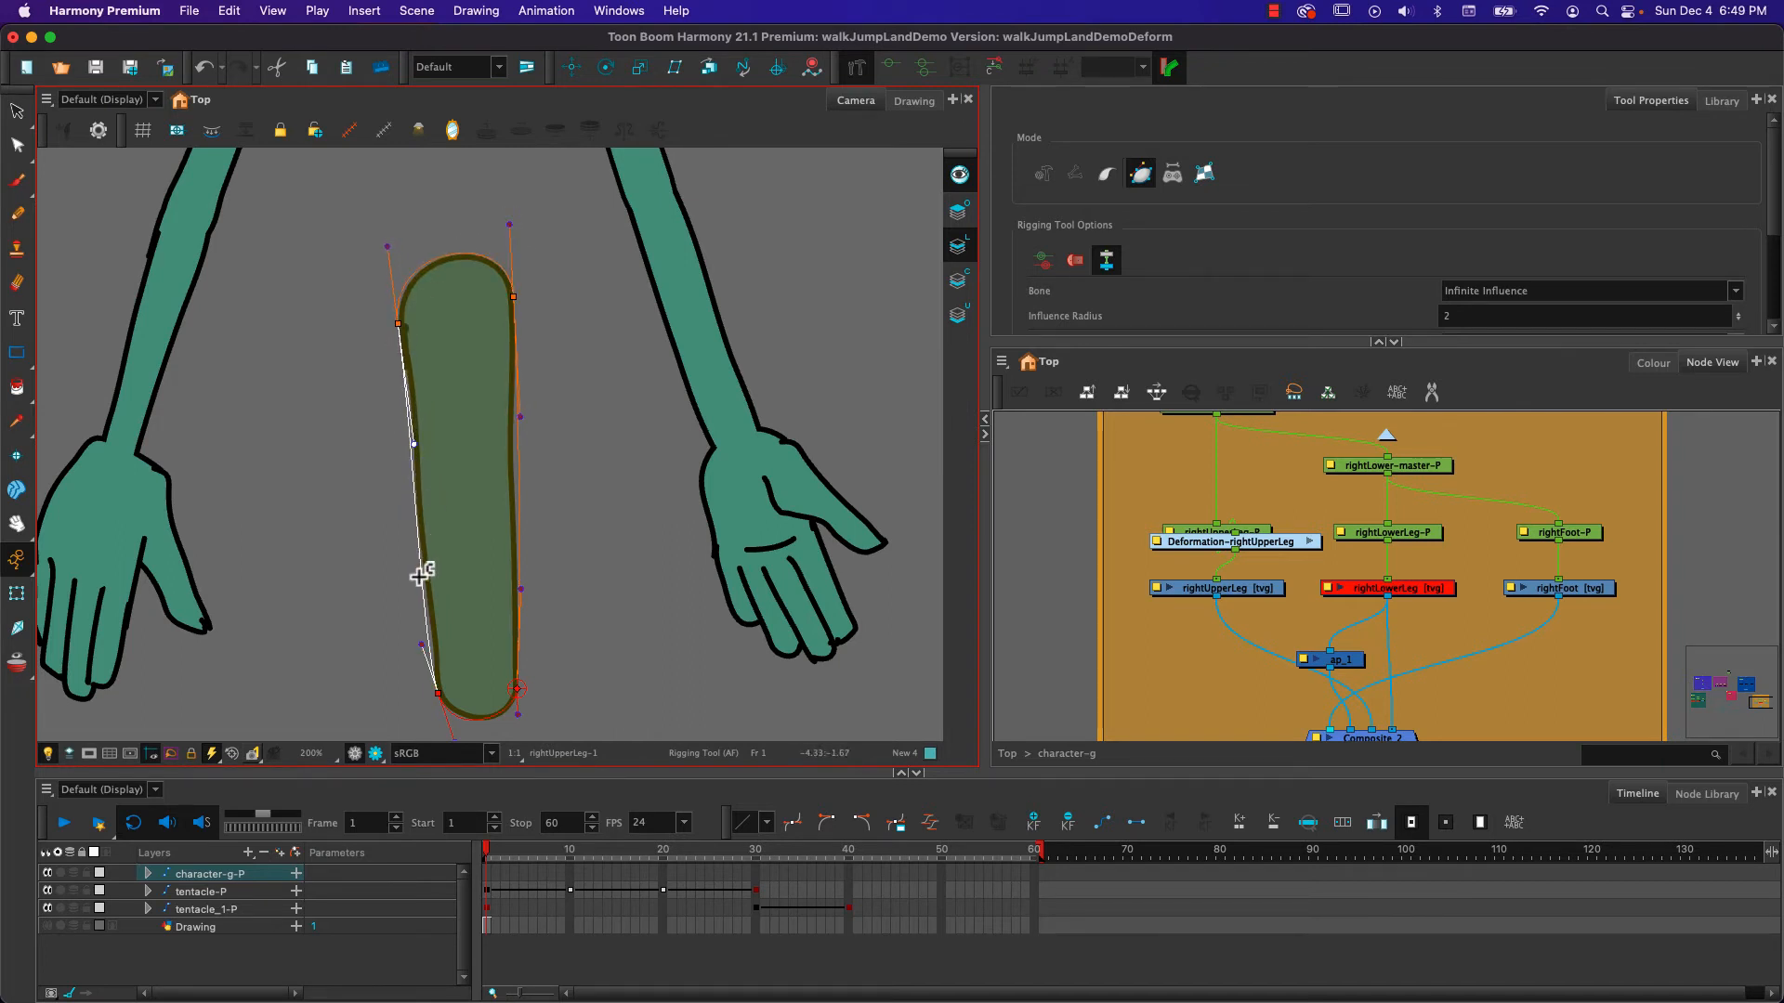
left_click_drag(422, 645, 406, 604)
mouse_move(451, 678)
left_mouse_down()
mouse_move(437, 655)
mouse_move(449, 682)
mouse_move(507, 640)
mouse_move(506, 666)
mouse_move(443, 656)
left_mouse_up()
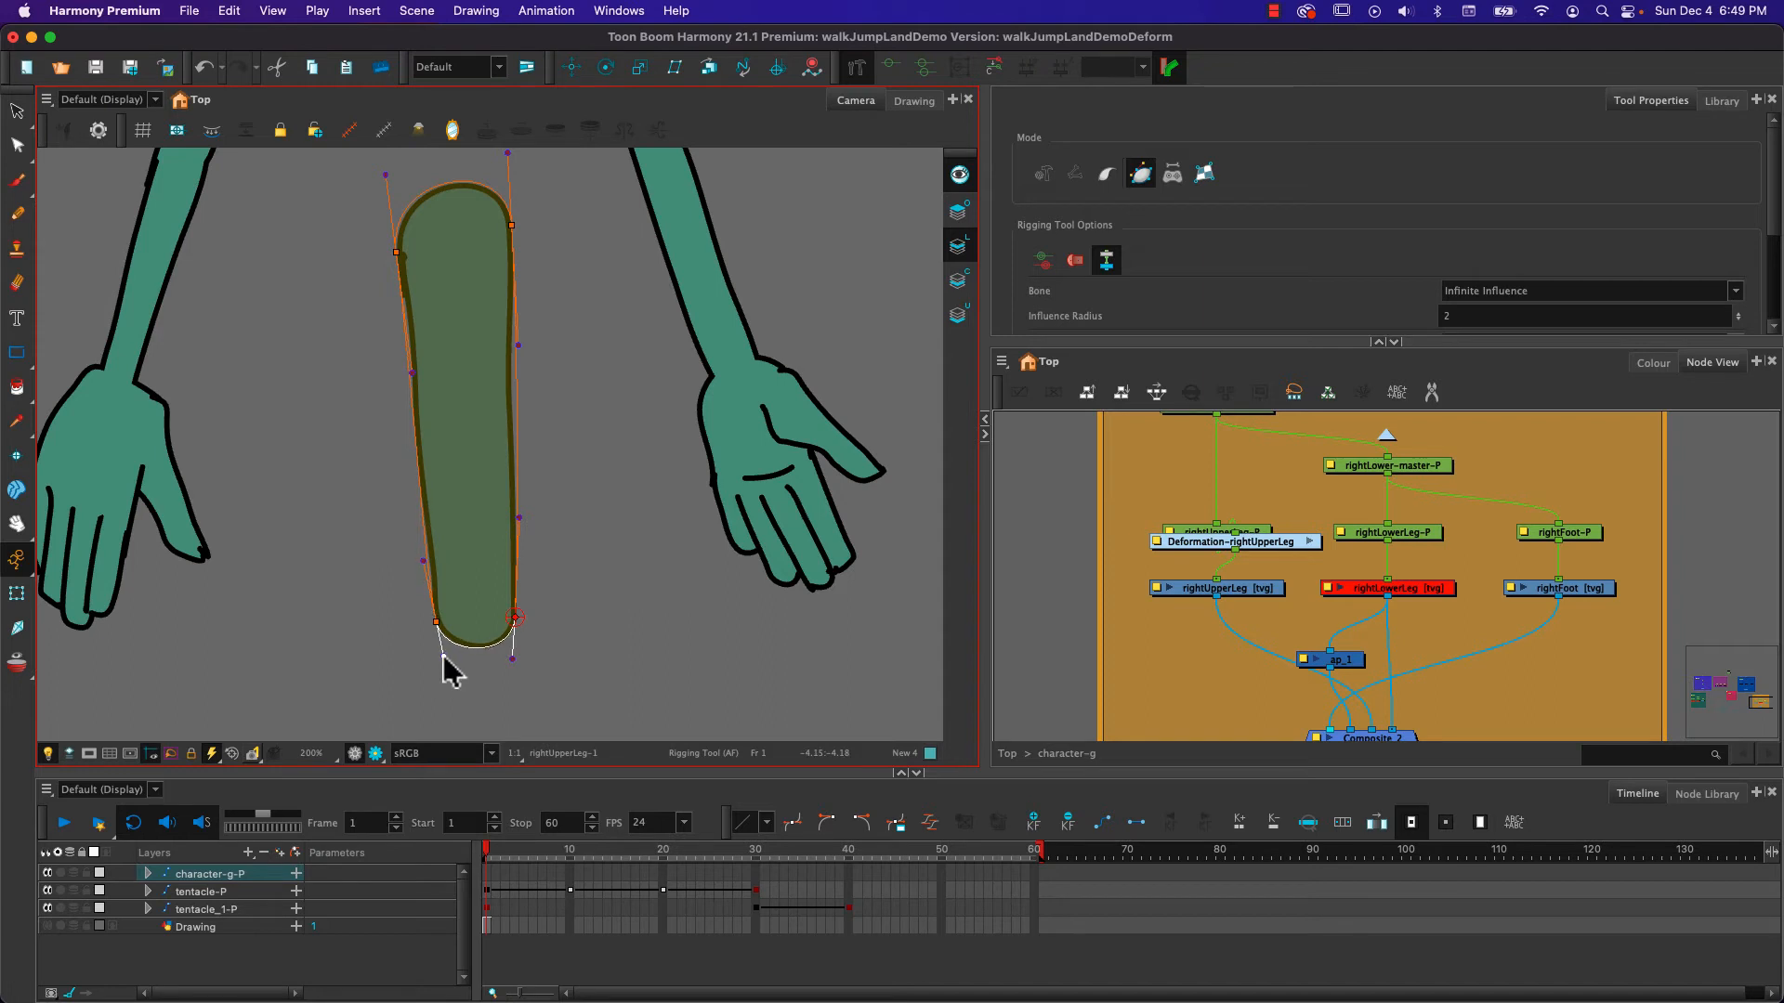
Disable the rightUpperLeg drawing and enable the rightLowerLeg drawing
key("space")
left_click_drag(841, 667, 771, 574)
left_click_drag(287, 589, 425, 656)
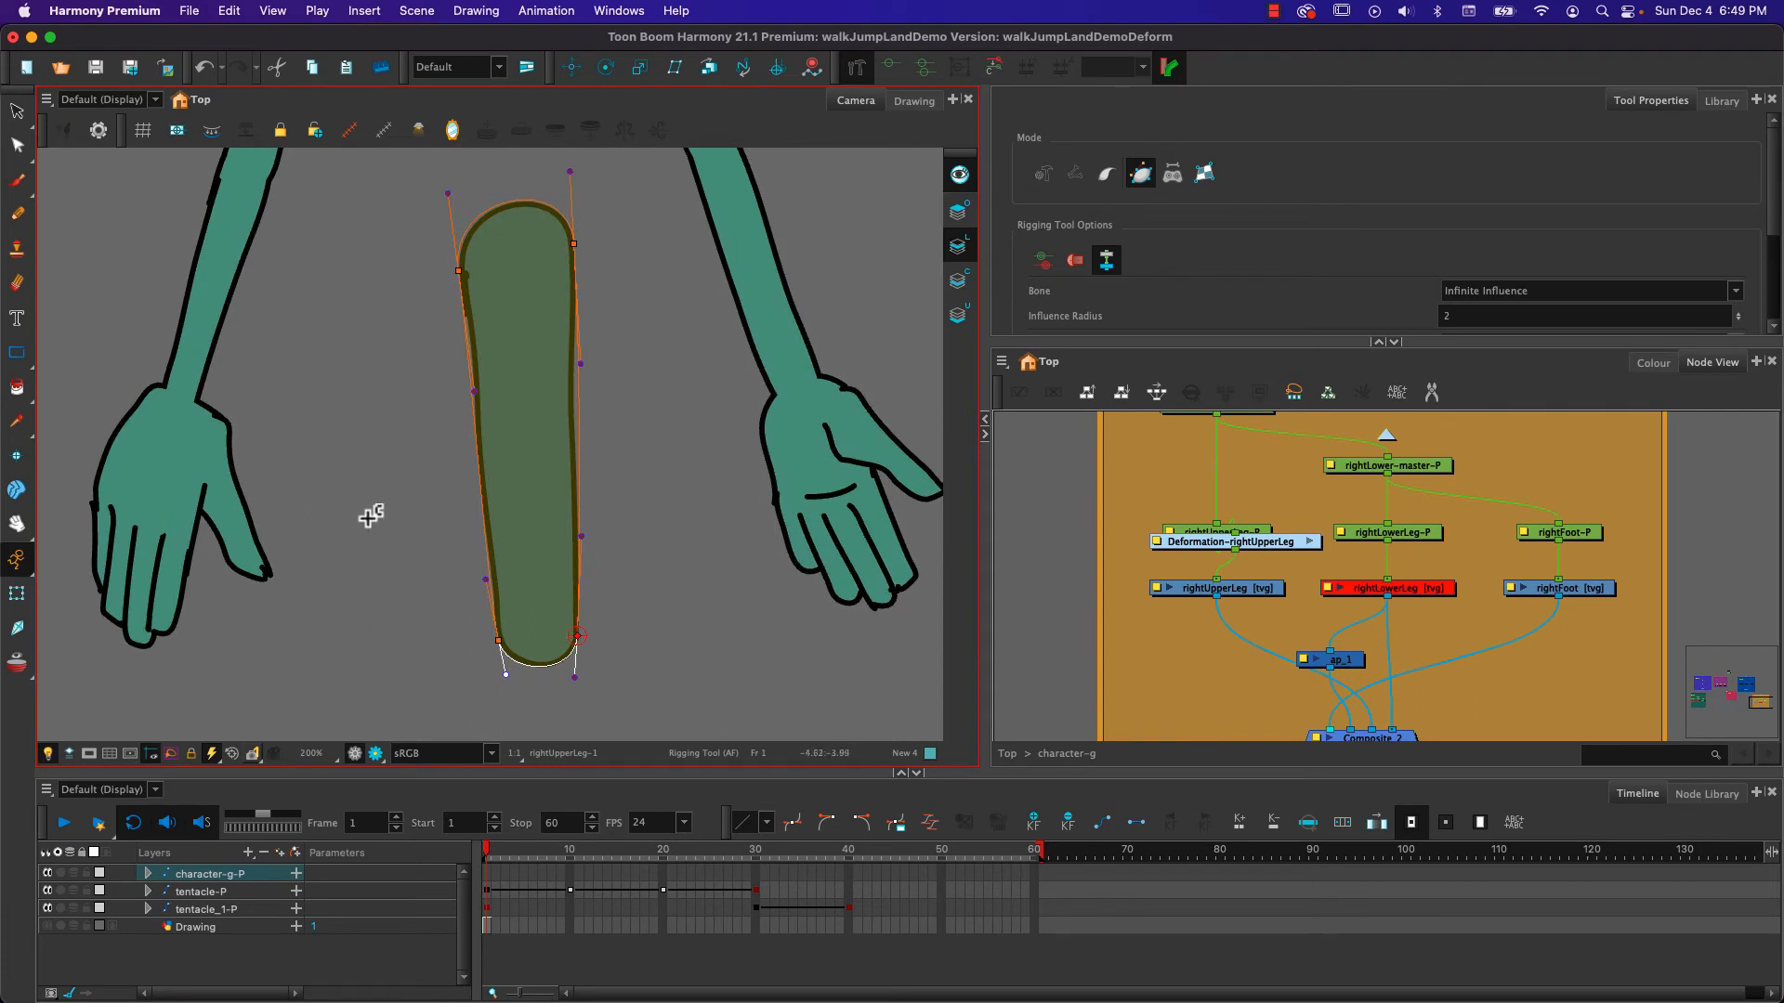
left_click(1249, 596)
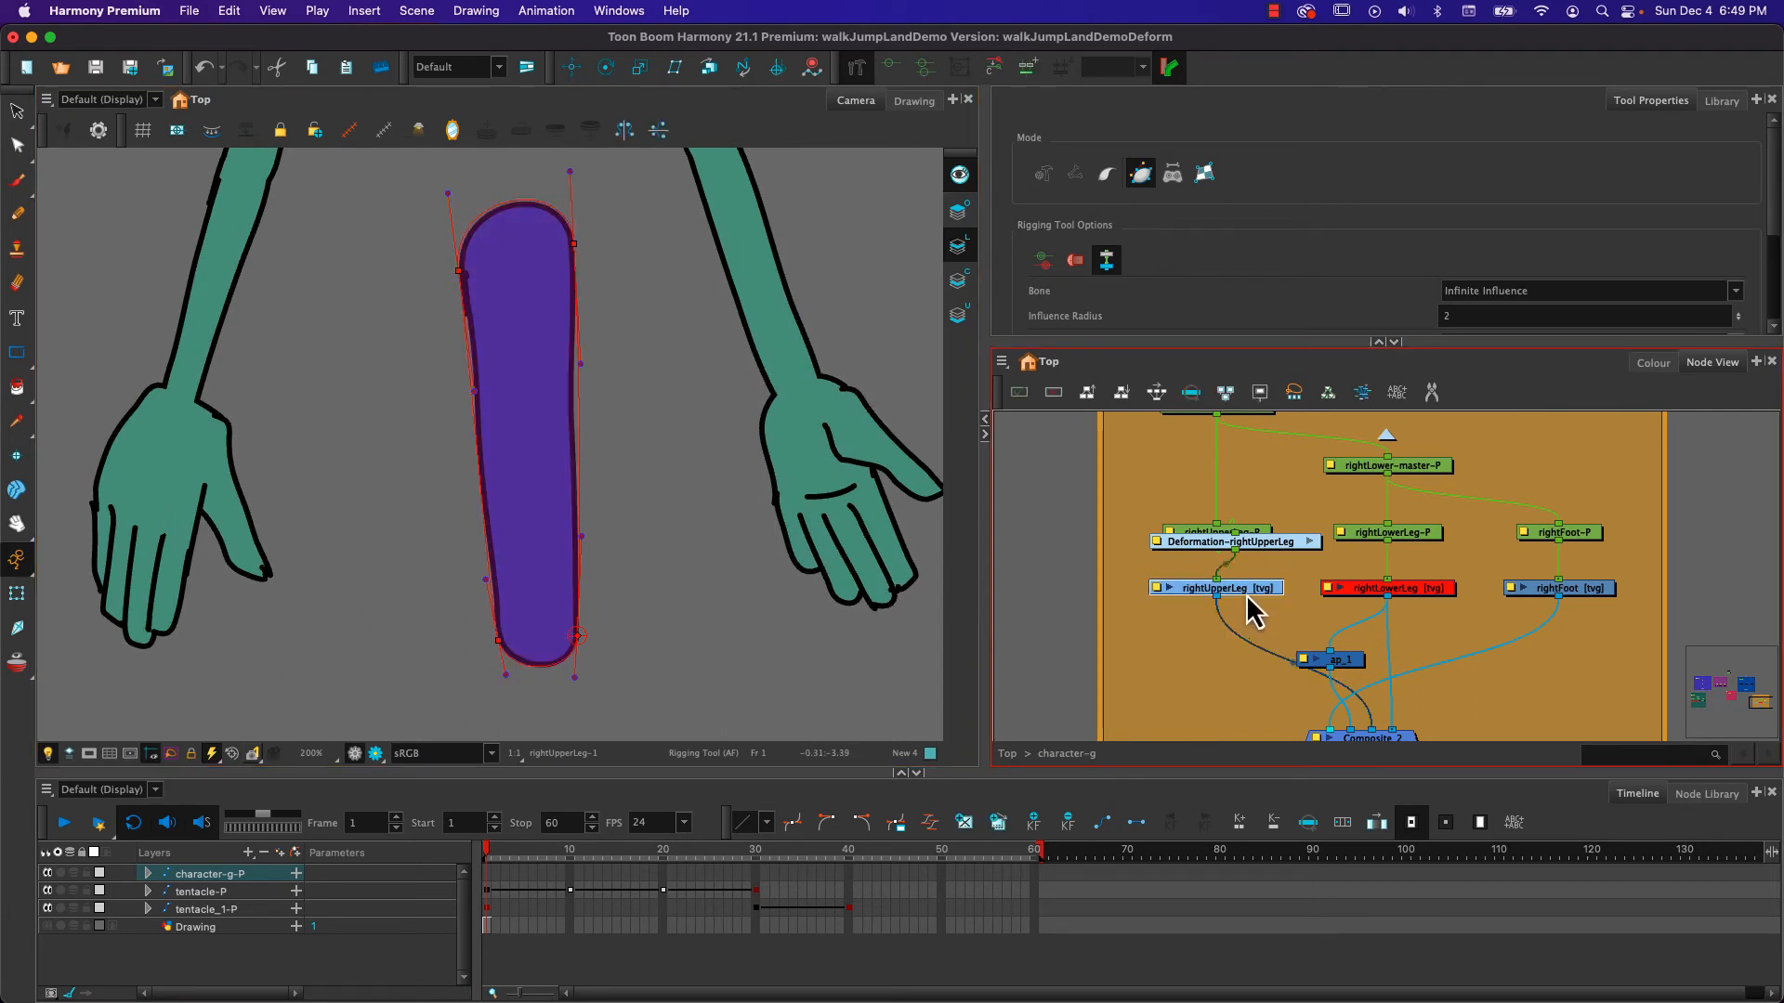
key("d")
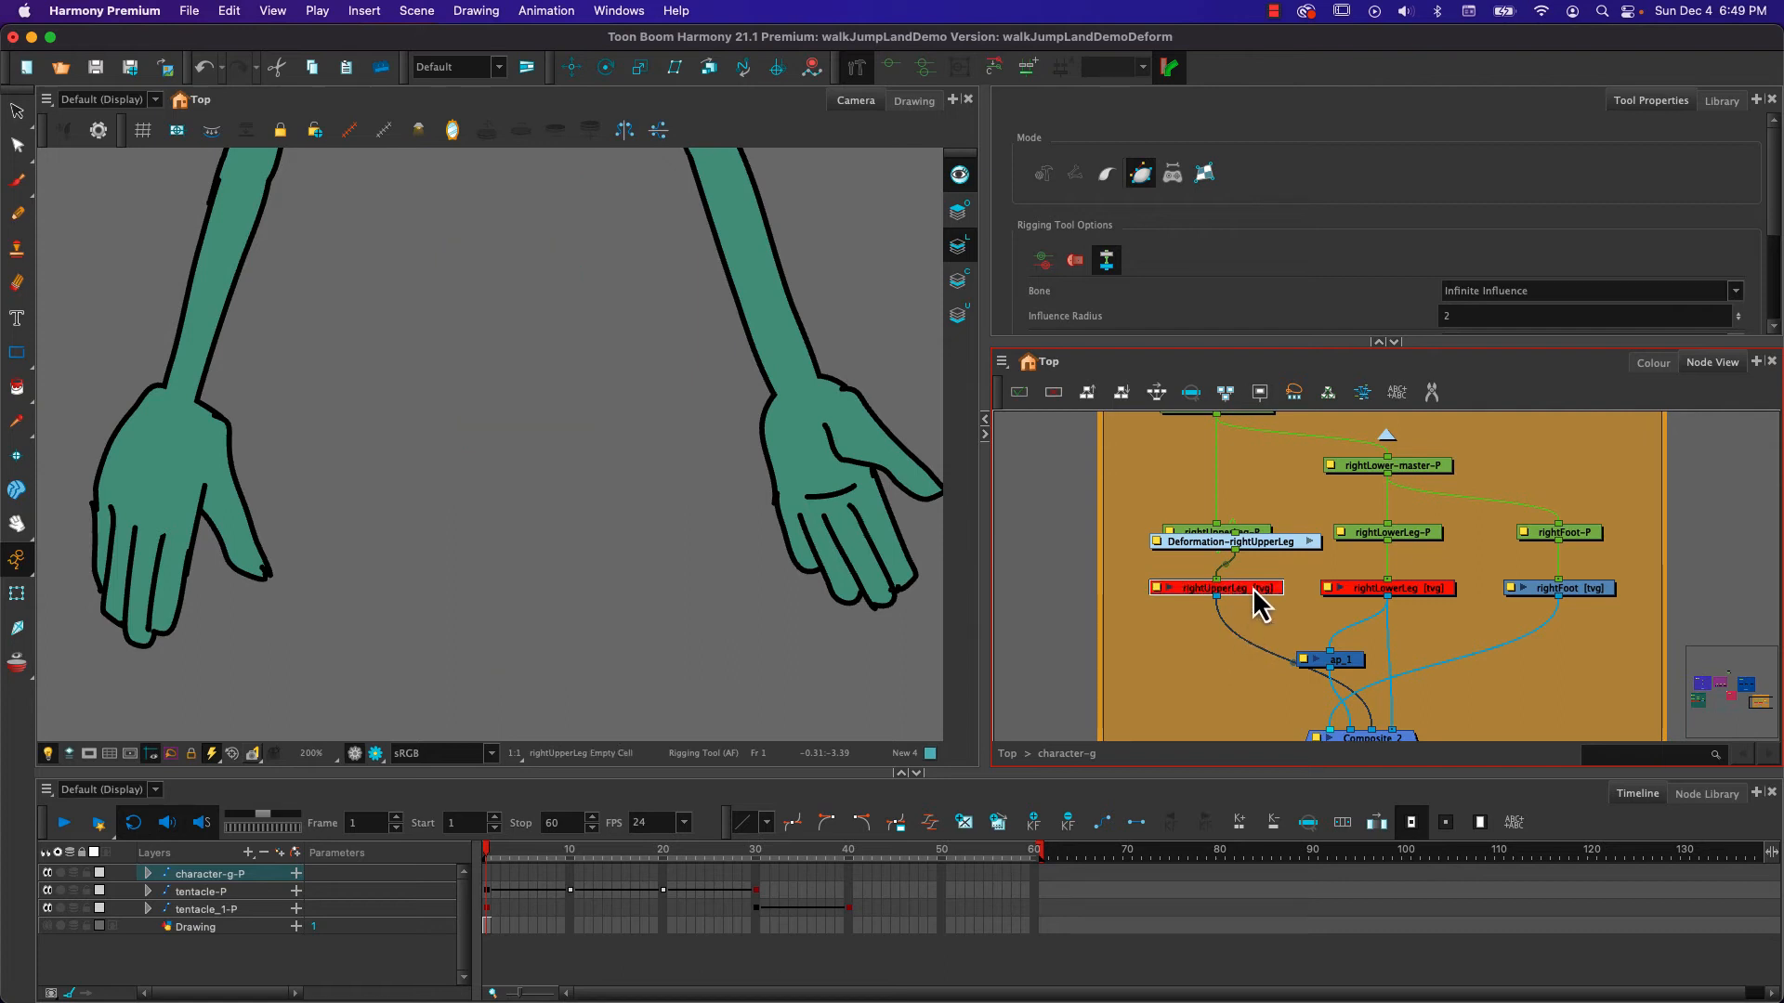
left_click(1402, 587)
key("d")
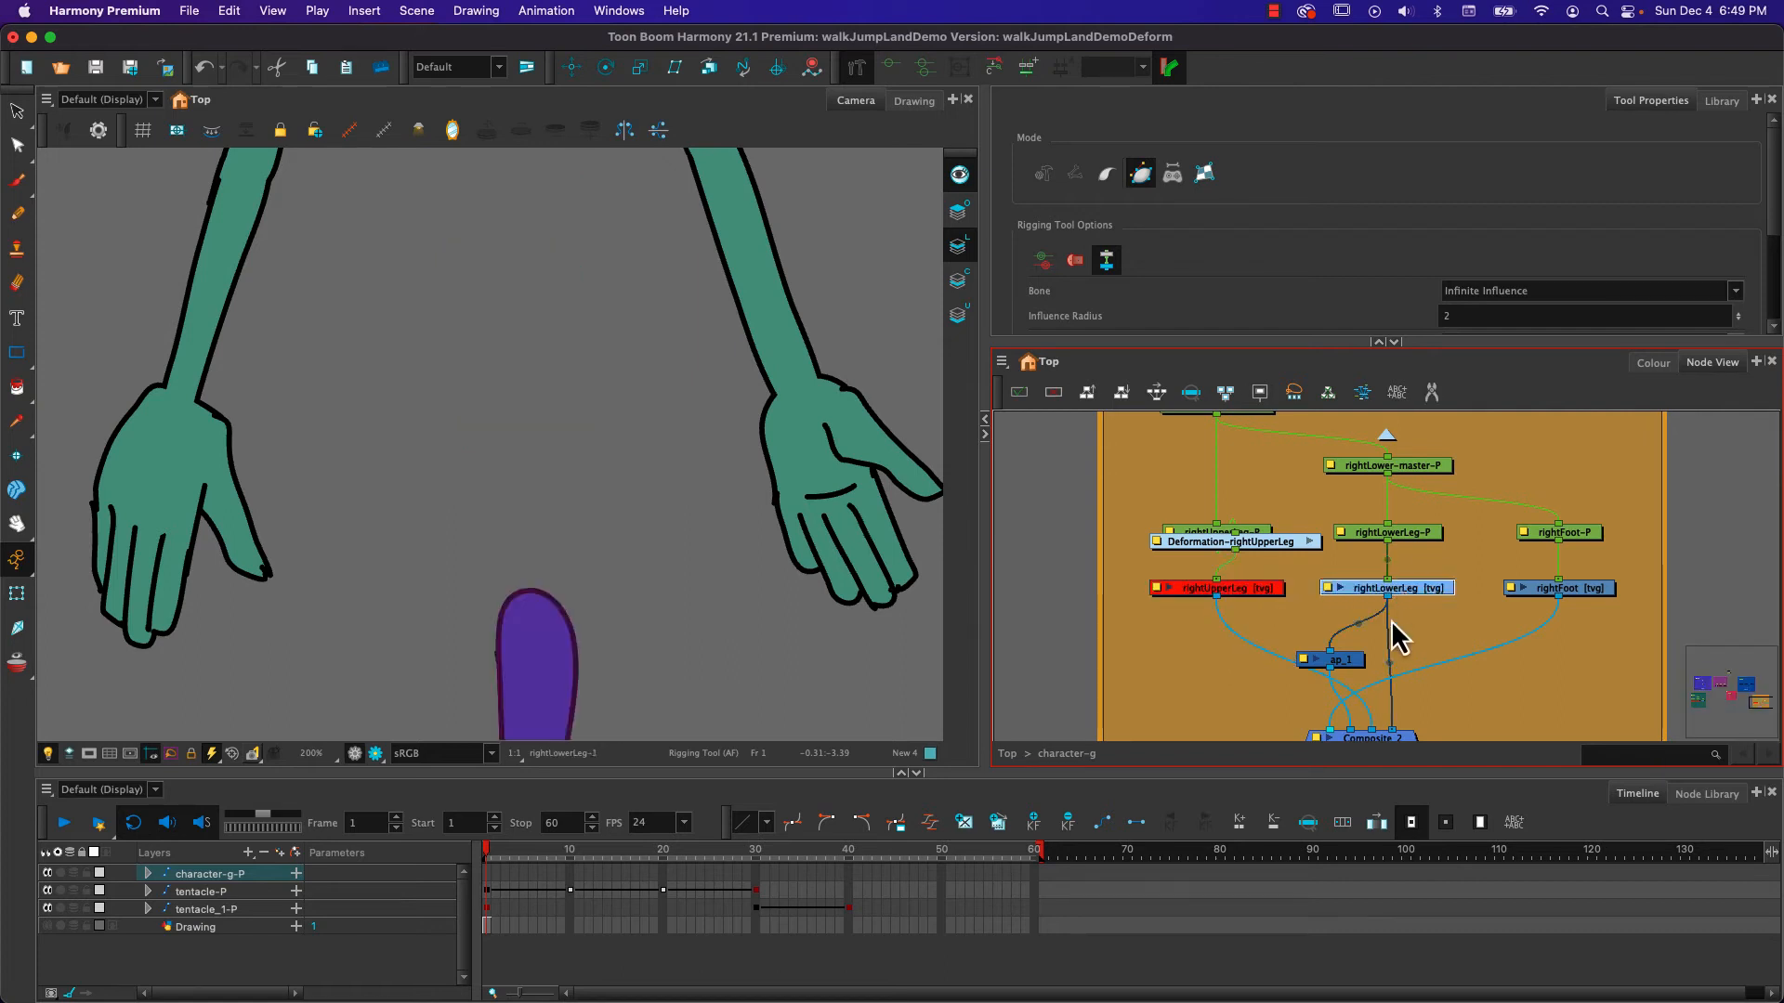
Disable the rightFoot drawing that covers the ankle end of the lower leg
left_click_drag(438, 649, 449, 191)
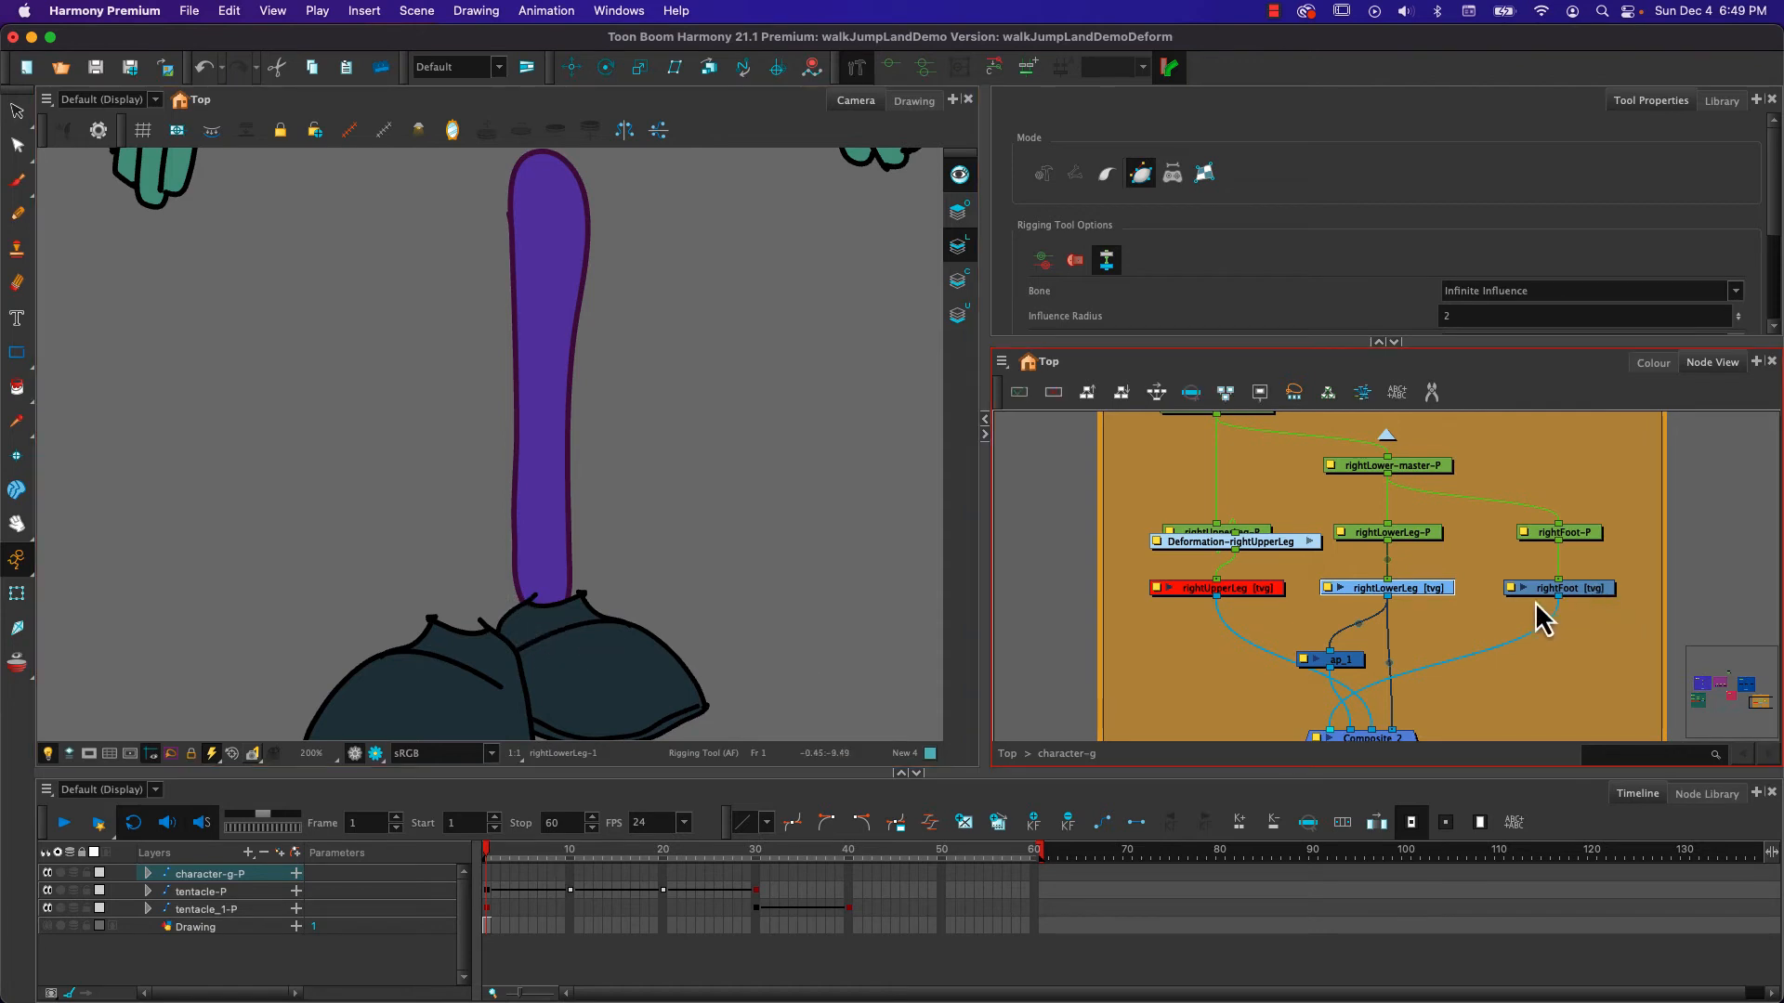
key("shift+t")
left_click(589, 701)
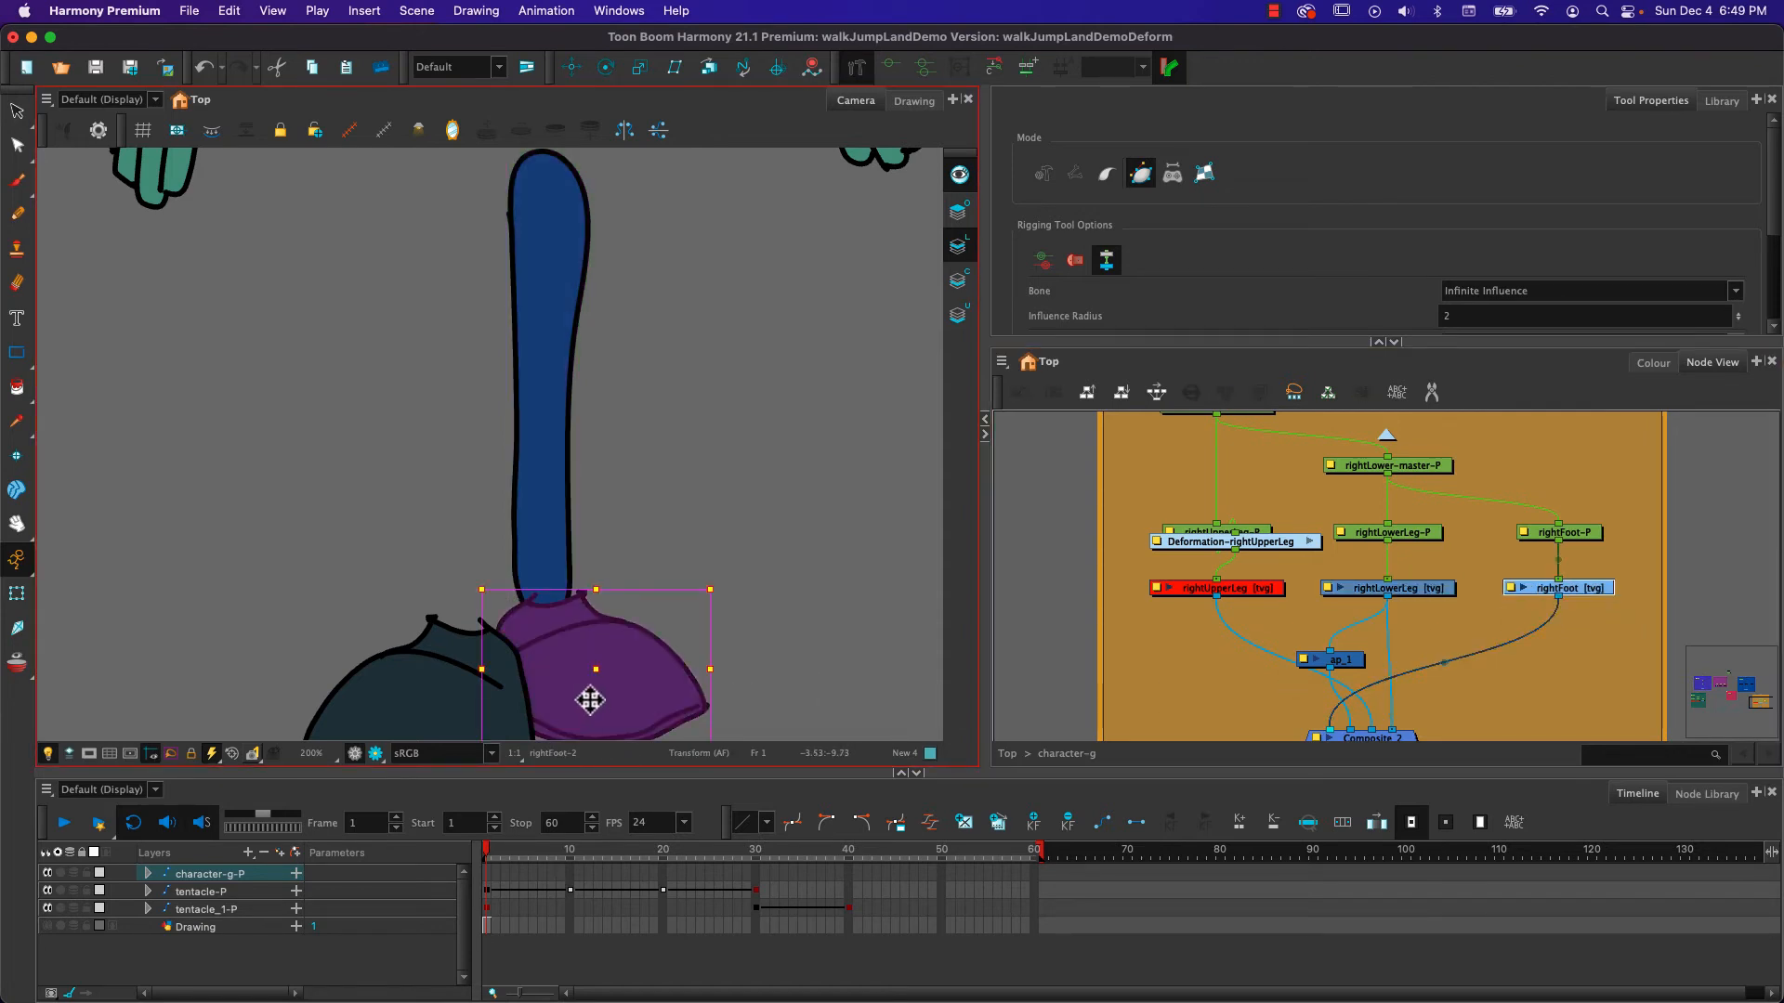
key("Delete")
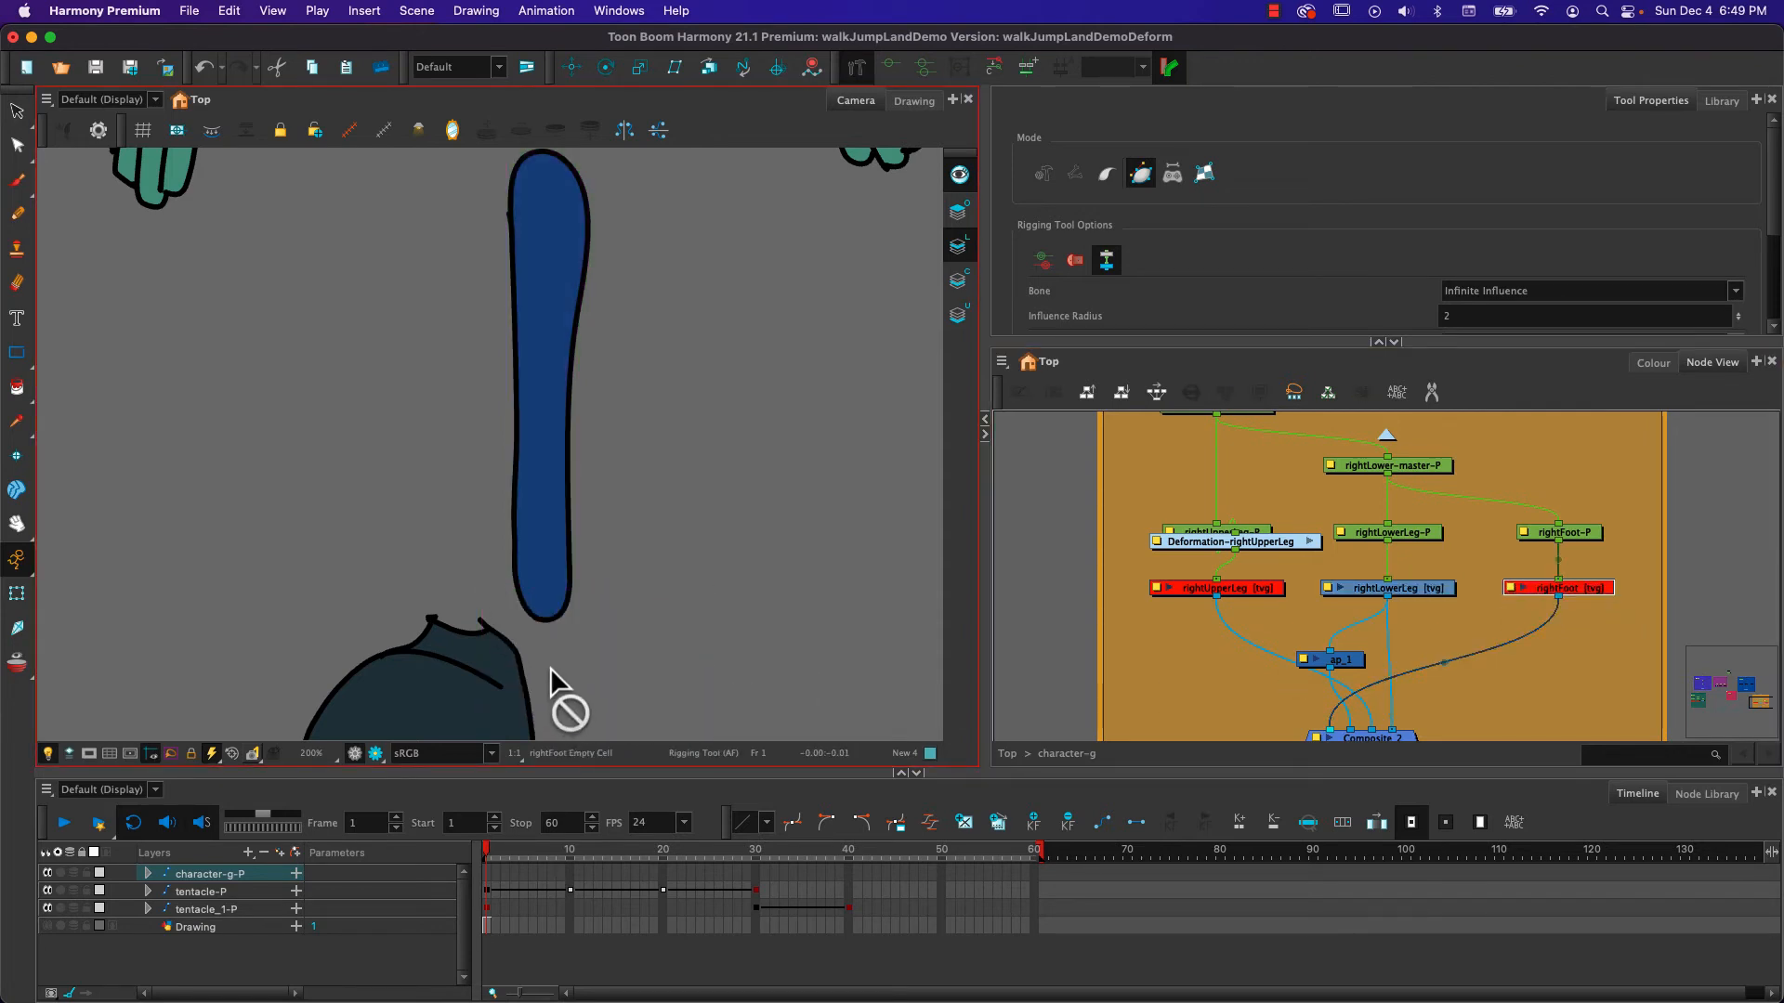
Start an envelope deformer on the rightLowerLeg drawing with a rounded curve from the outer to the inner ankle
left_click(1425, 591)
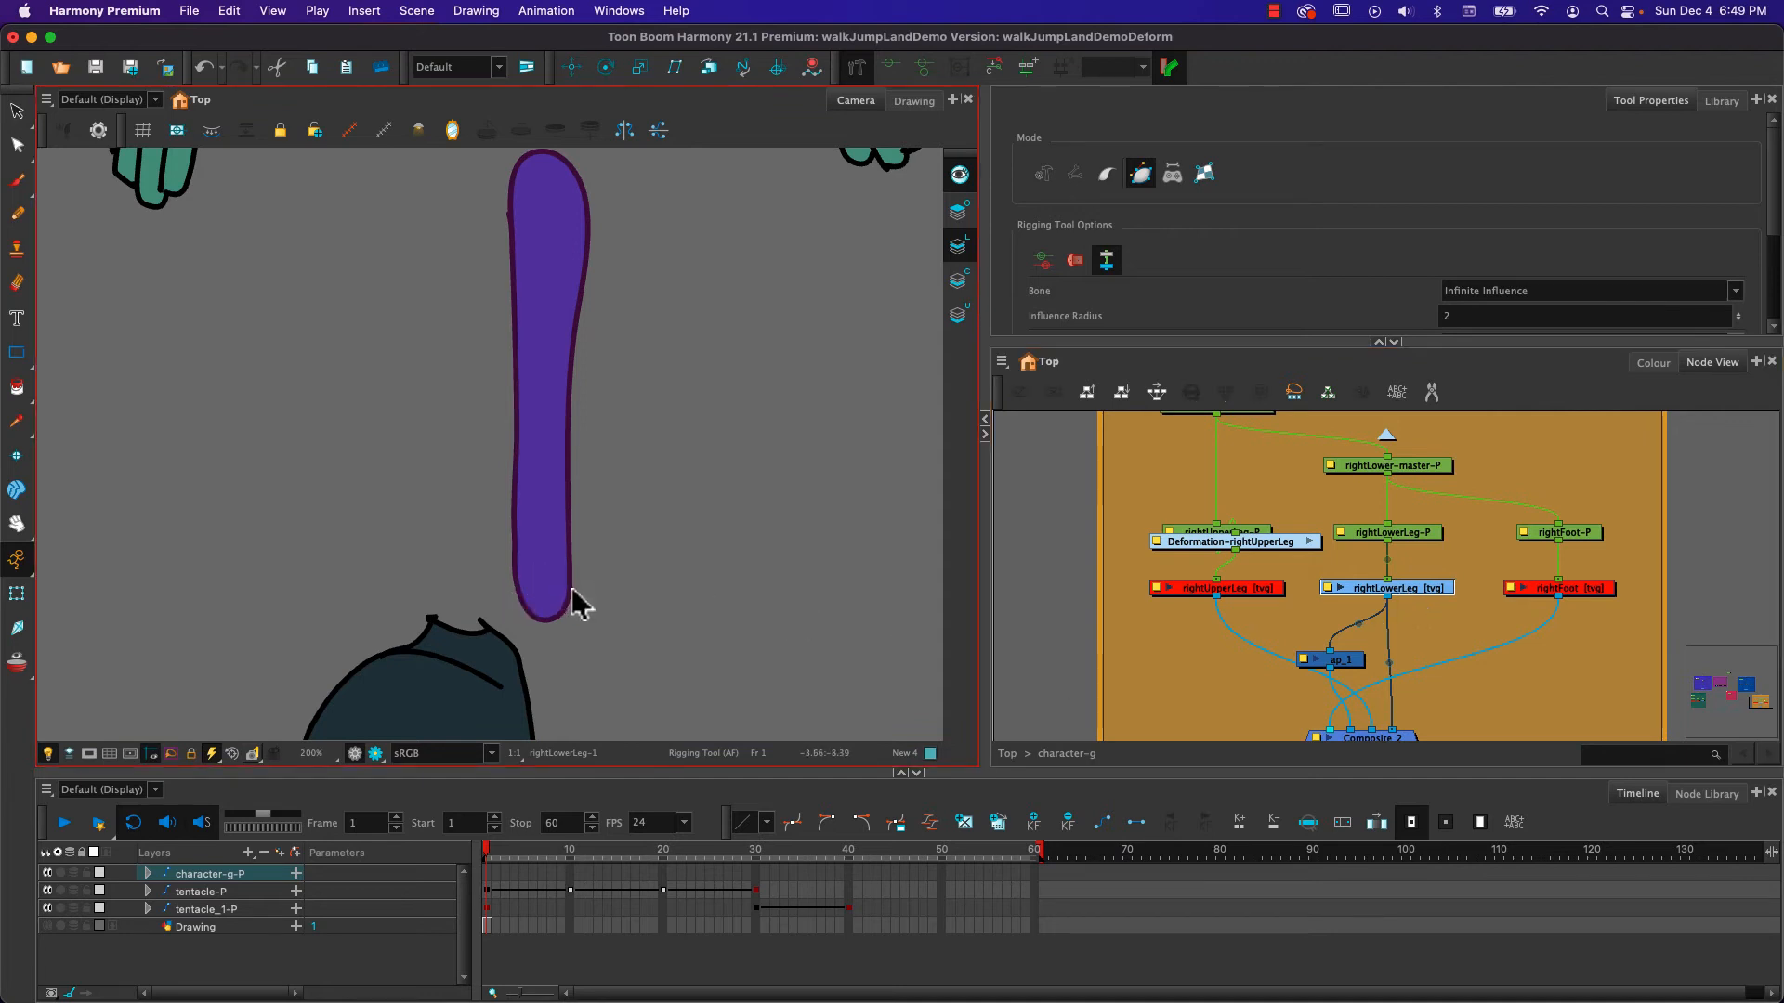
left_click_drag(561, 644, 524, 640)
Try to close the rightLowerLeg envelope using only two knee points and two ankle points, adjusting its ankle points and side handles
left_click_drag(506, 214, 511, 291)
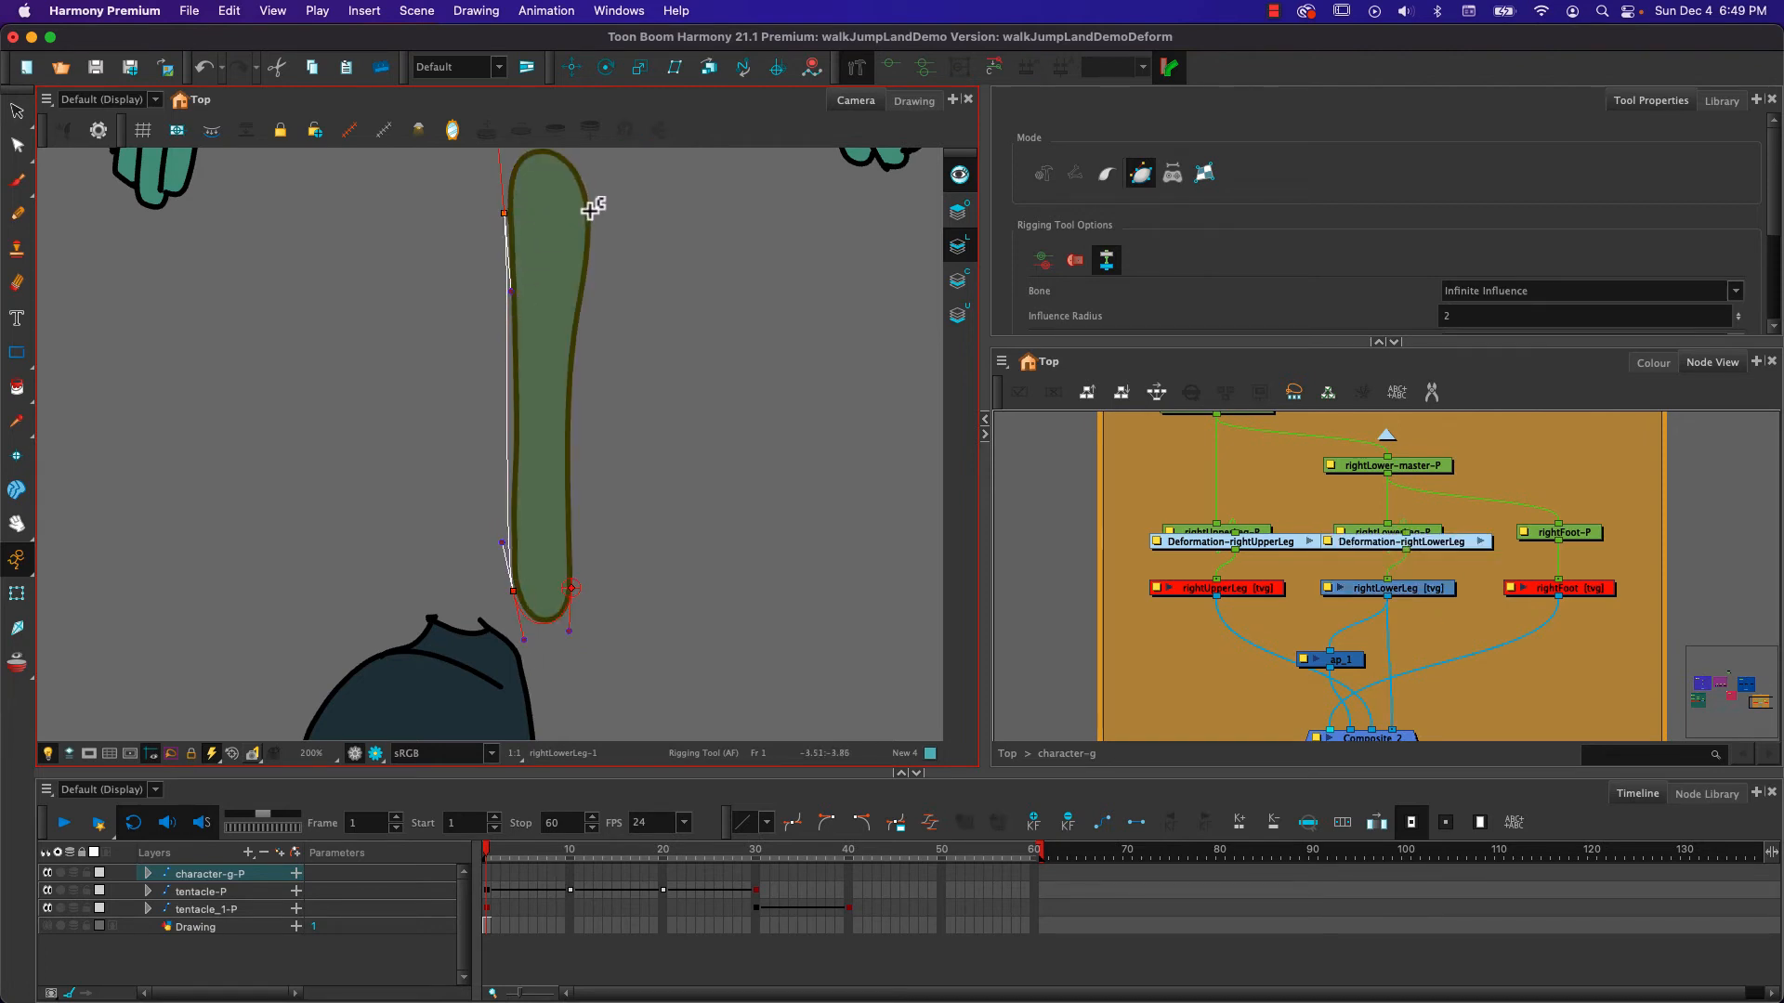
left_click_drag(589, 210, 579, 282)
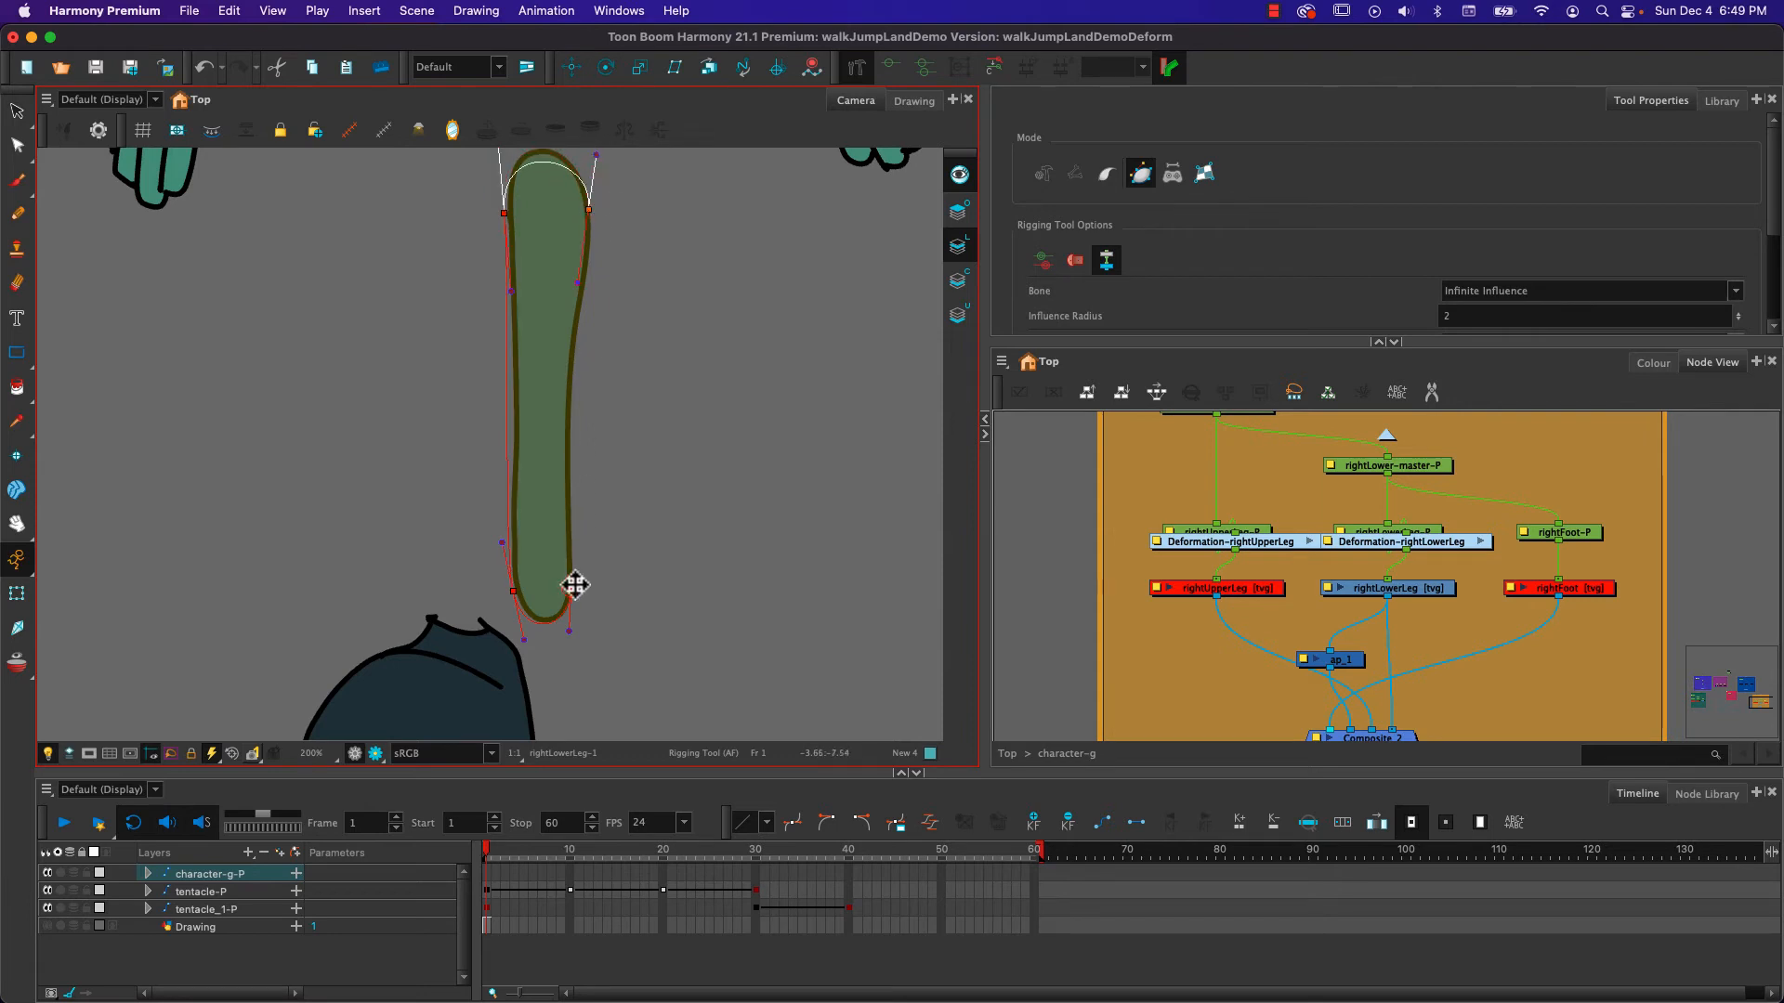
left_click(570, 587)
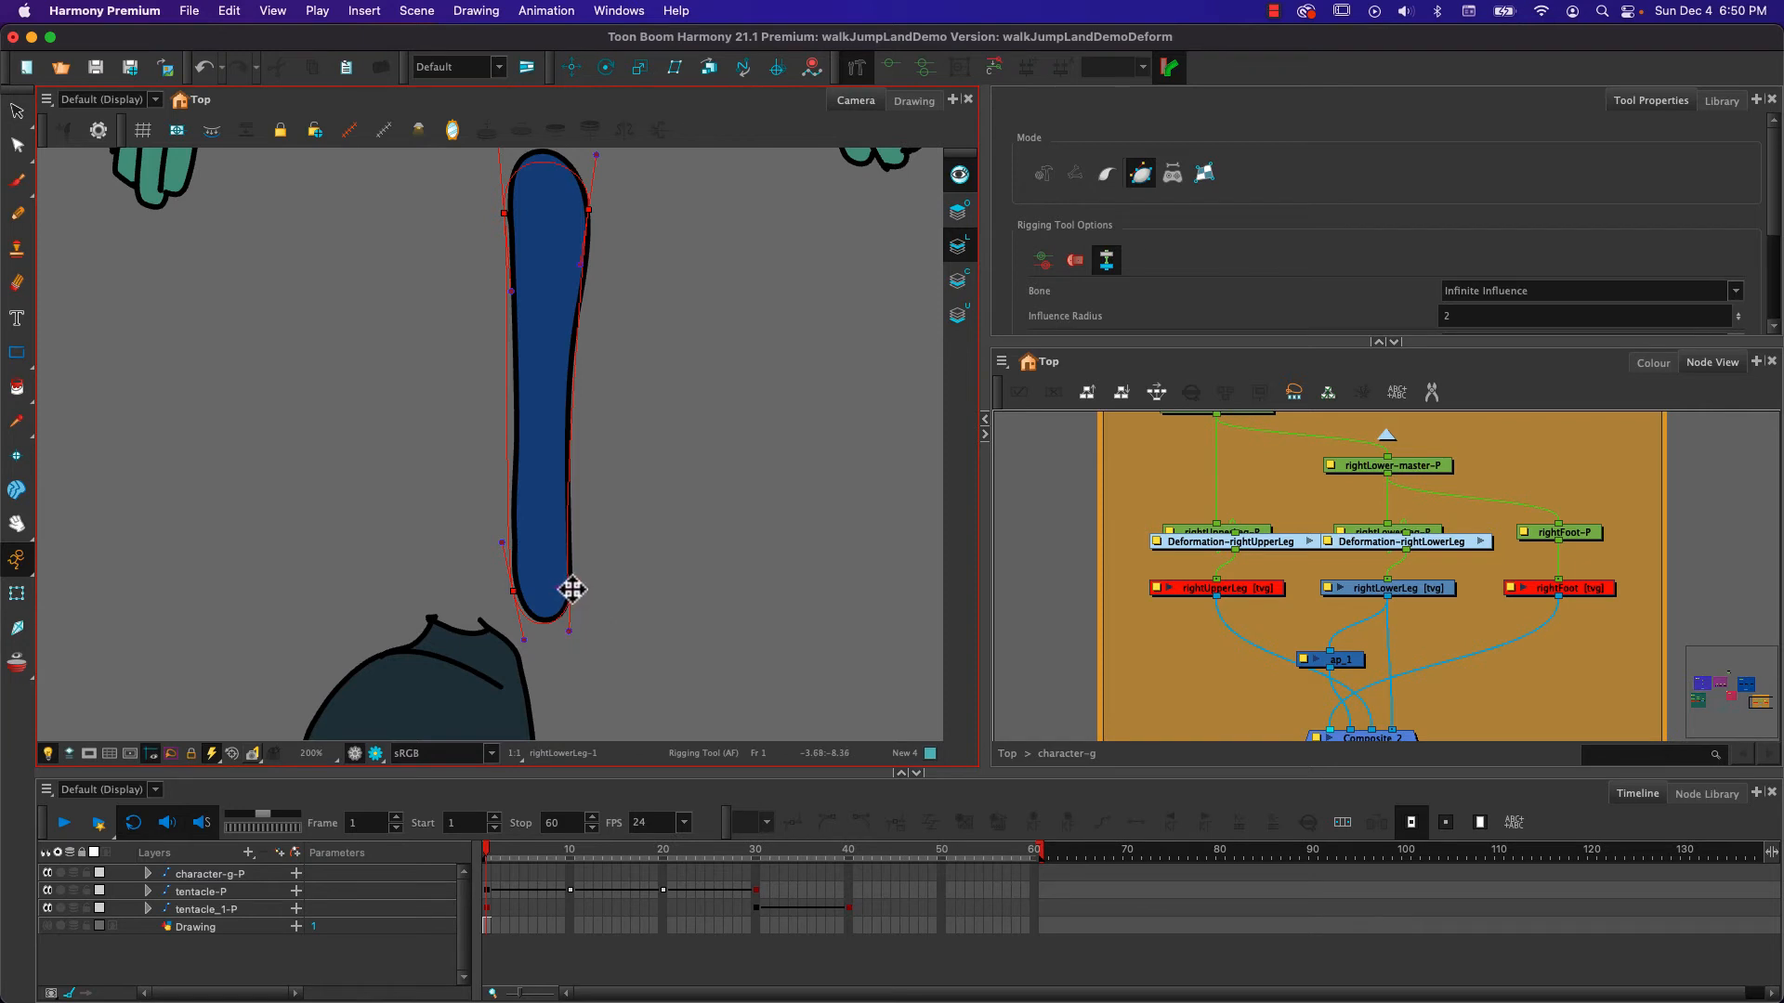
left_click(573, 581)
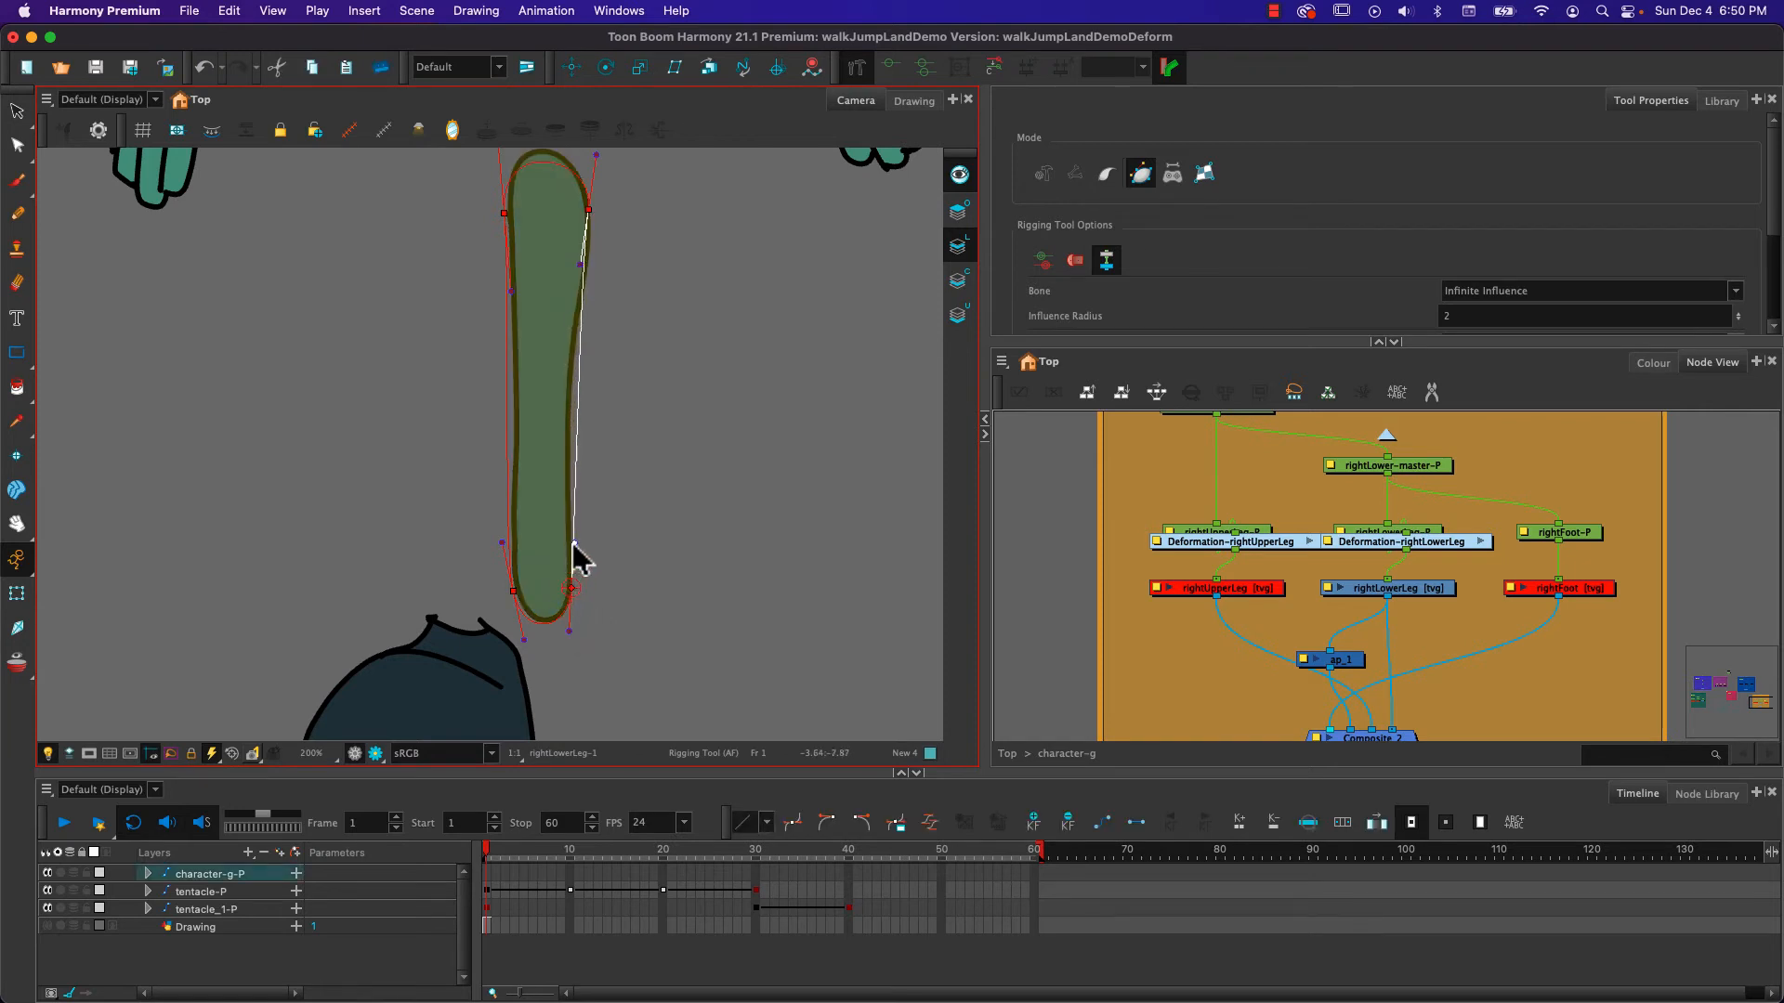
left_click(572, 470)
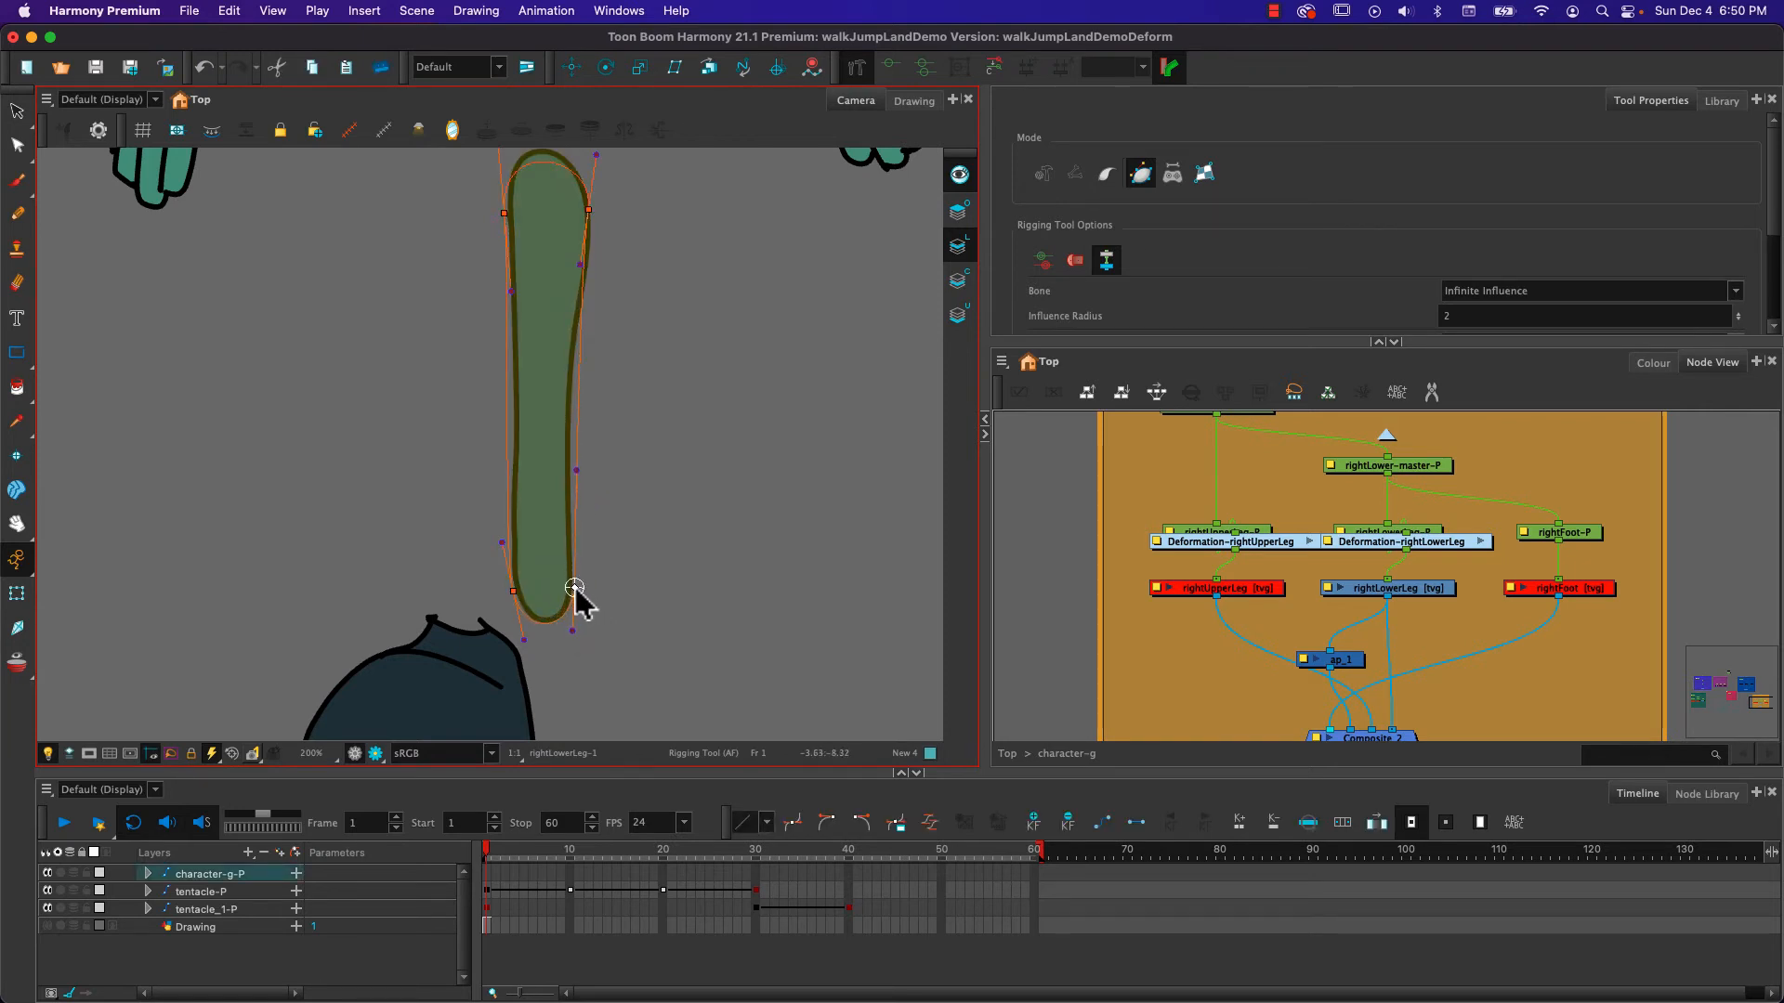
left_click_drag(512, 591, 511, 587)
left_click(503, 527)
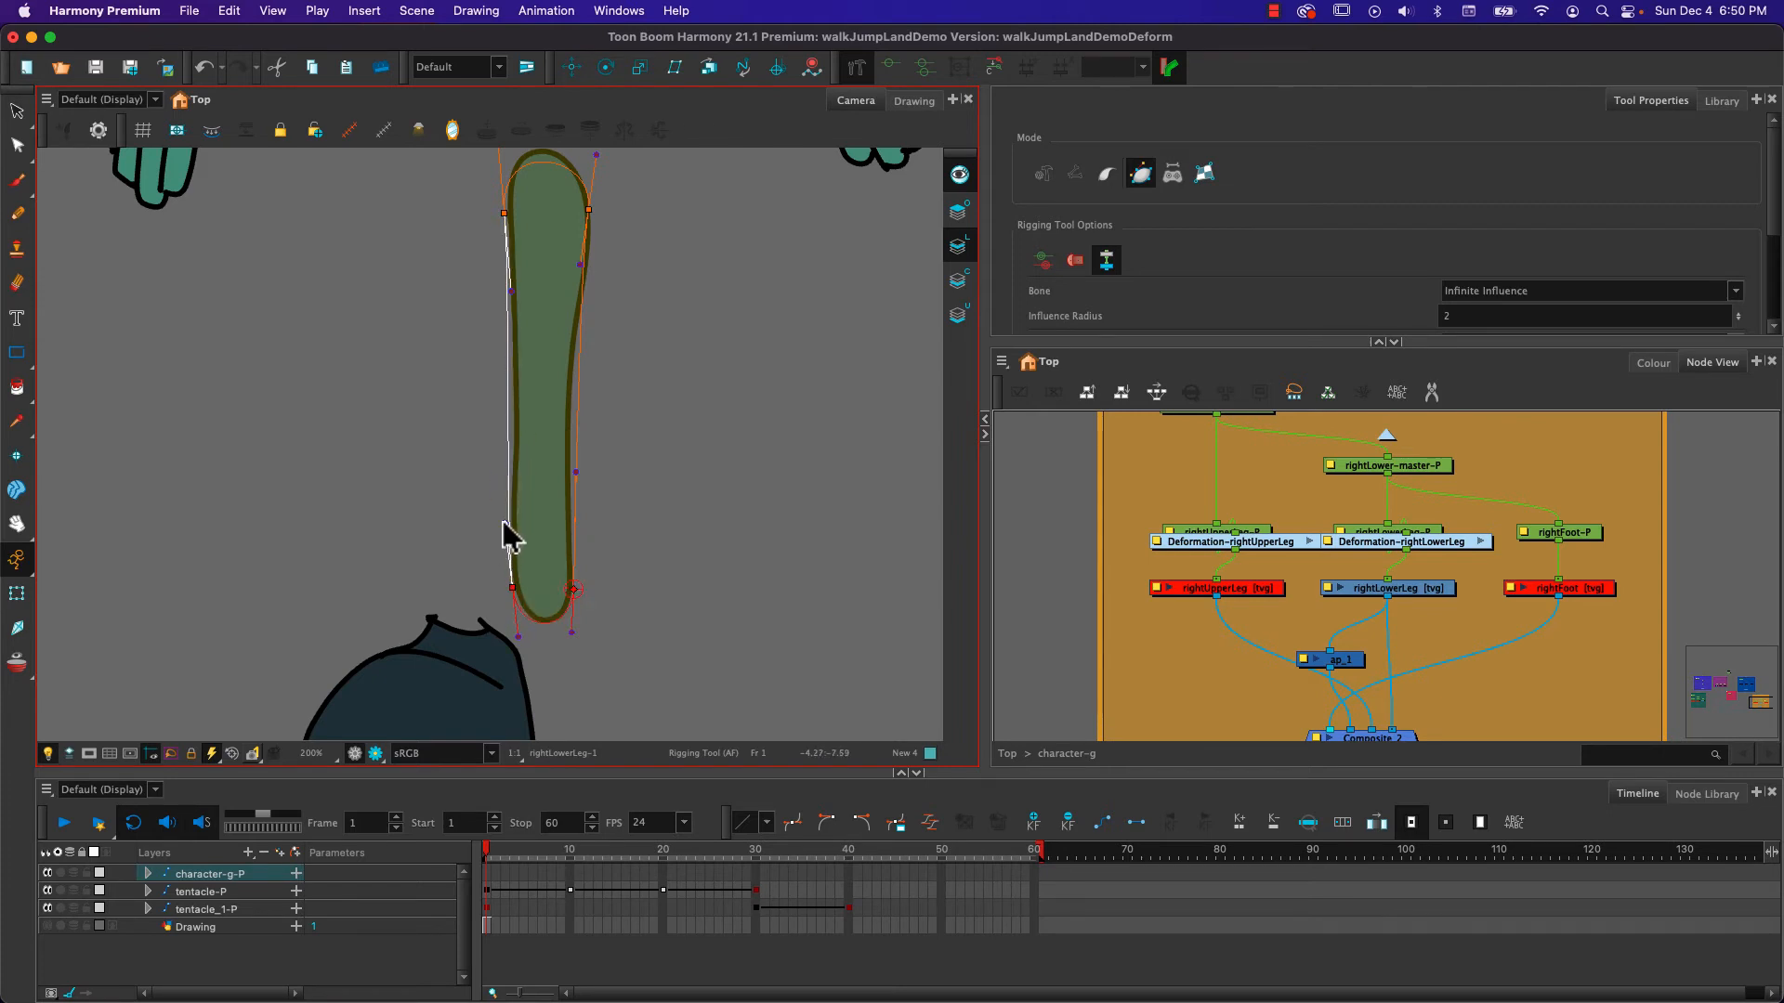
left_click(504, 523)
Undo the rightLowerLeg envelope edits back to the first curve around the ankle
key("super+z")
key("super+z")
key("super+z")
key("super+z")
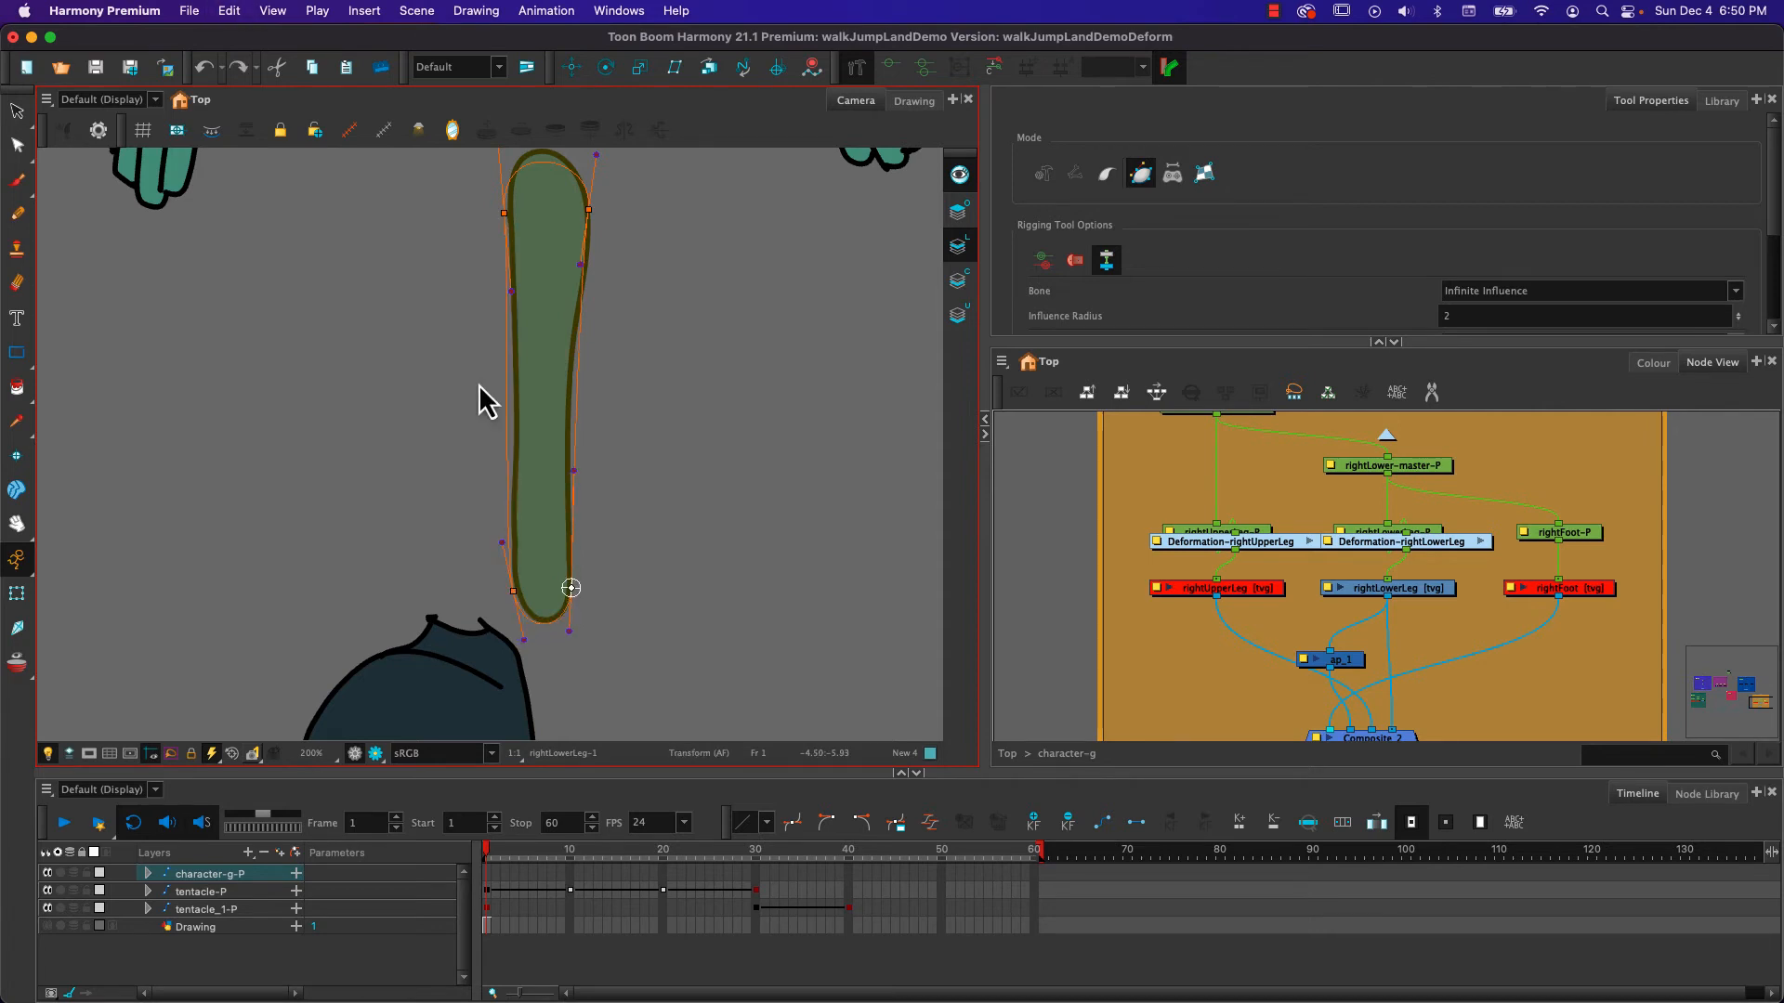
key("super+z")
key("super+z")
key("super+z")
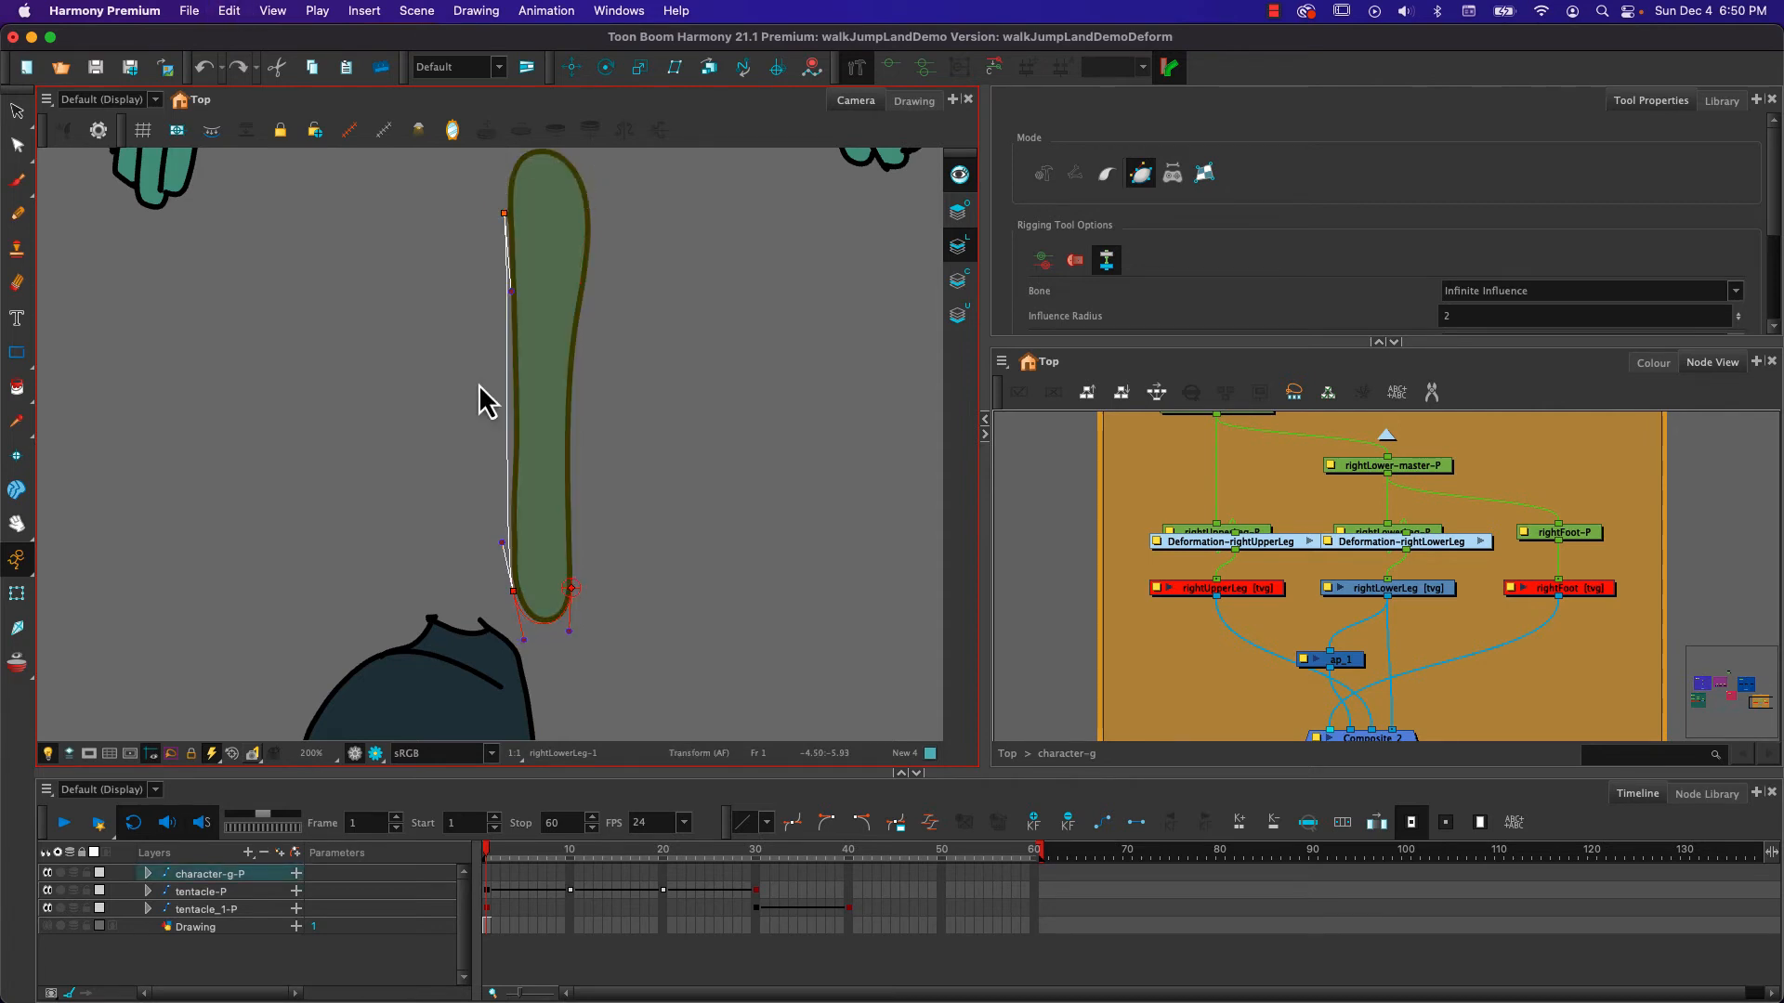
key("super+z")
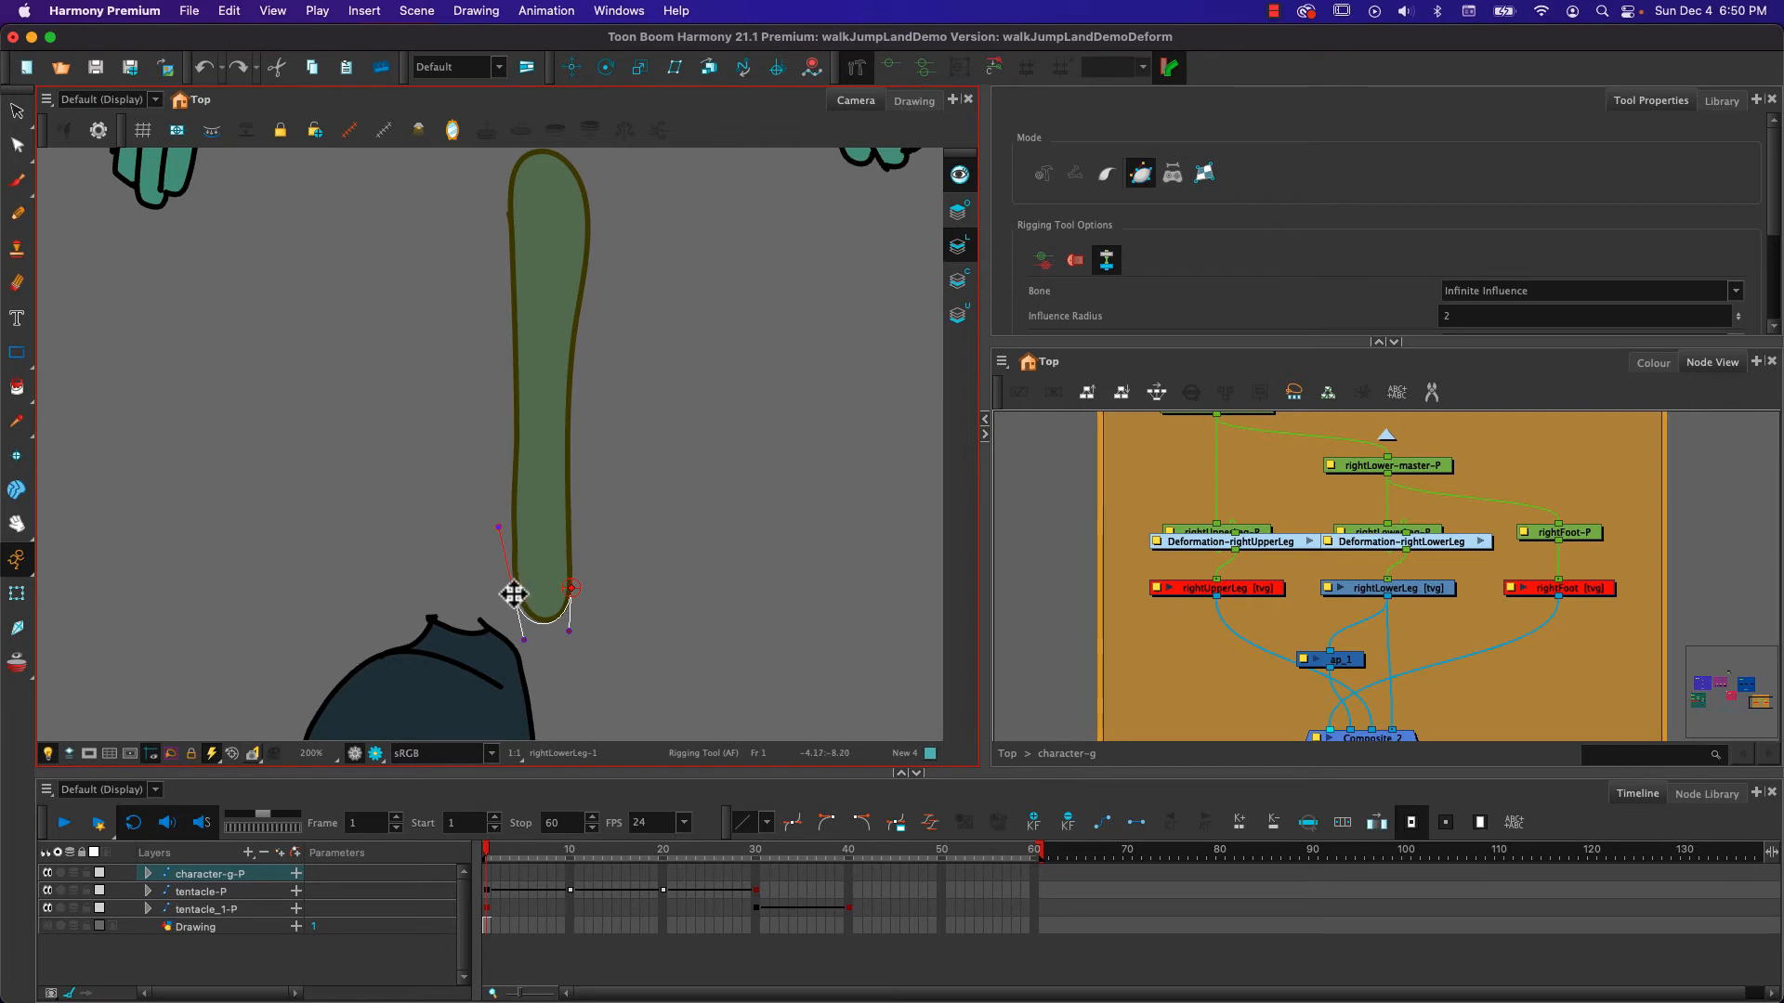
Add a mid-shin point and a knee point along the inner side of the rightLowerLeg envelope
left_click(512, 593)
left_click(515, 383)
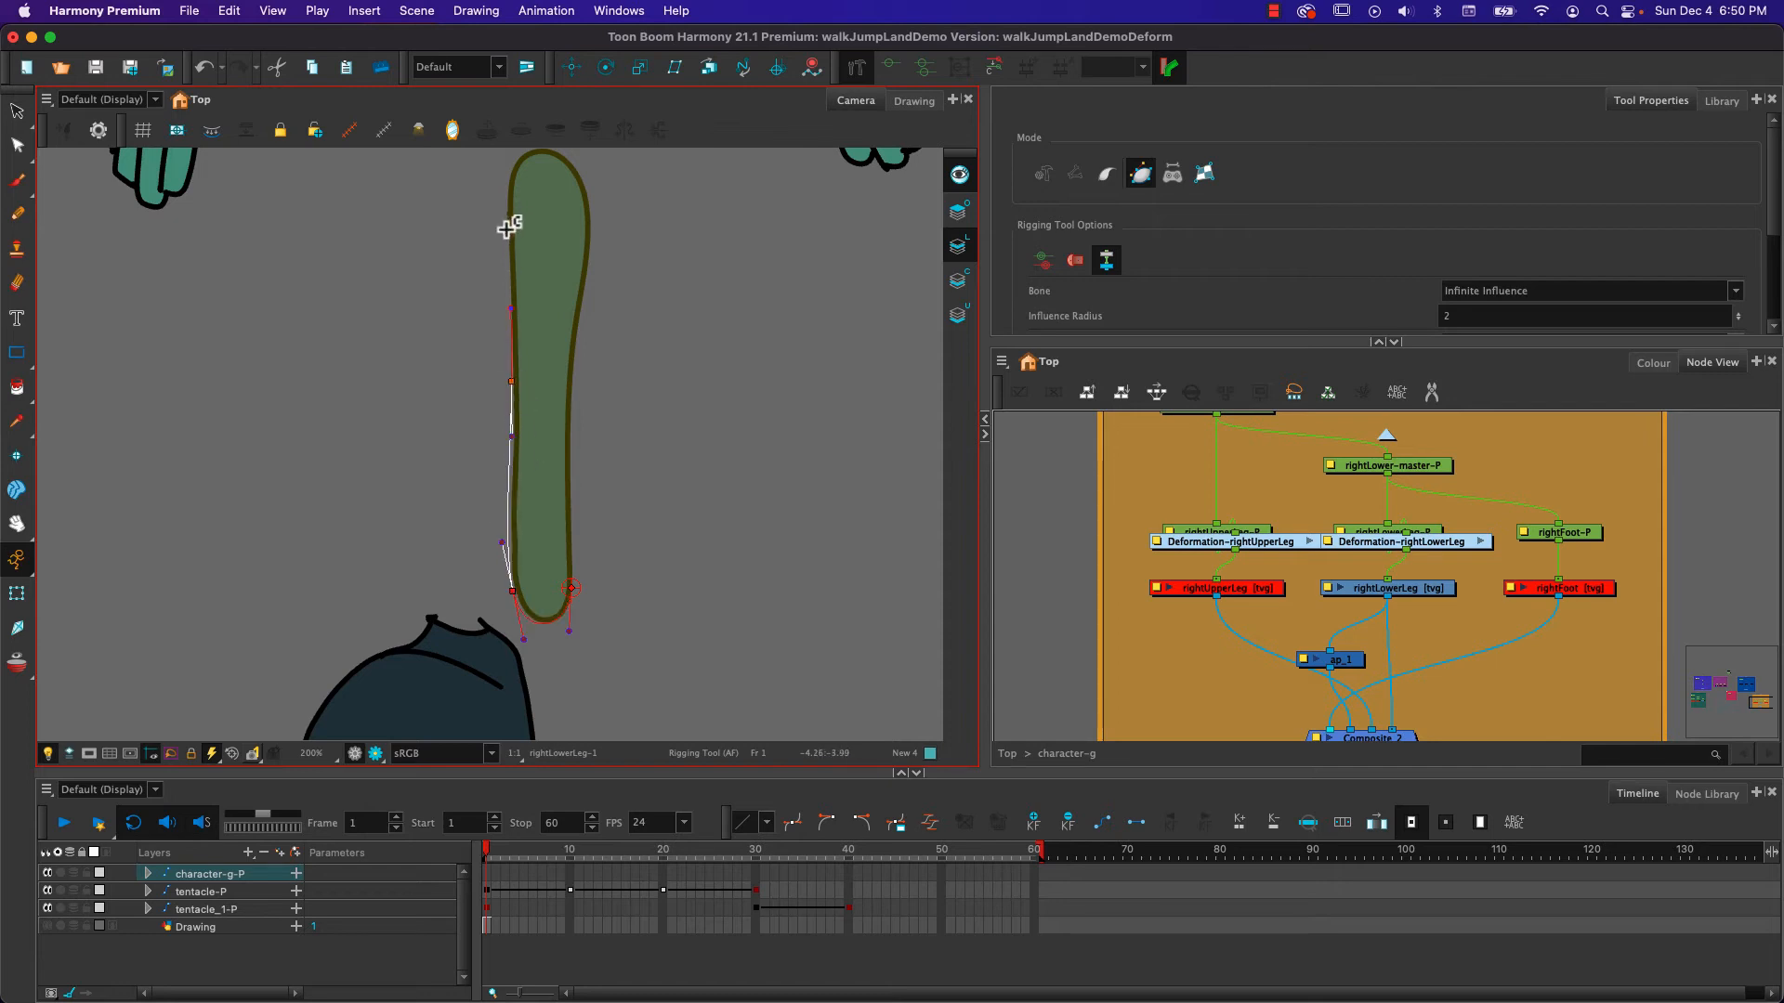
left_click(507, 192)
left_click_drag(504, 243, 505, 243)
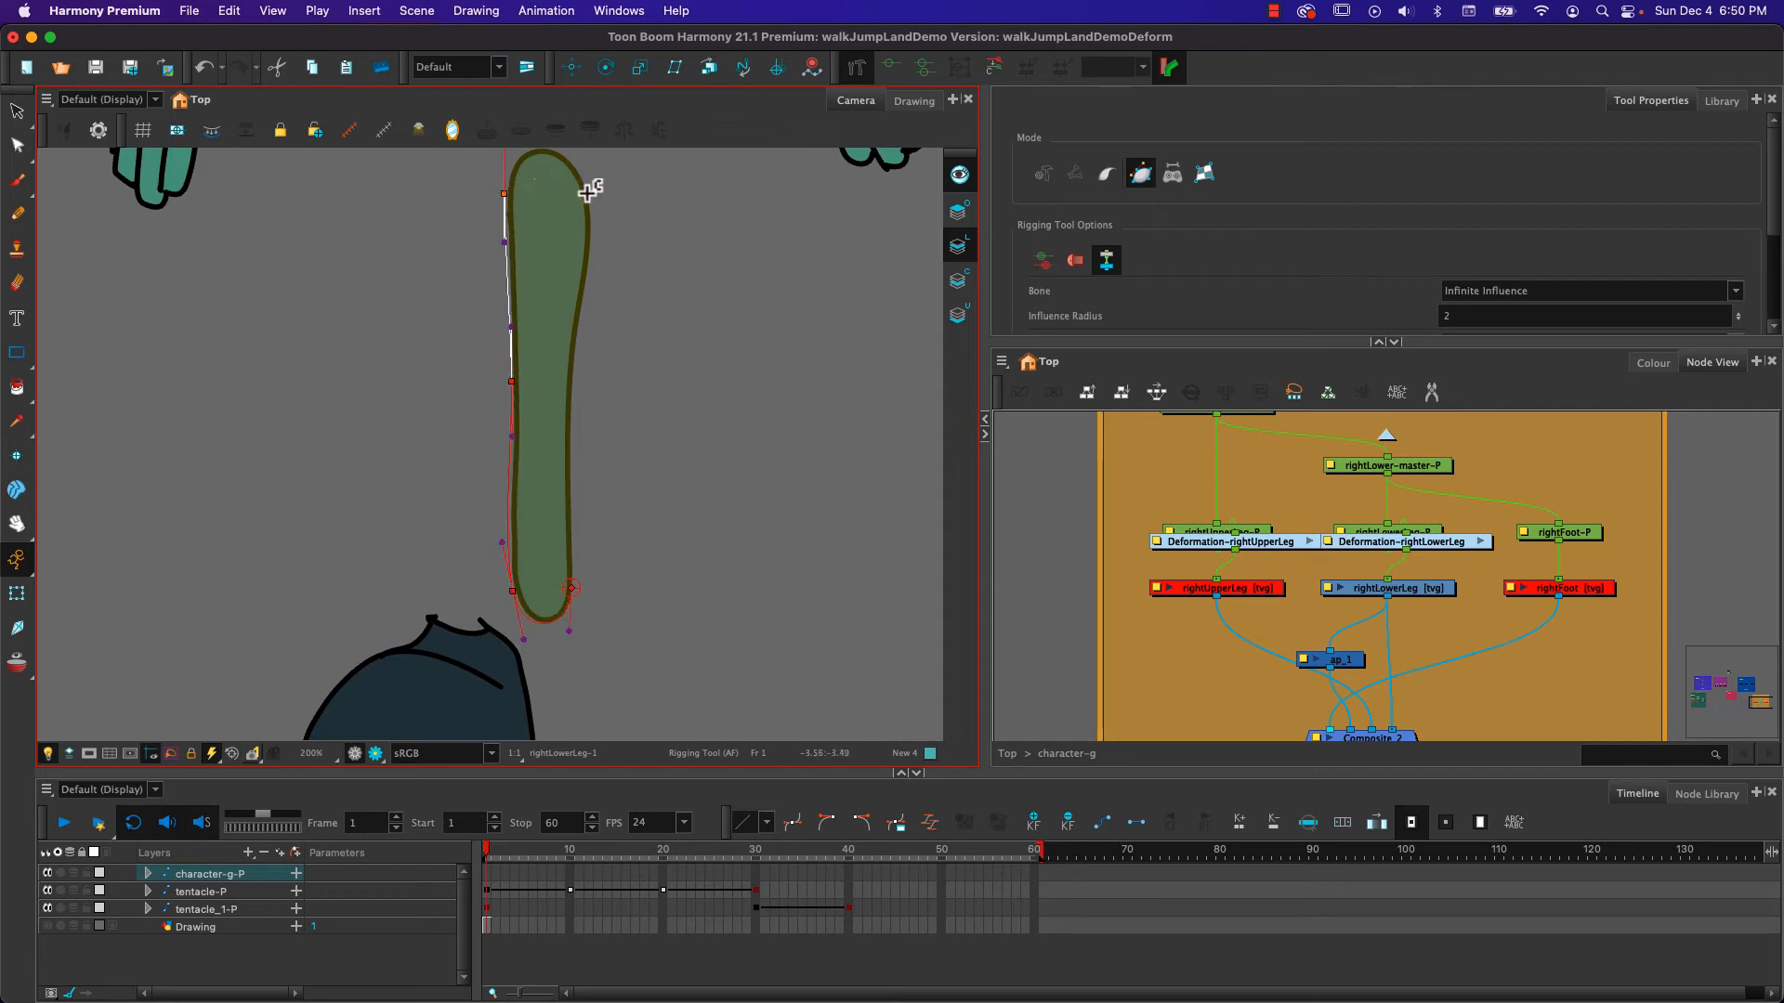
Continue the envelope over the top of the knee and down the outer side with knee and mid-shin points, closing it at the ankle
left_click_drag(588, 199, 589, 149)
key("space")
left_click_drag(547, 226, 551, 253)
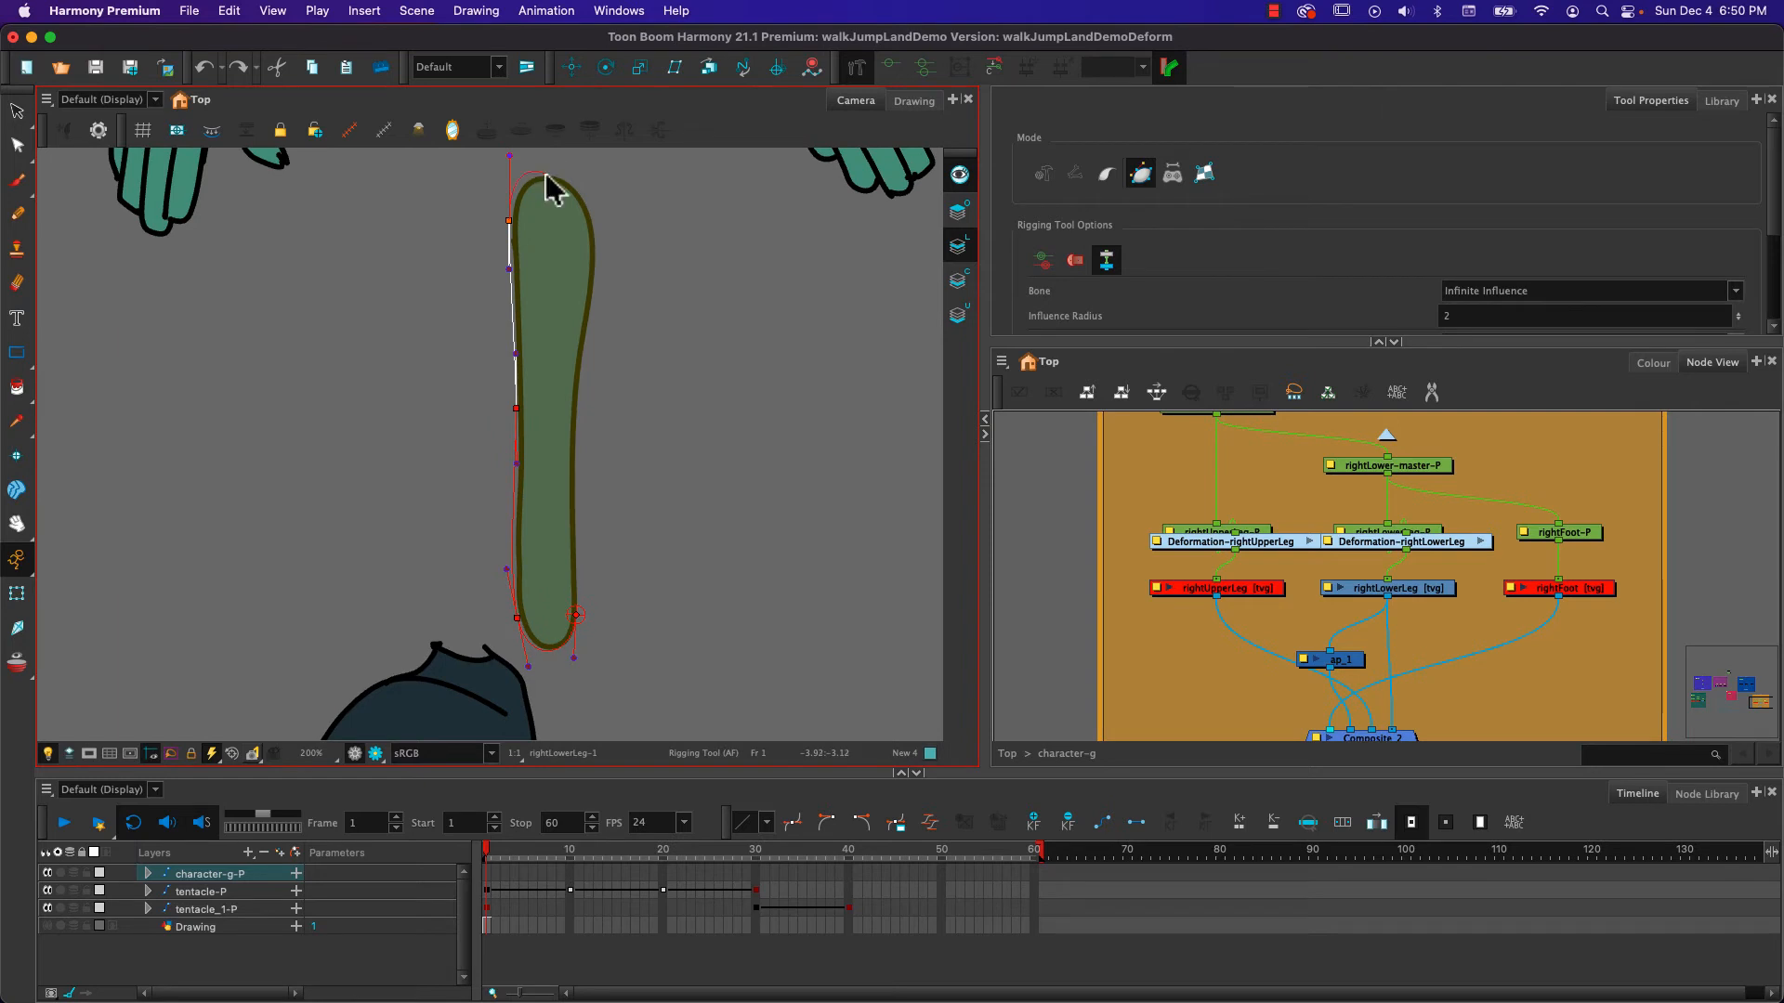
left_click(545, 173)
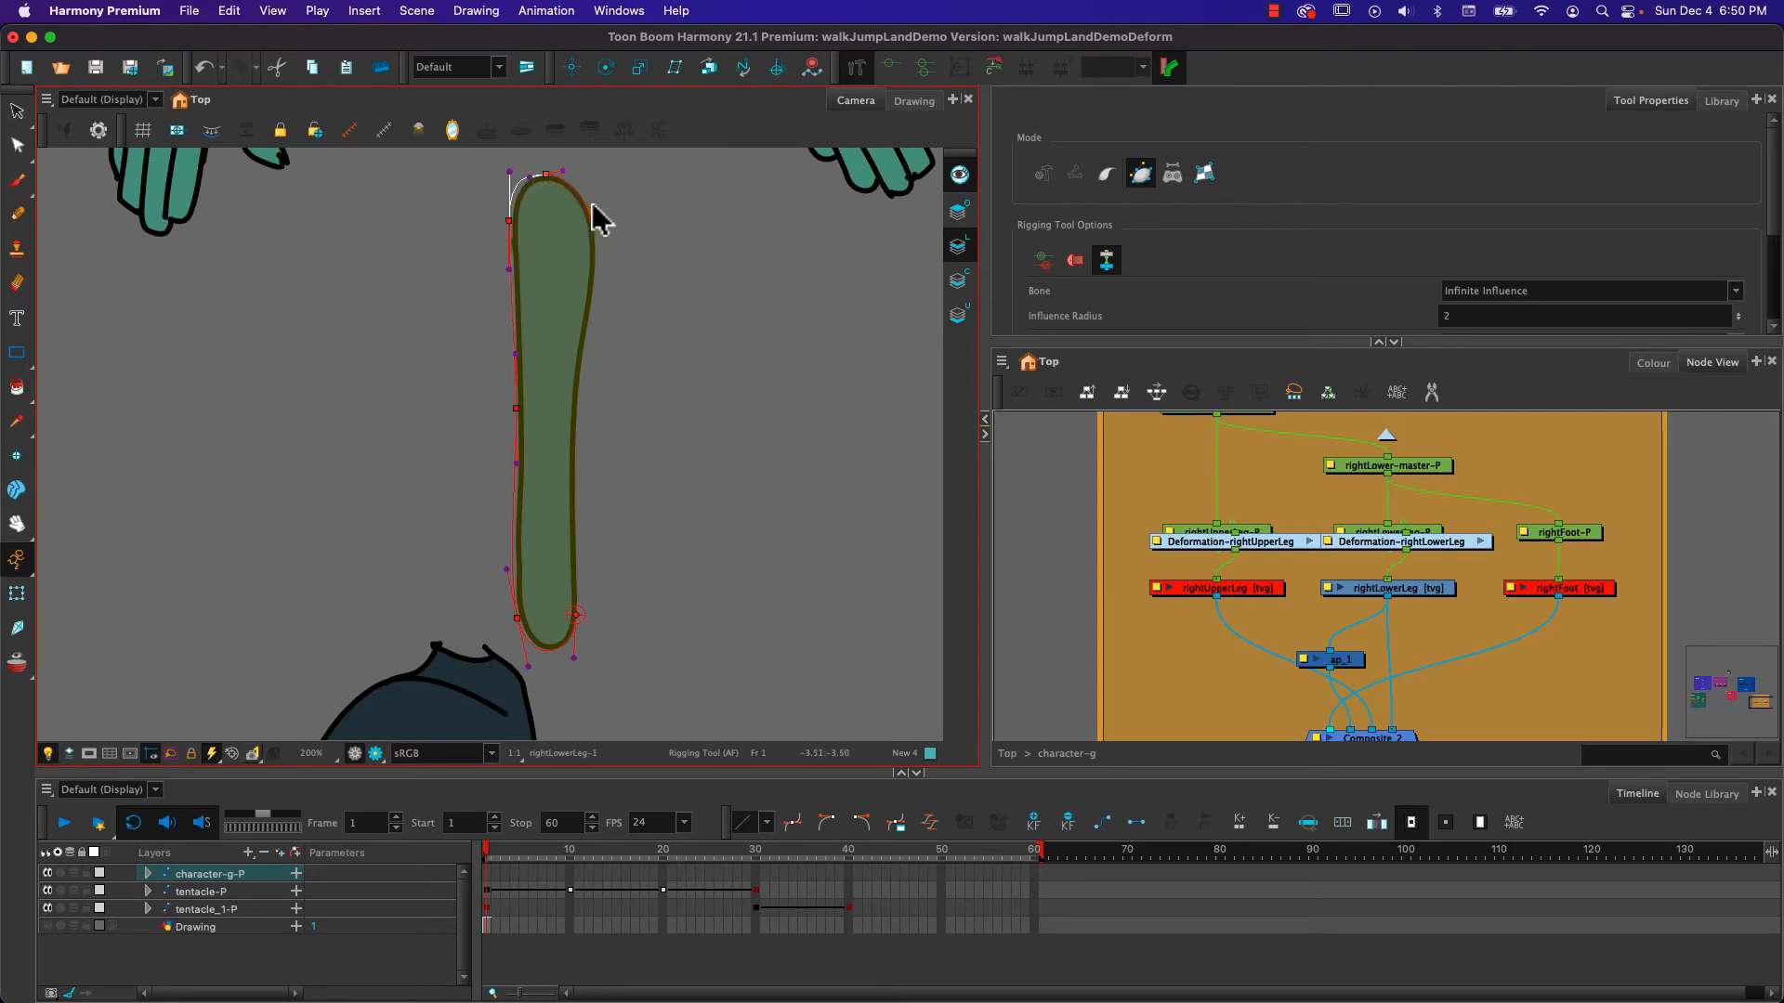
left_click(592, 228)
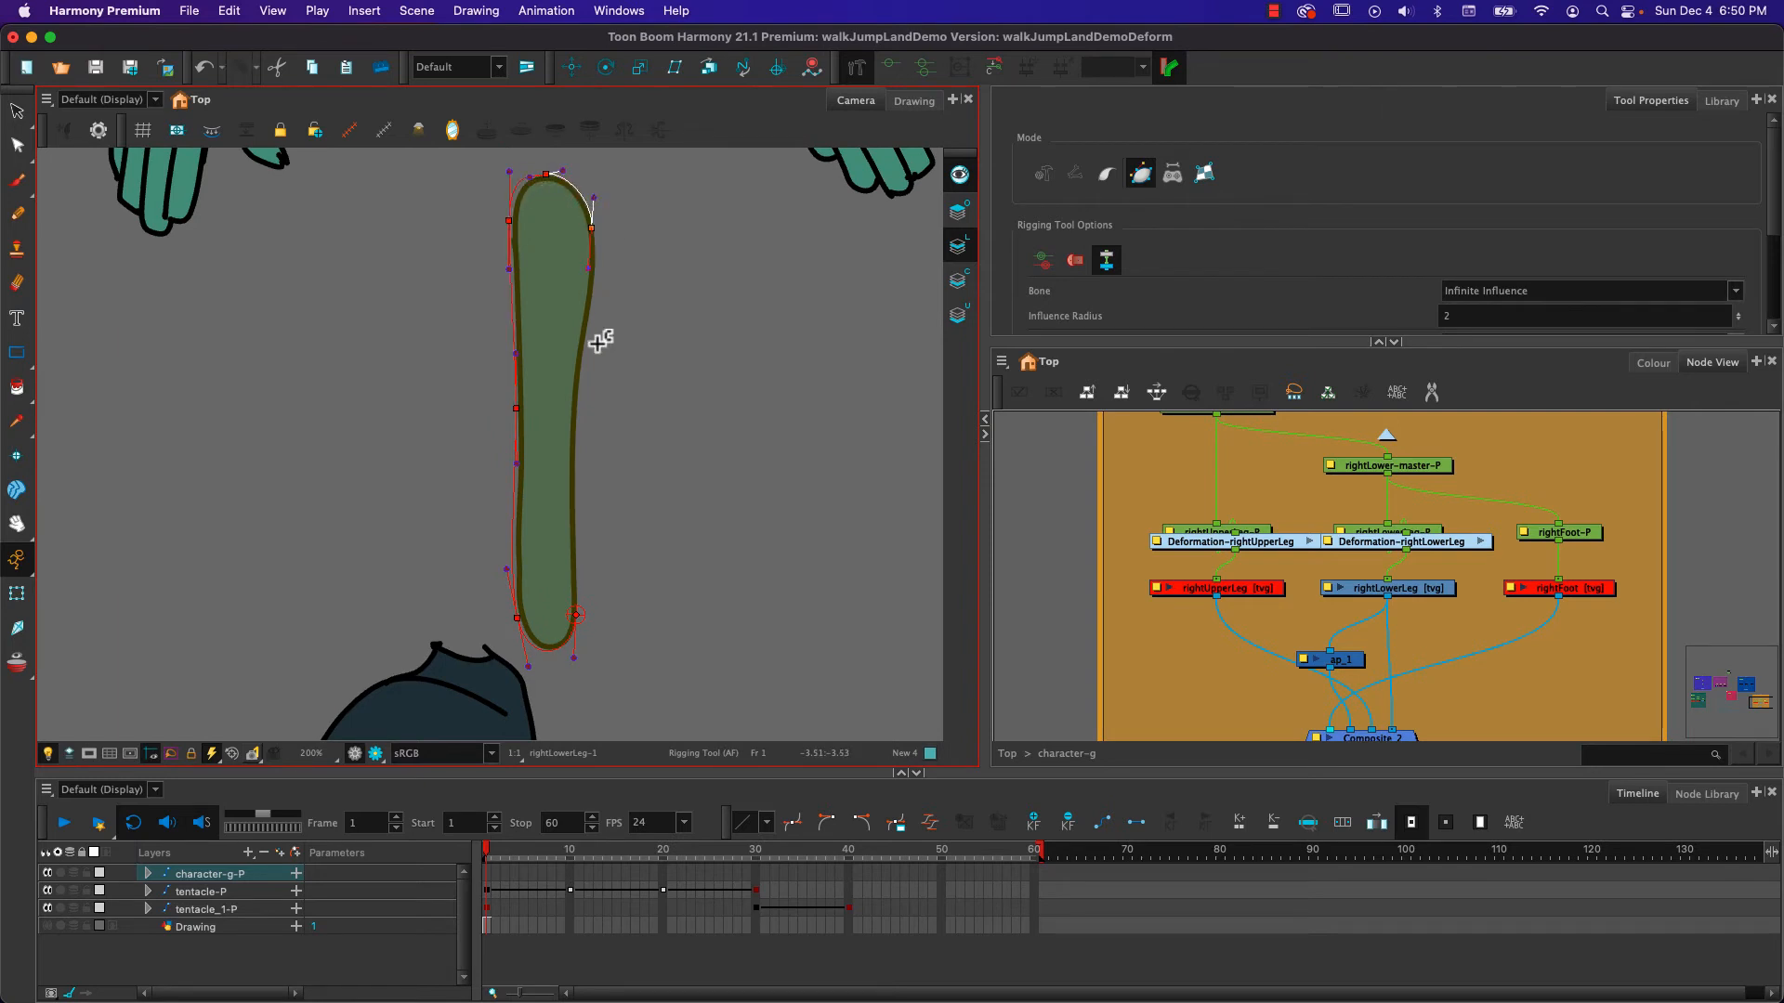
left_click(576, 410)
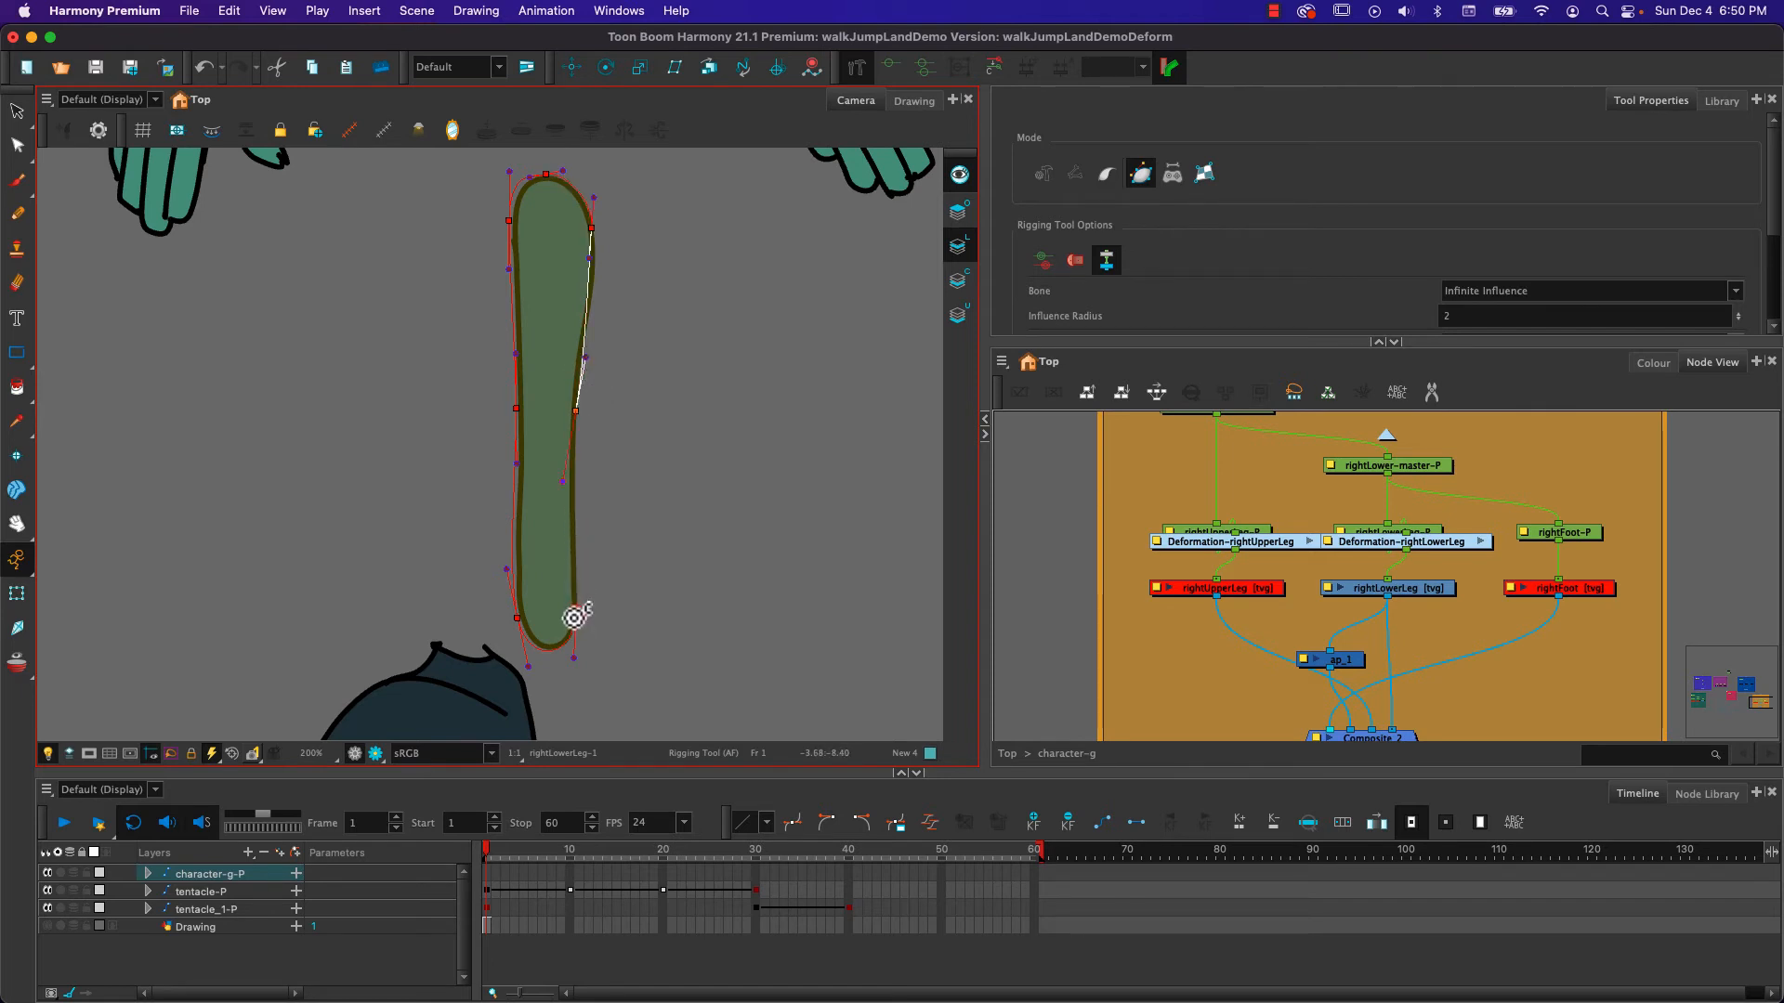
mouse_move(574, 618)
left_mouse_down()
mouse_move(577, 677)
mouse_move(576, 609)
left_mouse_up()
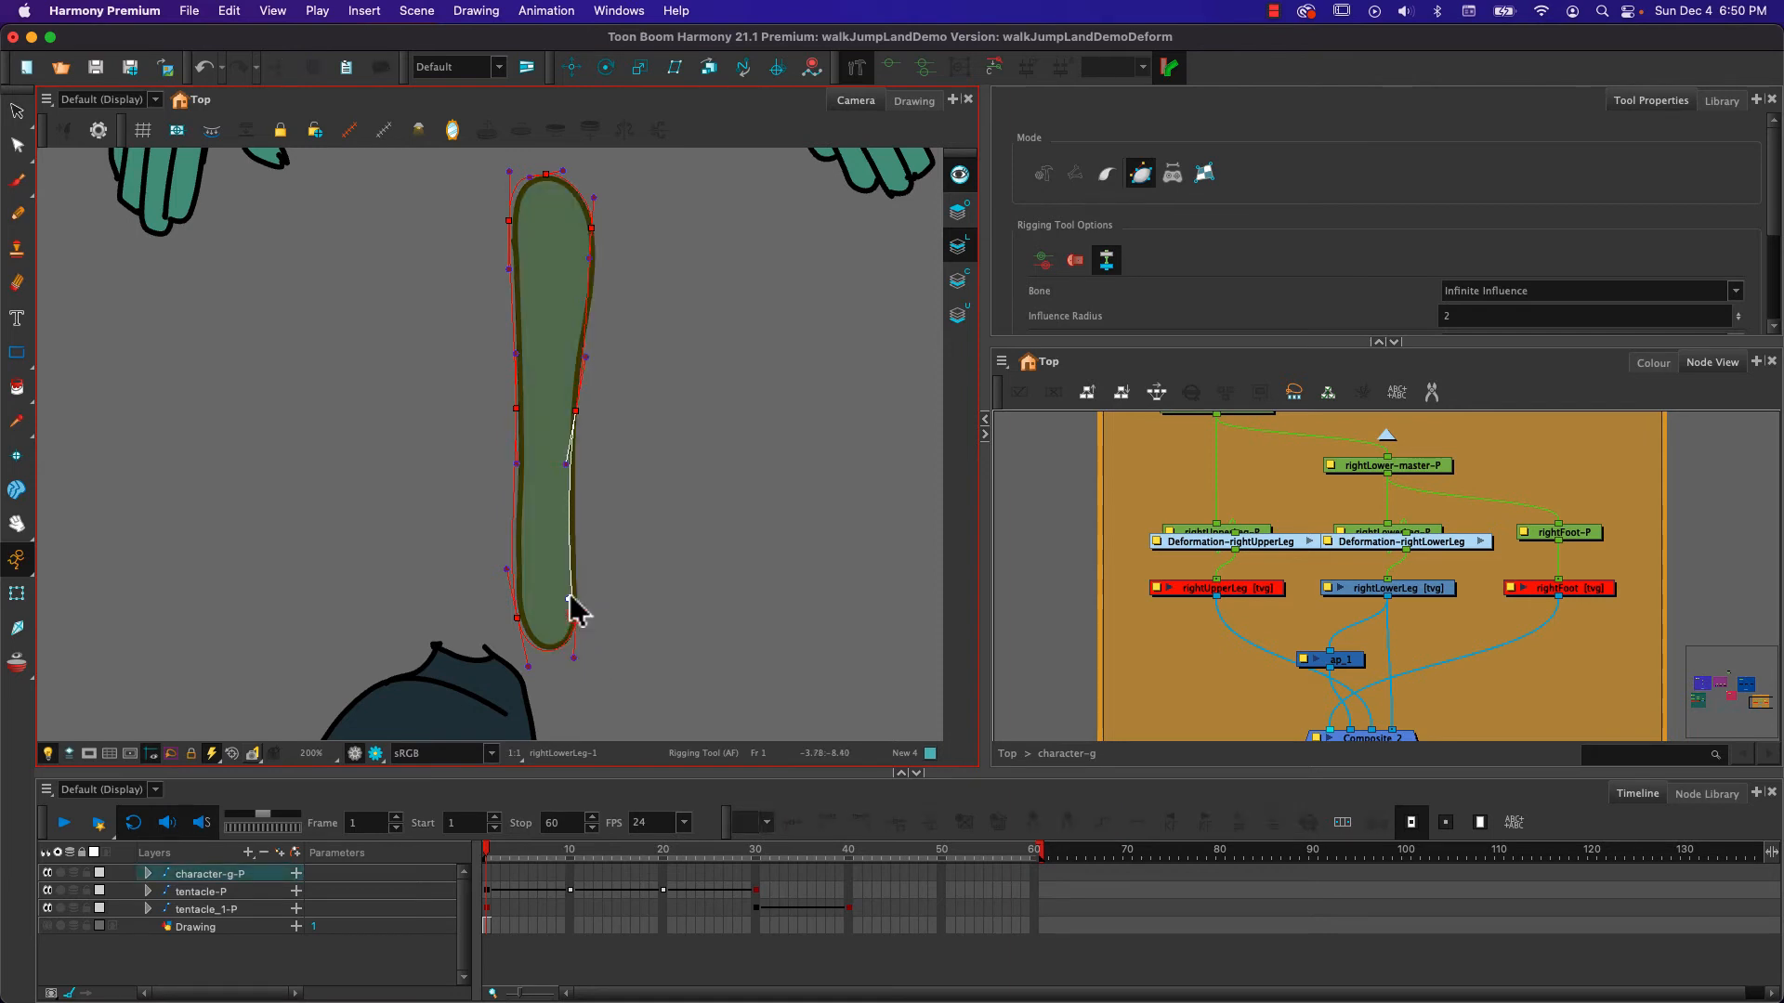
Fit the rightLowerLeg envelope's knee points, inner mid-shin point and side handles to the outline
left_click(576, 611)
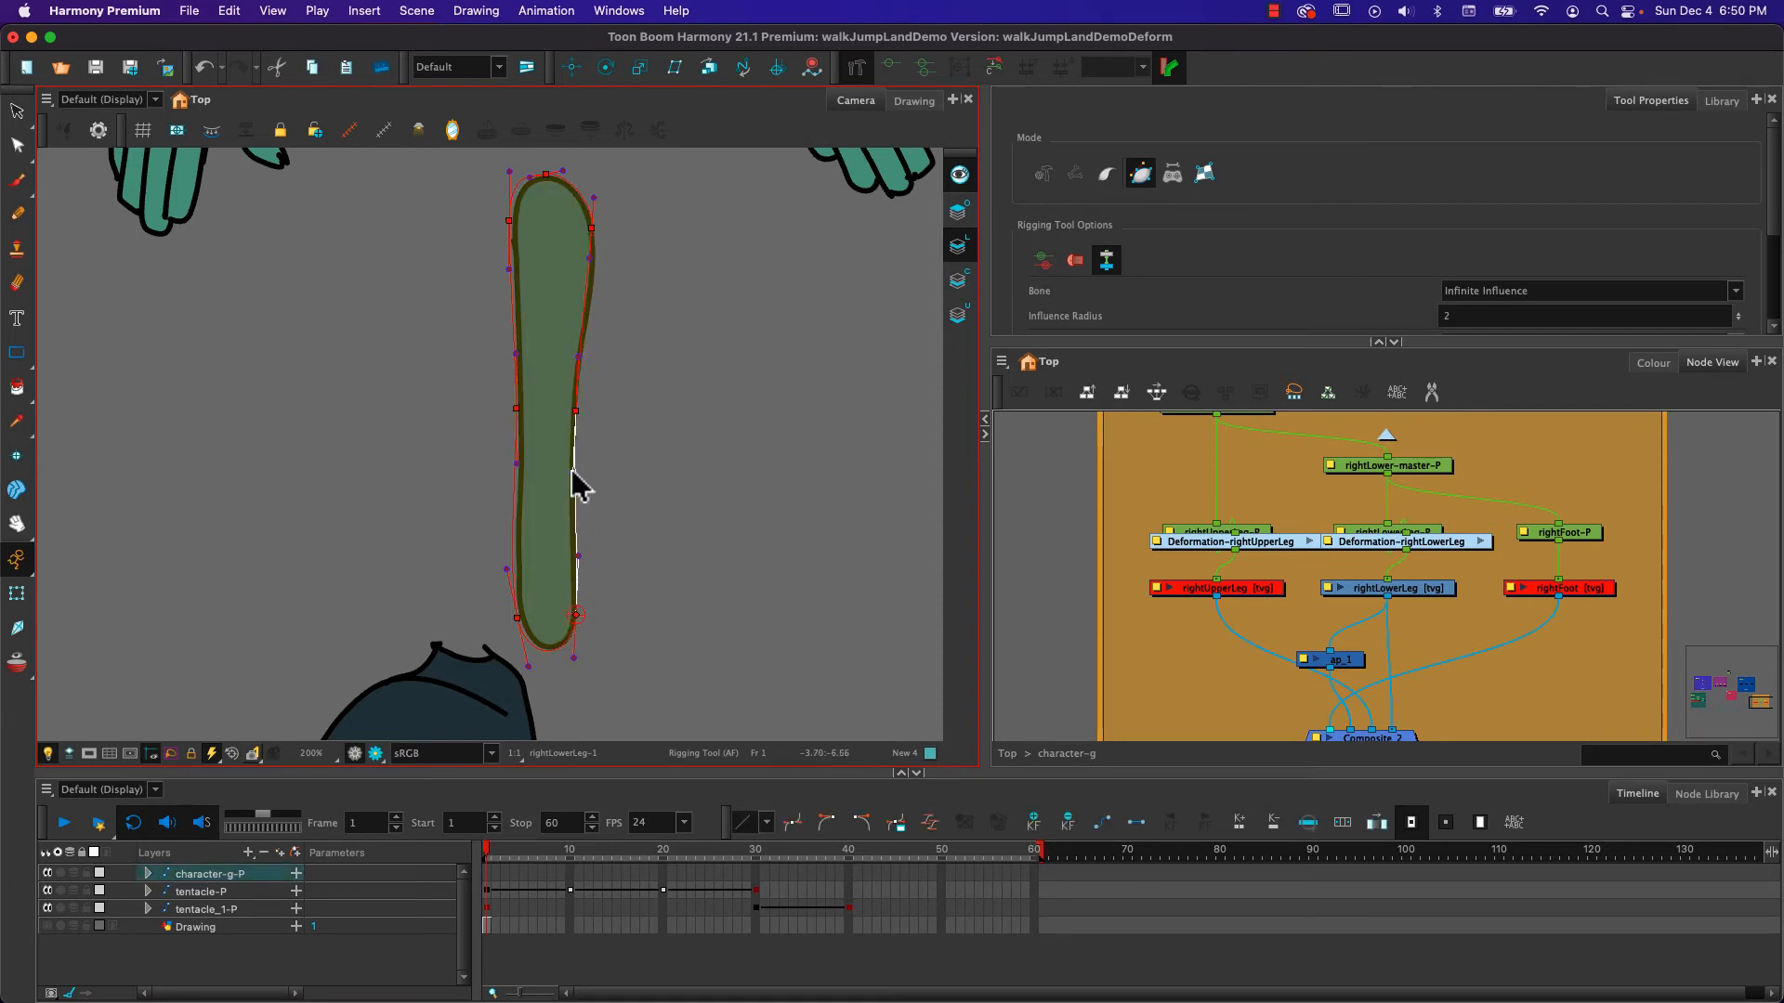
left_click(516, 419)
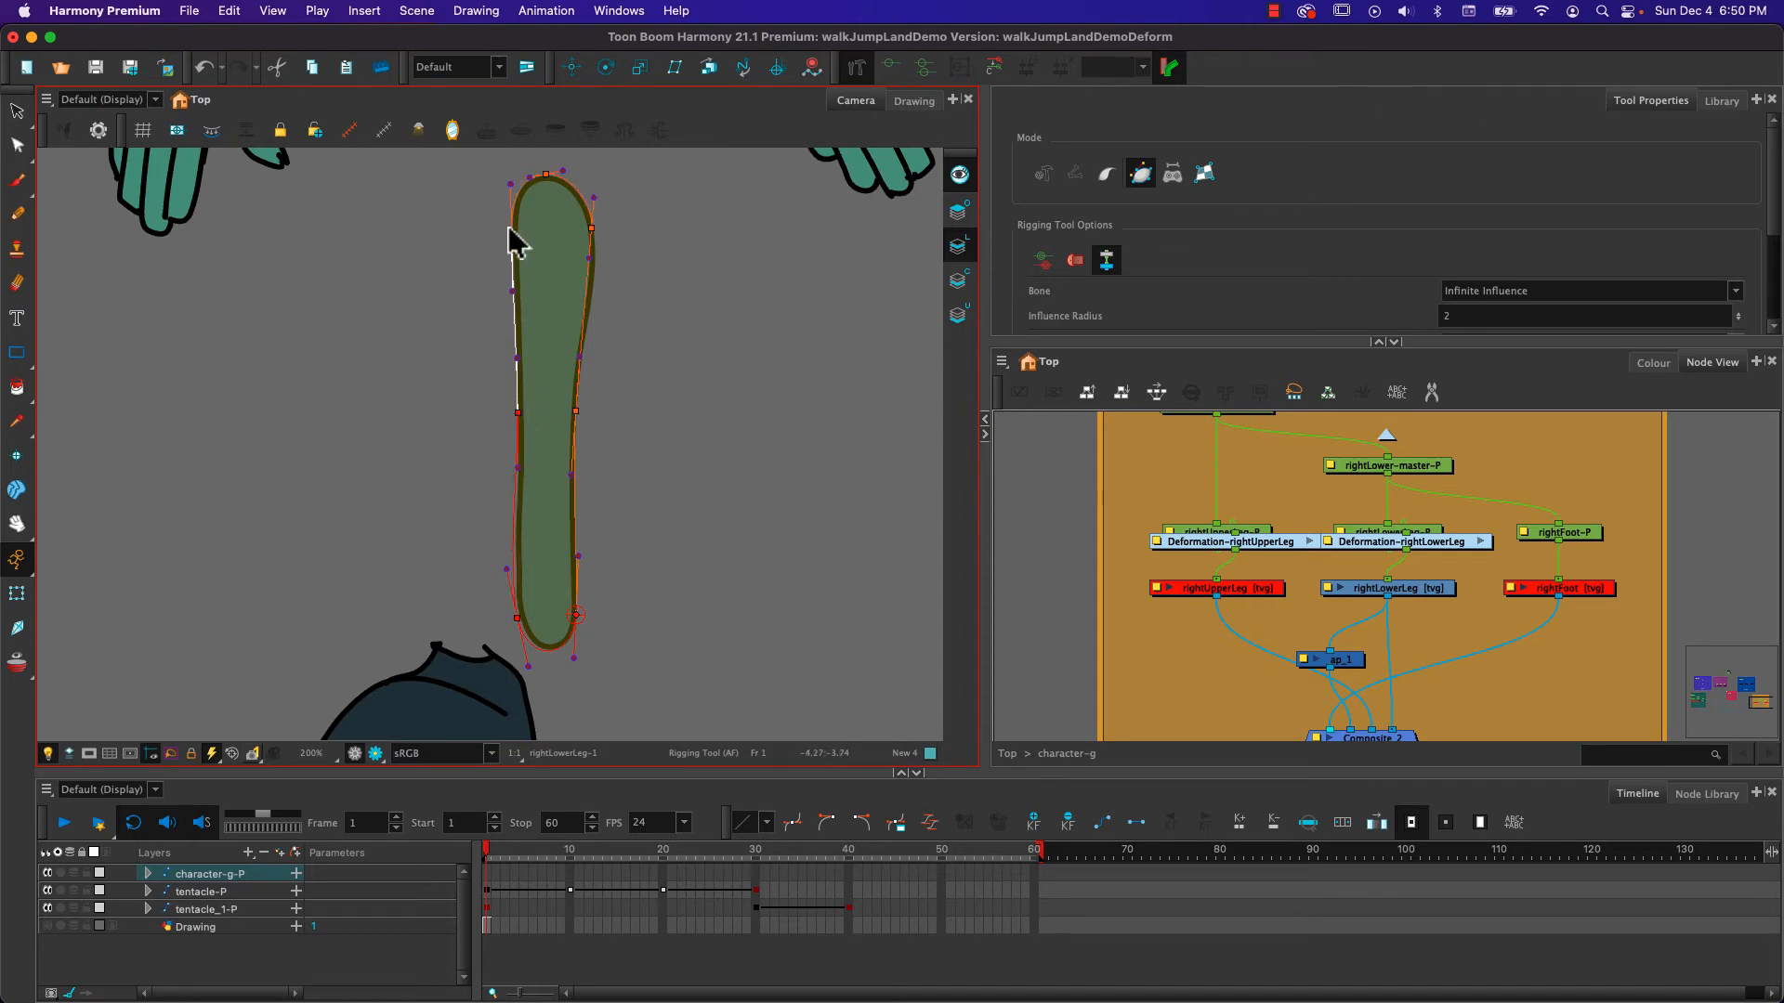
left_click(510, 232)
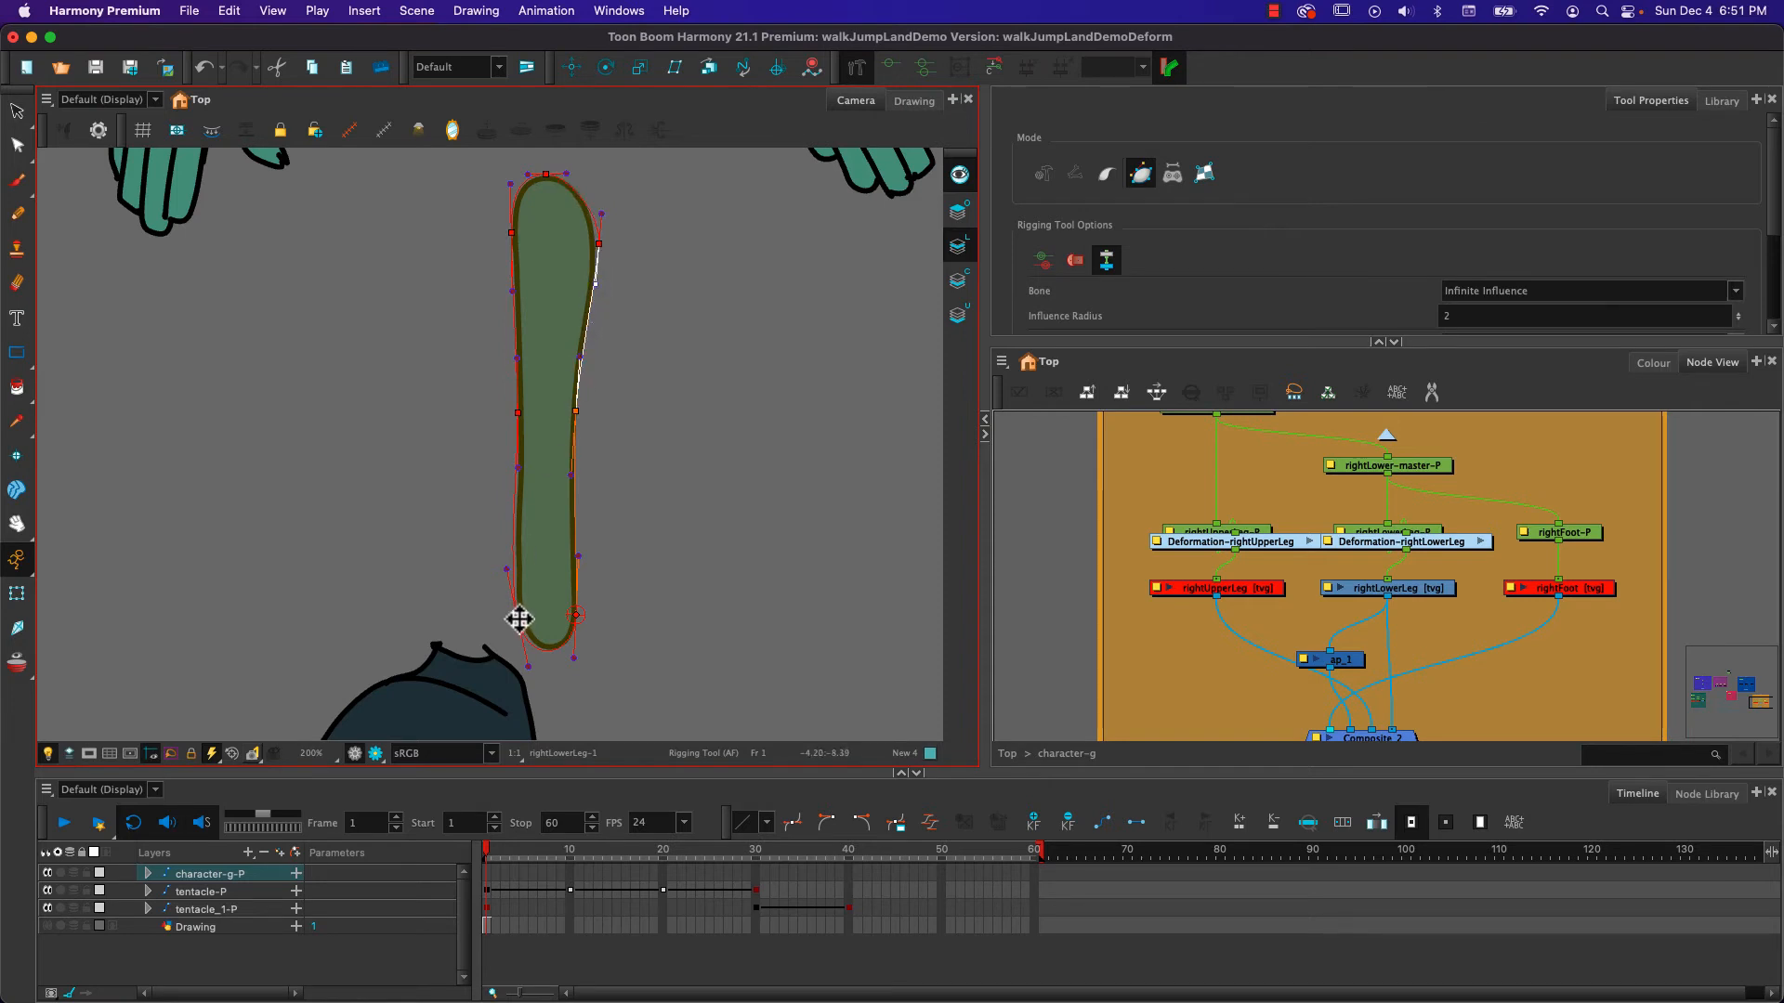
left_click(509, 556)
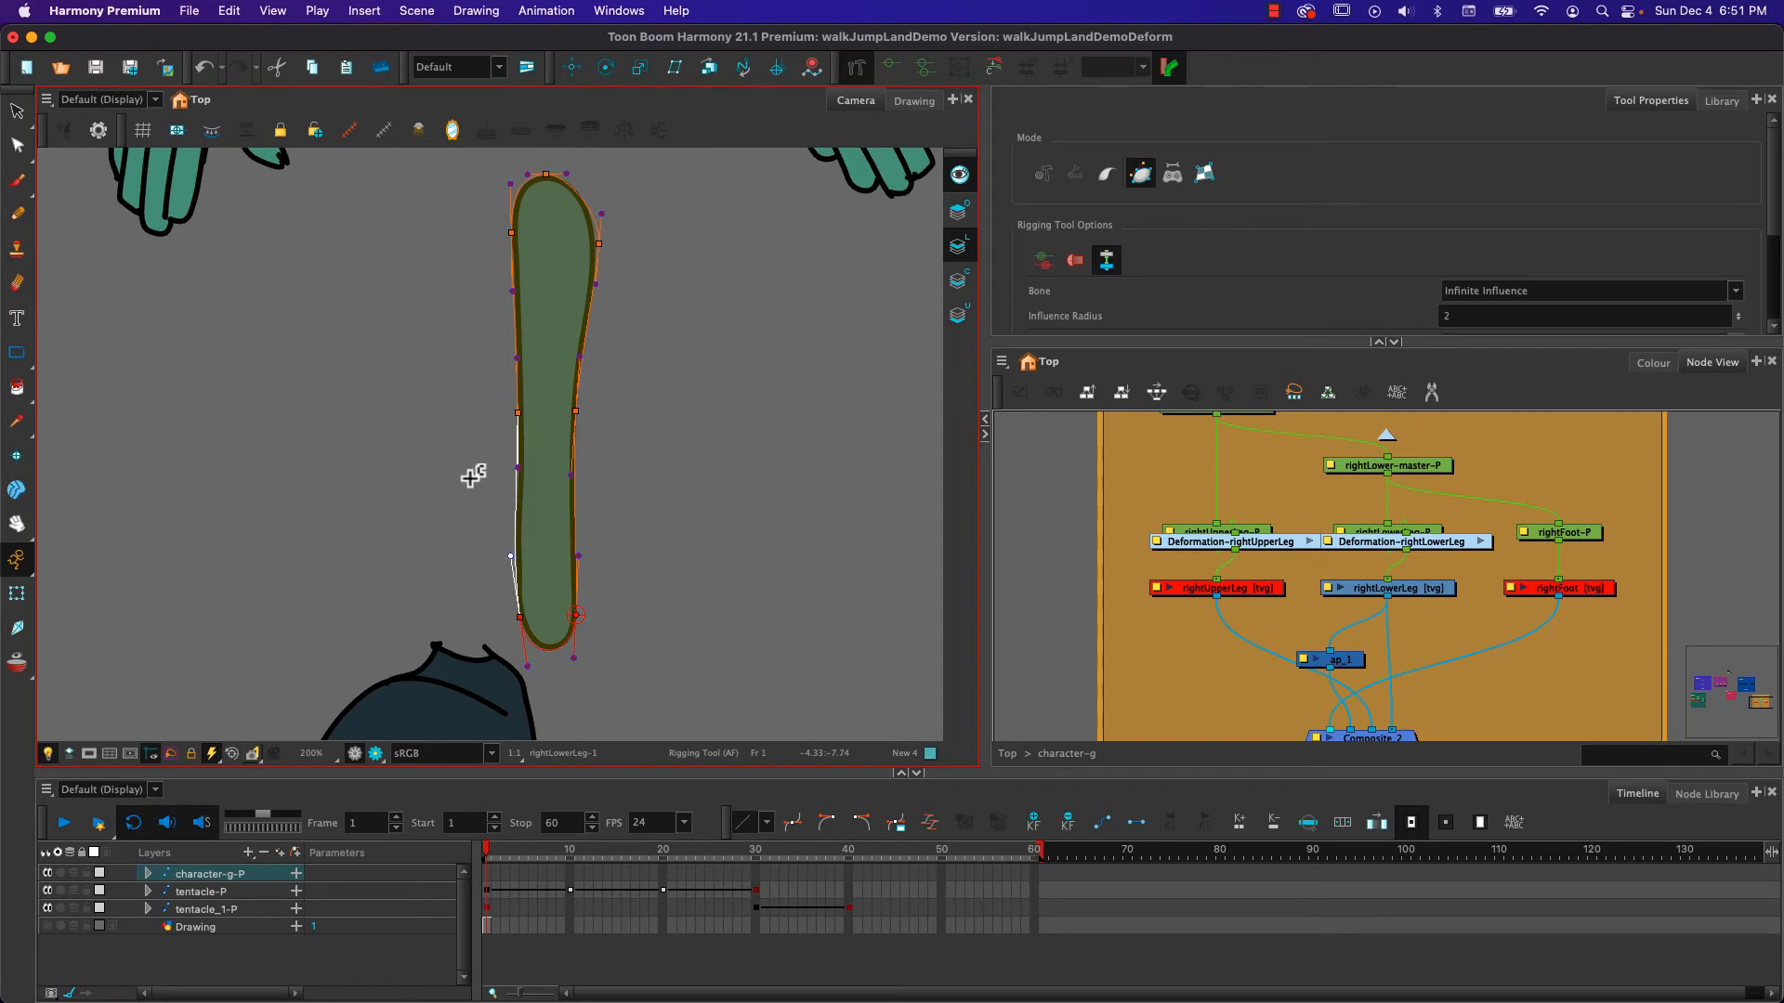
Enable the rightFoot and rightUpperLeg drawings again
left_click(1592, 593)
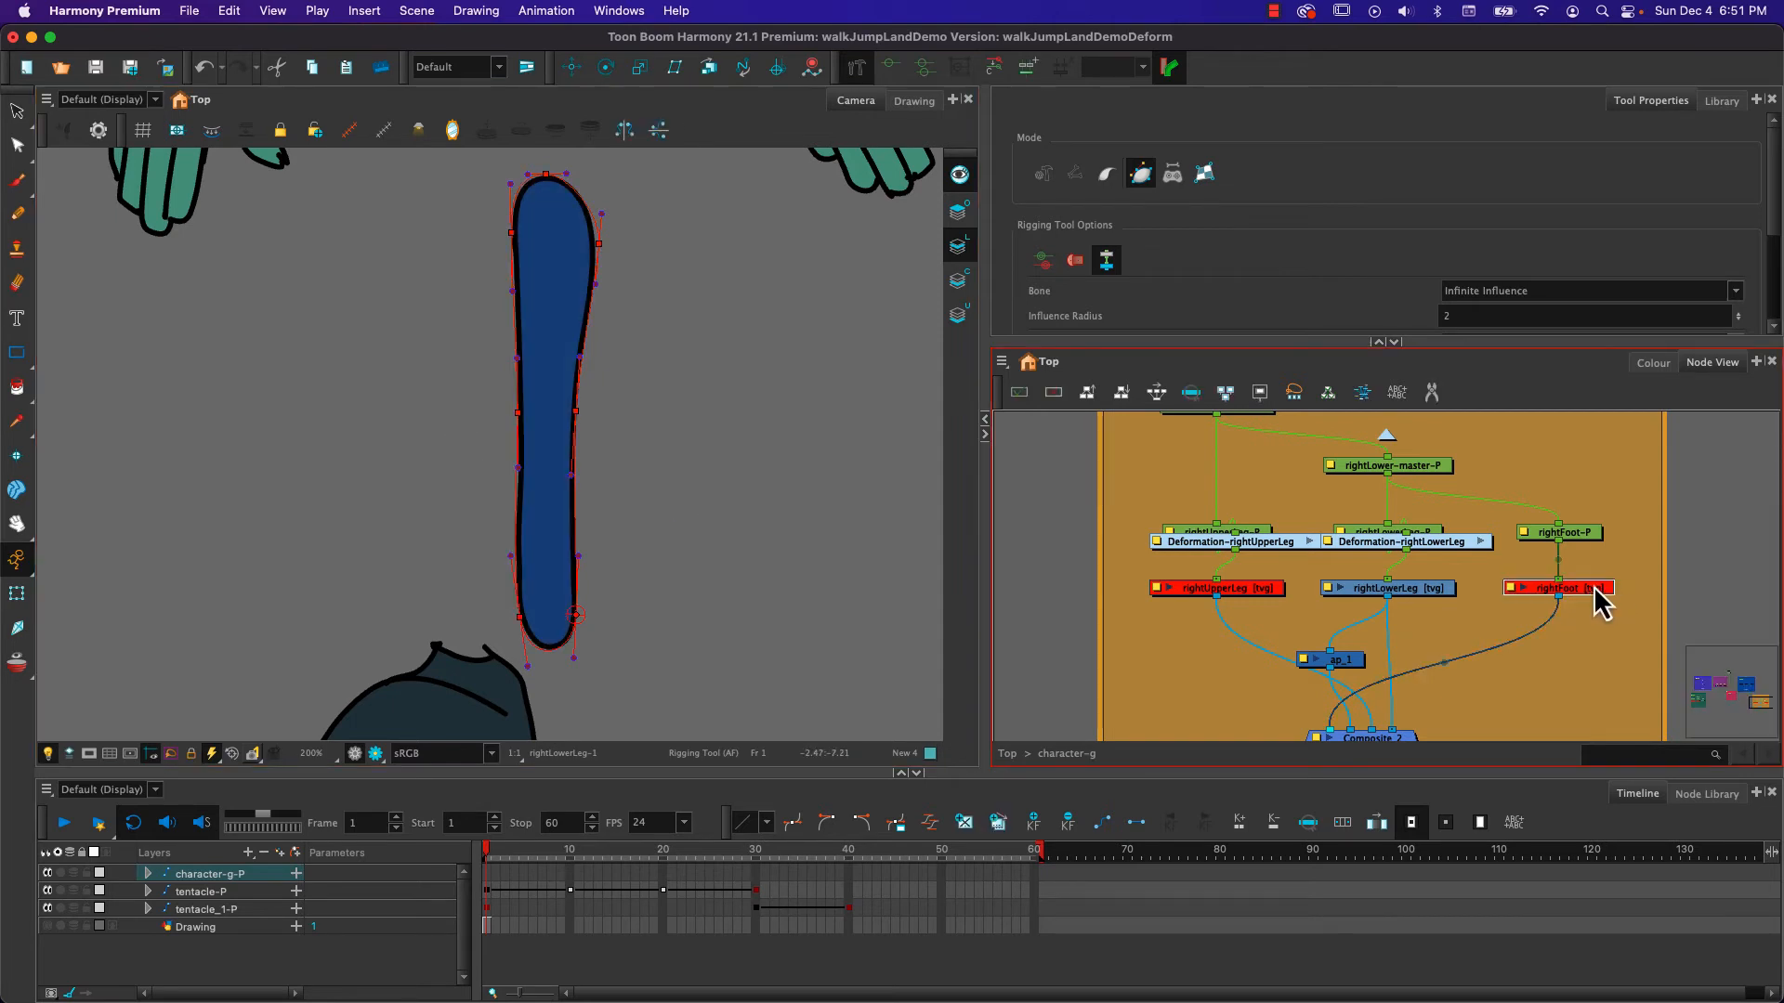
key("a")
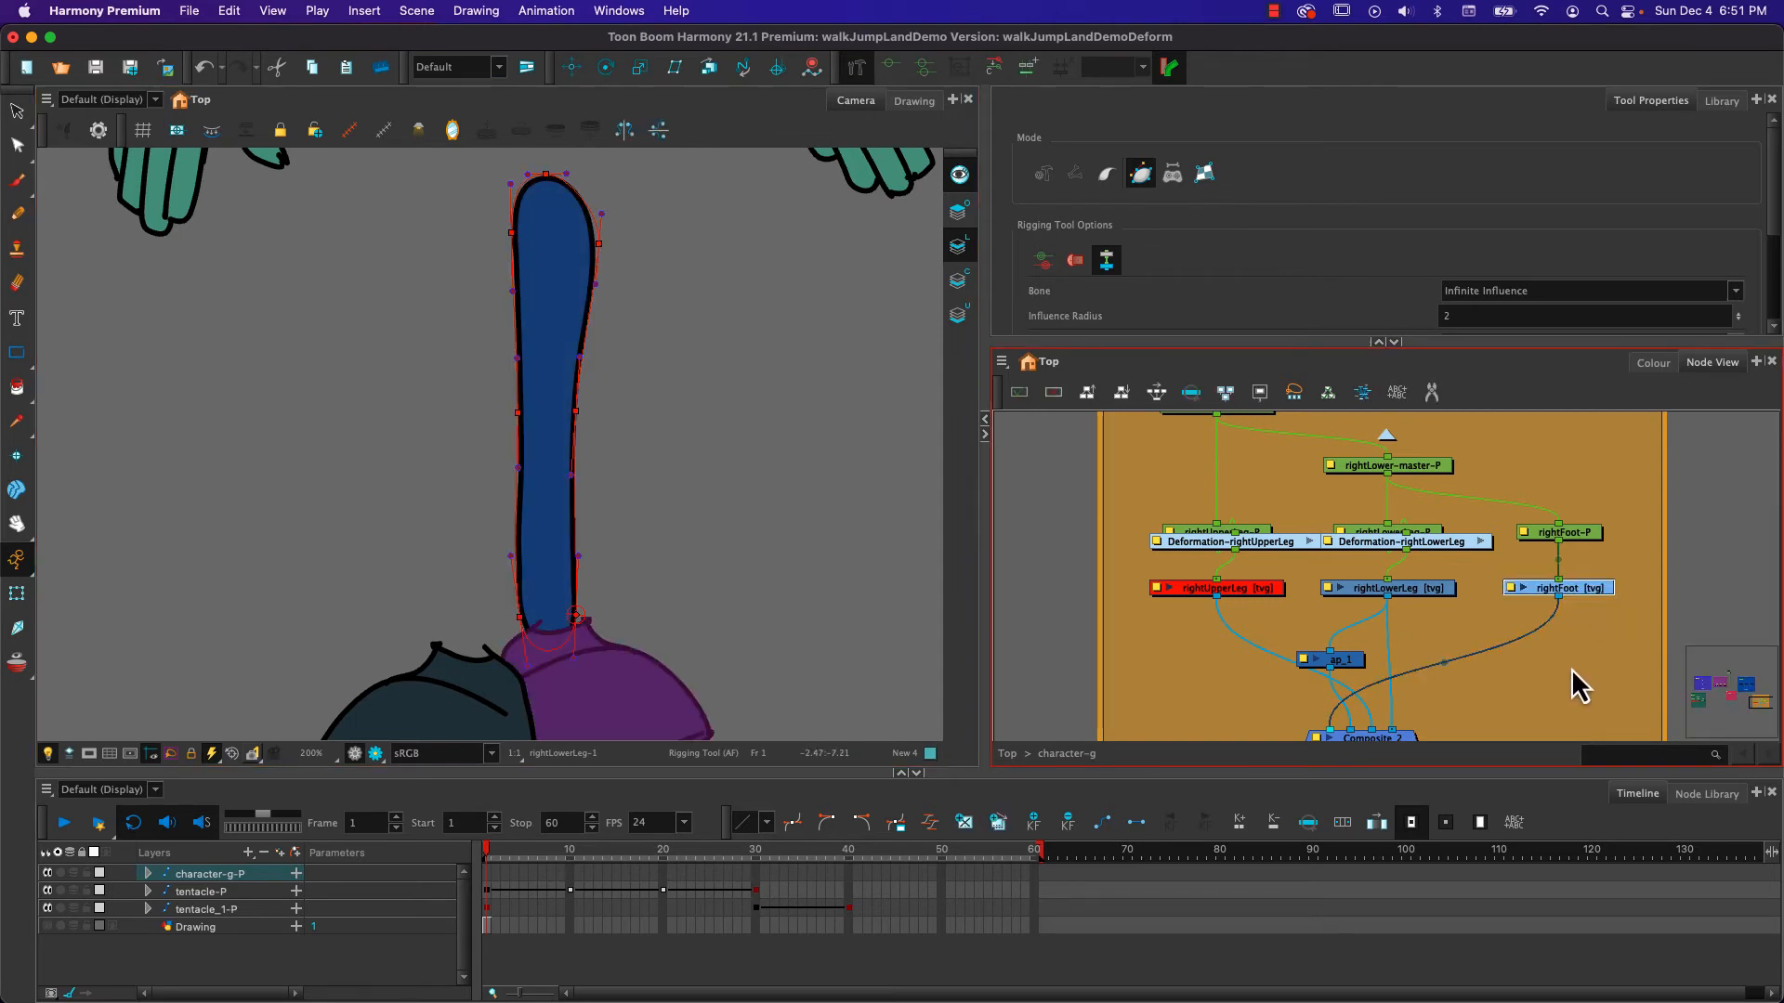
left_click(1262, 591)
key("a")
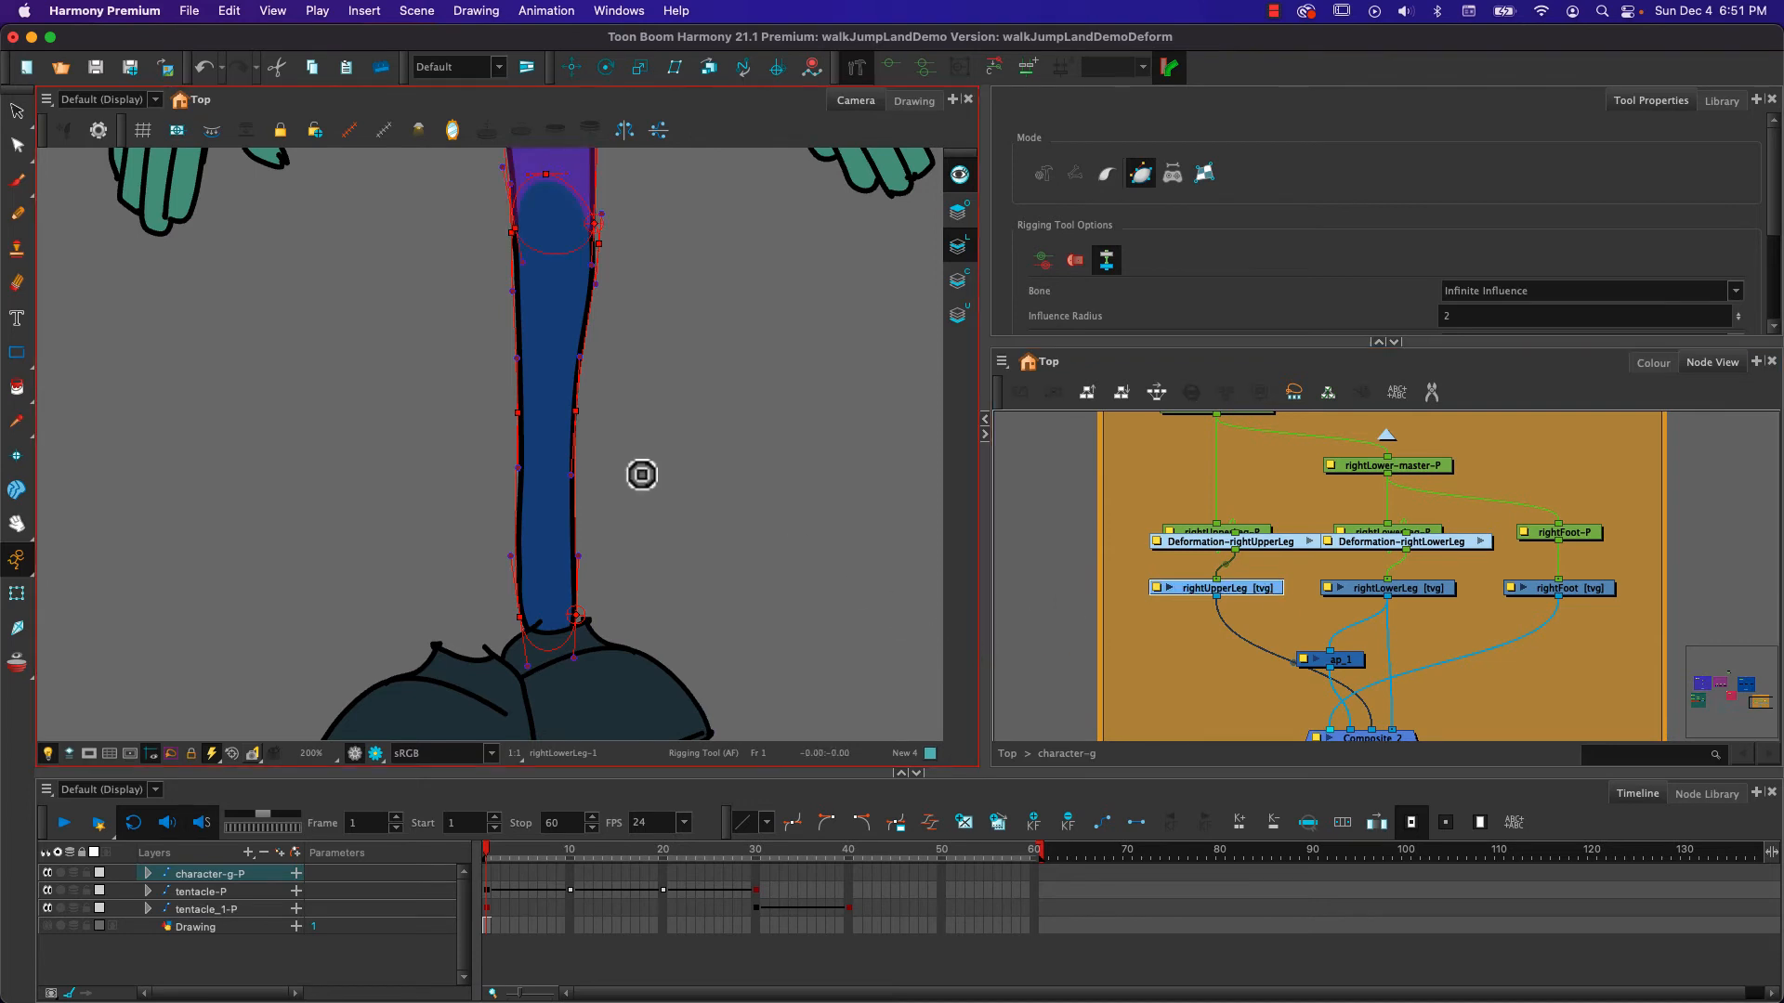
Isolate the leftLowerLeg drawing for rigging by enabling it and disabling the leftFoot drawing
left_click(432, 712)
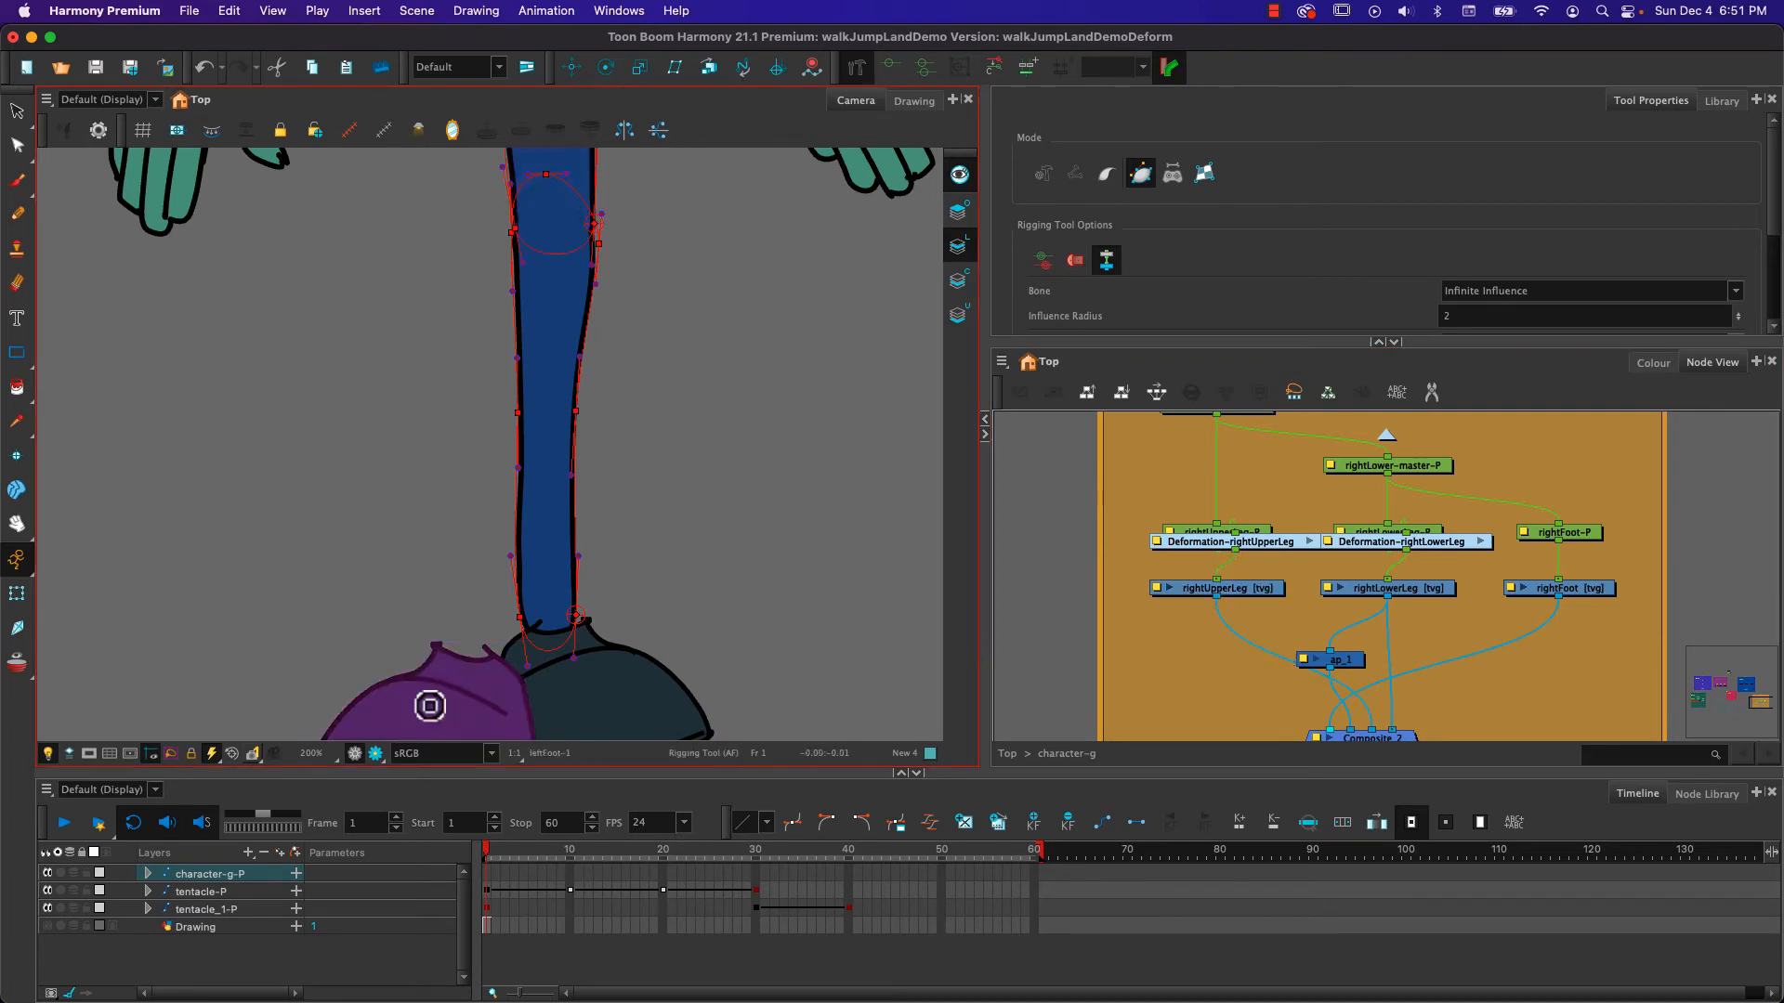
key("o")
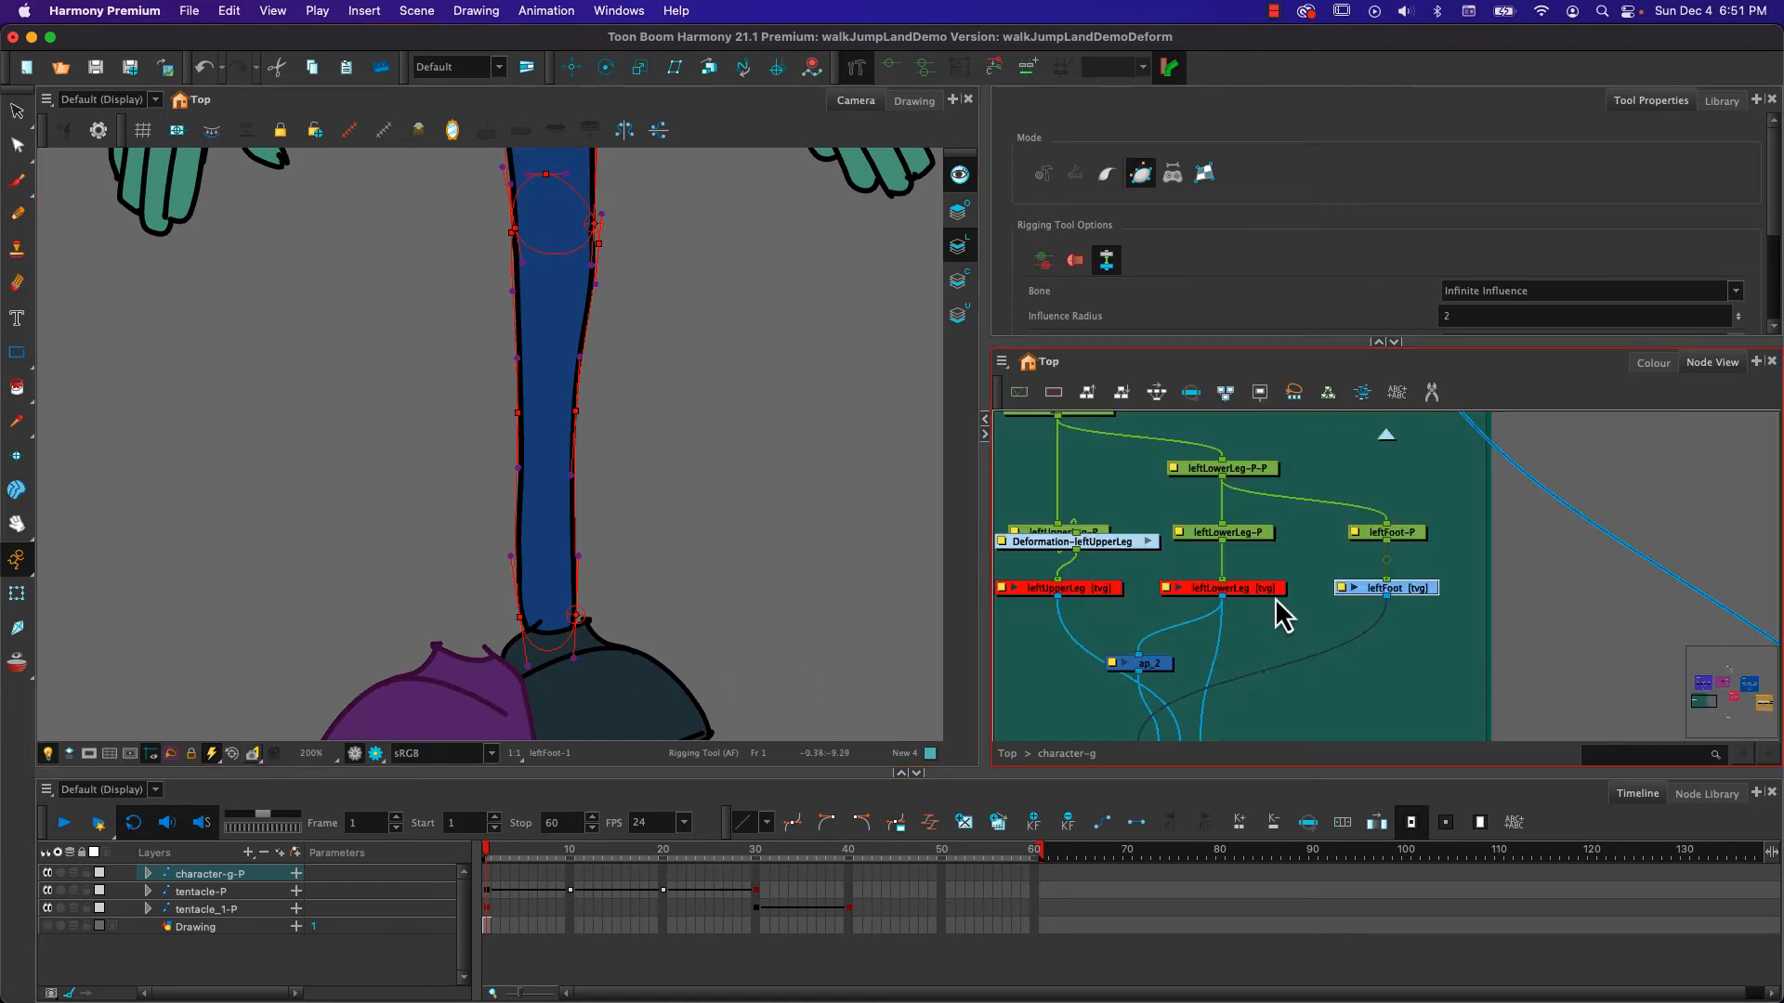
left_click(1097, 591)
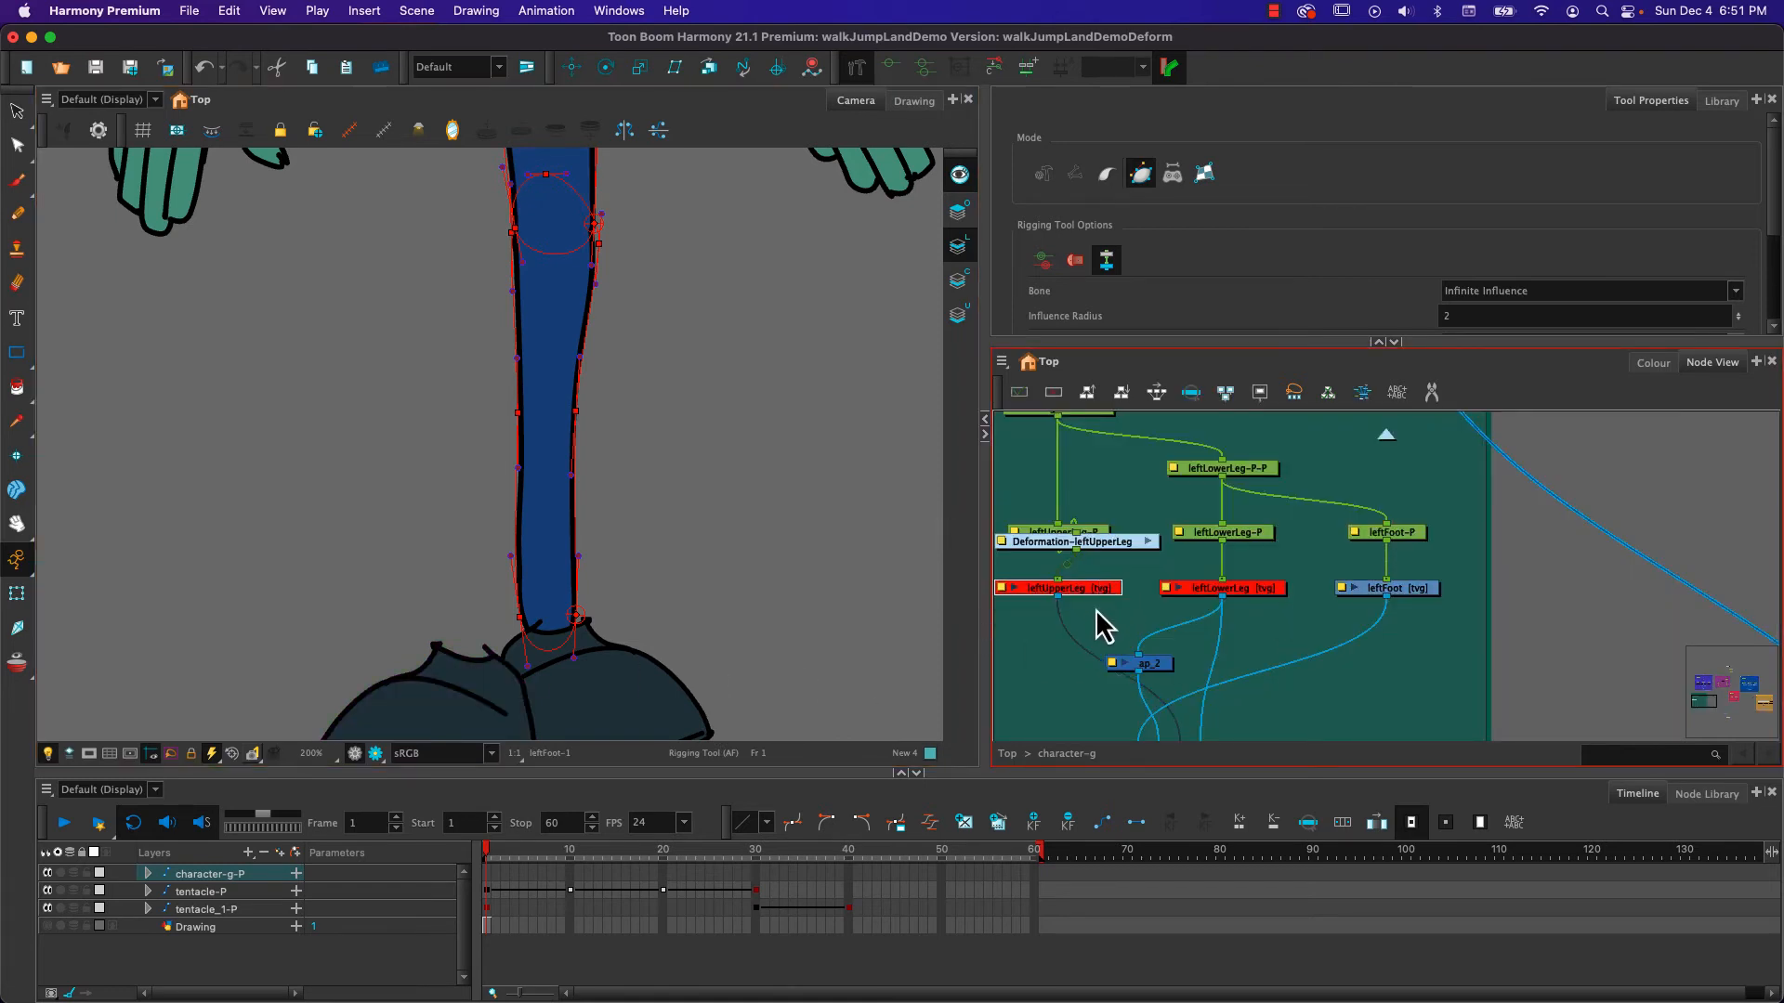
left_click(1373, 590)
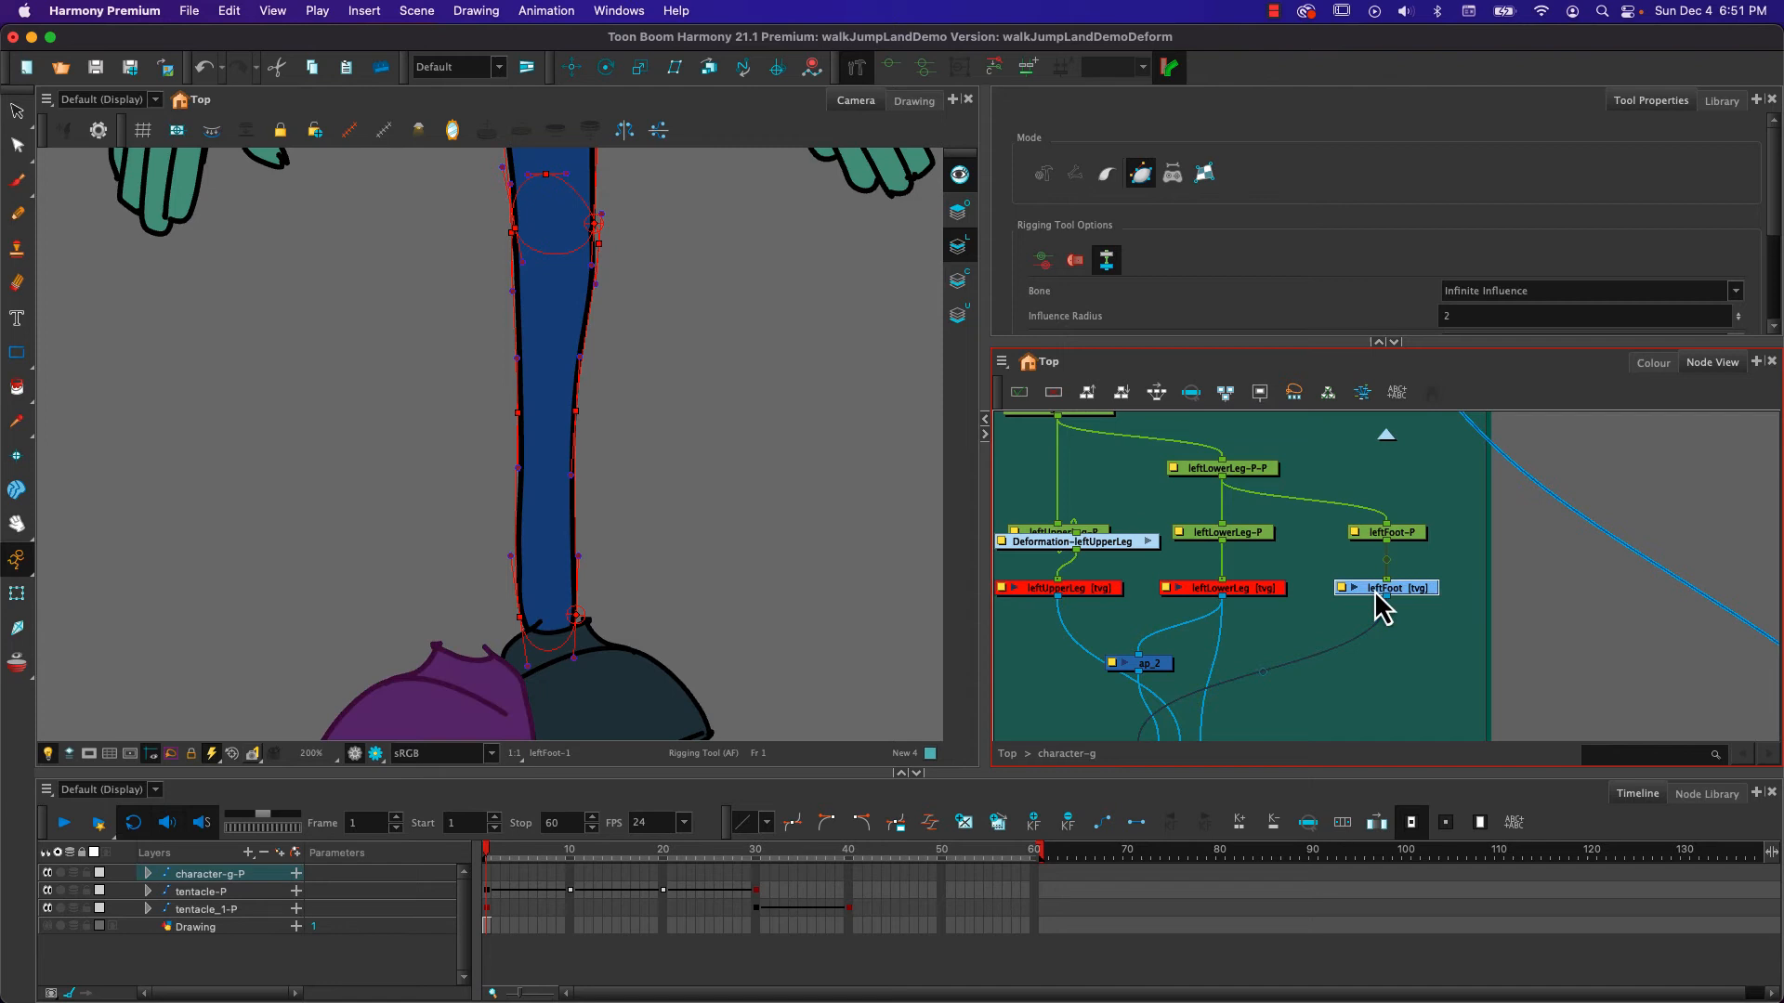
left_click(1245, 591)
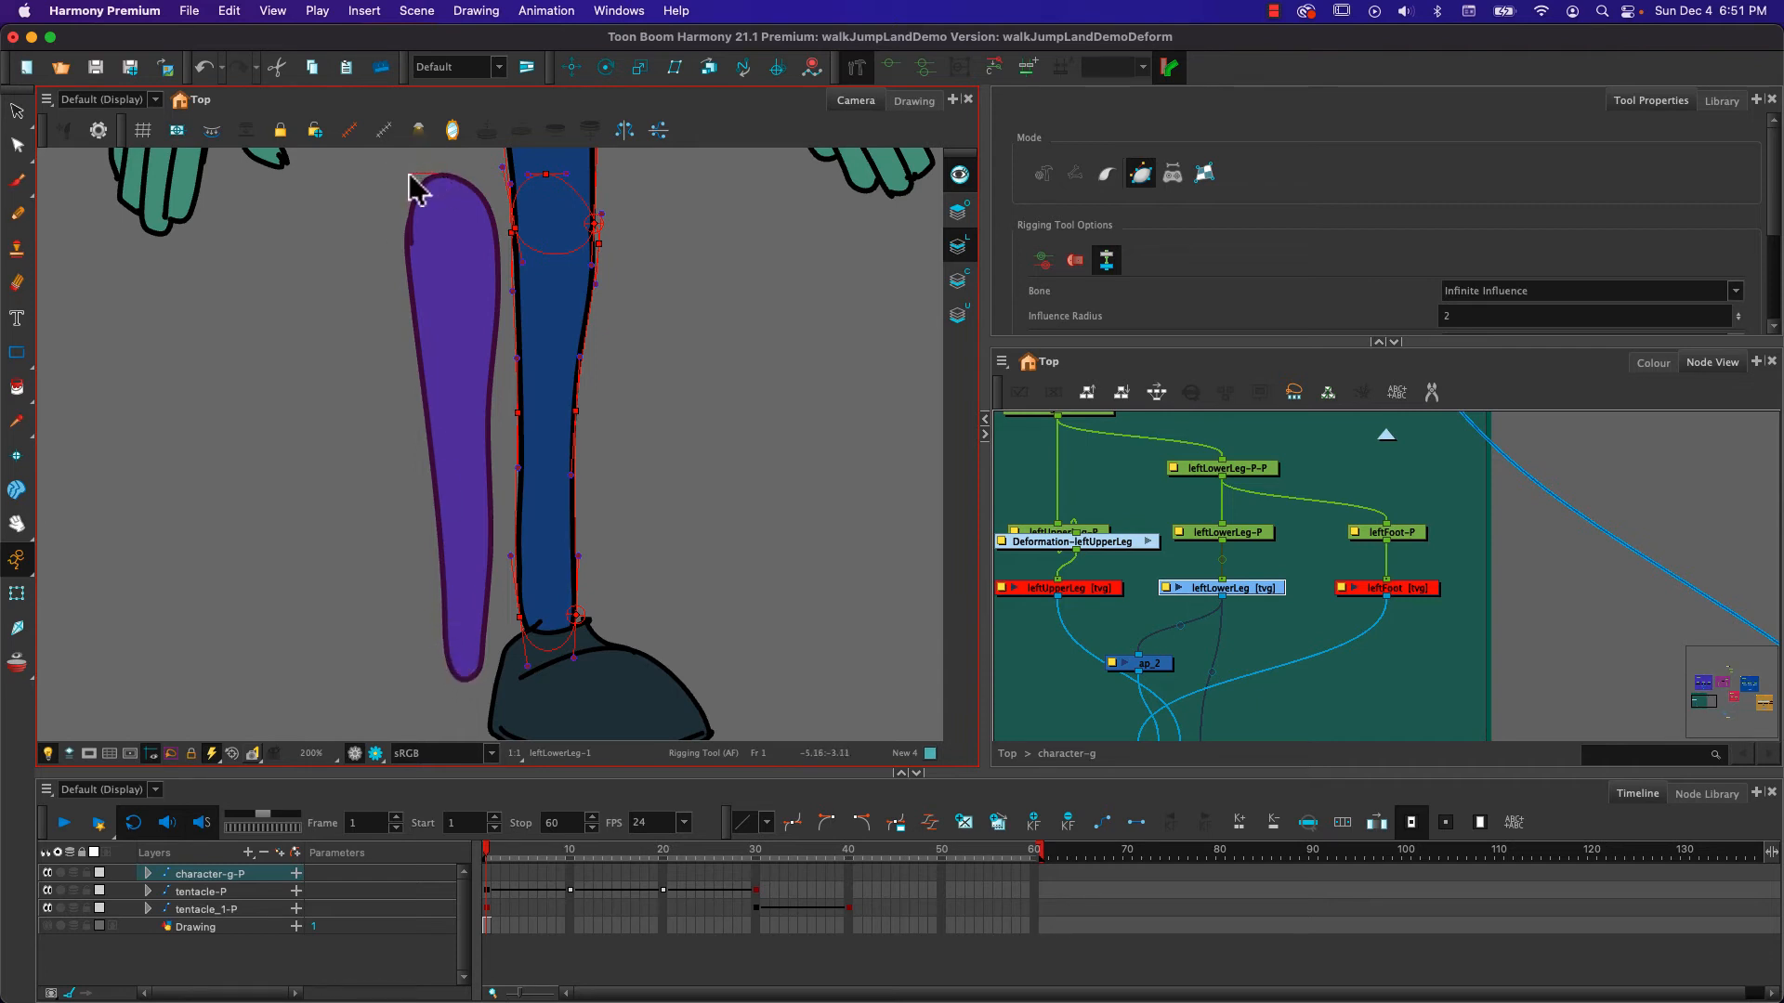
Draw a closed envelope deformer around leftLowerLeg, from the top of the knee down the inner side, around the ankle and up the outer side
left_click_drag(409, 175, 493, 197)
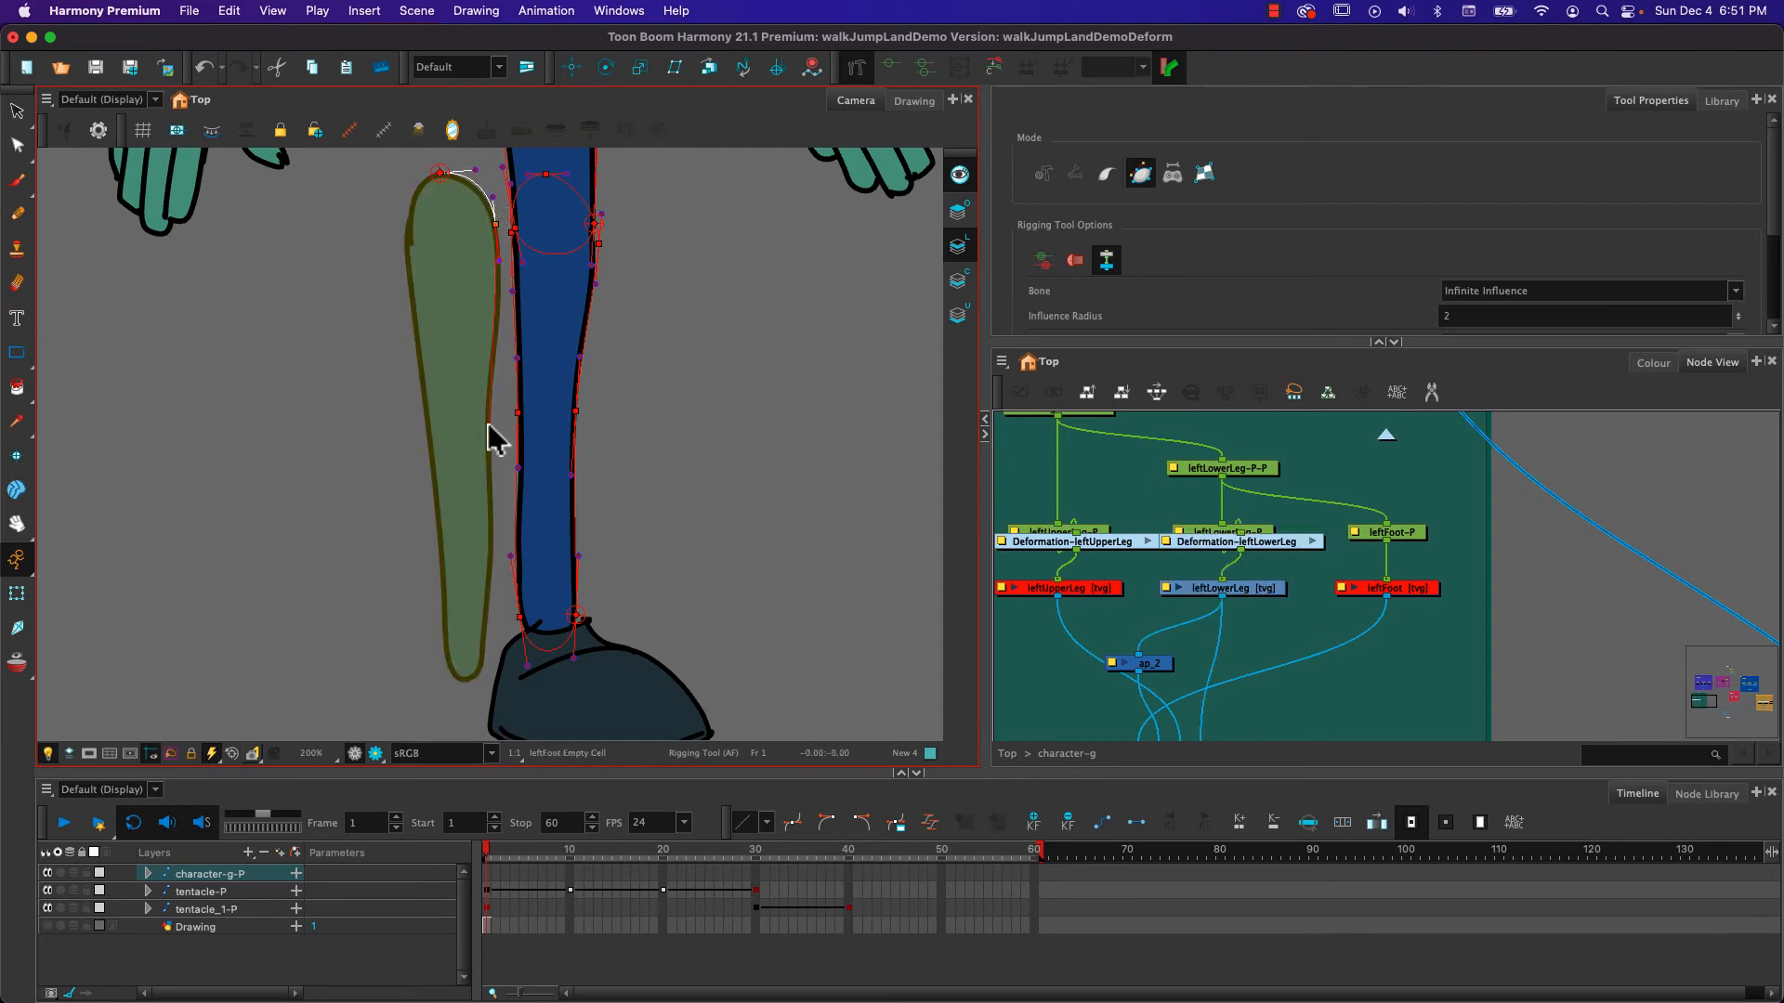
left_click_drag(488, 427, 495, 386)
left_click_drag(481, 643, 491, 589)
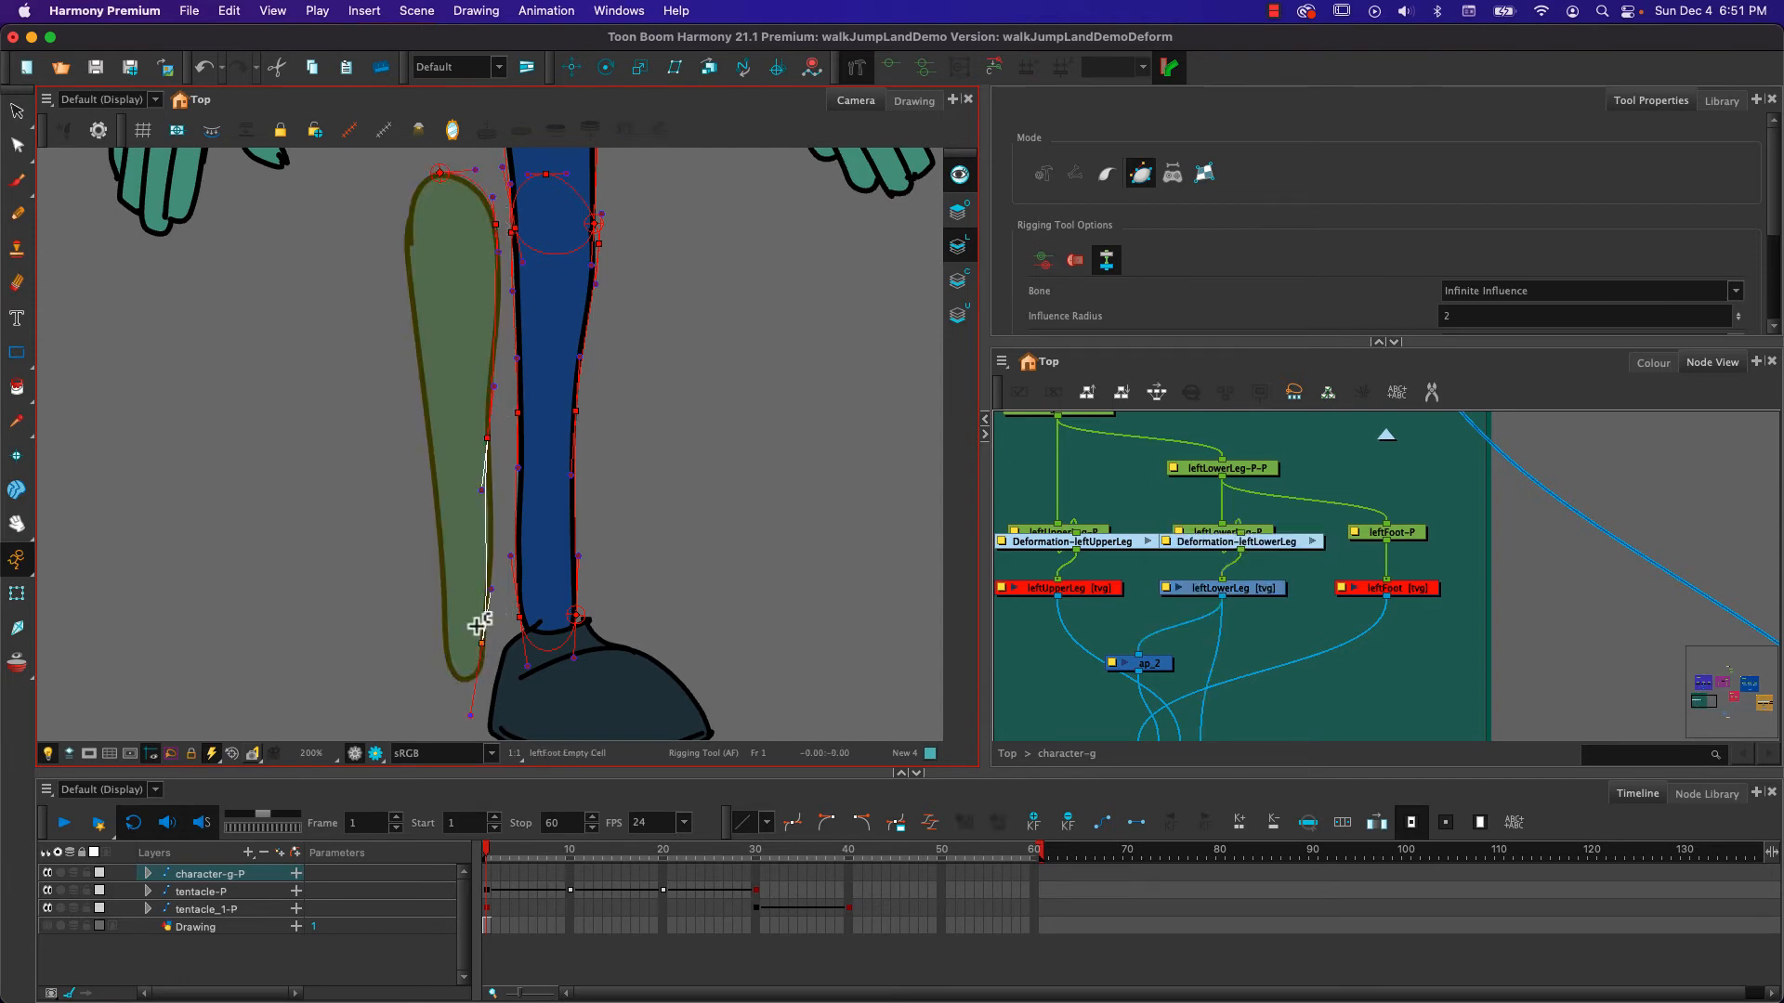
mouse_move(461, 681)
left_mouse_down()
mouse_move(482, 675)
mouse_move(444, 640)
mouse_move(442, 663)
left_mouse_up()
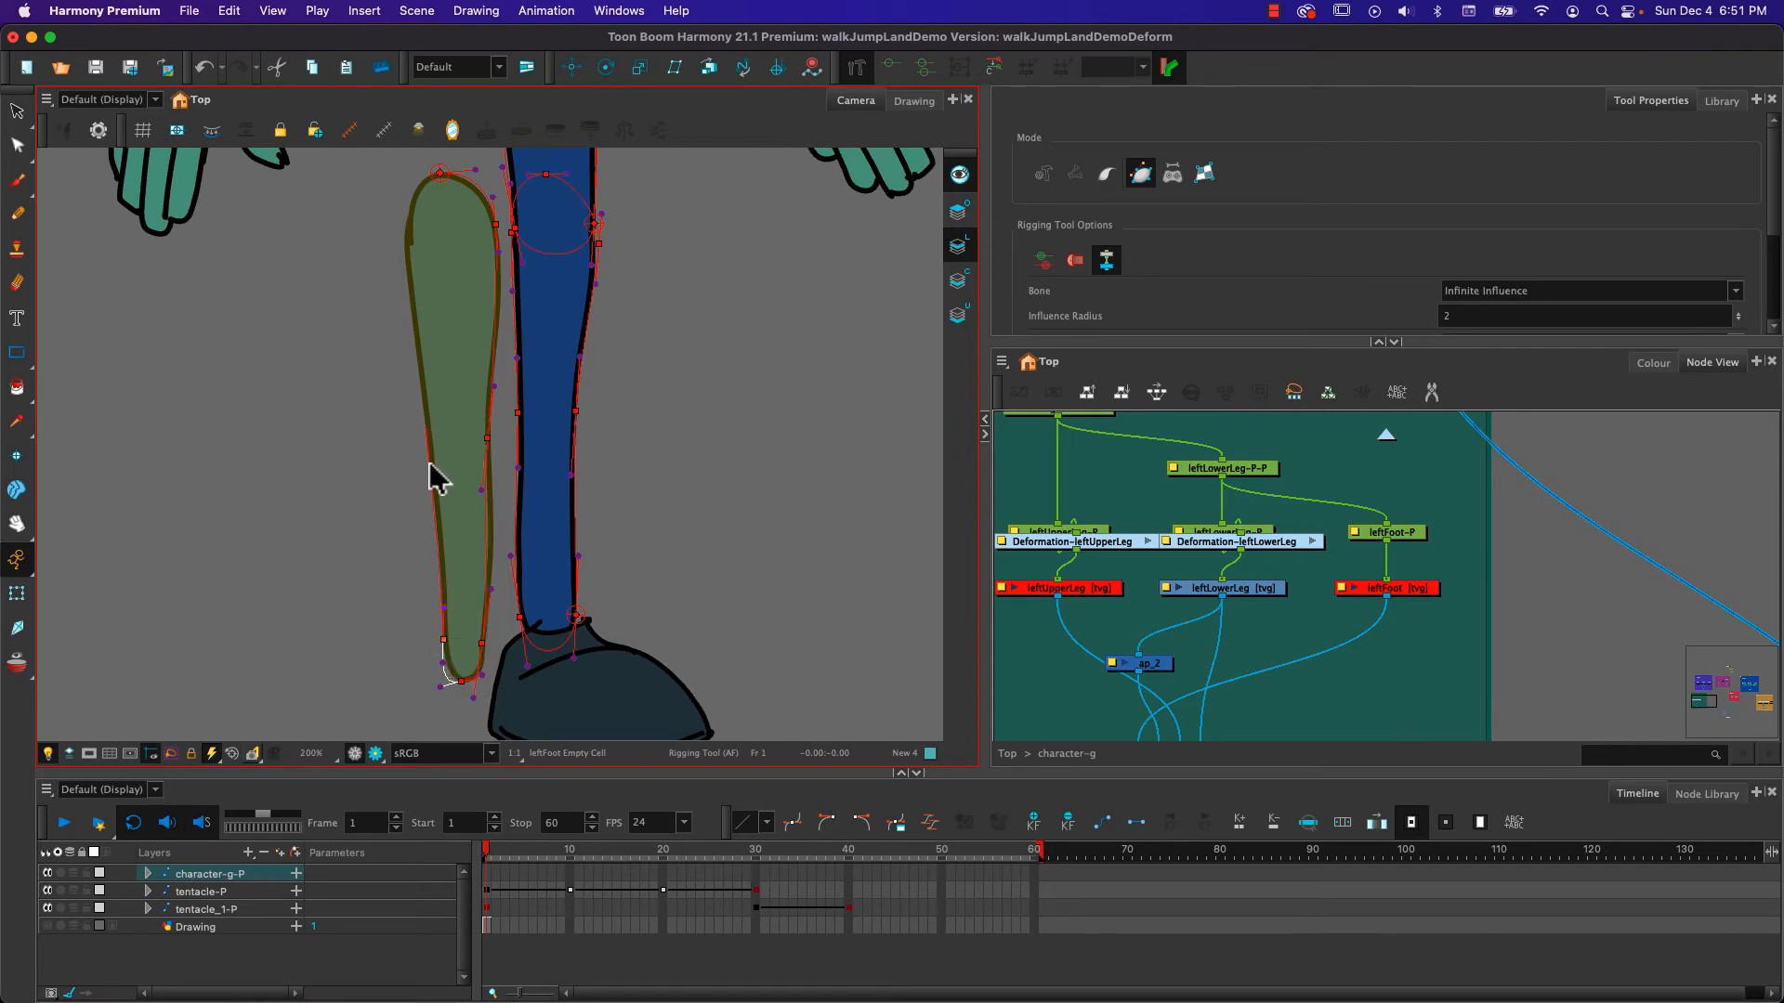
left_click(425, 425)
left_click_drag(403, 231, 401, 276)
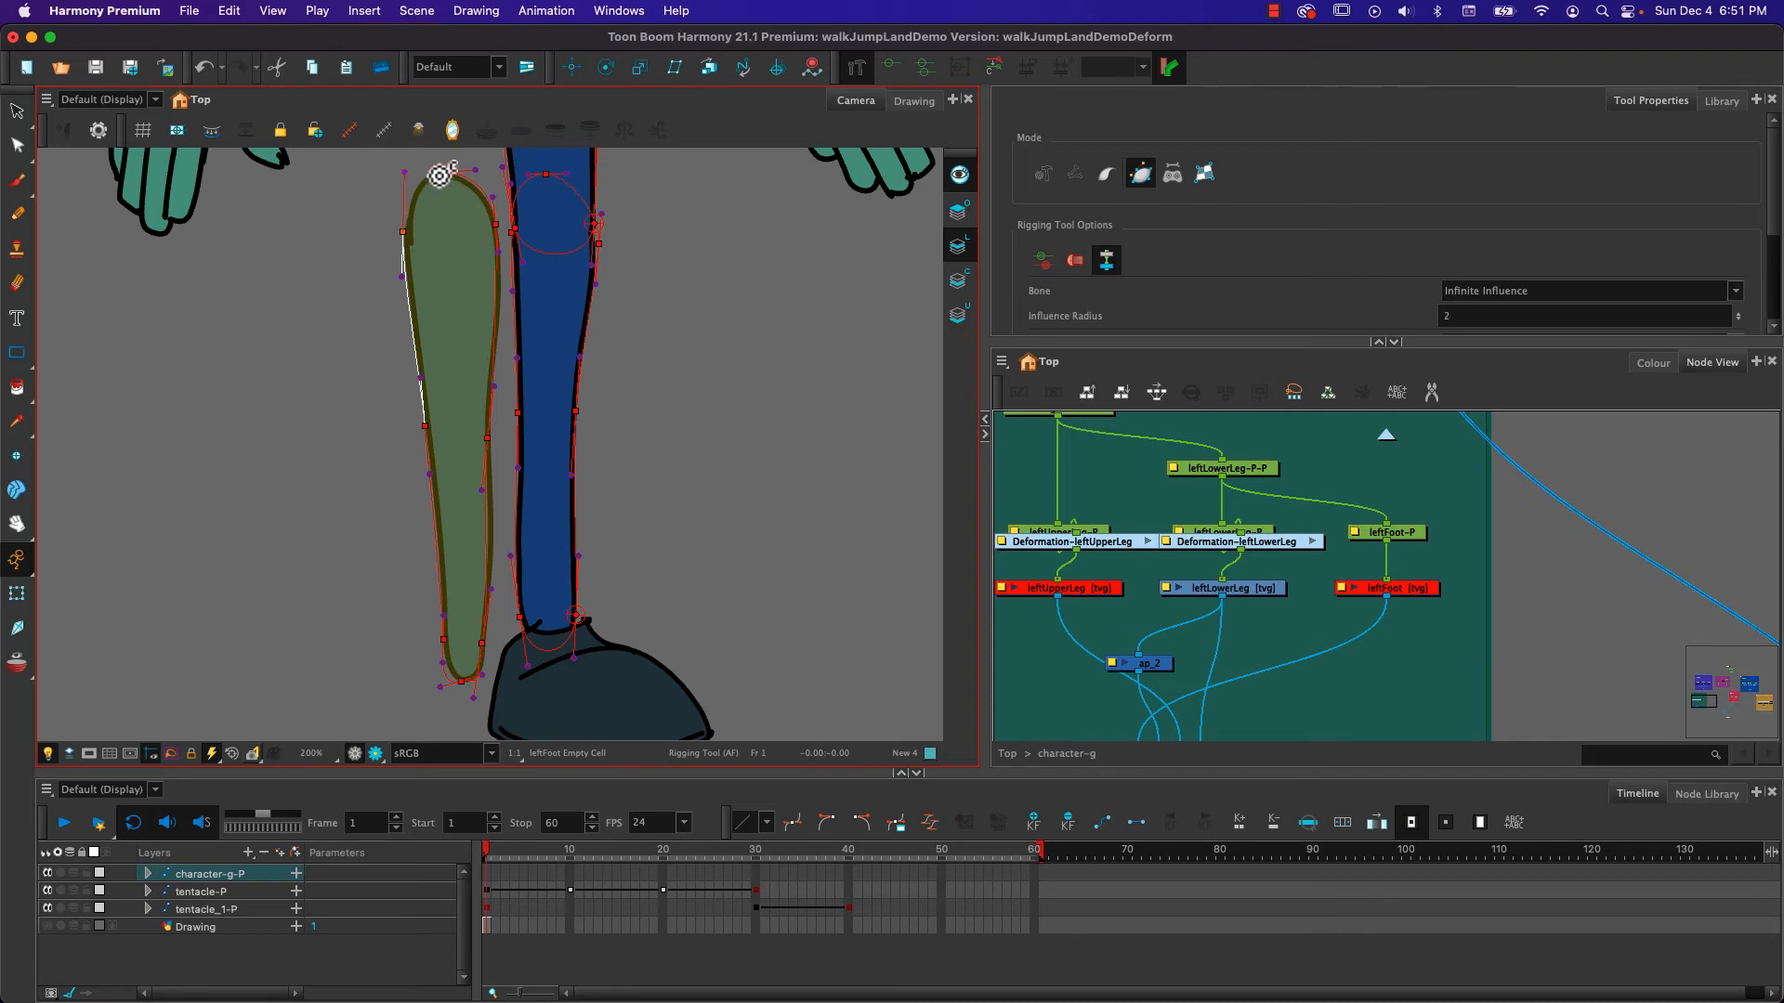
left_click(443, 177)
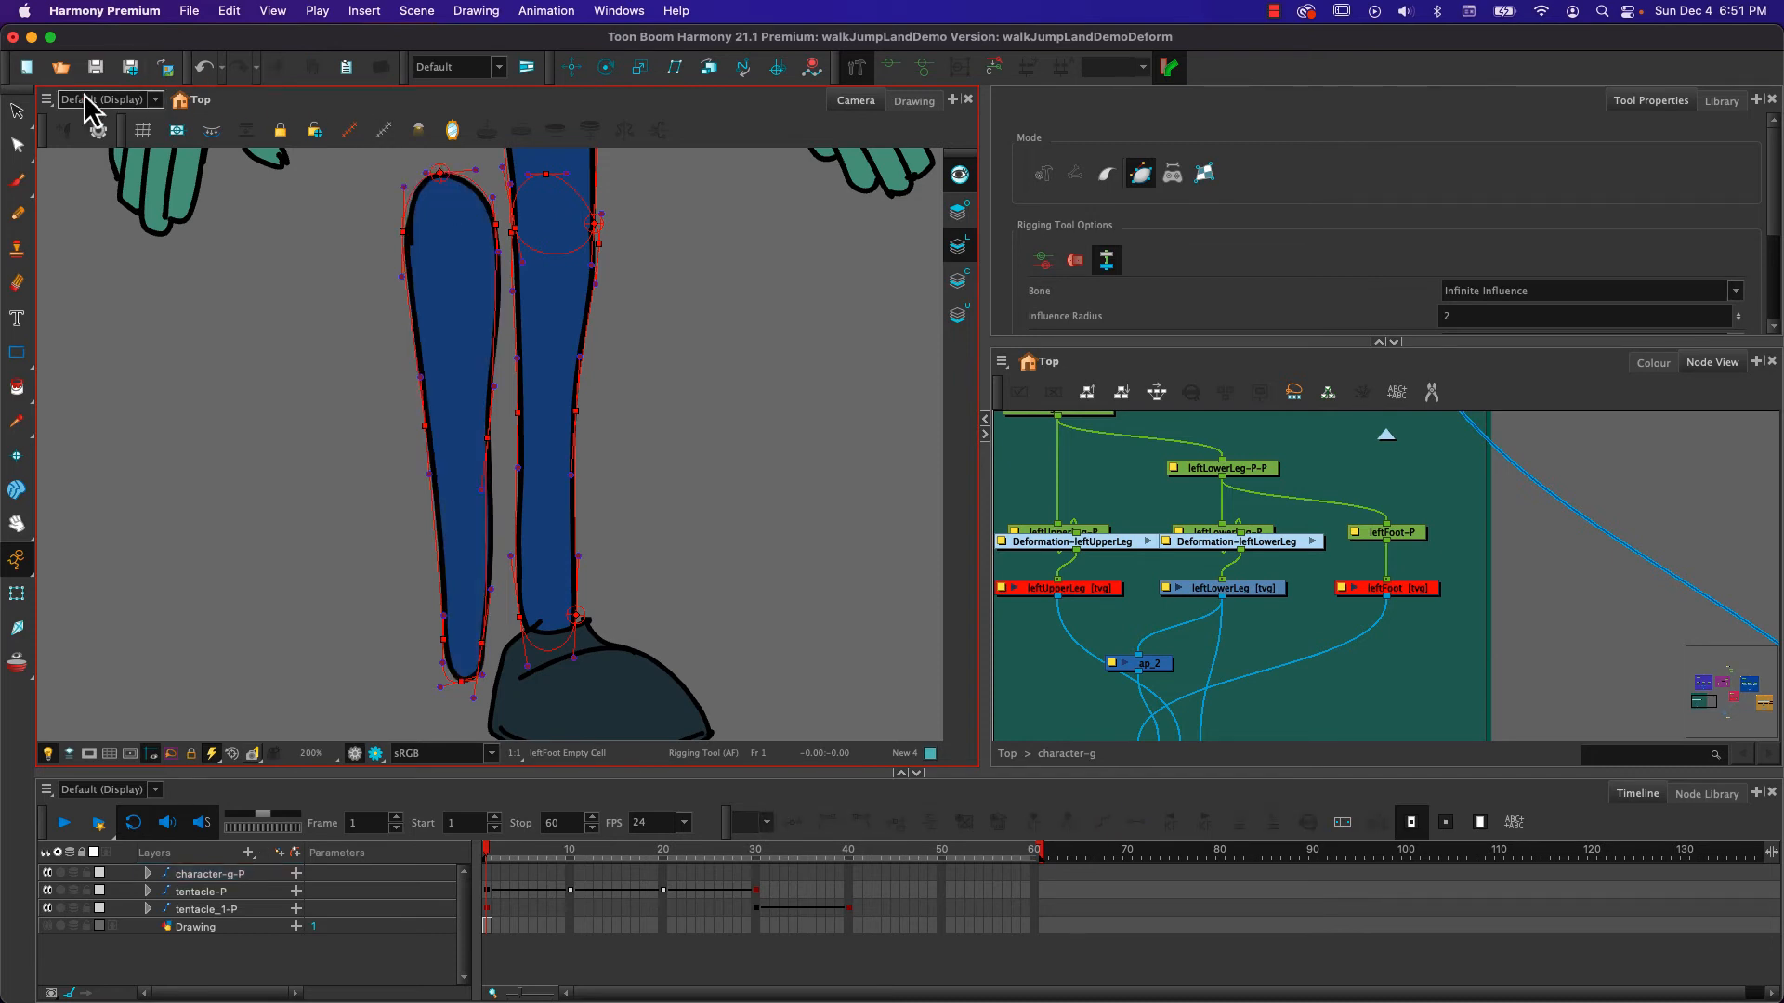
Fit the leftLowerLeg envelope's knee and ankle points and inner shin handles to the outline
left_click(406, 246)
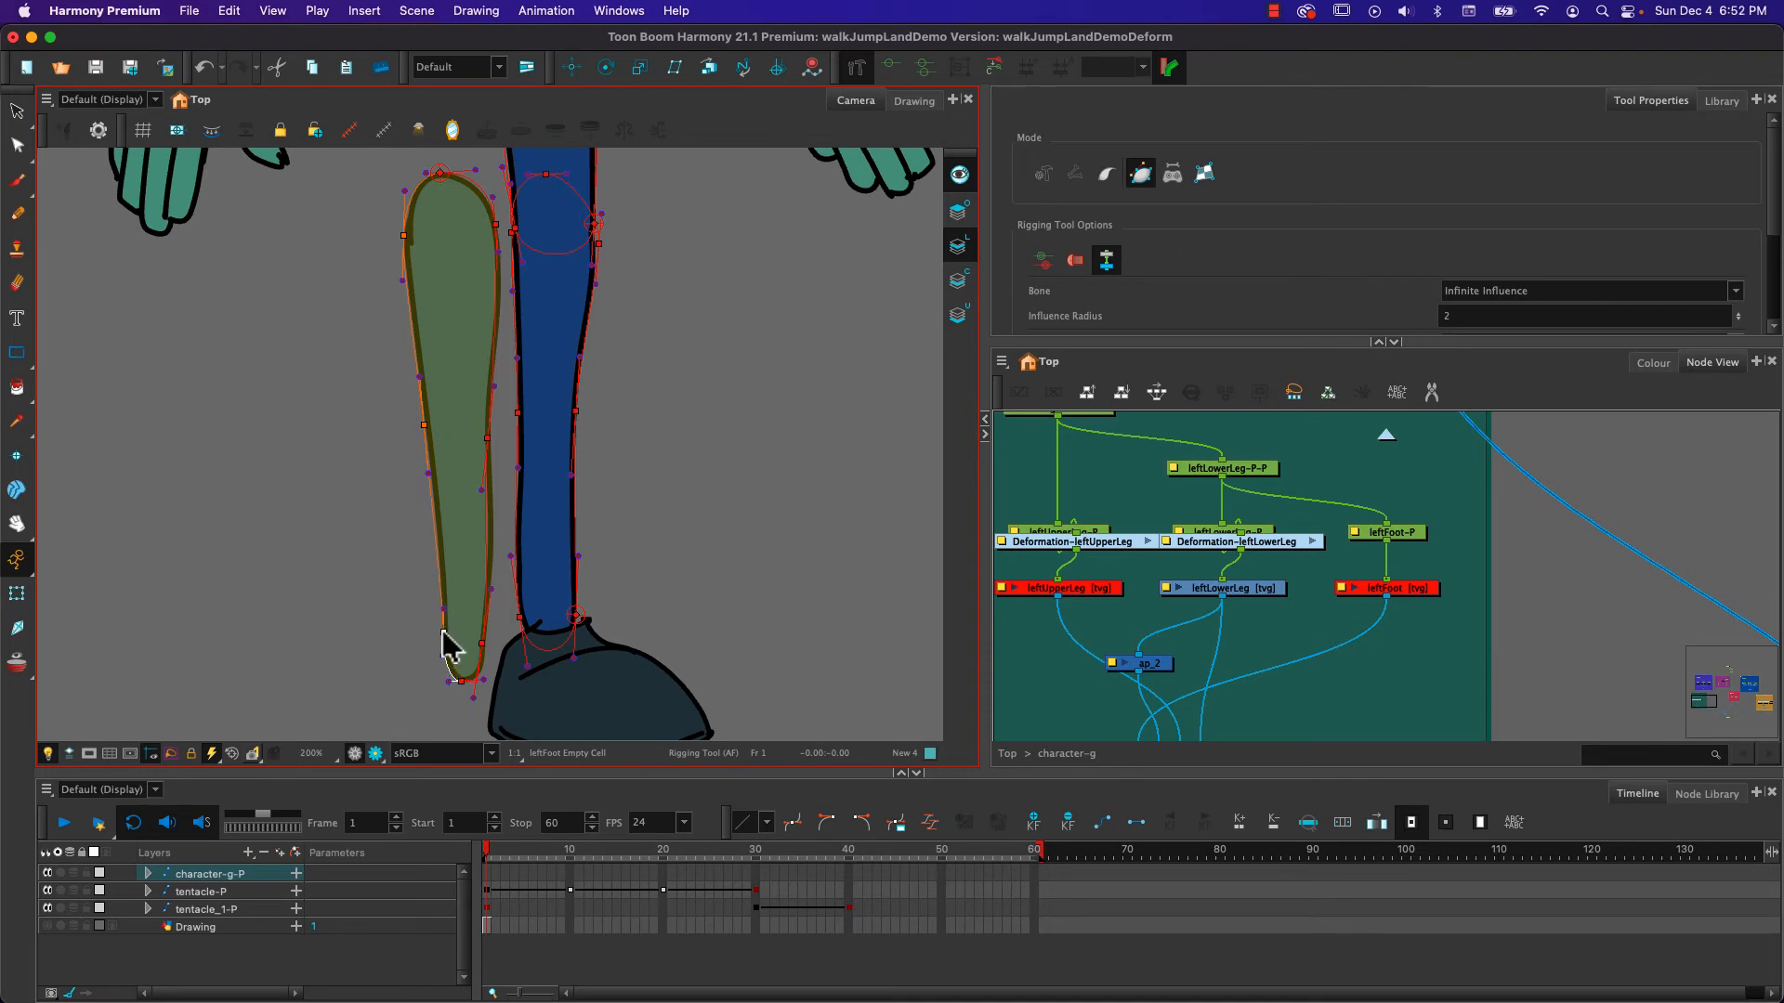
left_click_drag(482, 643, 488, 648)
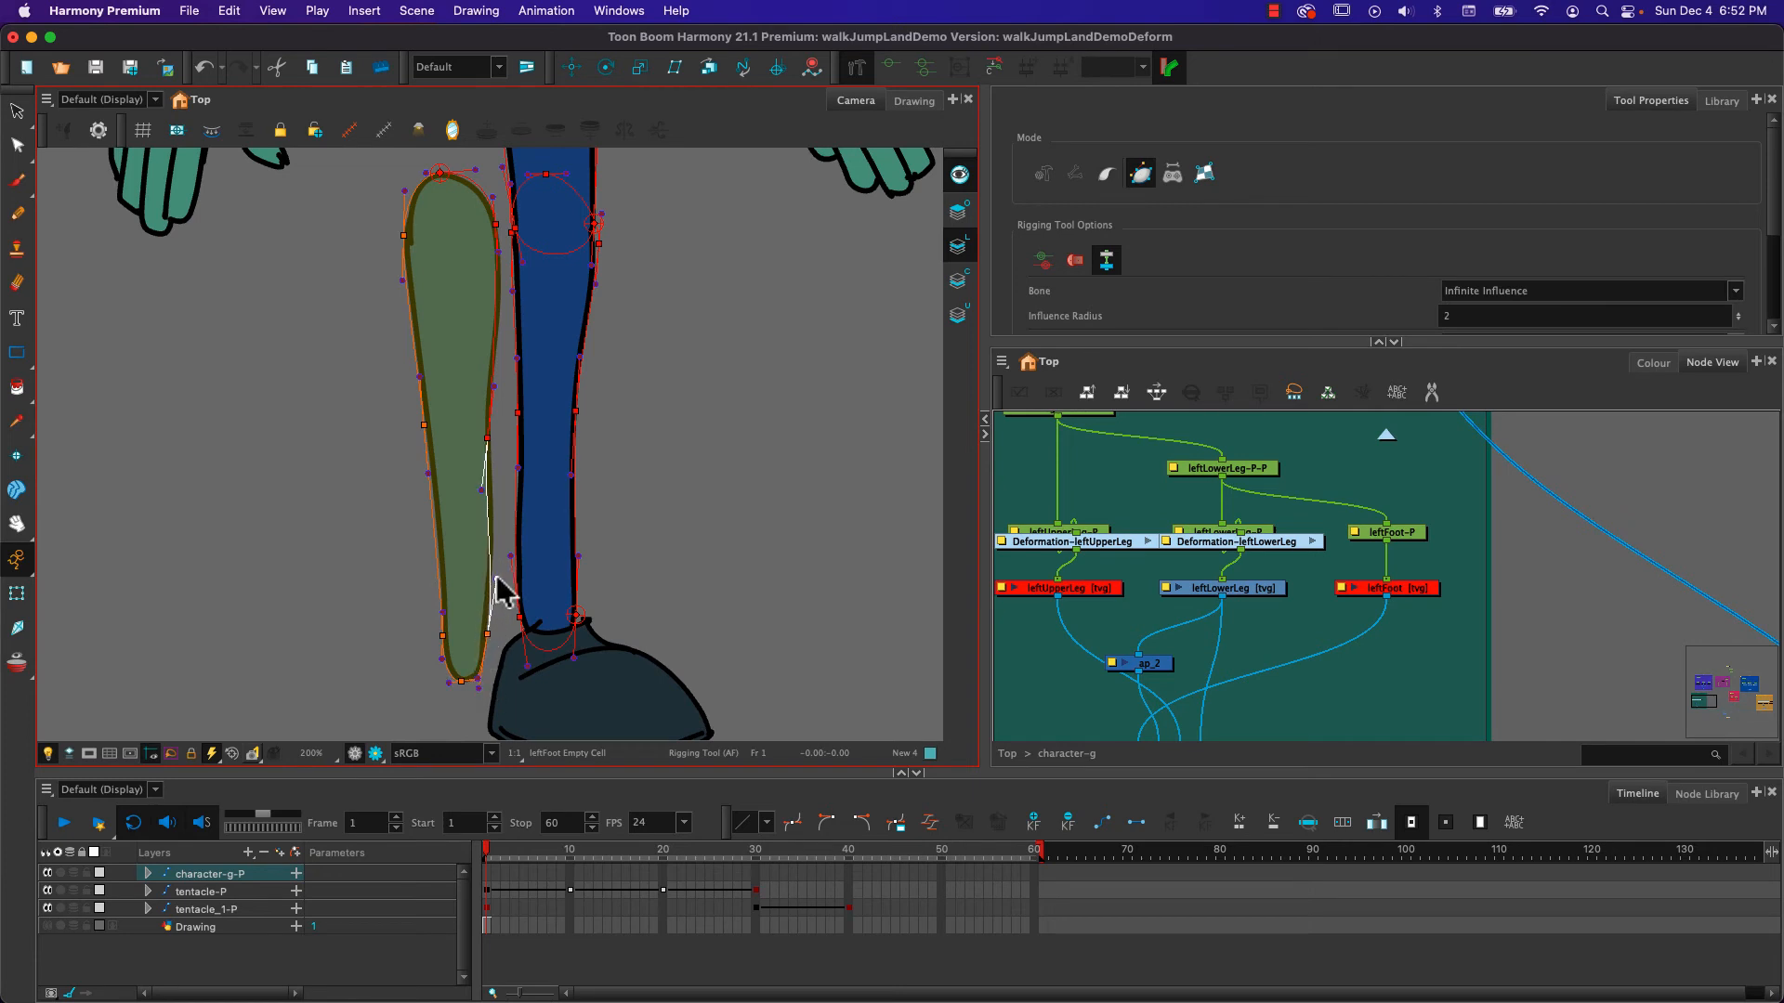
left_click_drag(484, 491, 490, 496)
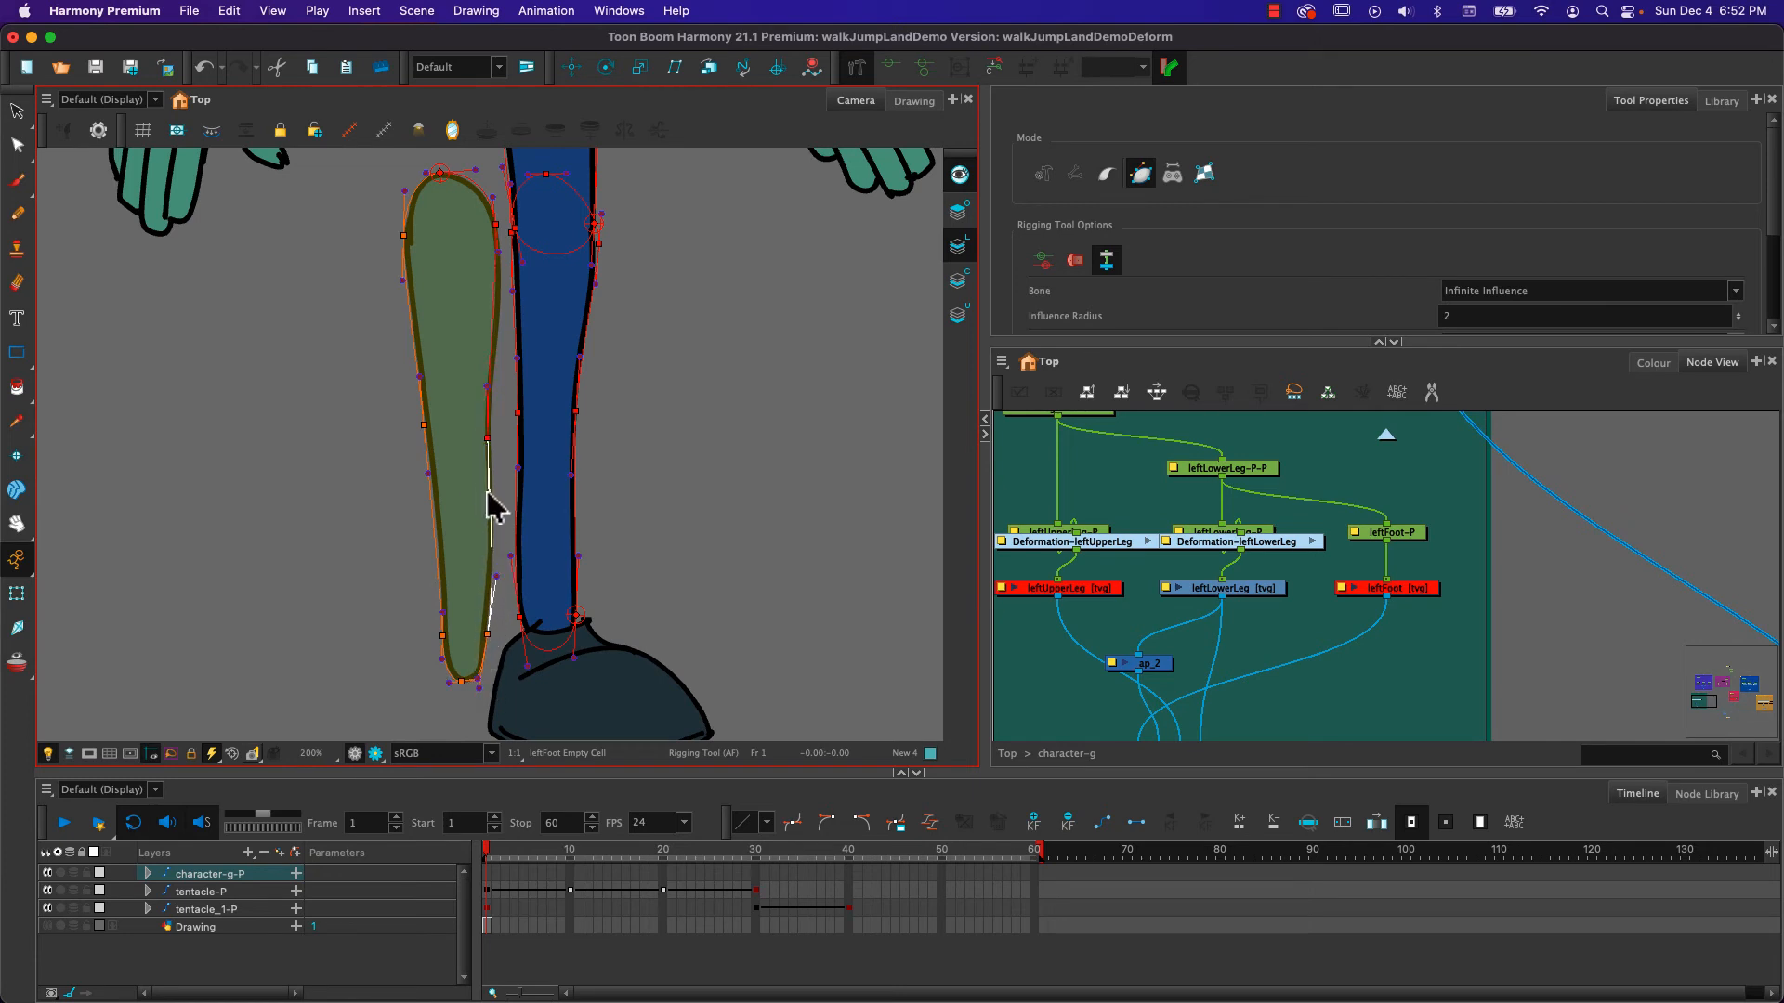
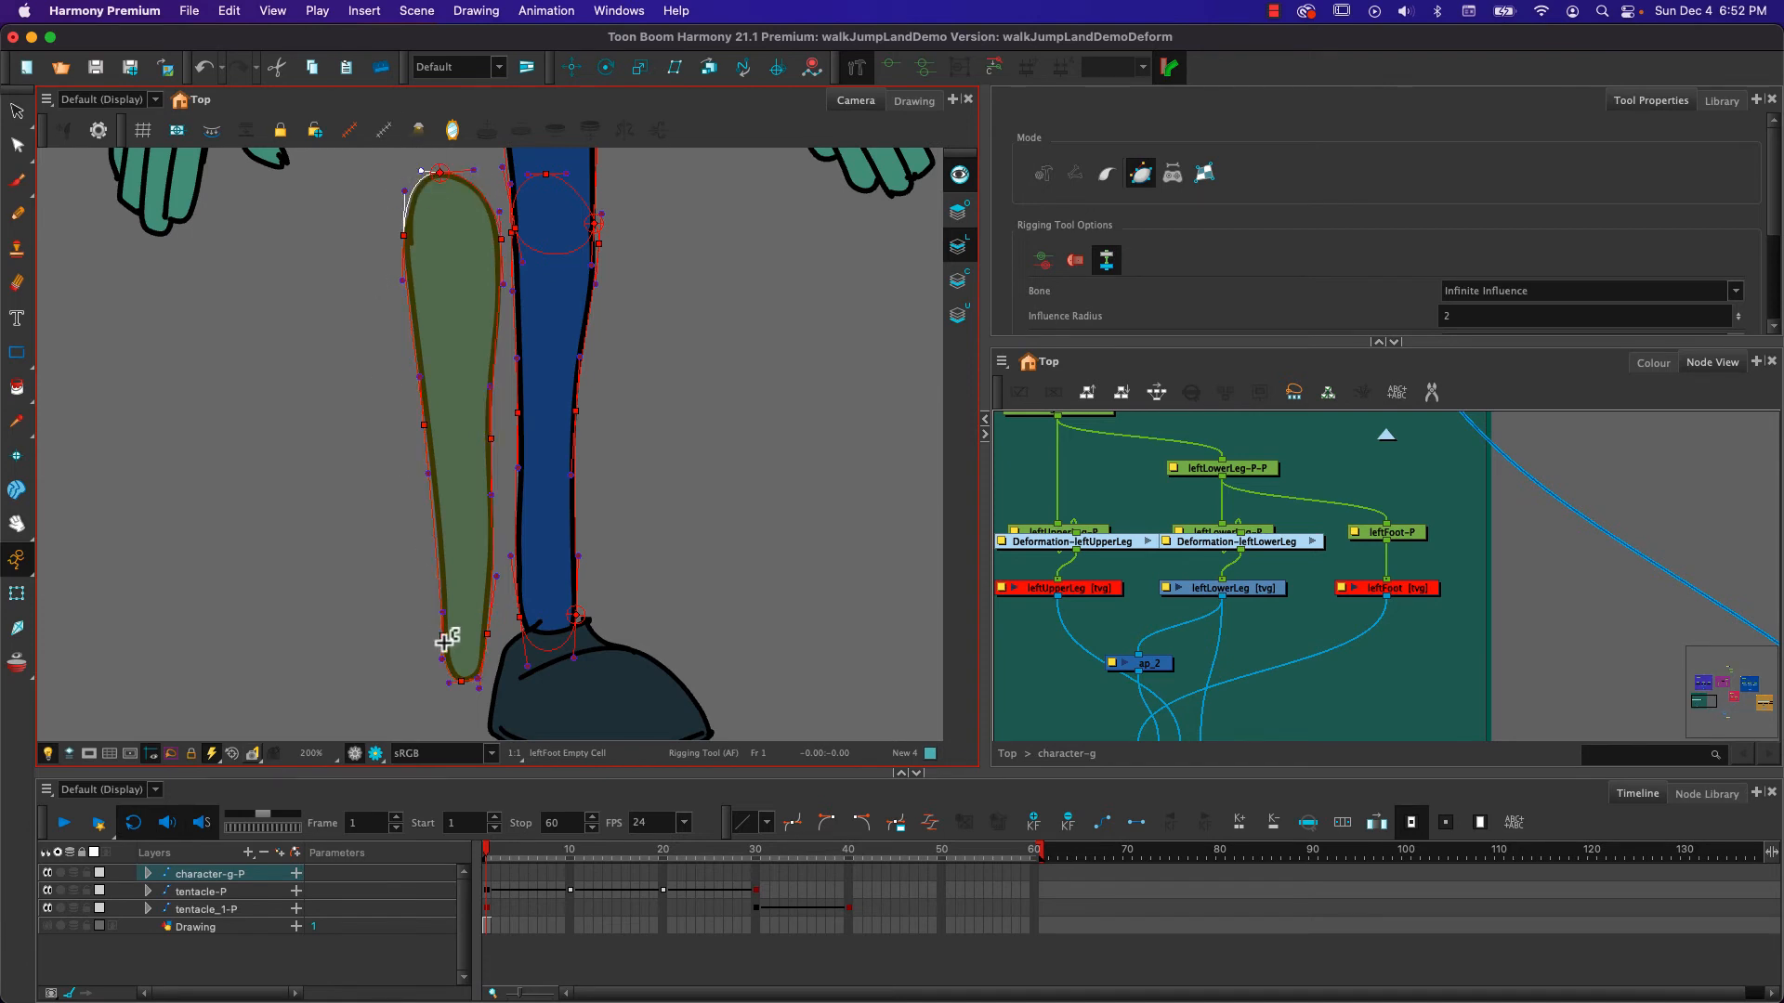
Enable the leftUpperLeg and leftFoot drawings again, switch to the Transform tool and hide the deformation controls
left_click(1096, 594)
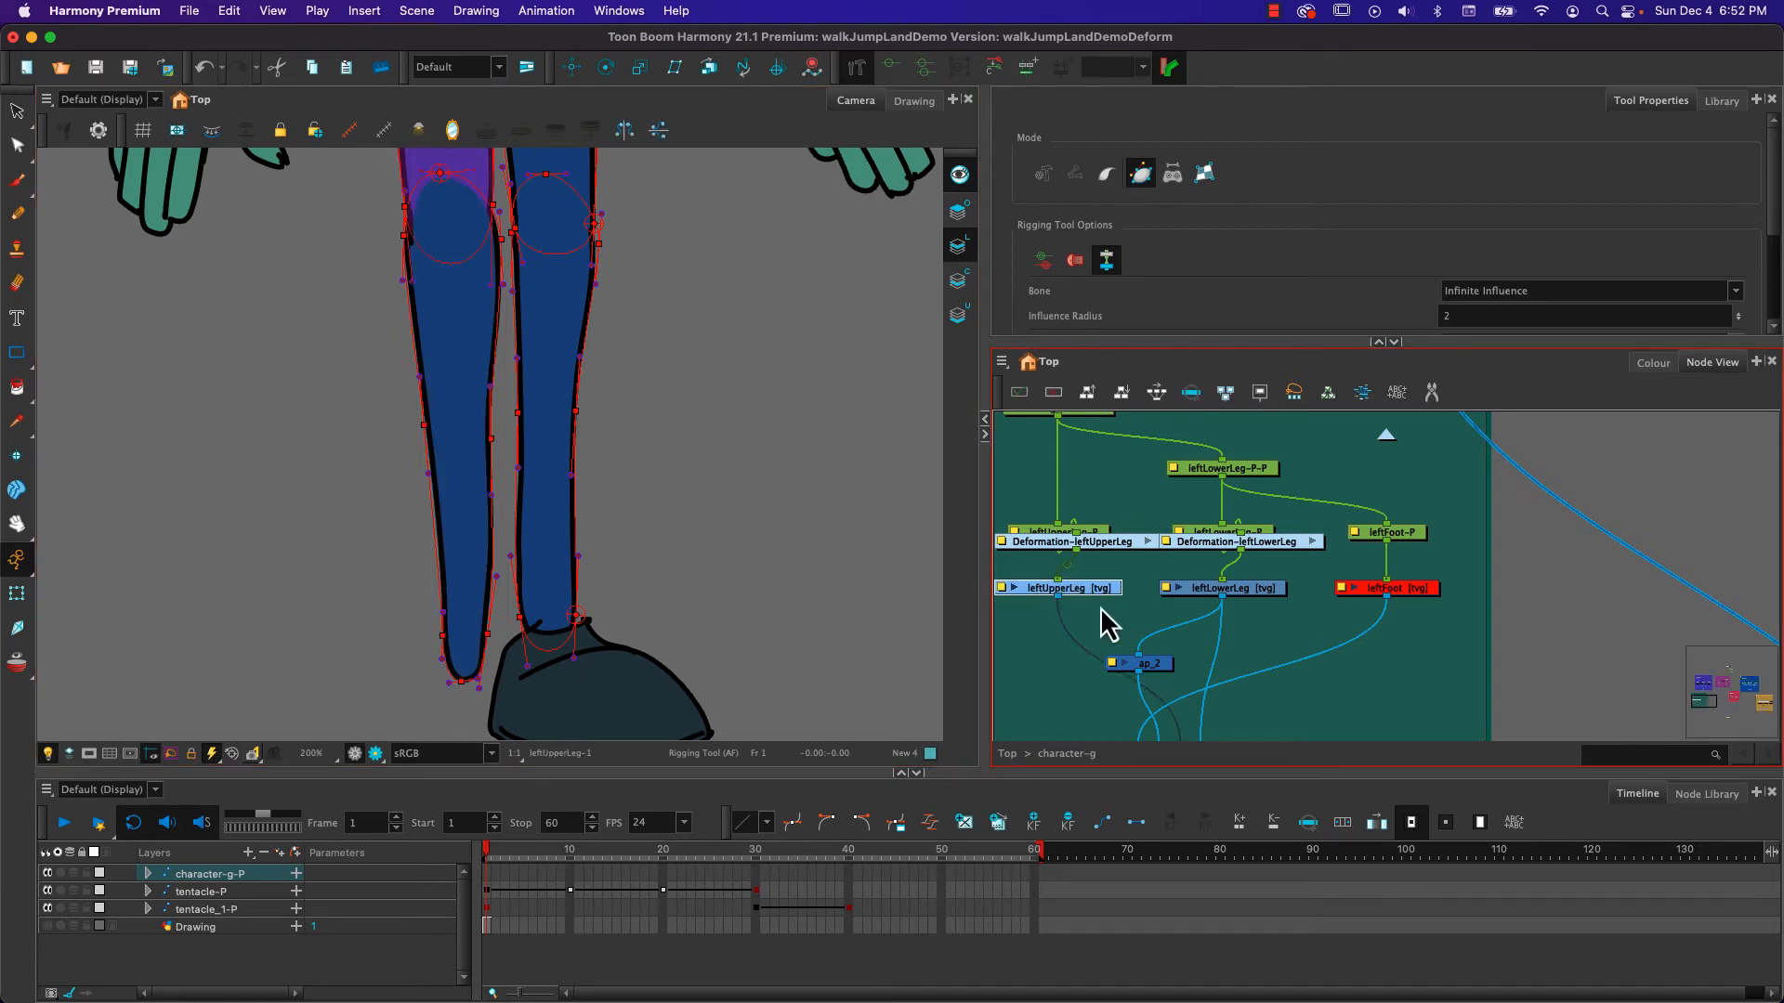
left_click(1401, 589)
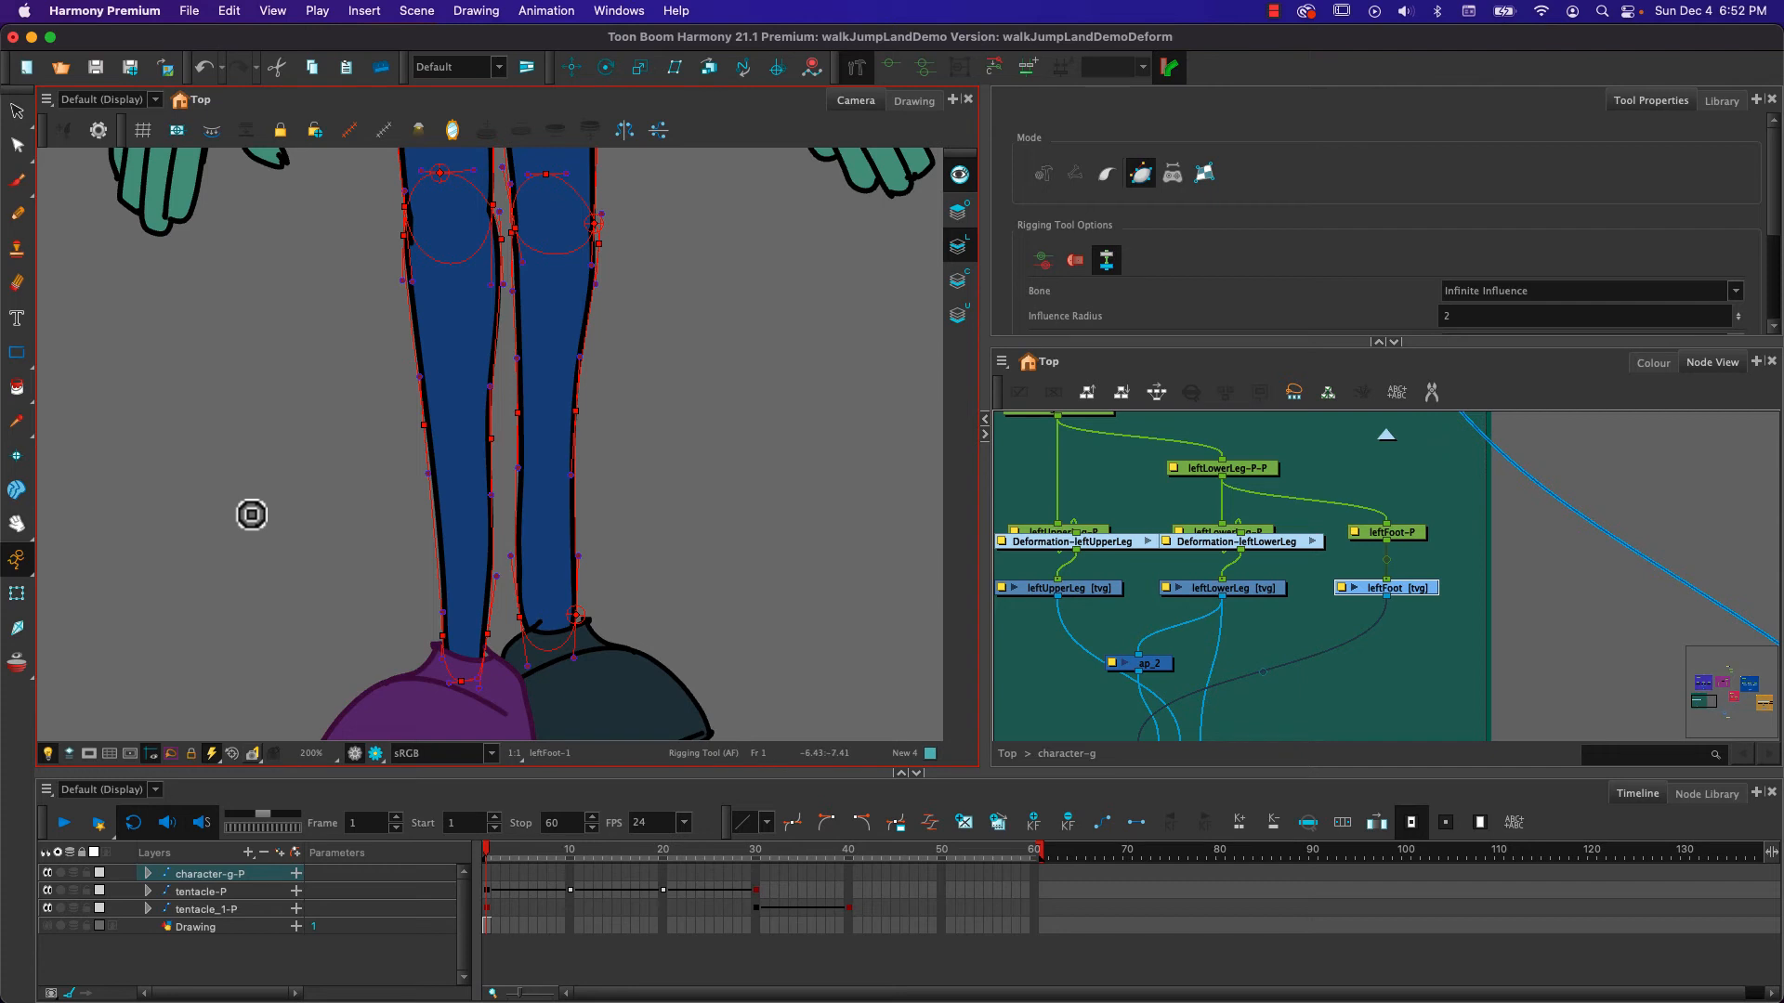
left_click(17, 593)
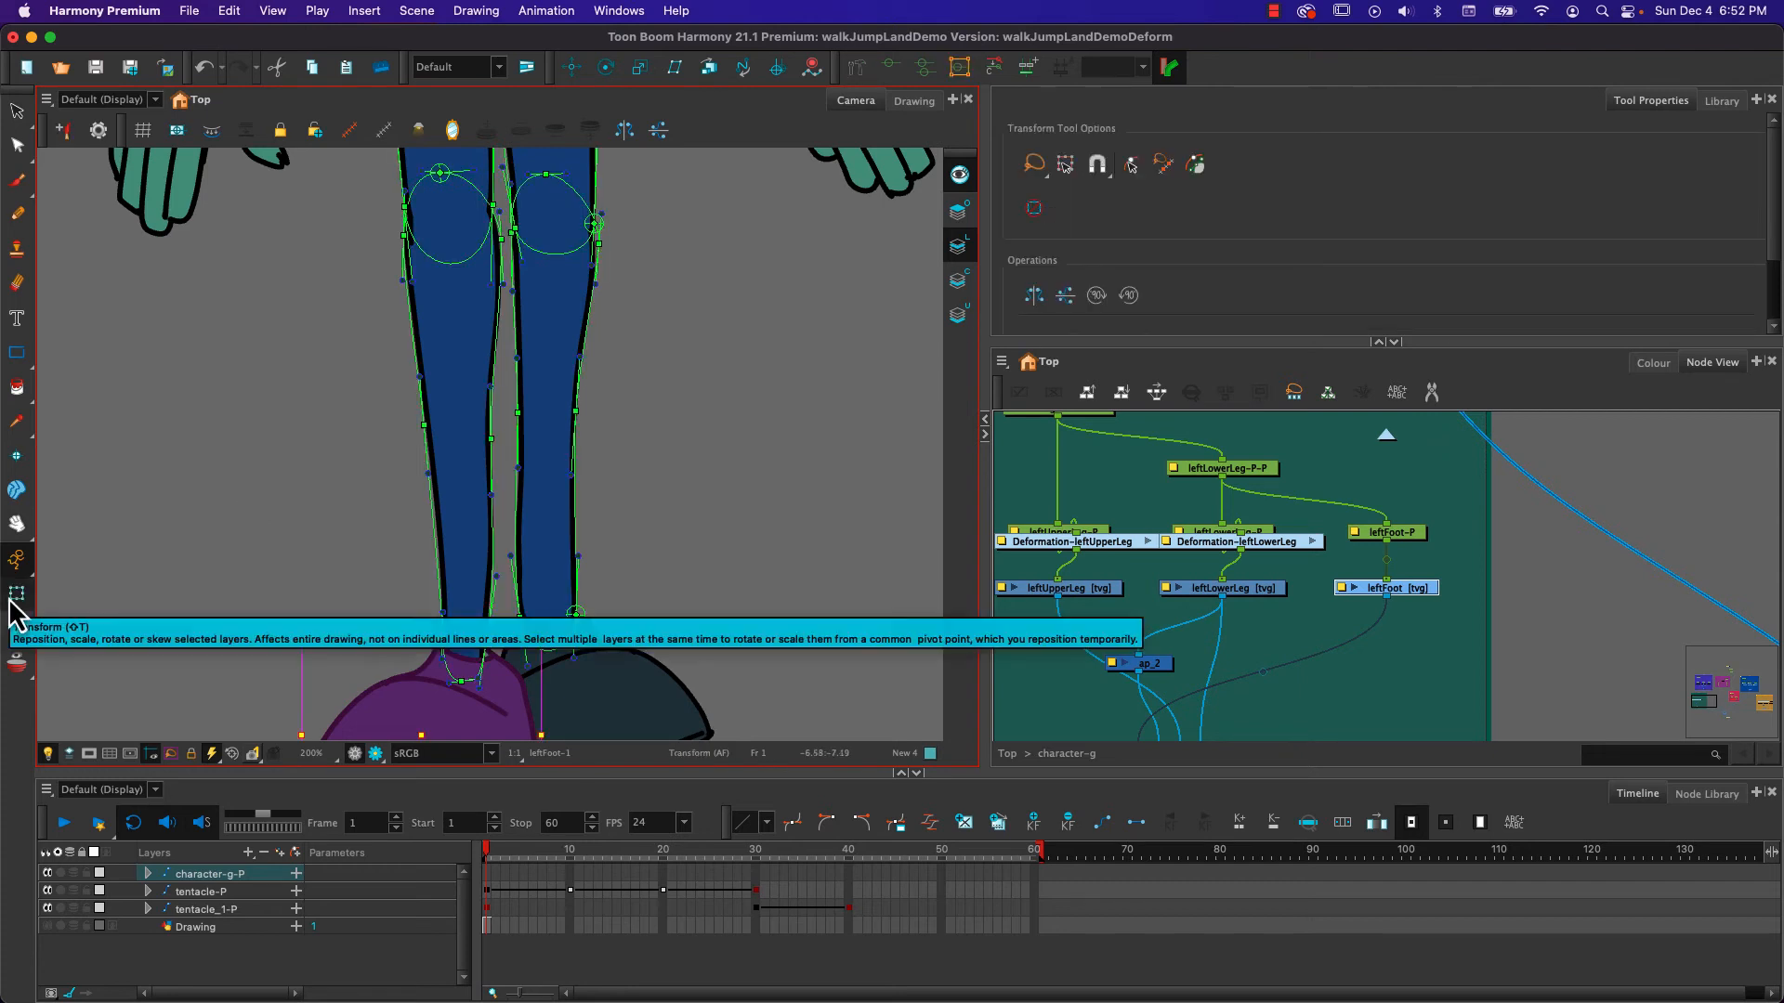
left_click(386, 130)
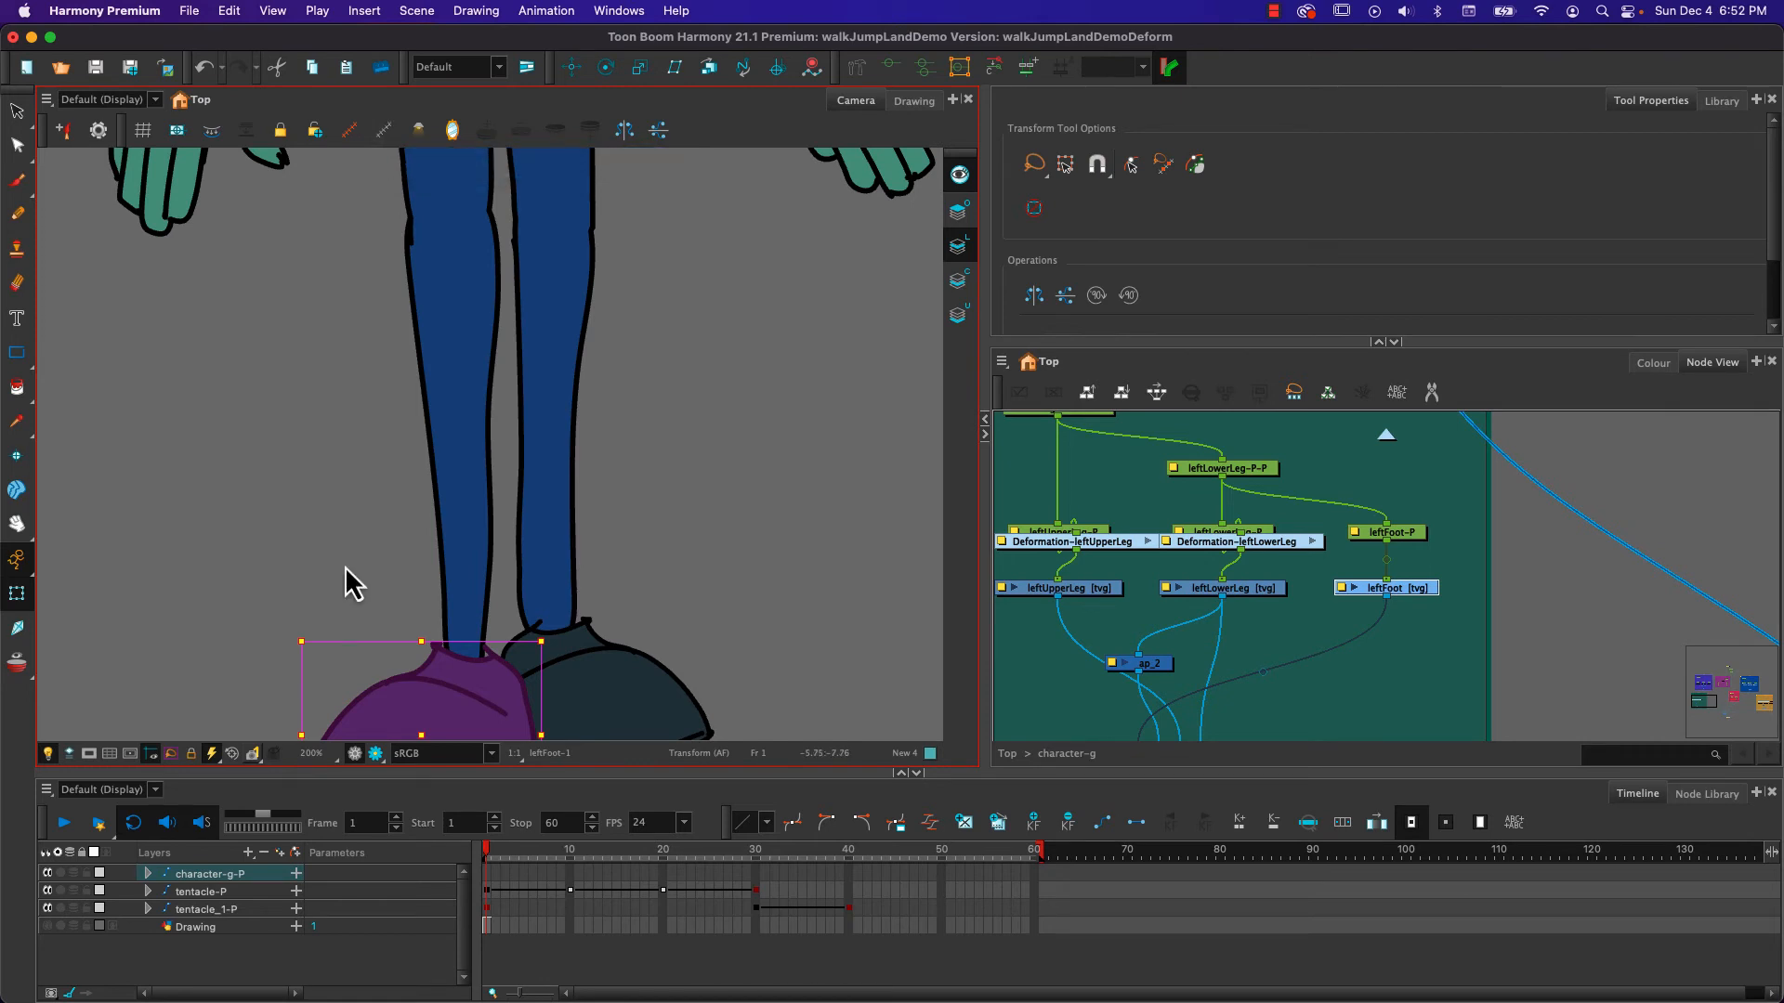
Enable the torso and hips drawings again in the torso group of the rig
key("shift+m")
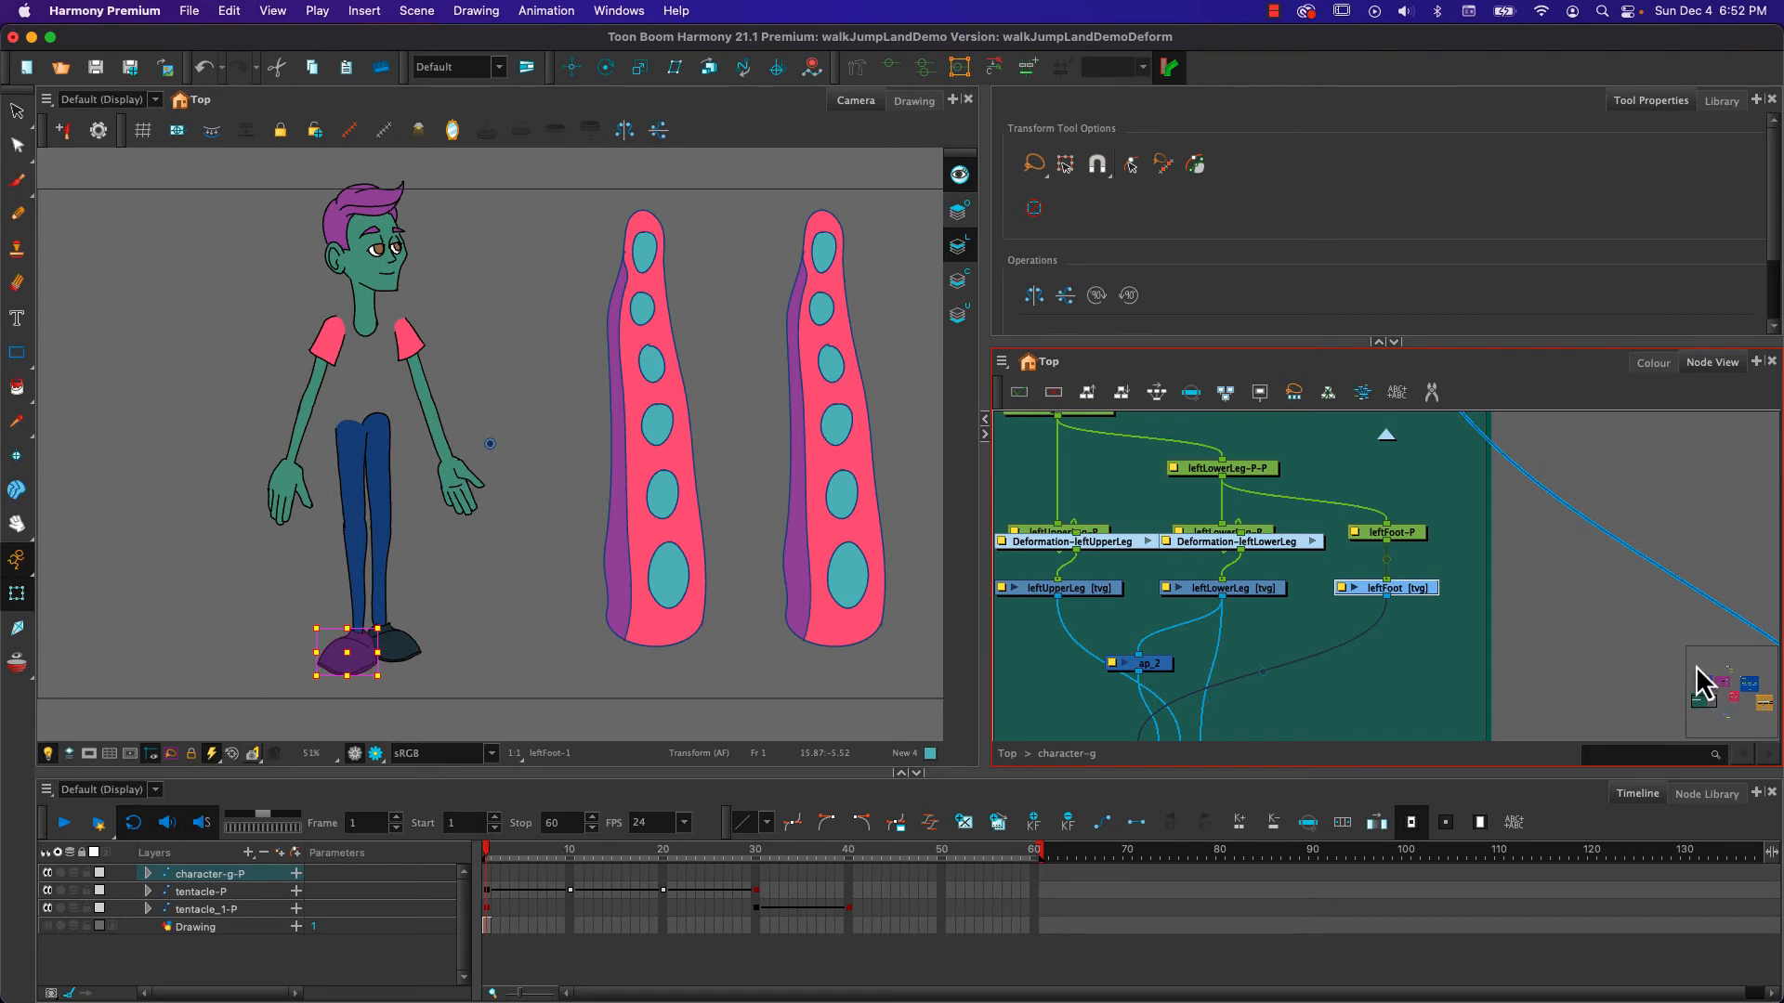
left_click_drag(1700, 678, 1735, 656)
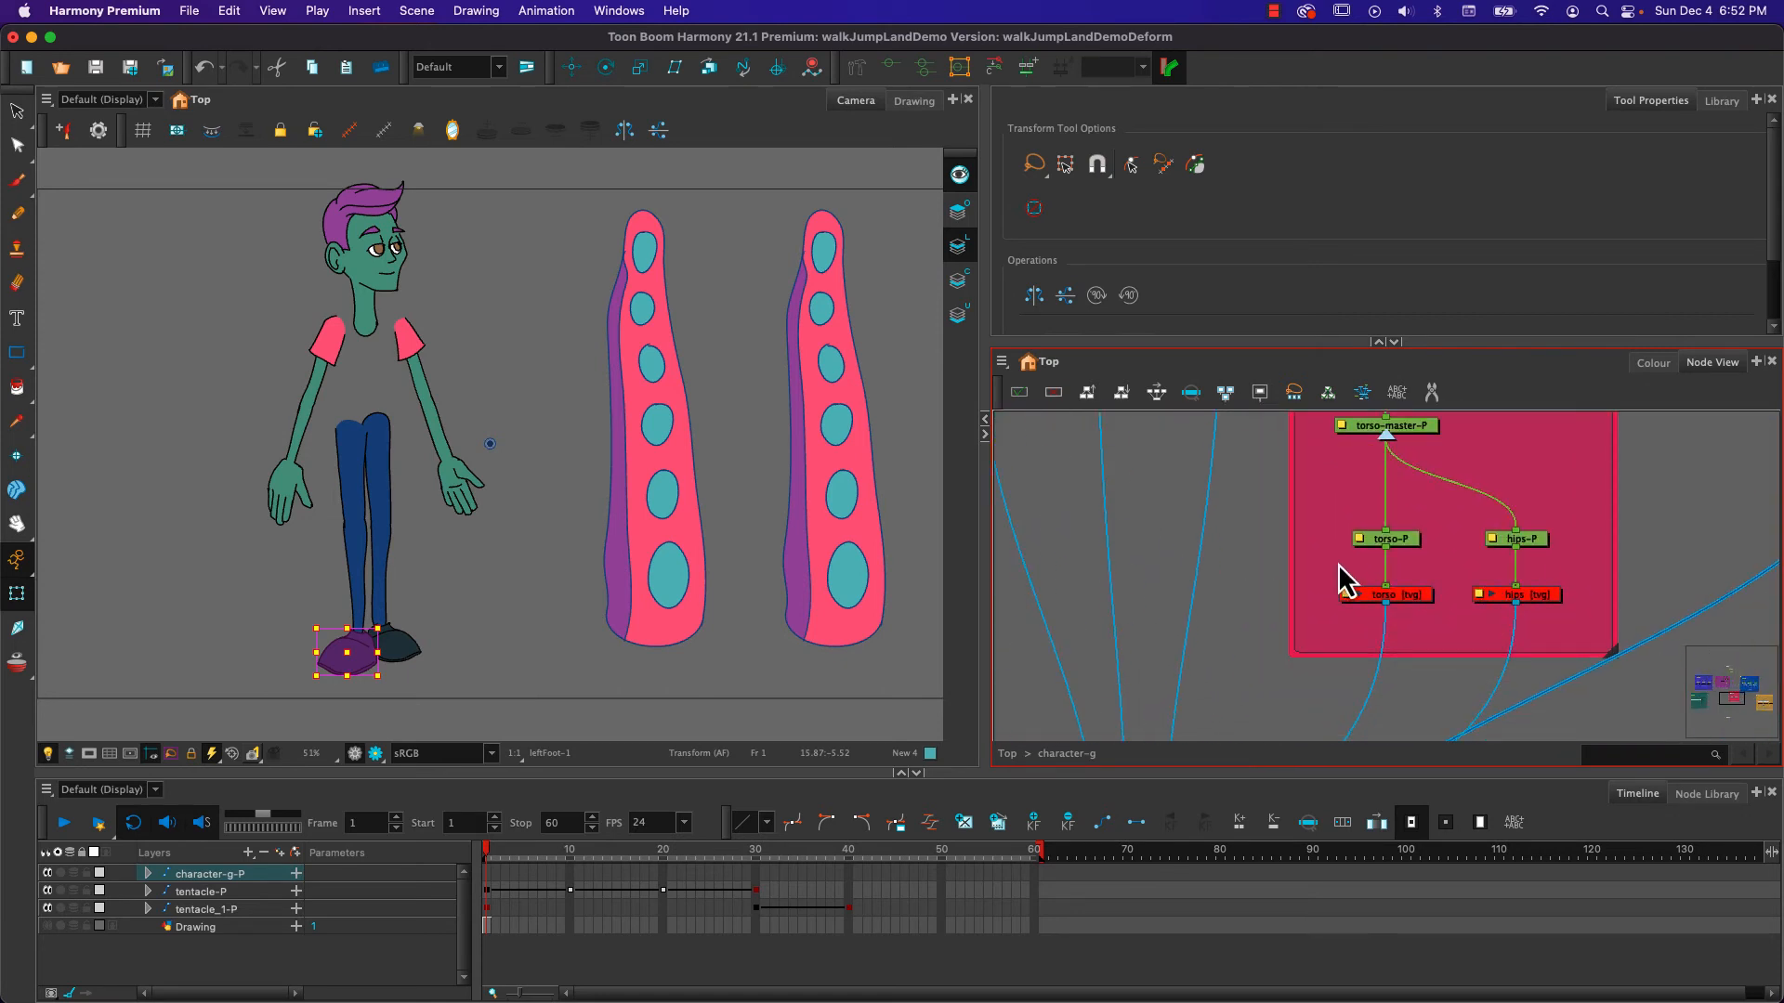
left_click_drag(1345, 578, 1566, 617)
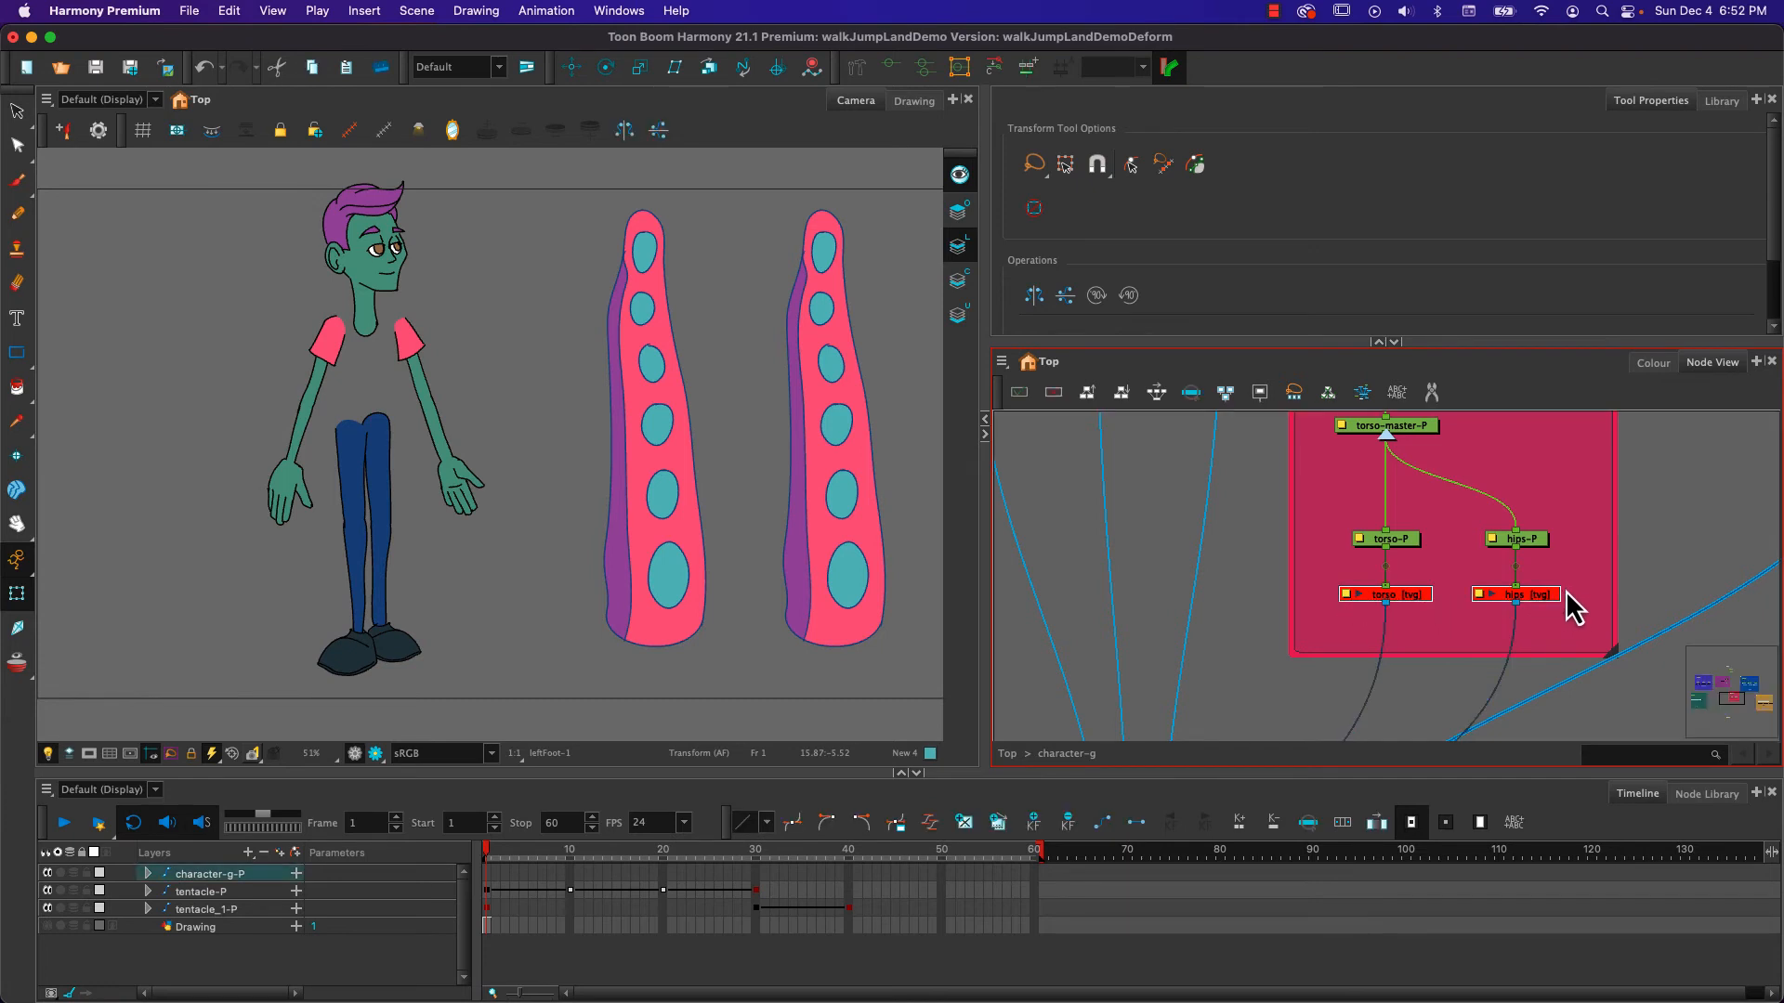
key("a")
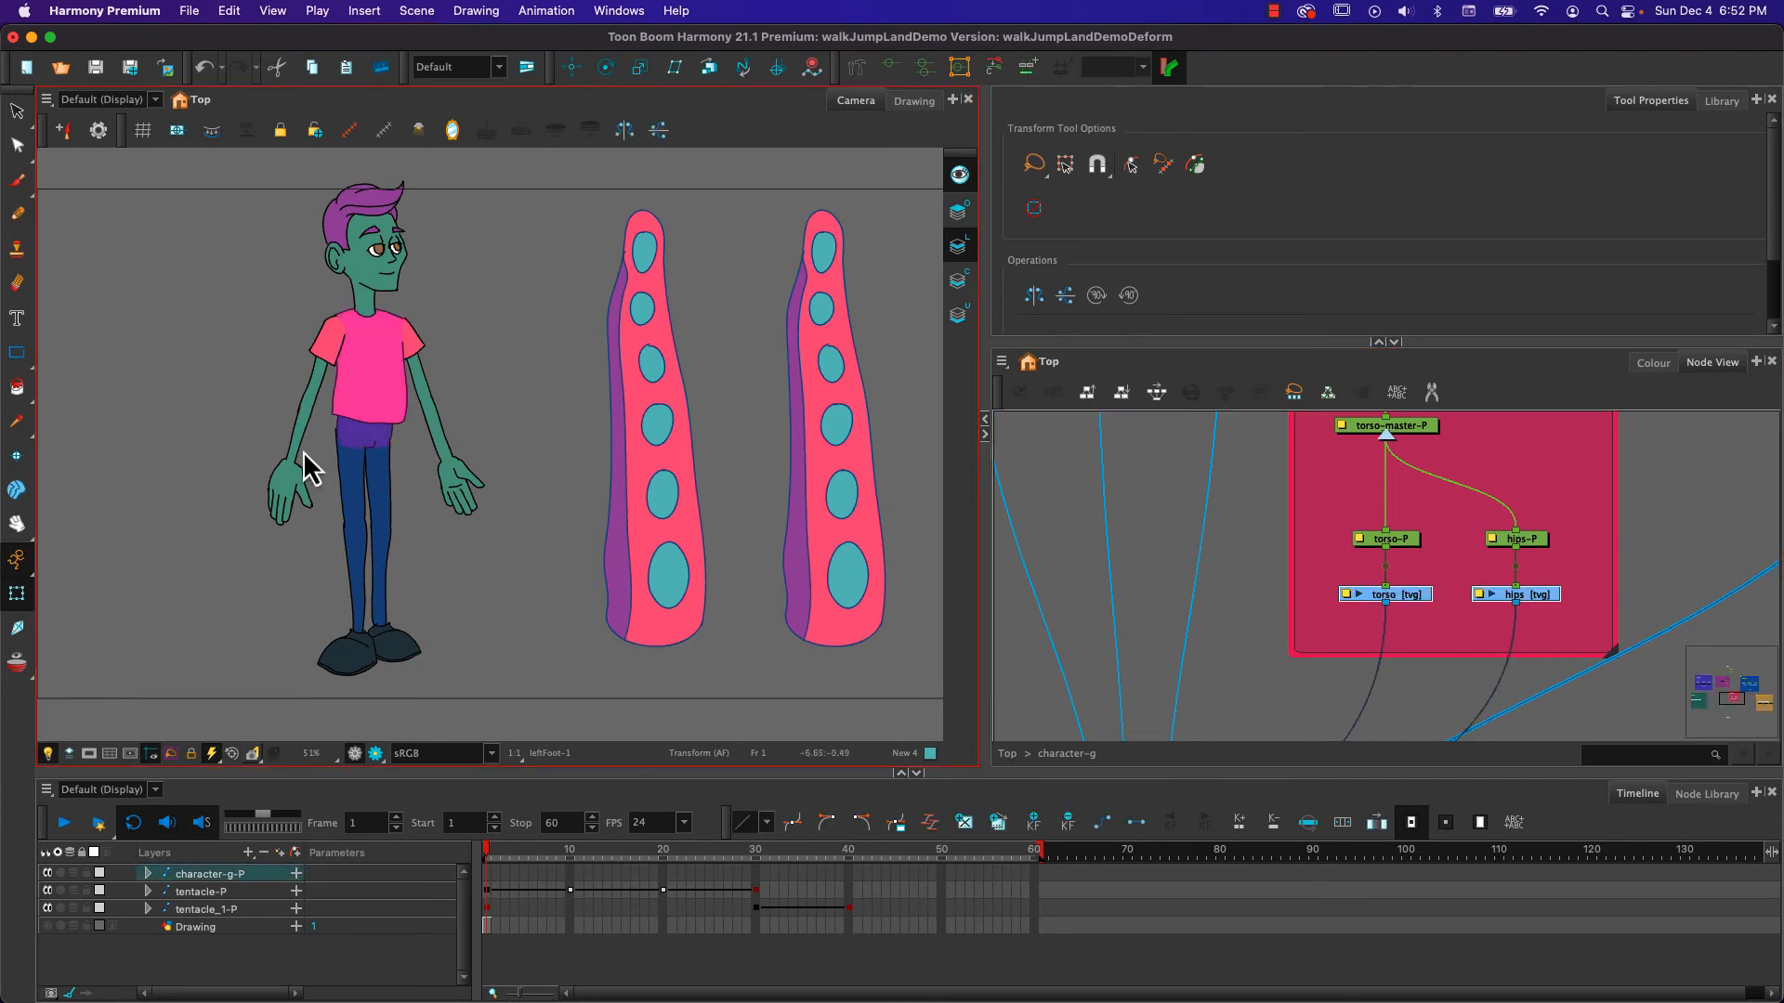
Set a keyframe on the character-g-P layer at frame 1 and go to frame 10
left_click(485, 873)
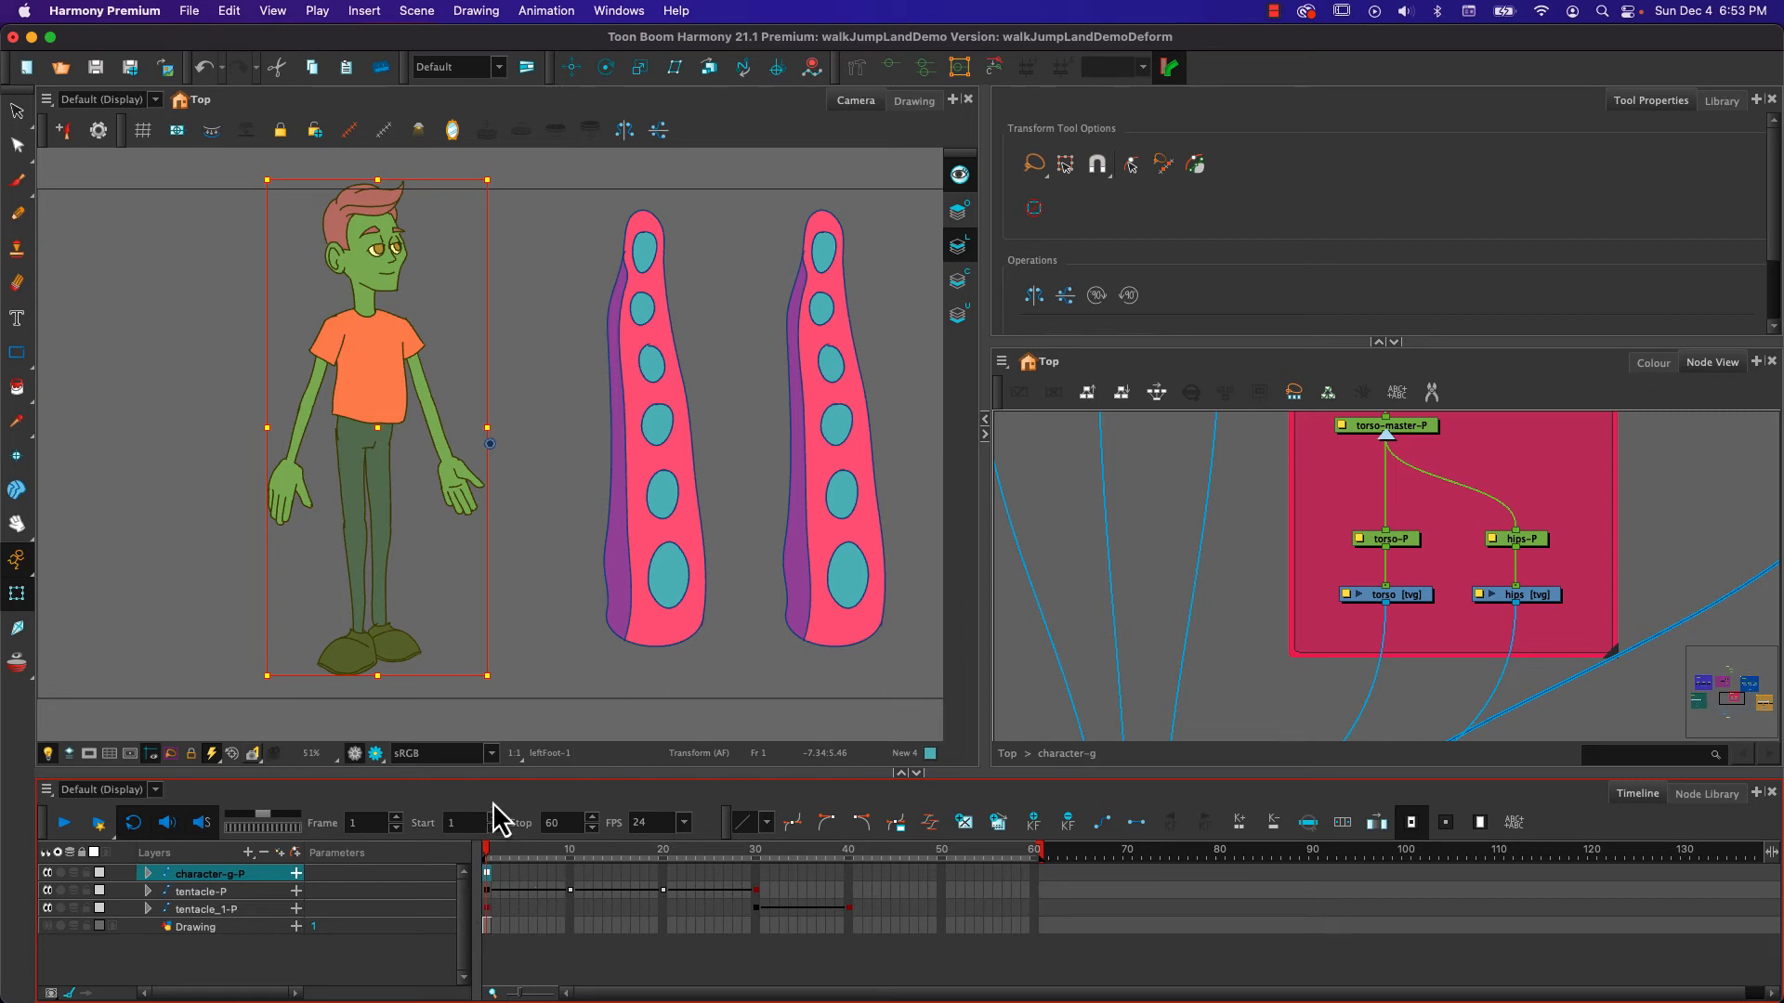
left_click(571, 877)
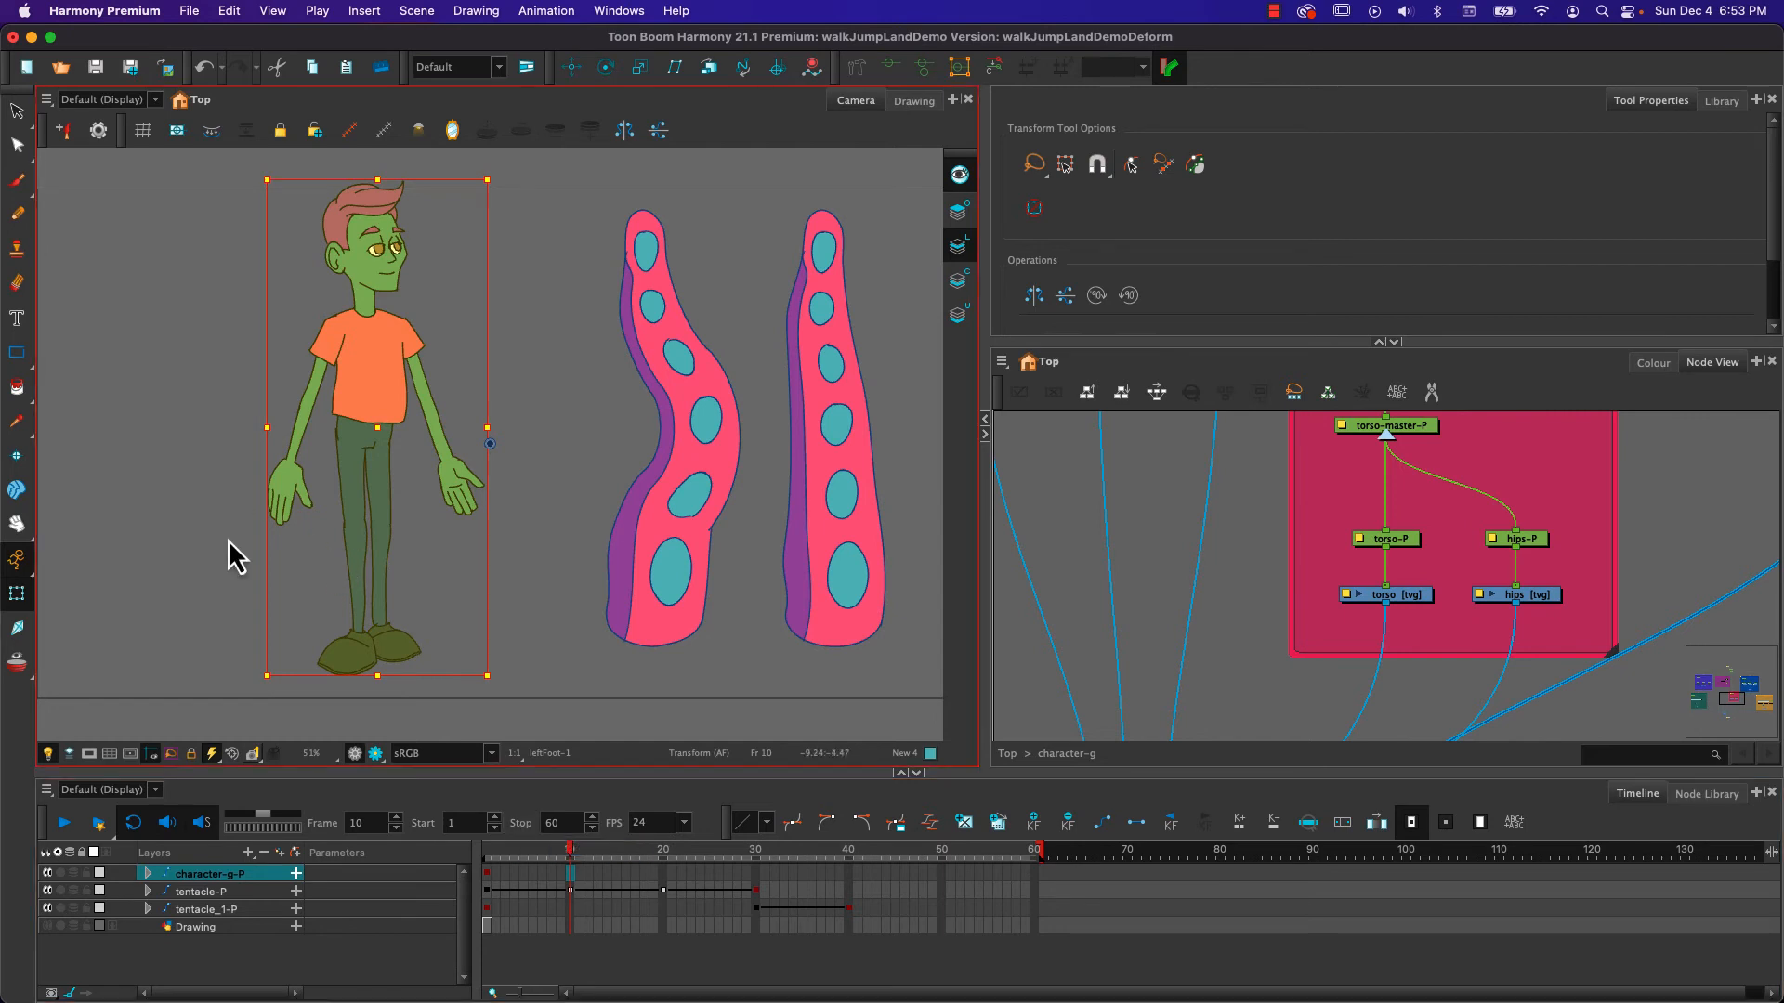
Using peg selection, pose the right leg at frame 10 by rotating the thigh forward, the lower leg back and the foot level
left_click(378, 504)
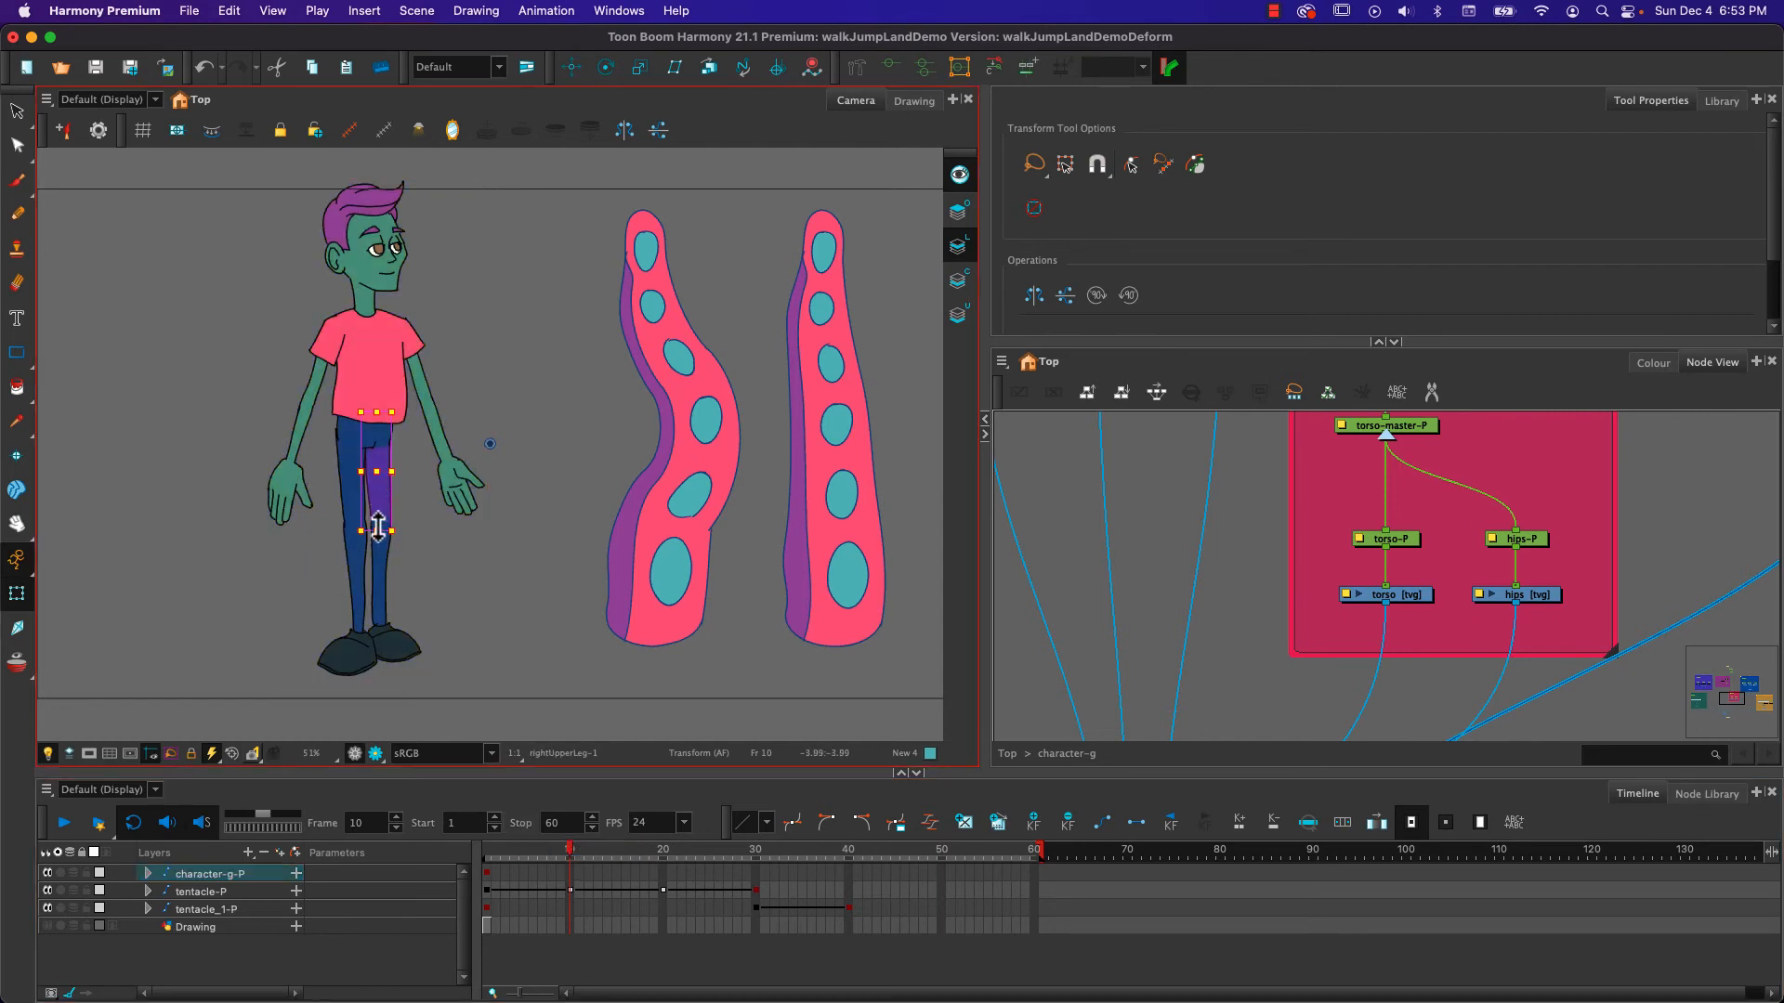
left_click(1132, 168)
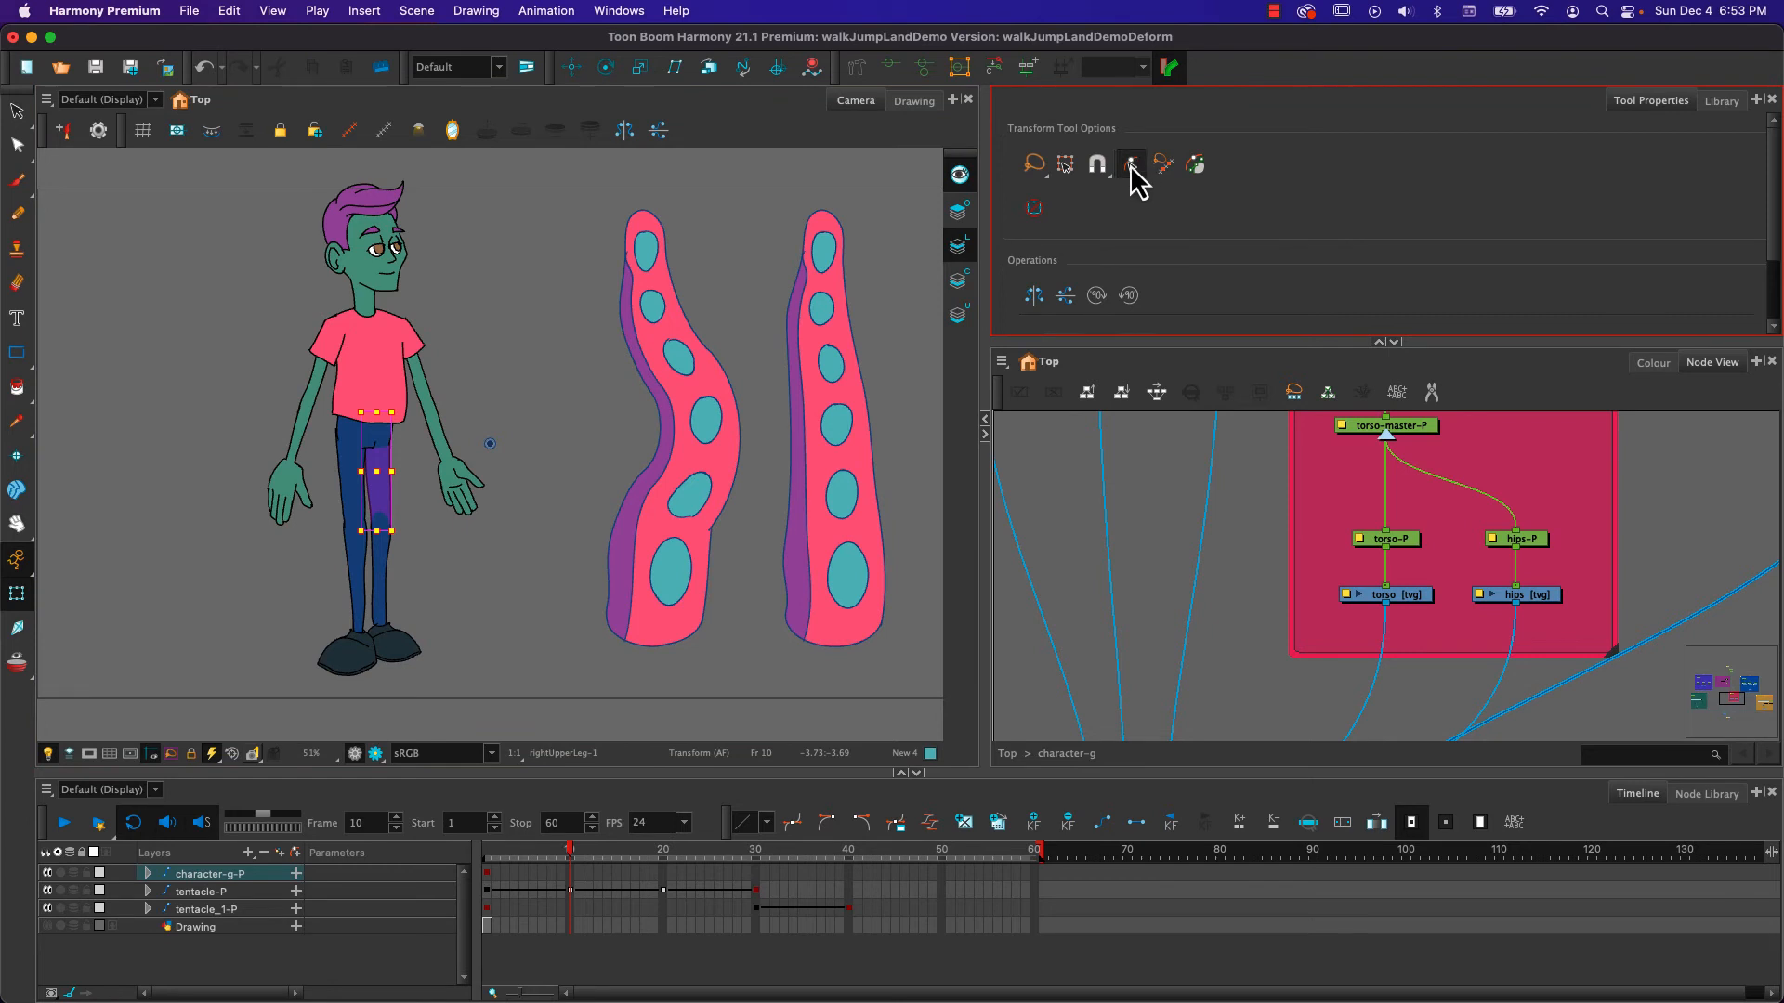
left_click(381, 506)
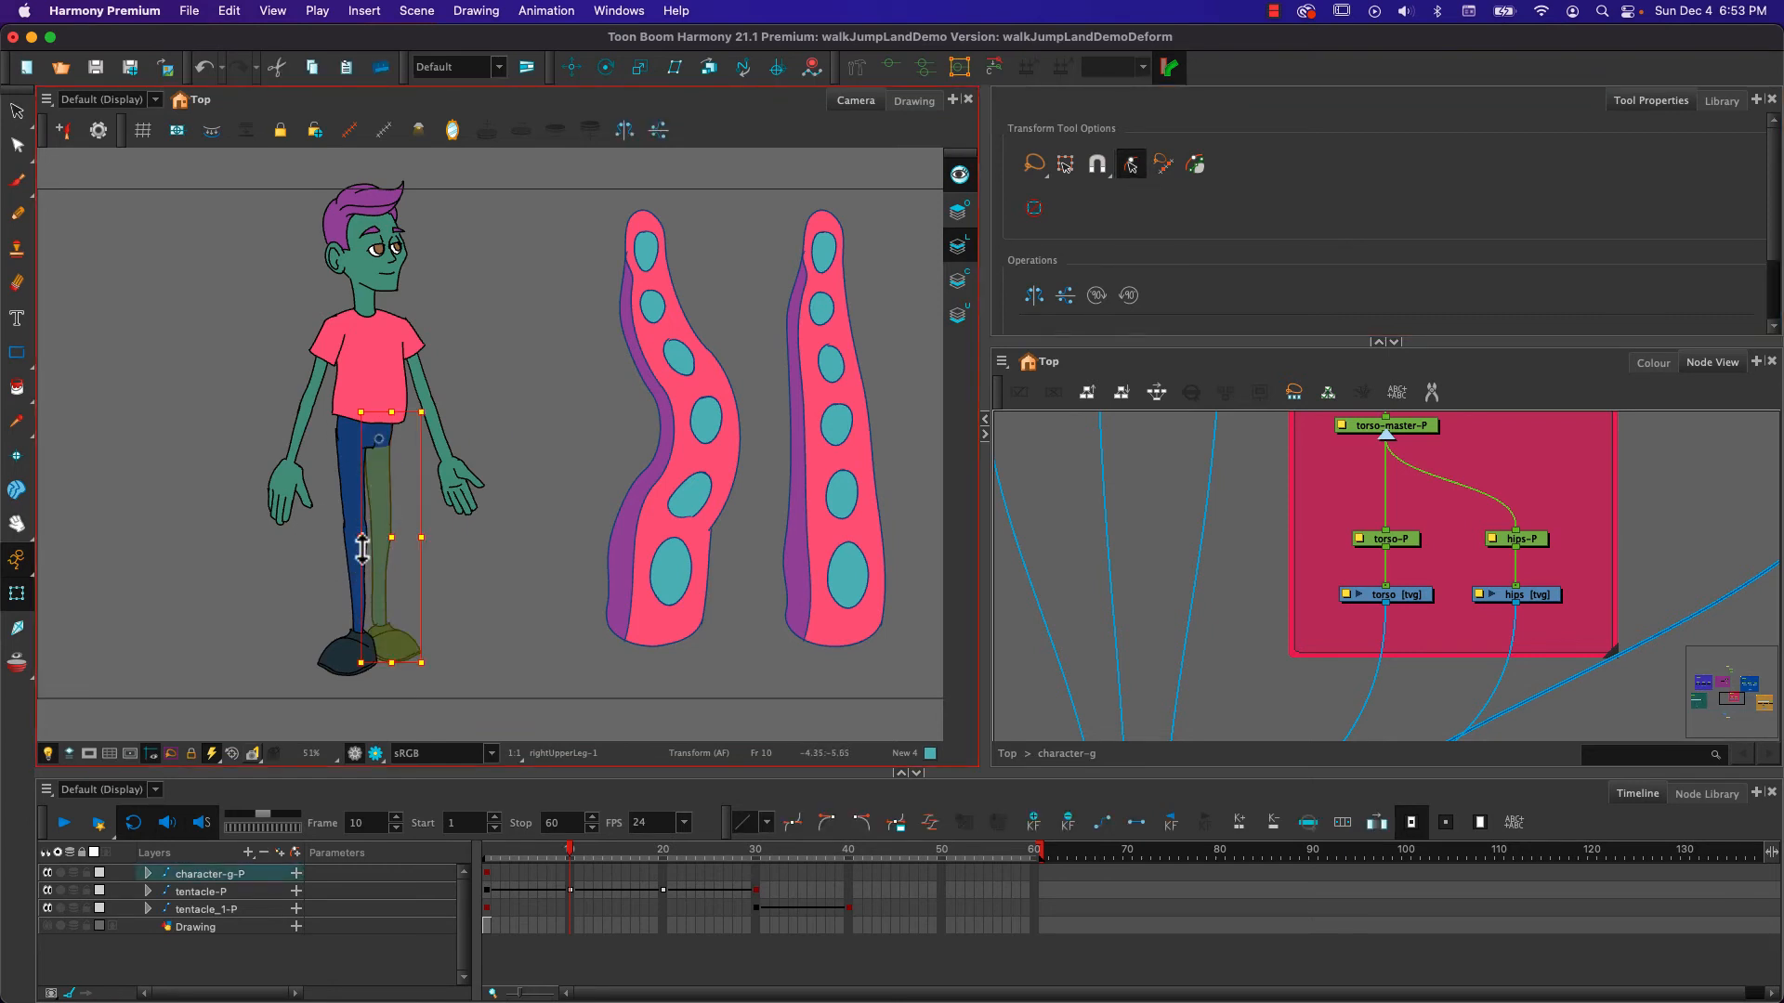
left_click_drag(338, 665, 325, 596)
left_click(433, 560)
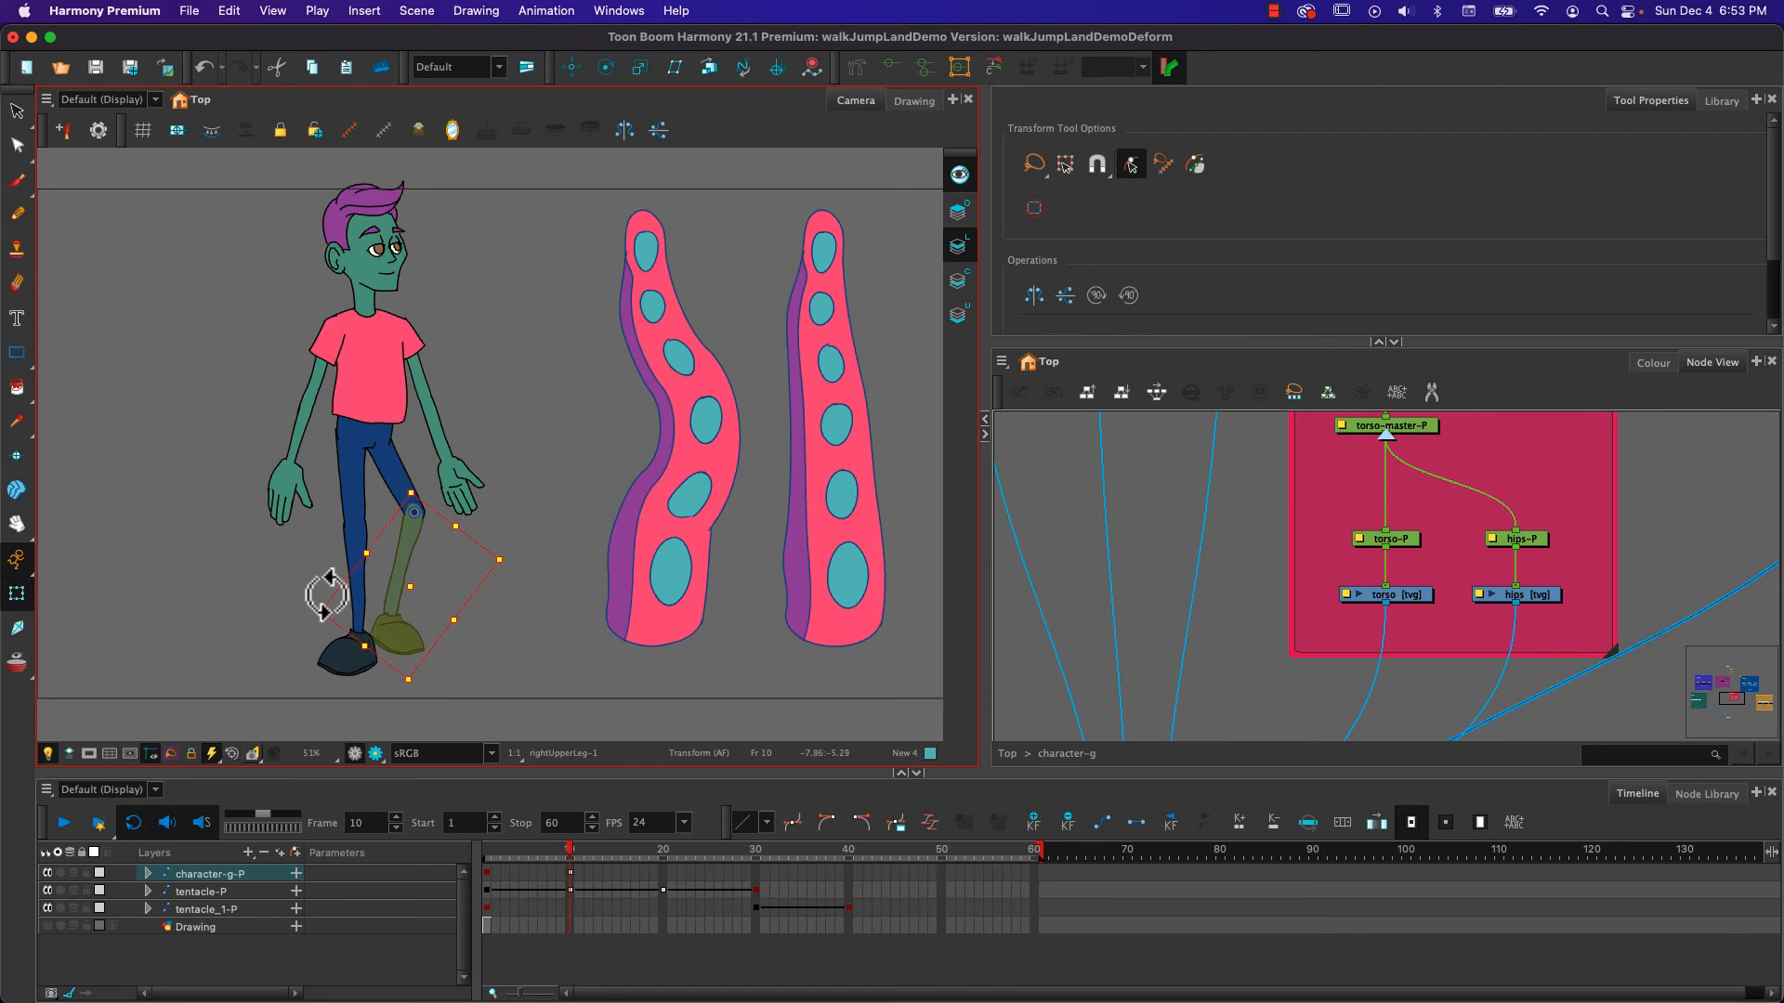
left_click(399, 644)
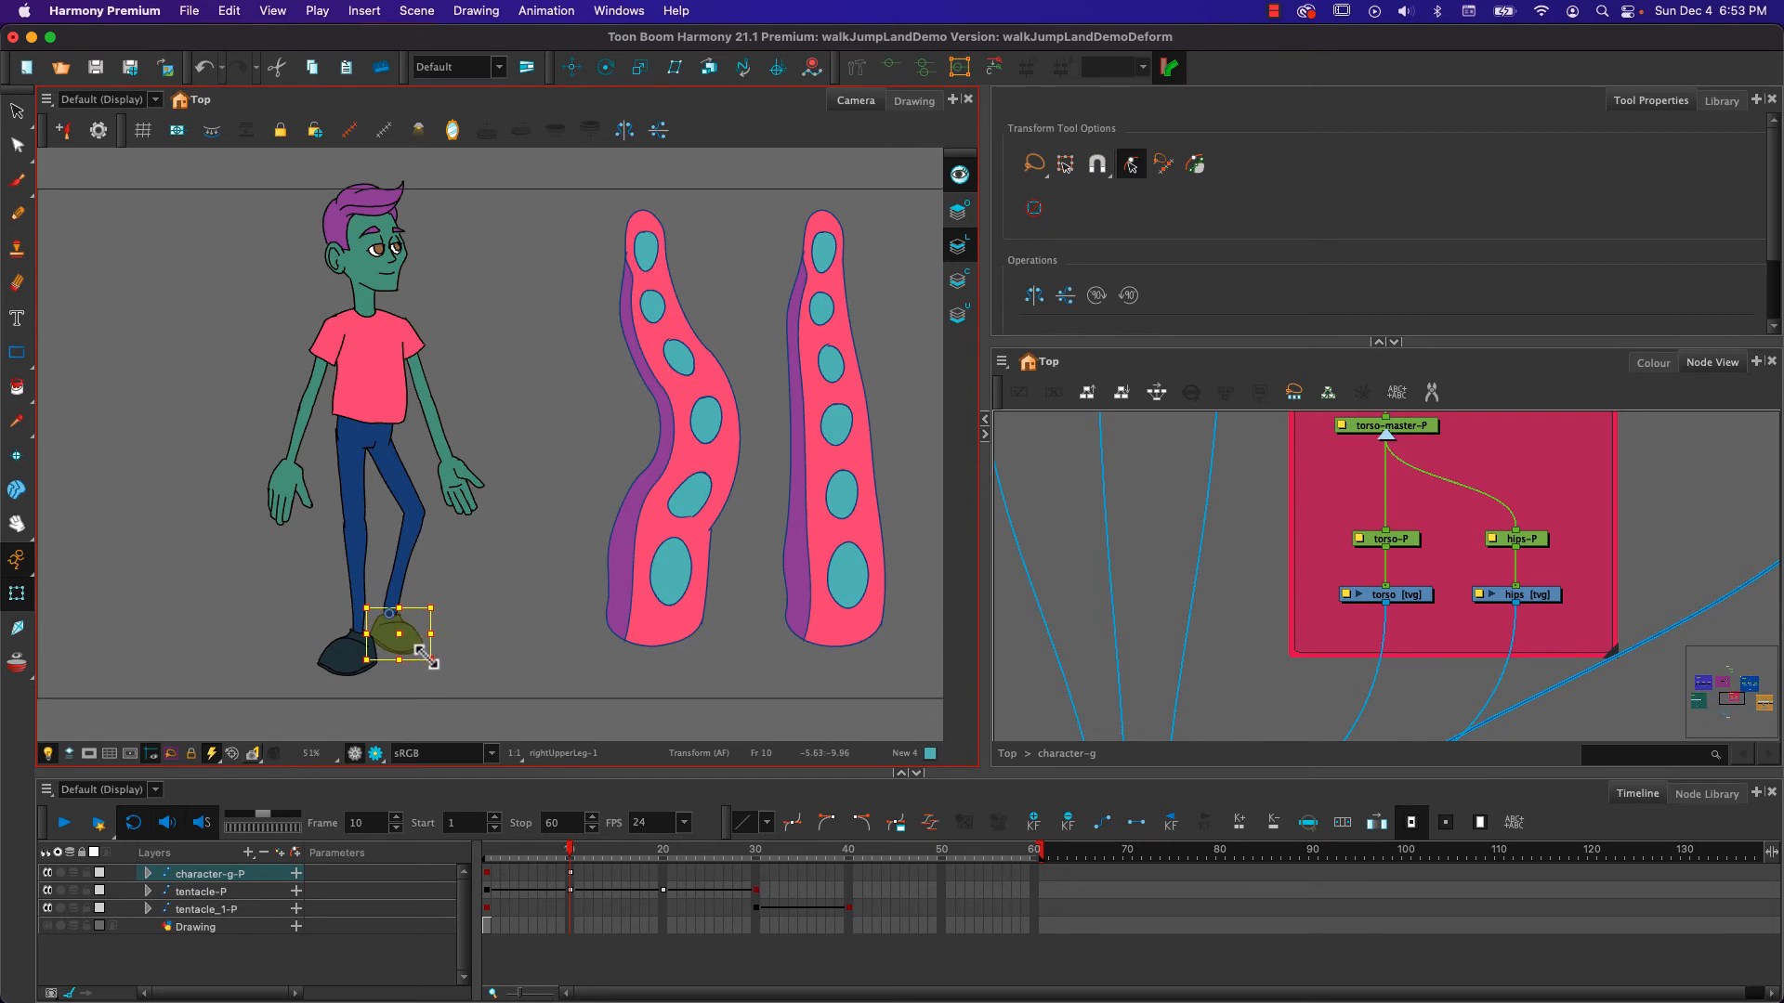
left_click_drag(420, 650, 415, 645)
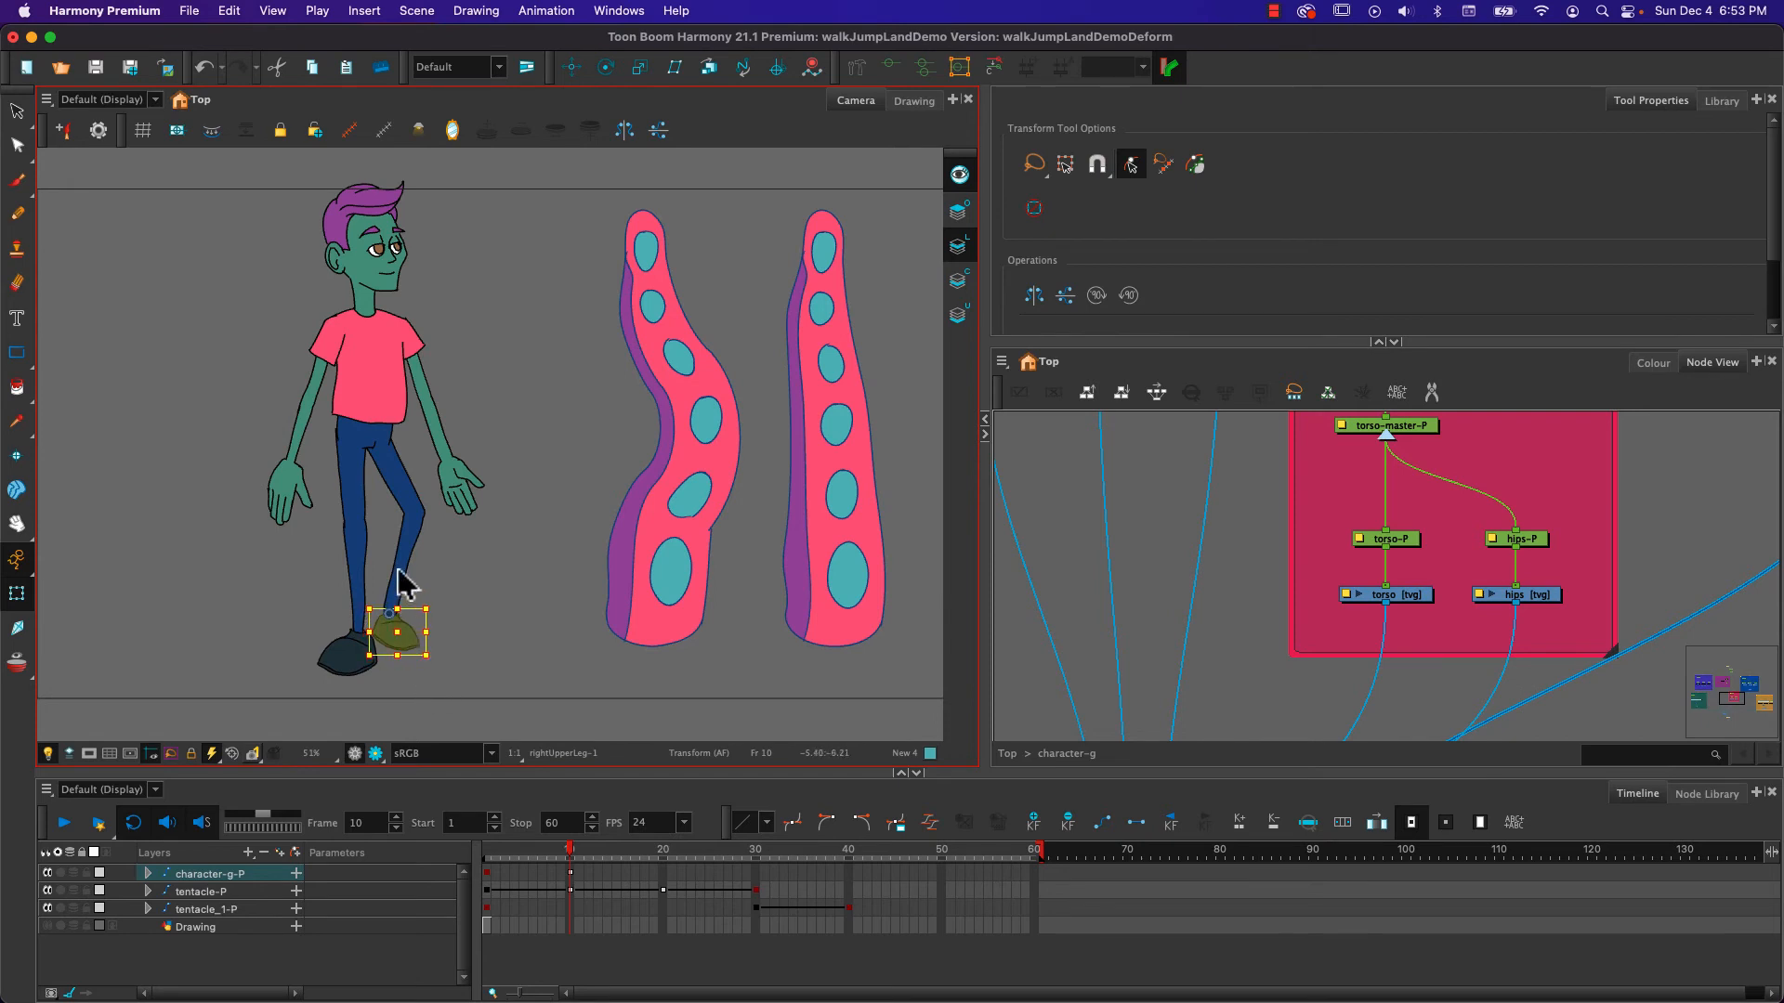
Select the right lower leg and show its envelope deformation controls
left_click(390, 548)
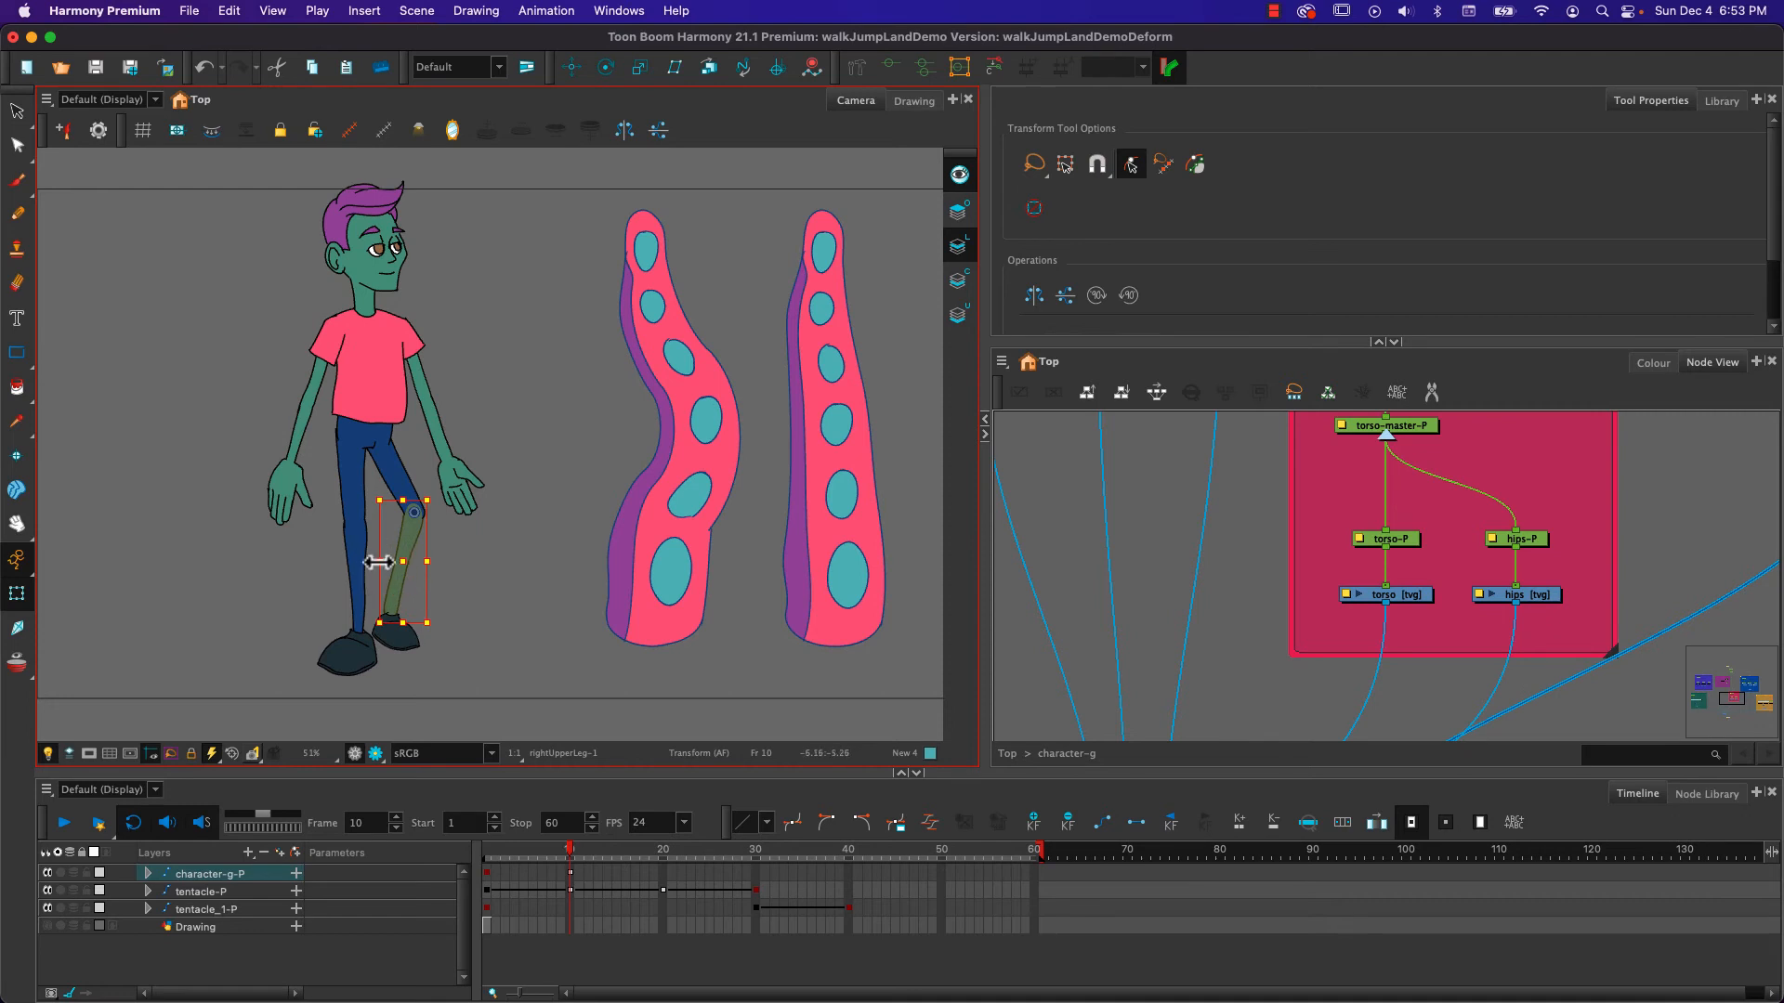
left_click(888, 67)
scroll(393, 592, "up", 5)
scroll(398, 589, "down", 2)
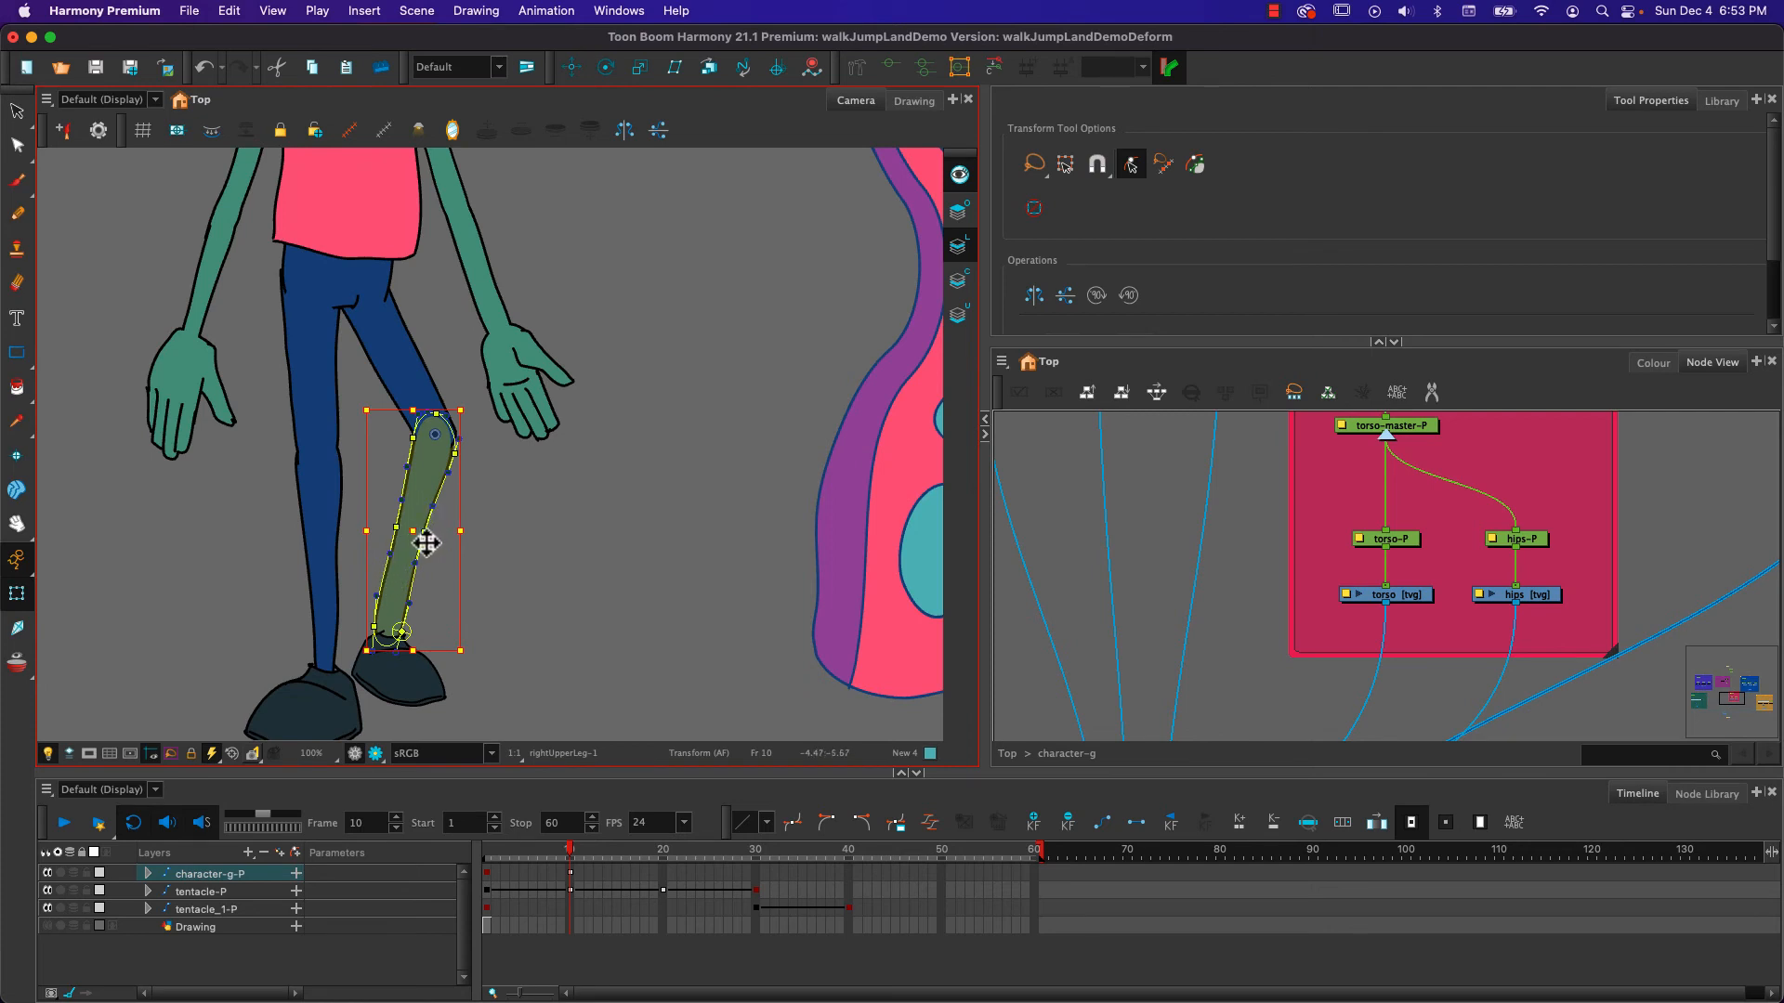
left_click_drag(426, 536, 421, 532)
key("super+z")
left_click(481, 549)
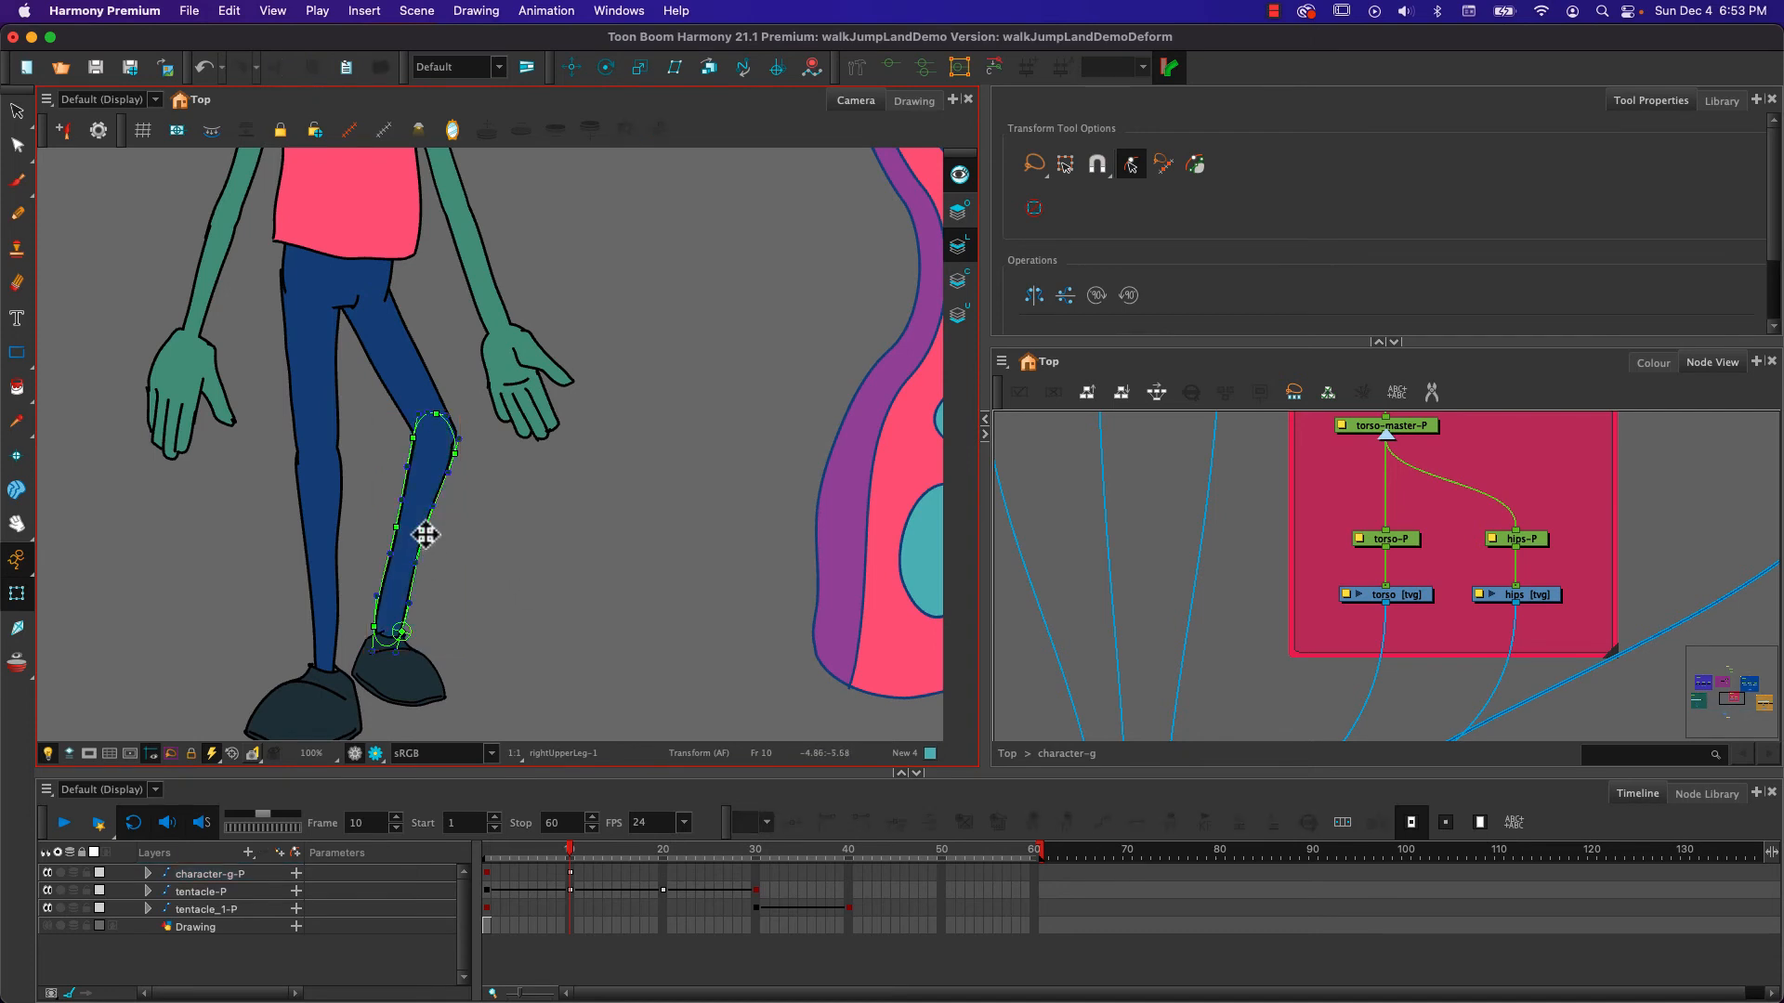
Curve the right shin forward by moving the envelope's front mid-shin and knee points and its rear mid-shin point
left_click(426, 530)
left_click_drag(428, 541, 442, 546)
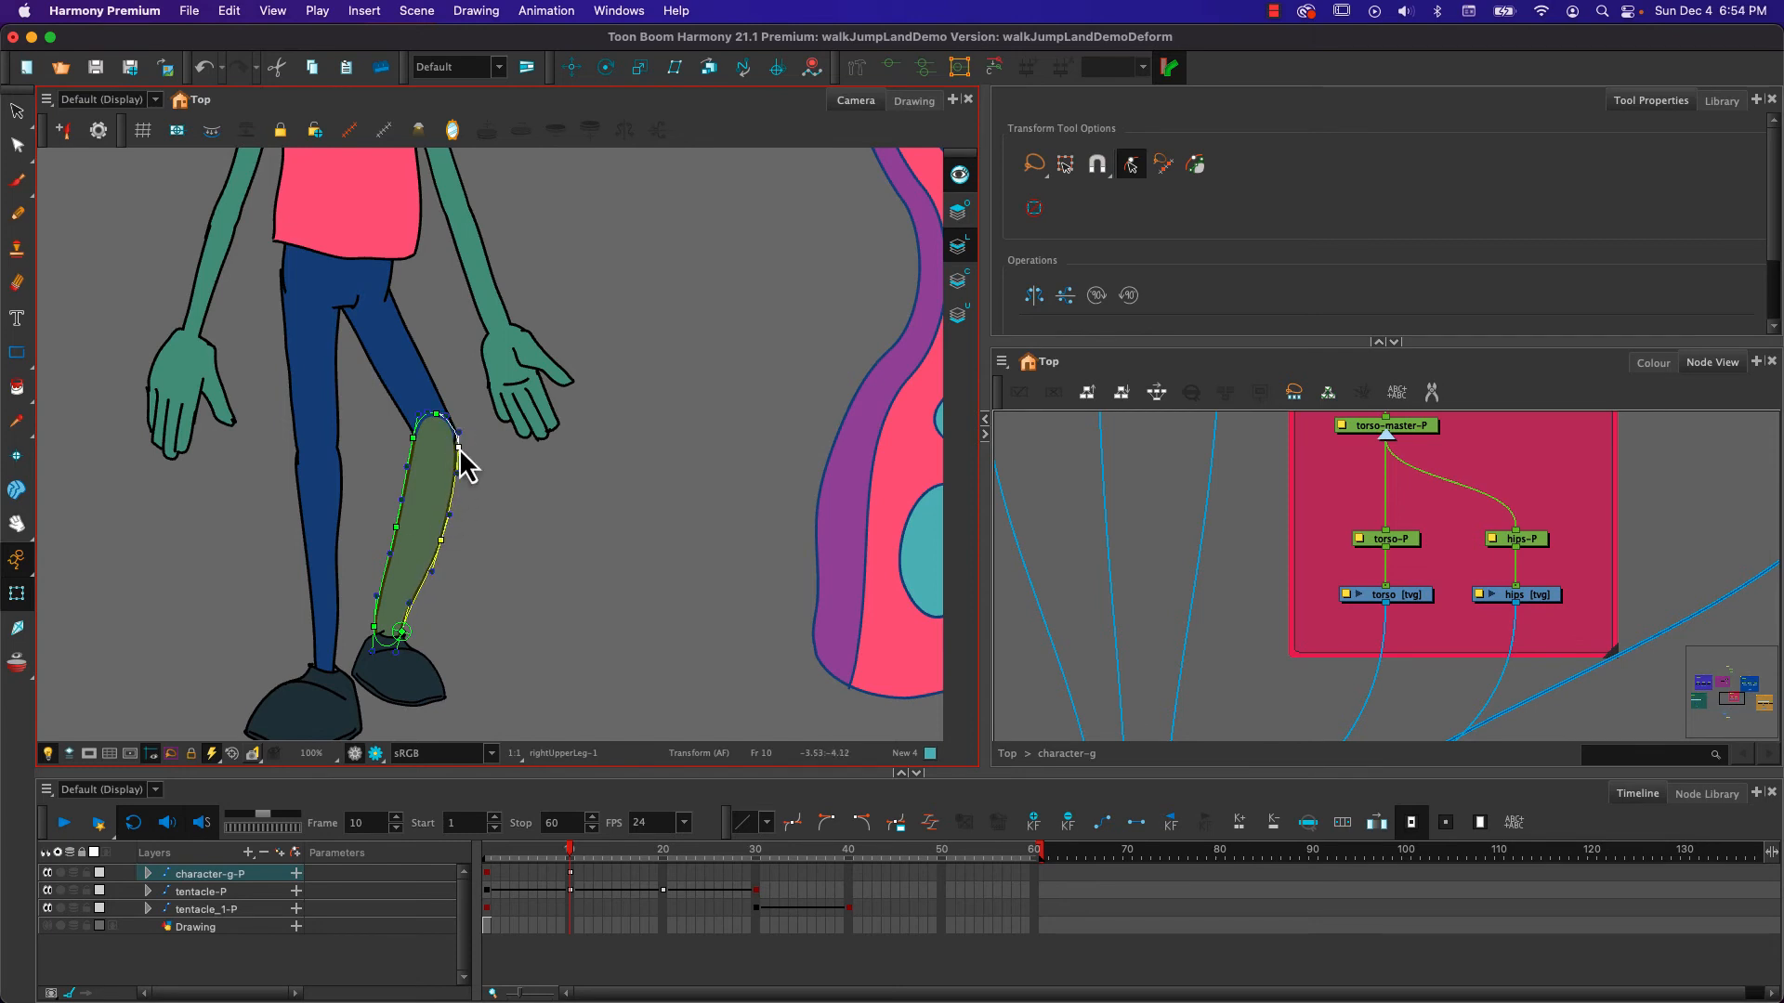
left_click_drag(455, 452, 457, 447)
left_click_drag(398, 532, 409, 525)
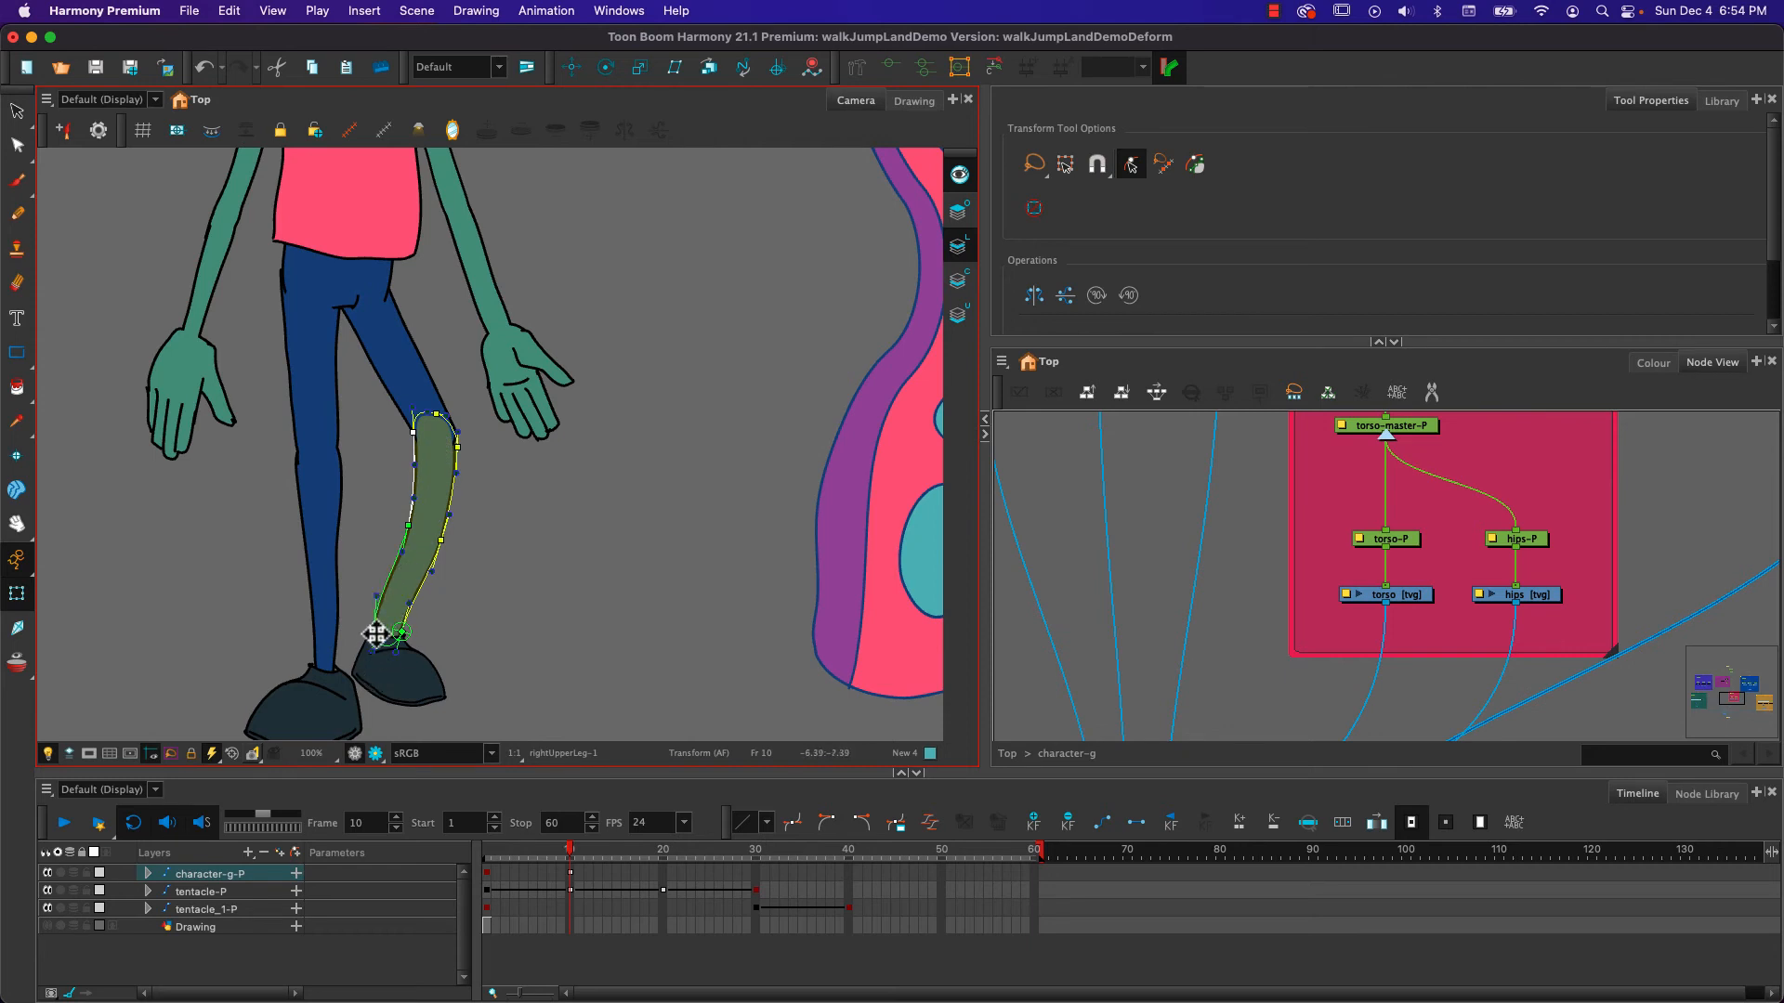
Smooth the lower part of the right shin by adjusting the envelope handles above the ankle, and hide the deformation controls
left_click_drag(377, 595, 390, 585)
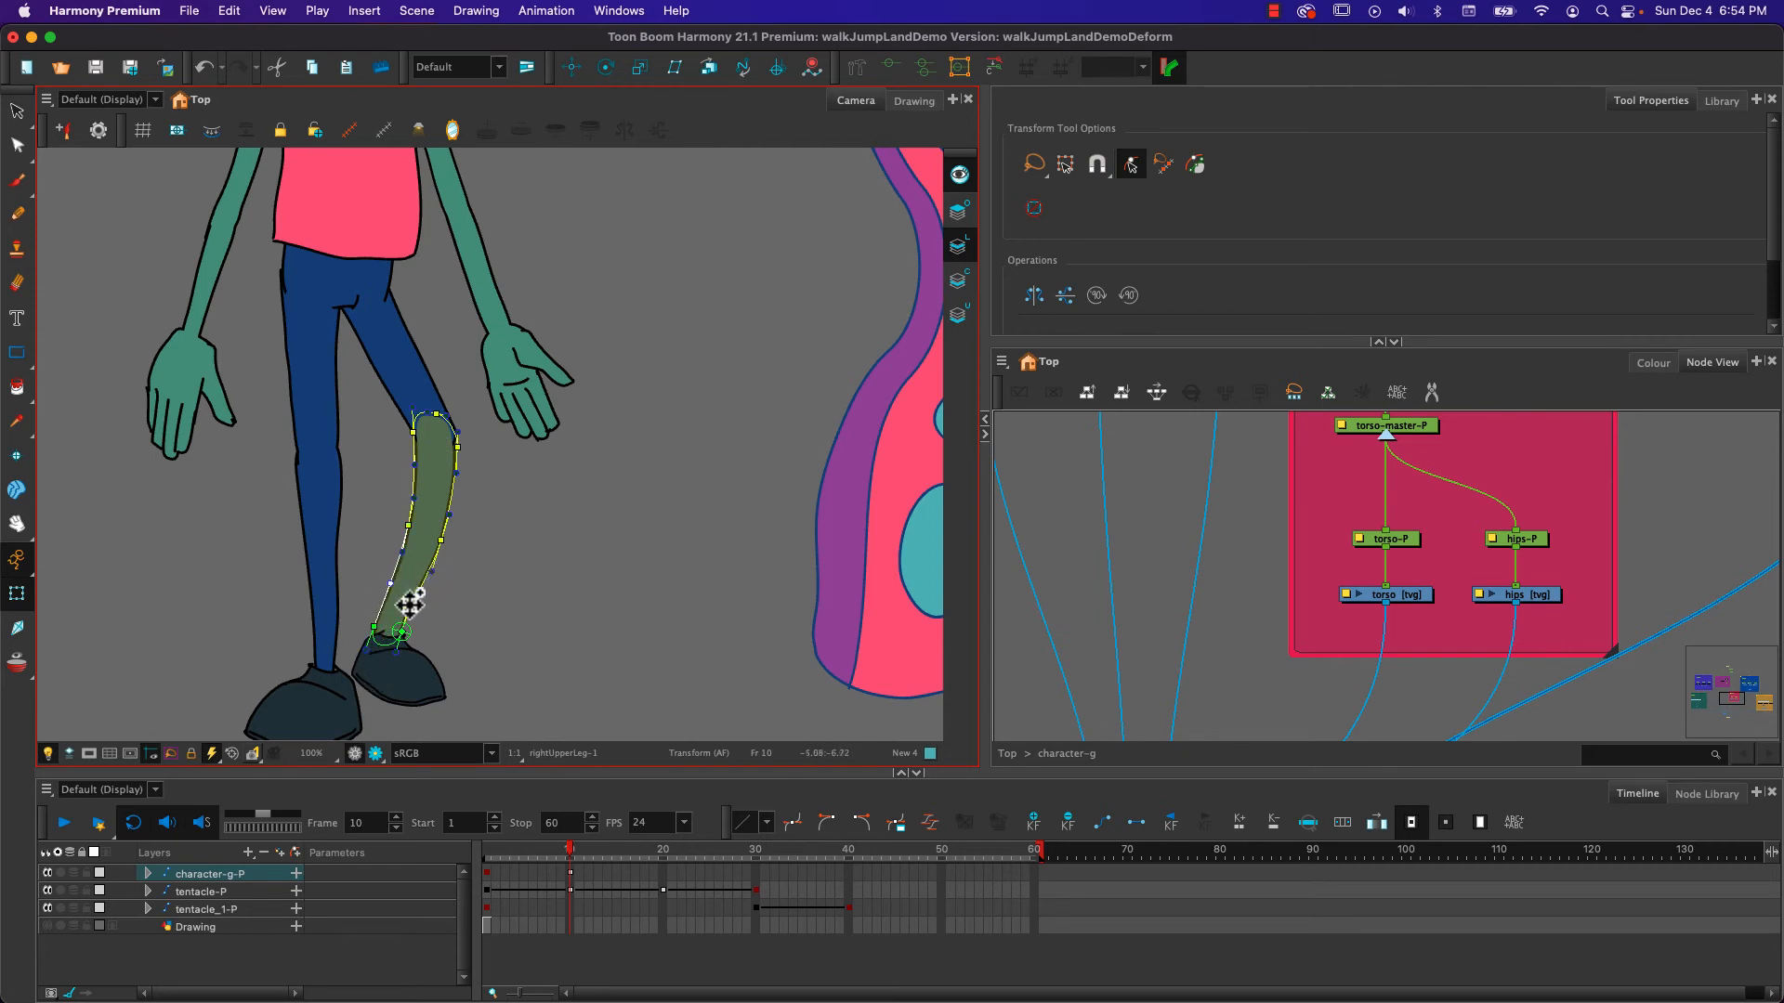
left_click(423, 601)
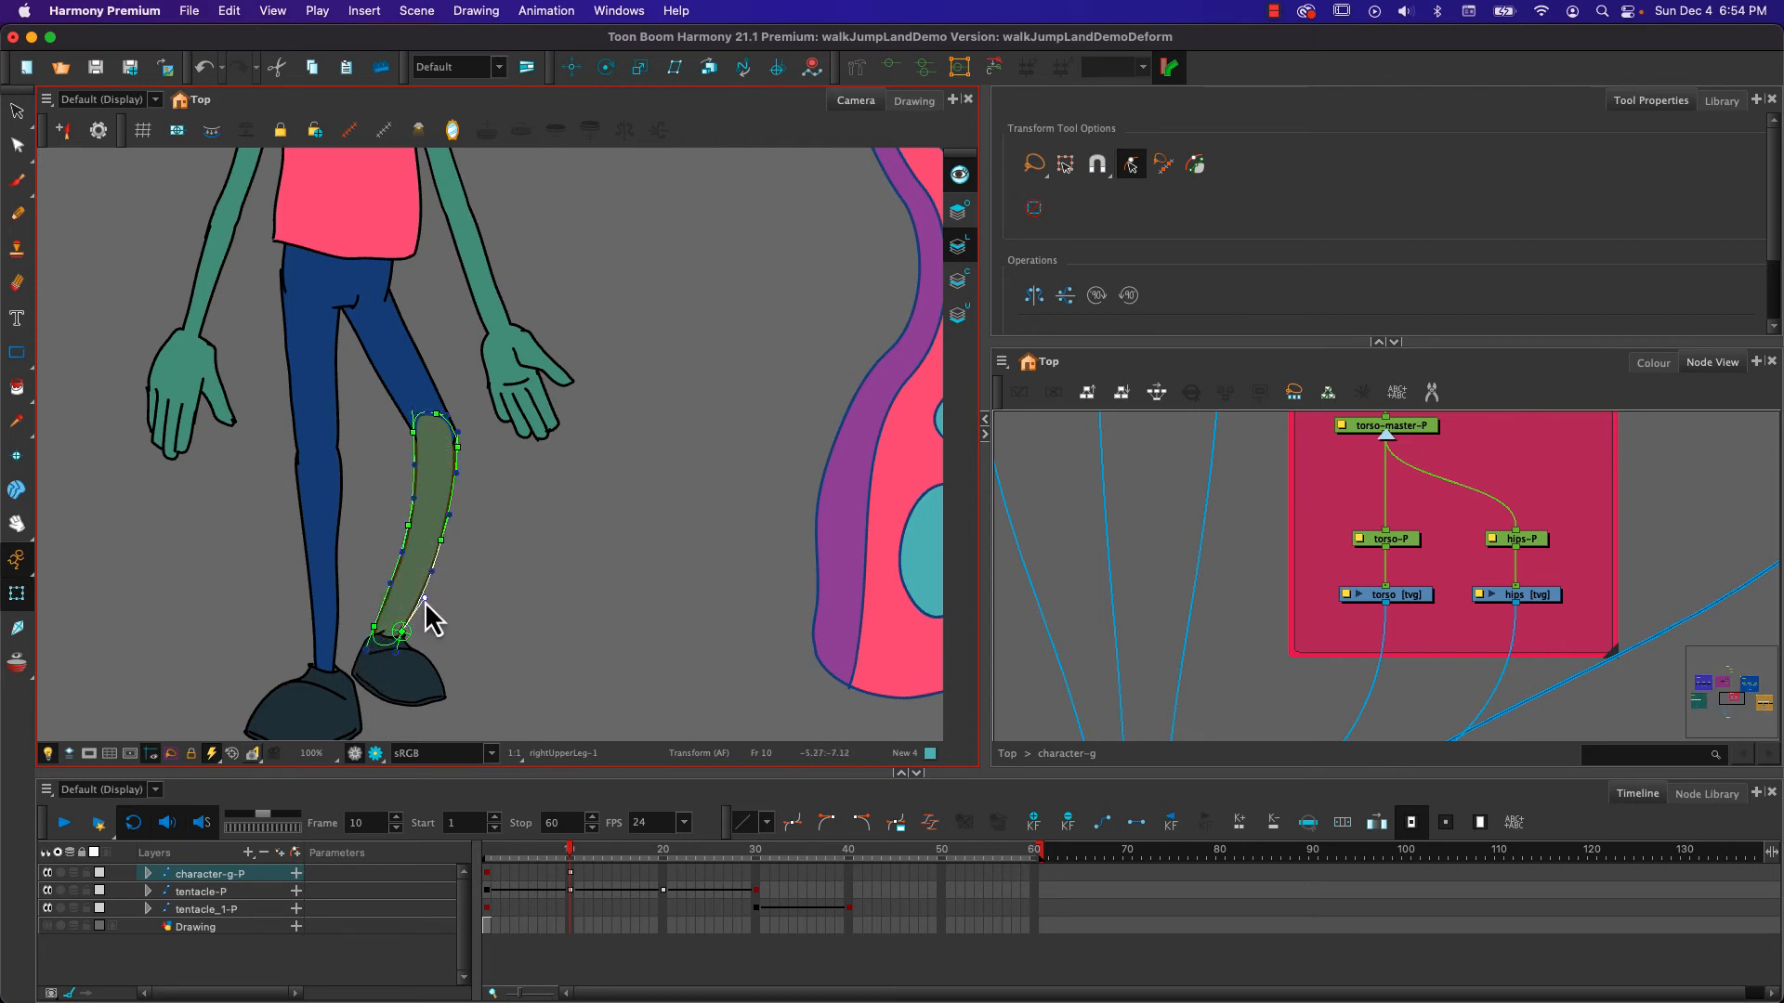
left_click(394, 591)
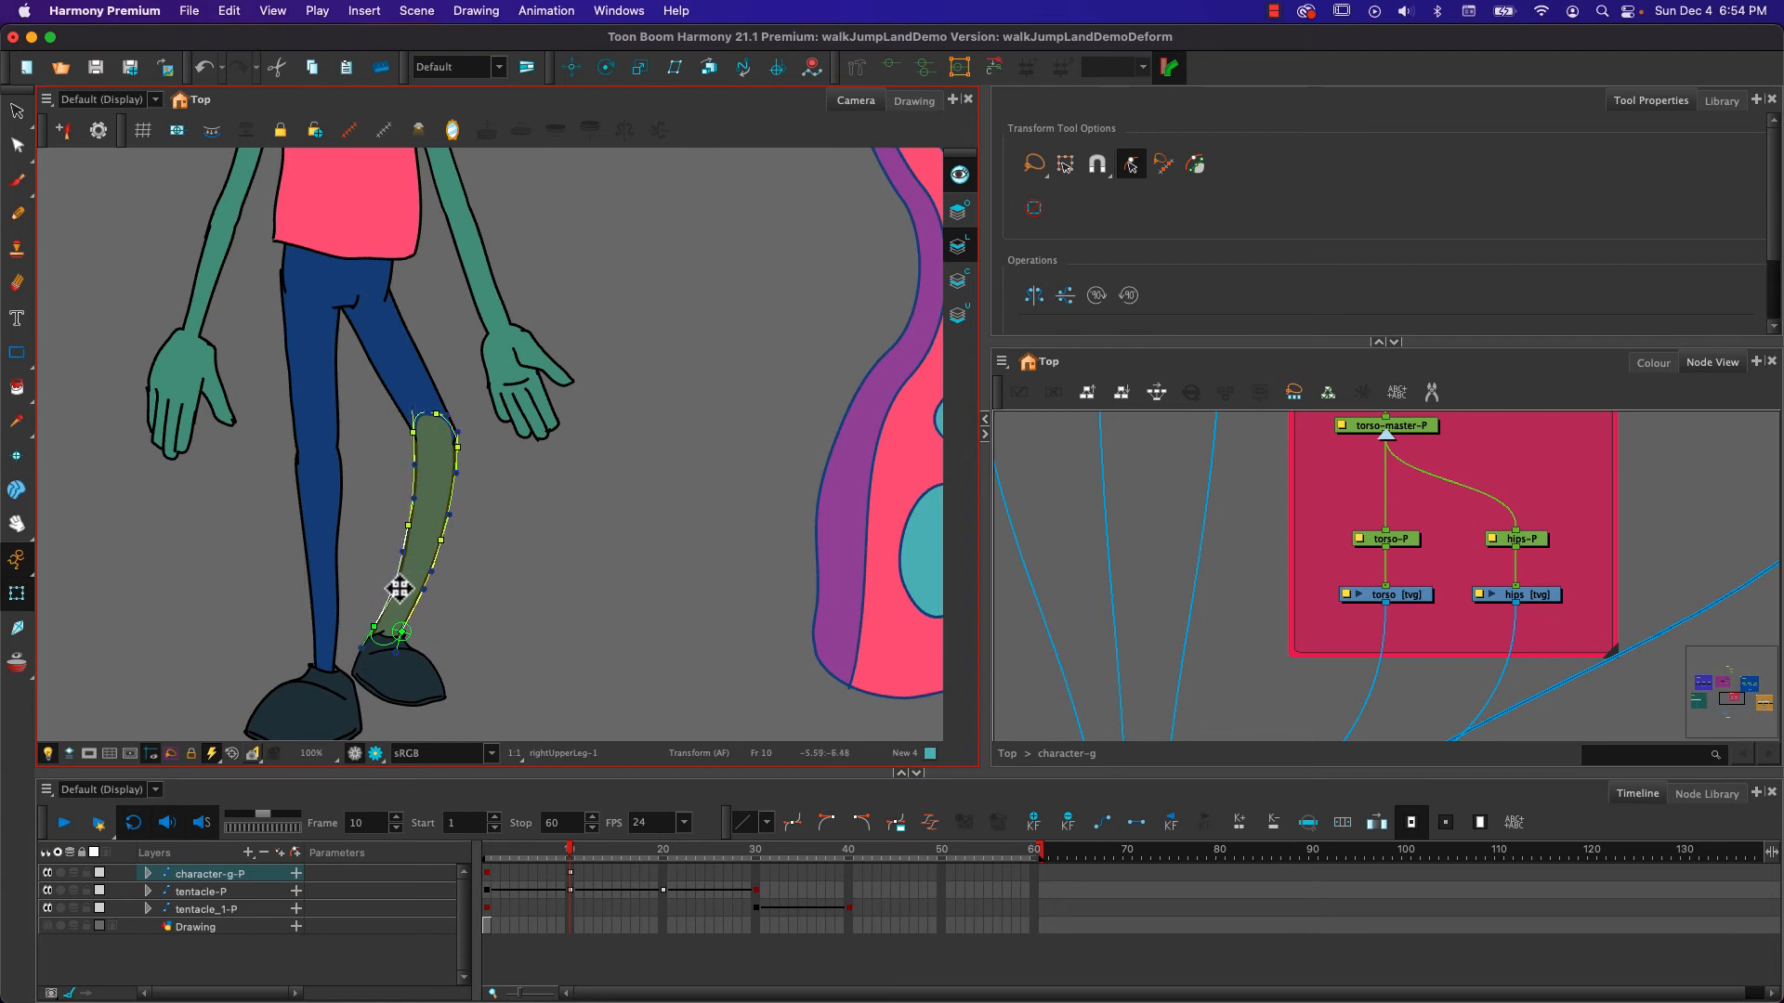
left_click(376, 452)
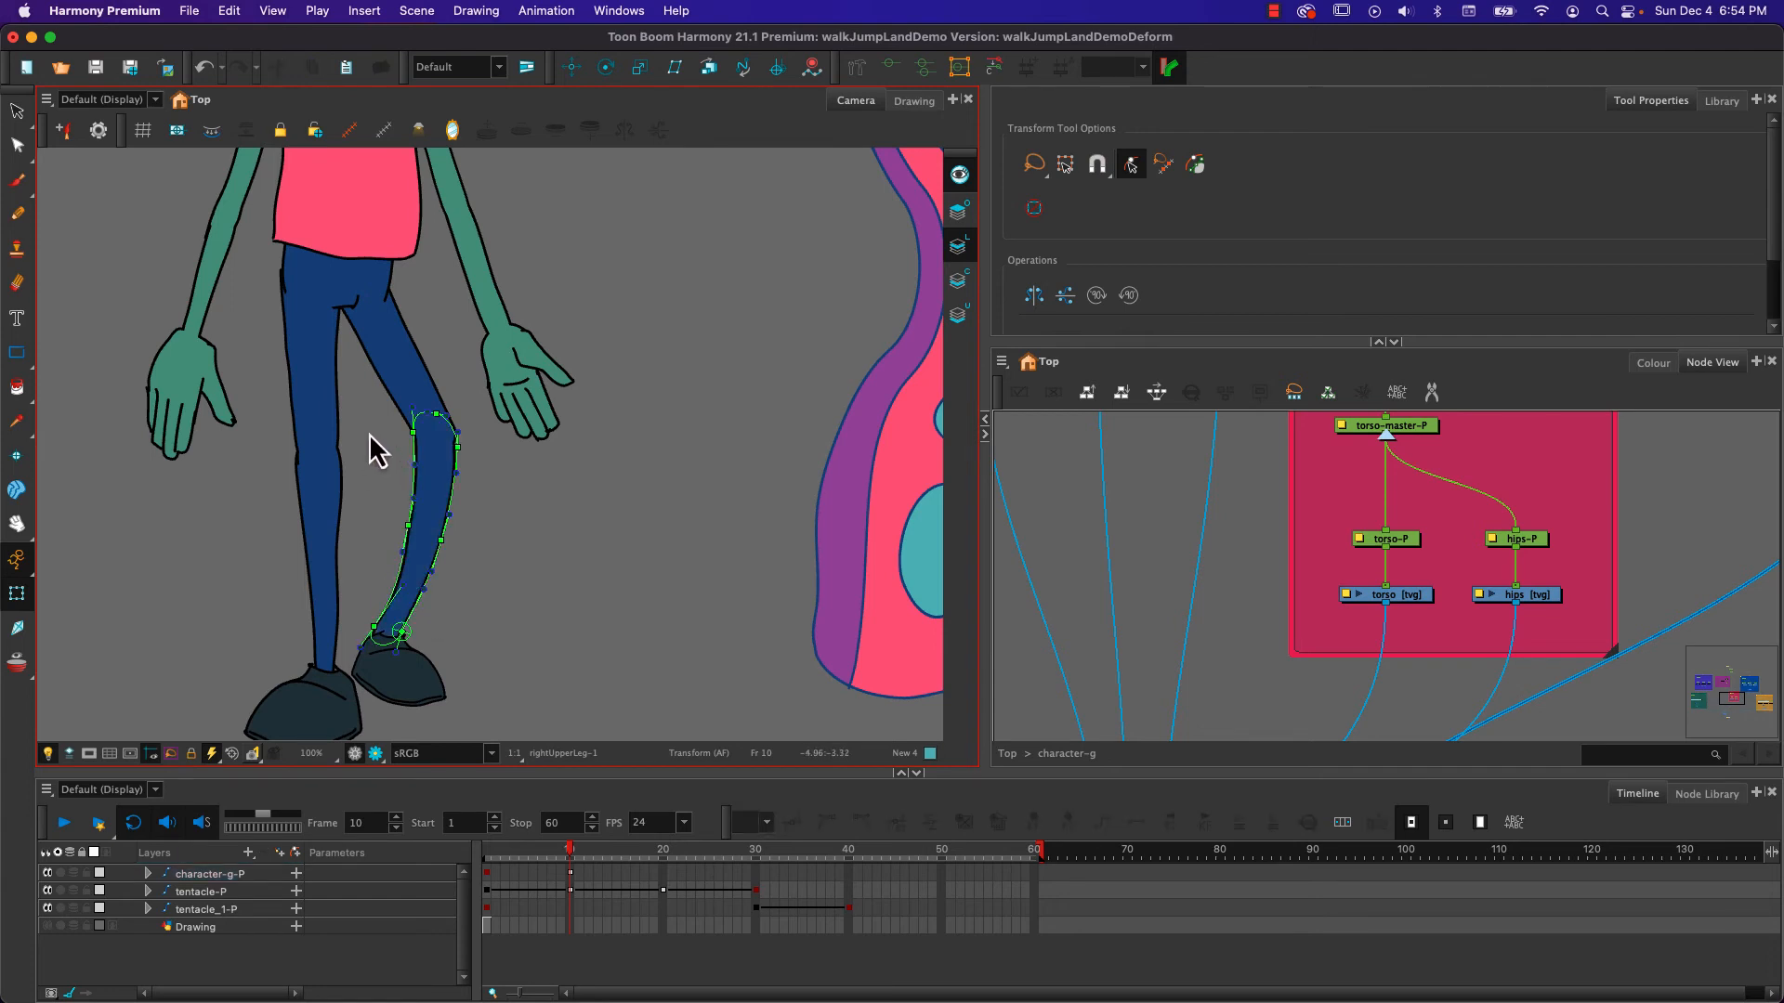
left_click(385, 132)
Show the right thigh's envelope controls, curve both sides of the thigh forward so it flows into the shin, and hide the controls
left_click(427, 411)
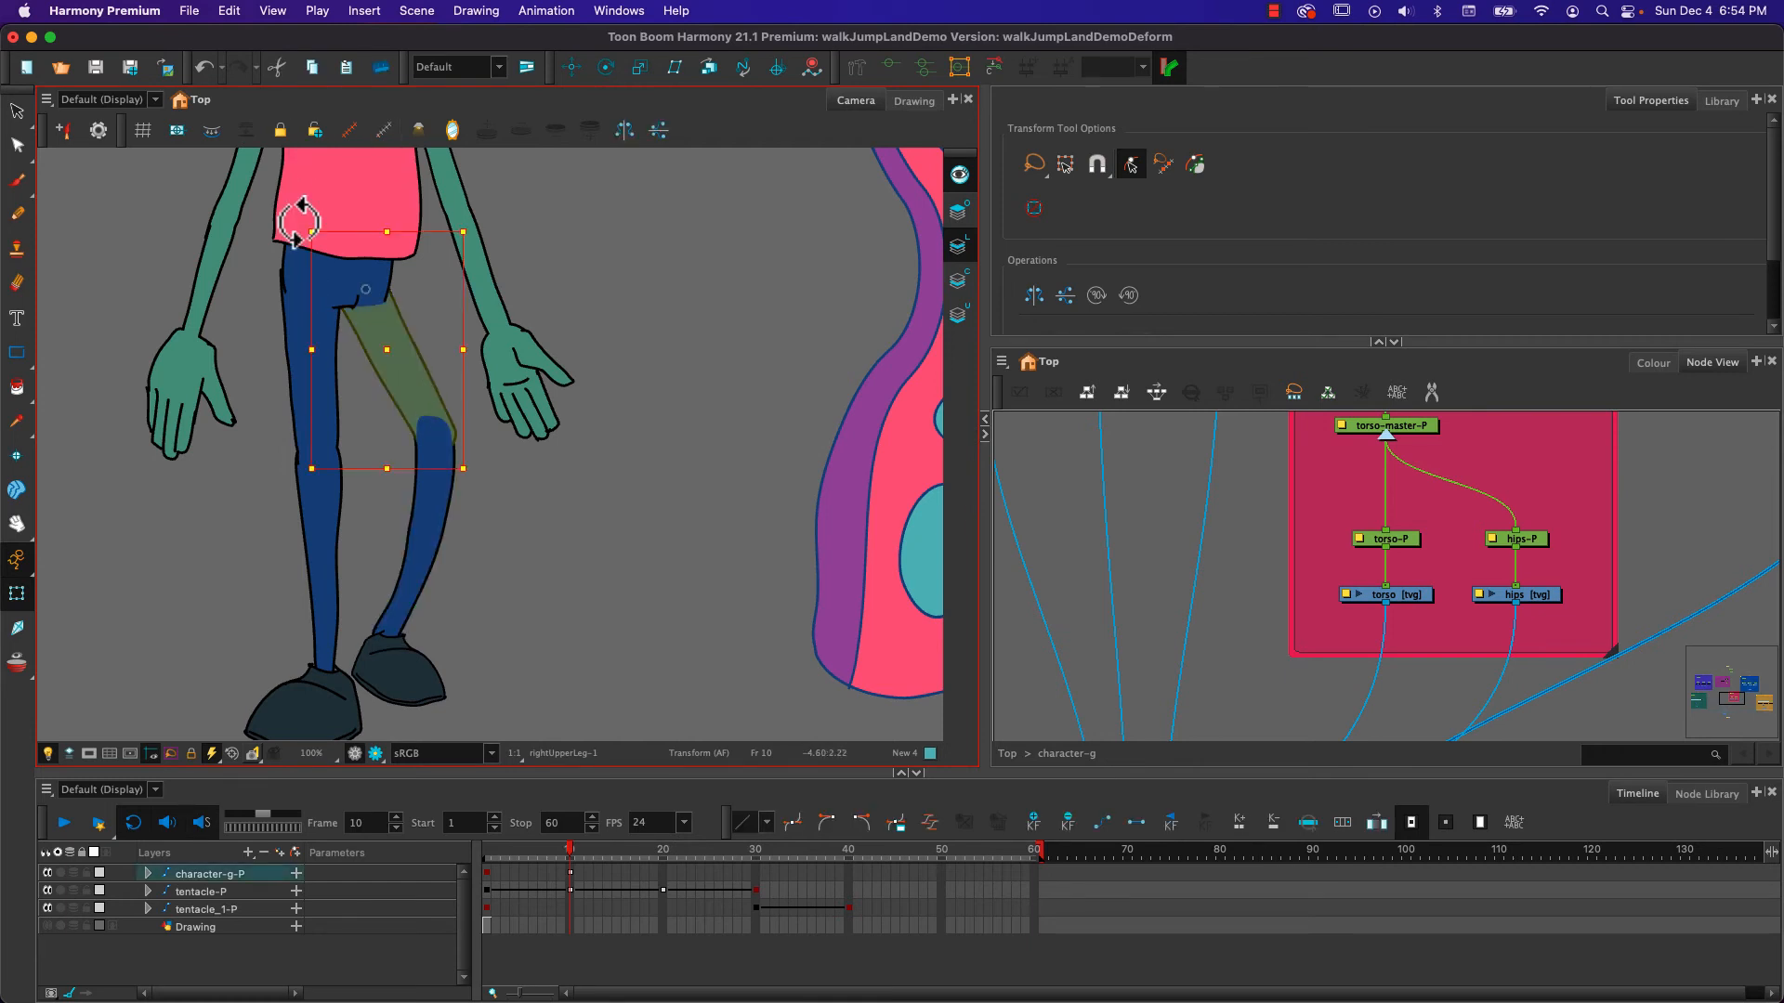
left_click(884, 66)
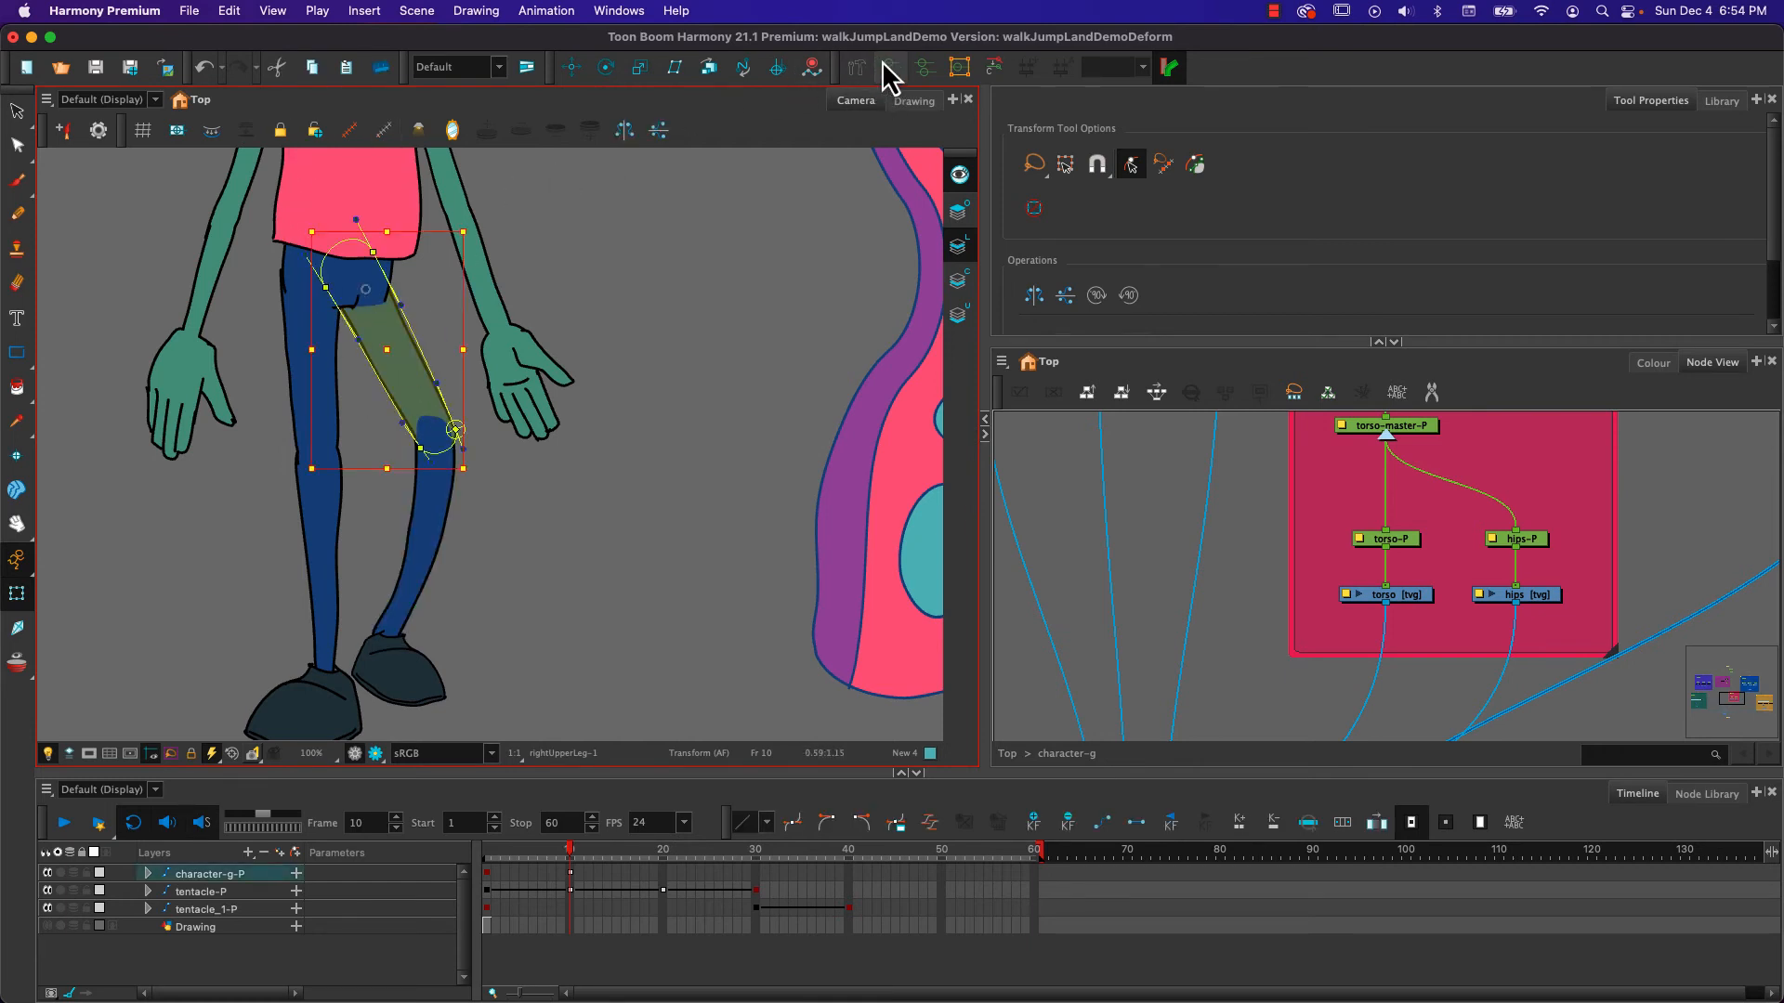
left_click(444, 386)
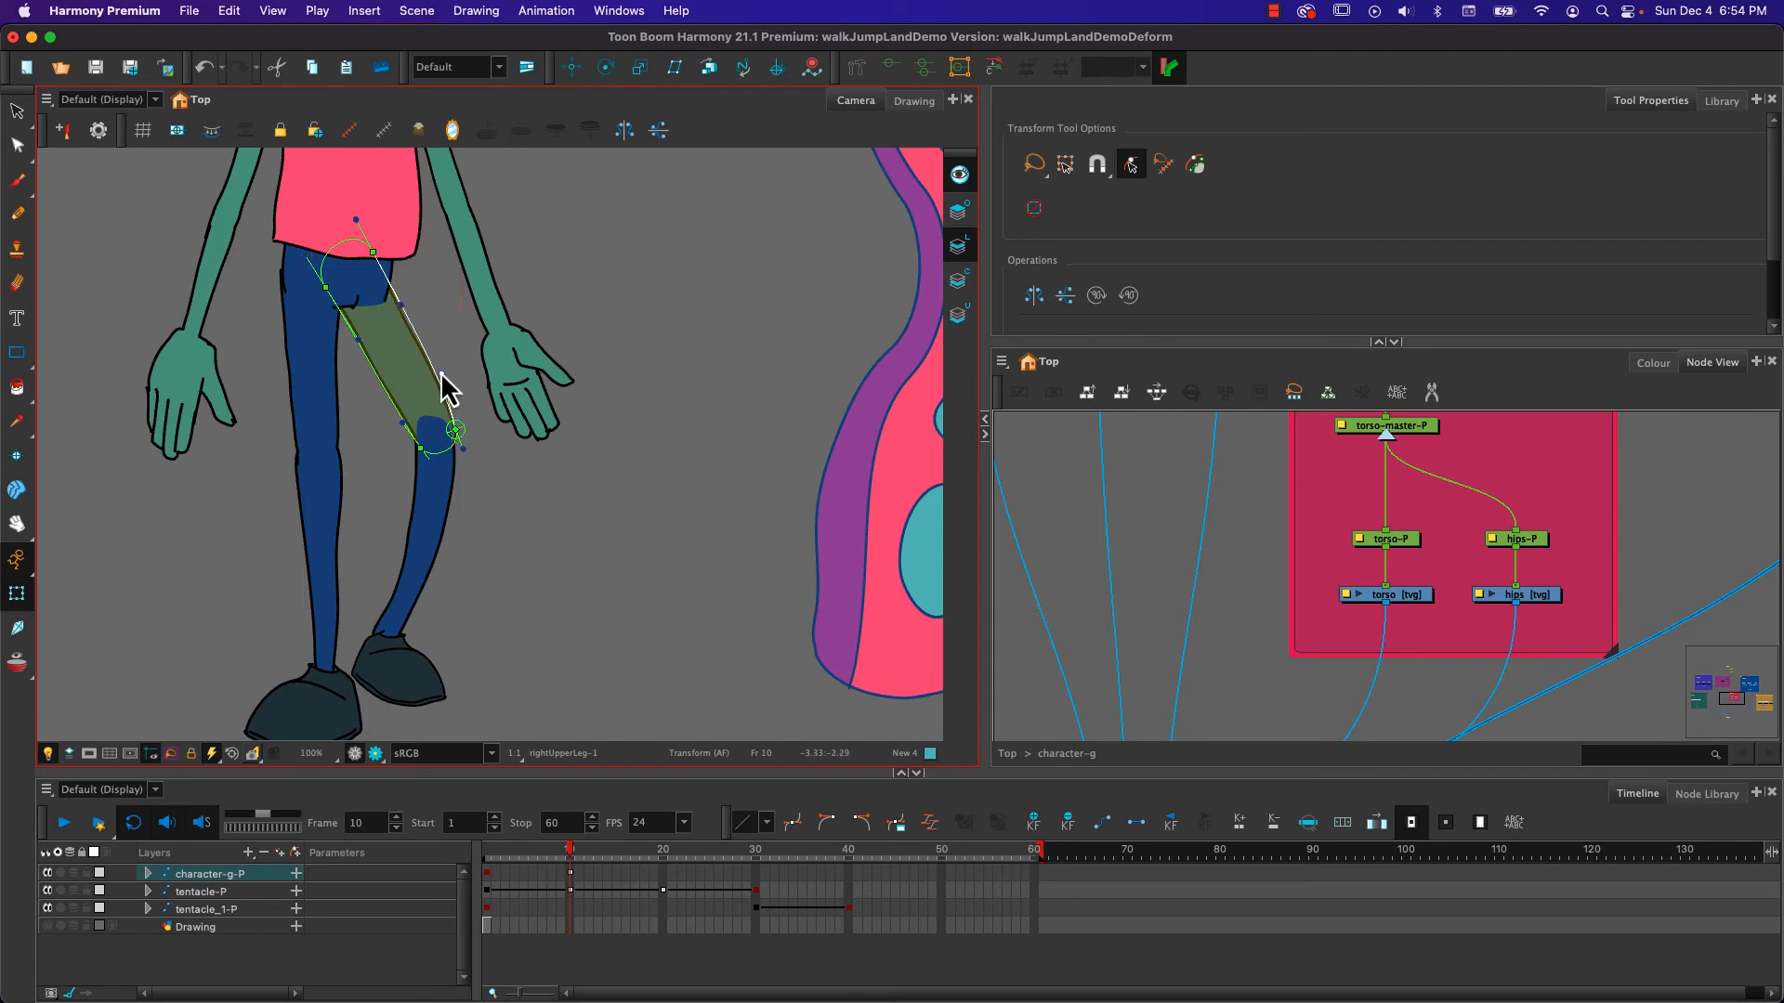
left_click_drag(444, 386, 392, 329)
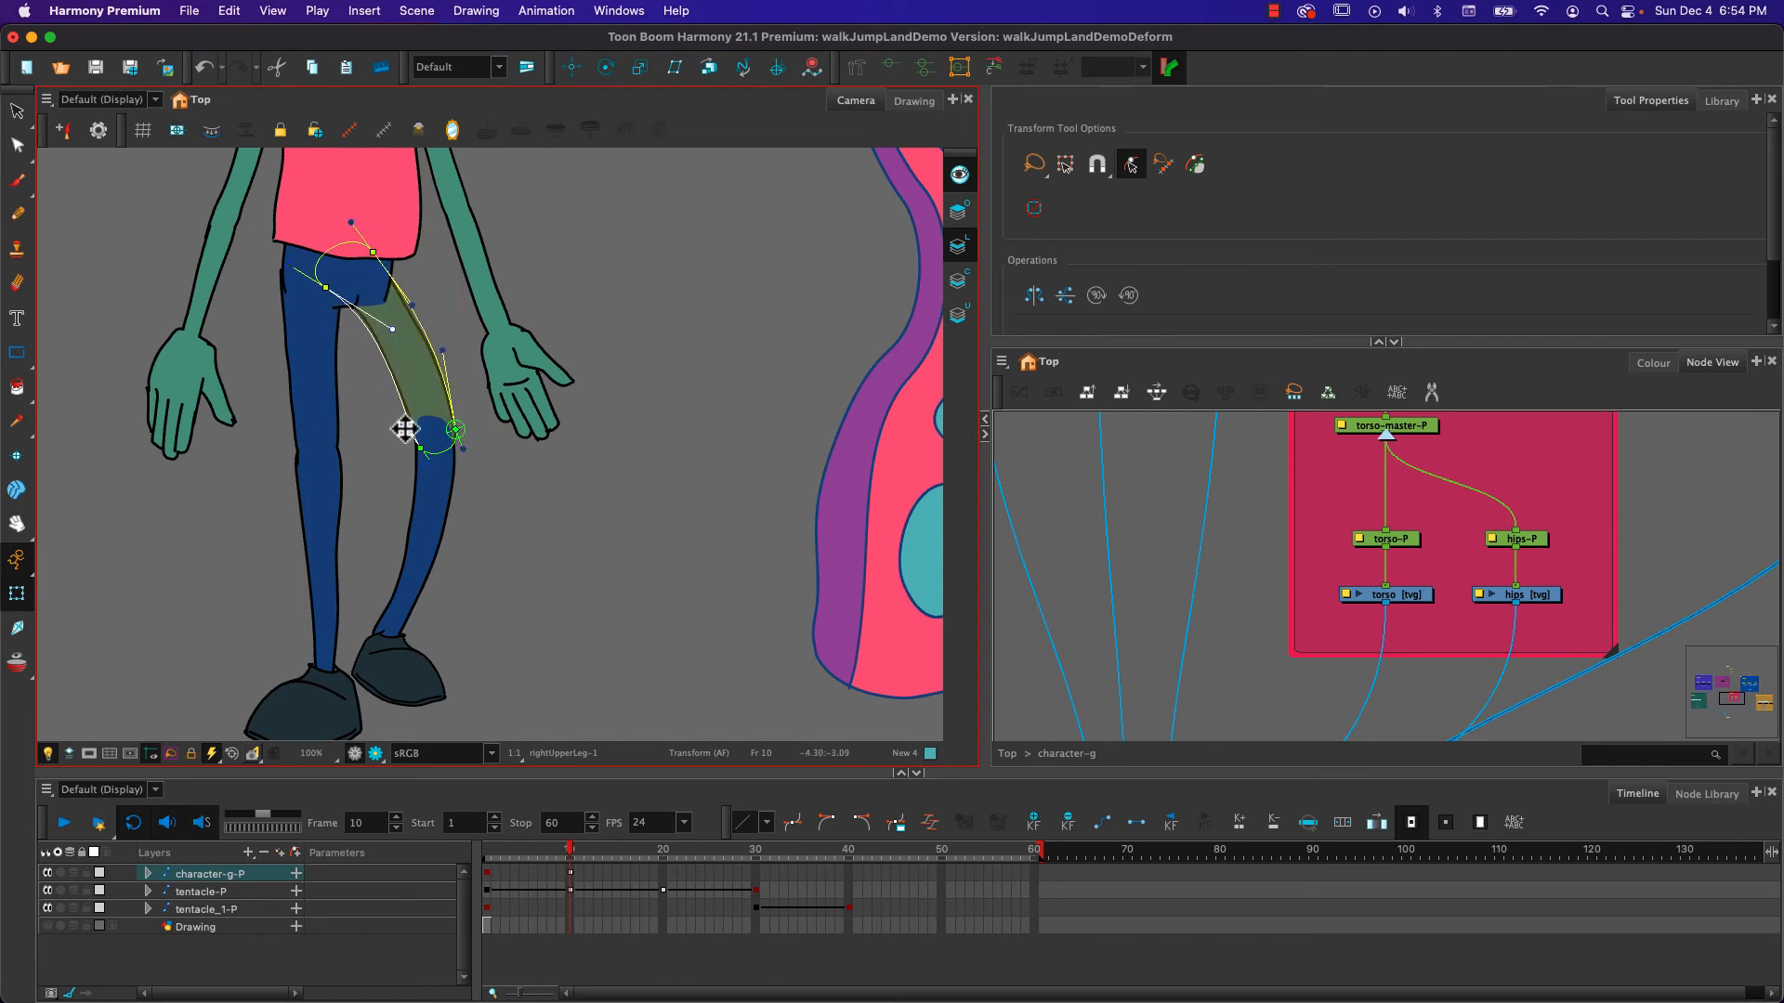
left_click_drag(404, 429, 402, 376)
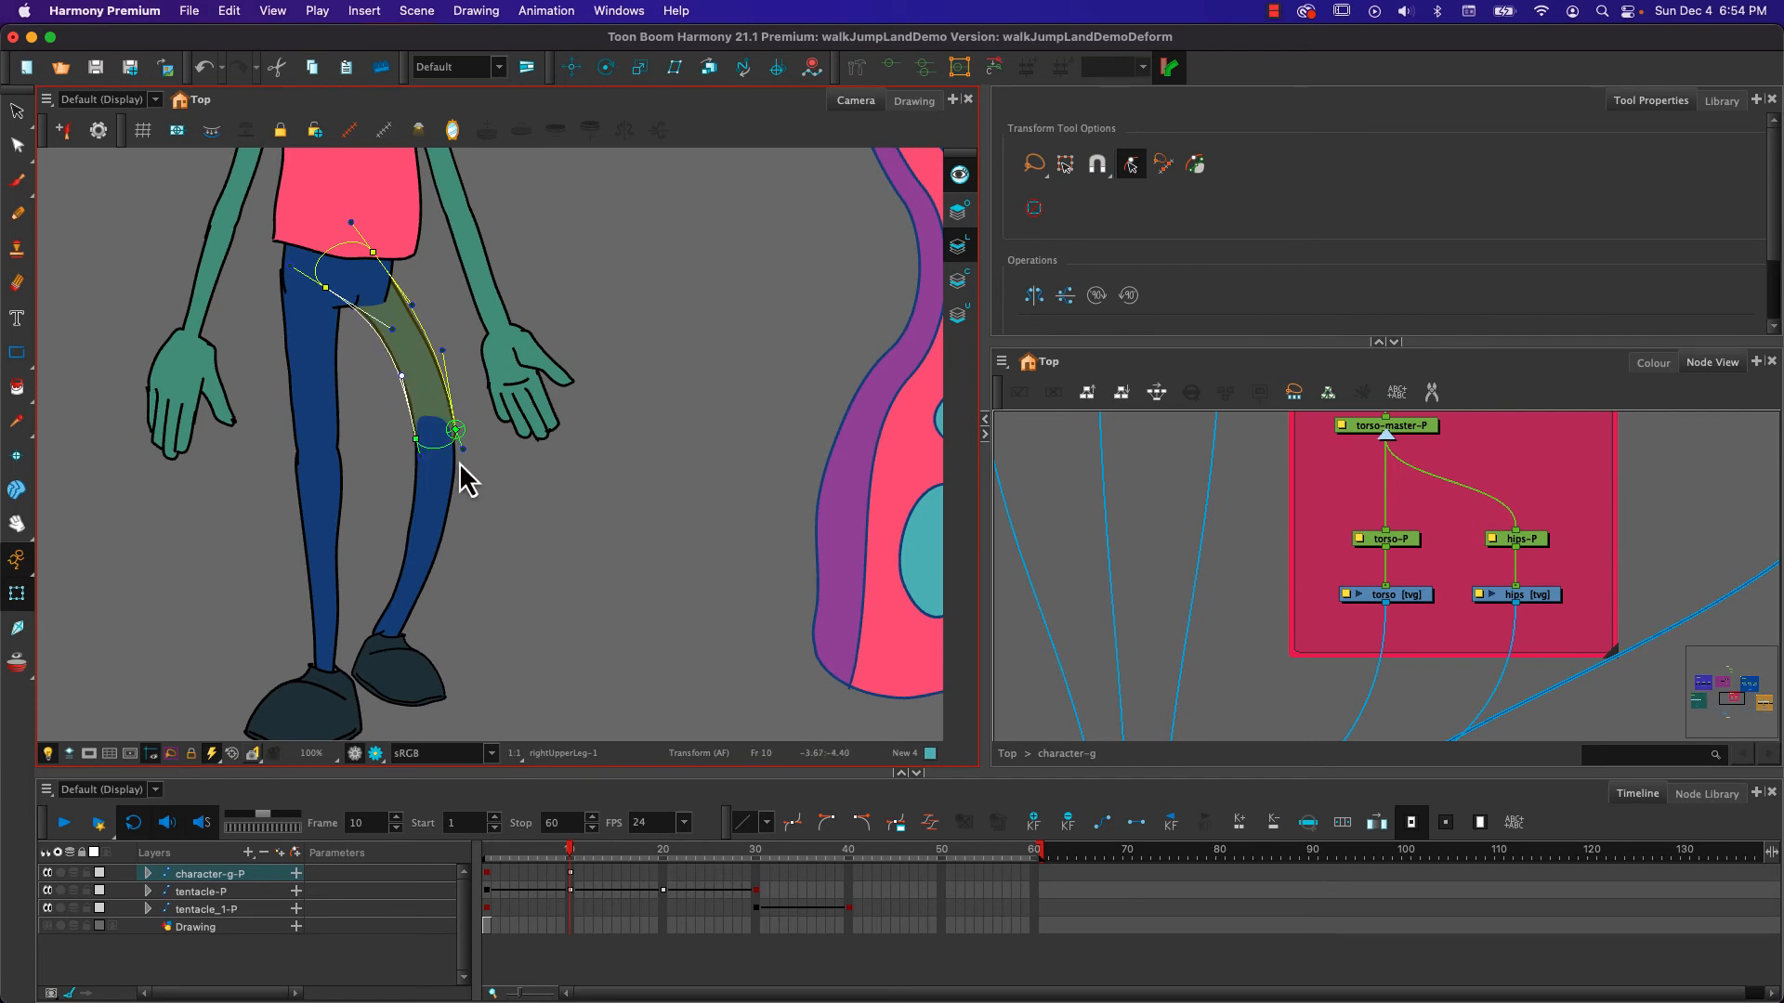
left_click_drag(463, 449, 461, 457)
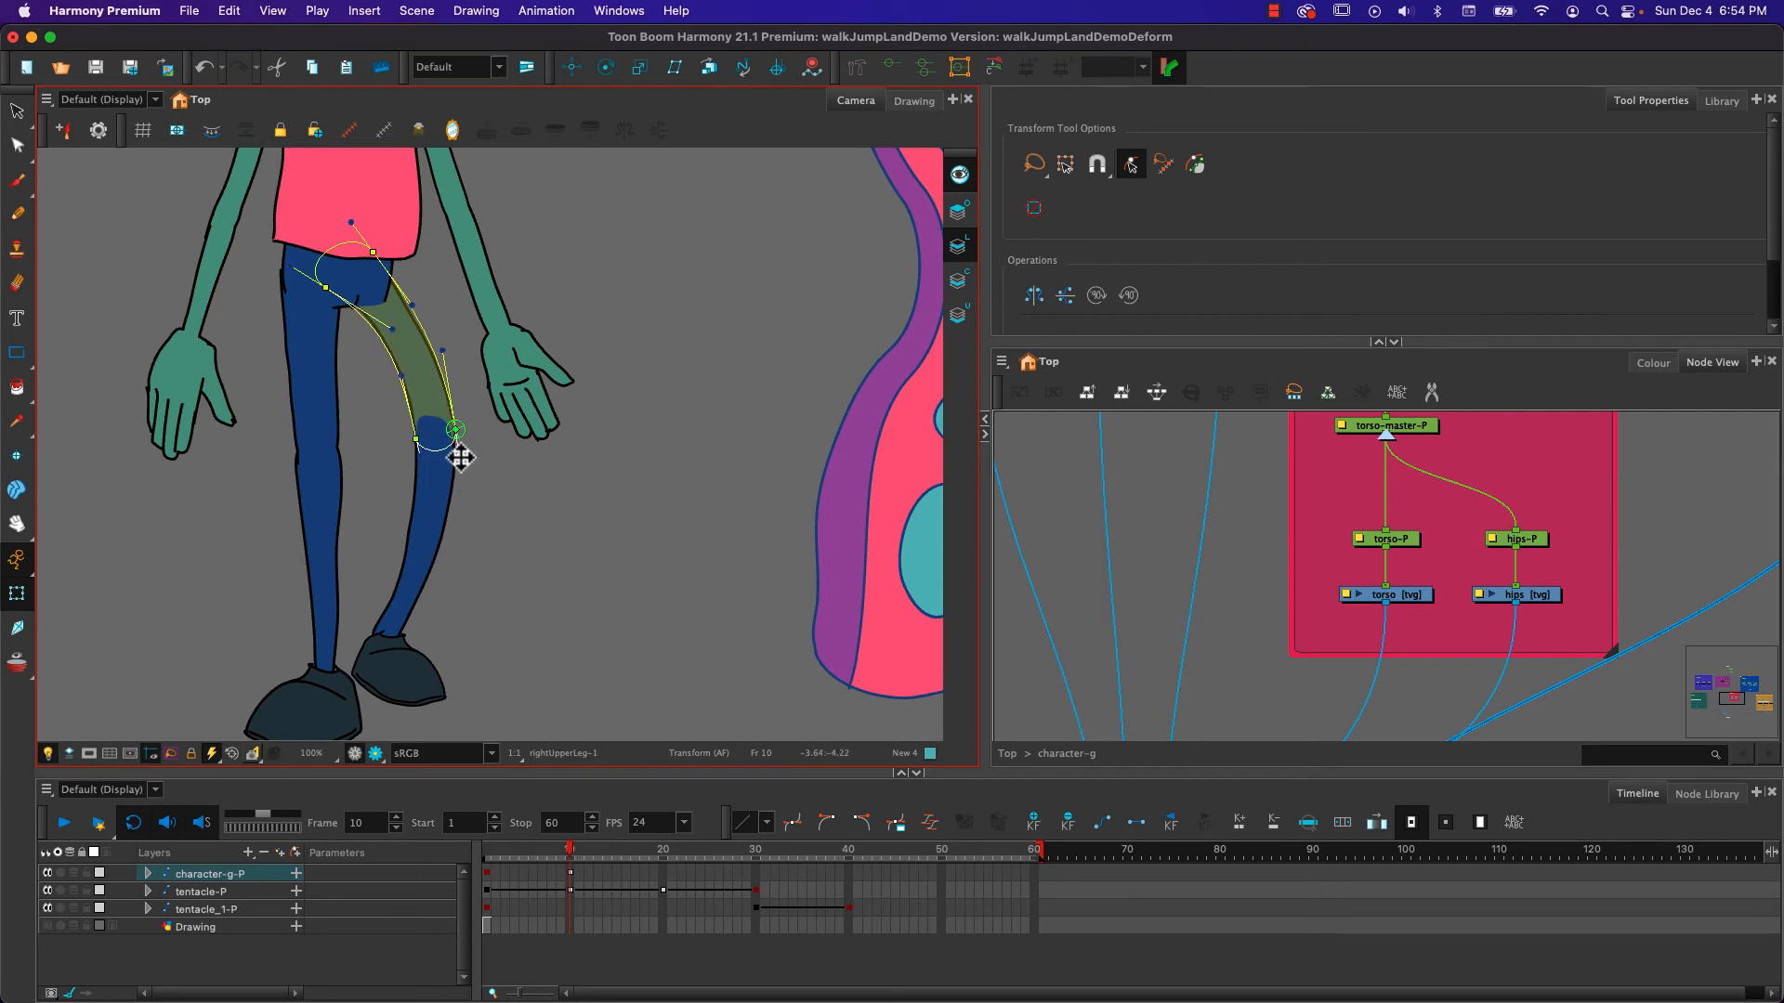
left_click(478, 505)
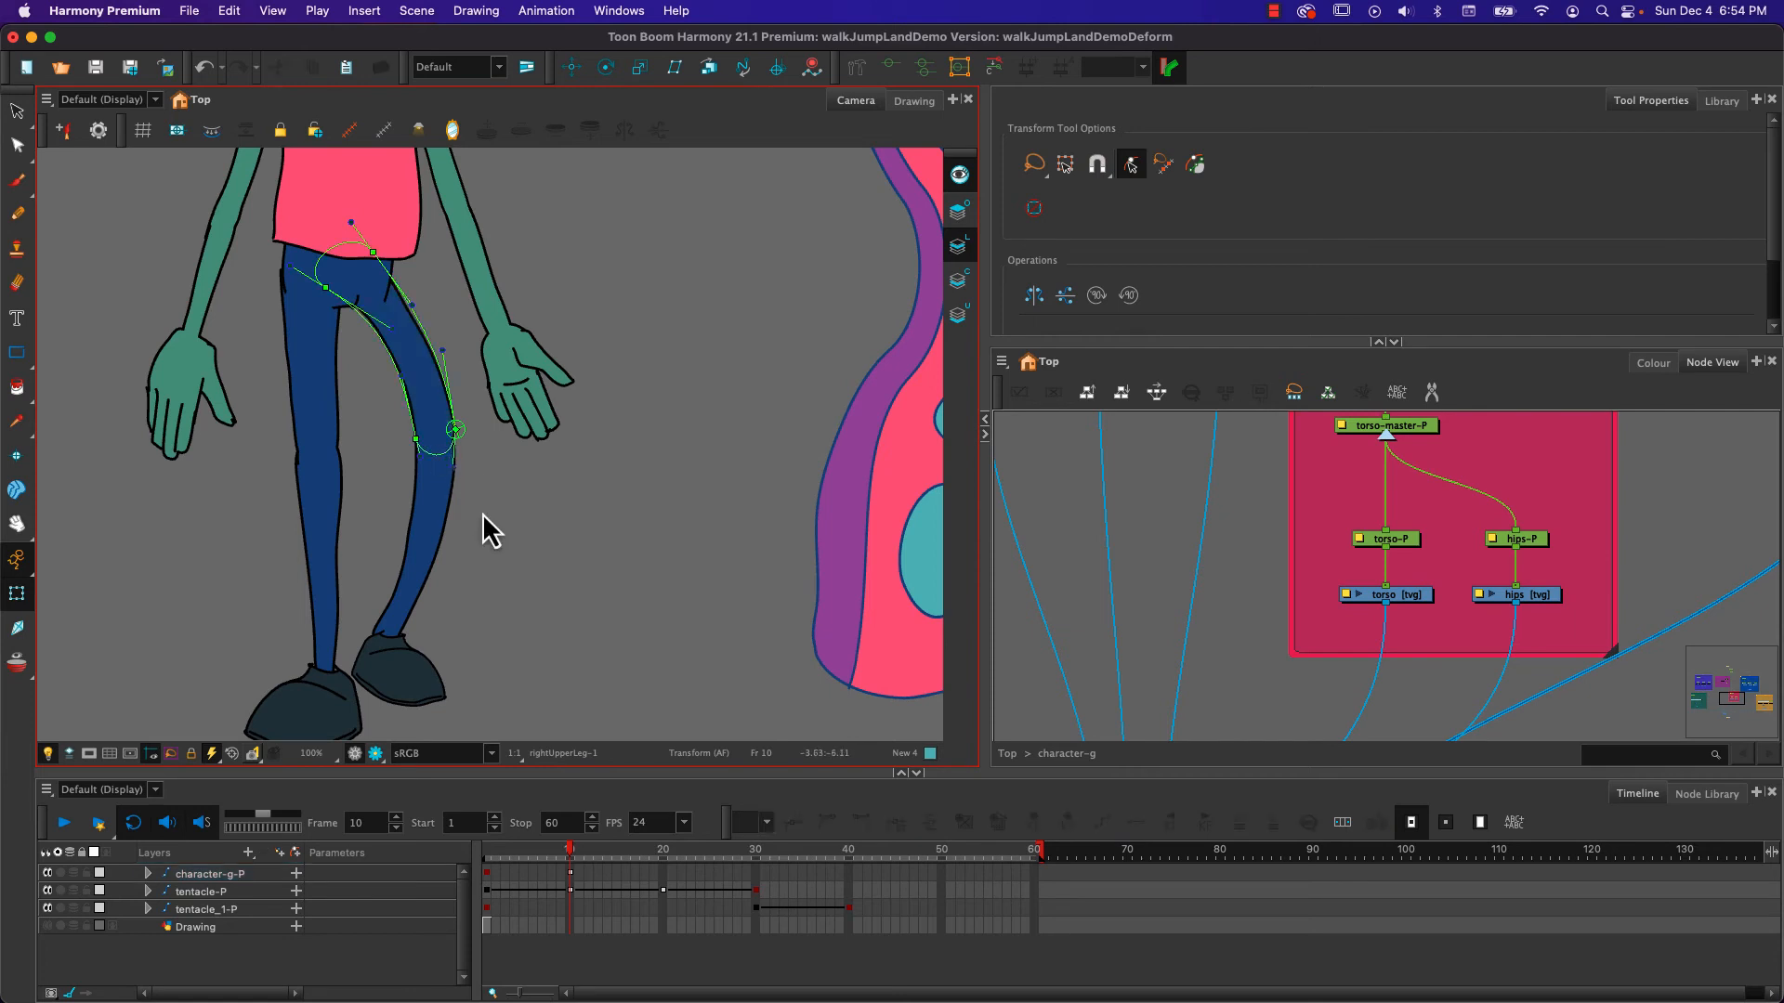
left_click(385, 130)
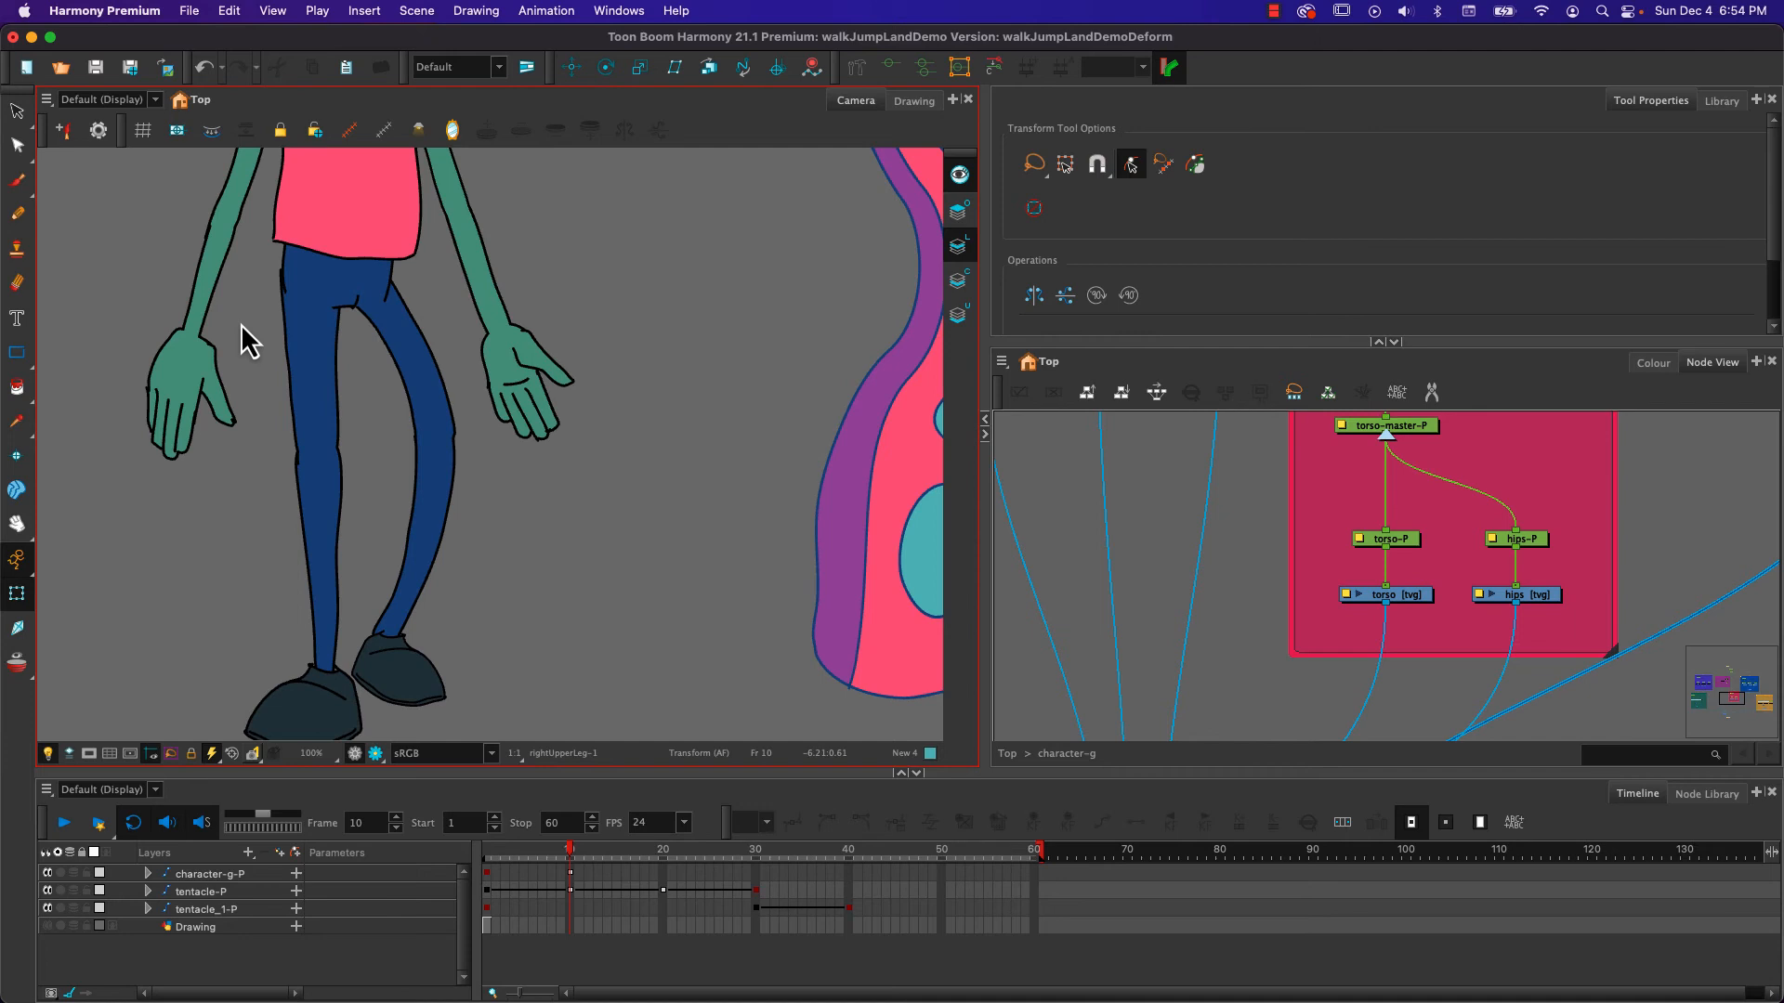
Make the character-g-P keyframe at frame 1 a motion keyframe, preview the interpolation to frame 10, and return to frame 10
left_click(488, 876)
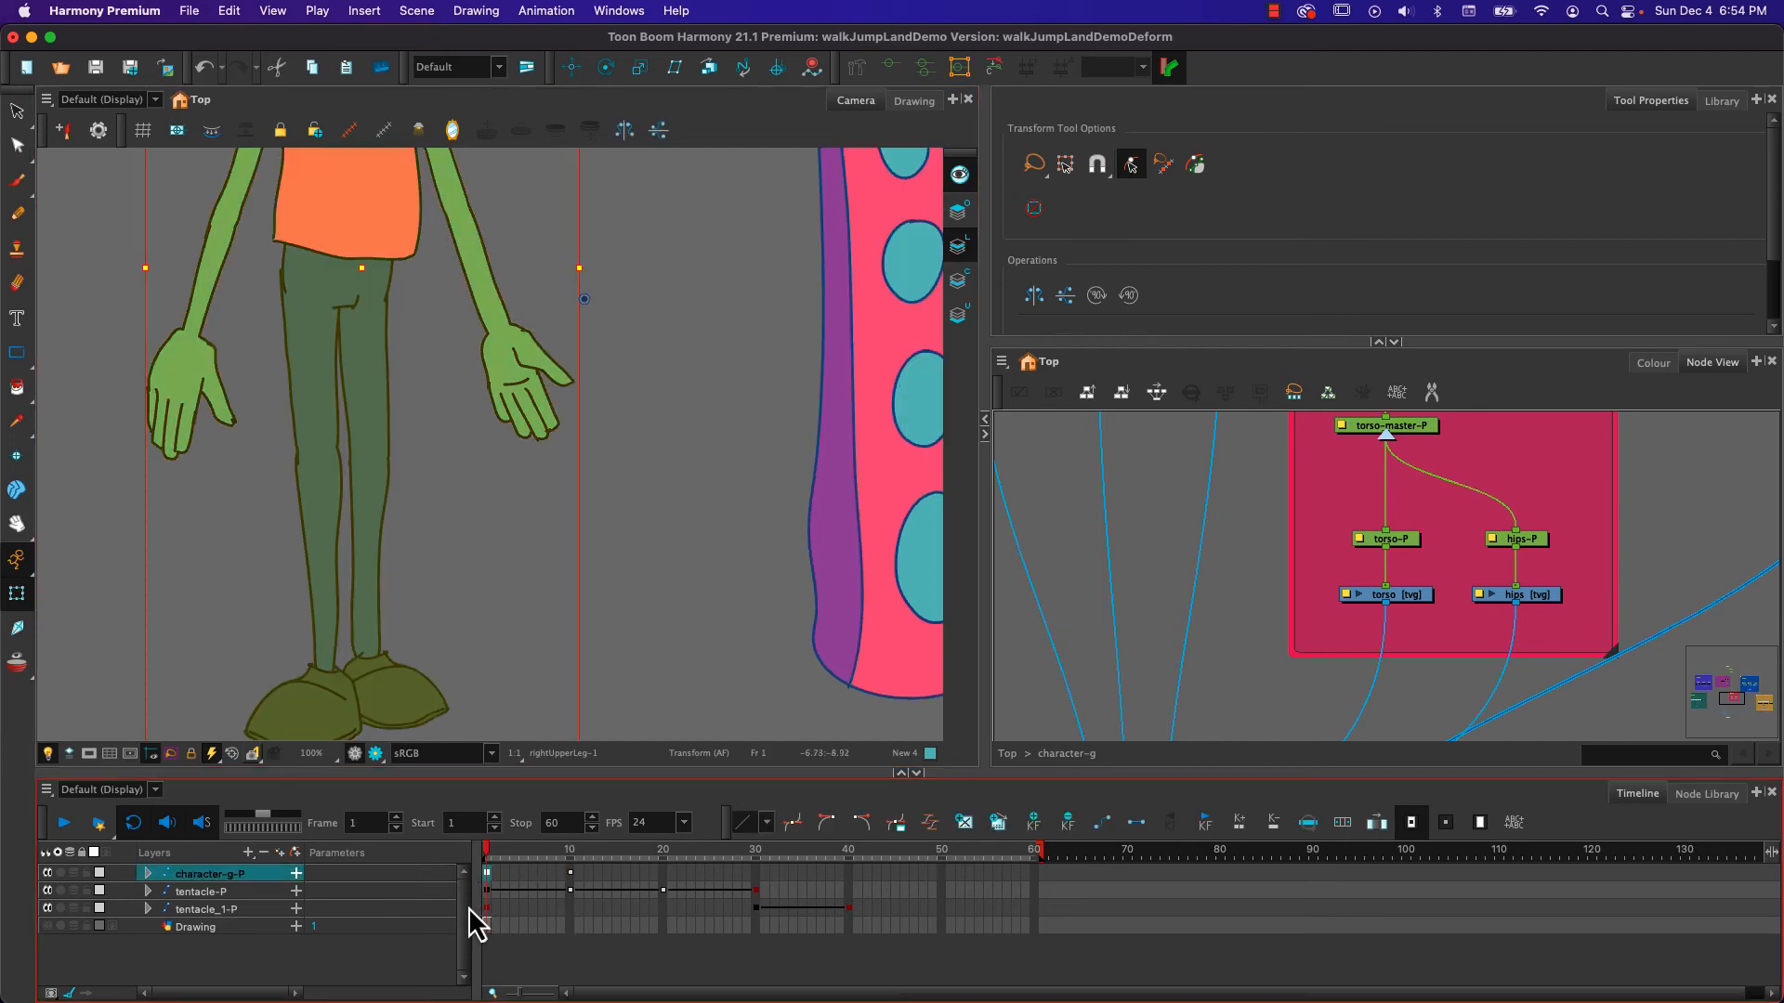
left_click(571, 877)
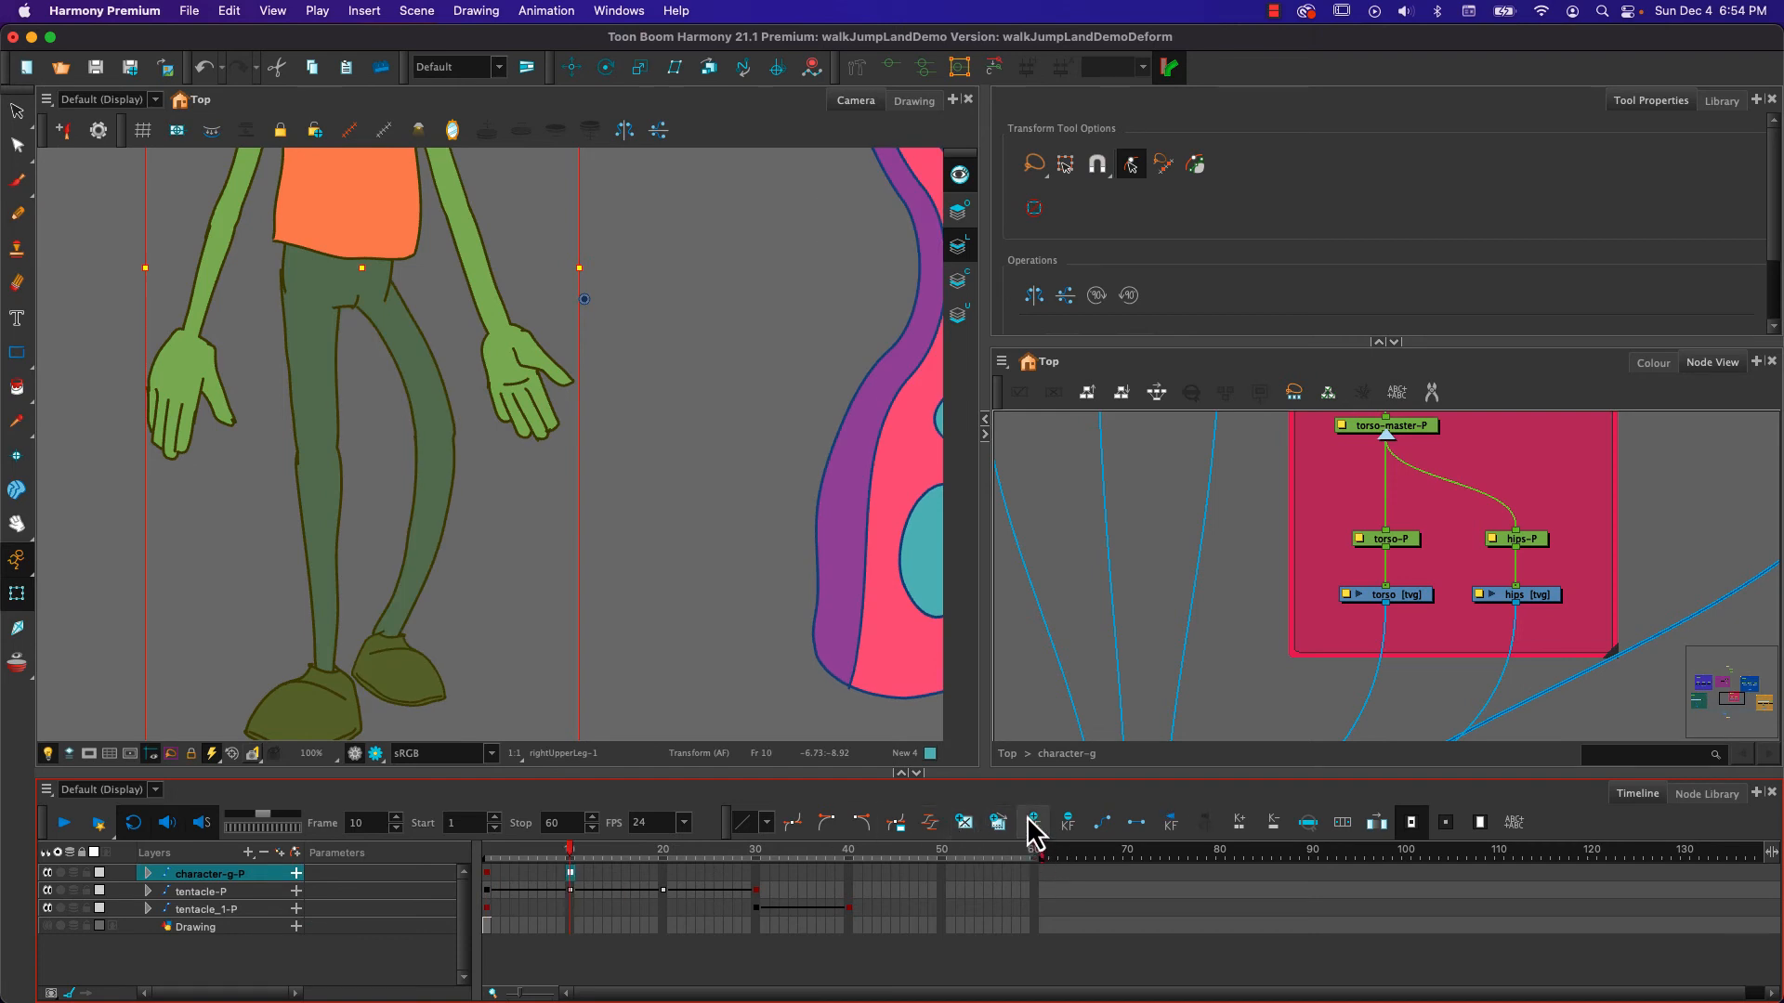
left_click(487, 875)
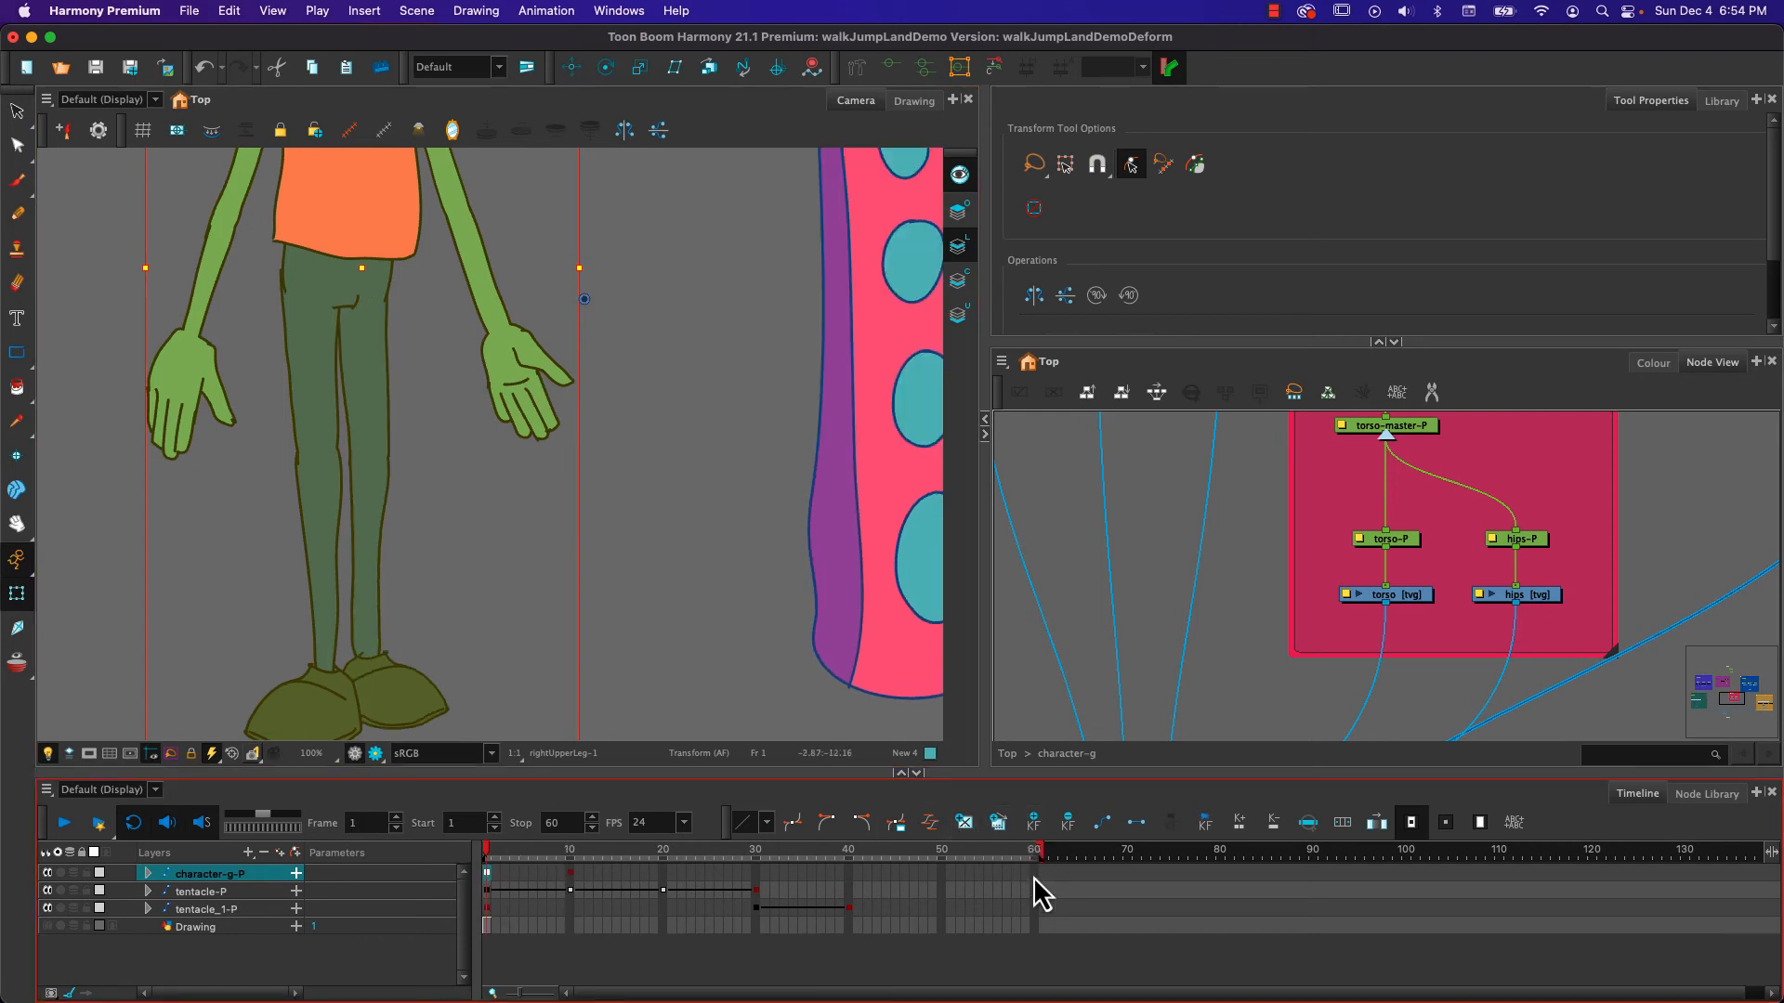
left_click(1100, 825)
left_click_drag(486, 852, 583, 861)
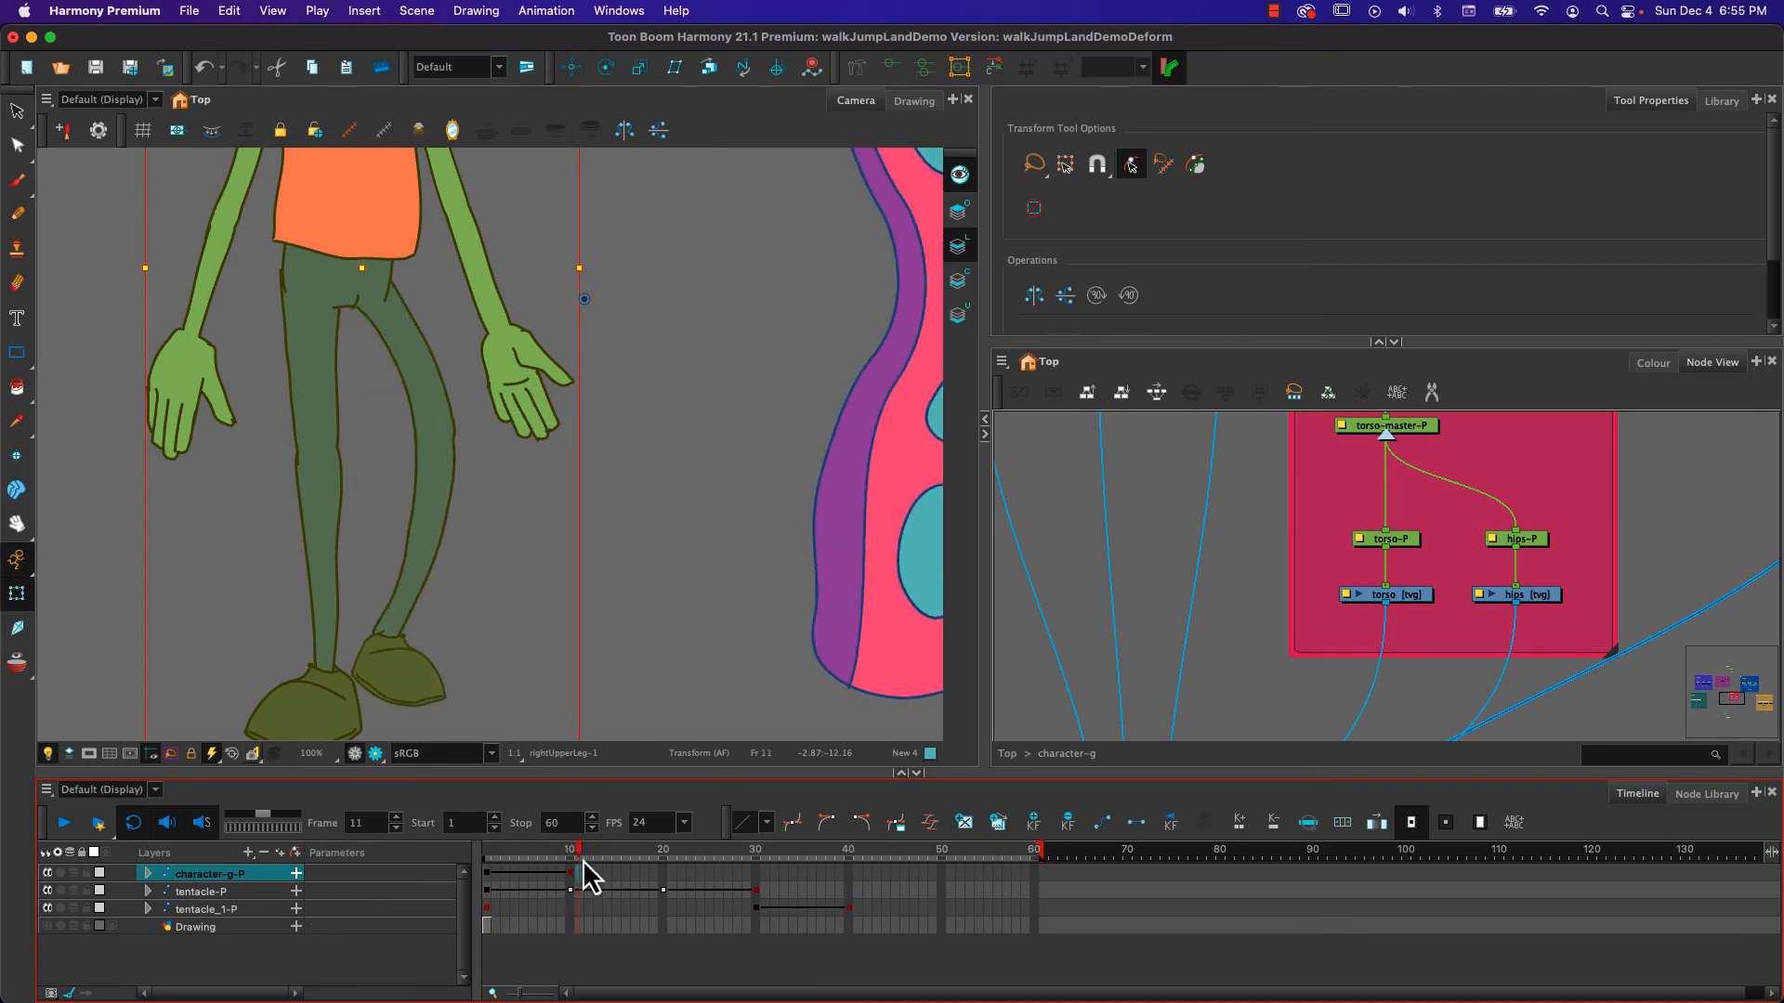
left_click(568, 861)
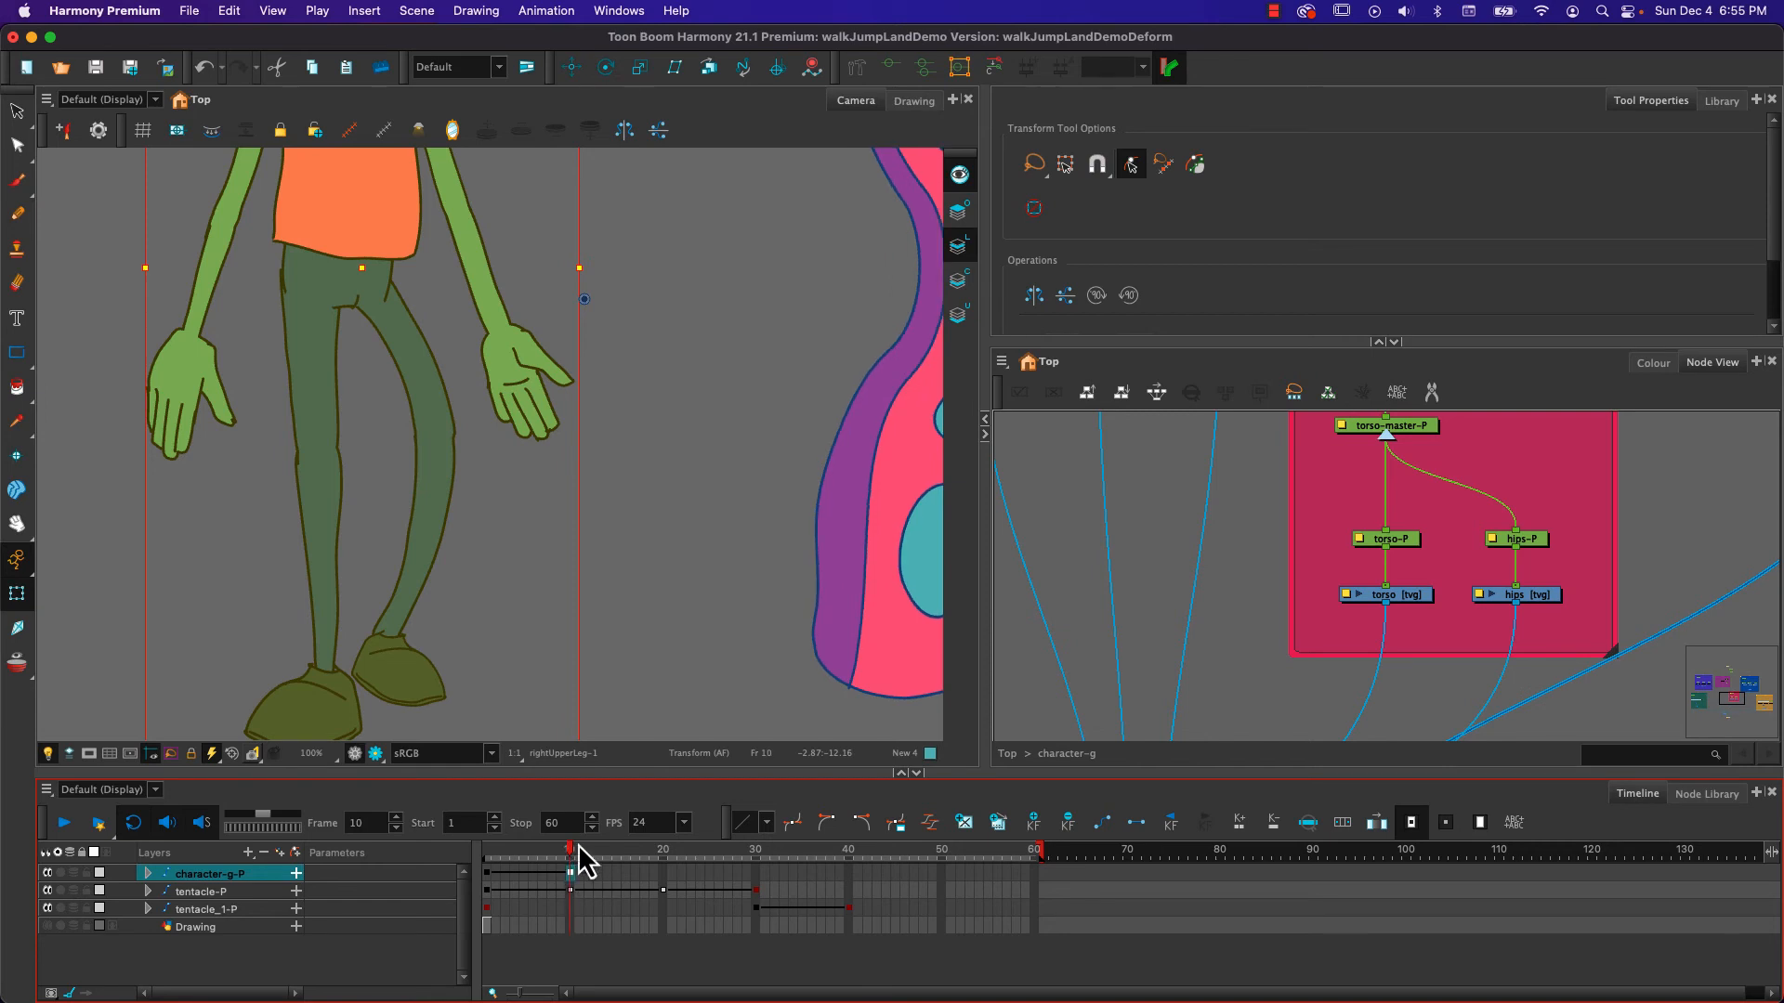
At frame 15, pose the left leg by rotating the whole leg outward from the hip and the lower leg back inward from the knee
left_click_drag(570, 856, 621, 850)
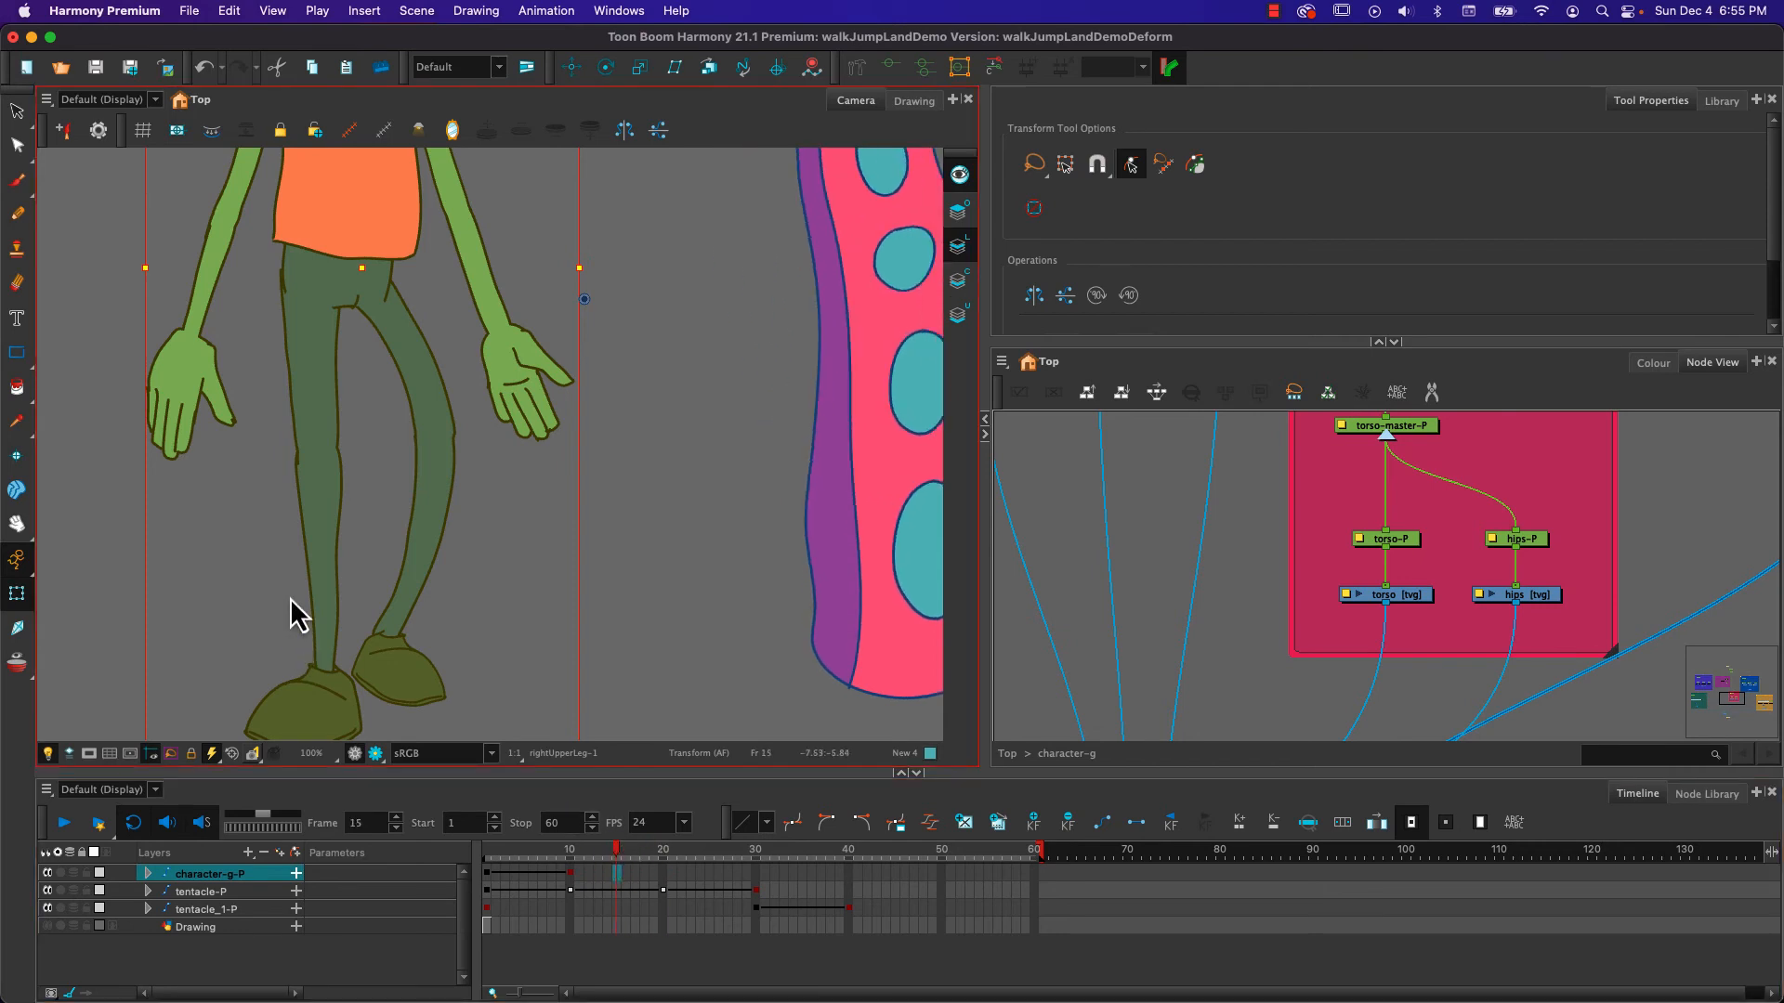
left_click(308, 401)
key("b")
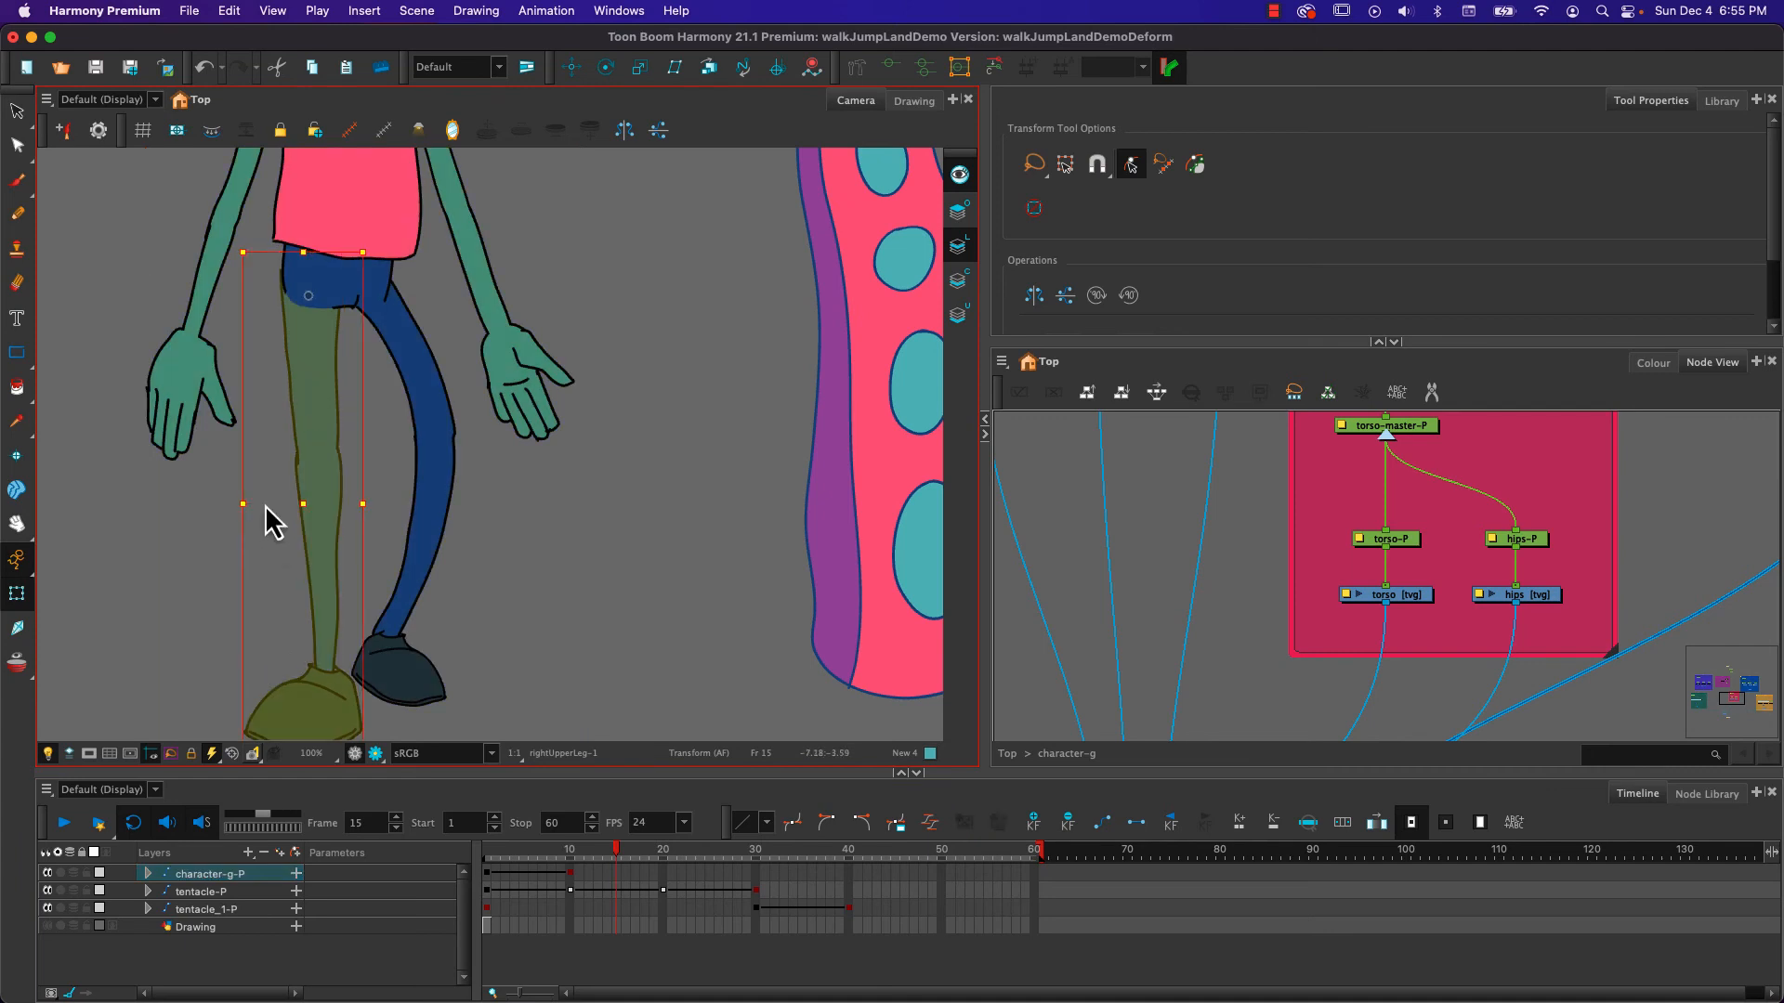
left_click(253, 398)
left_click(320, 391)
left_click_drag(225, 253, 253, 187)
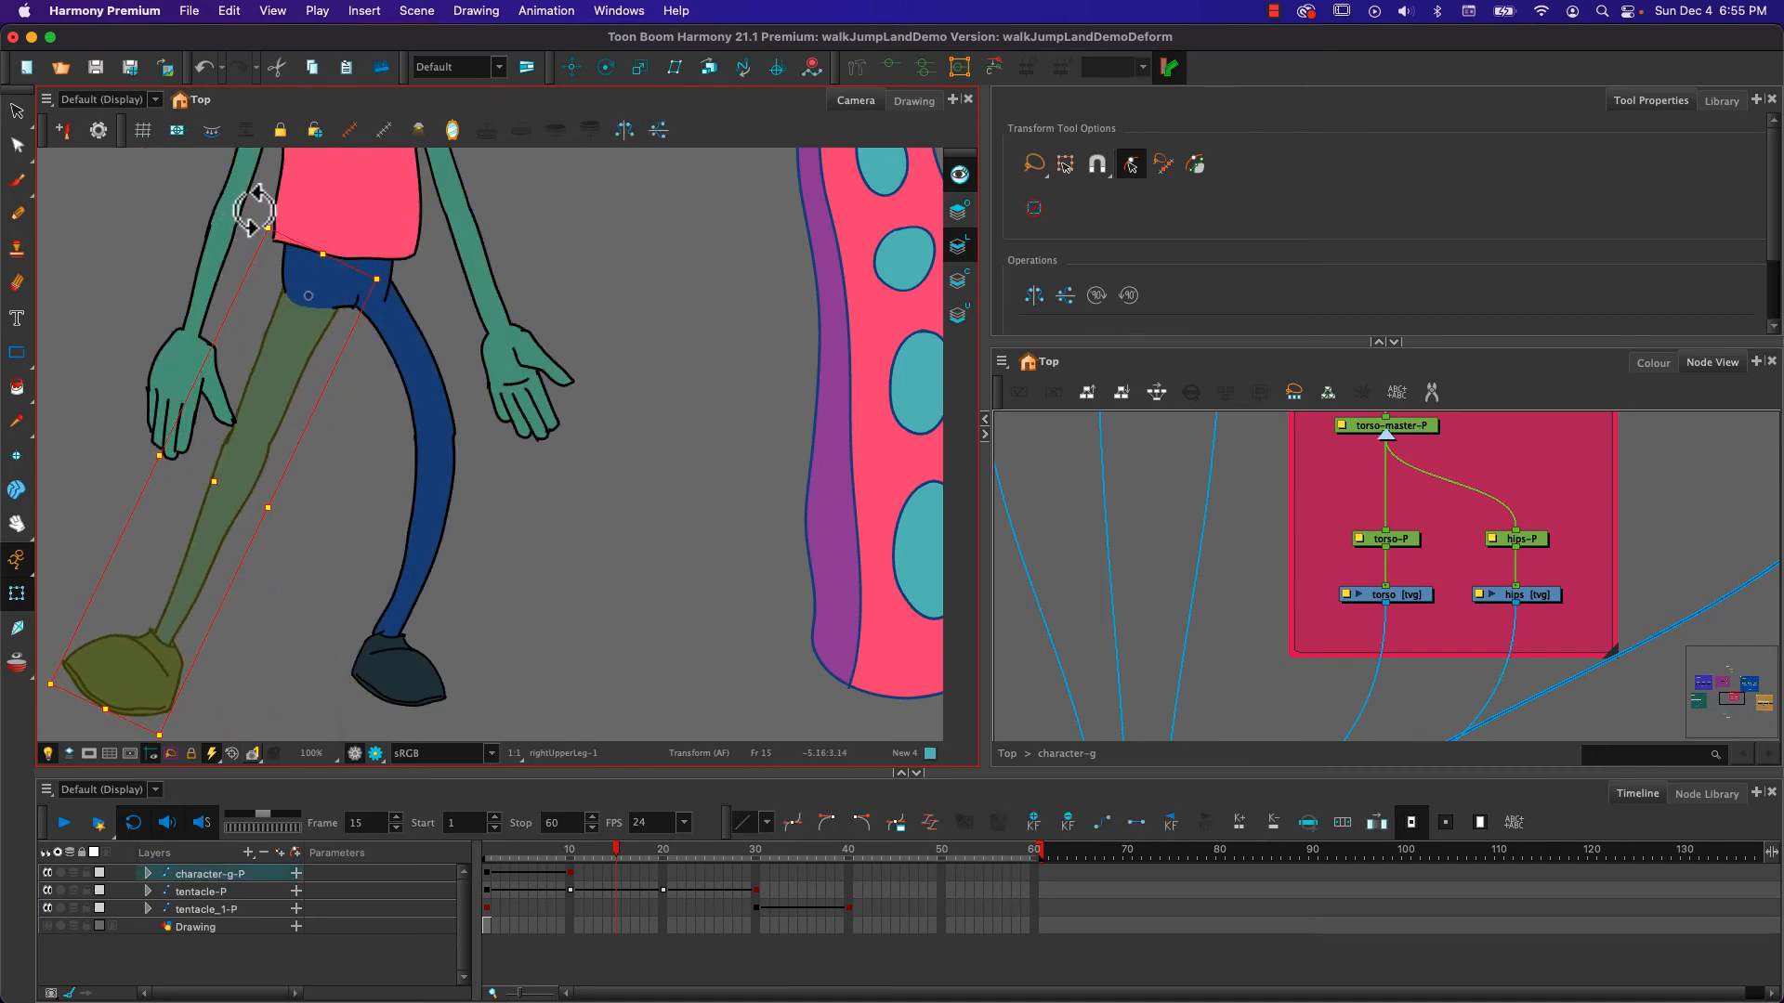
left_click(212, 533)
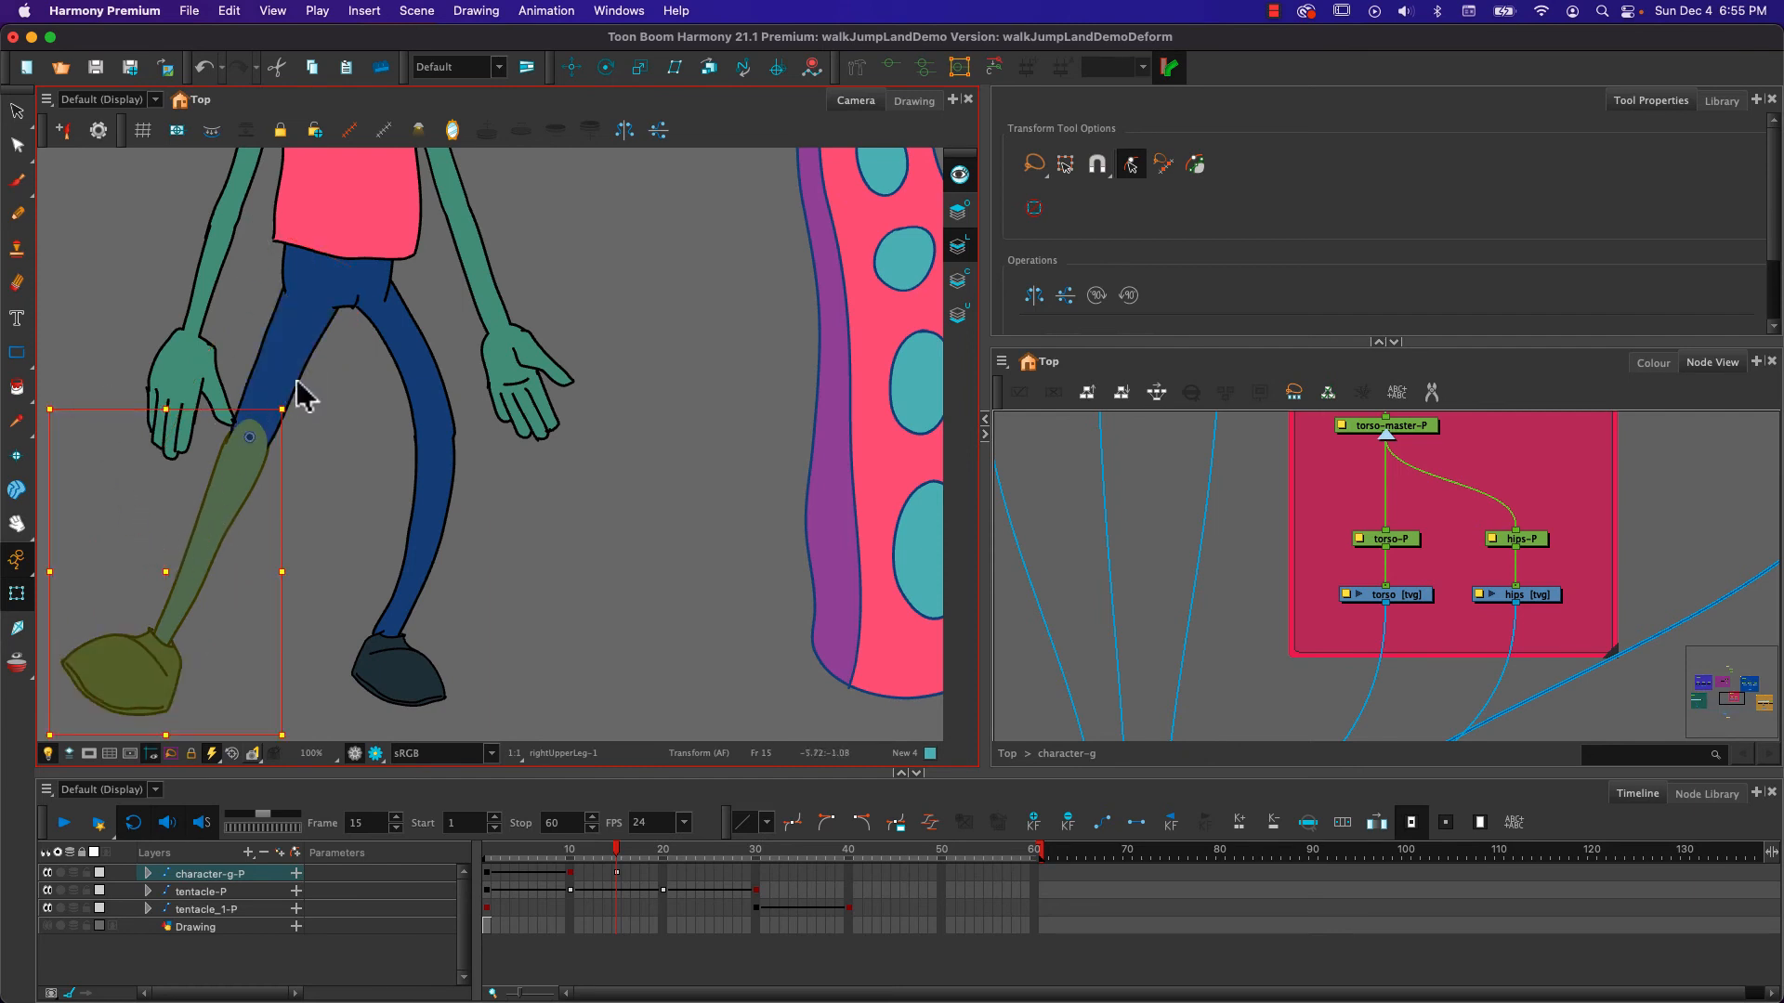
left_click_drag(298, 398, 259, 322)
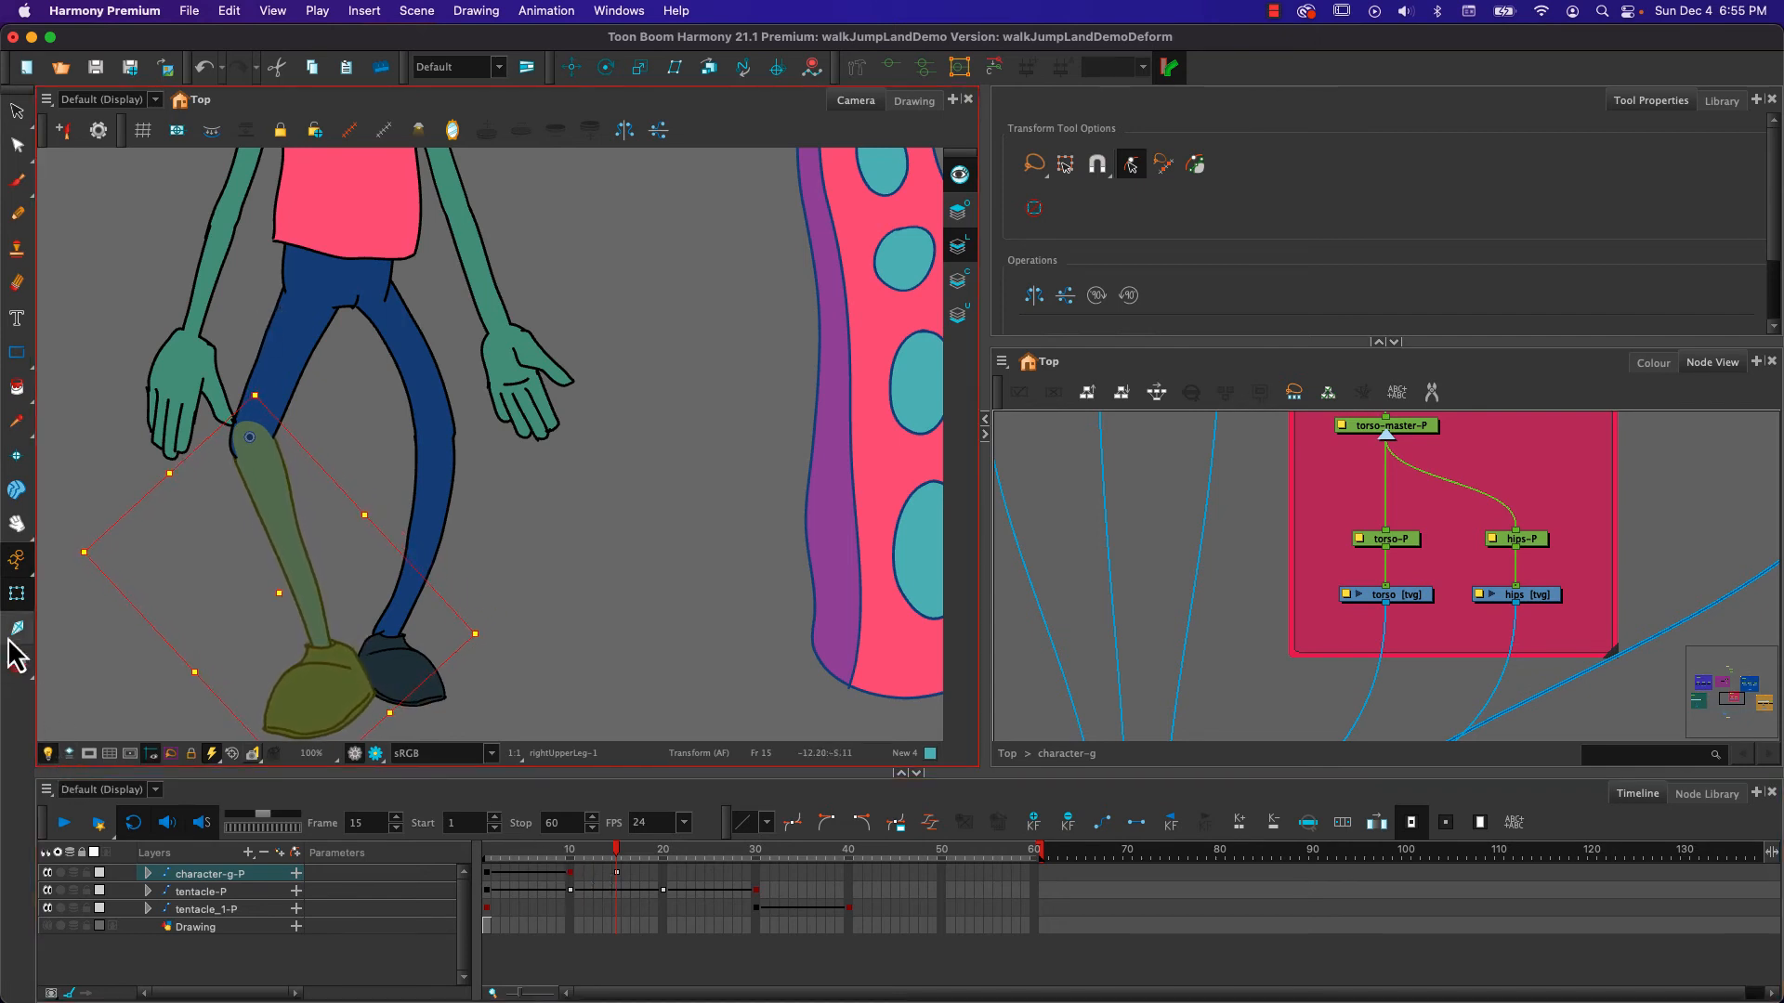
Turn on onion skin and move the character-g-P keyframe from frame 15 to frame 11
left_click(22, 671)
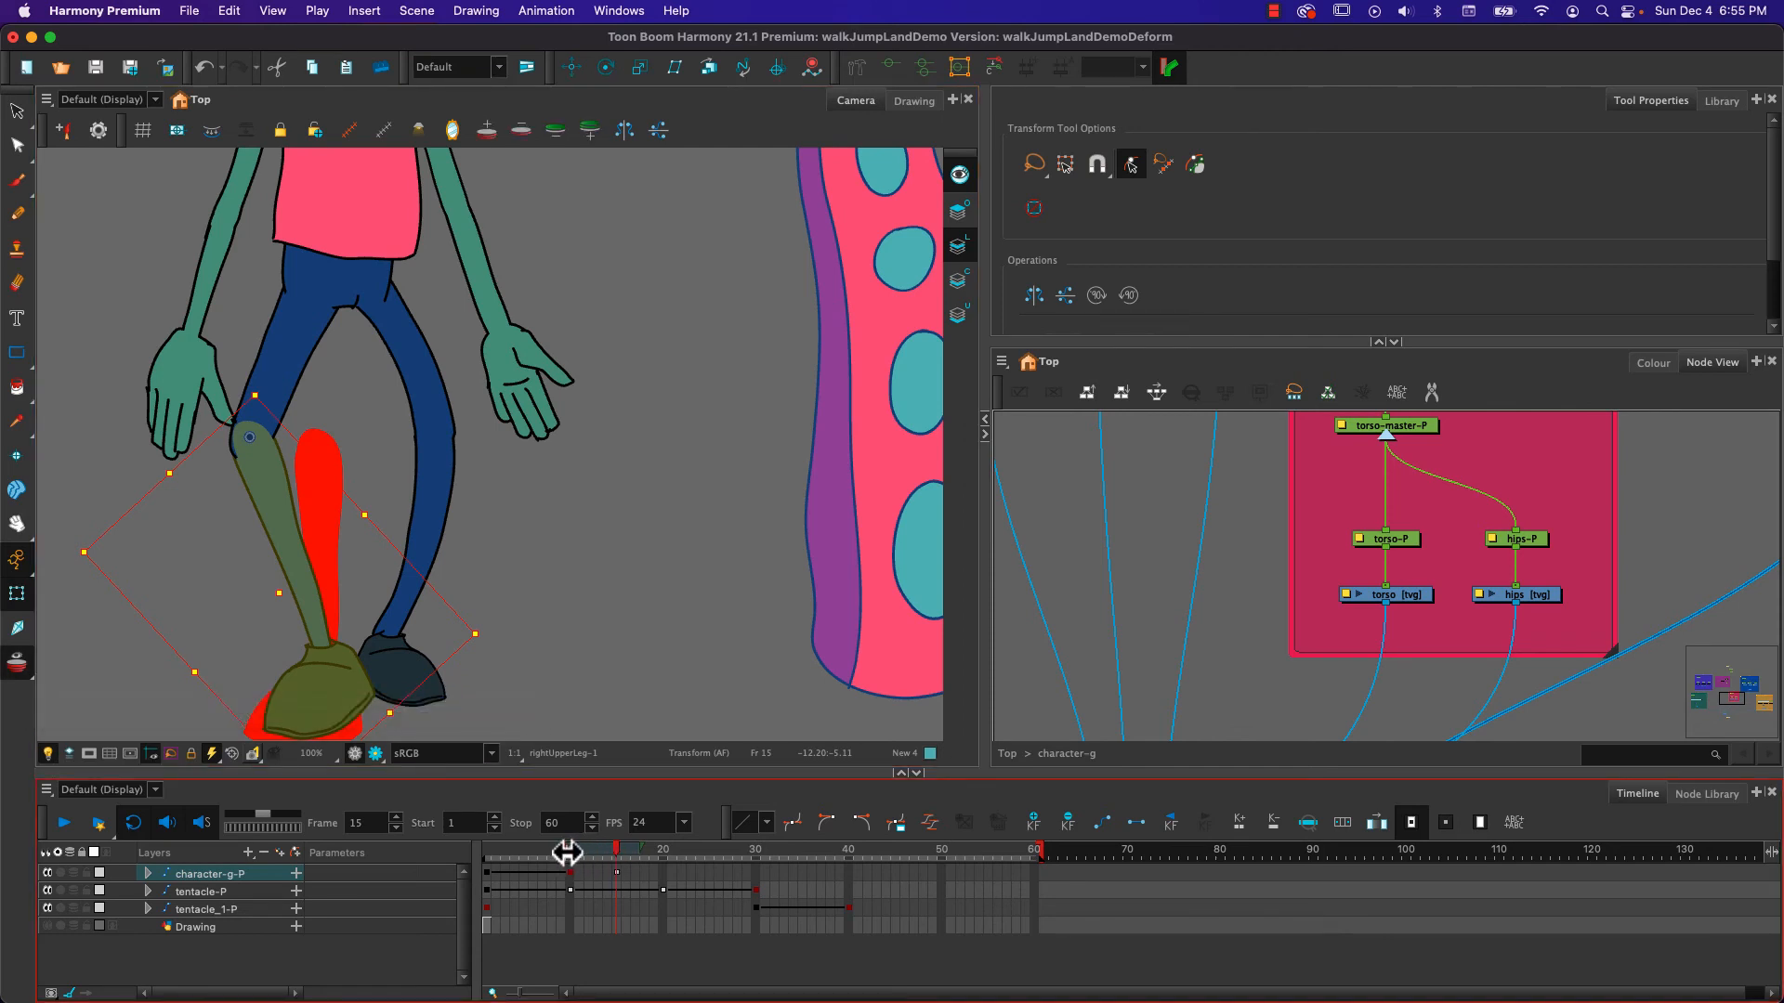
left_click(618, 874)
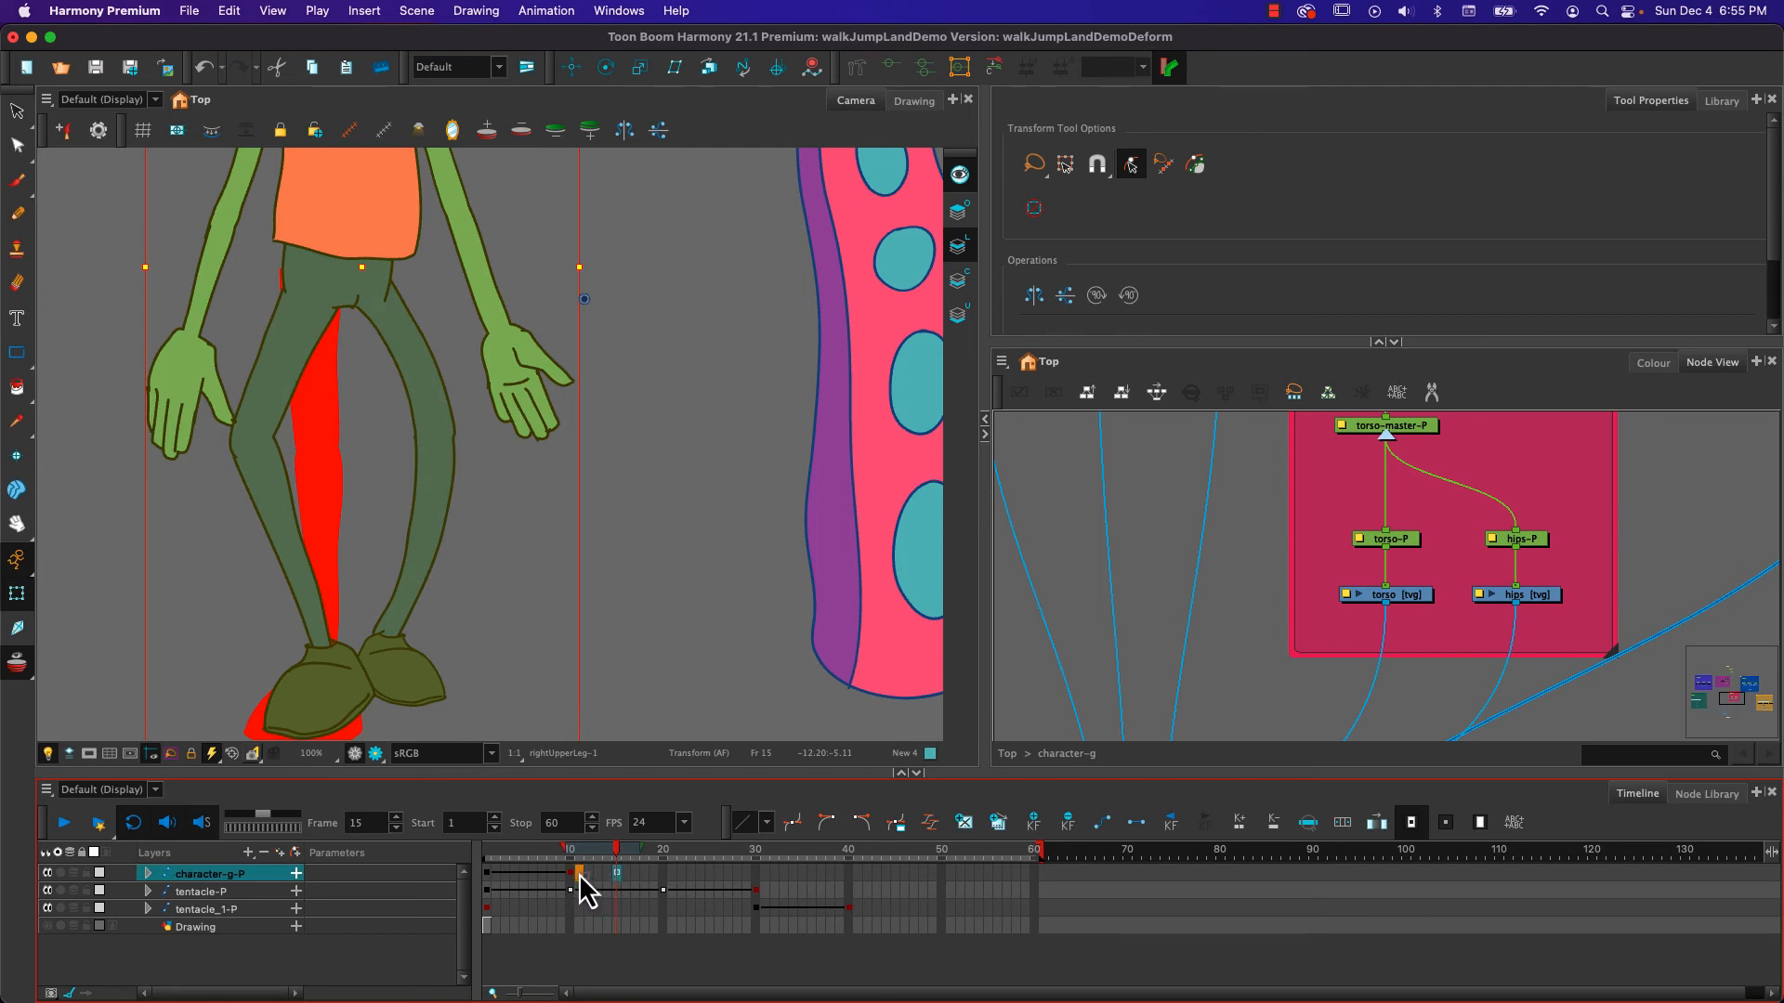
left_click(580, 874)
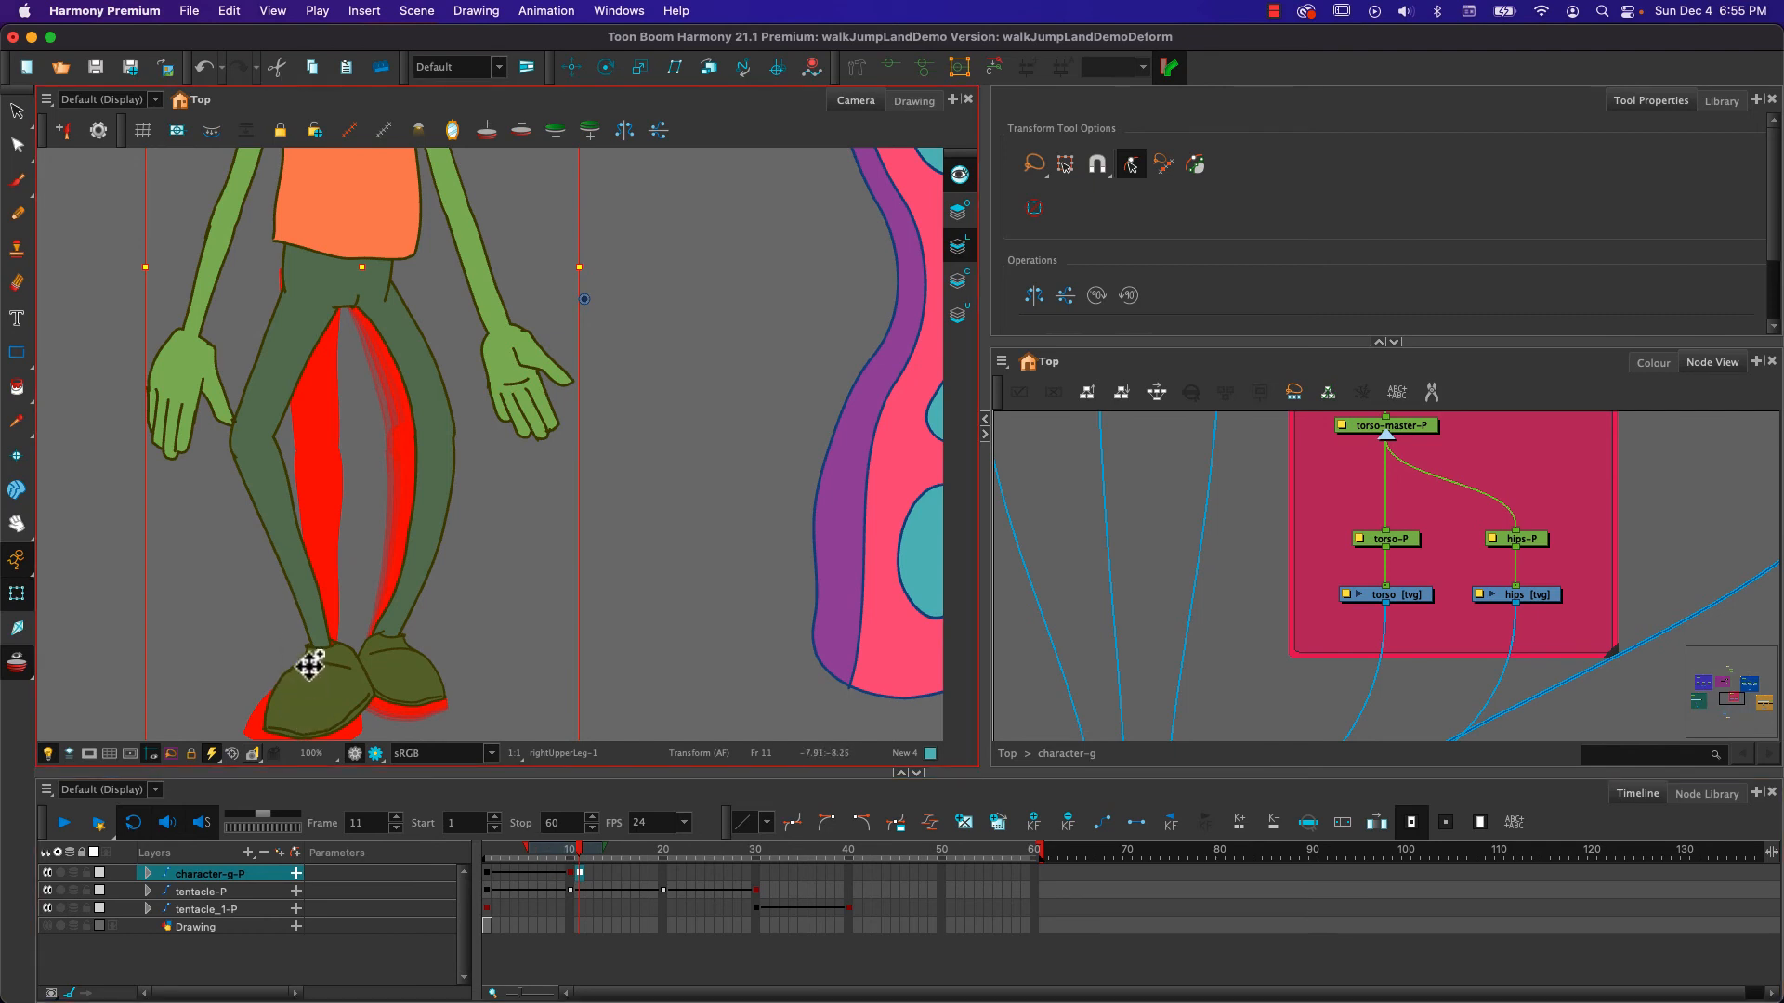
At frame 11, rotate the left foot level and lower the whole character until that foot lines up with its onion-skin position
left_click(277, 704)
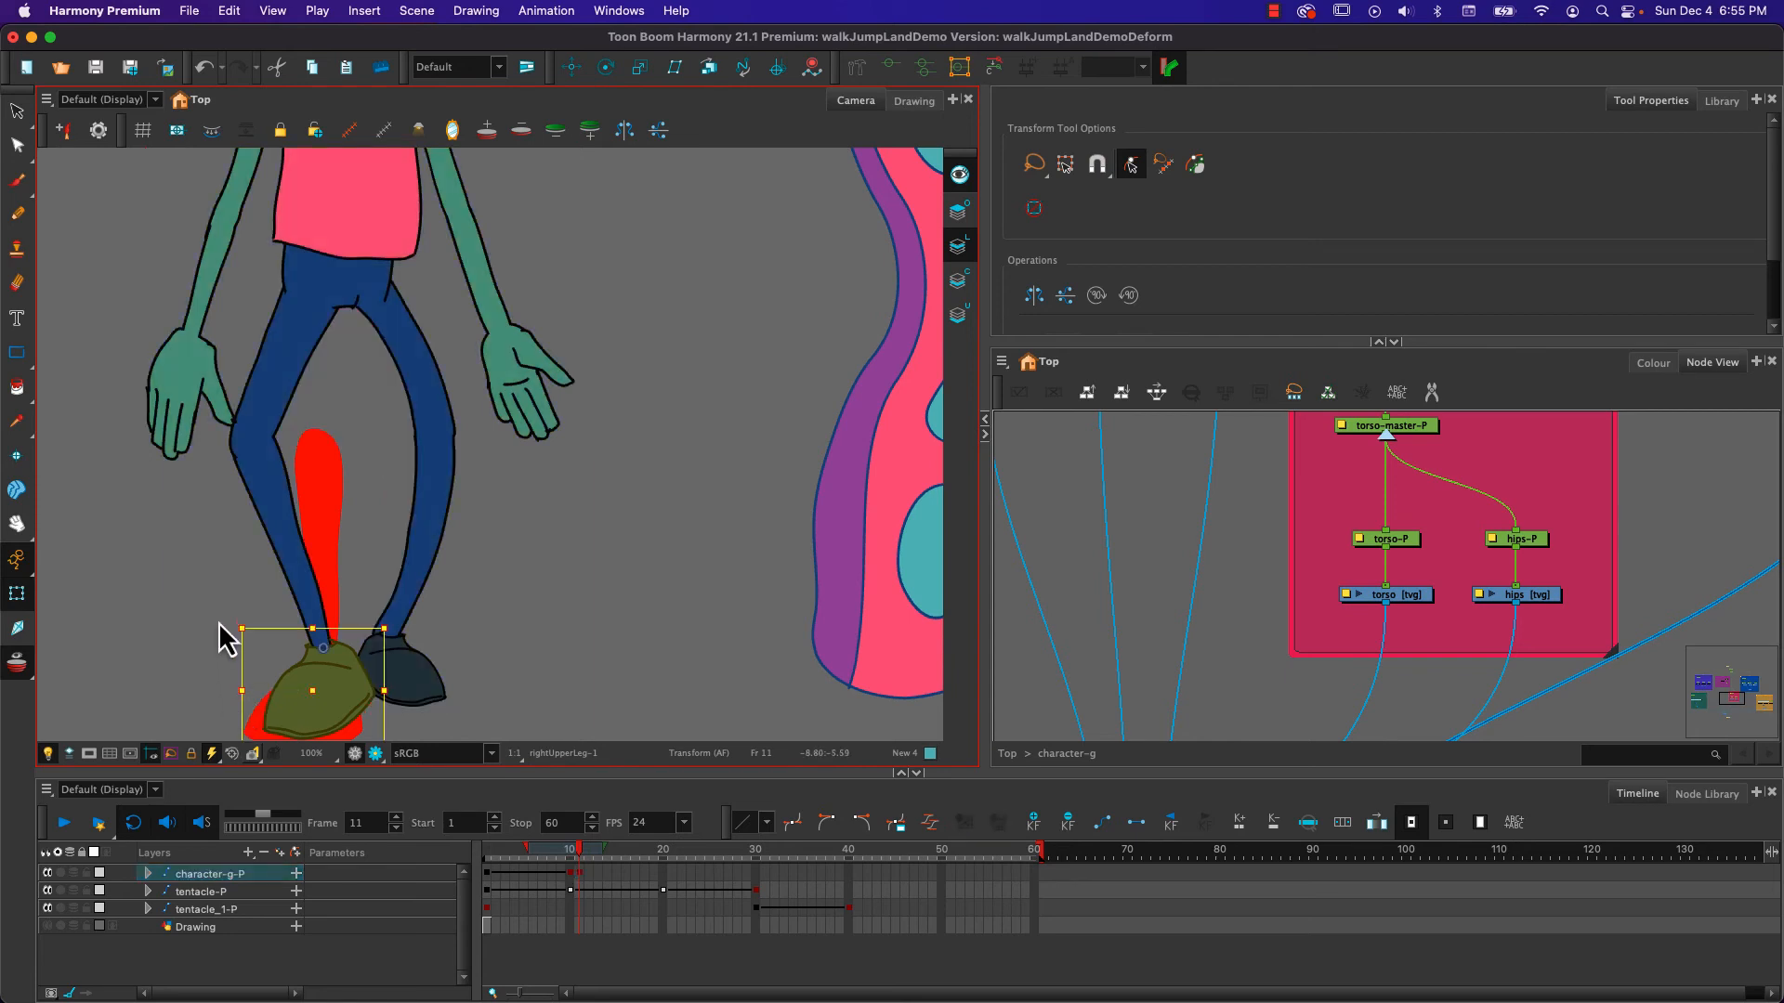
left_click_drag(228, 624, 240, 603)
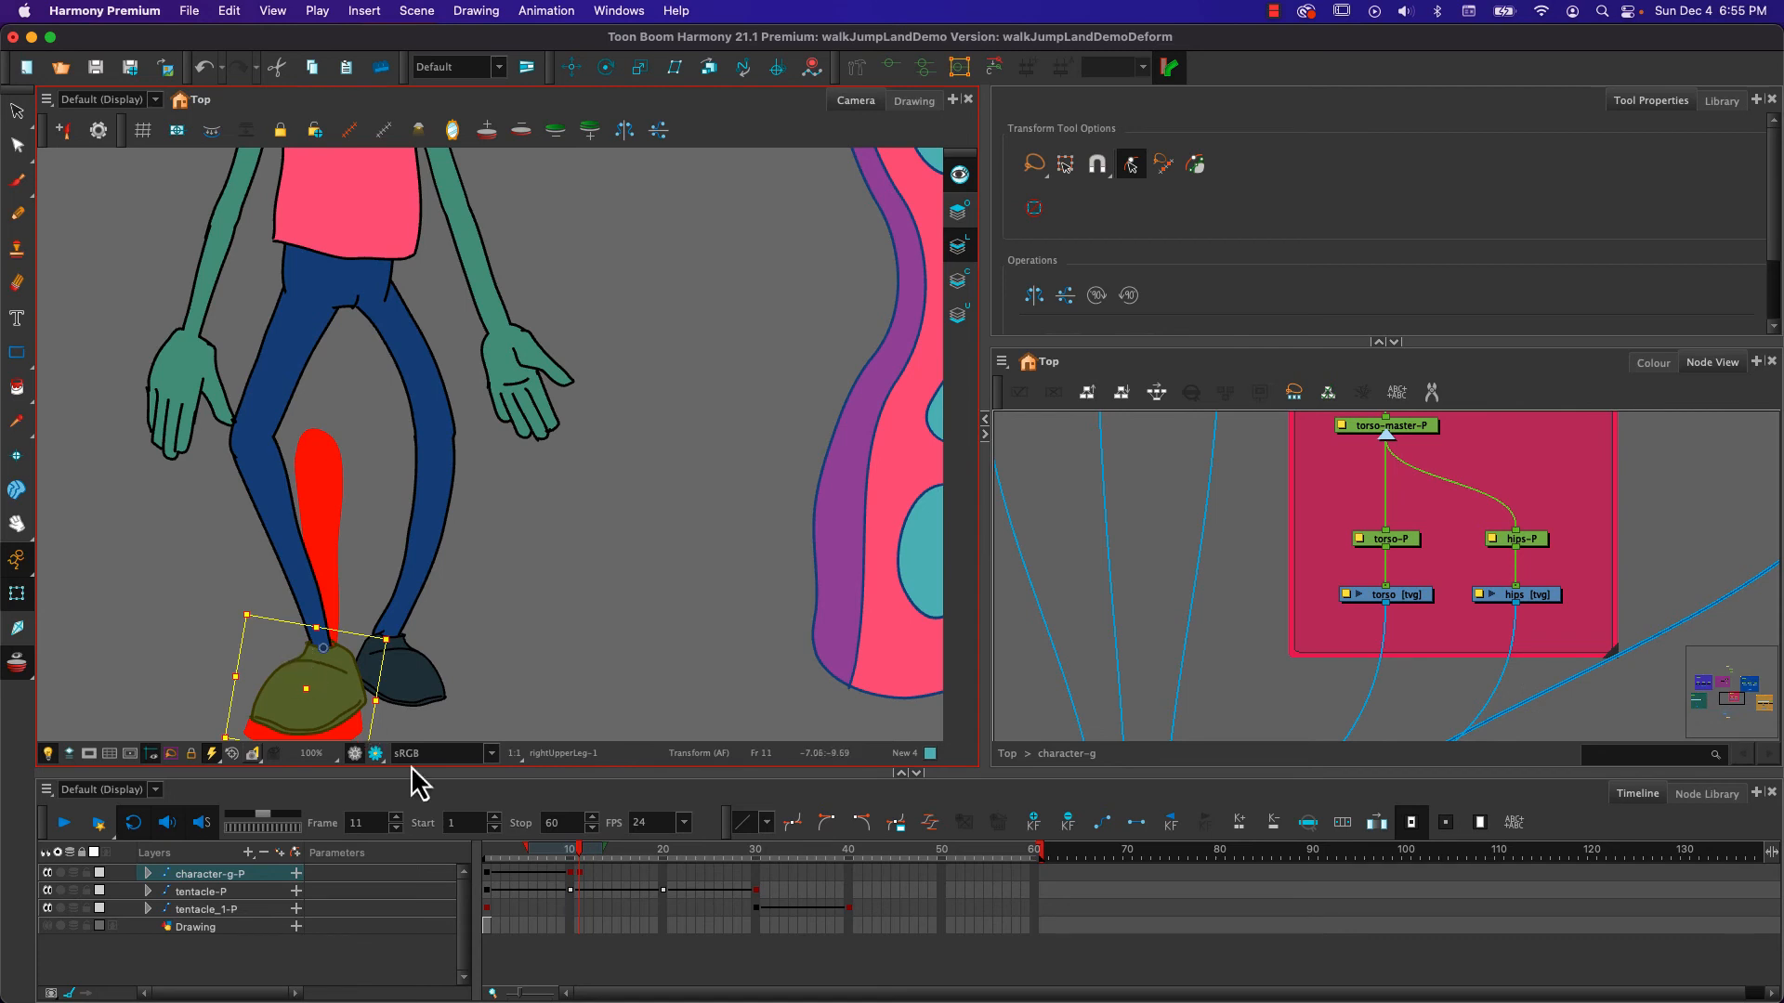
left_click(577, 875)
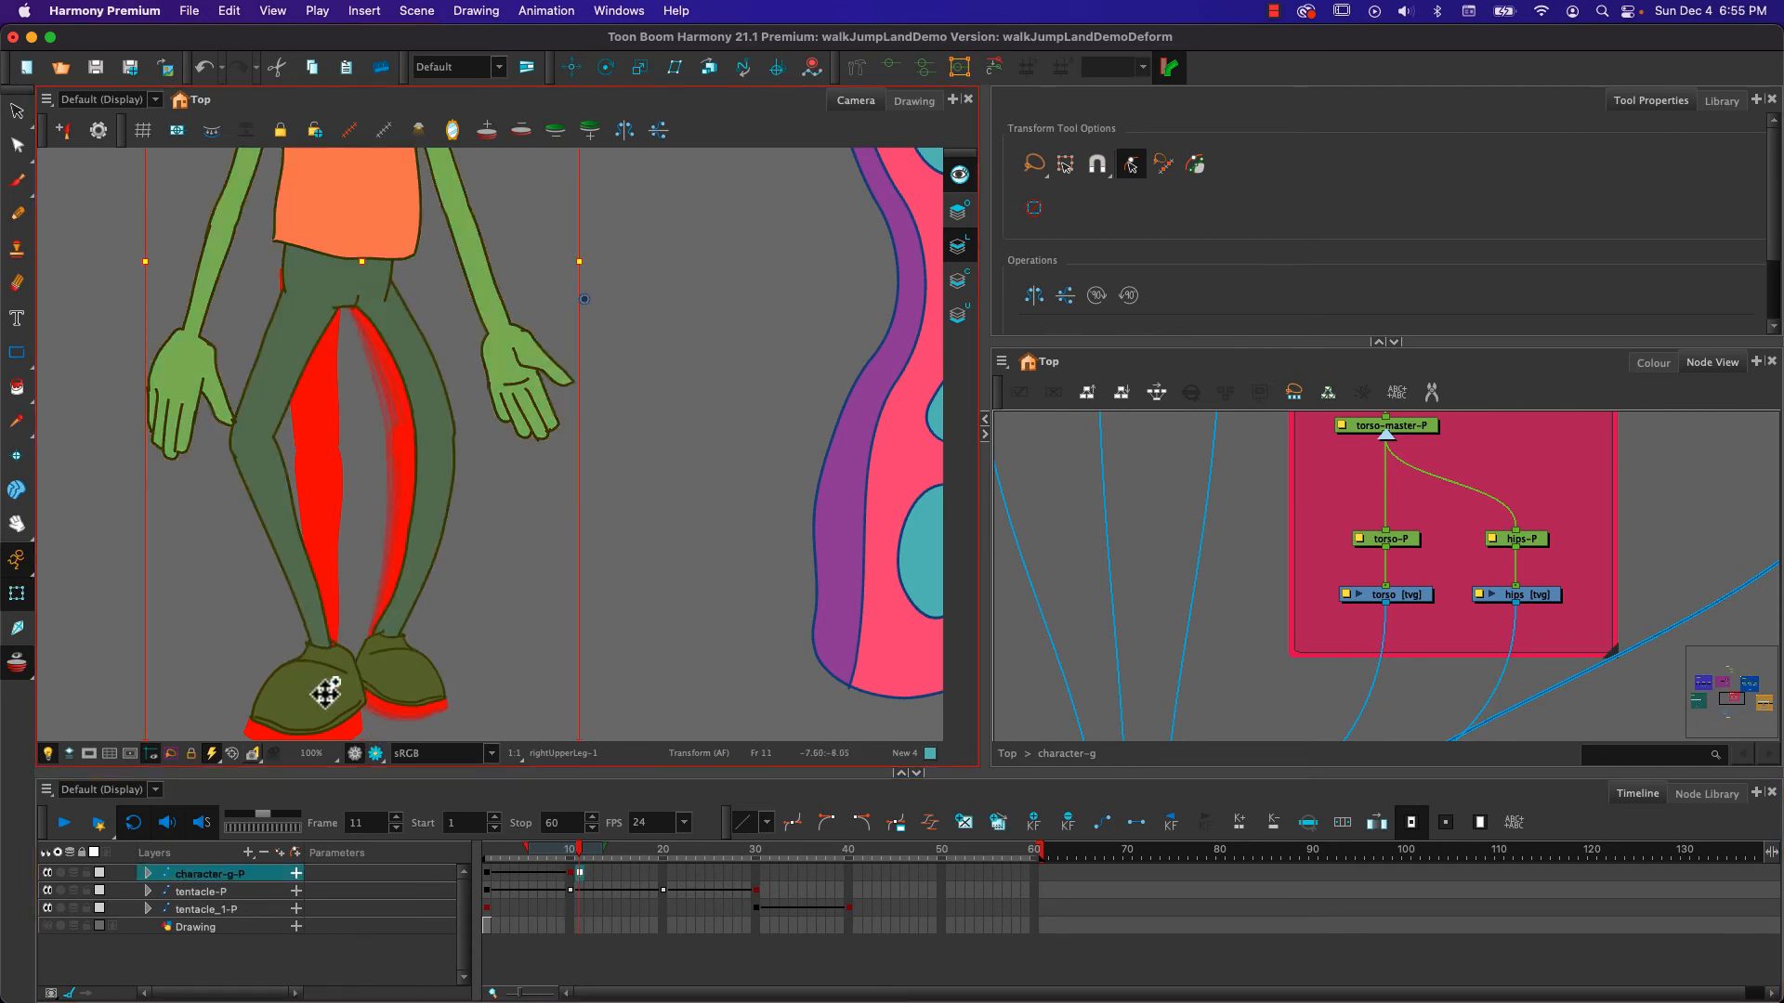
left_click_drag(319, 688, 314, 716)
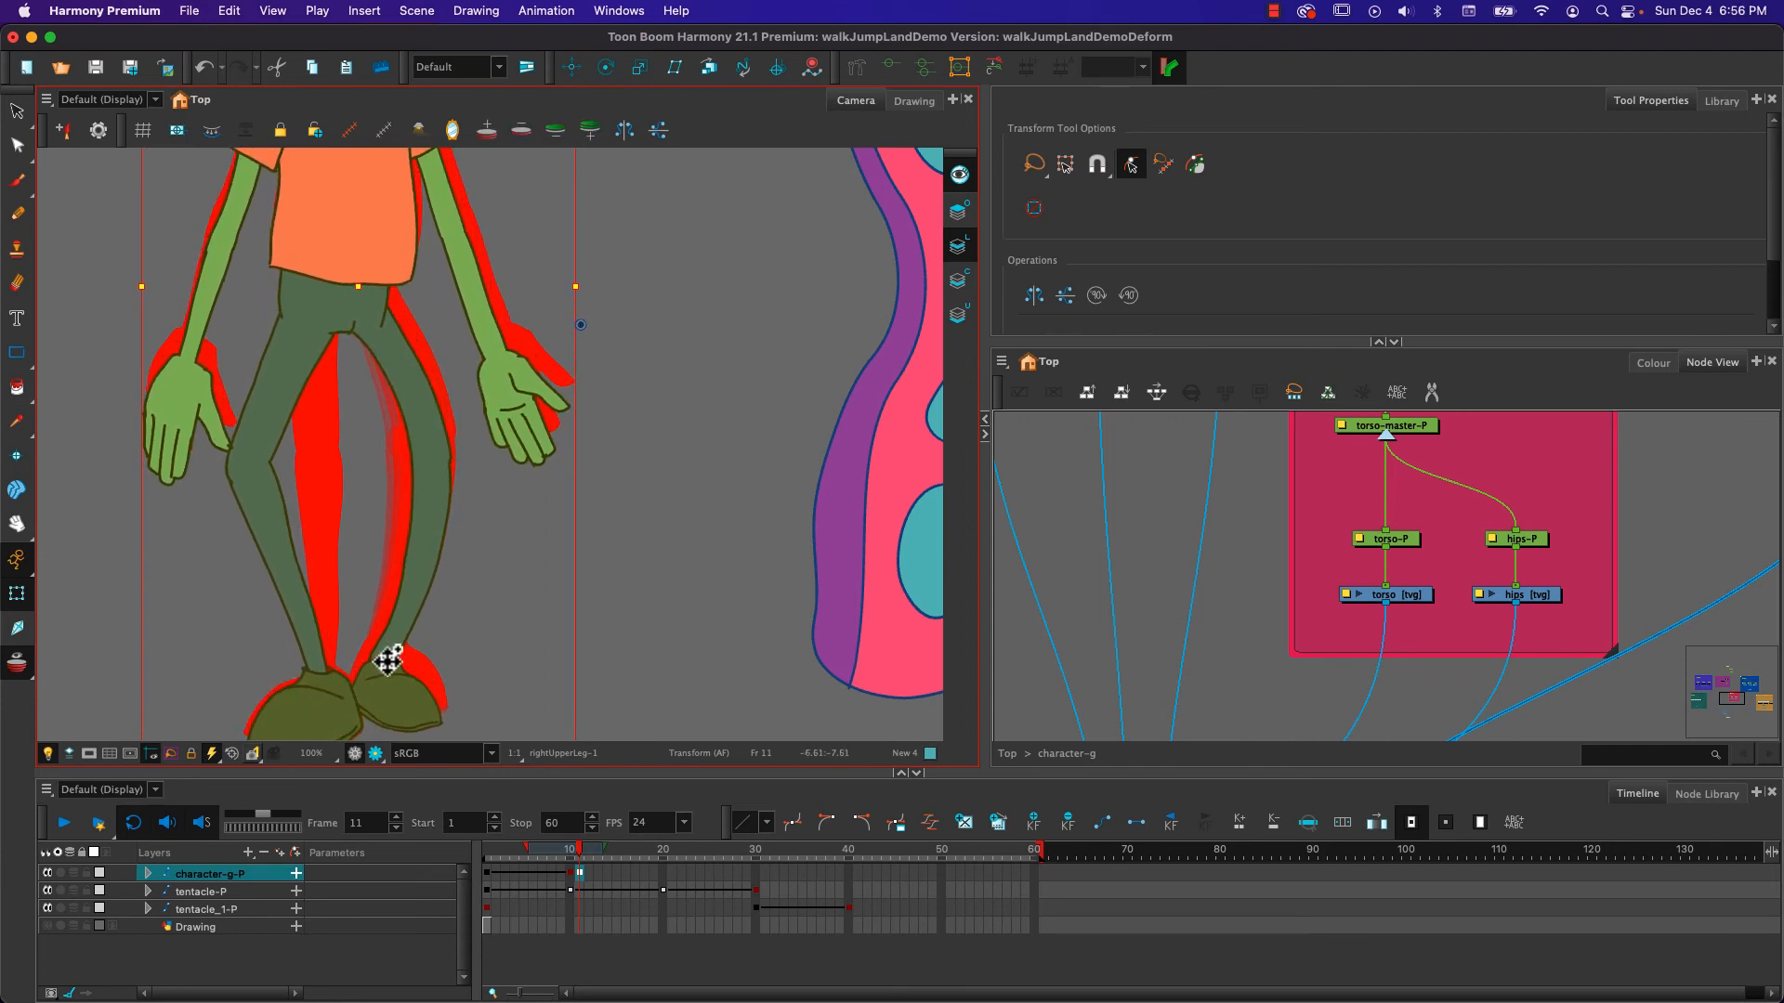
Rotate the right foot and nudge it up slightly to match its onion-skin position at frame 11
left_click(402, 700)
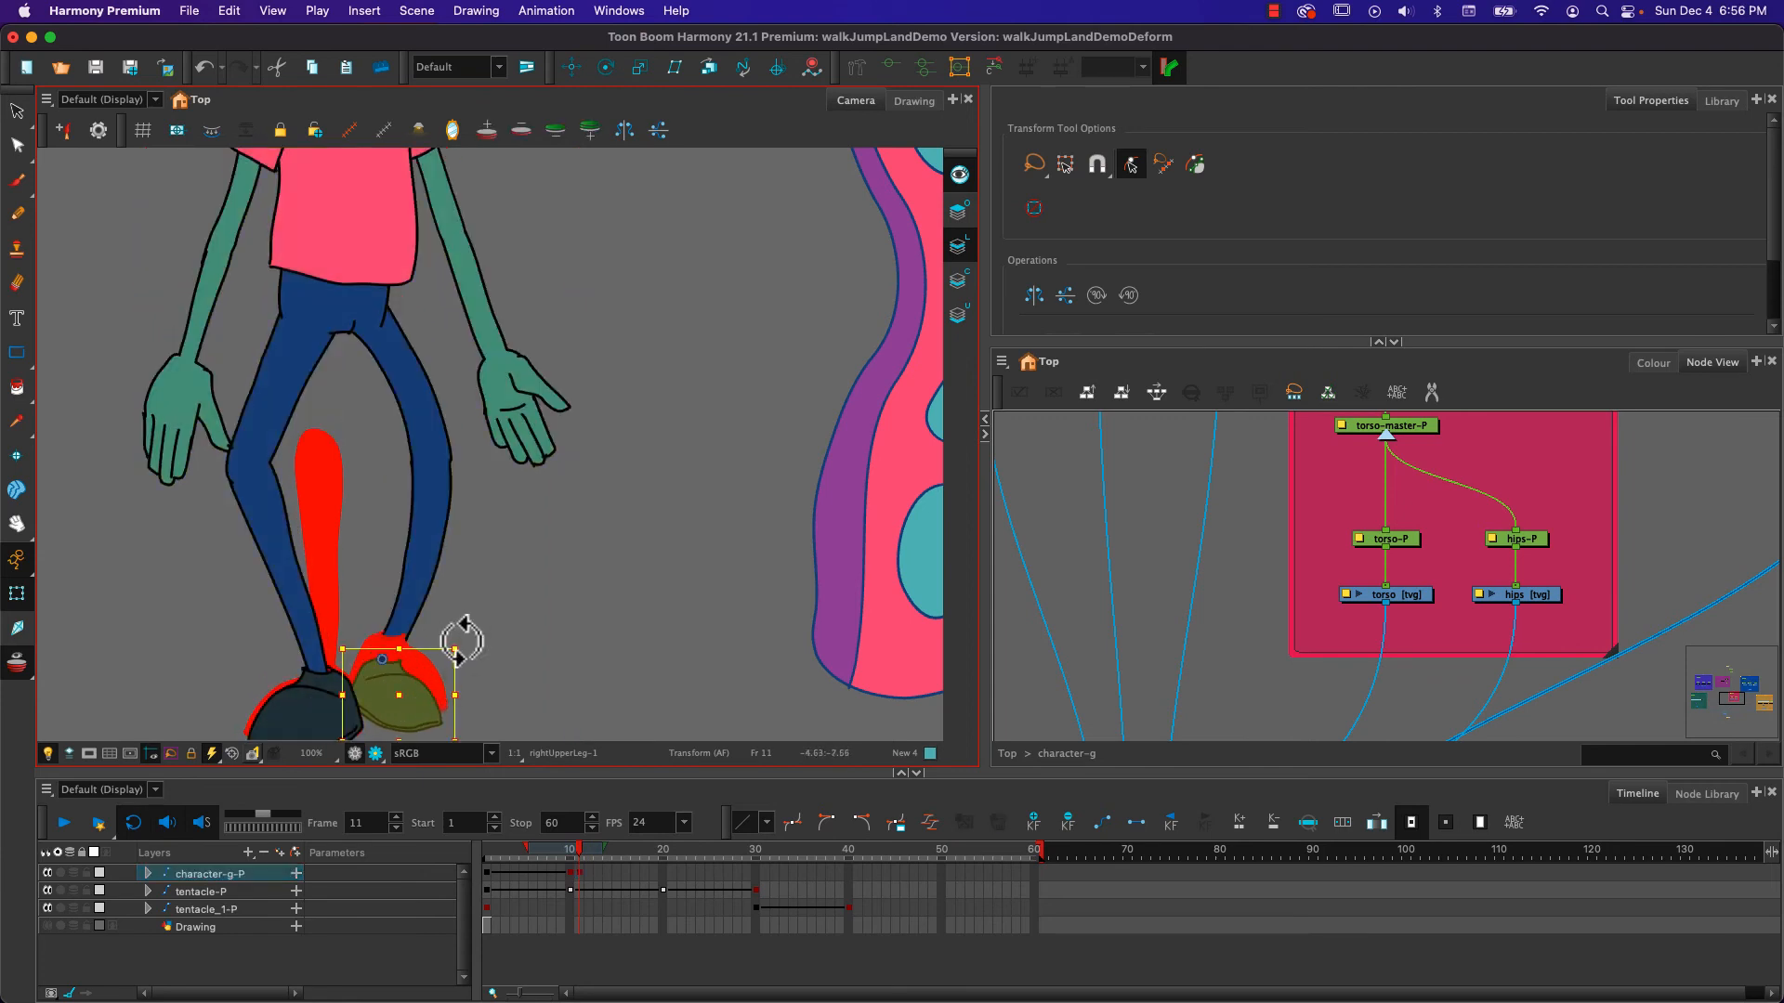
left_click_drag(462, 629, 450, 620)
left_click_drag(385, 685, 381, 677)
left_click(214, 598)
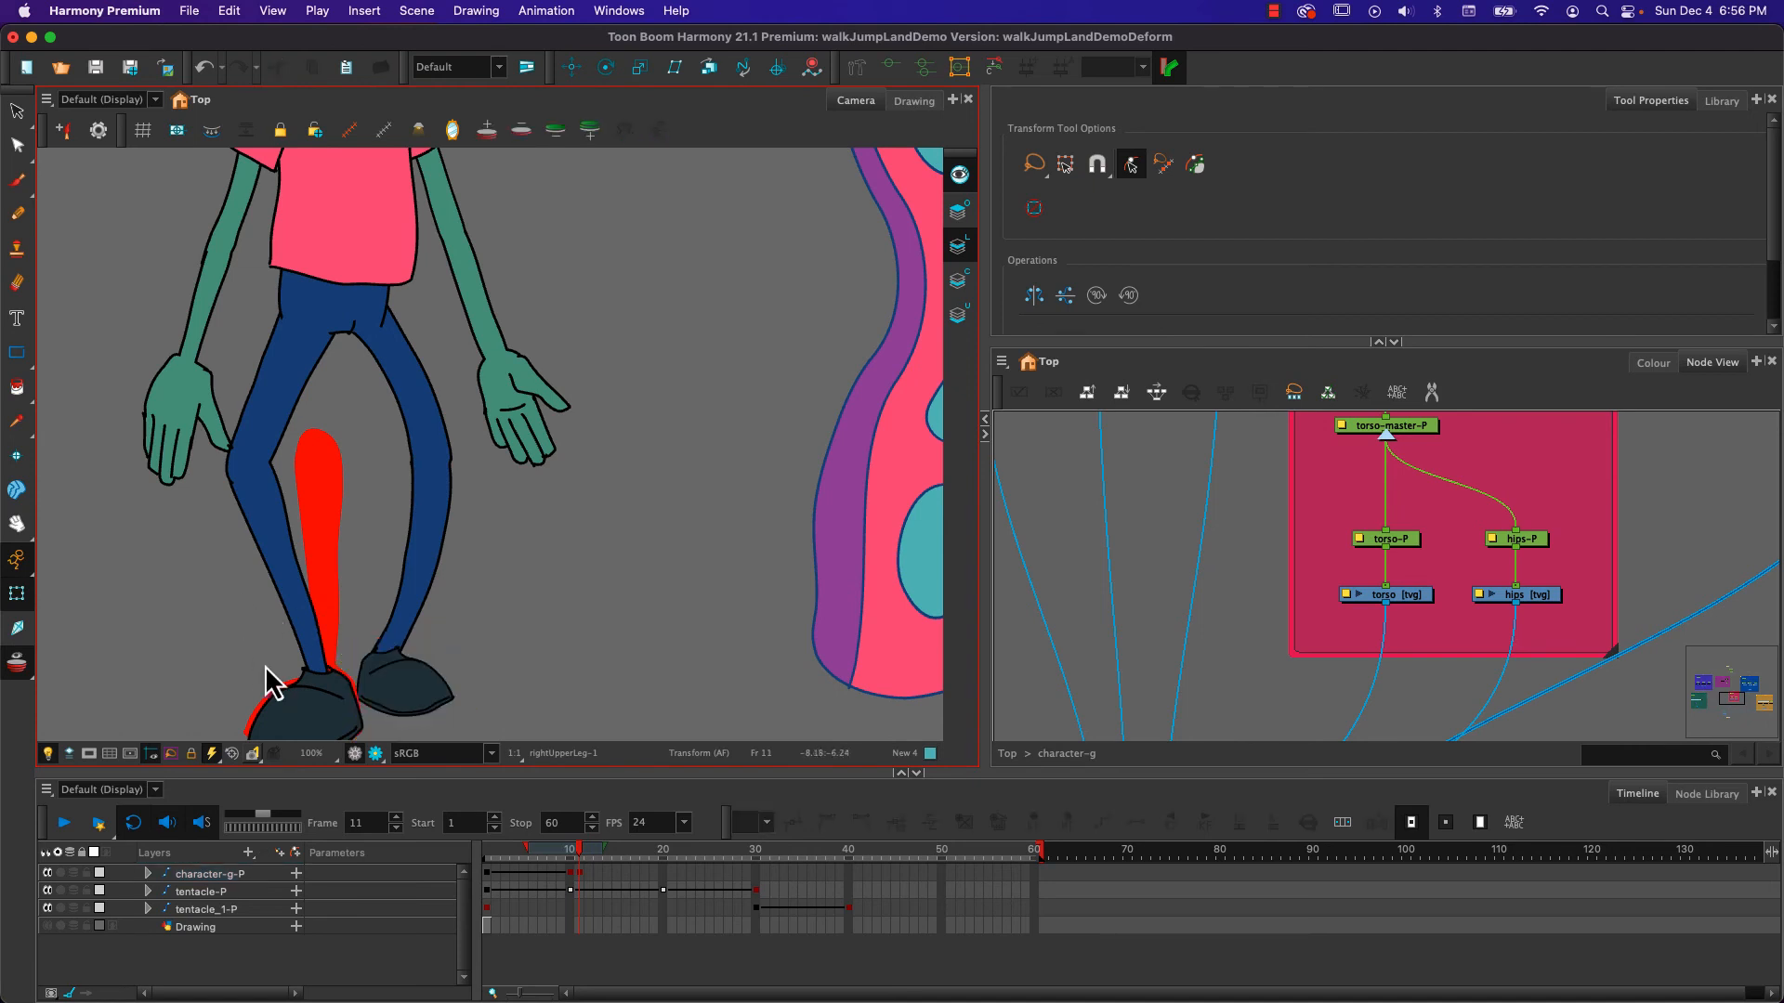
At frame 11, show the left lower leg's envelope deformer and bow the leg's outer edge outward into a smooth curve
left_click(269, 537)
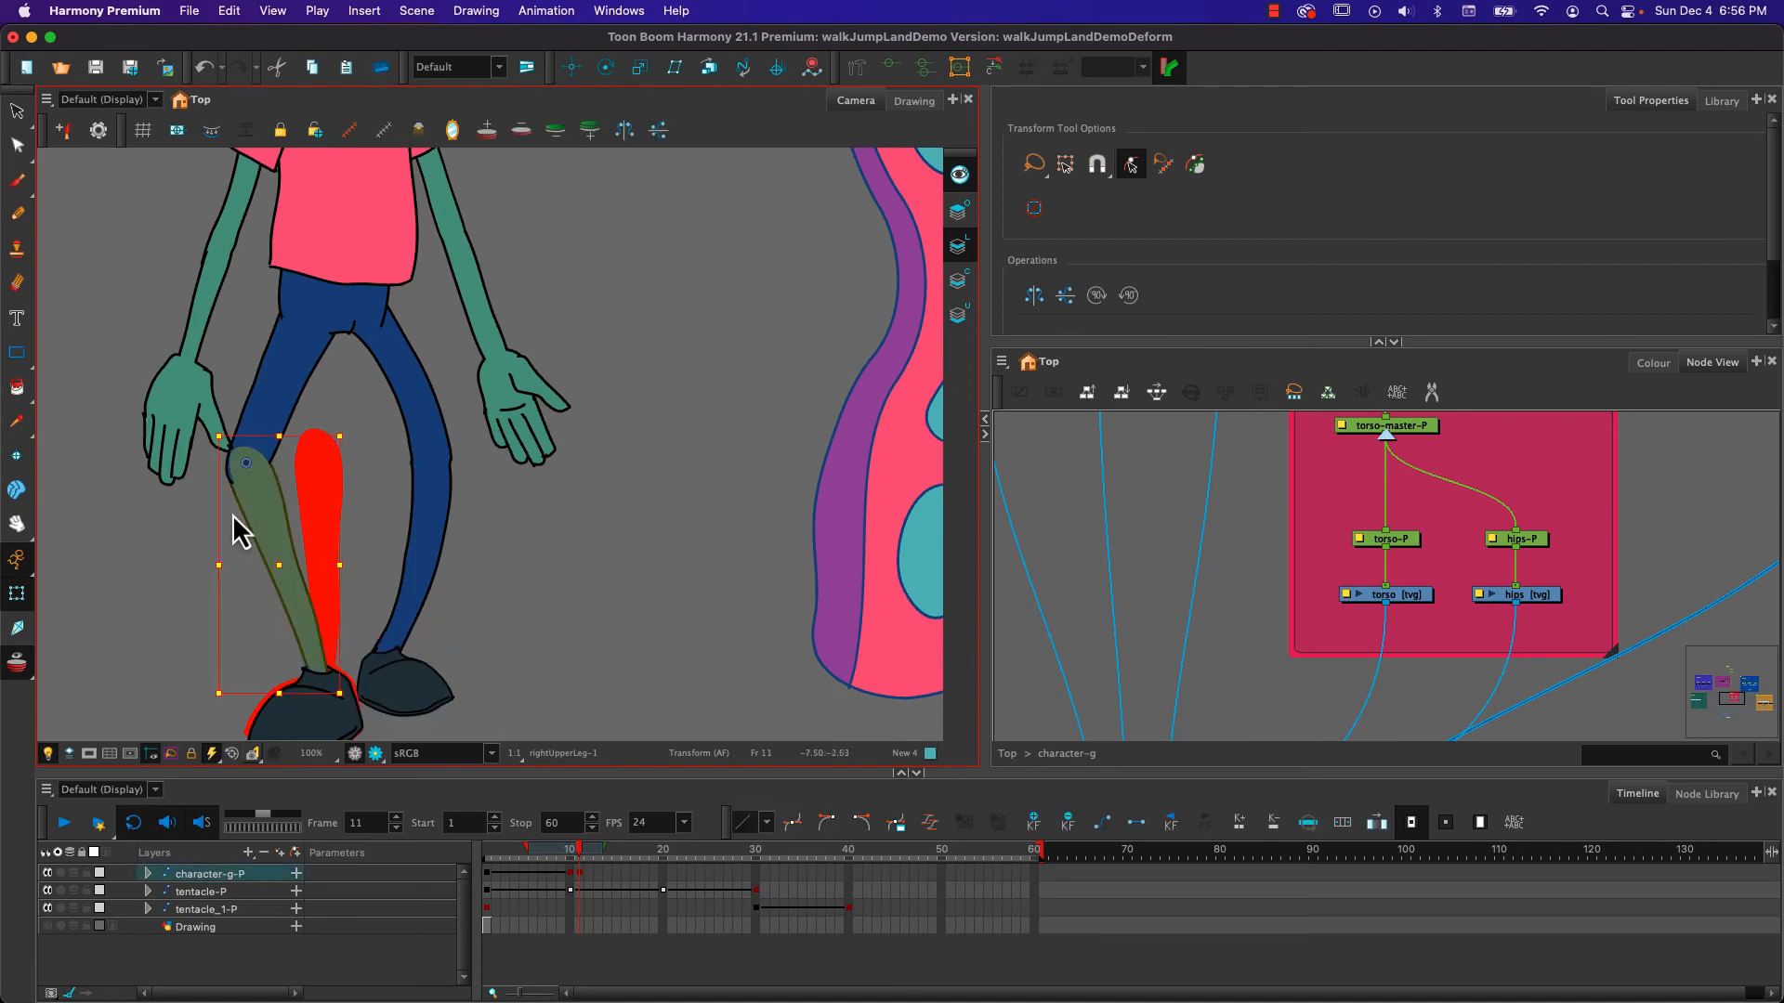
left_click(883, 69)
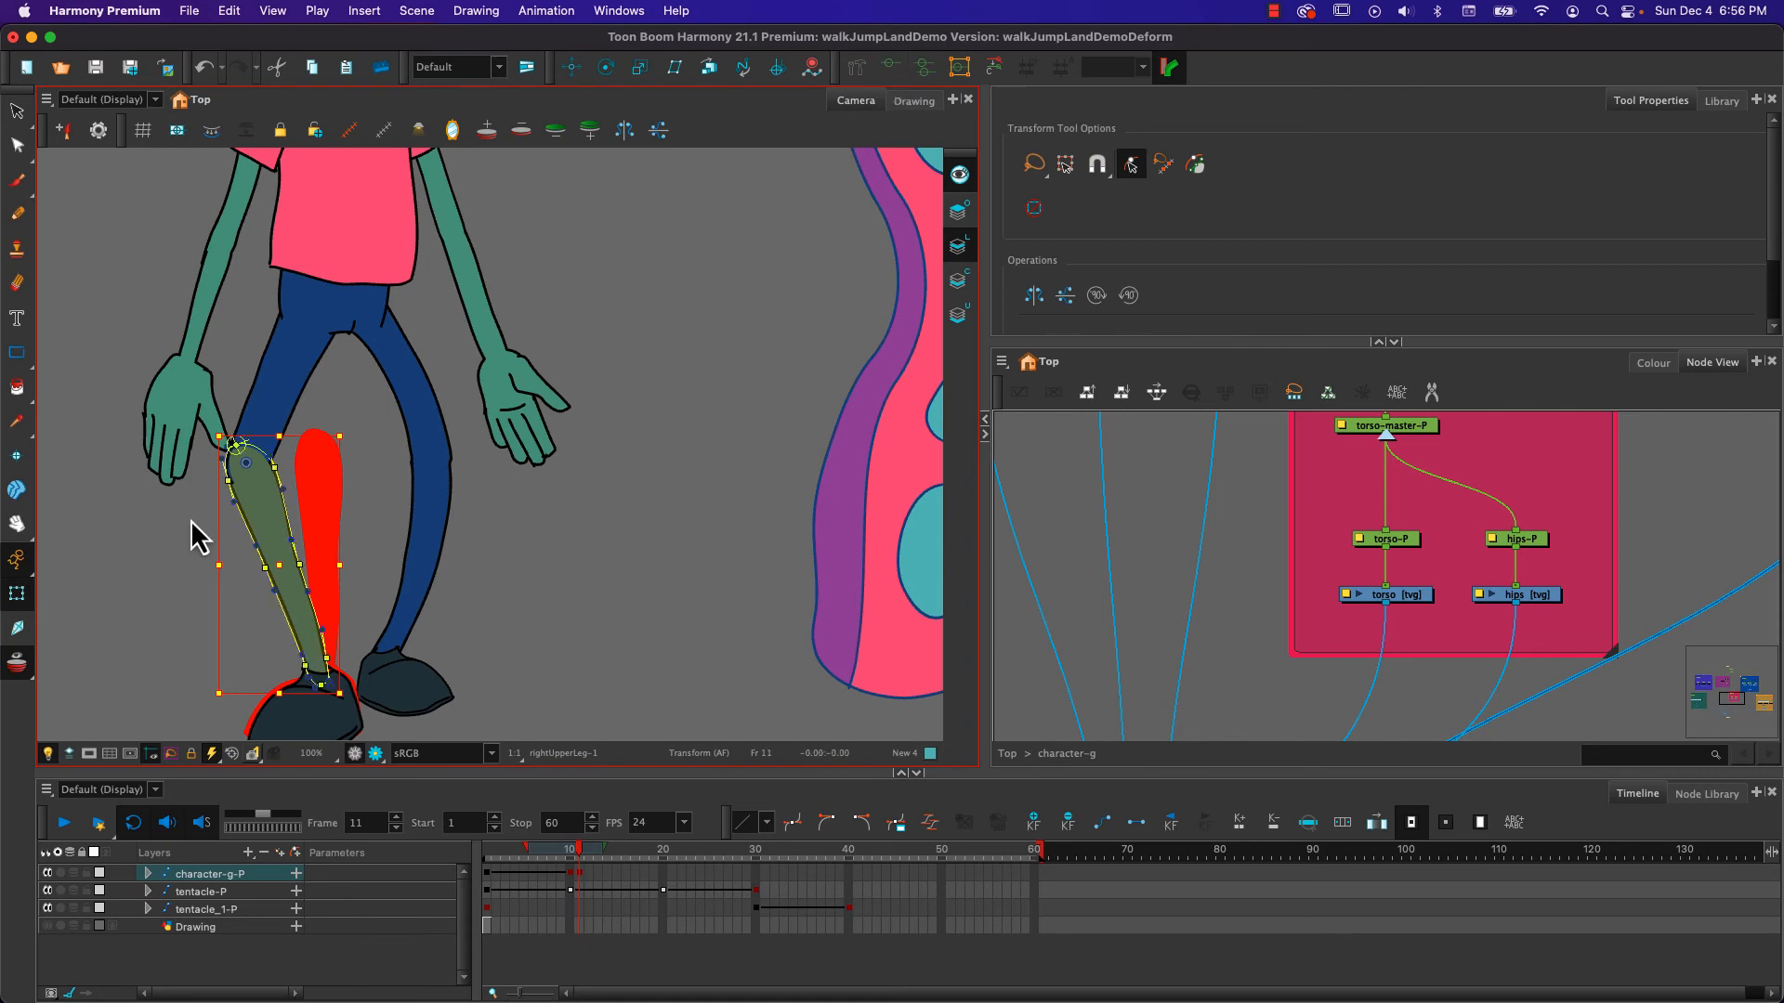
mouse_move(267, 569)
left_mouse_down()
mouse_move(231, 589)
mouse_move(235, 562)
left_mouse_up()
left_click(230, 507)
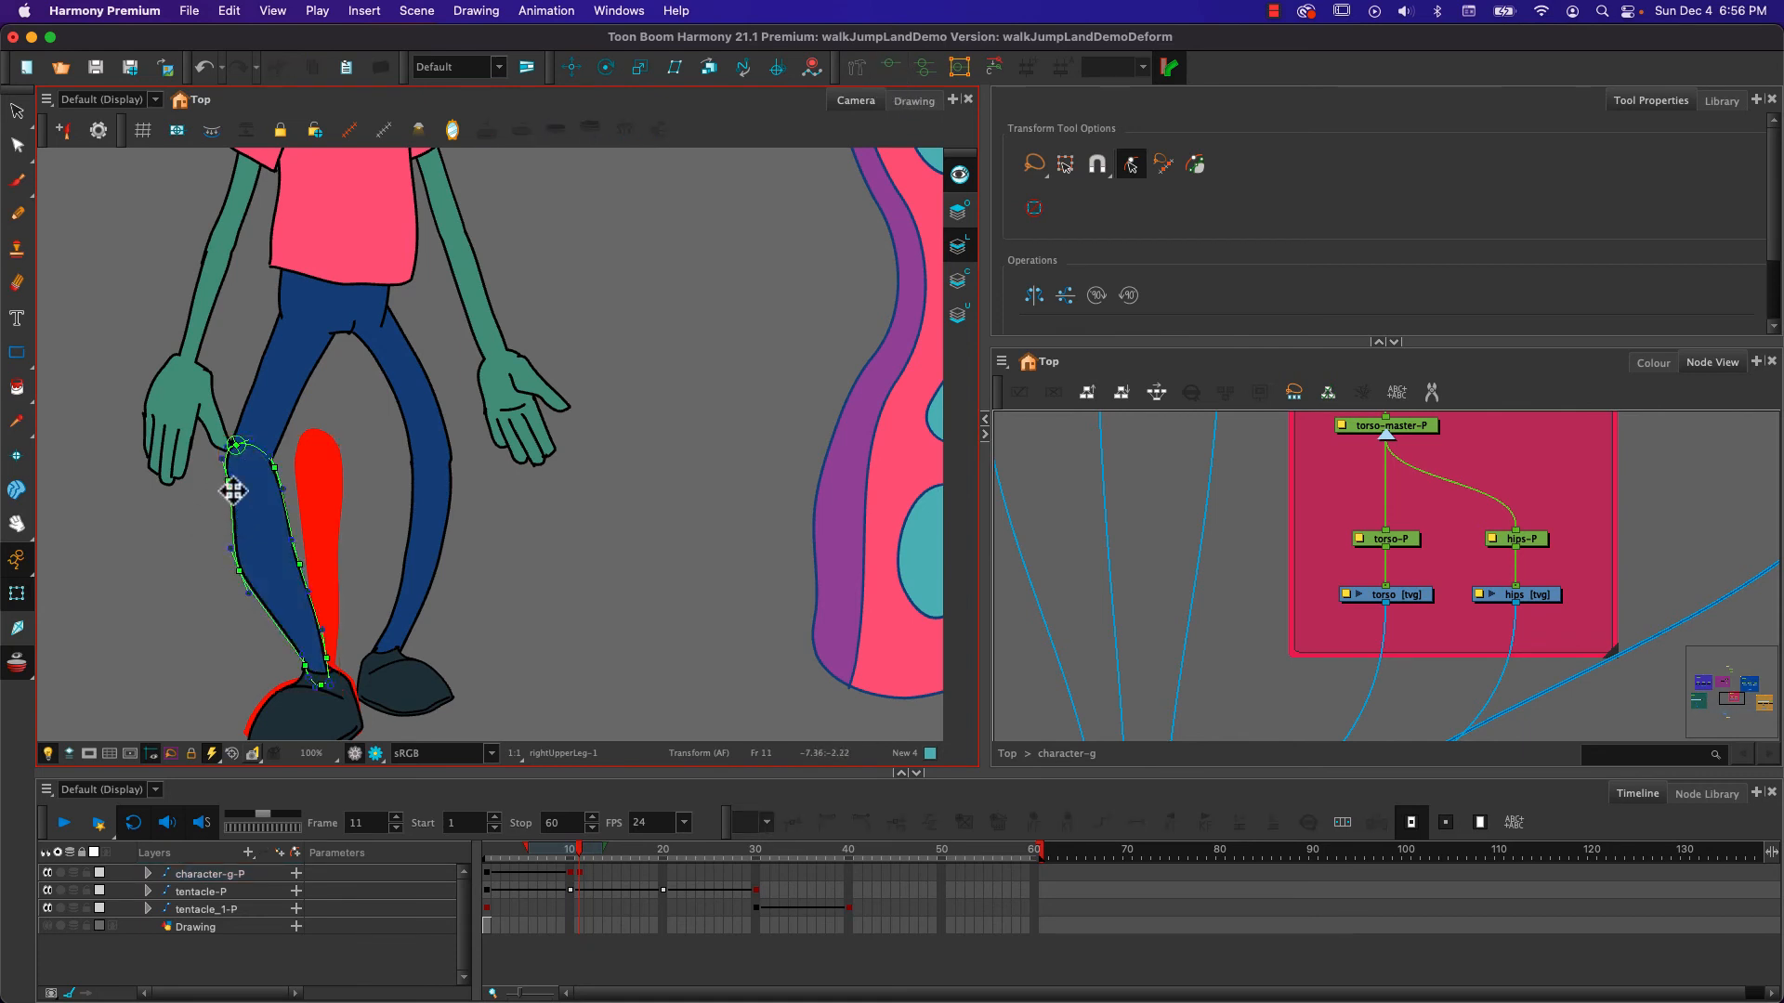
left_click(235, 505)
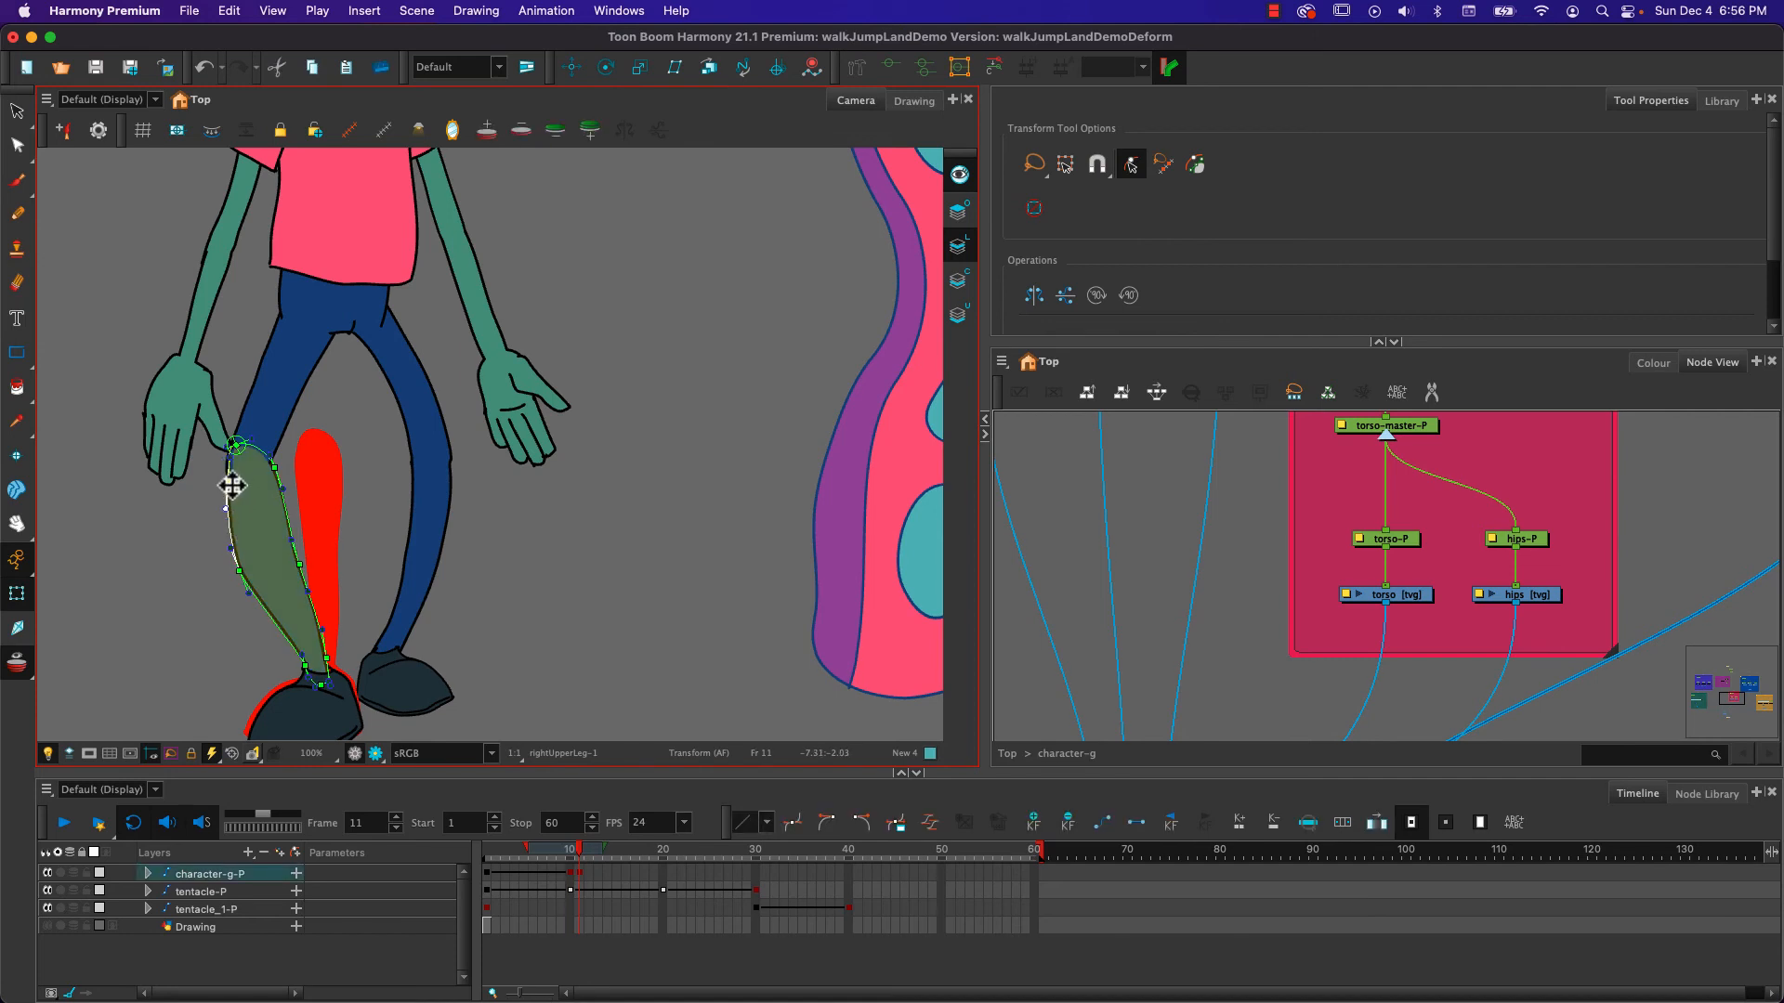
left_click(226, 482)
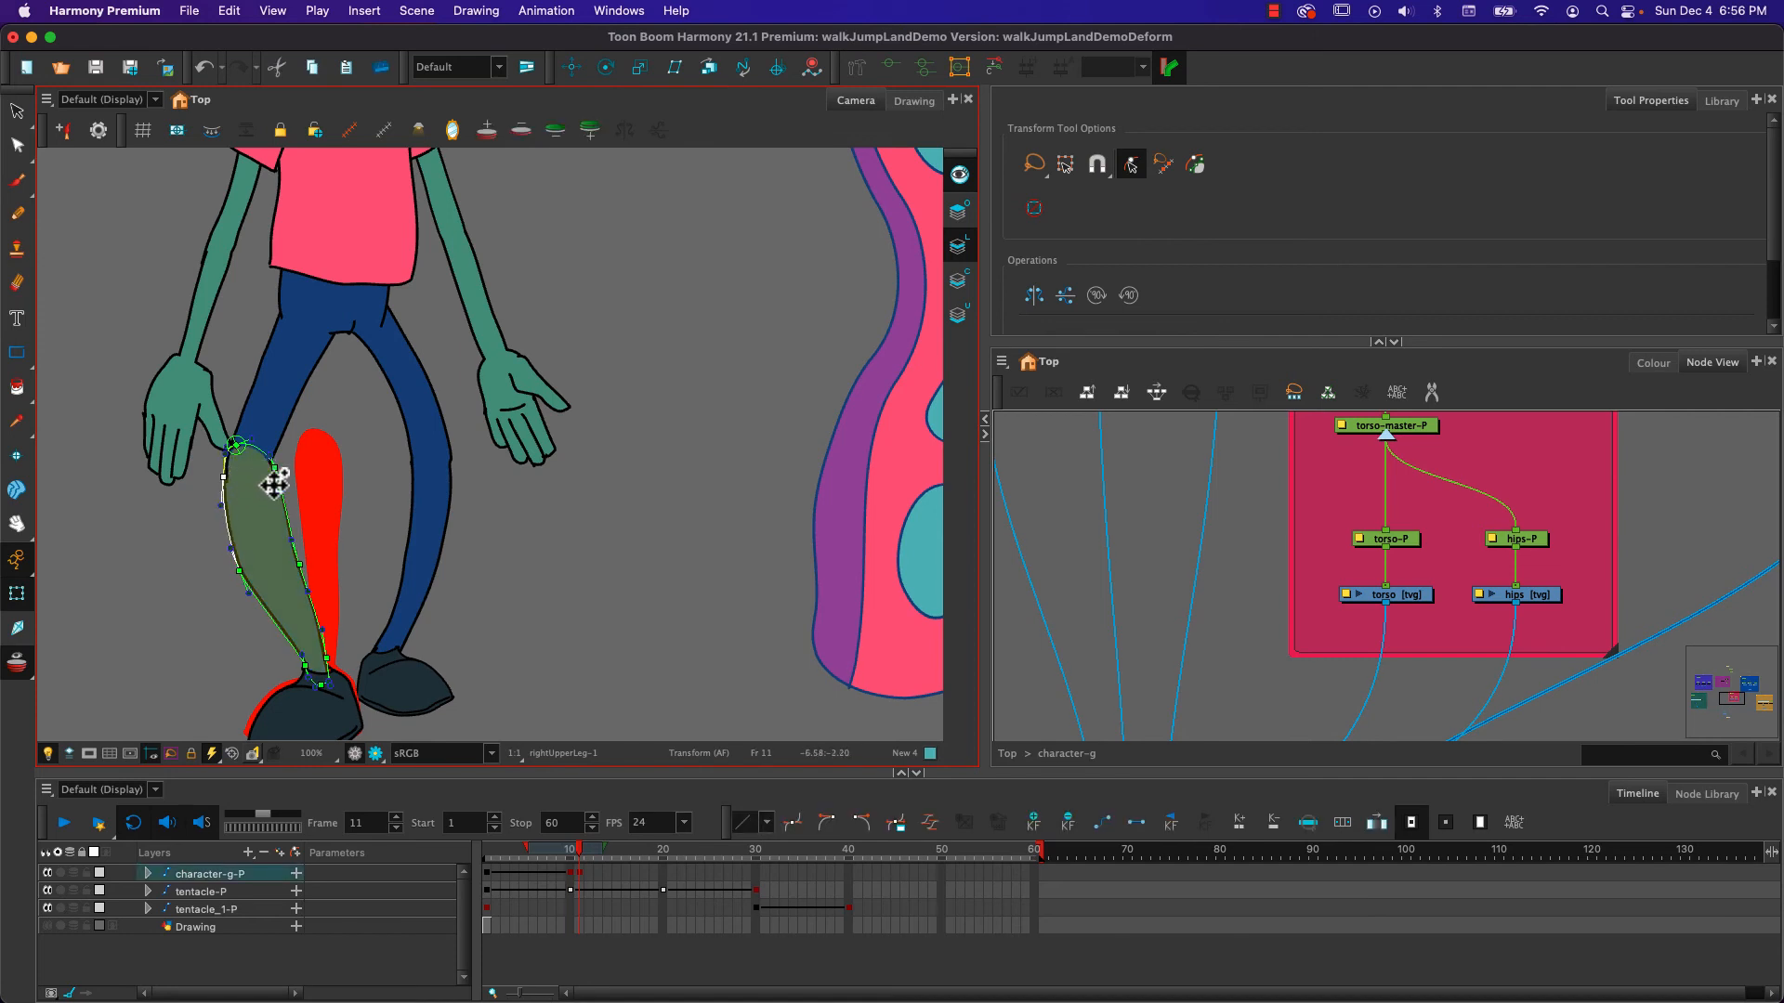
Pull in the inner edge of the left lower leg's envelope at the knee and mid-shin, and adjust its ankle point
left_click(297, 562)
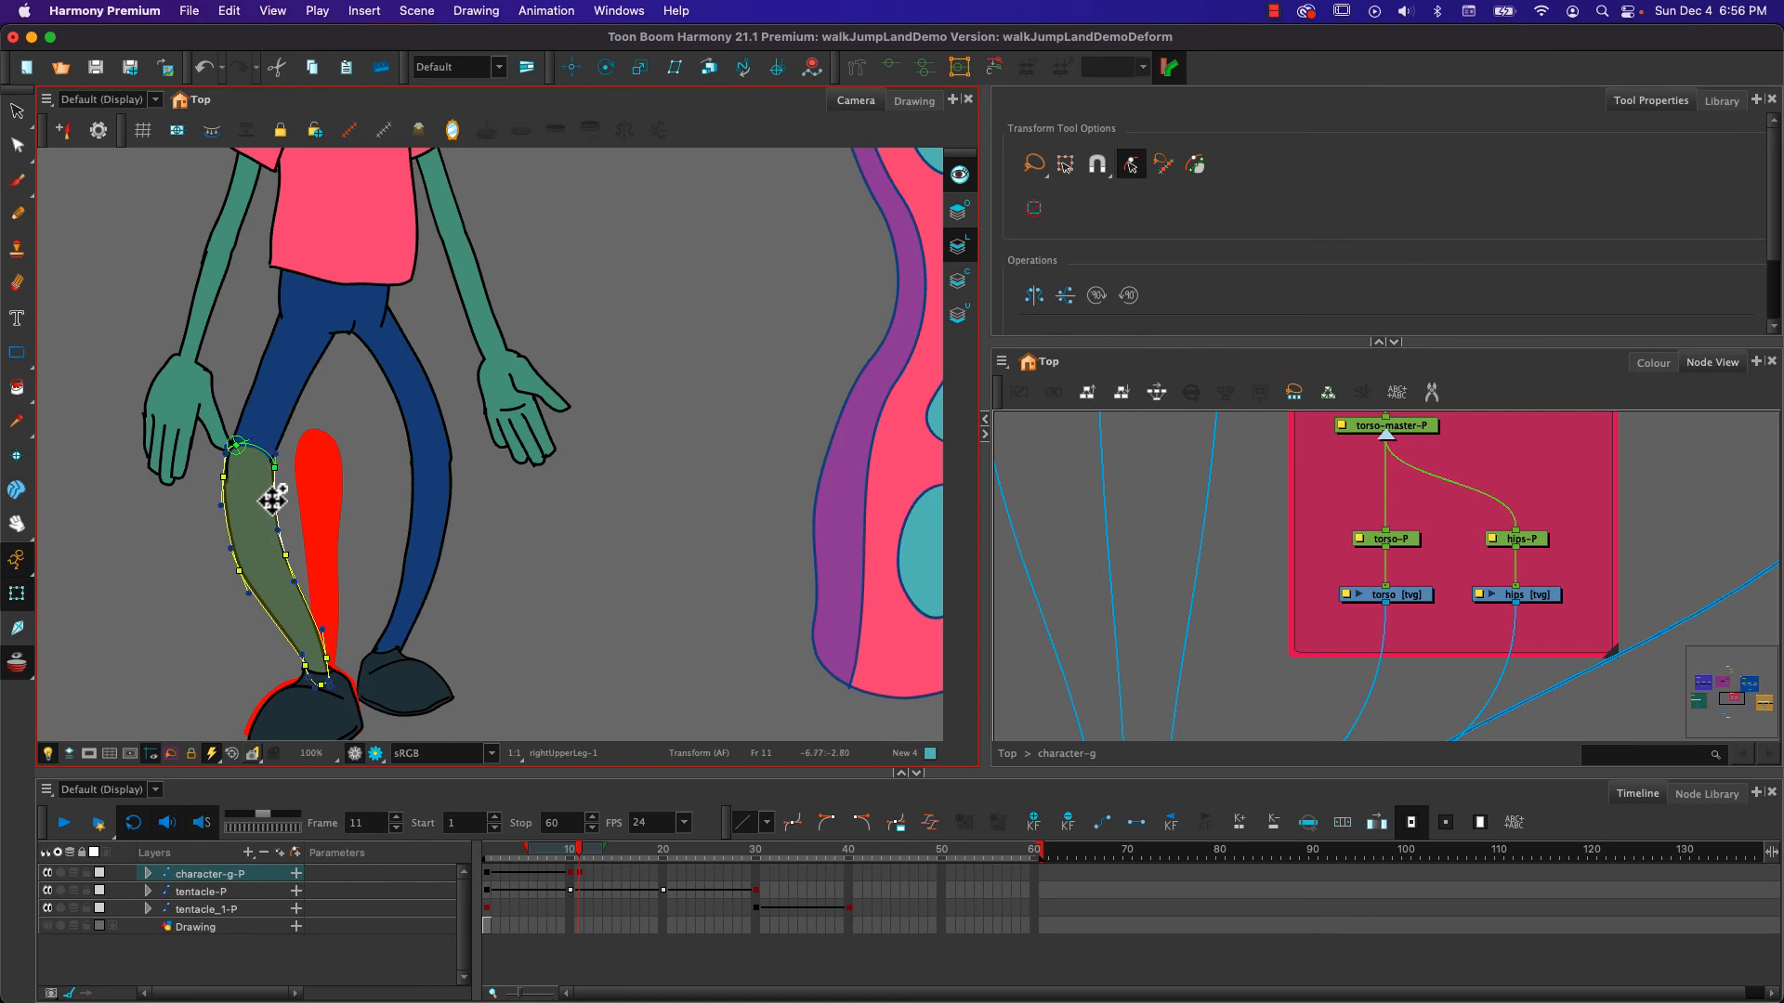
left_click_drag(275, 470, 263, 469)
left_click_drag(285, 560, 269, 553)
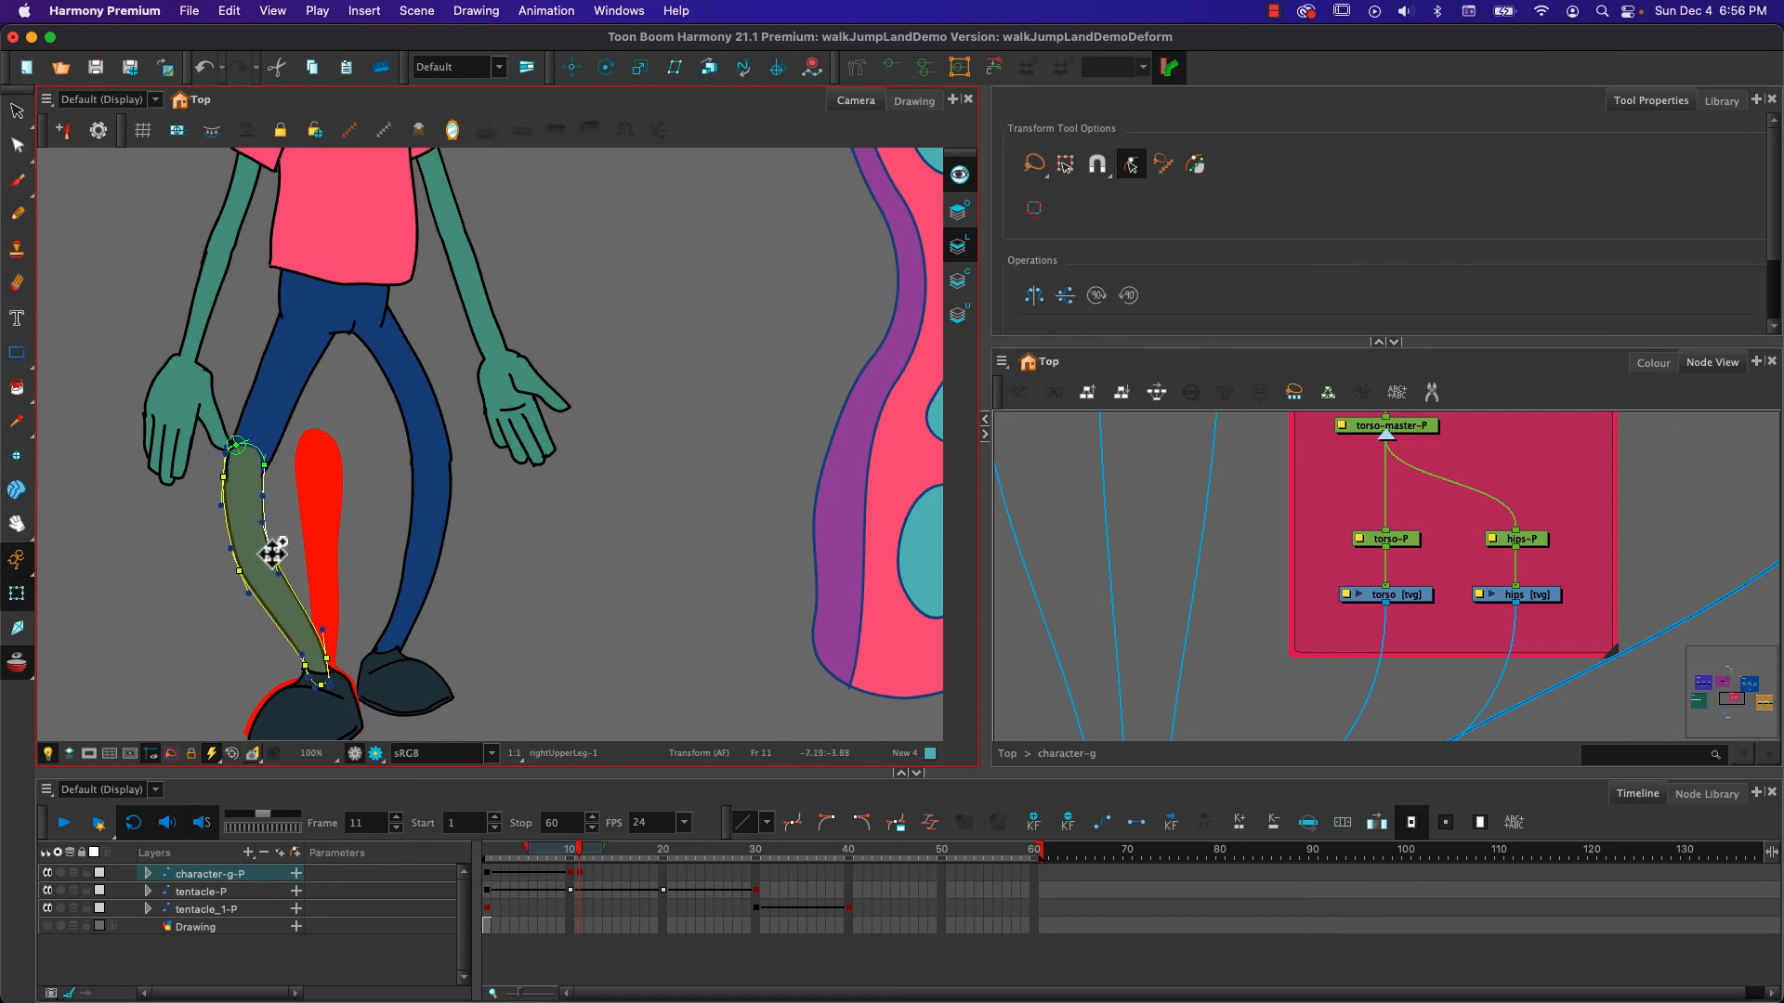
left_click_drag(322, 631, 336, 664)
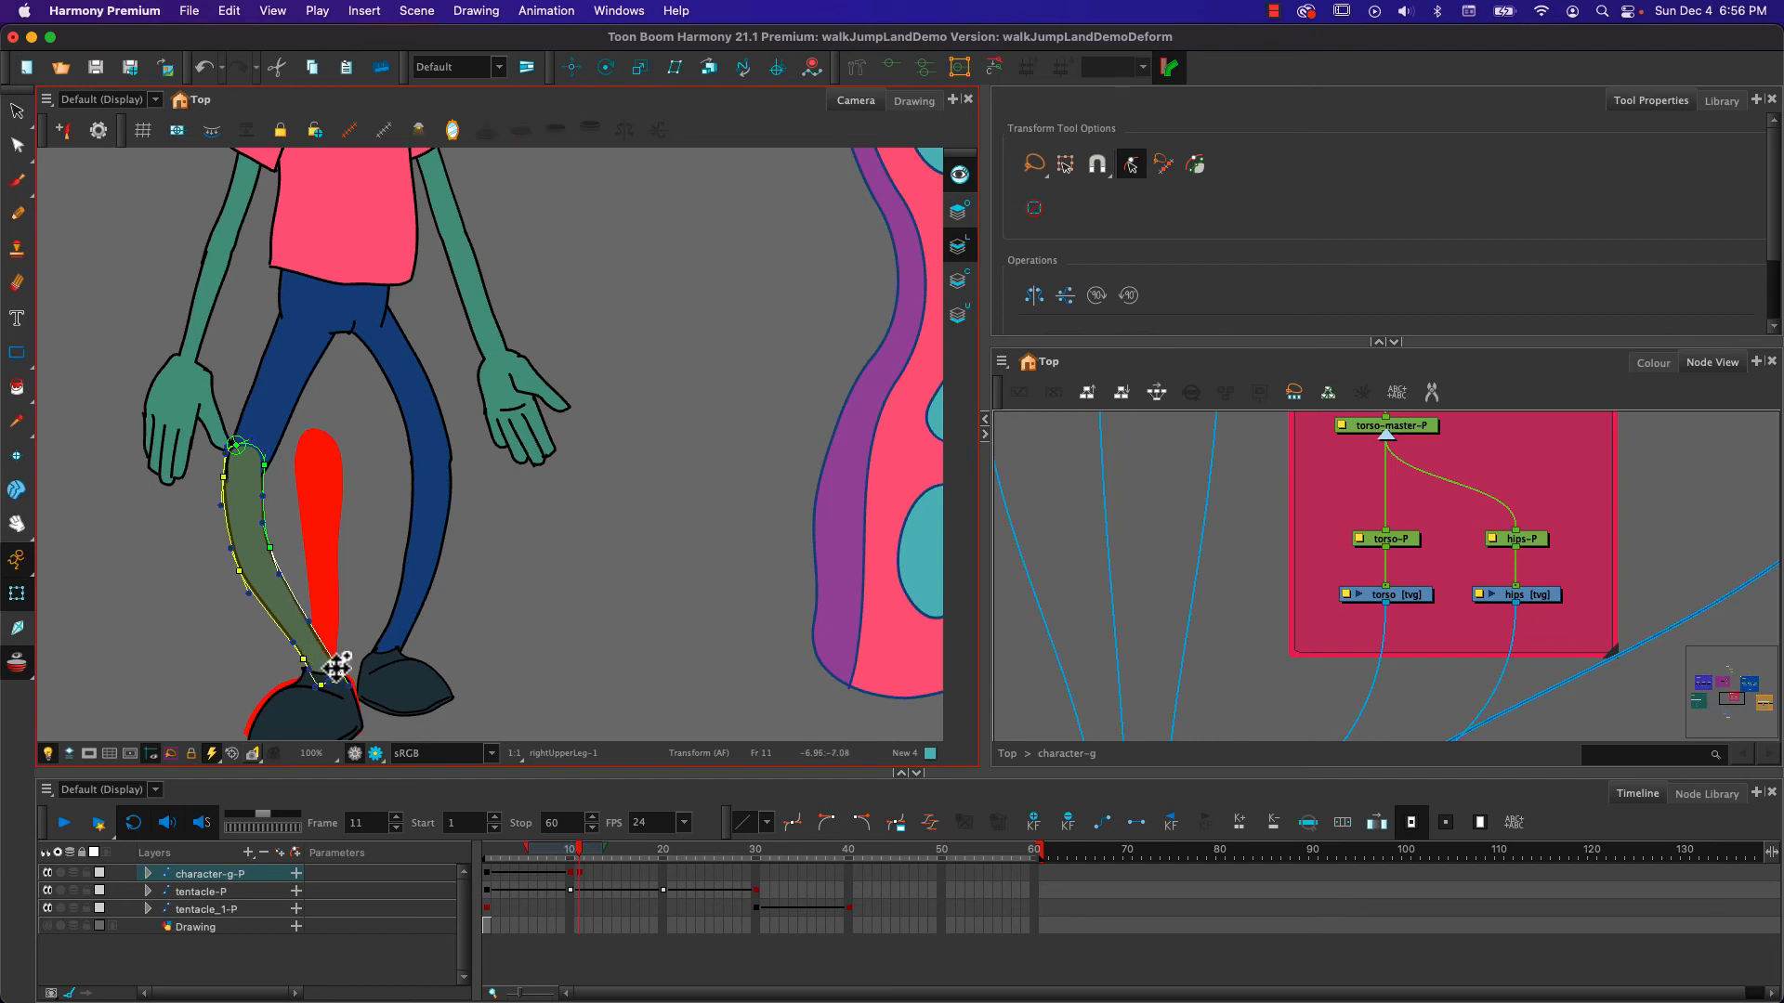
Show the left upper leg's envelope deformer and curve its inner and outer edges to flow into the lower leg at the knee
left_click(265, 392)
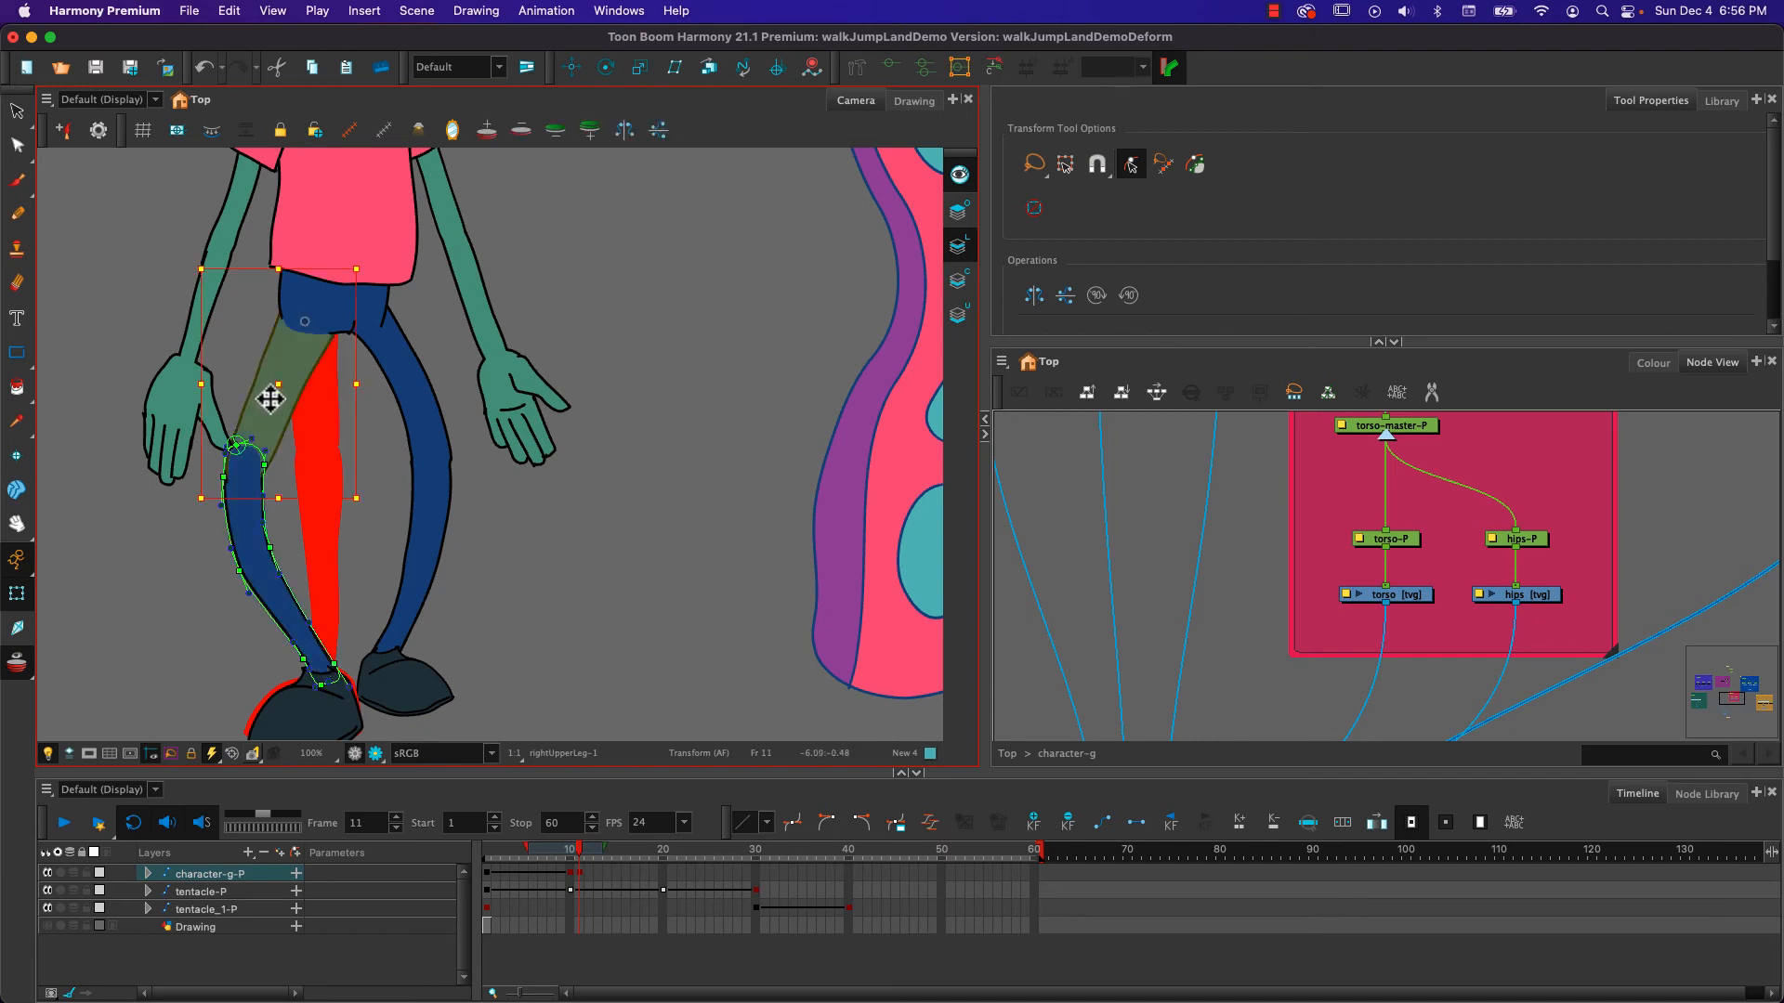
left_click(924, 68)
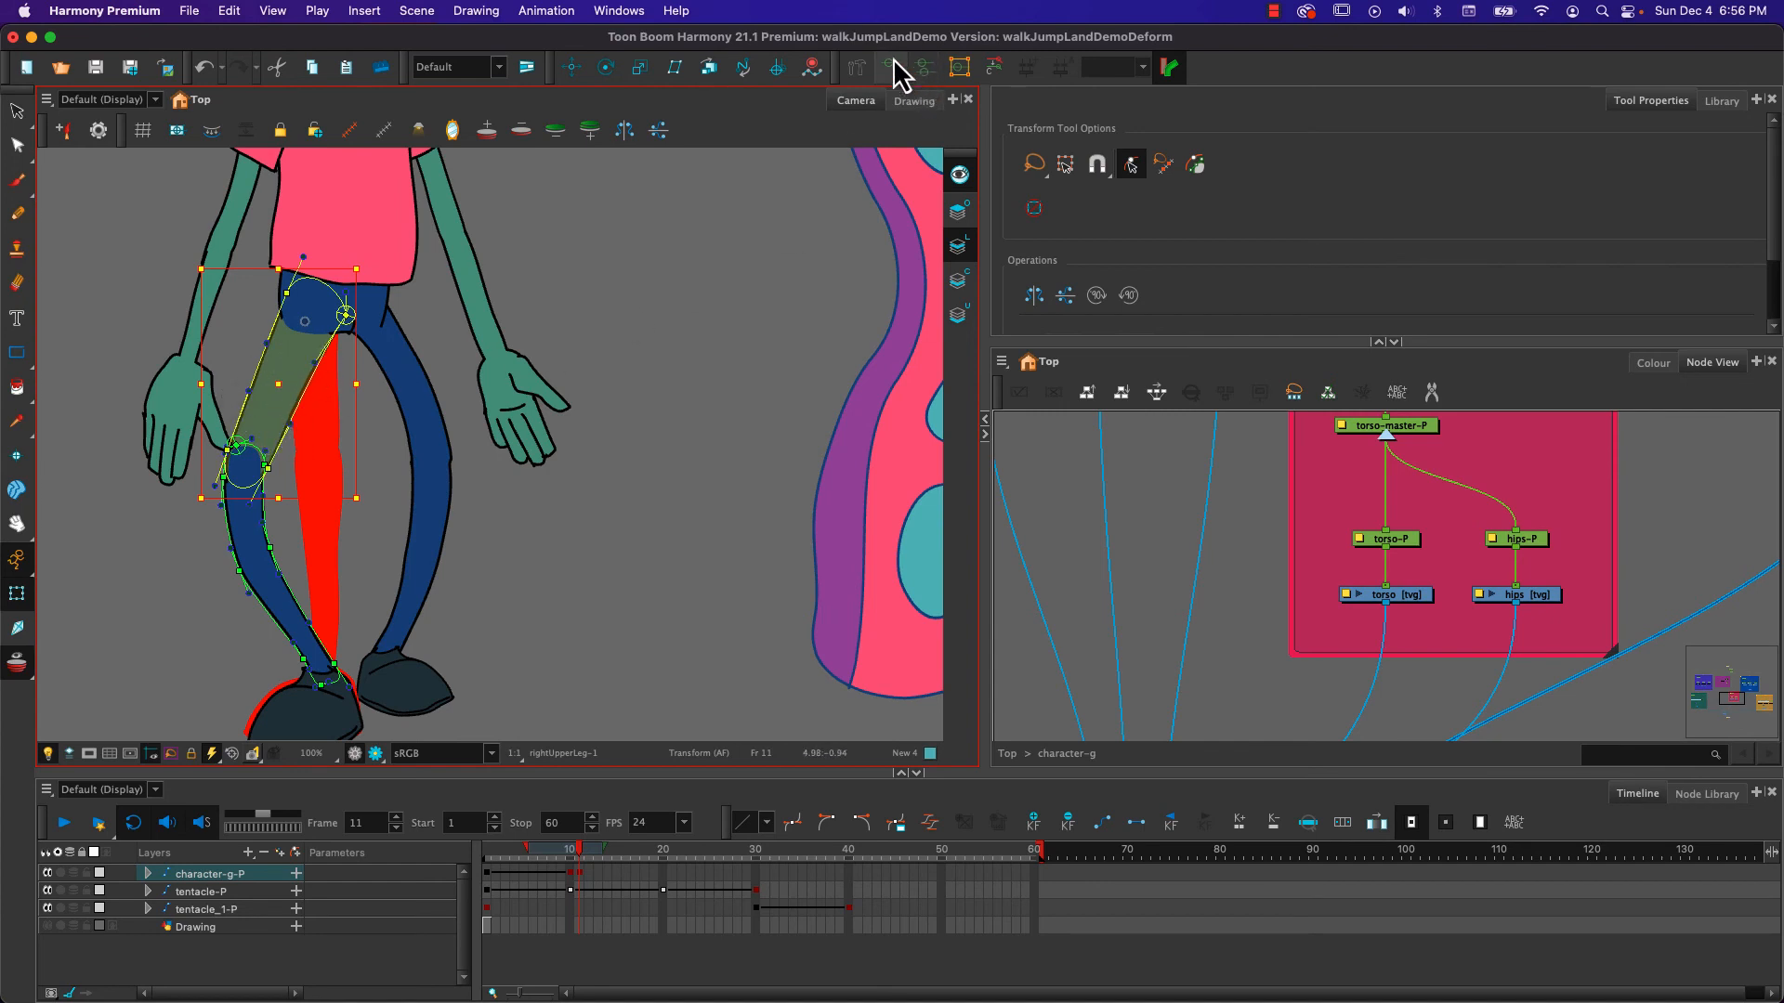
left_click(306, 357)
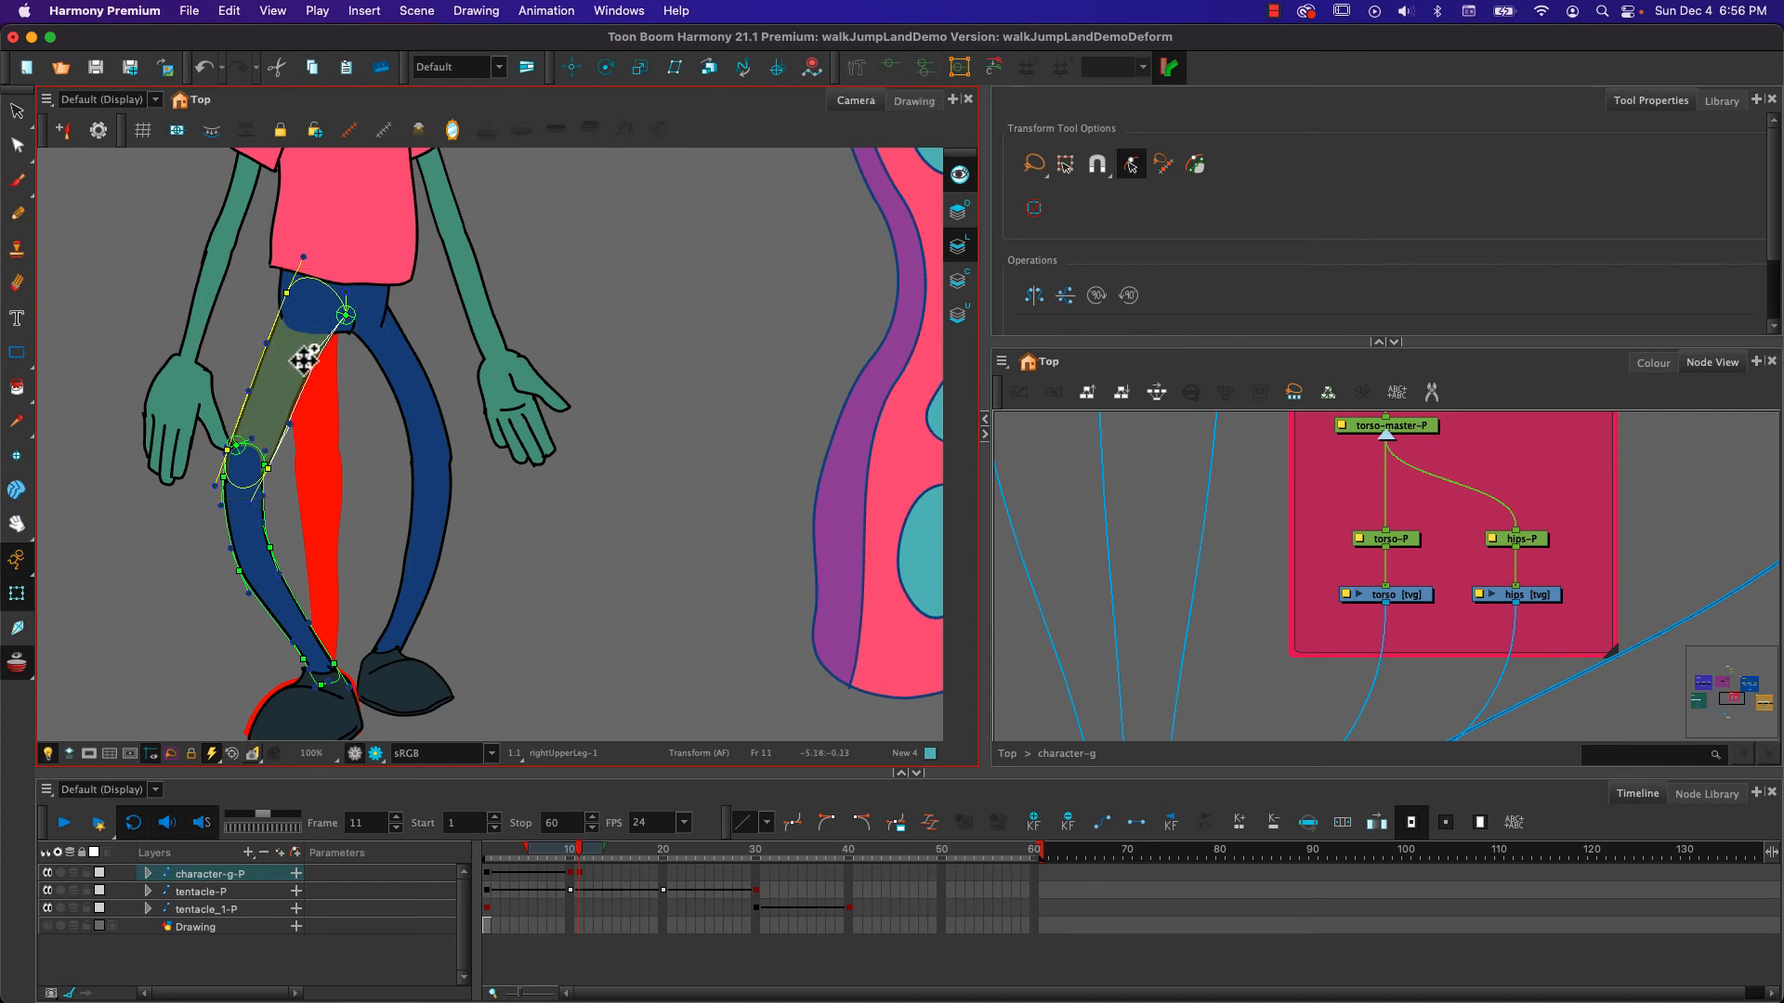
left_click_drag(300, 357, 302, 351)
left_click_drag(270, 475, 266, 471)
left_click_drag(267, 344, 279, 288)
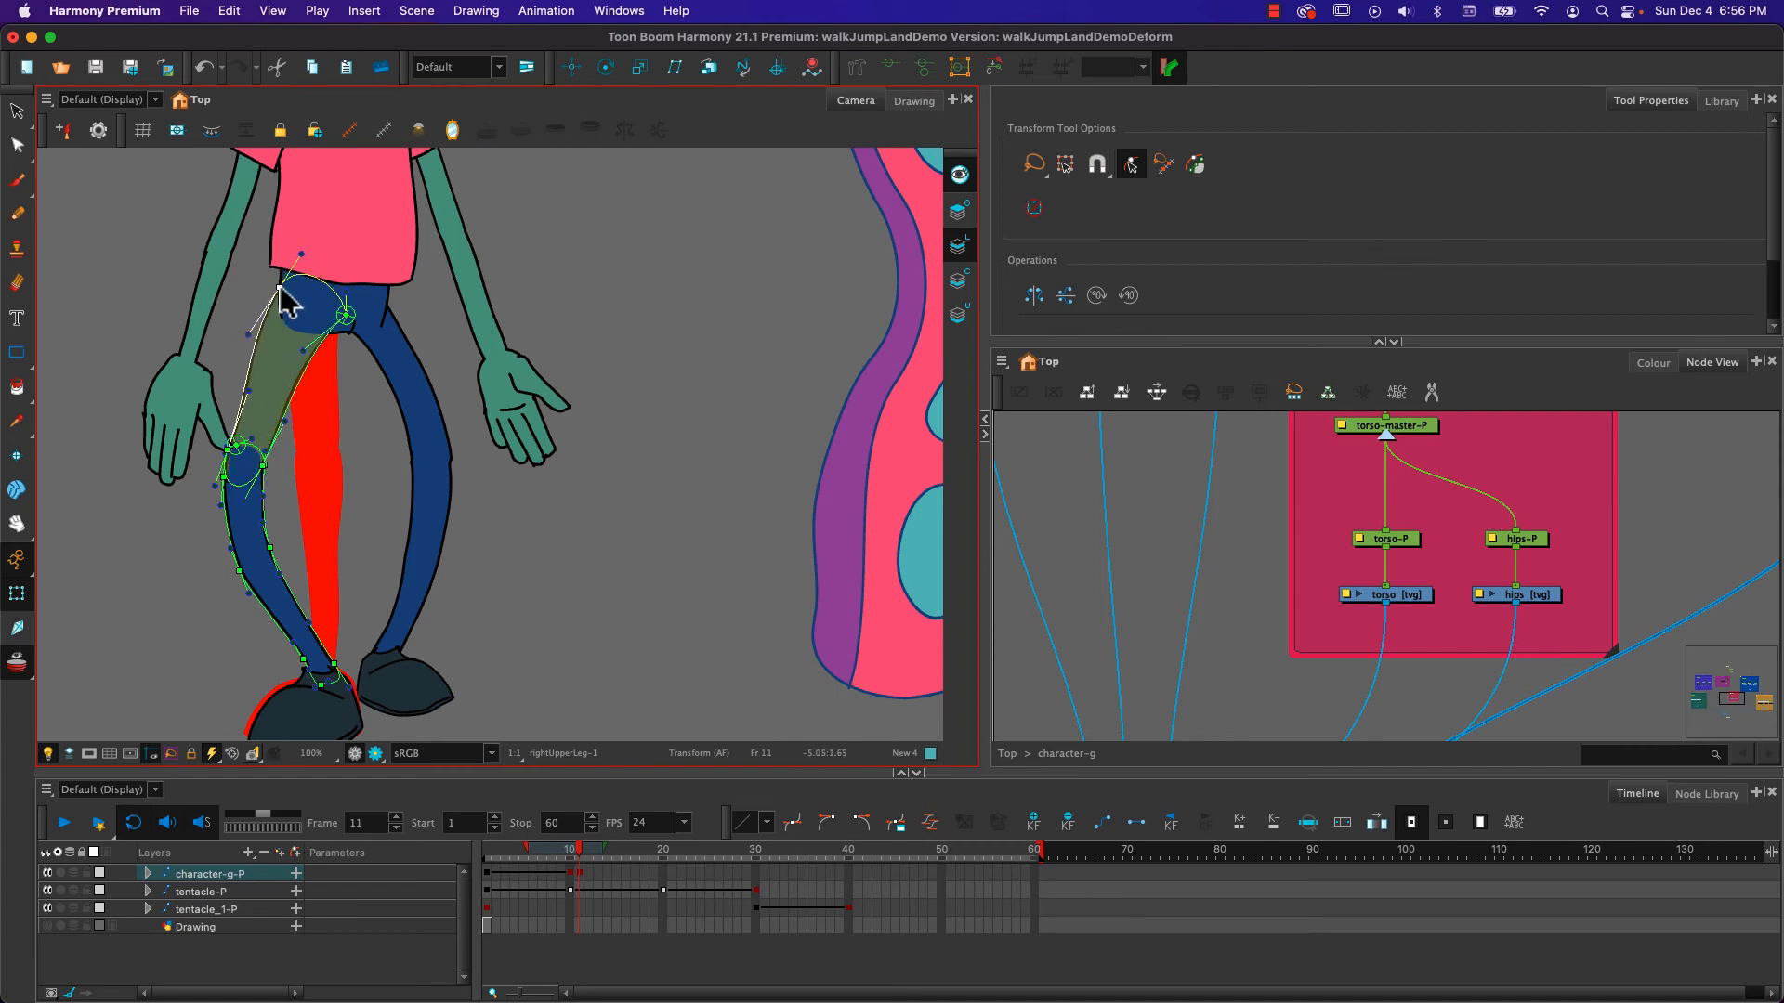
left_click_drag(248, 395, 237, 375)
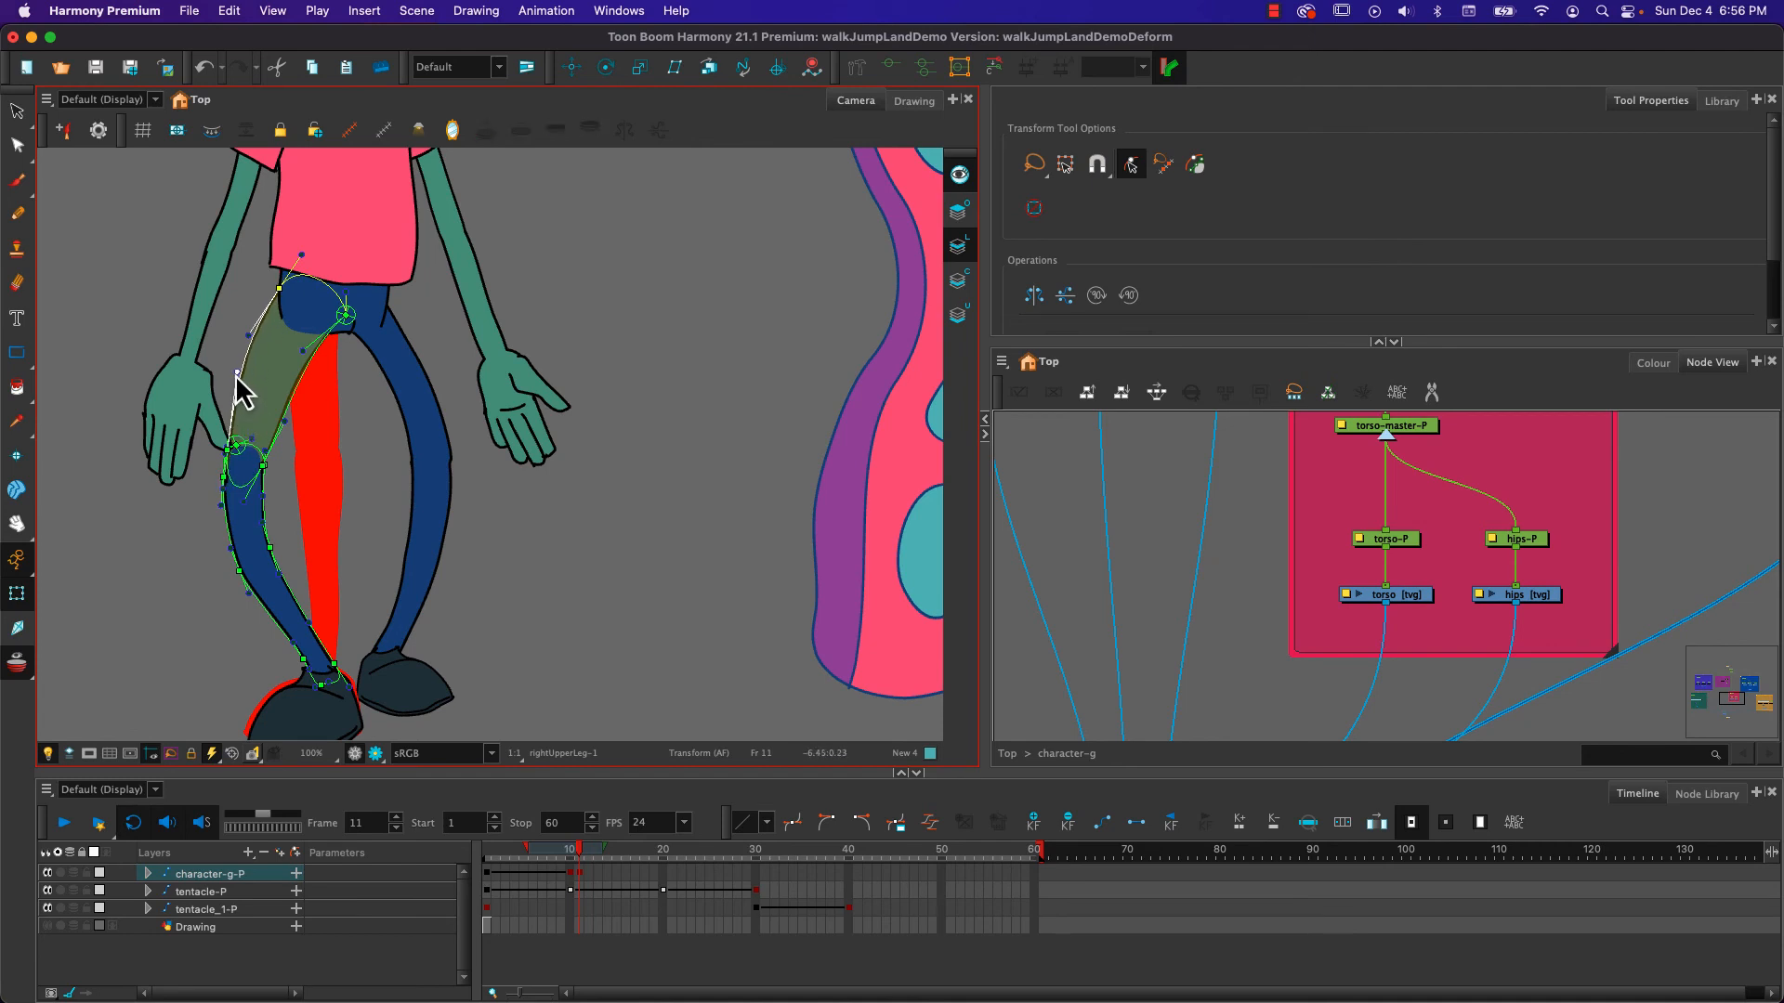
left_click_drag(229, 453, 225, 451)
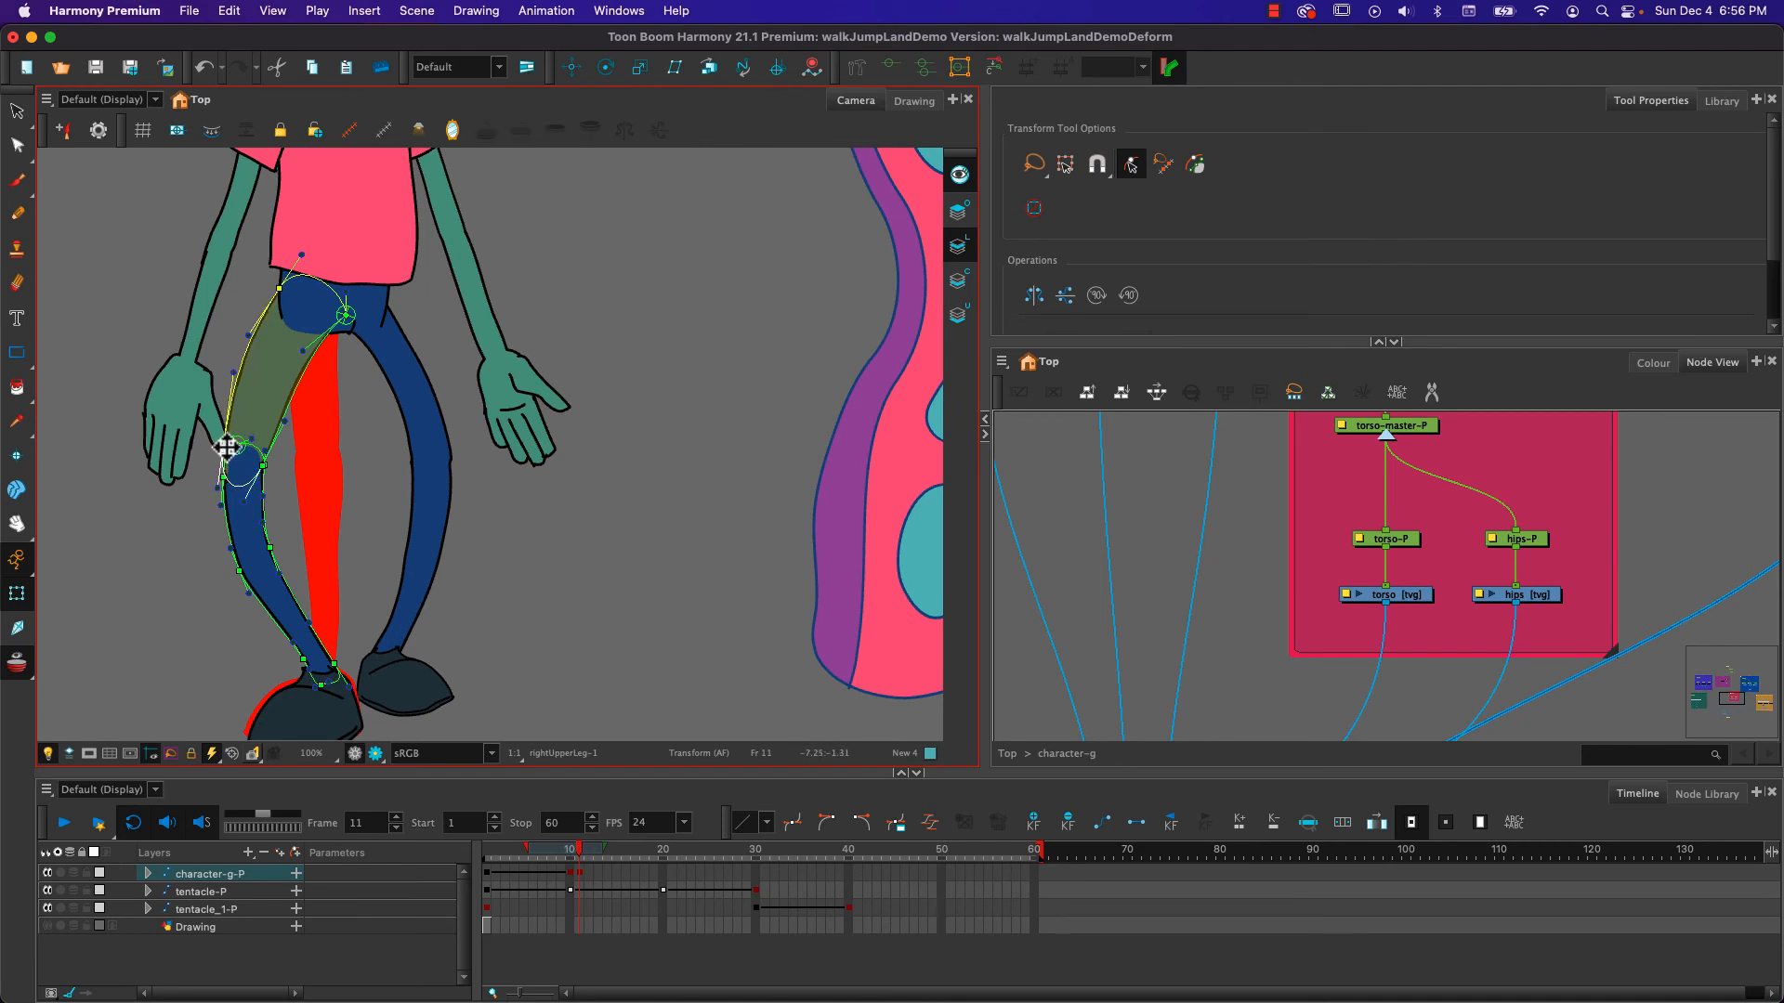
Show only the left upper leg's deformer, refine its curve at the knee, and hide the deformer controls
left_click(890, 69)
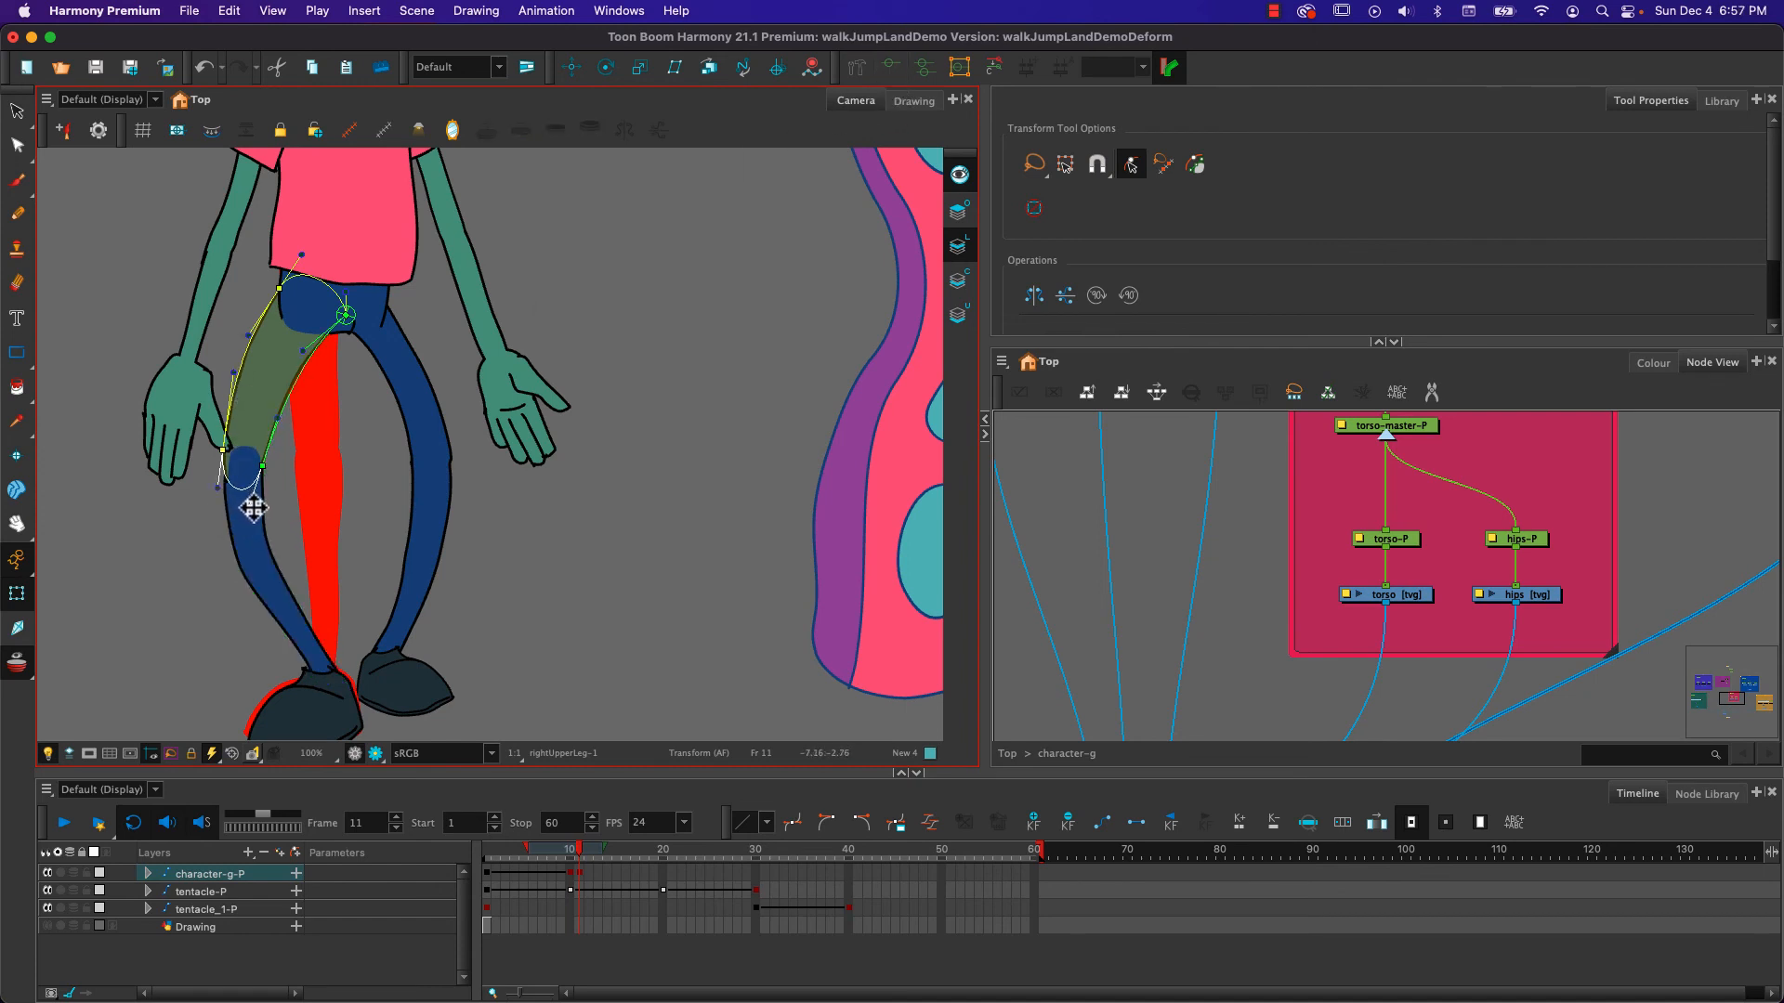
left_click(251, 505)
left_click_drag(253, 492, 255, 494)
left_click(207, 576)
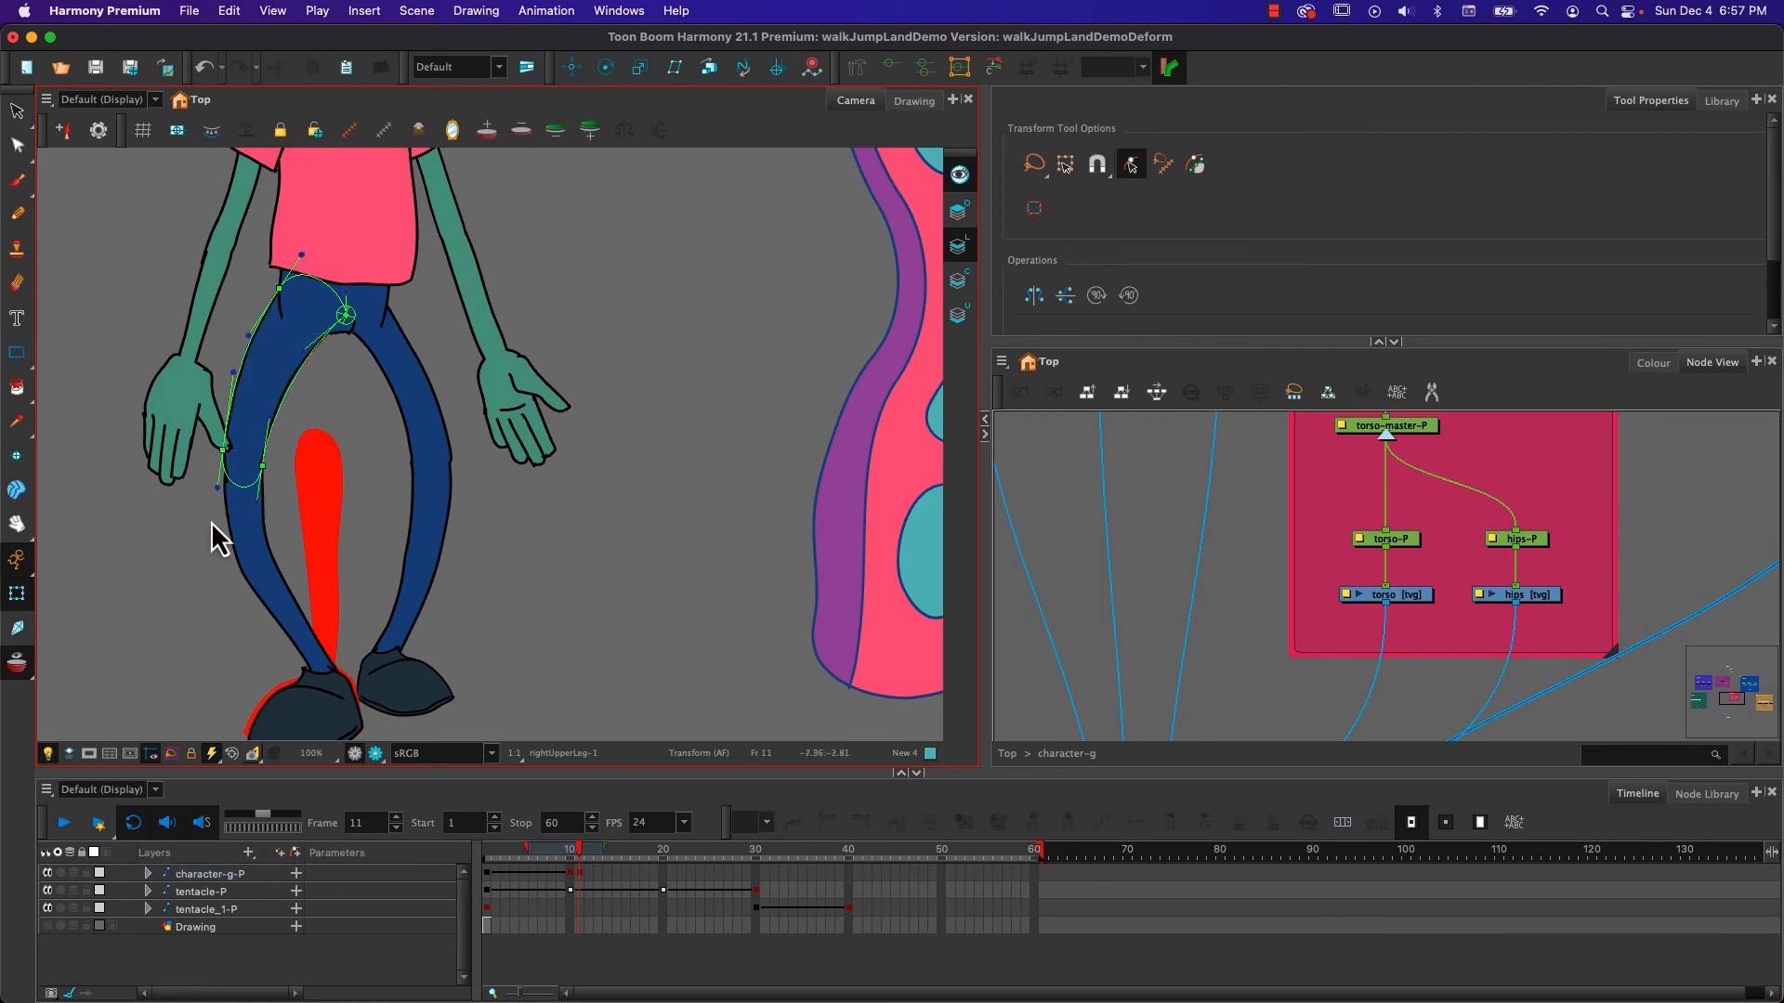
left_click(384, 131)
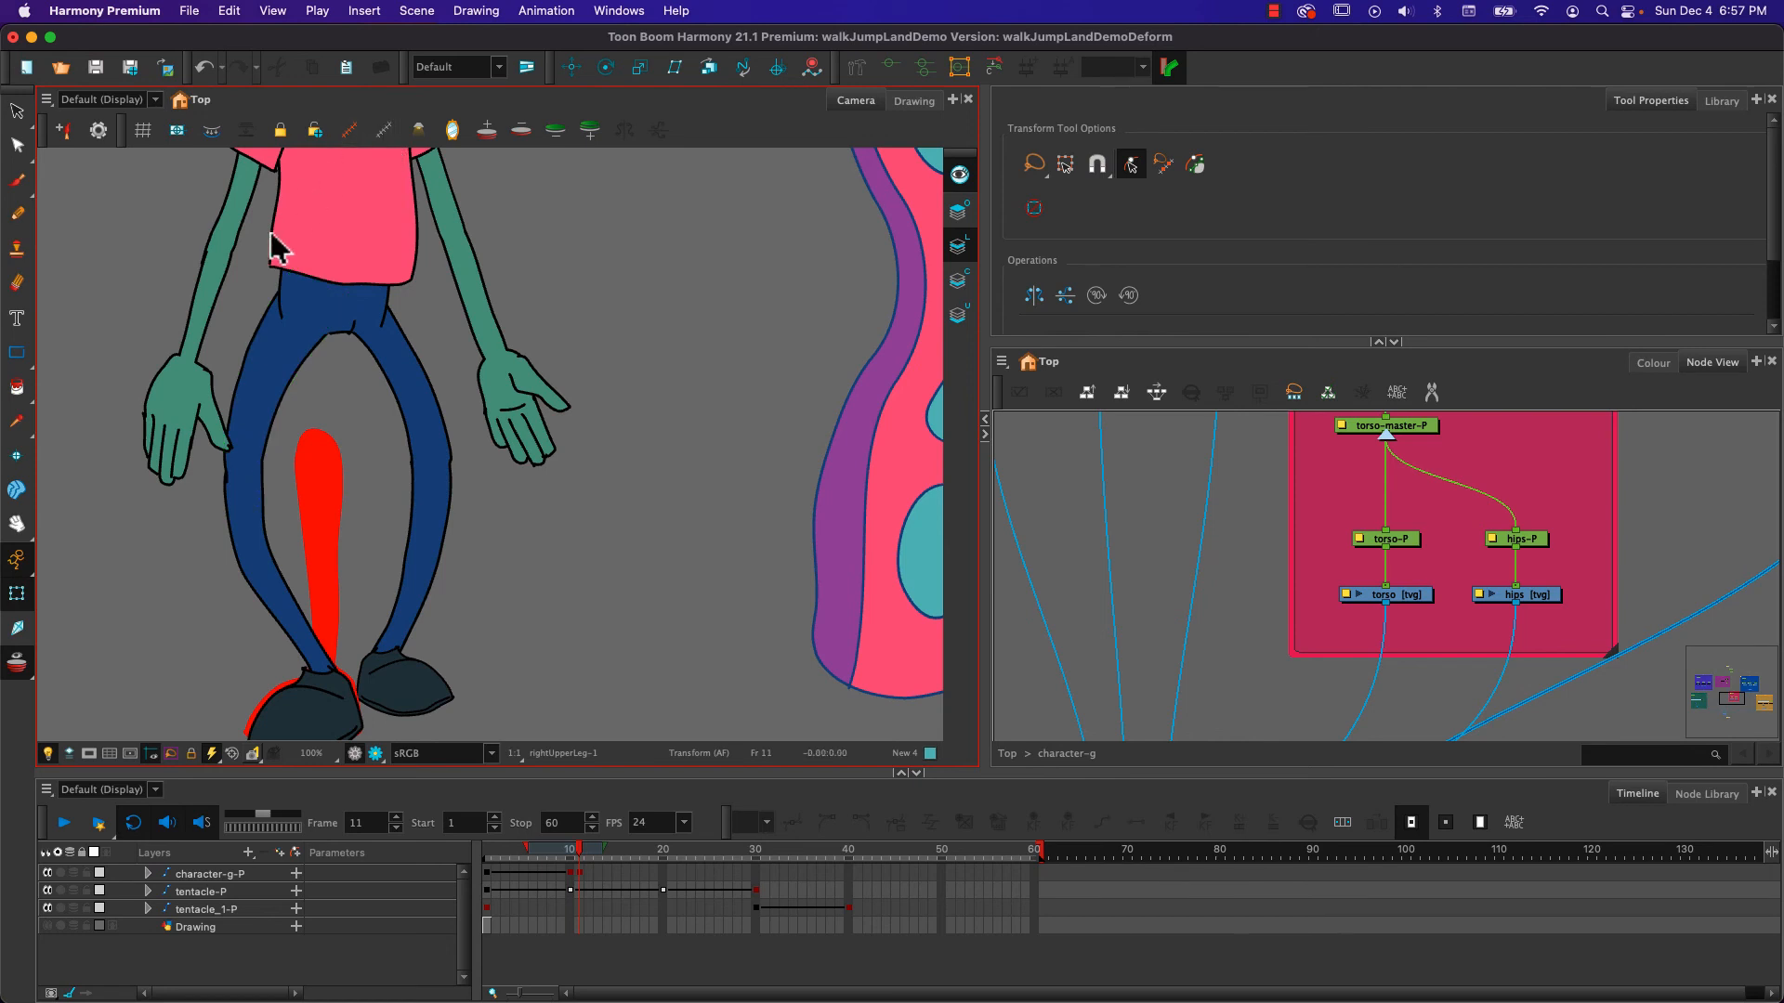
Make the character-g-P keyframe at frame 10 a motion keyframe and move the keyframe at frame 11 to frame 14
left_click(570, 874)
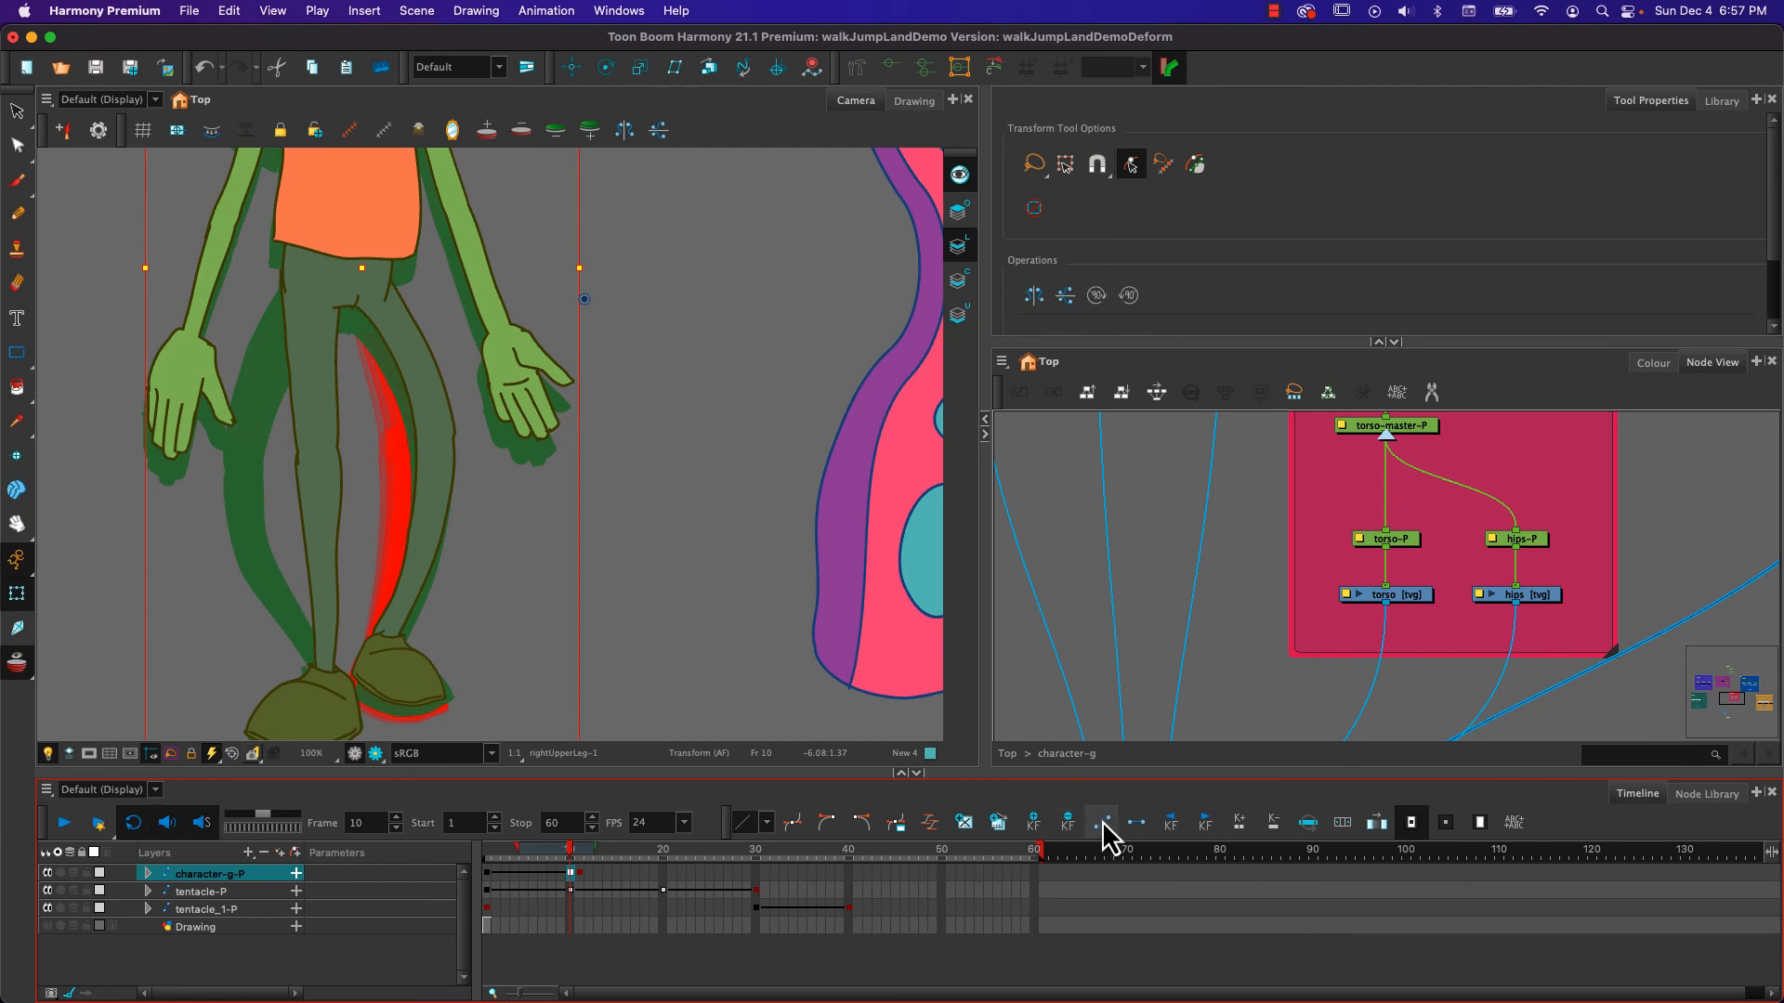
left_click(1103, 823)
left_click(579, 875)
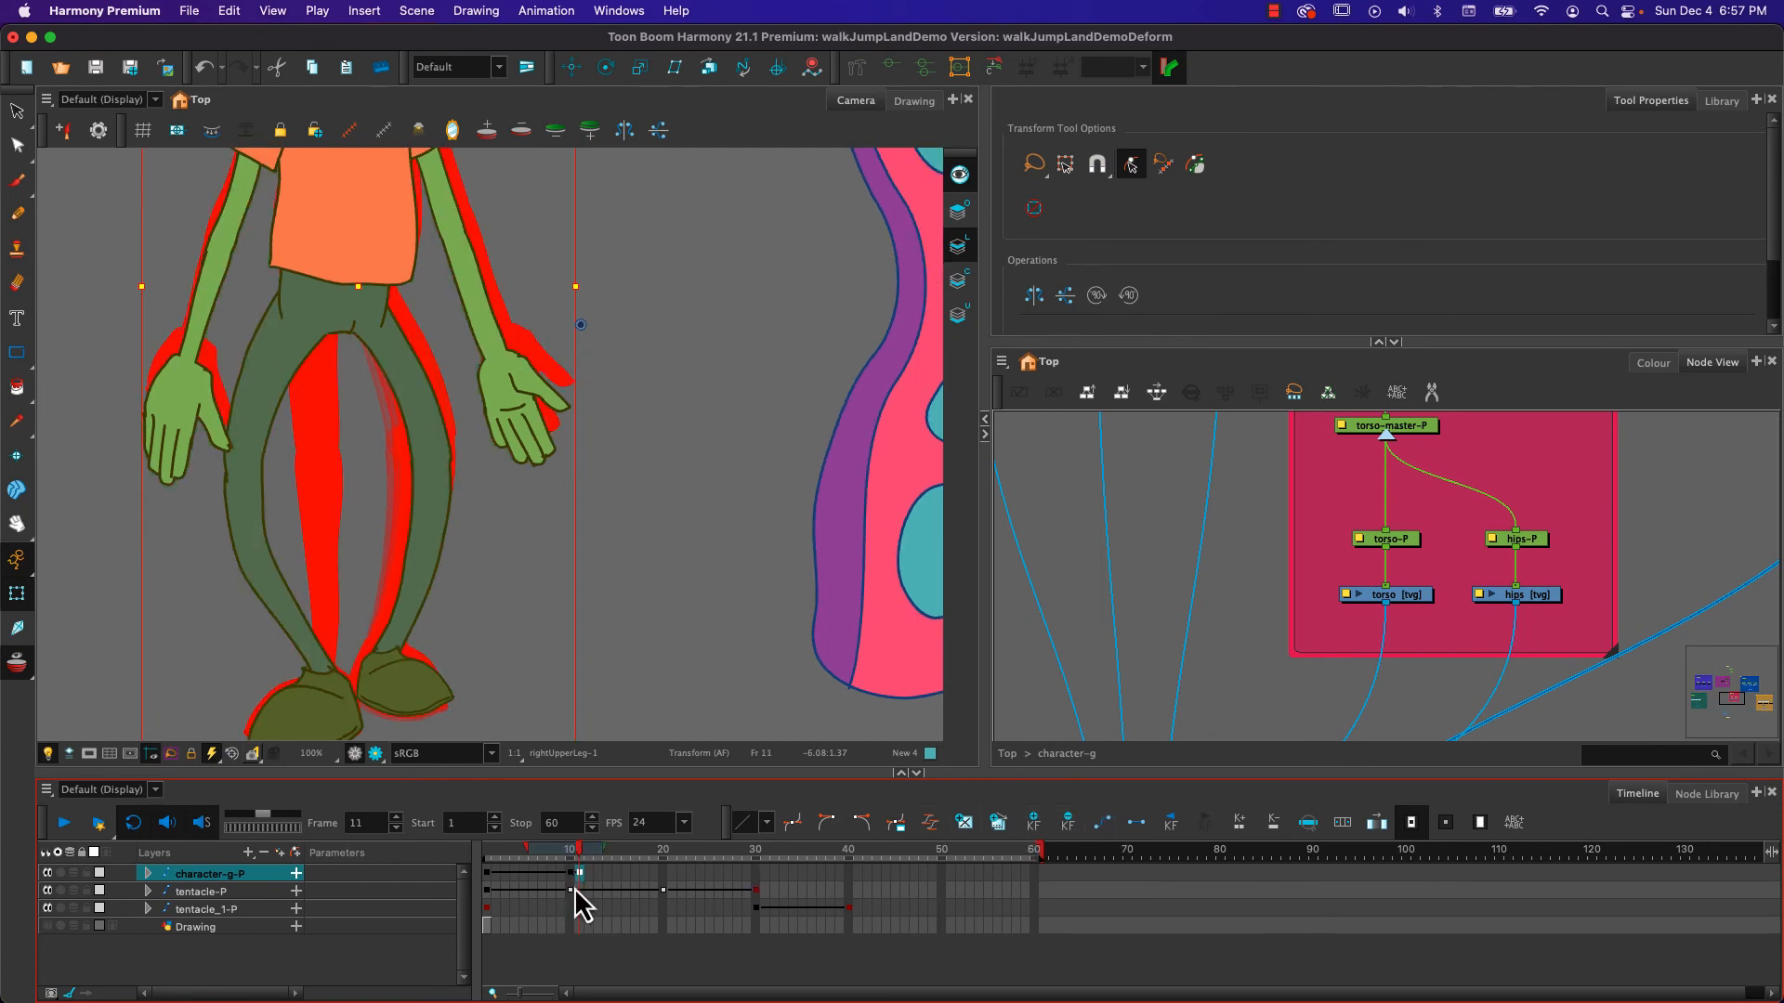
left_click_drag(601, 875, 600, 857)
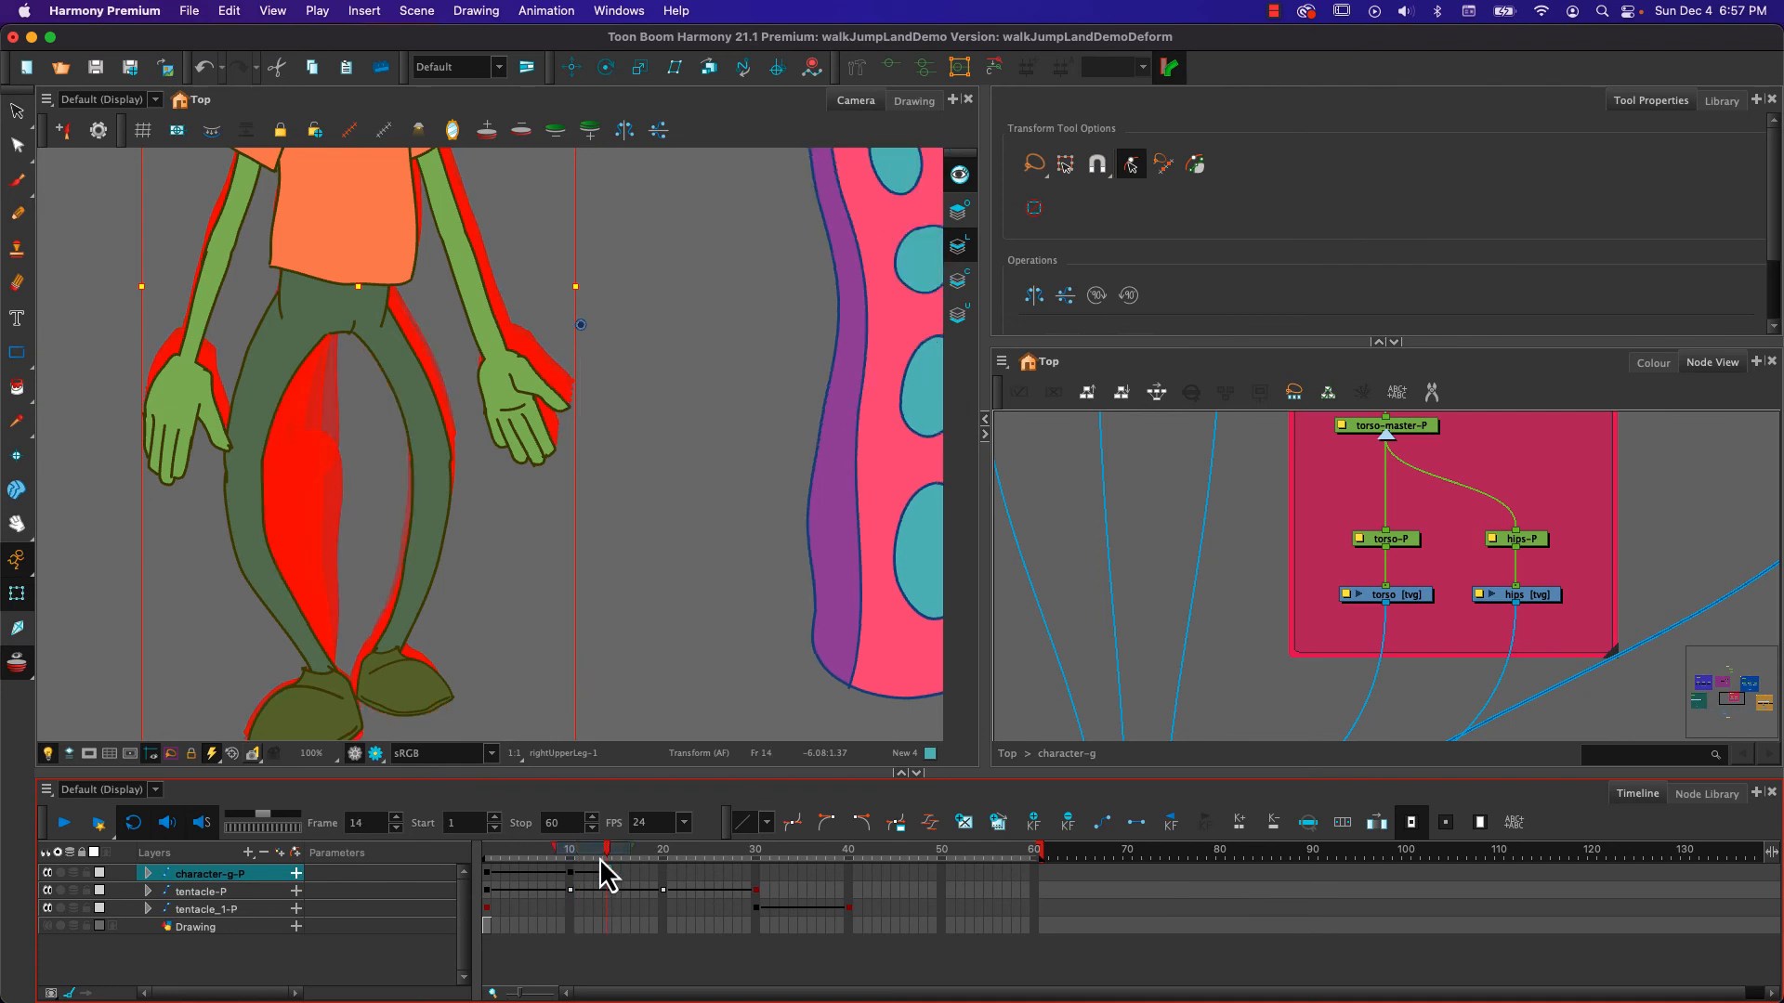
Turn off onion skin and, at frame 18, rotate the whole right leg outward and up from the hip
left_click(13, 661)
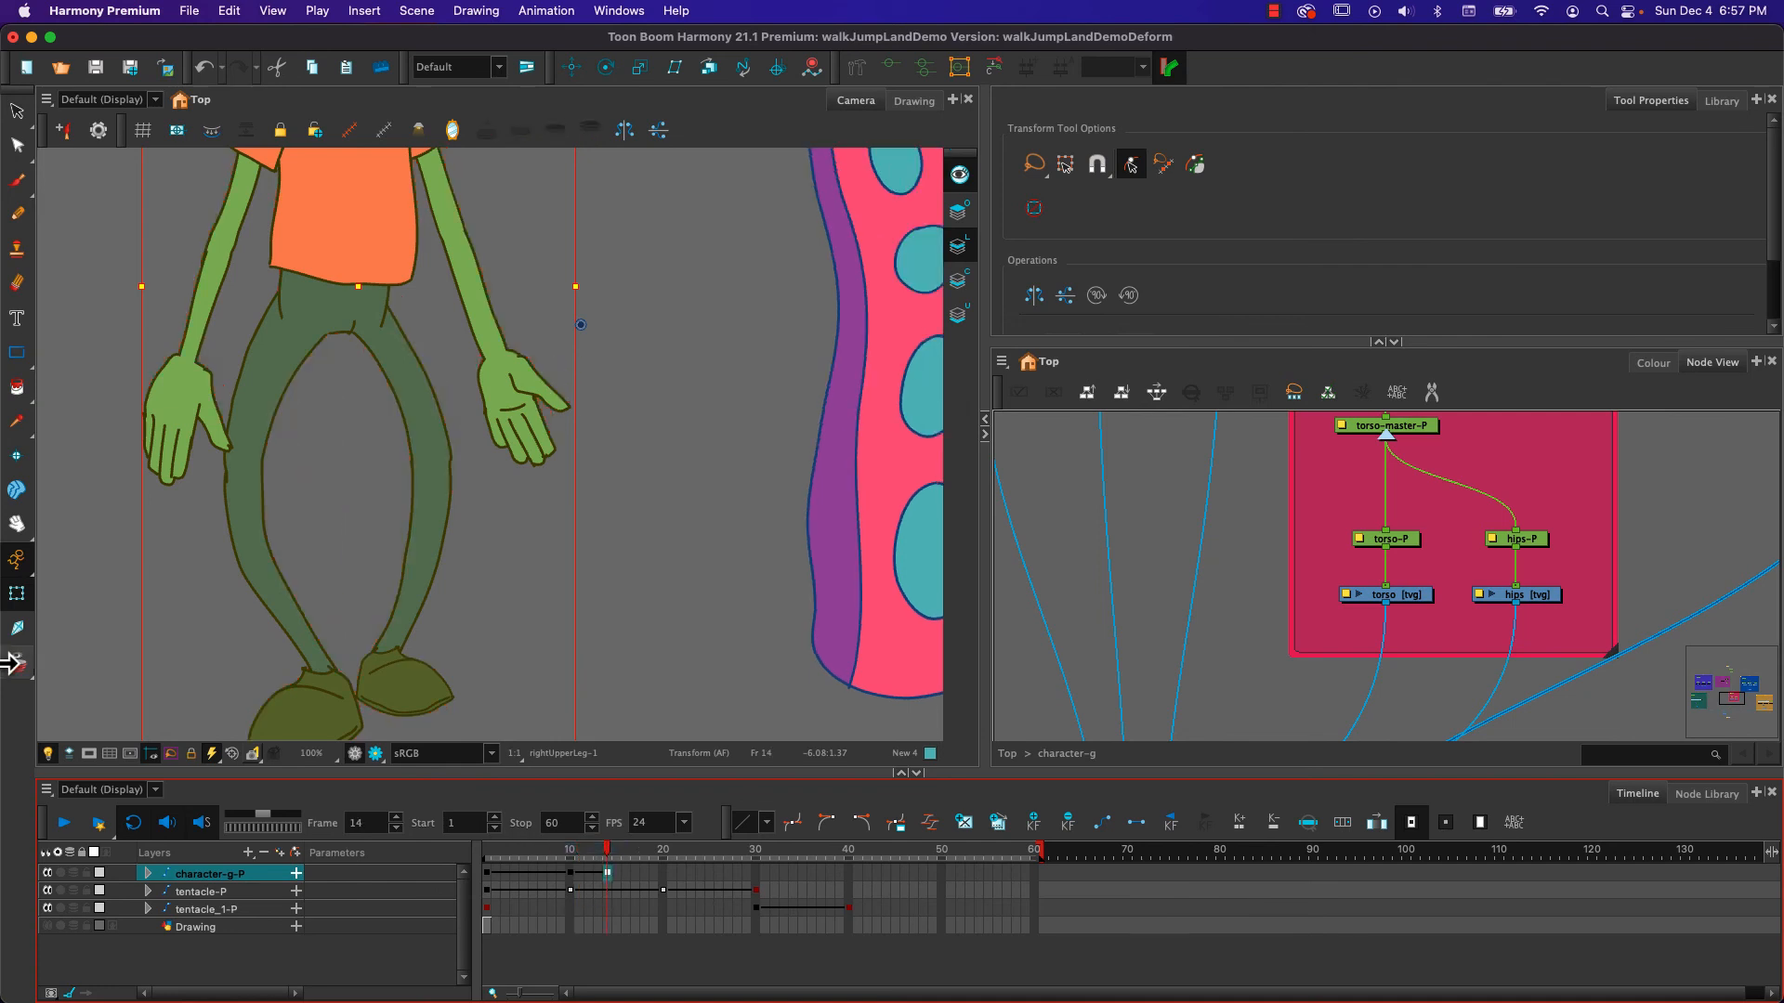
left_click_drag(606, 852, 645, 860)
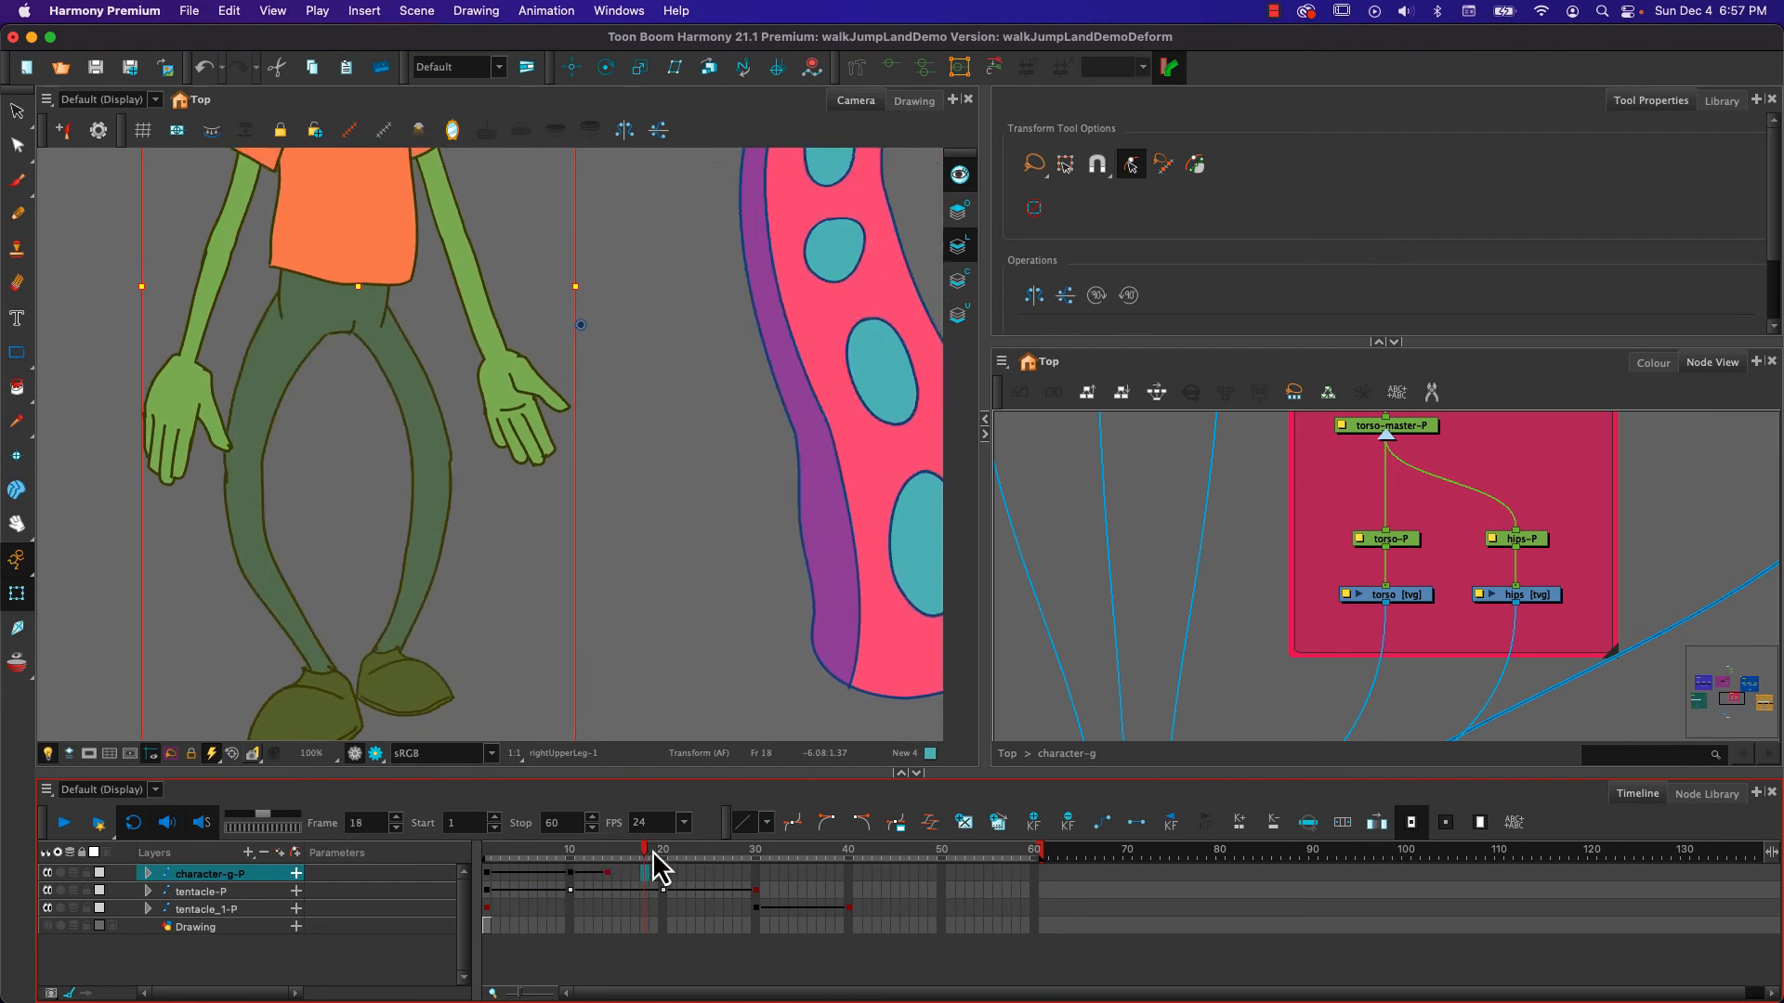
left_click(103, 604)
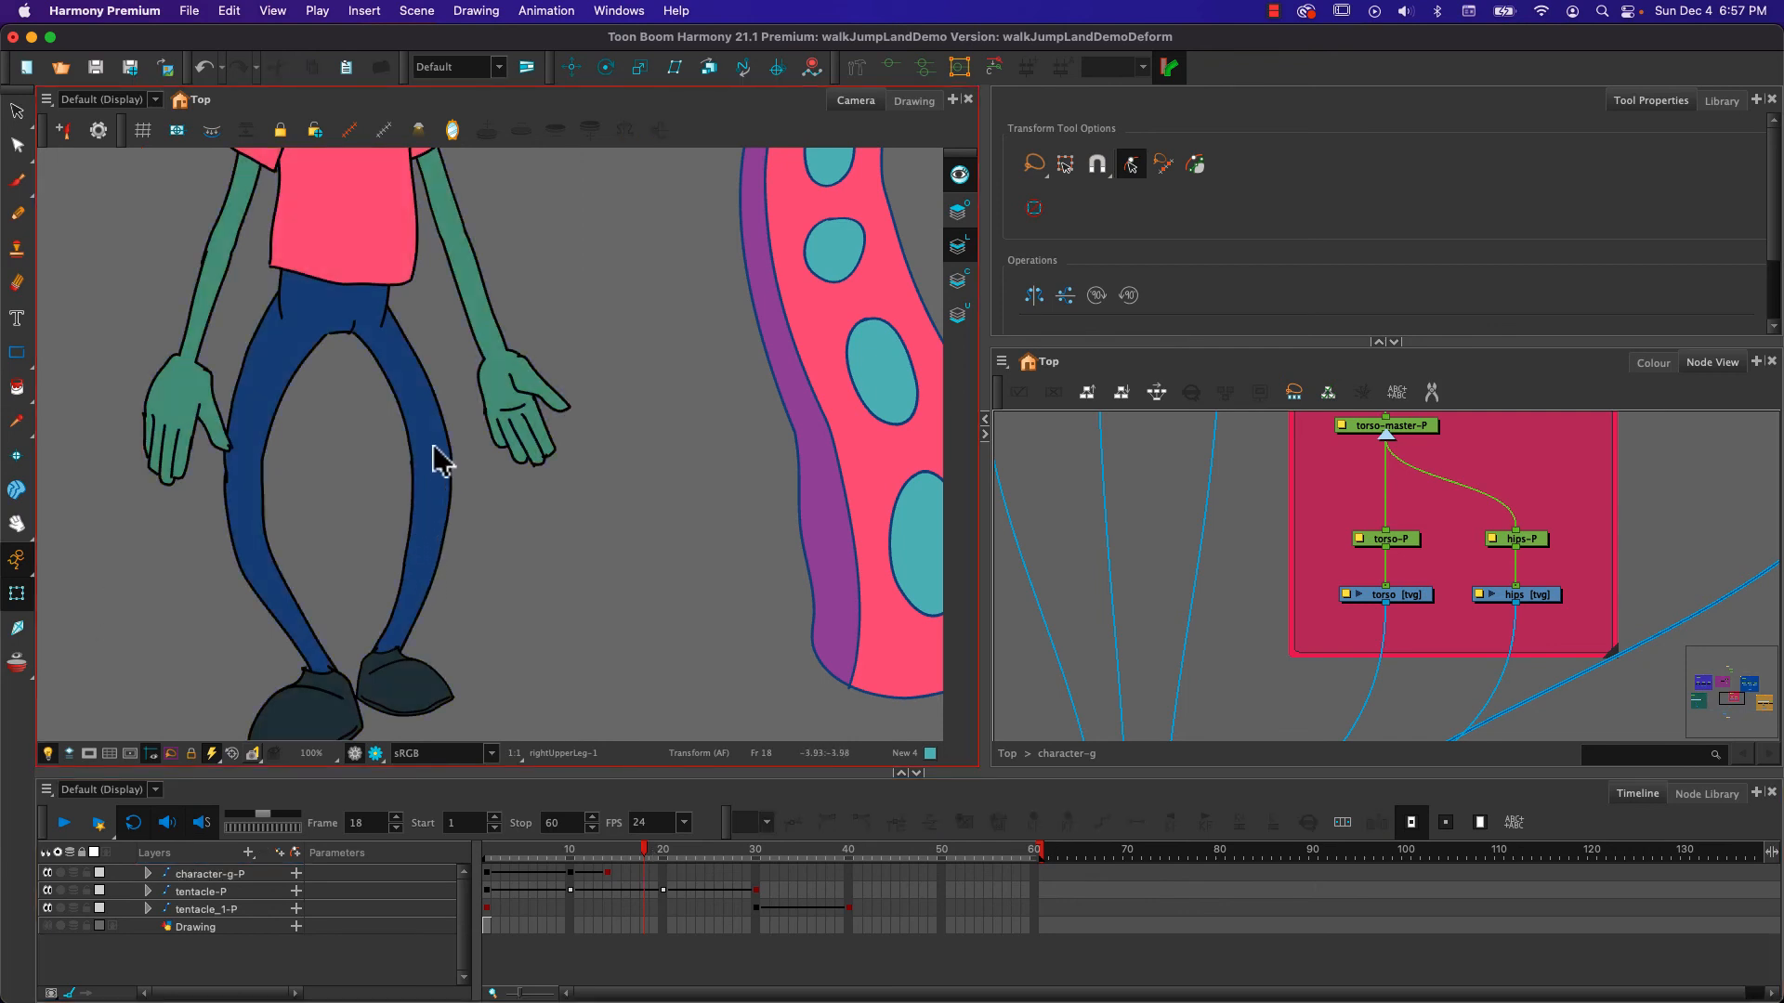
left_click(422, 415)
key("b")
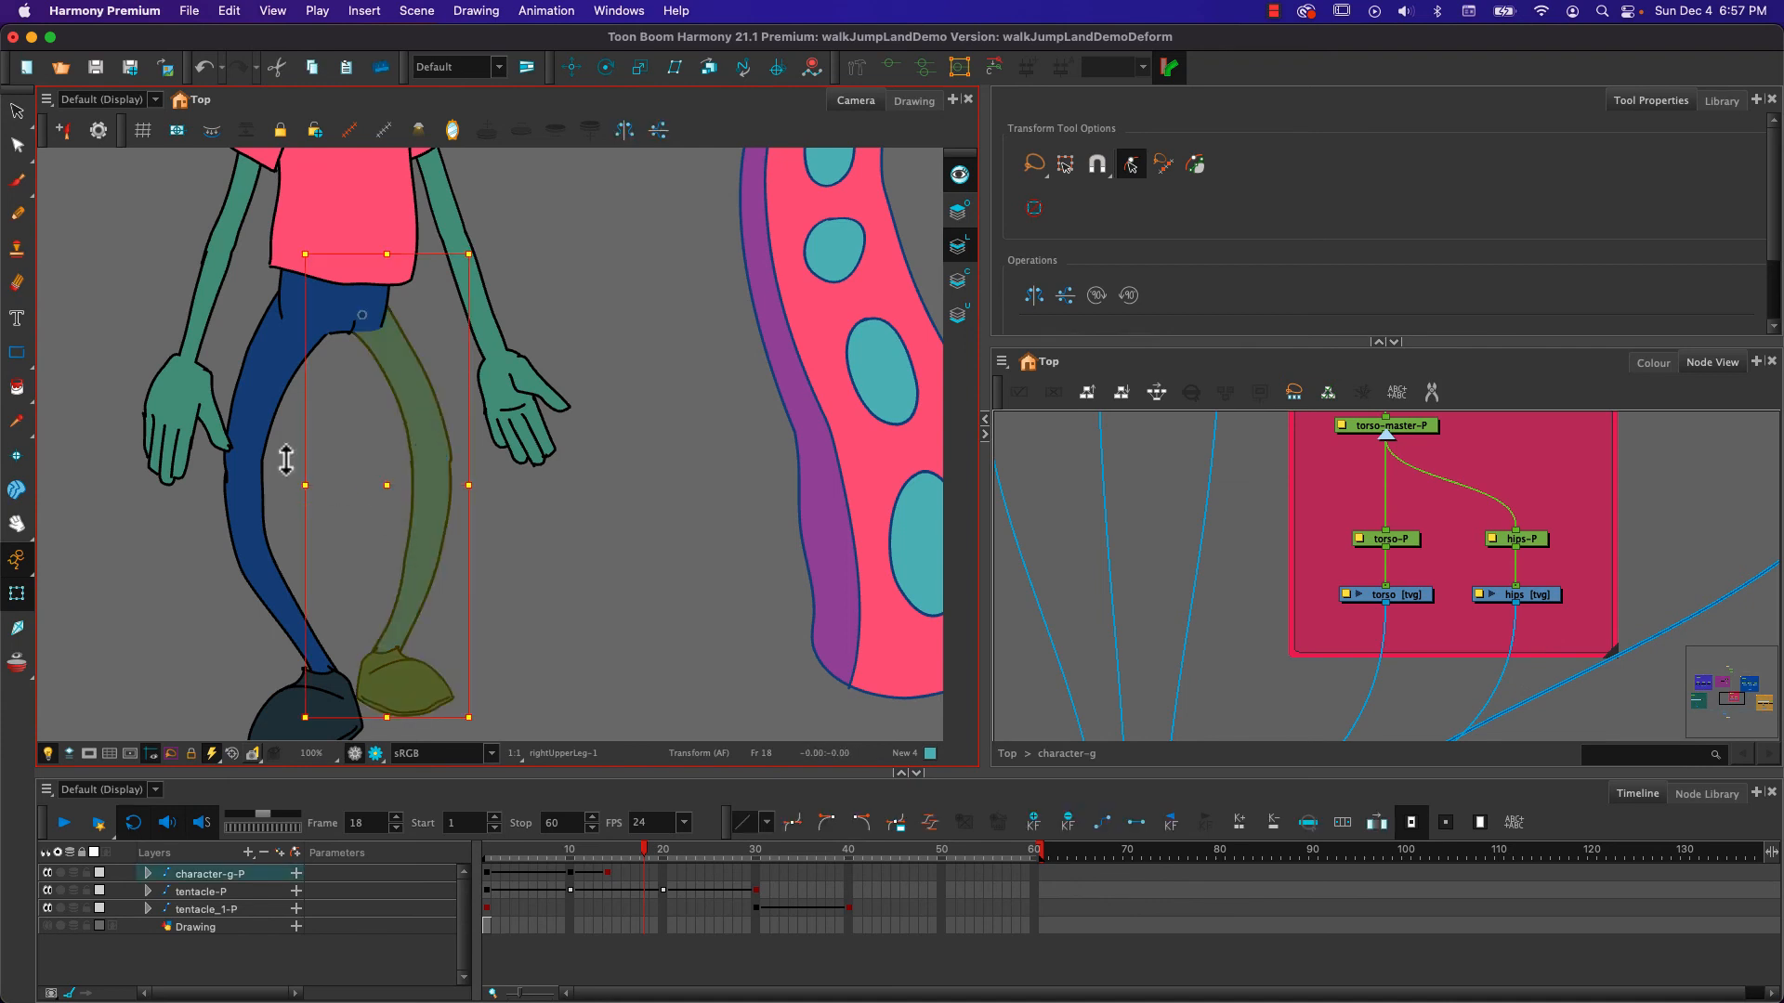
left_click(290, 727)
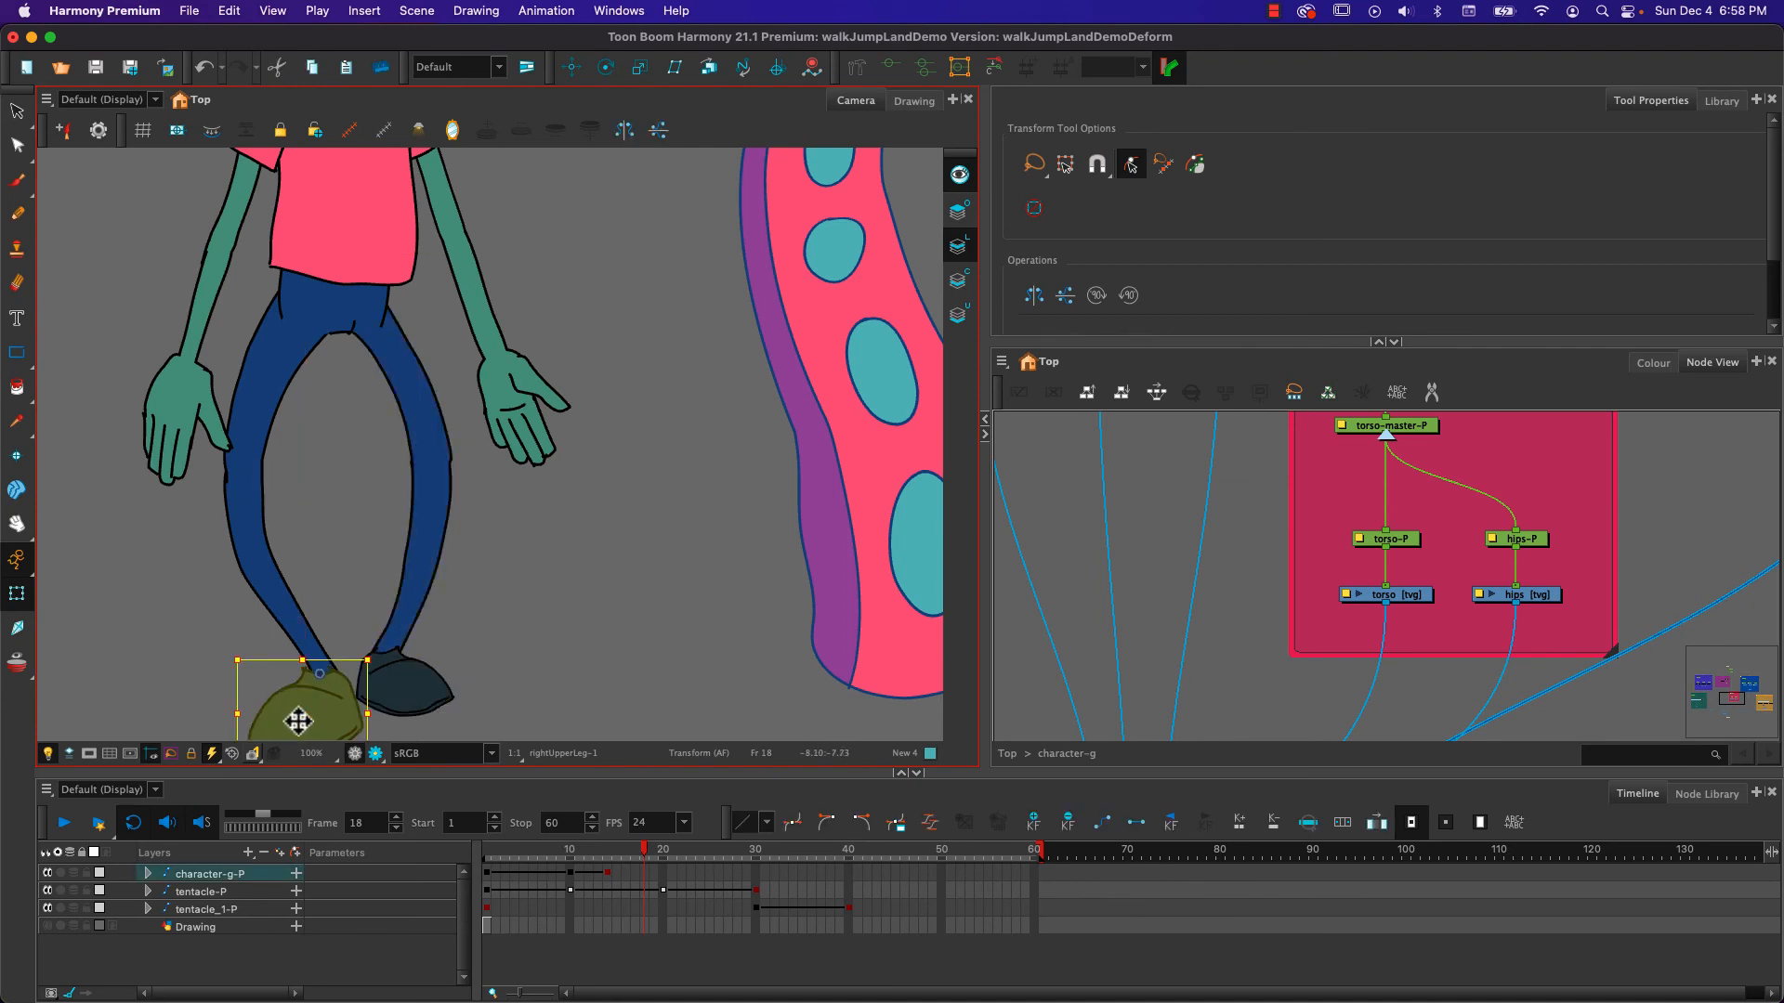
left_click(413, 407)
key("b")
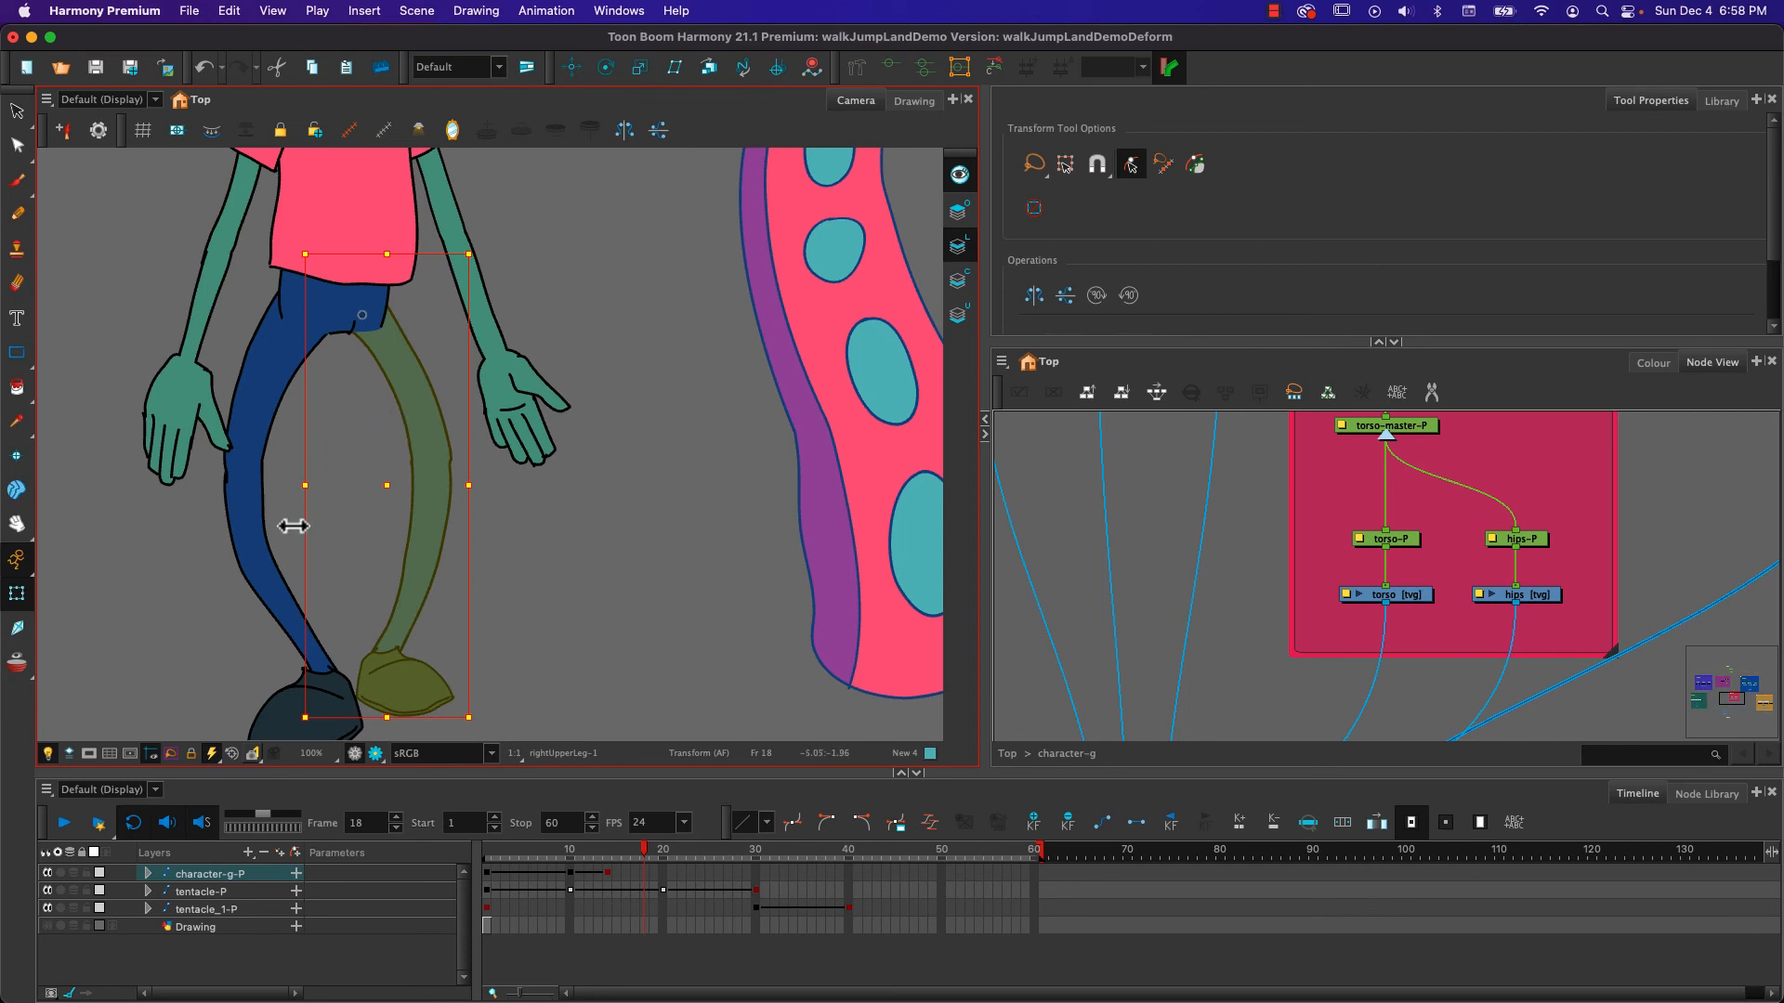
left_click_drag(298, 716, 510, 756)
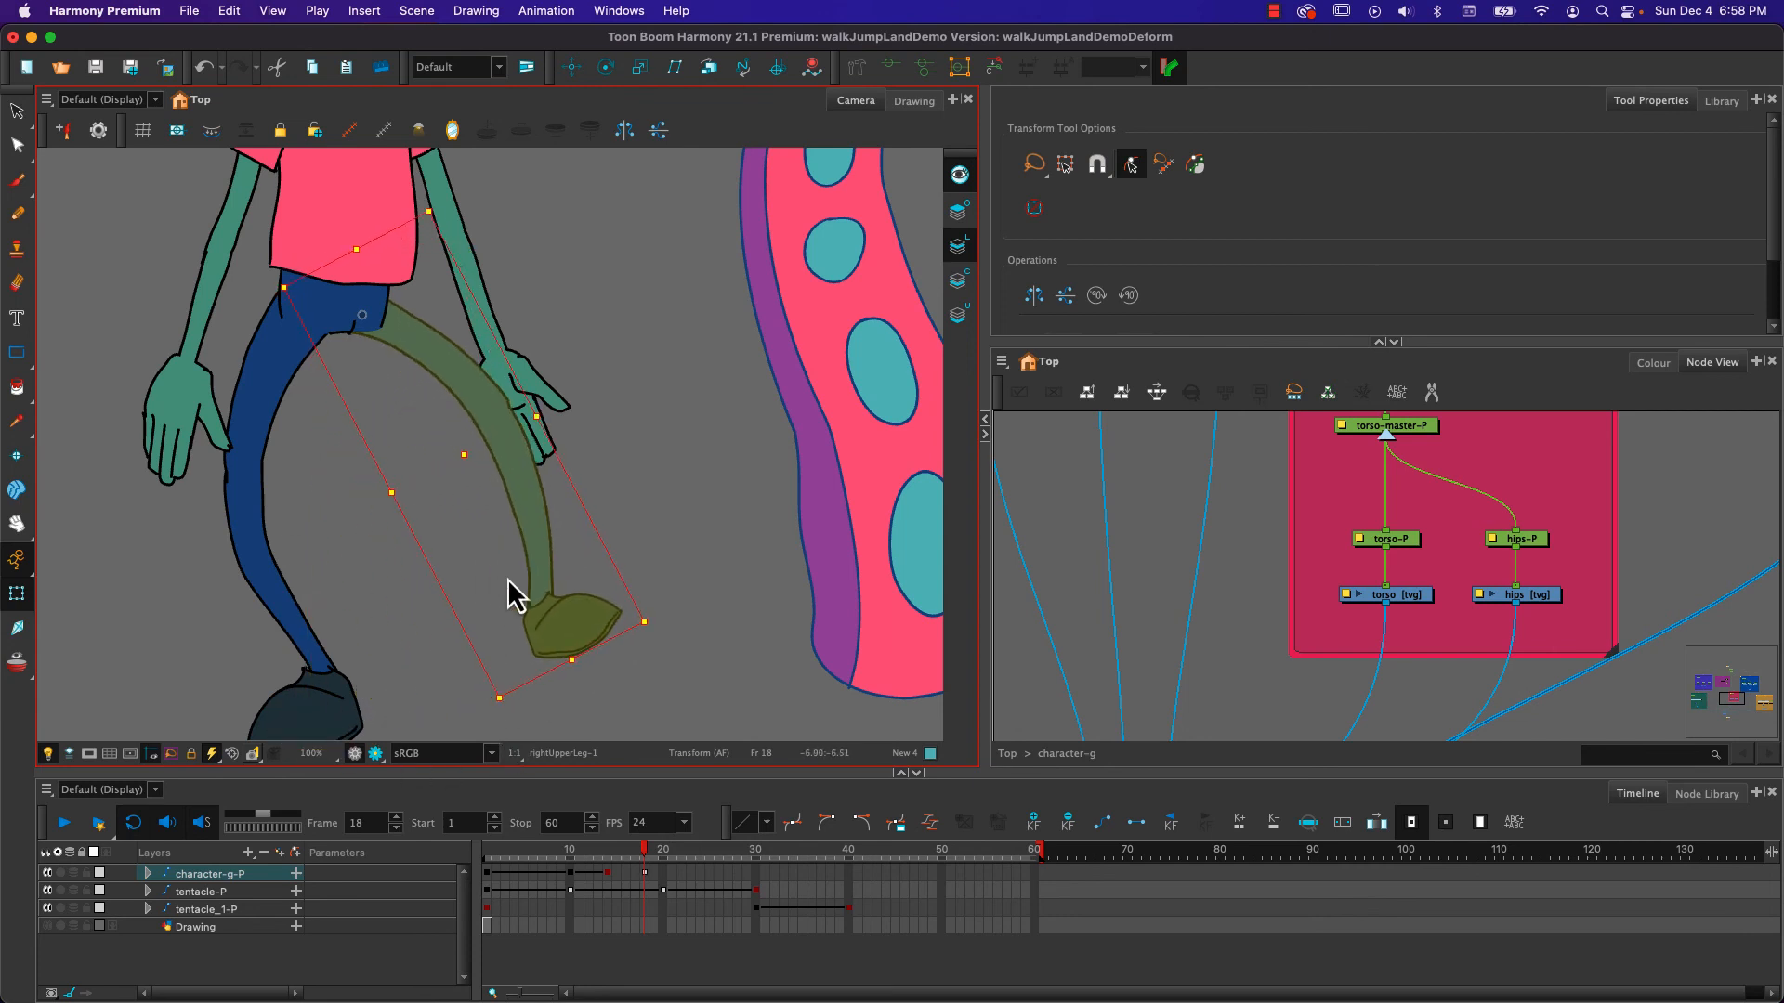
At frame 18, rotate the right lower leg inward from the knee and turn the right foot so its toe points down
left_click(534, 532)
key("b")
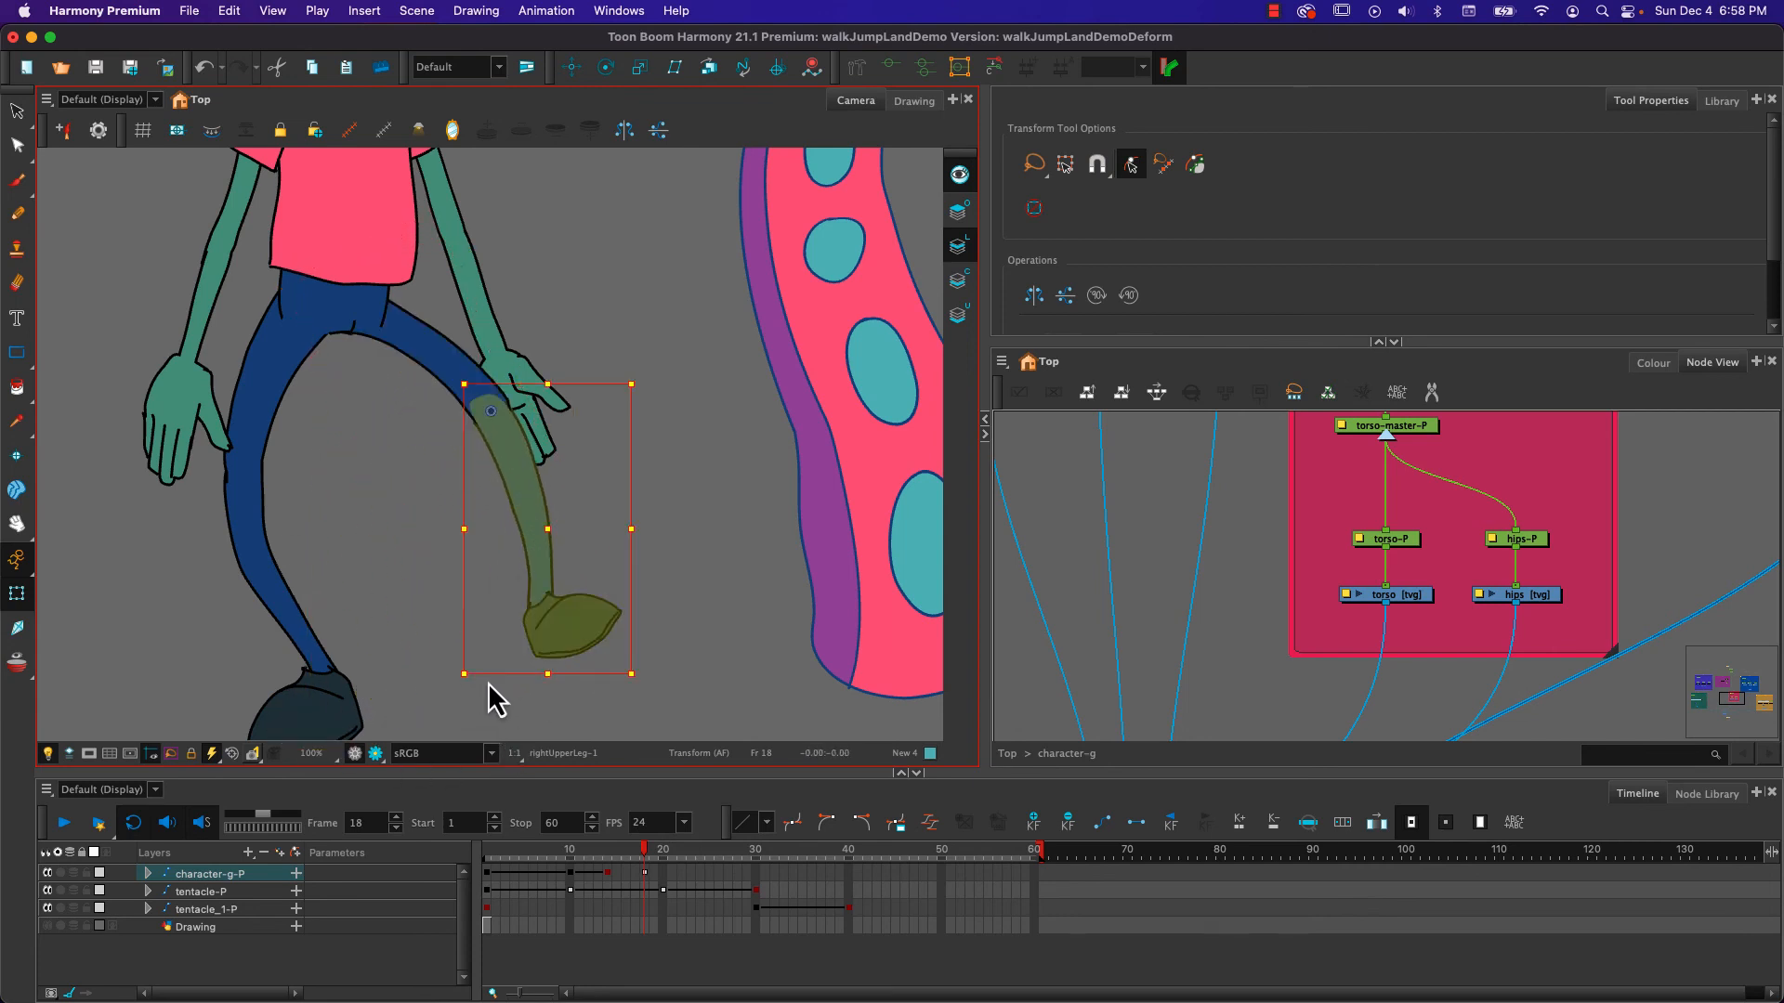
left_click_drag(454, 686, 298, 530)
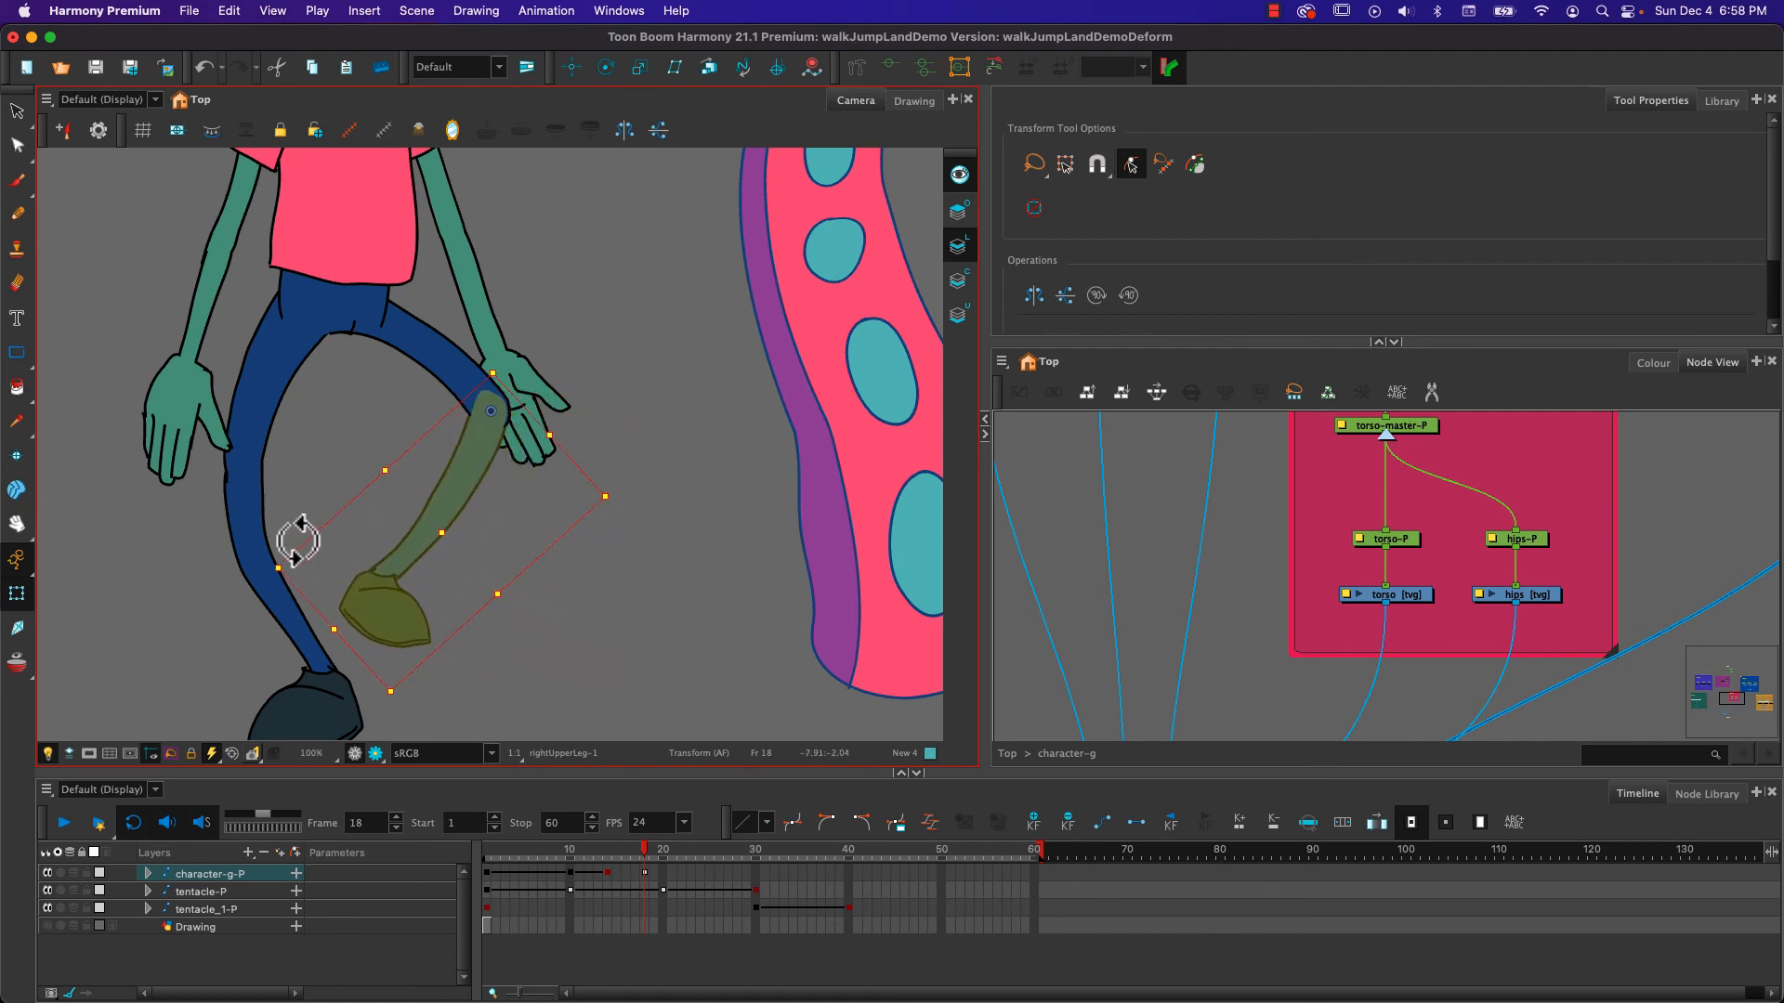
left_click(391, 626)
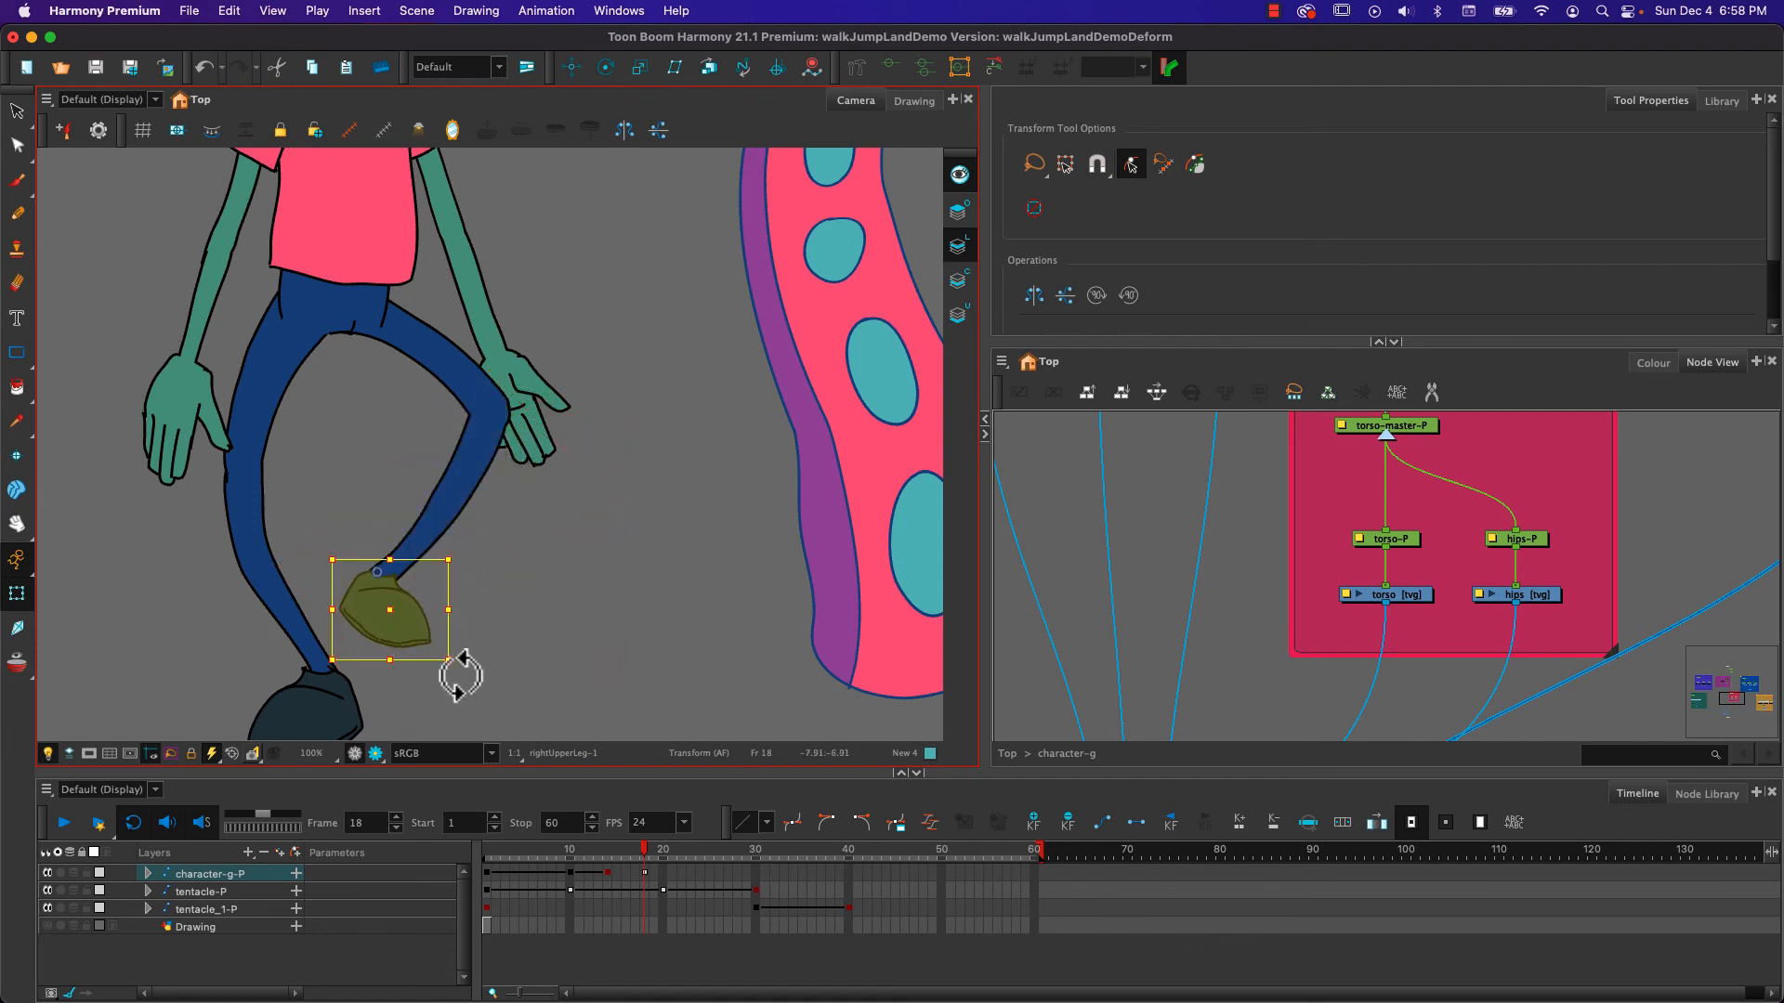
left_click_drag(458, 669, 409, 739)
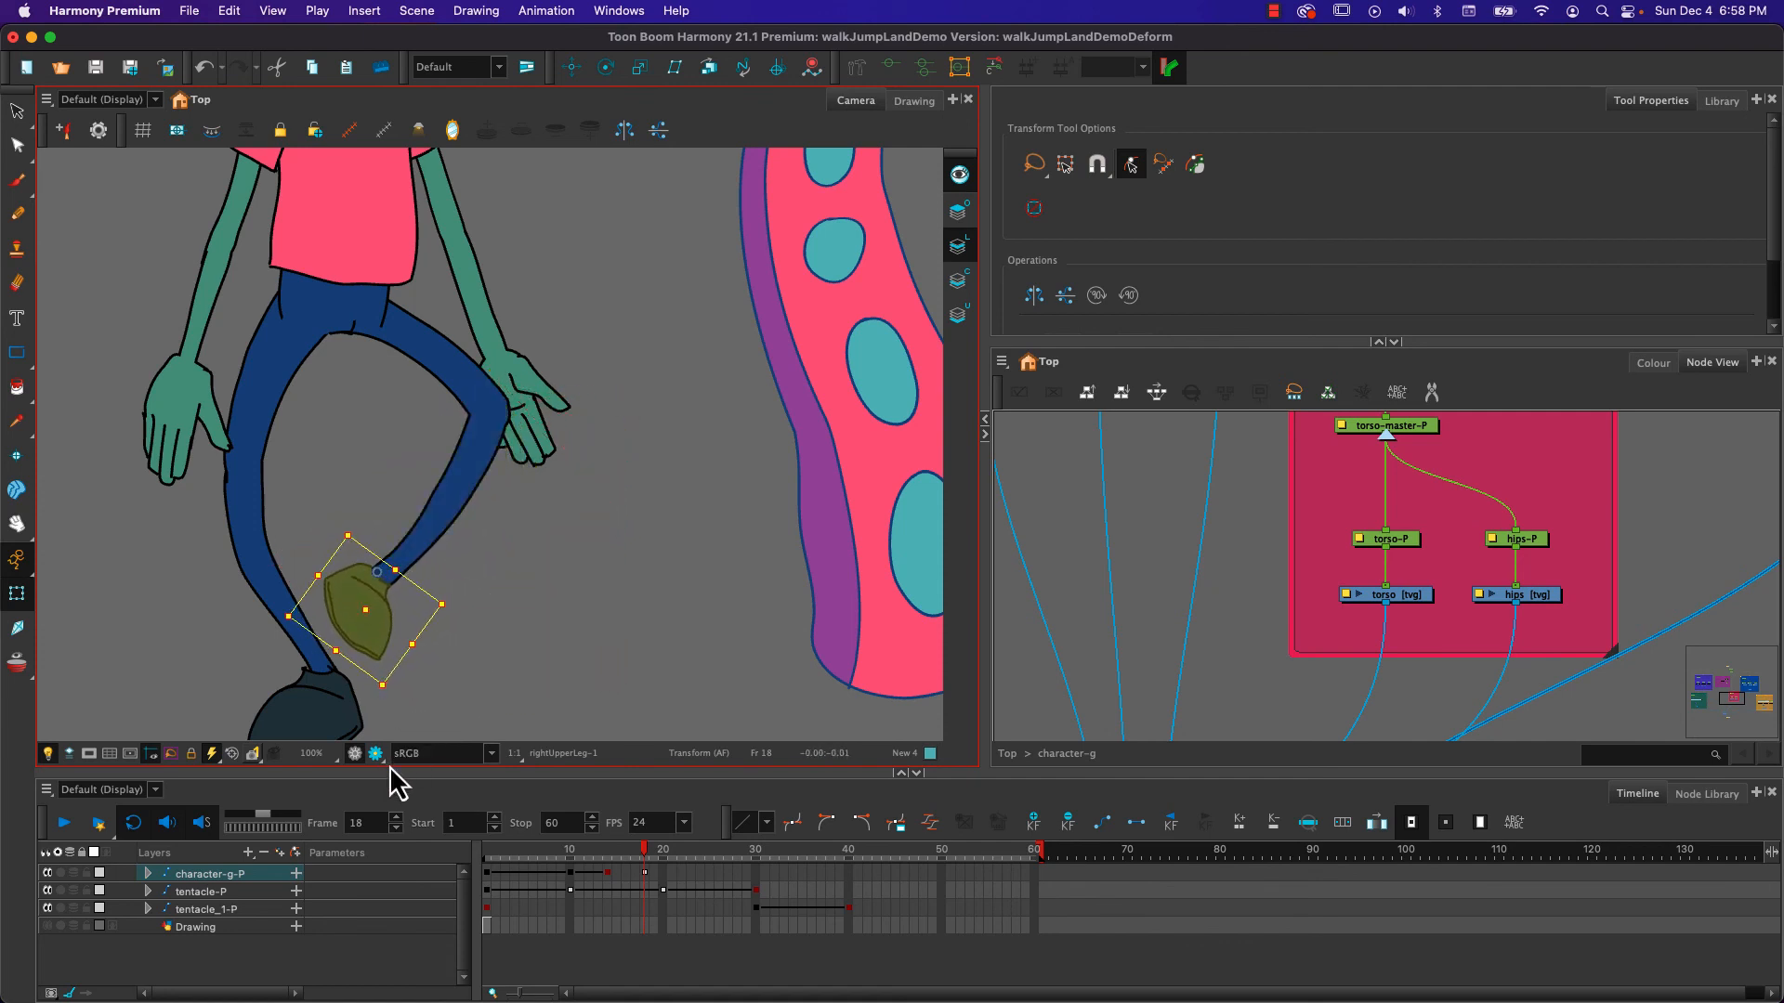
left_click(256, 559)
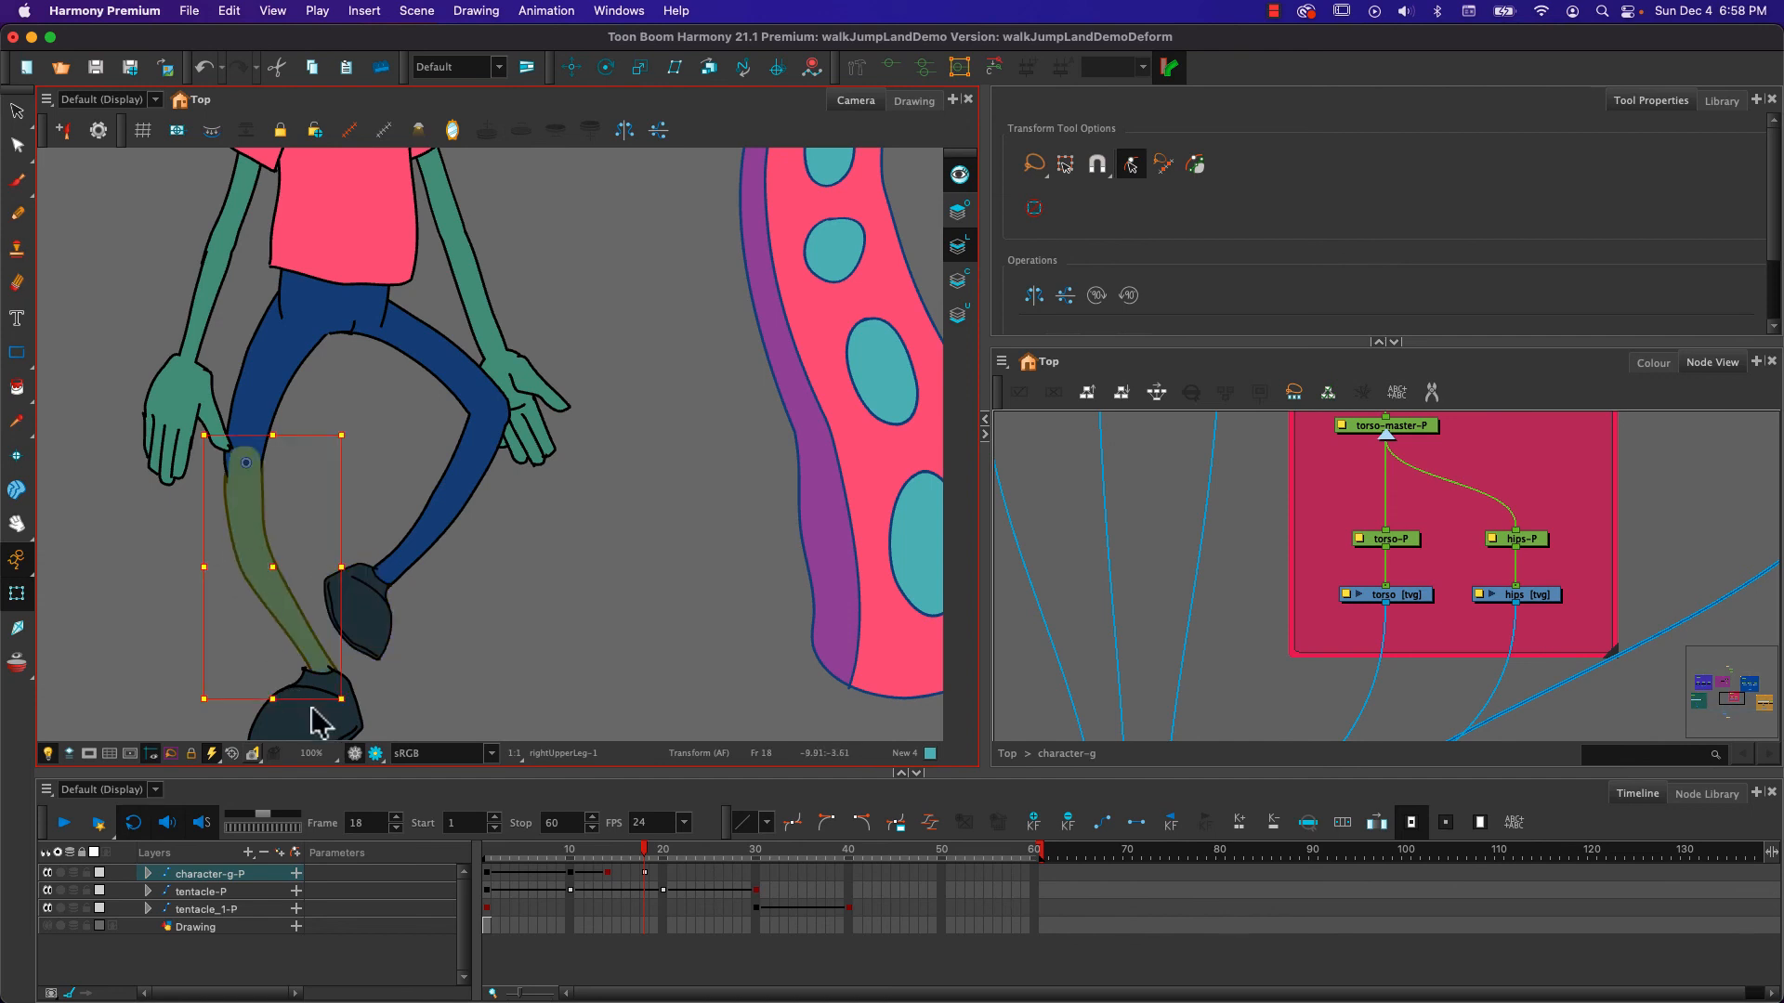
left_click_drag(188, 708, 287, 716)
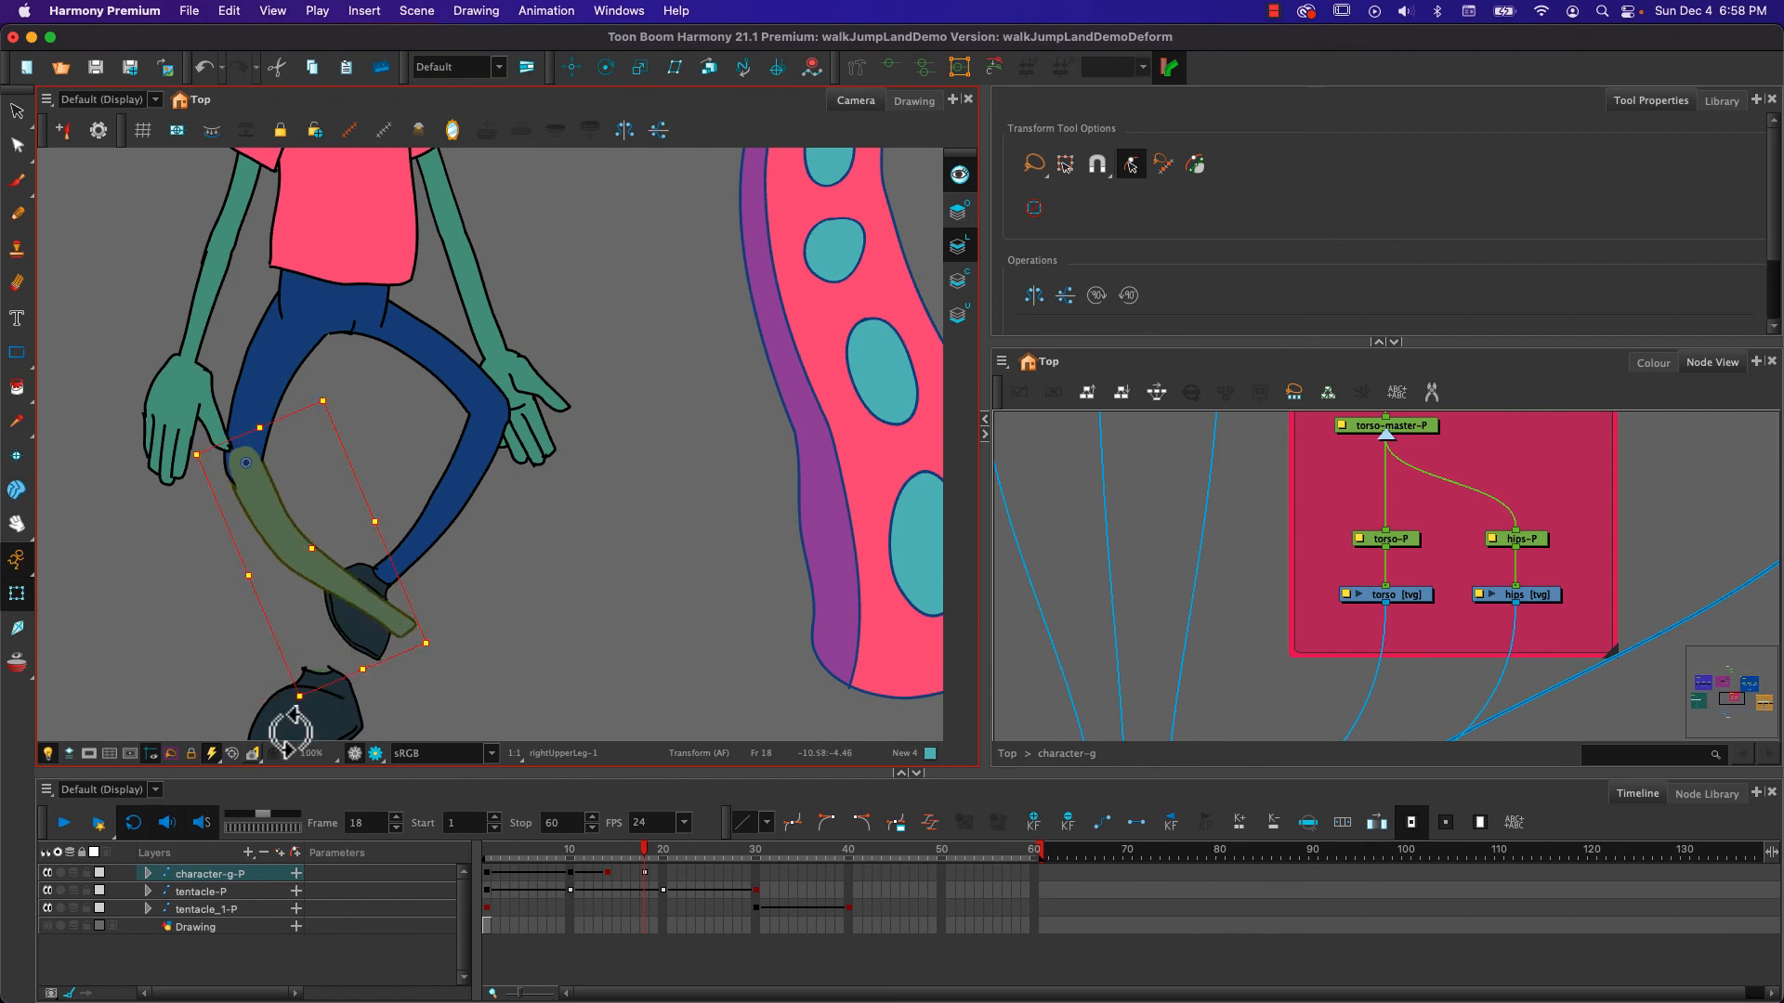
key("super+z")
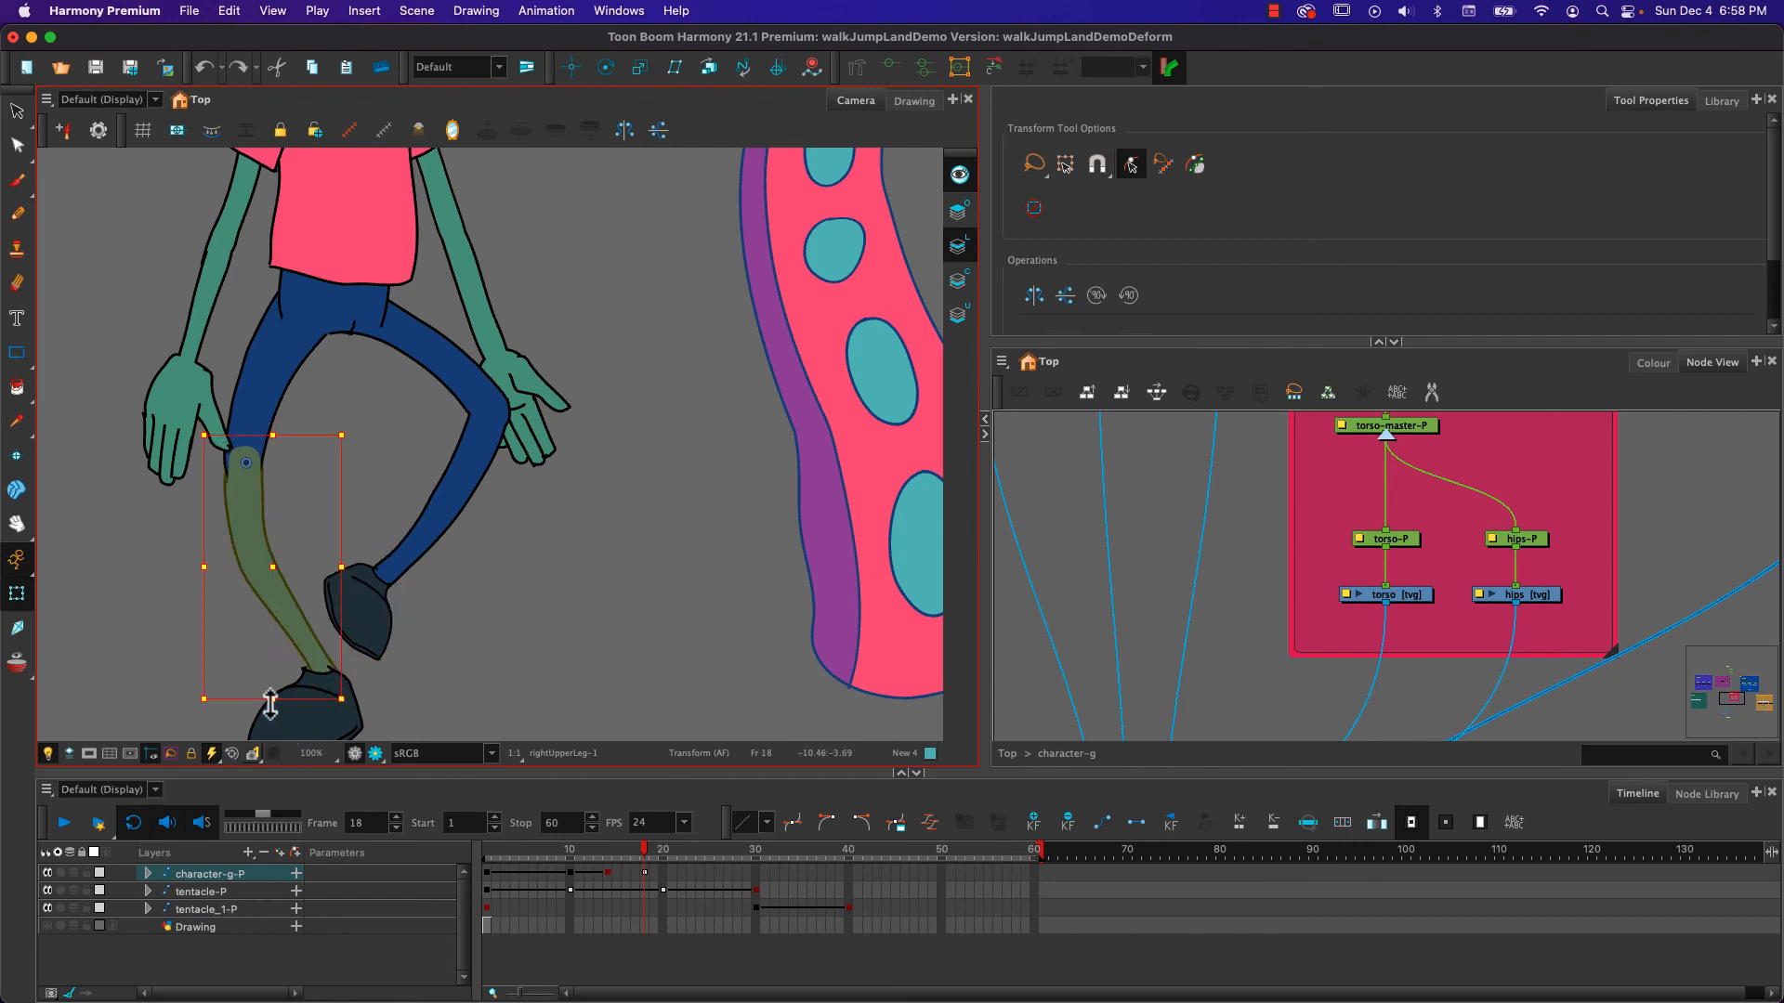
At frame 18, rotate the left lower leg together with its foot inward from the knee
left_click_drag(269, 703, 268, 708)
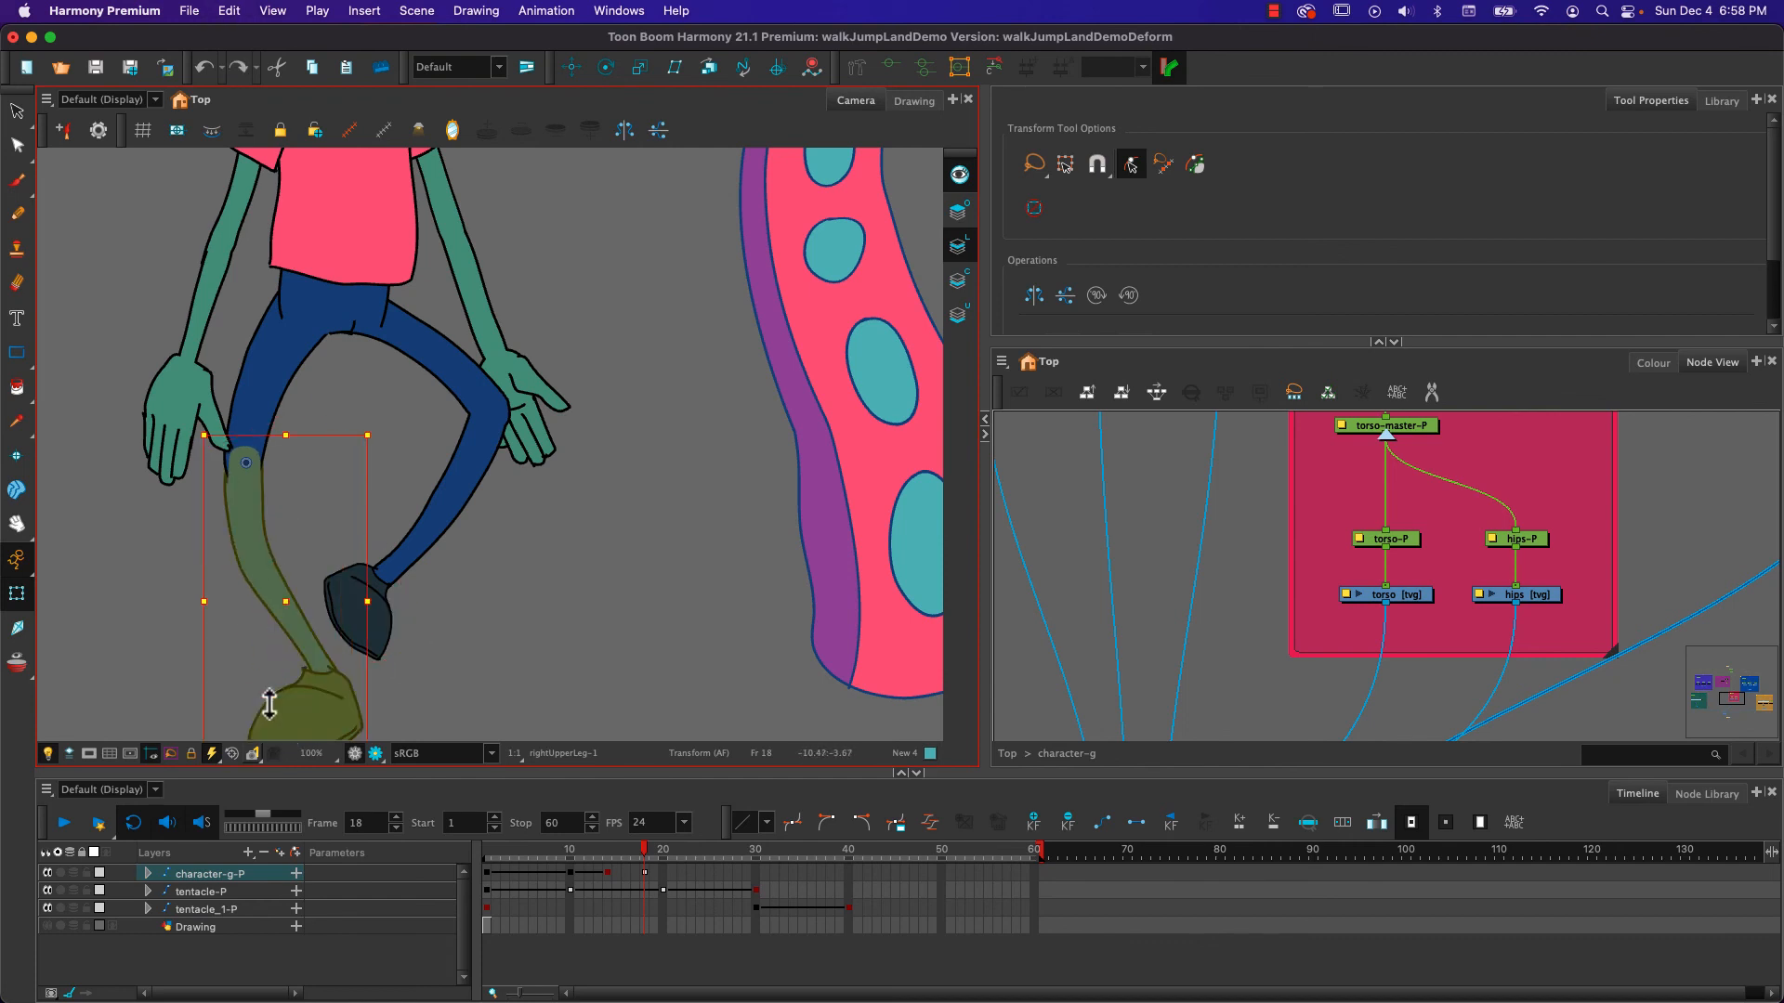
left_click_drag(382, 425, 334, 371)
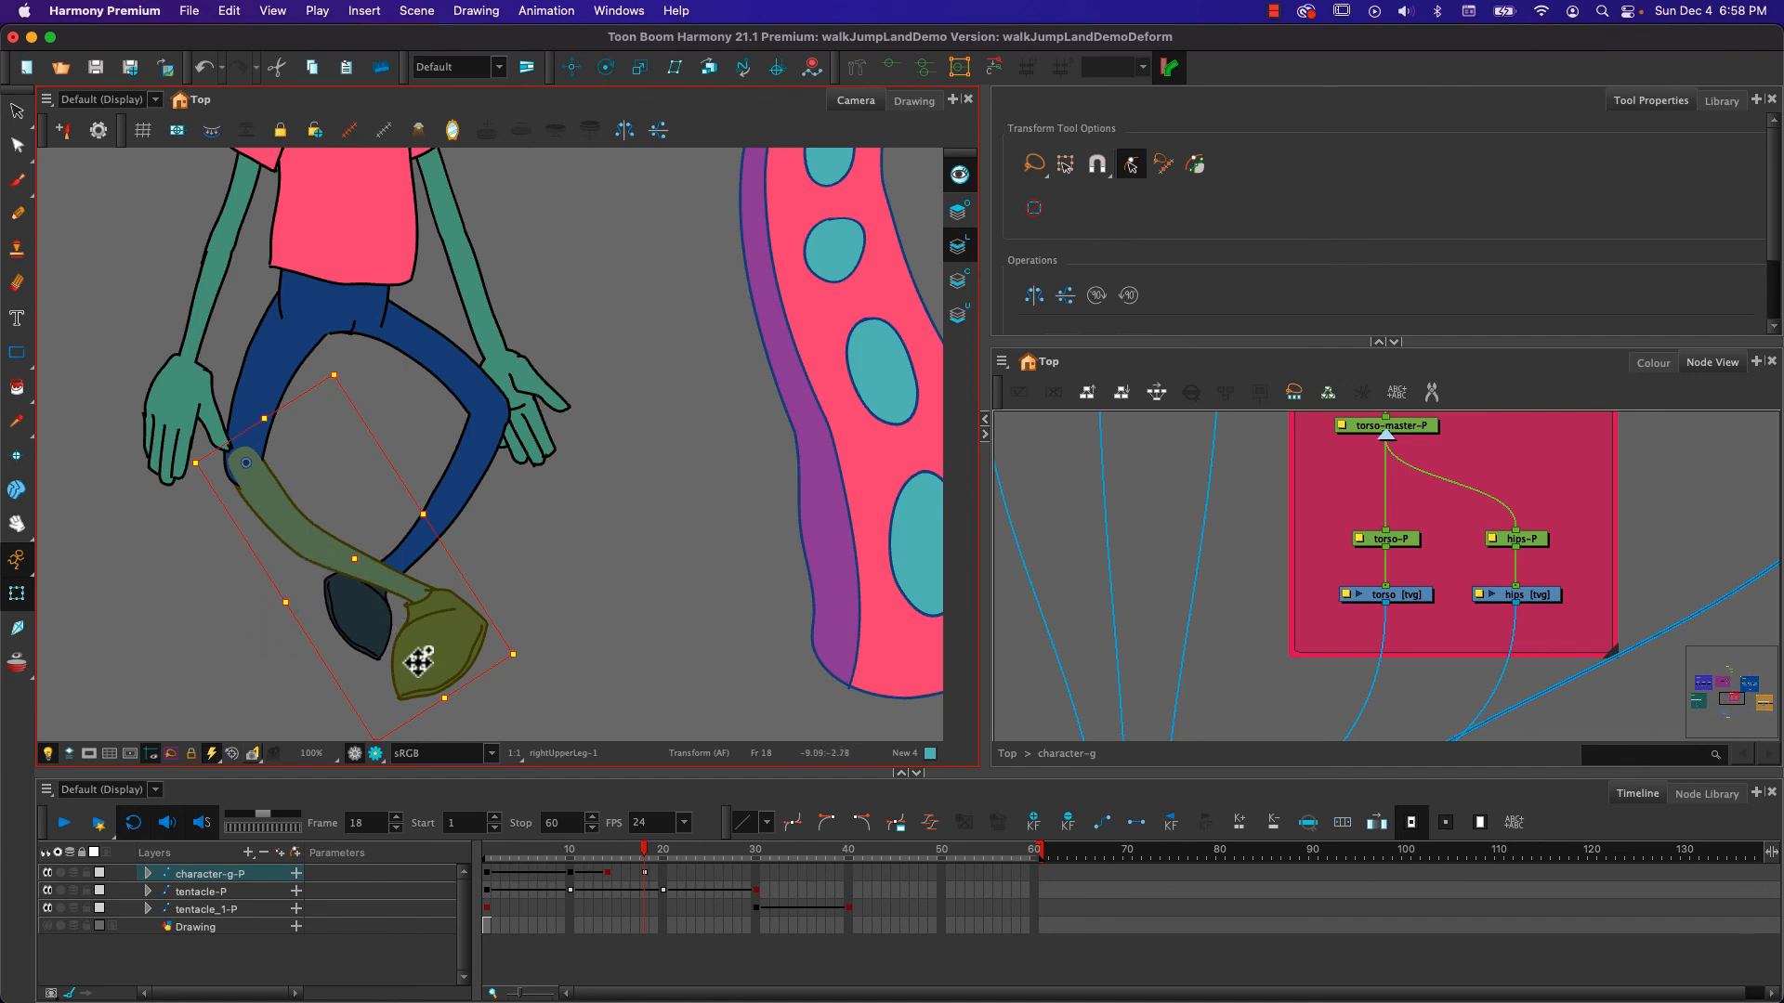
left_click(290, 687)
Select only the left lower leg, undo a trial scaling, and rotate it back to nearly vertical from the knee, without the foot
left_click(375, 587)
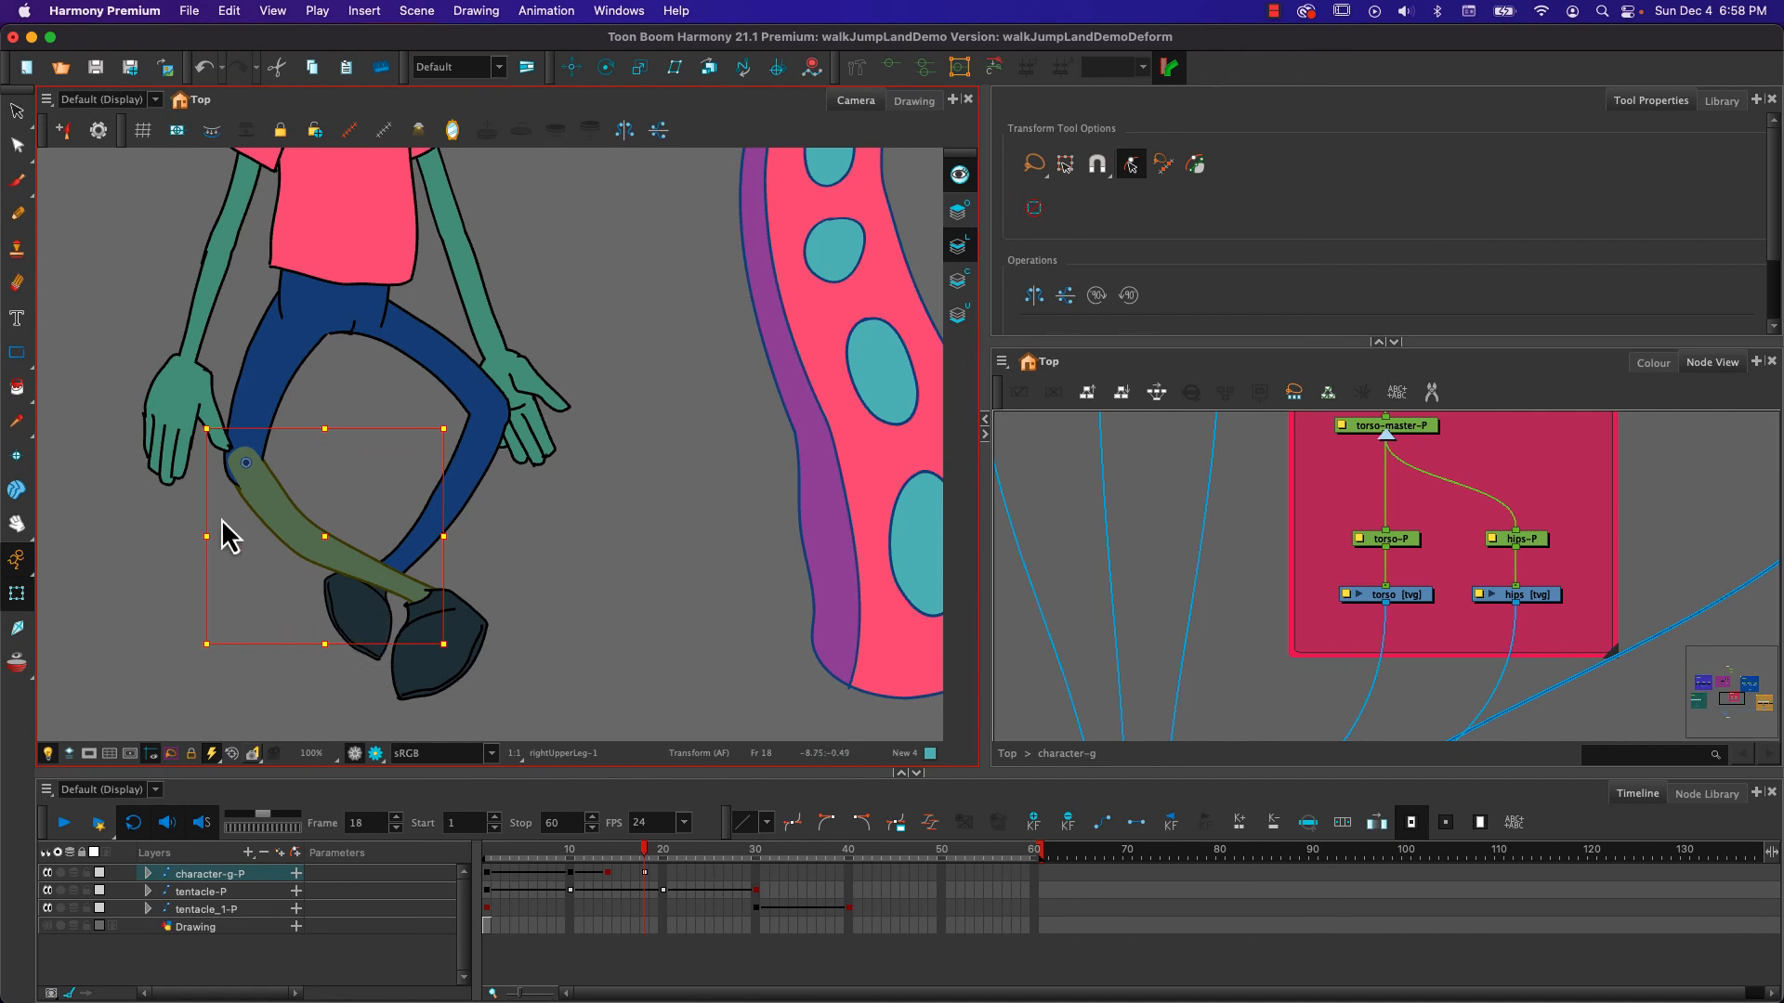
left_click_drag(440, 648, 377, 606)
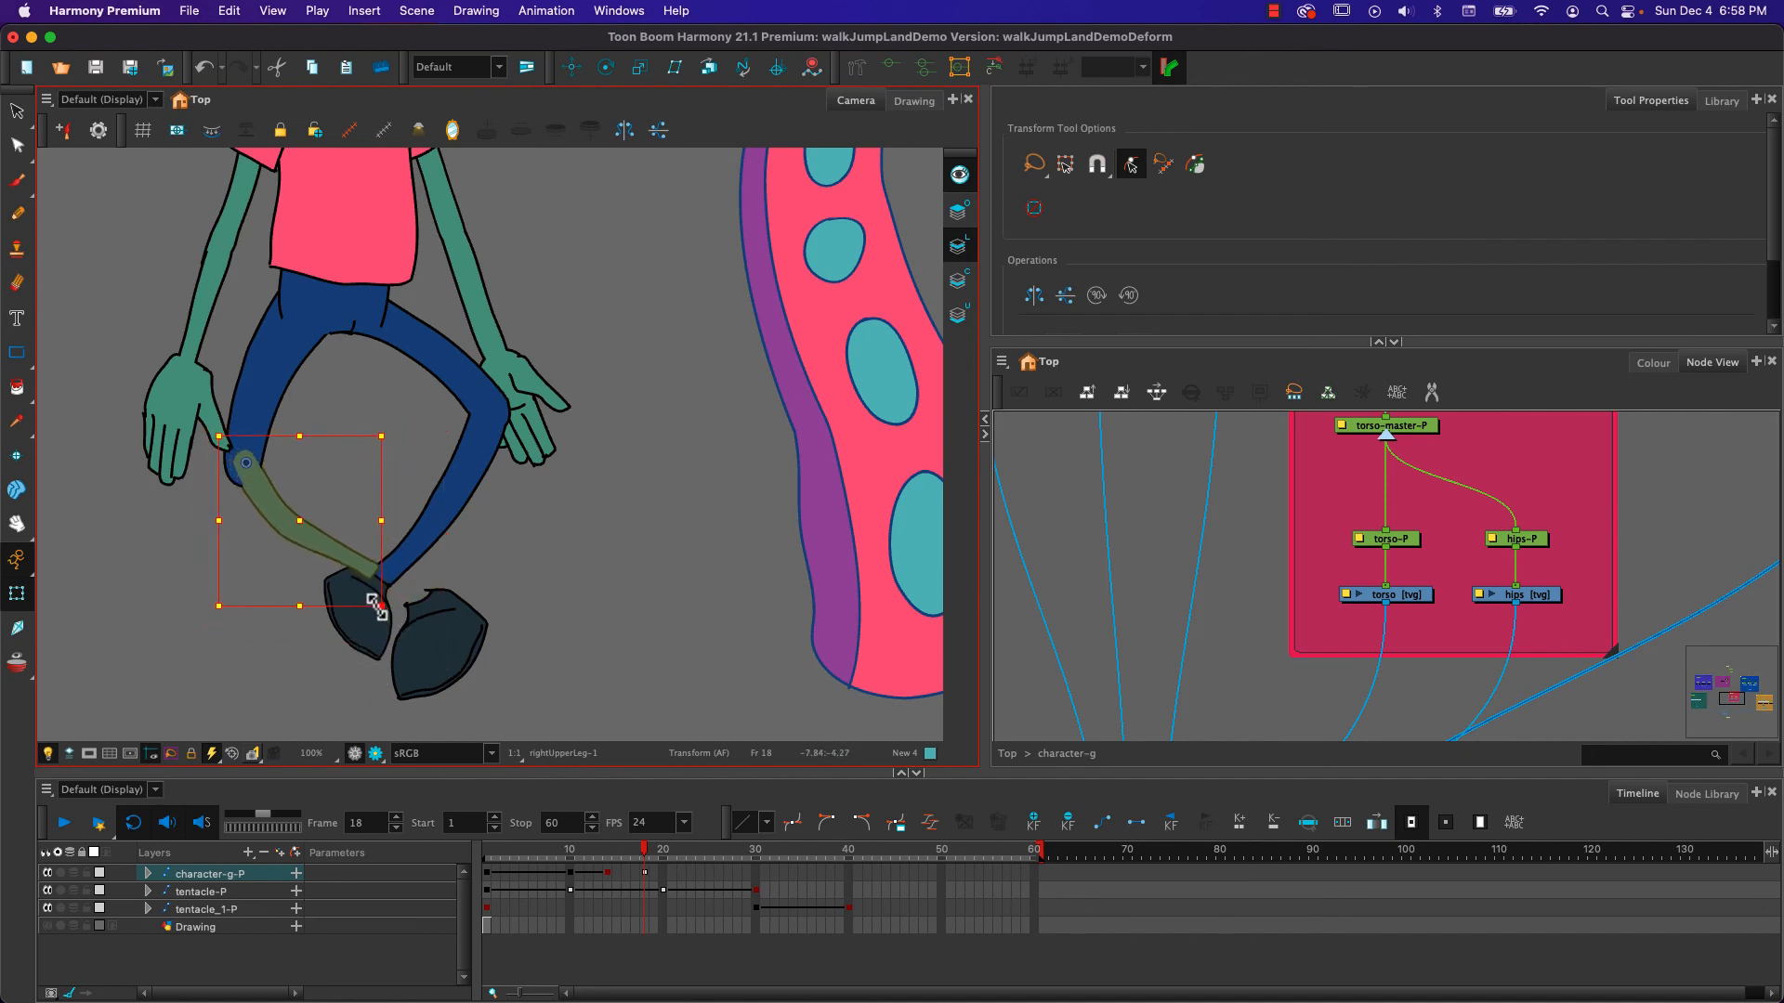
key("super+z")
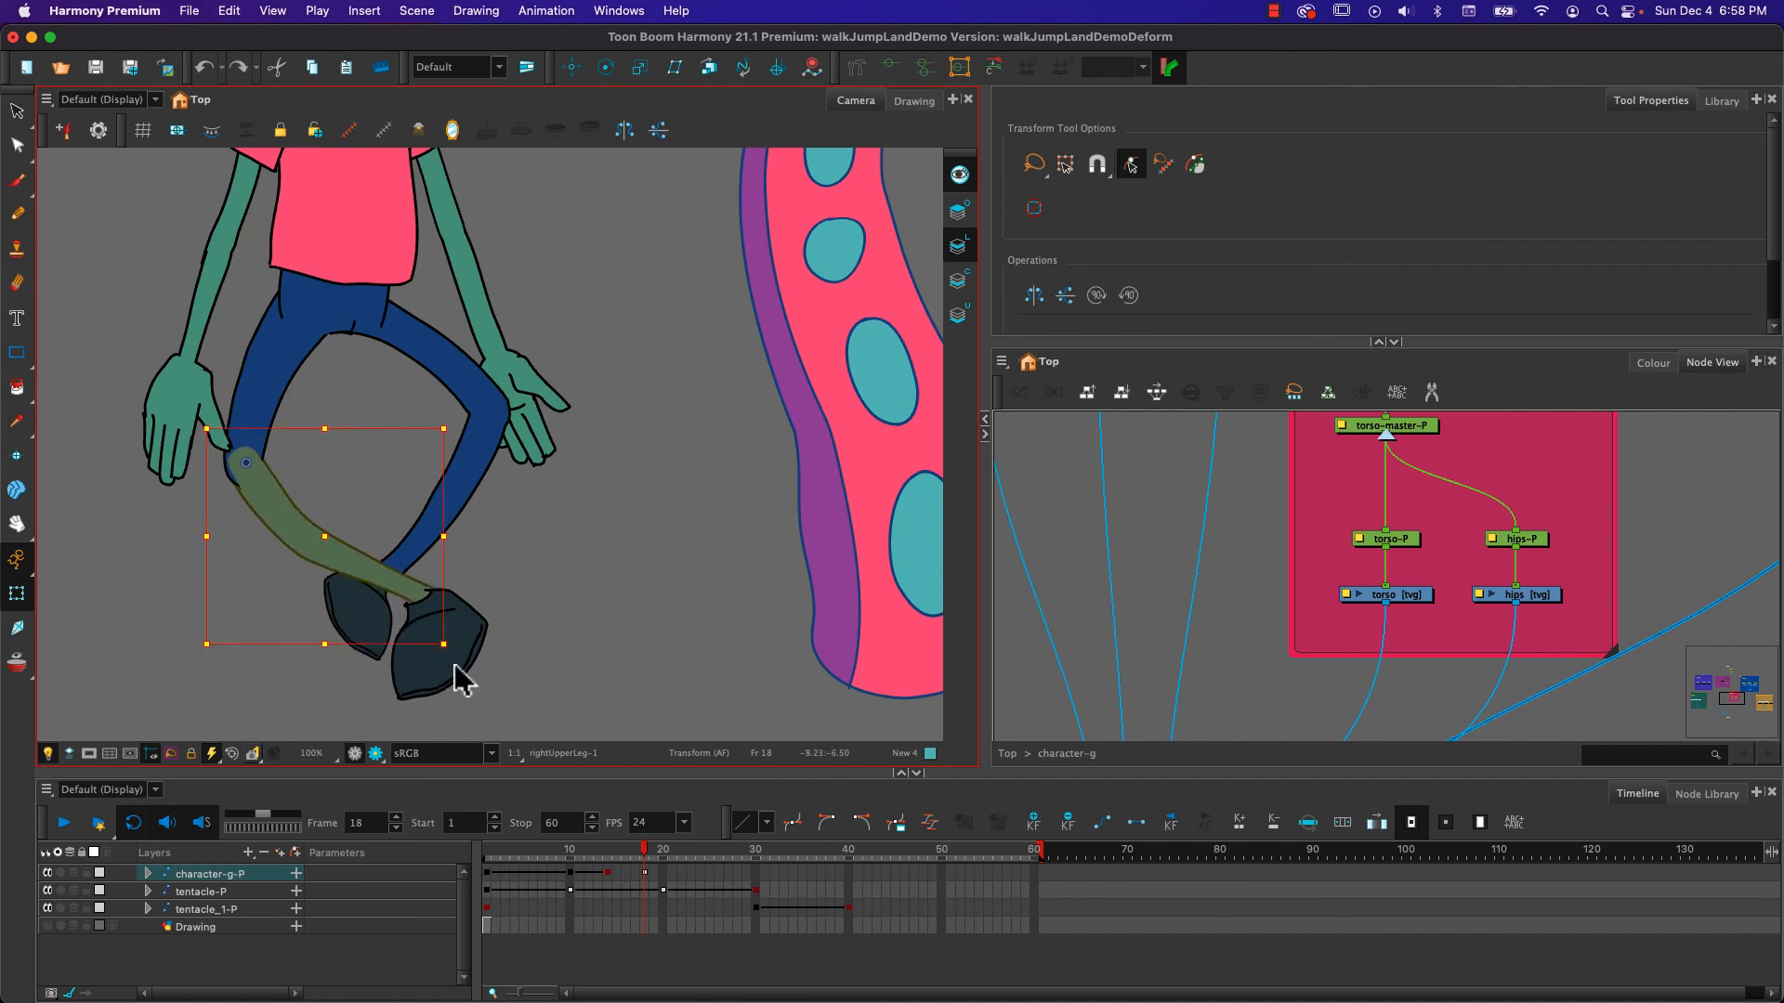
left_click_drag(453, 662, 207, 728)
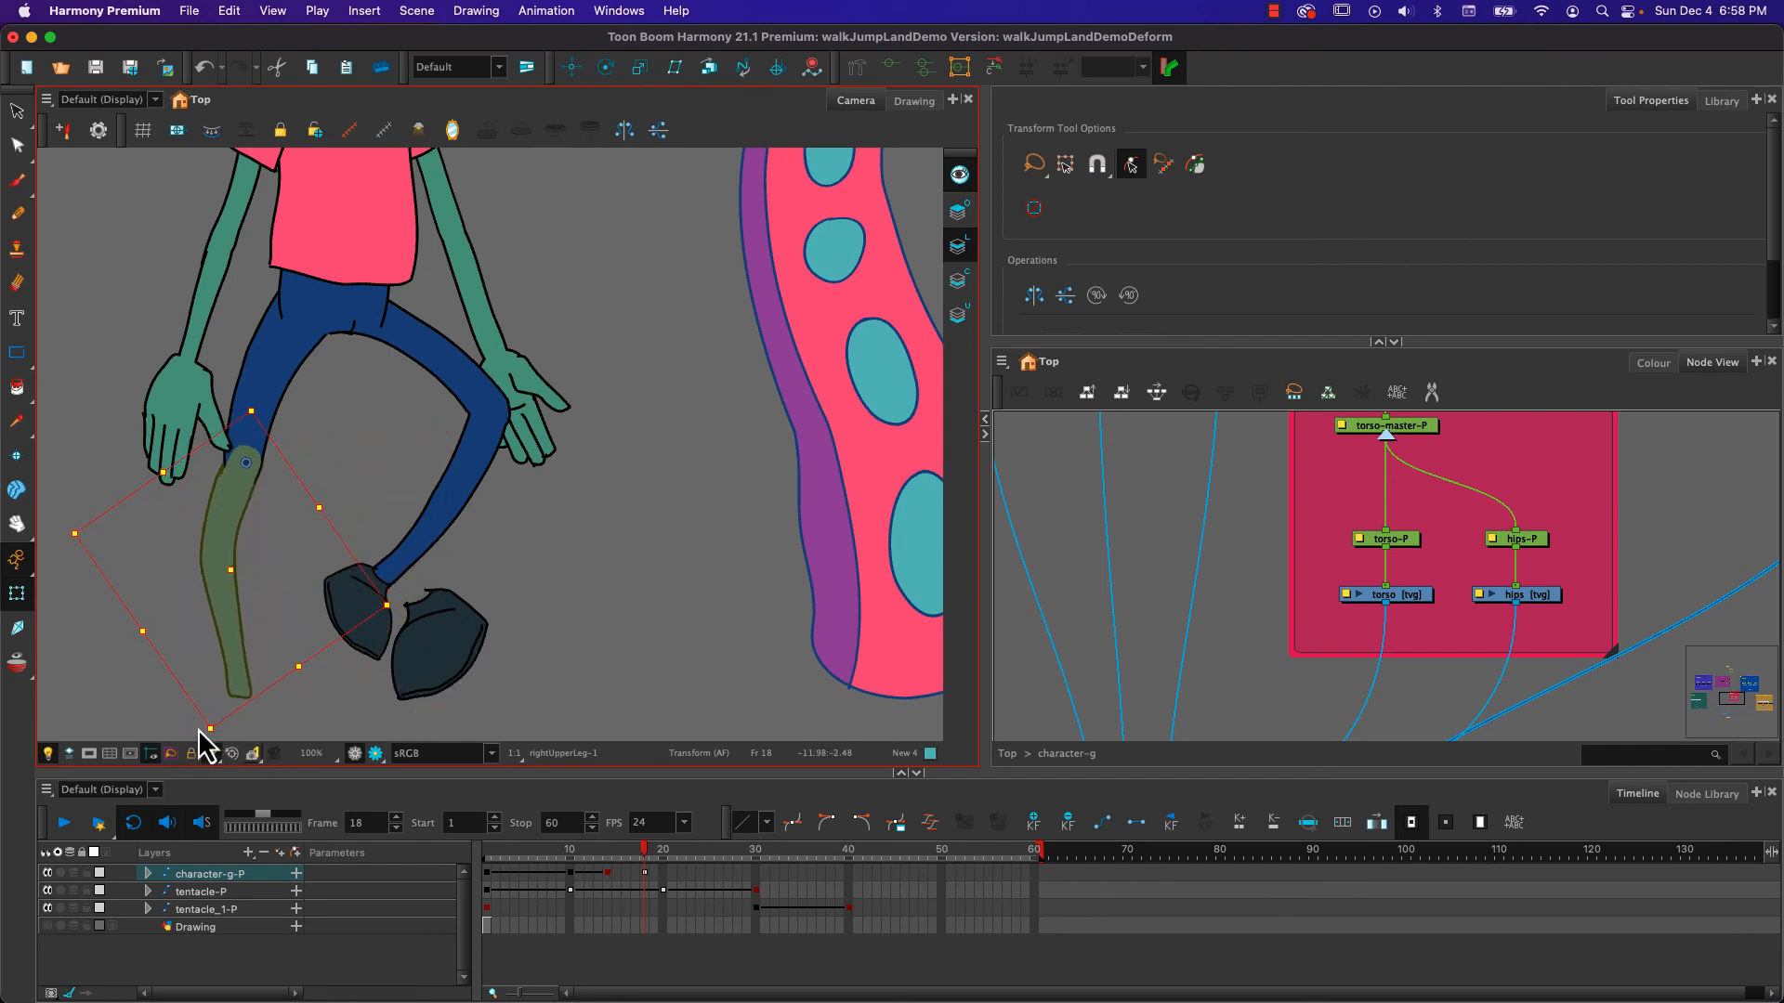
left_click(169, 710)
left_click(231, 652)
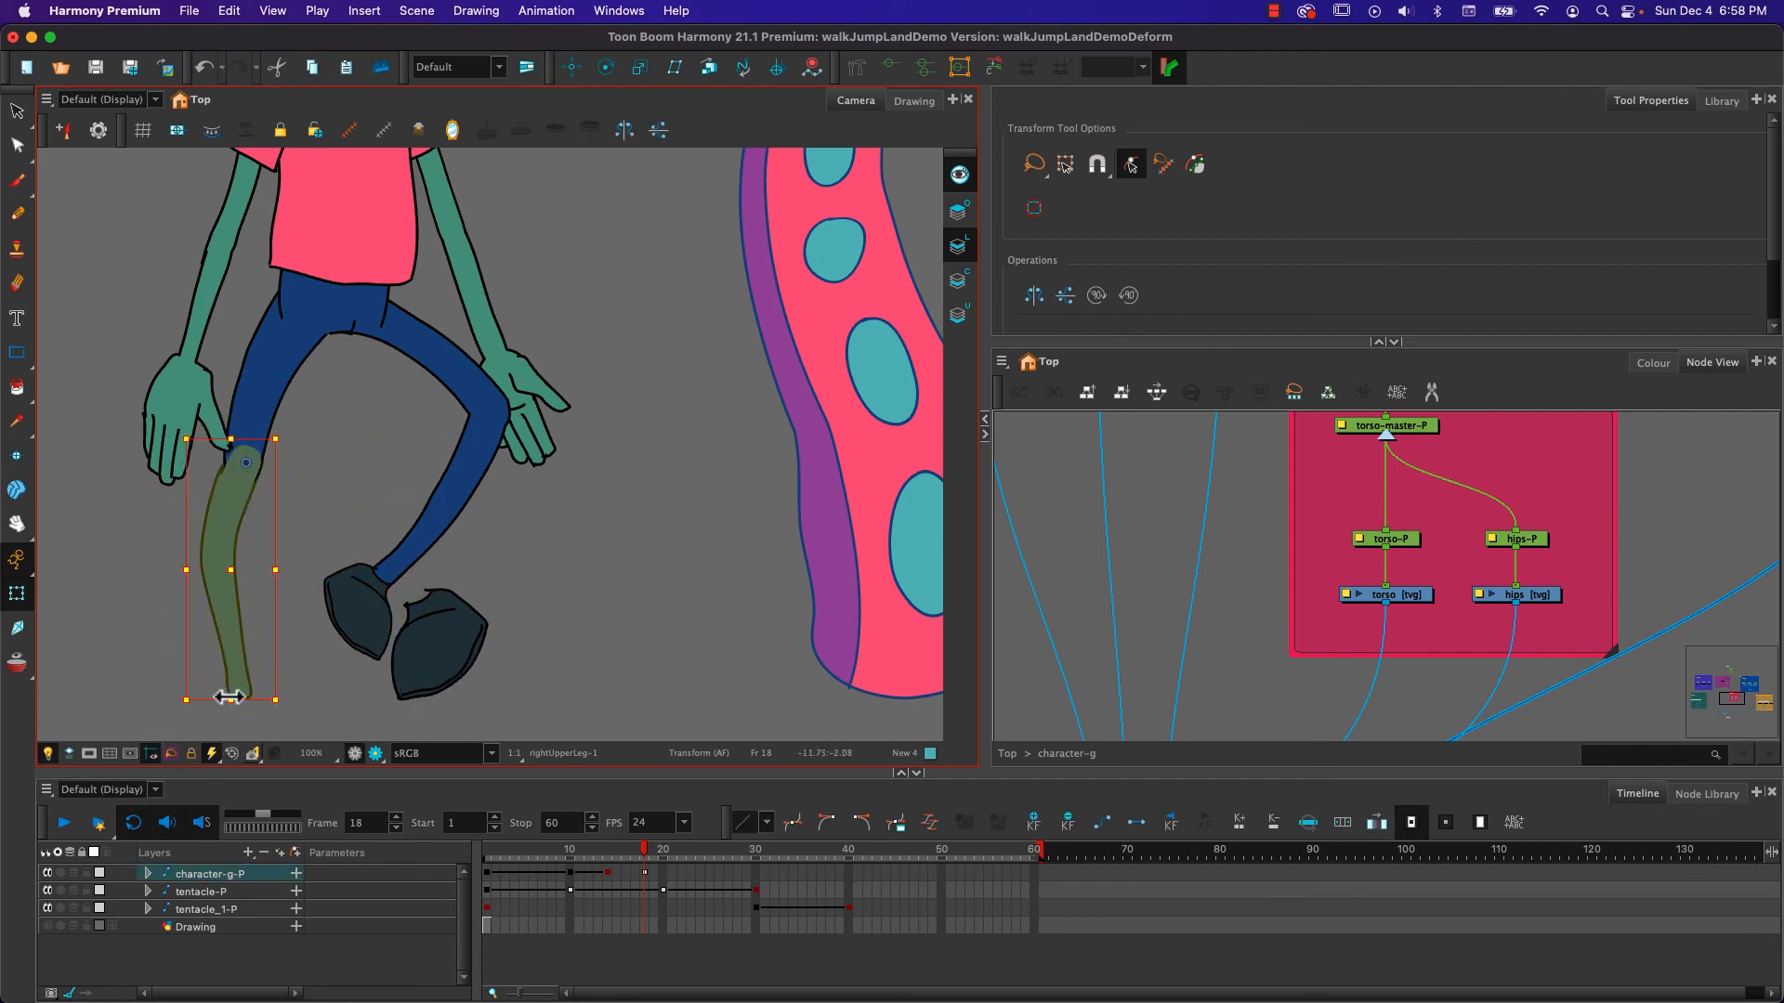
Scale the left lower leg shorter and wider, and tilt it slightly at the knee
left_click_drag(227, 696, 227, 634)
left_click_drag(276, 539, 183, 541)
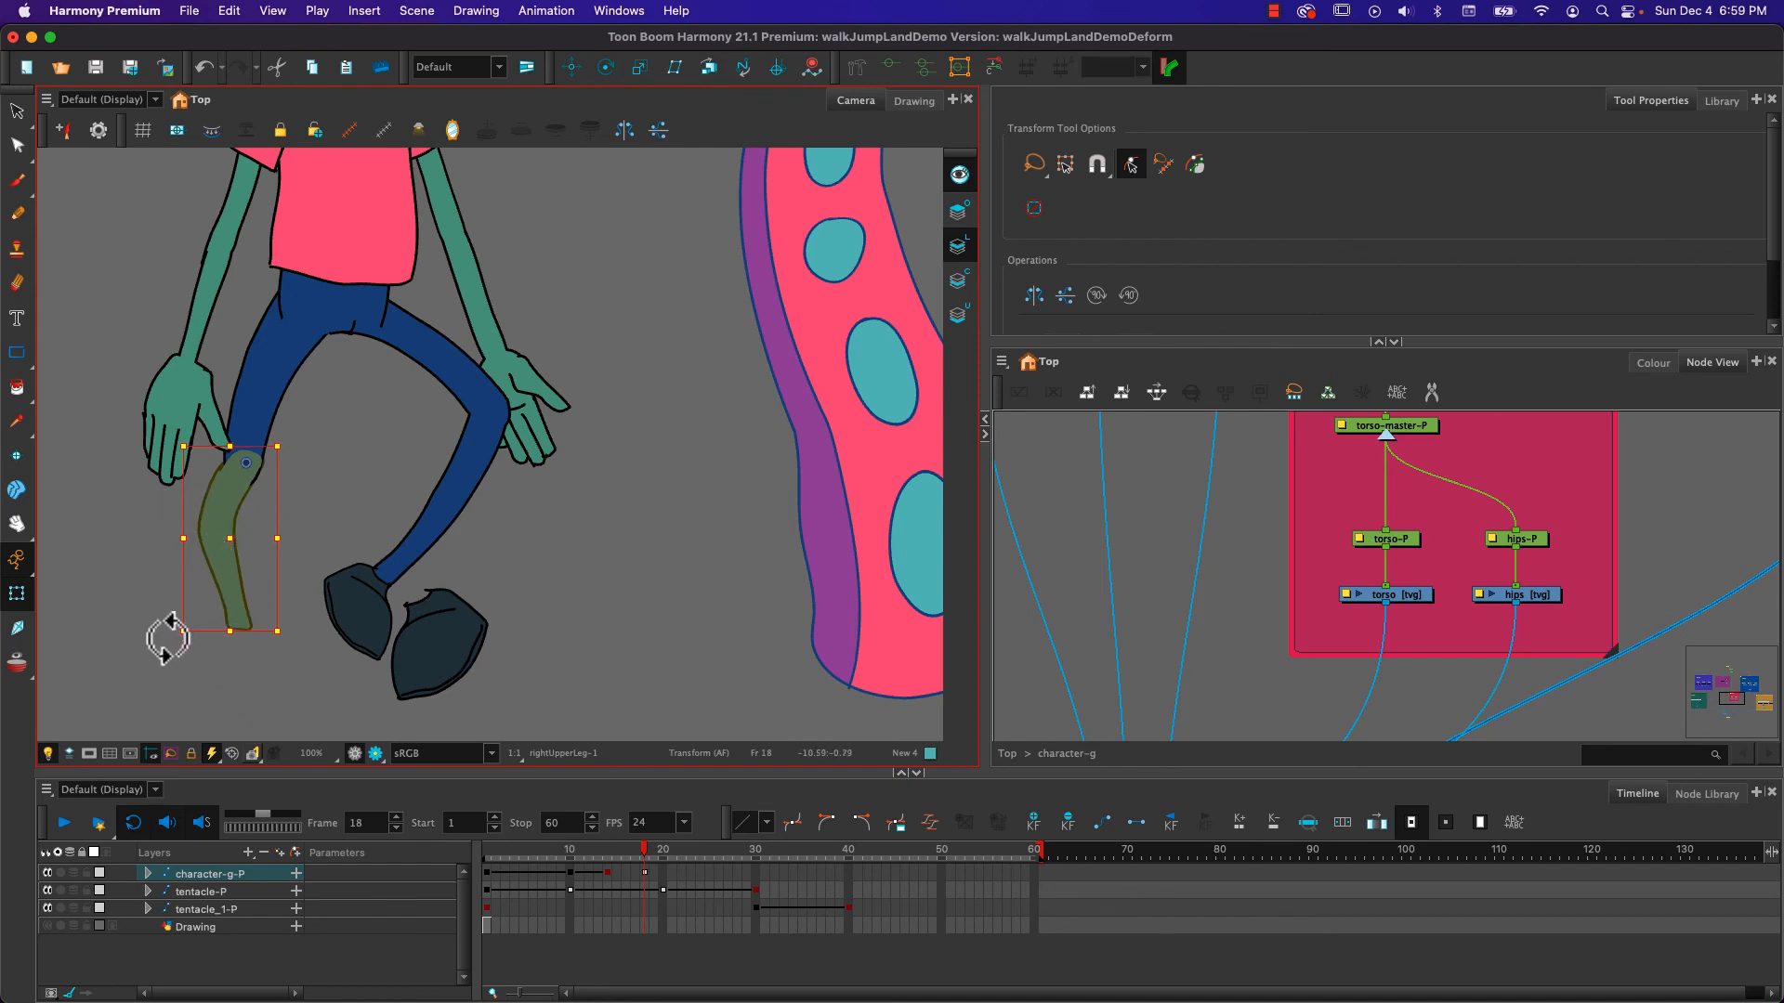
mouse_move(167, 640)
left_mouse_down()
mouse_move(347, 649)
mouse_move(171, 646)
left_mouse_up()
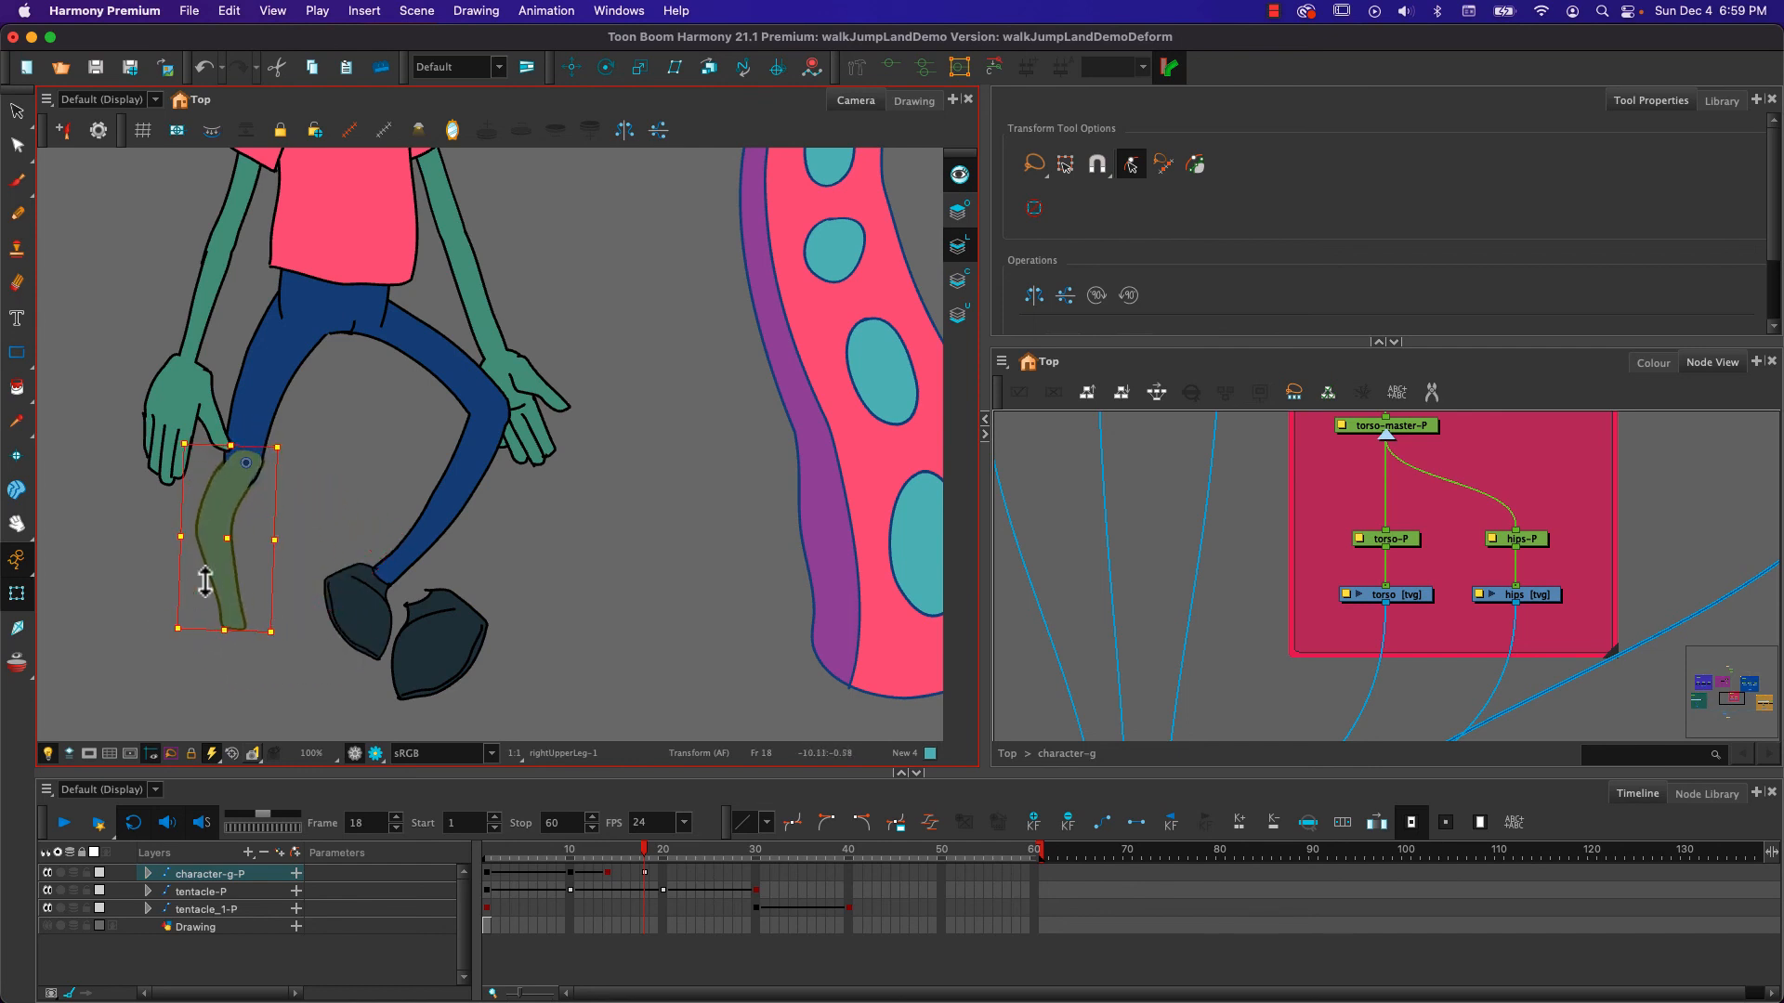
left_click_drag(271, 543, 299, 542)
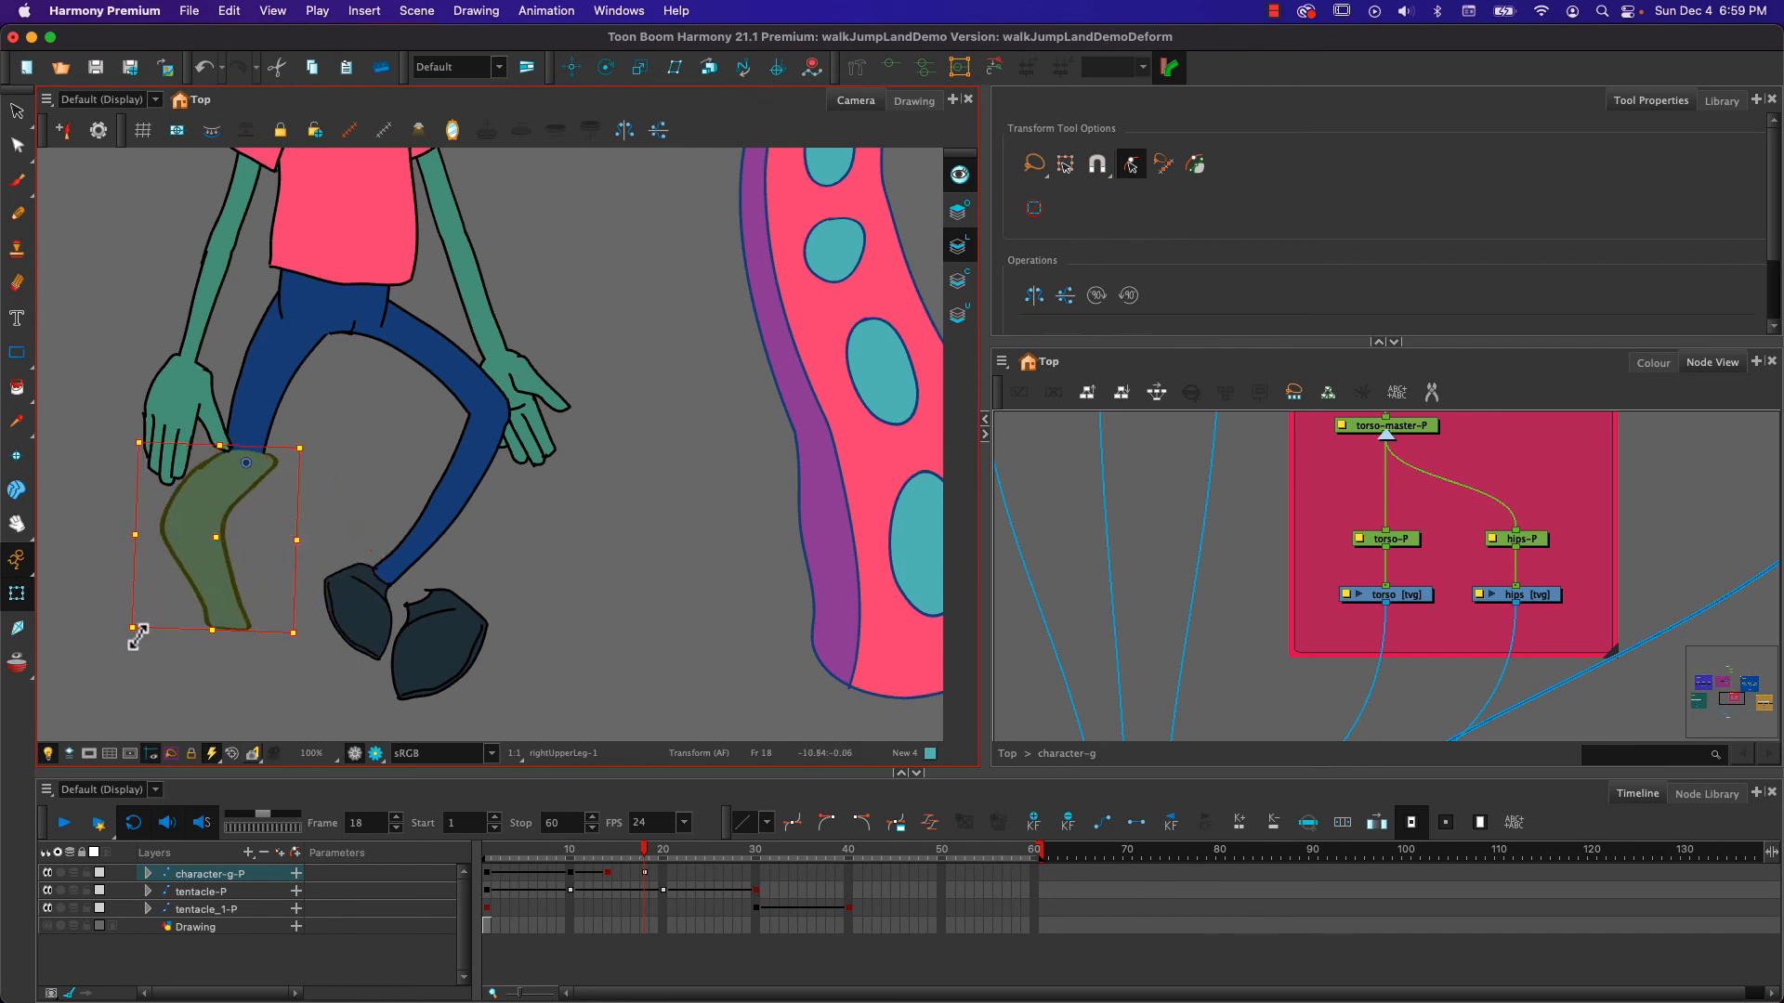
left_click_drag(130, 629, 144, 645)
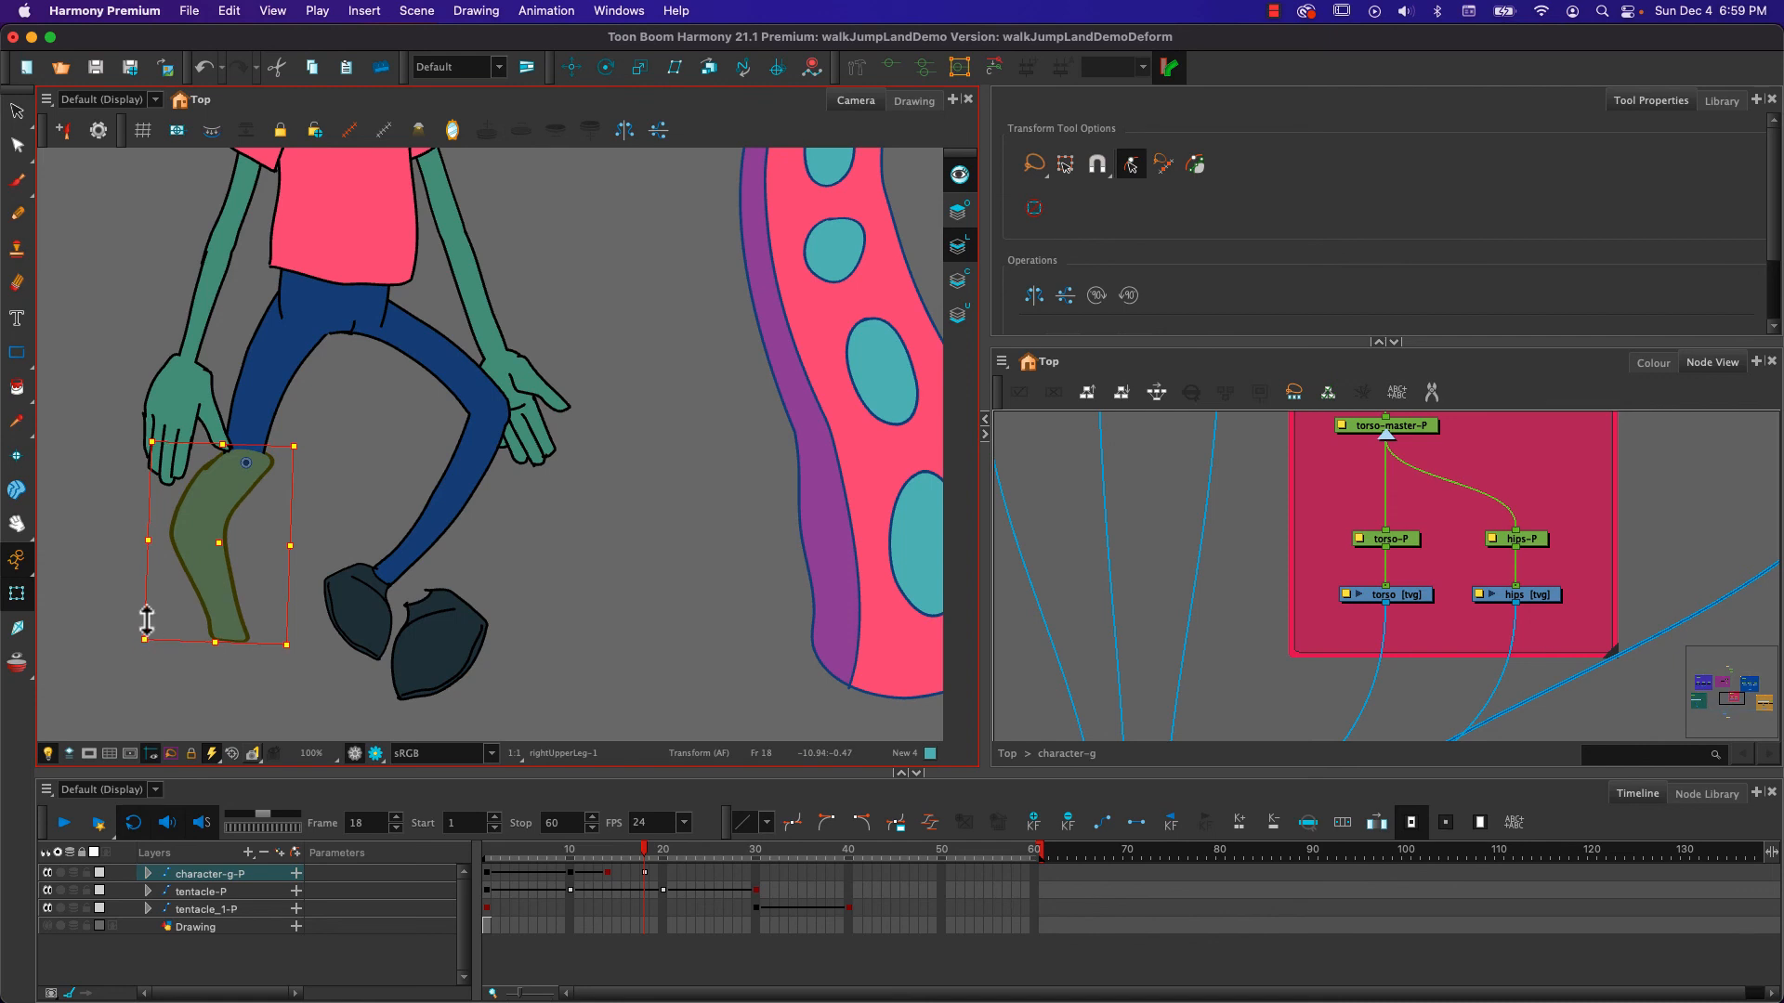
Show the left lower leg's envelope deformer and reshape its outline into a straight, narrow shin
left_click(889, 69)
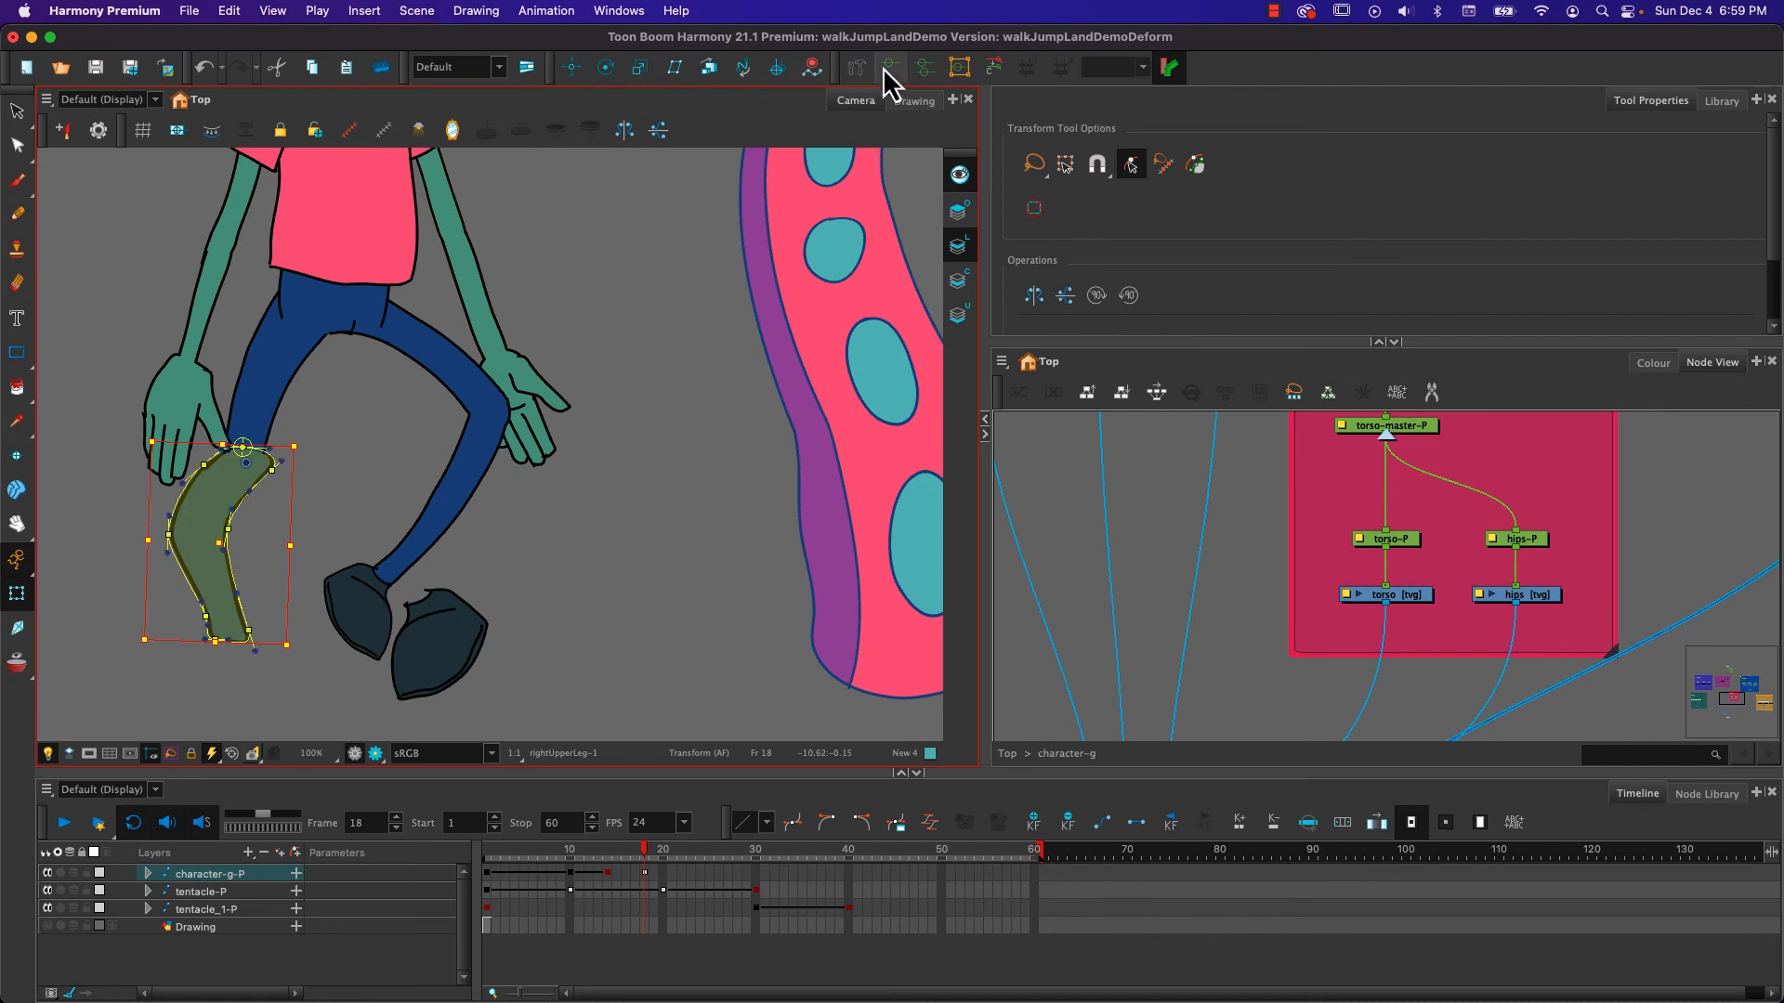
left_click_drag(229, 529, 267, 505)
left_click_drag(237, 594, 254, 587)
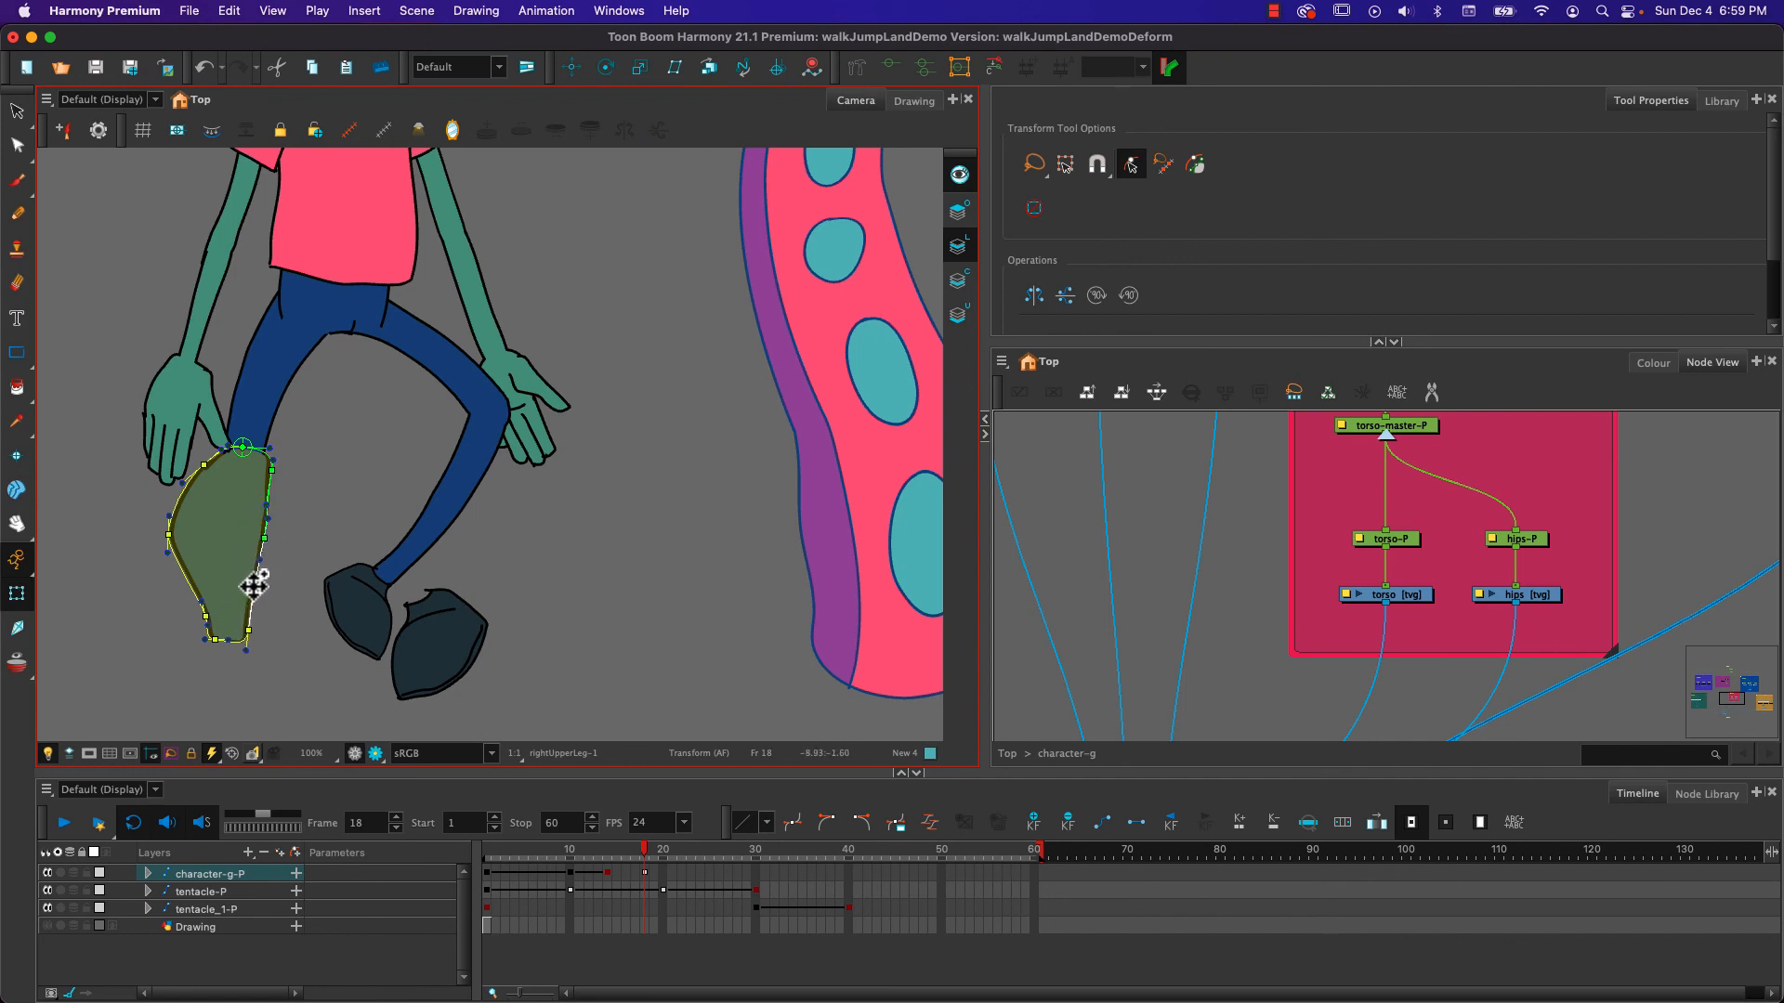
left_click_drag(172, 533, 220, 539)
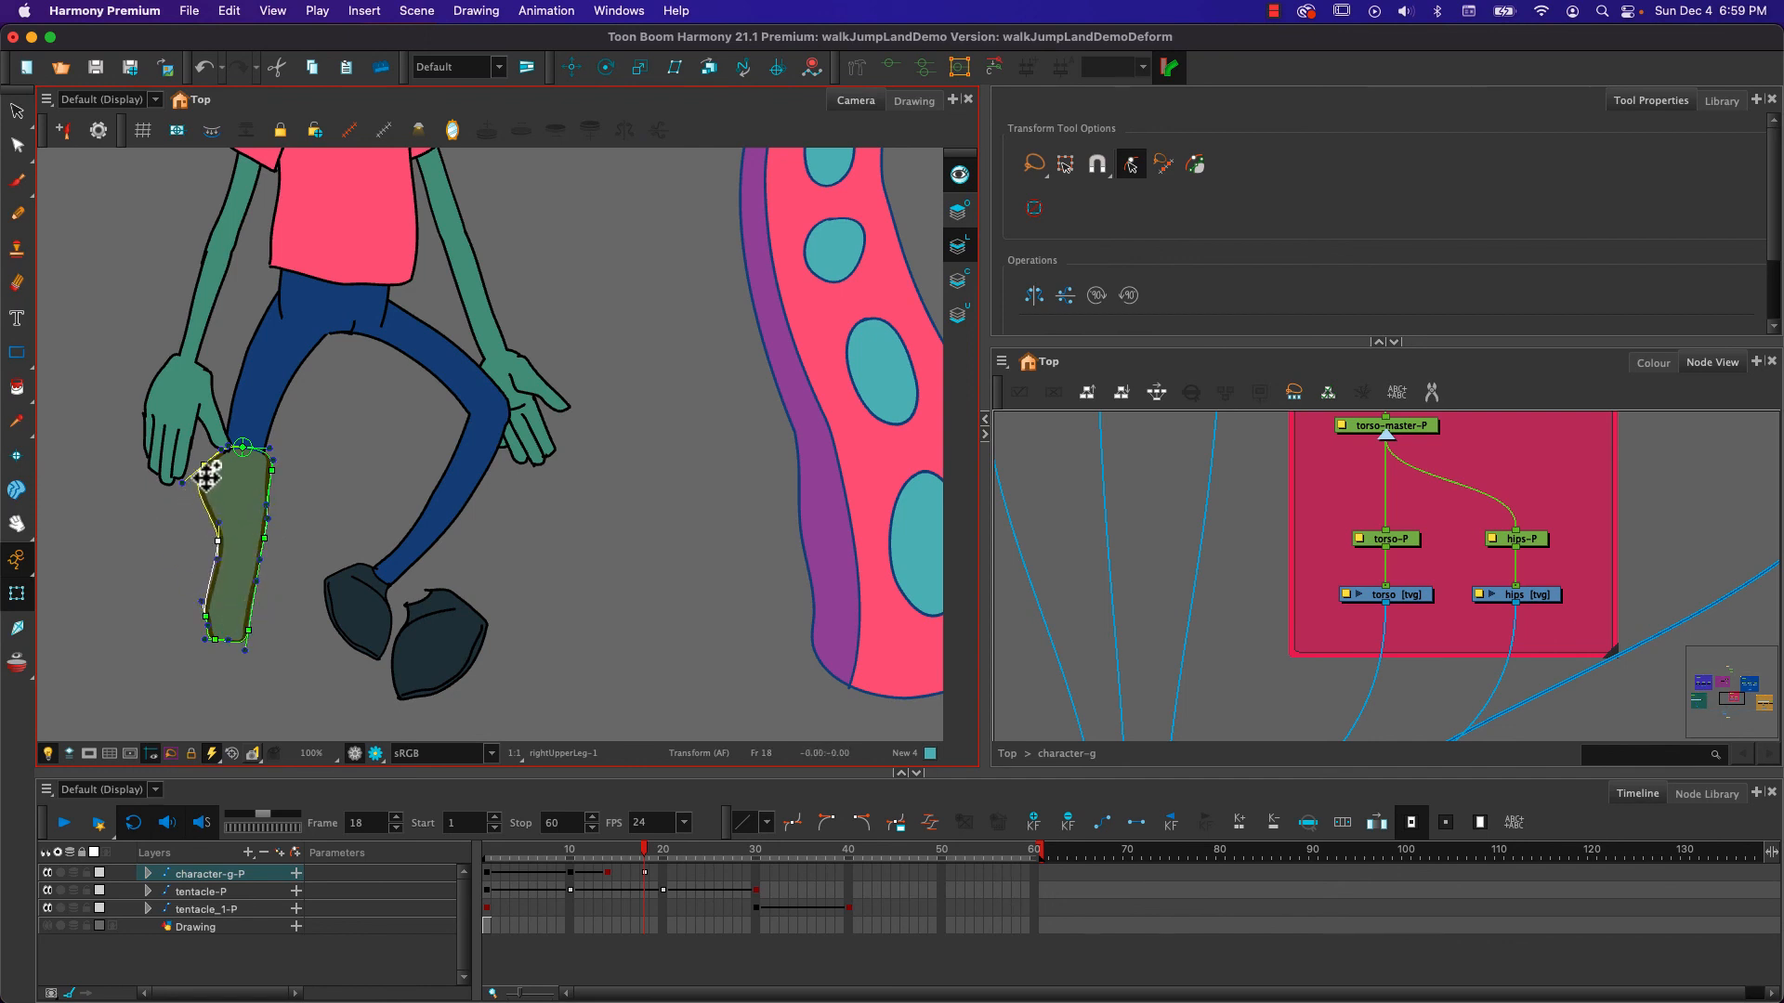
mouse_move(205, 471)
left_mouse_down()
mouse_move(222, 482)
mouse_move(214, 510)
mouse_move(222, 480)
left_mouse_up()
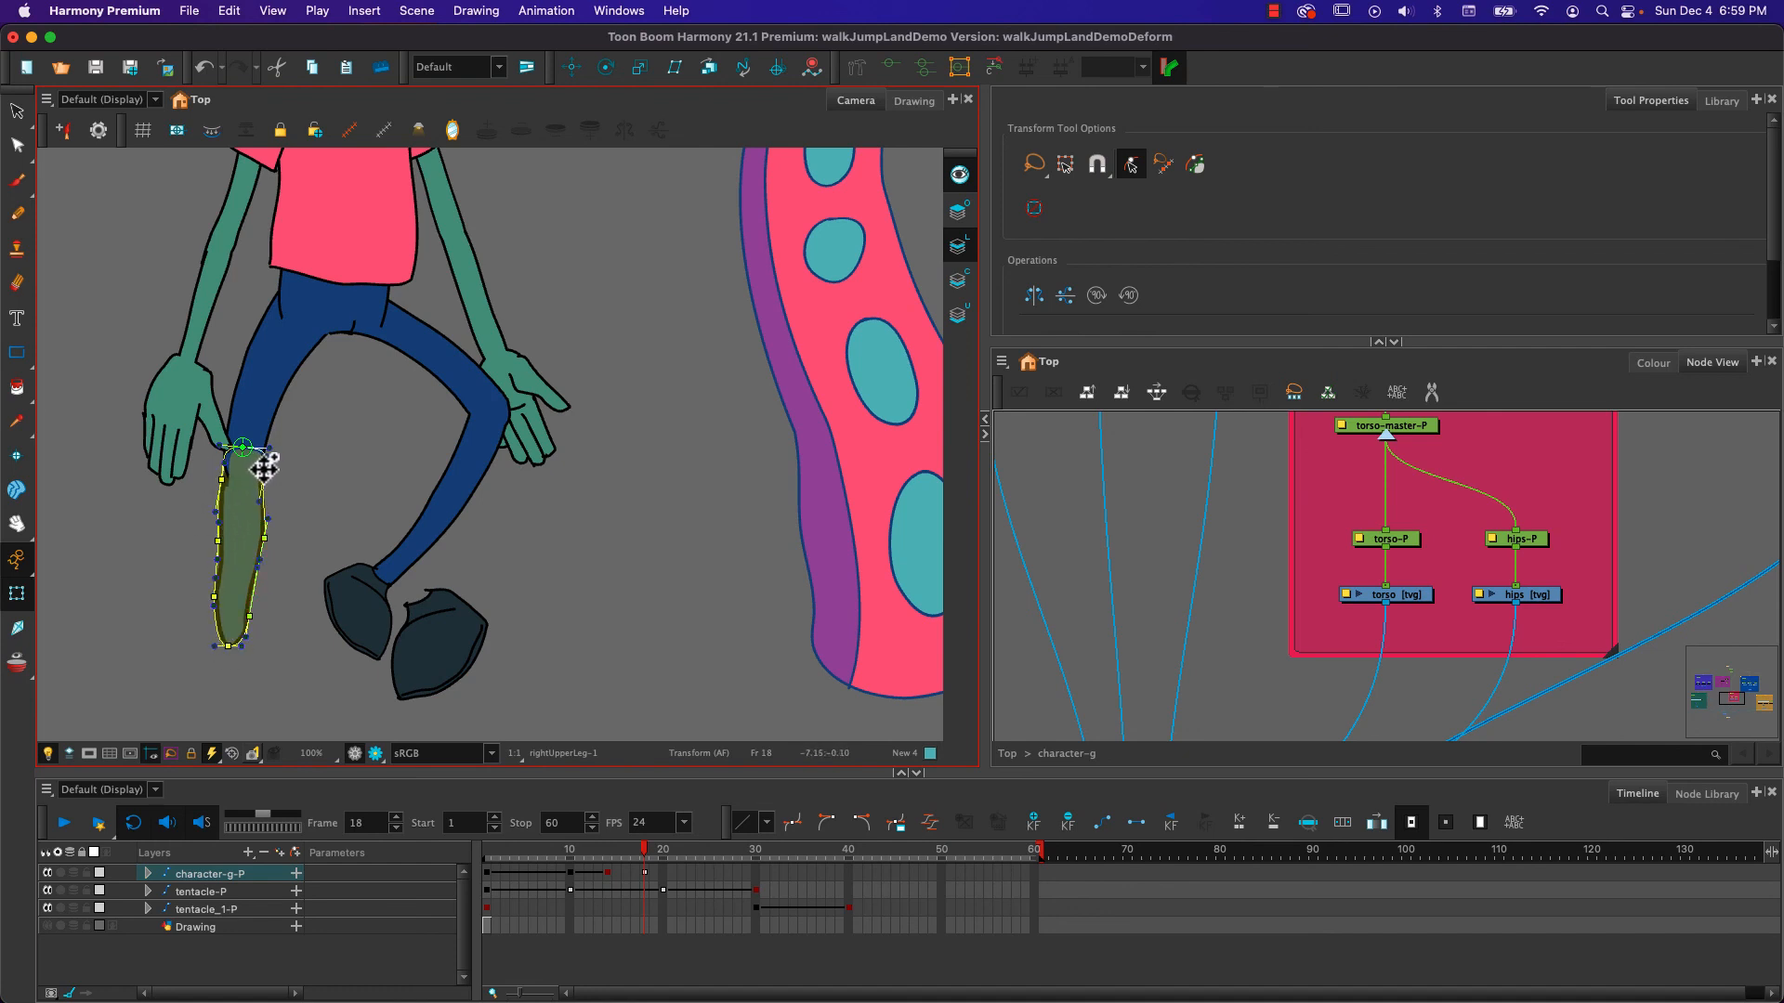
left_click_drag(265, 542, 260, 537)
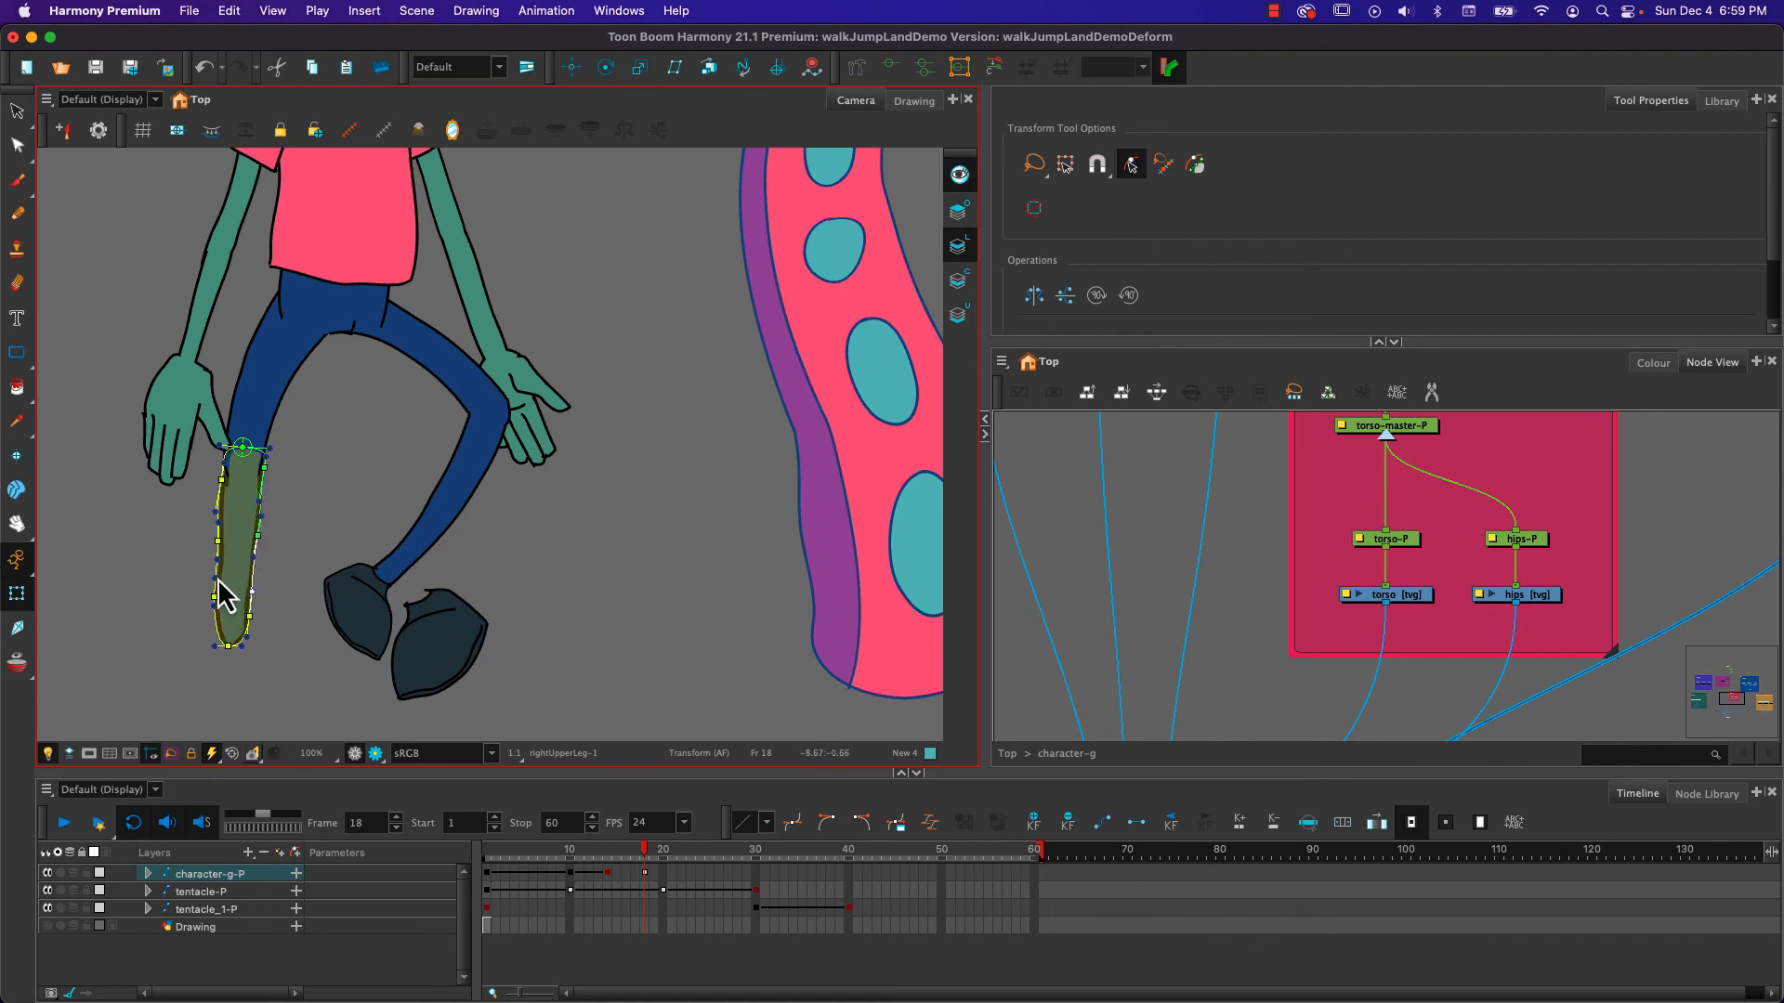
Stretch the left lower leg longer and rotate it inward from the knee toward the detached foot
left_click(213, 679)
left_click(232, 618)
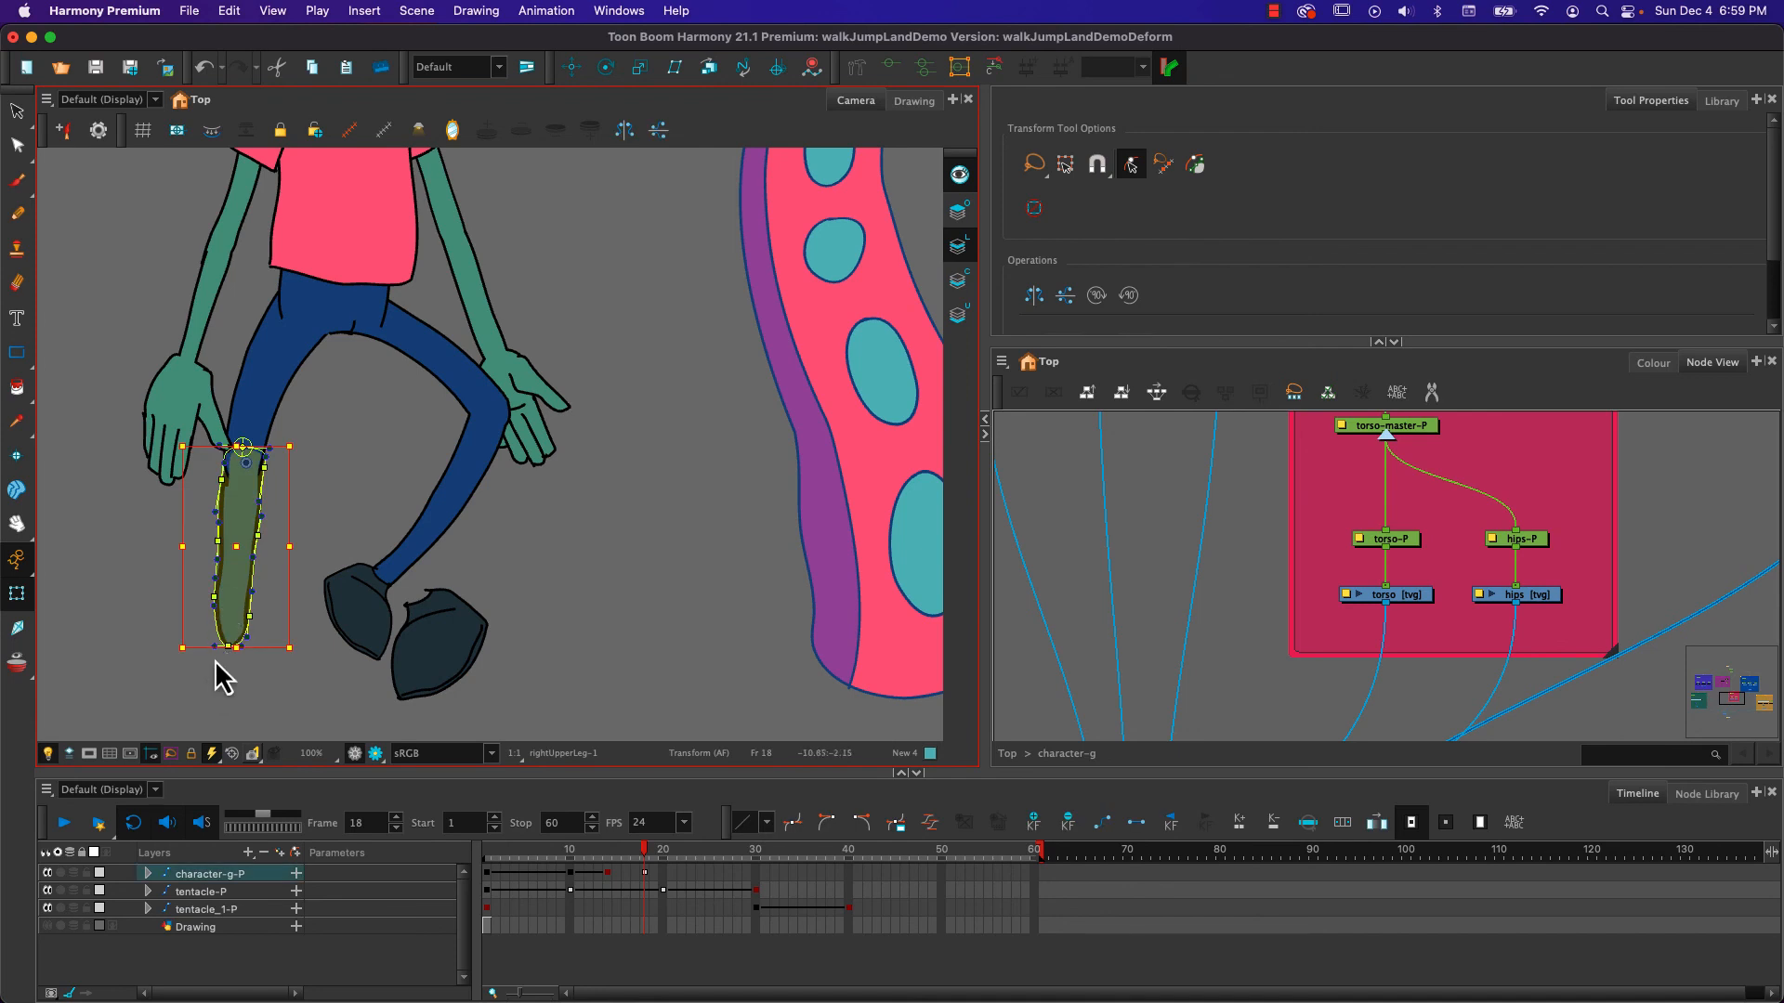
left_click_drag(235, 649, 229, 723)
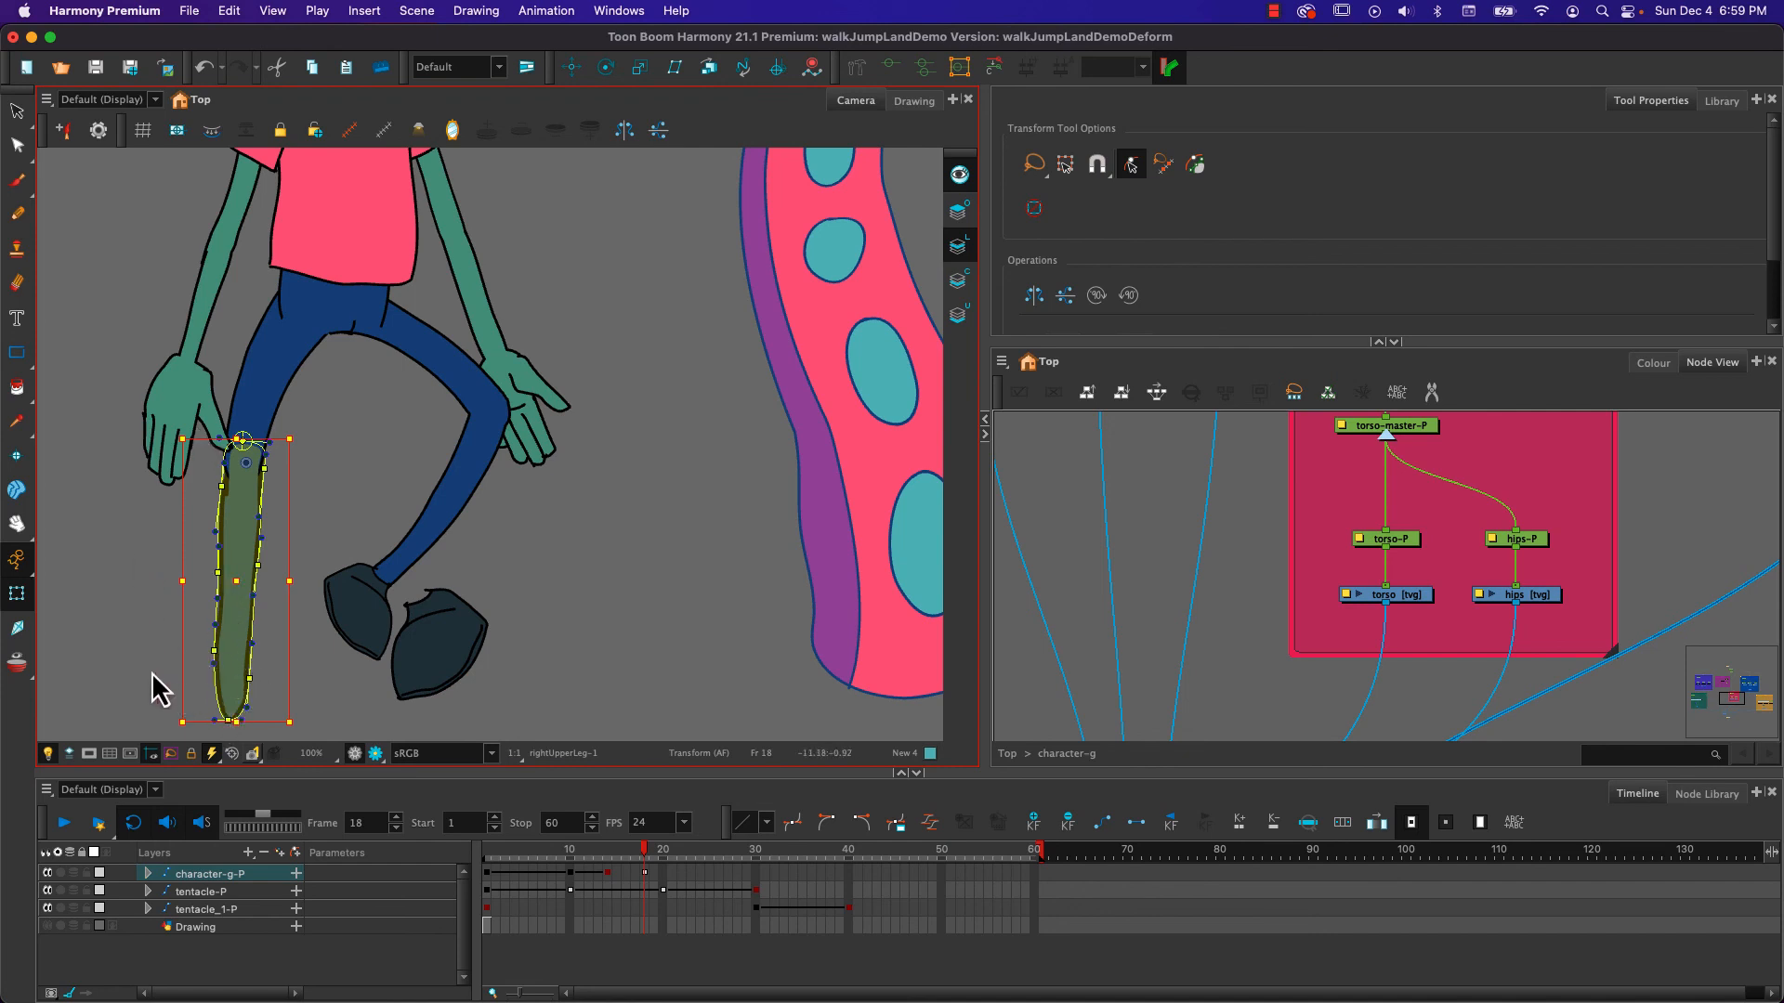
left_click_drag(159, 737, 403, 699)
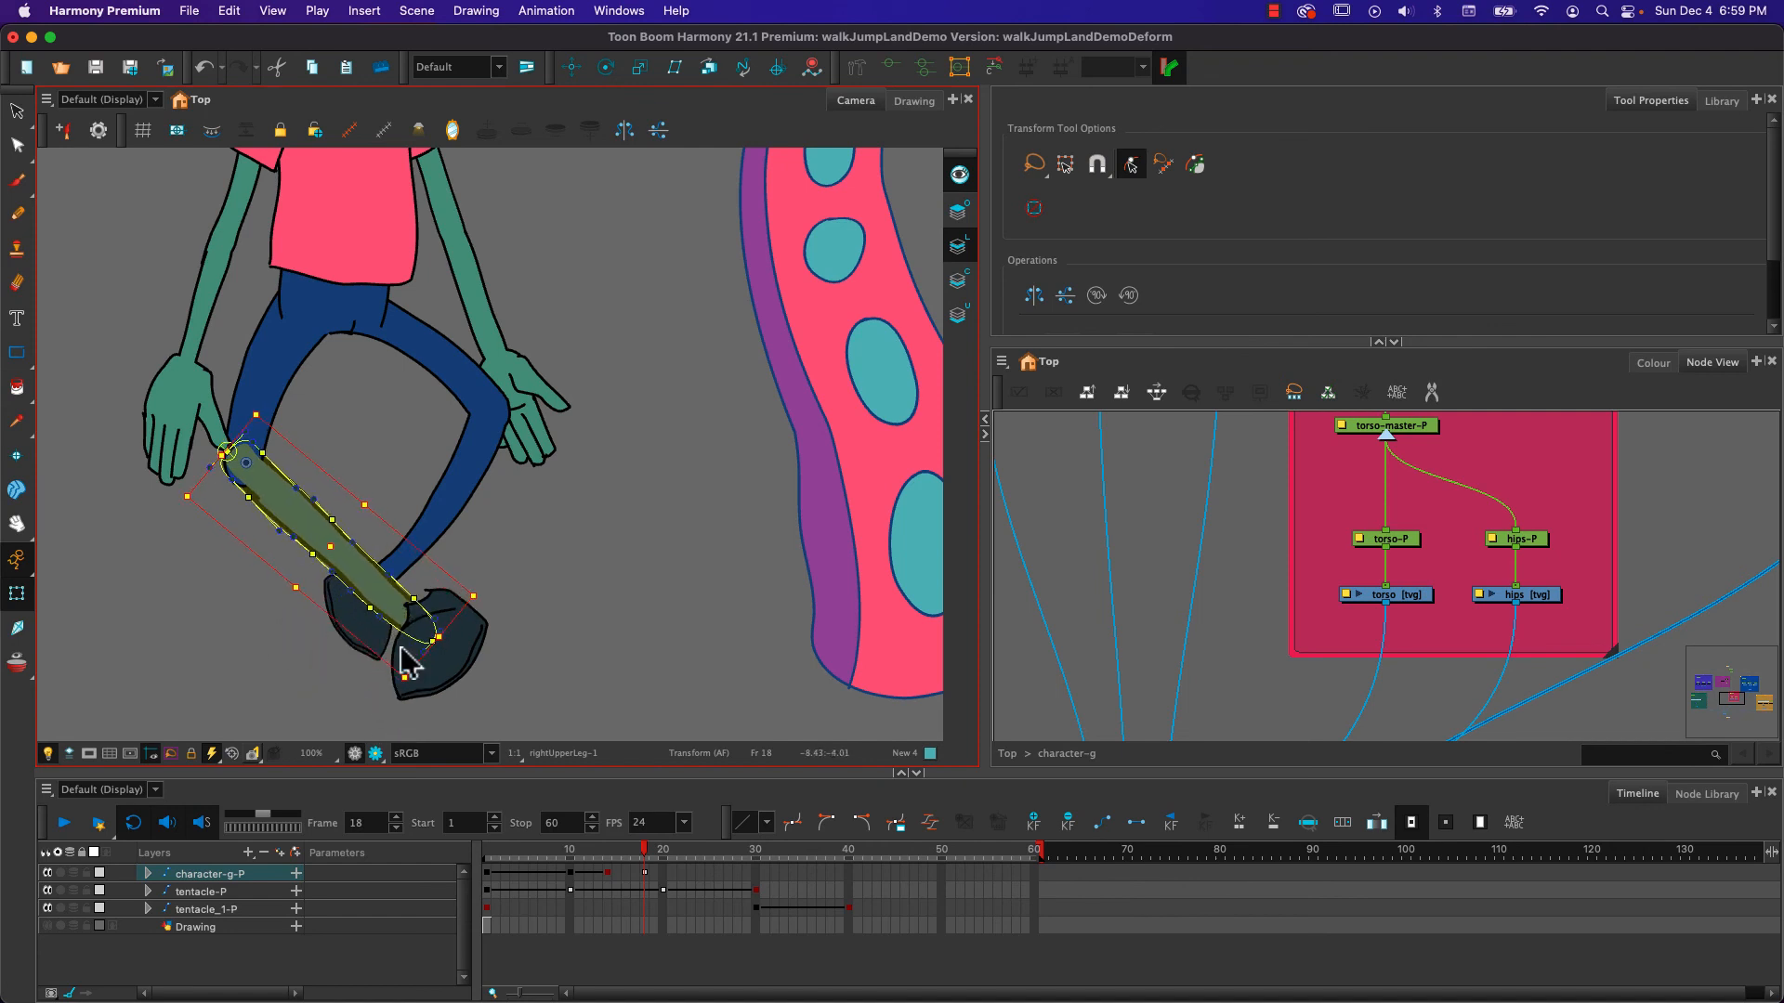
Rotate the left foot so its toe points down and move it onto the end of the lower leg
left_click(465, 701)
left_click_drag(351, 721, 423, 756)
left_click_drag(457, 663, 459, 696)
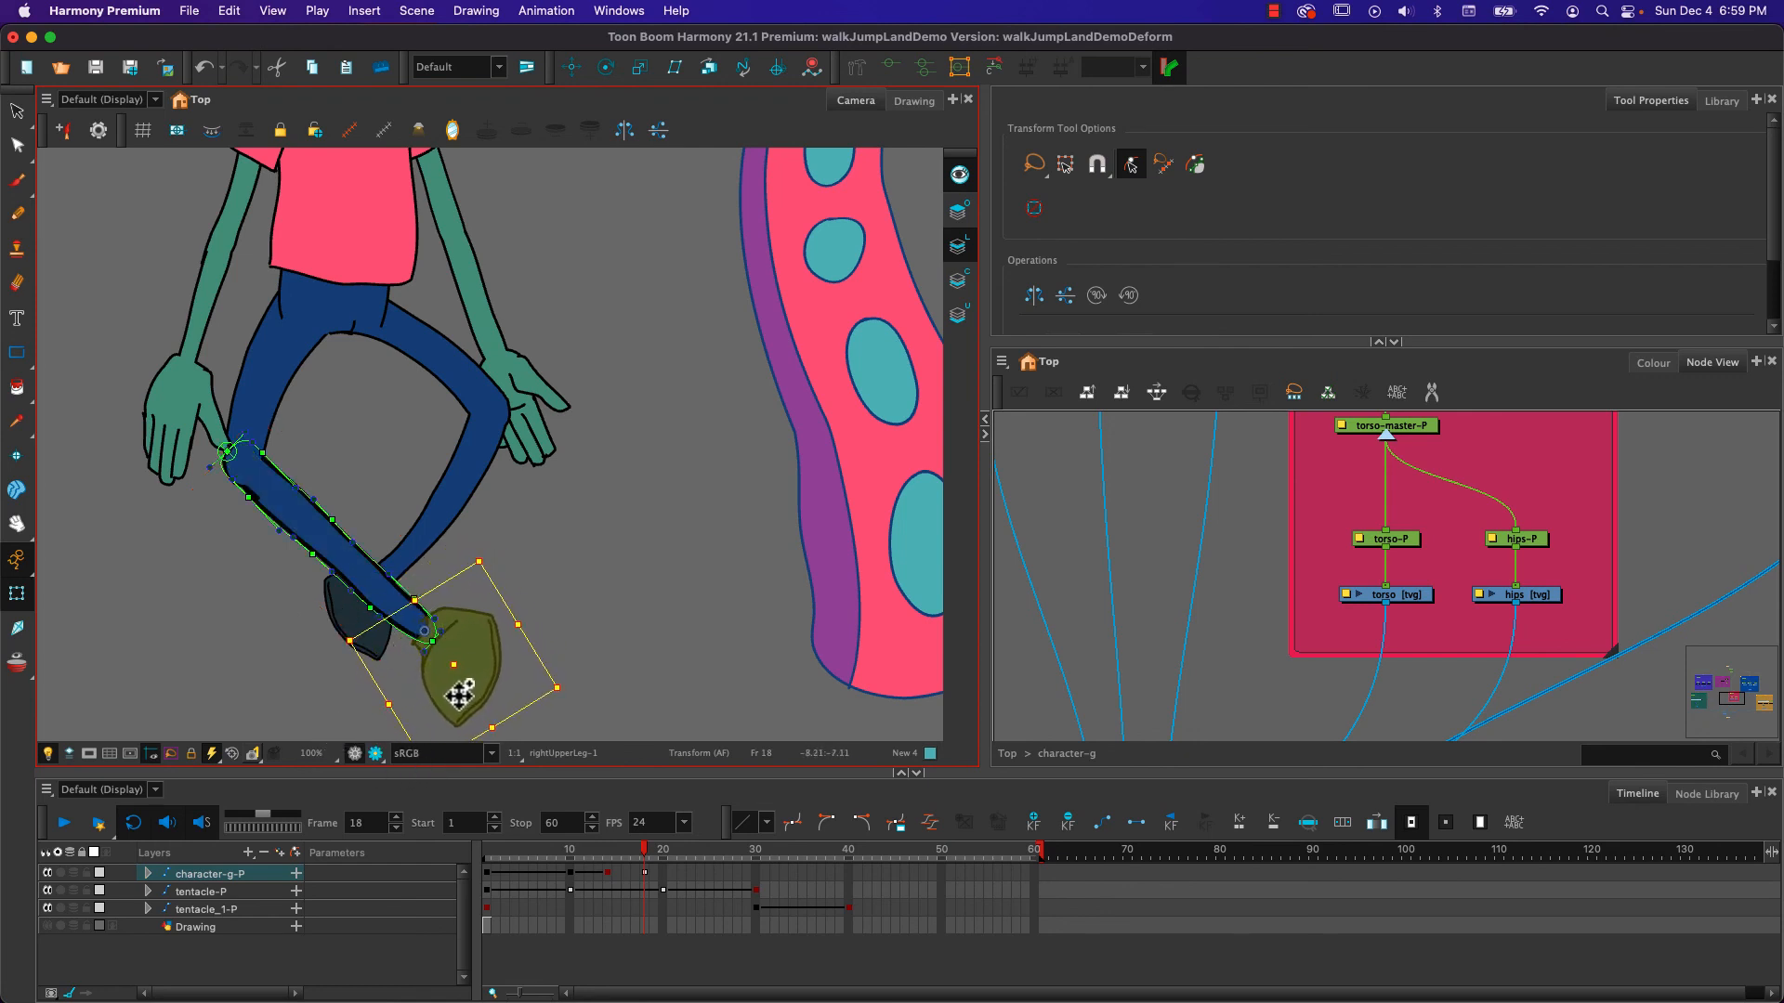
left_click(312, 698)
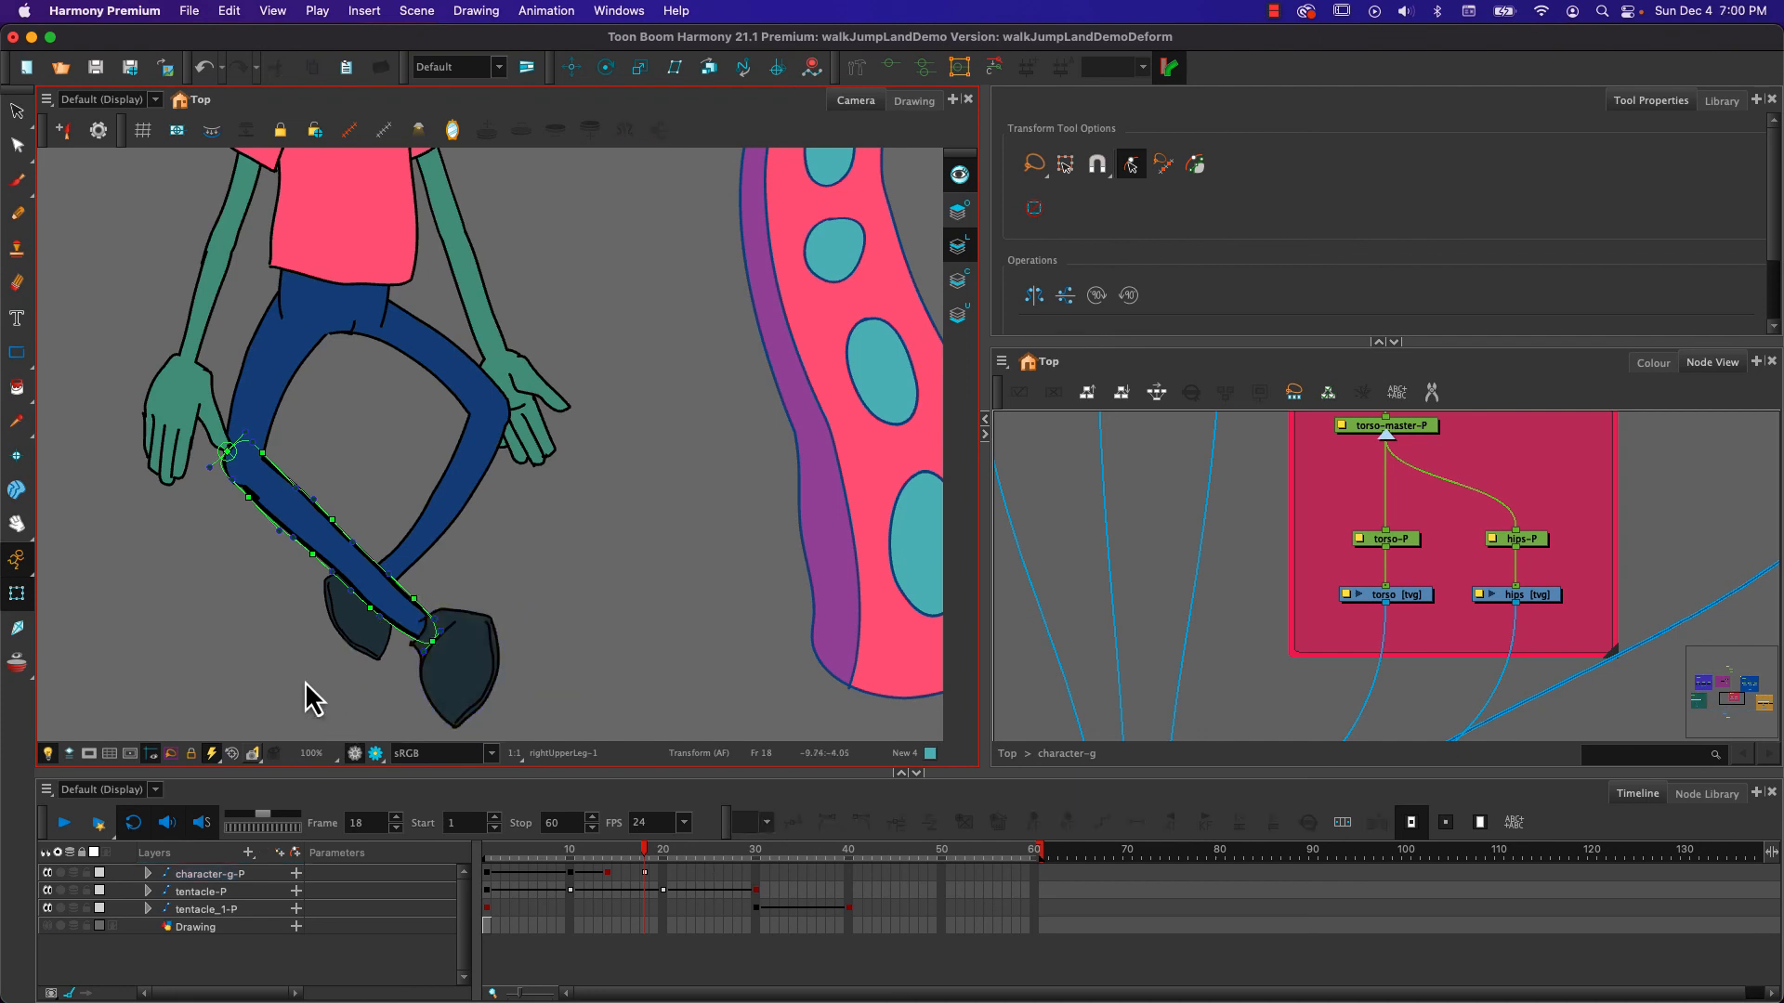
Compare the leg poses between frames 14 and 18 by scrubbing the timeline, ending on frame 18
left_click(641, 875)
mouse_move(639, 855)
left_mouse_down()
mouse_move(582, 864)
mouse_move(660, 860)
mouse_move(577, 864)
mouse_move(645, 870)
left_mouse_up()
left_click(609, 875)
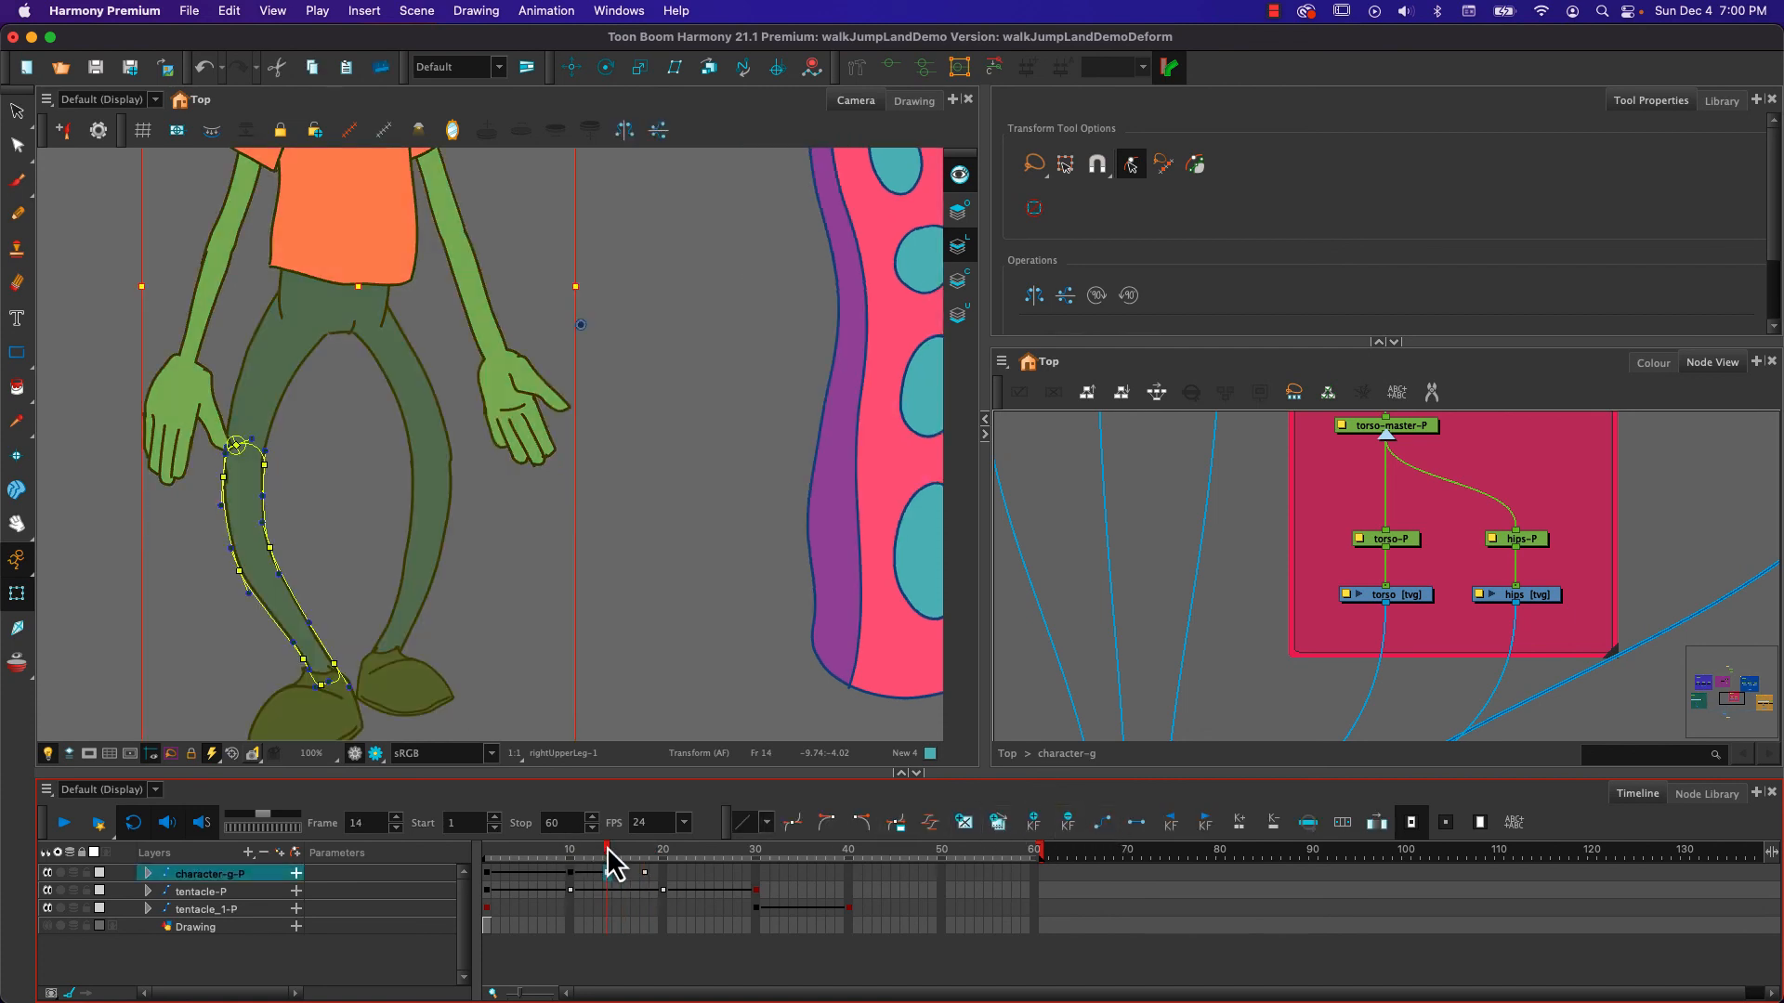
left_click_drag(608, 864, 657, 868)
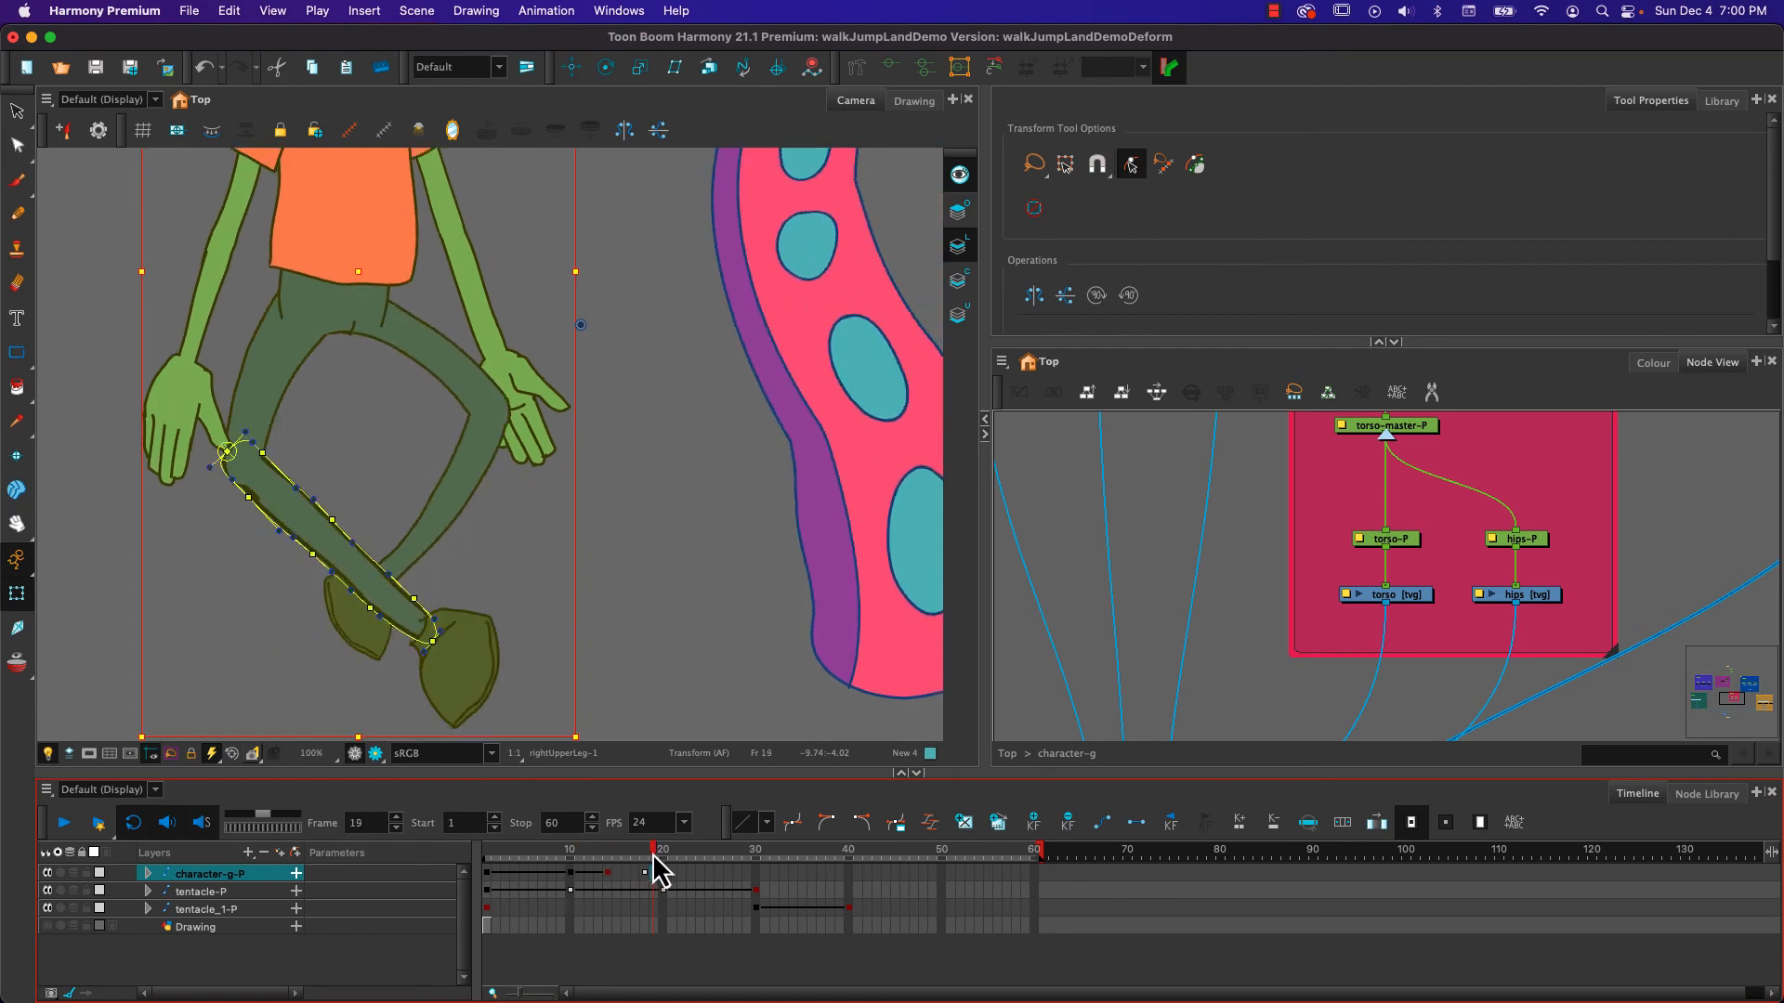
left_click(607, 701)
left_click(643, 860)
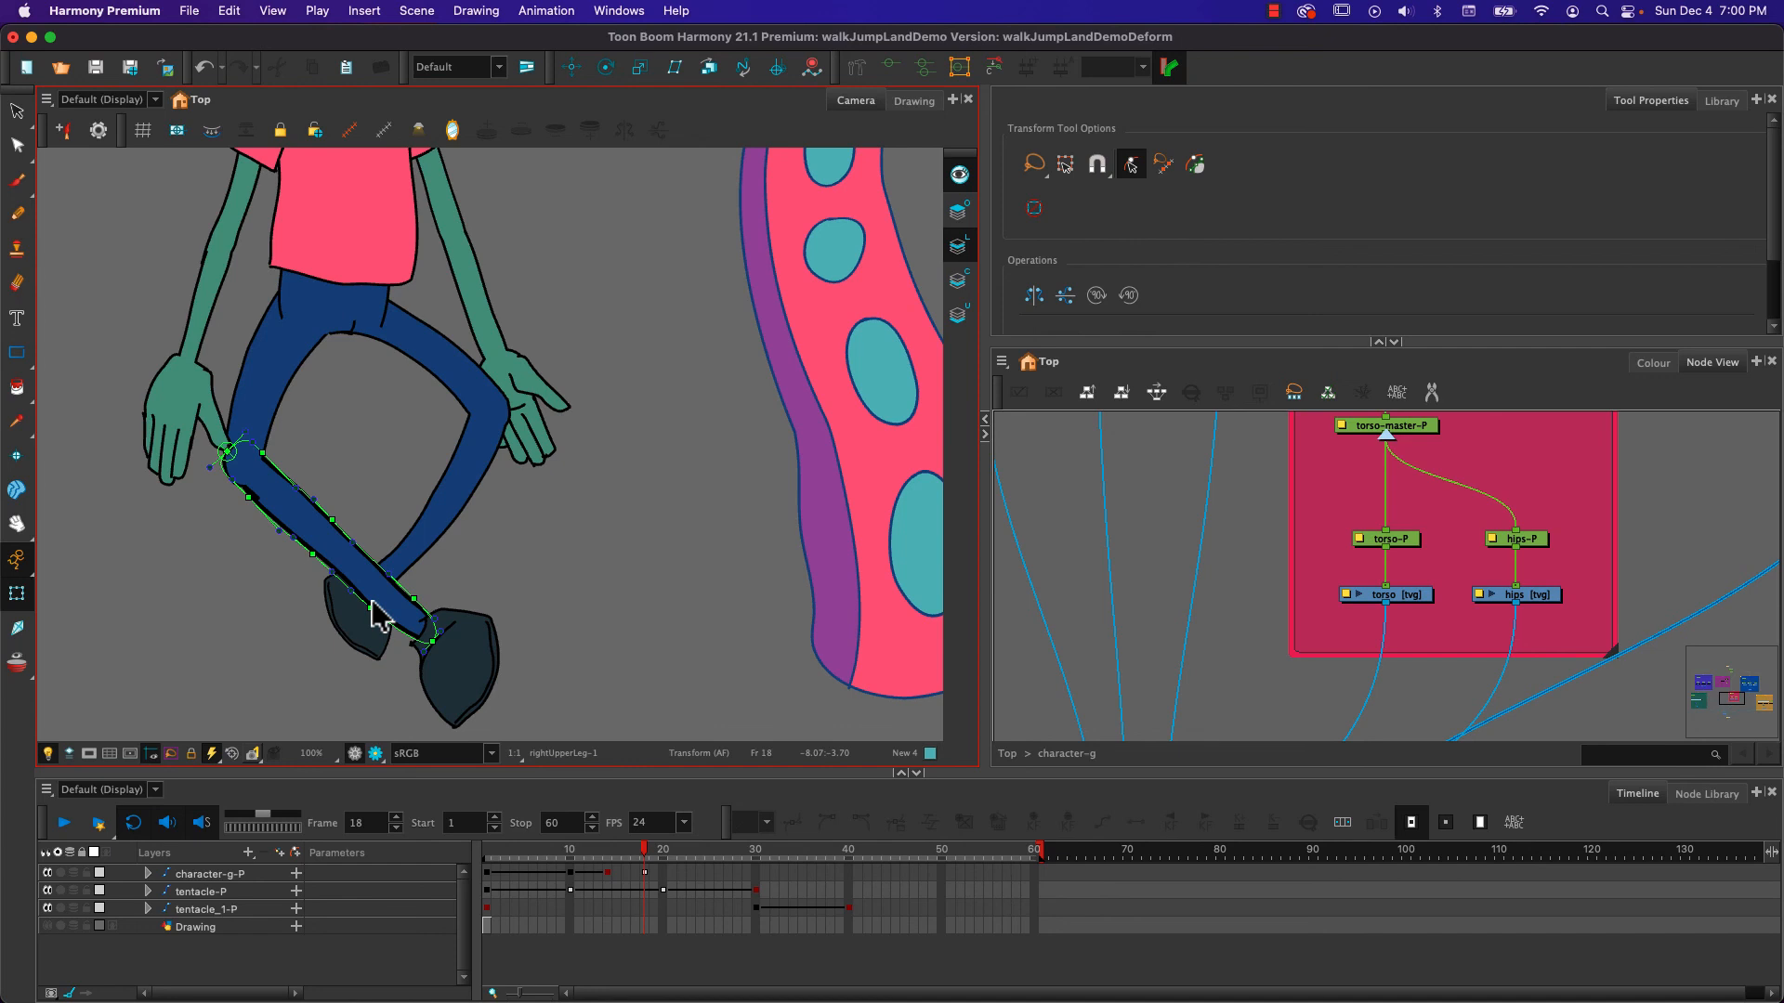
Set the Pencil tool's maximum size to 2.8, select the character-g-P keyframe at frame 18, and return to the Transform tool with nothing selected
left_click(19, 217)
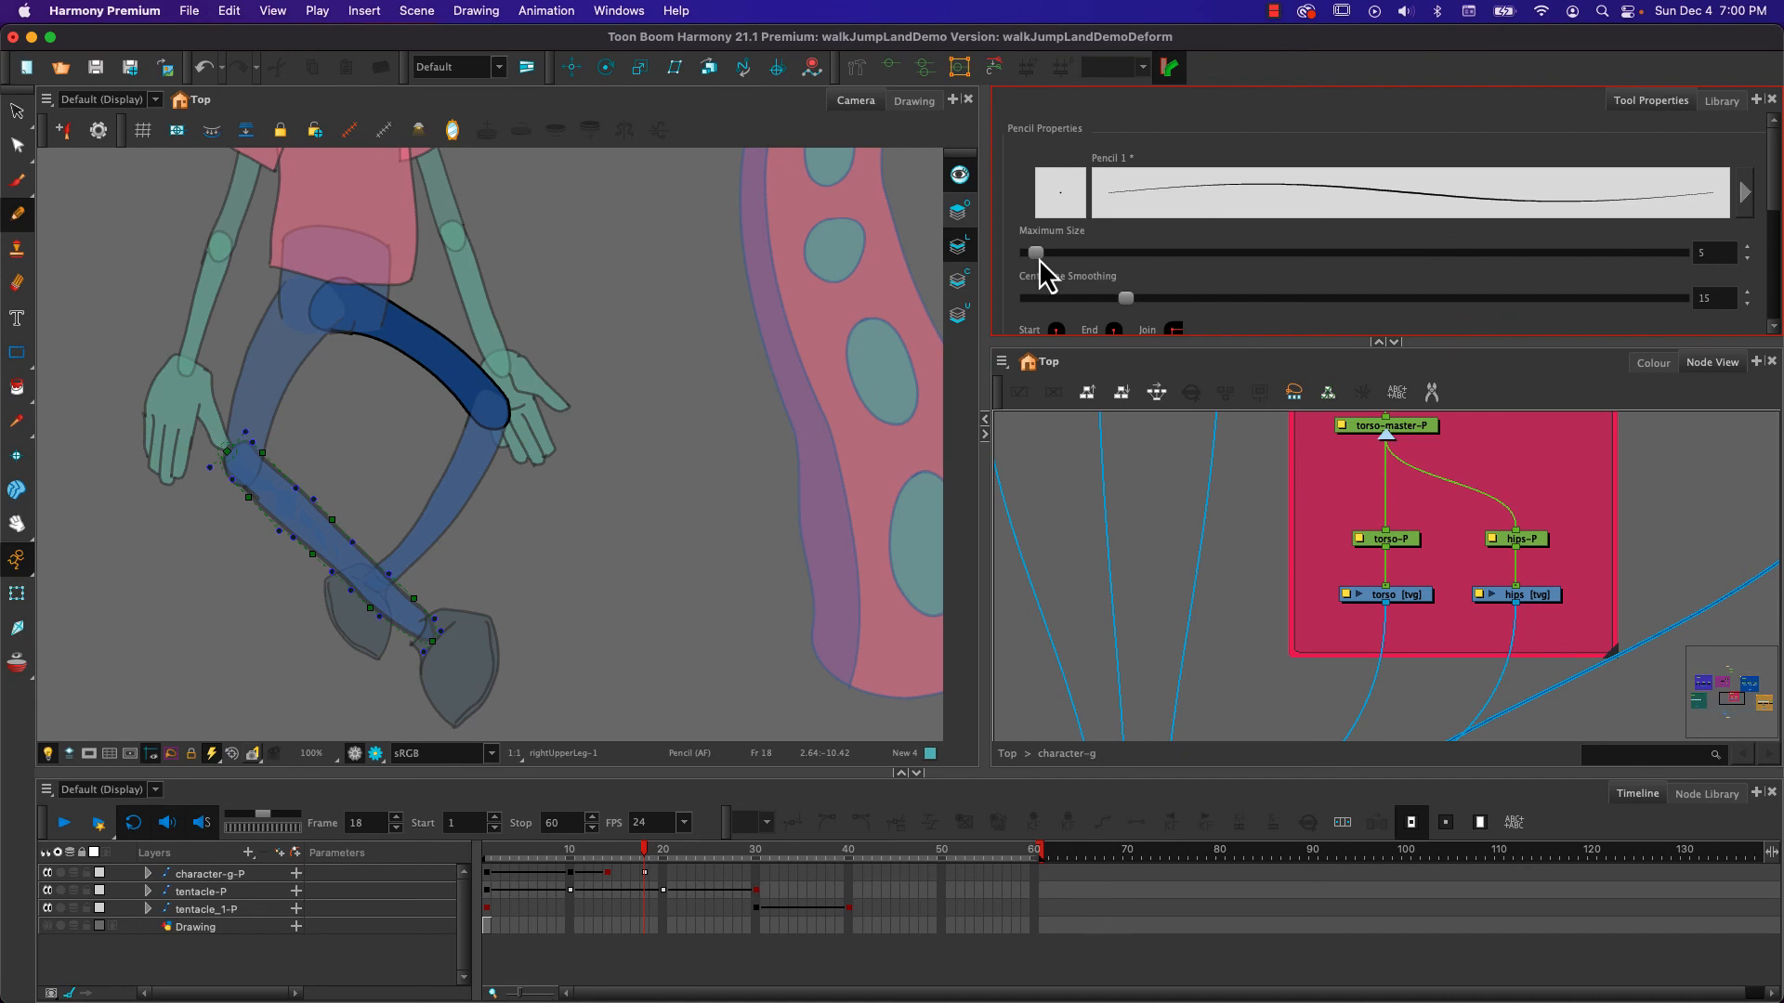
left_click_drag(1035, 258, 1029, 258)
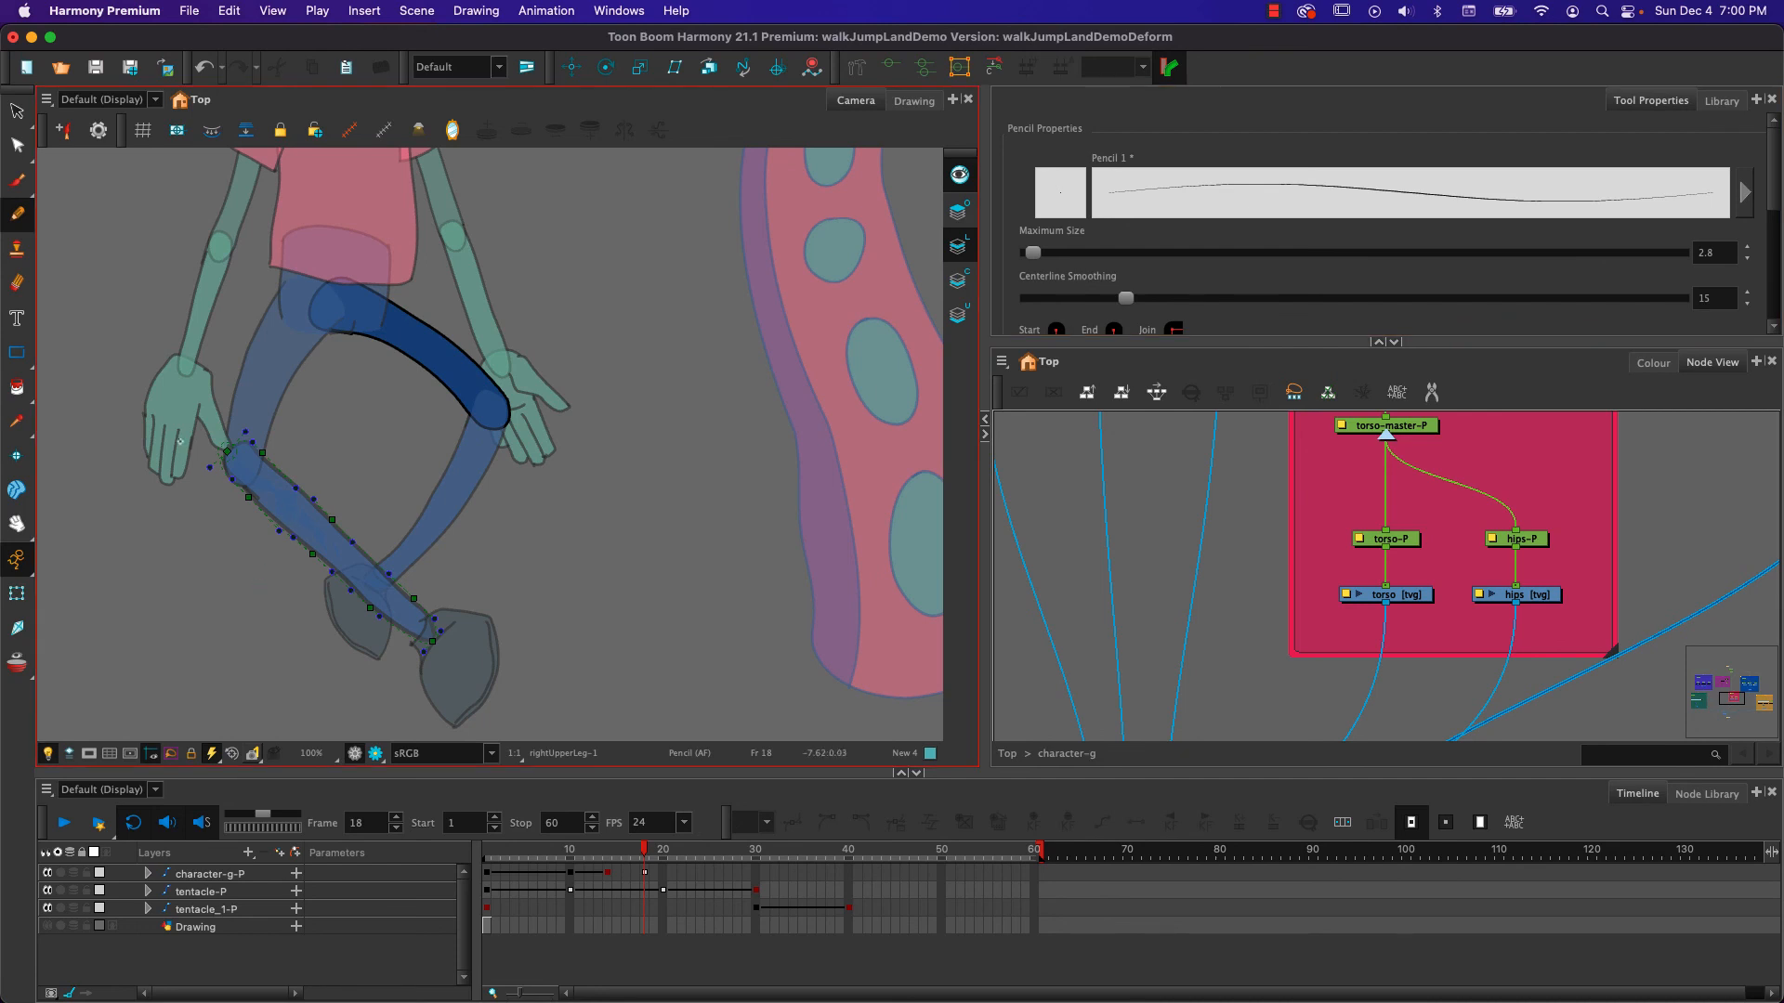
left_click(644, 874)
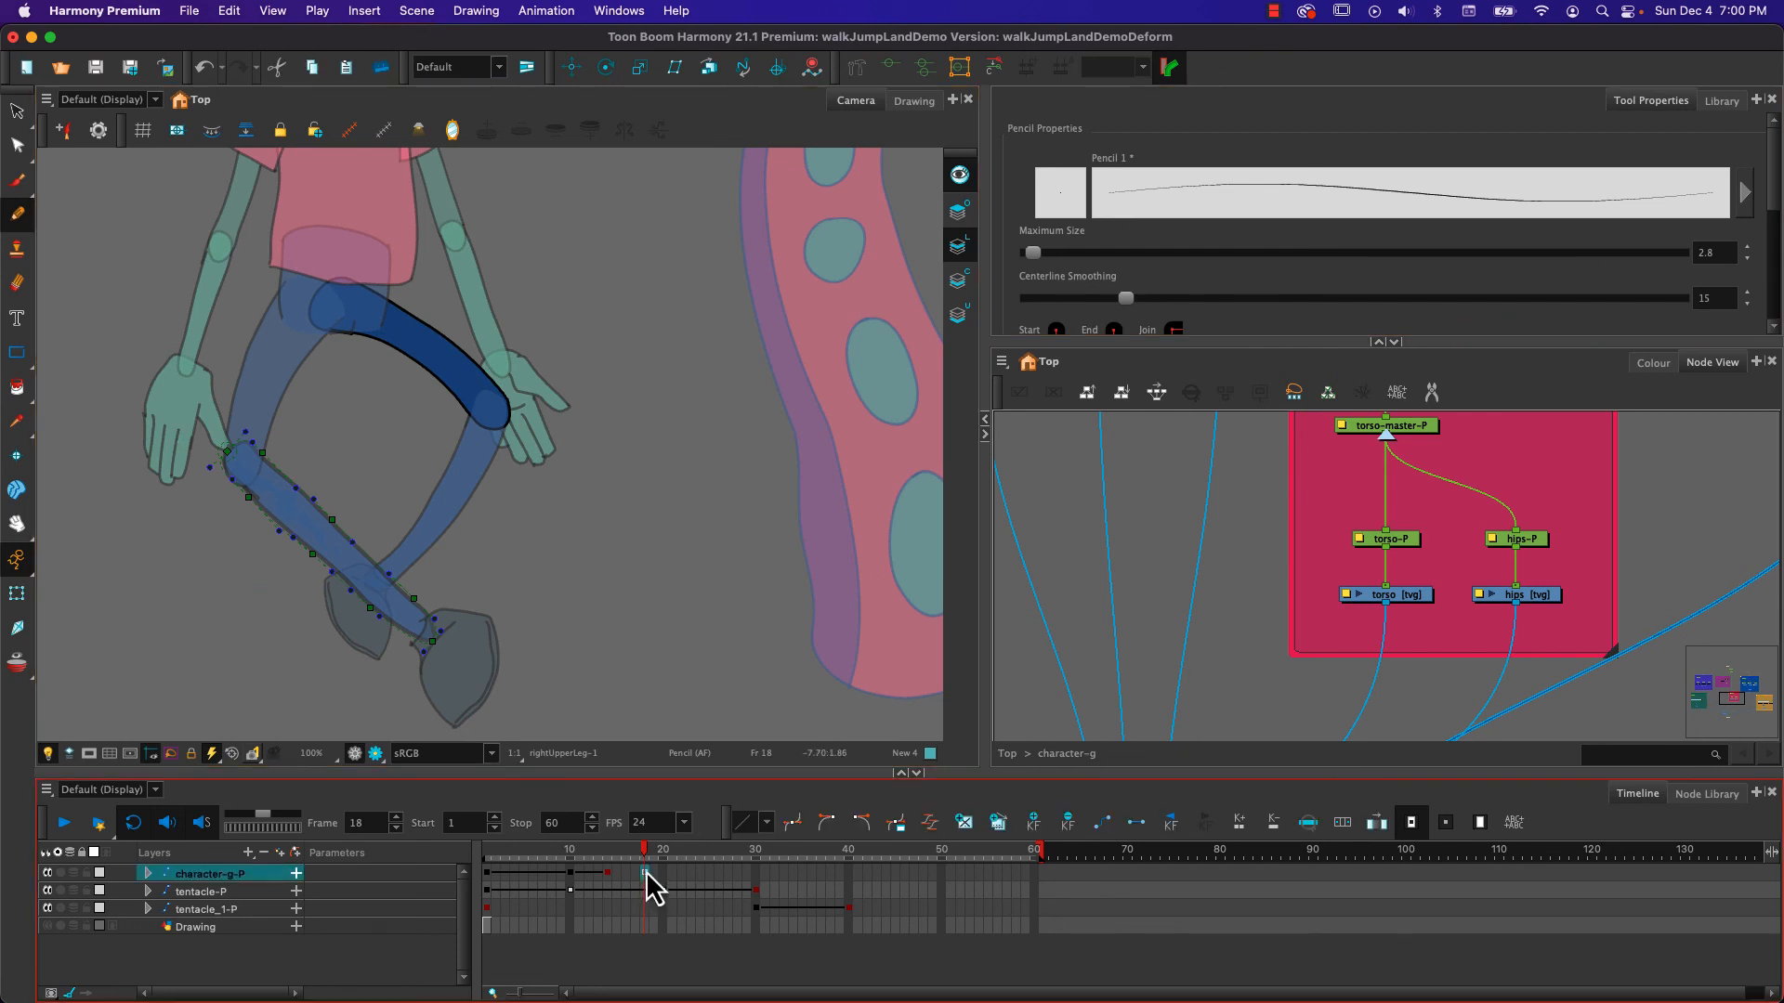
key("alt+s")
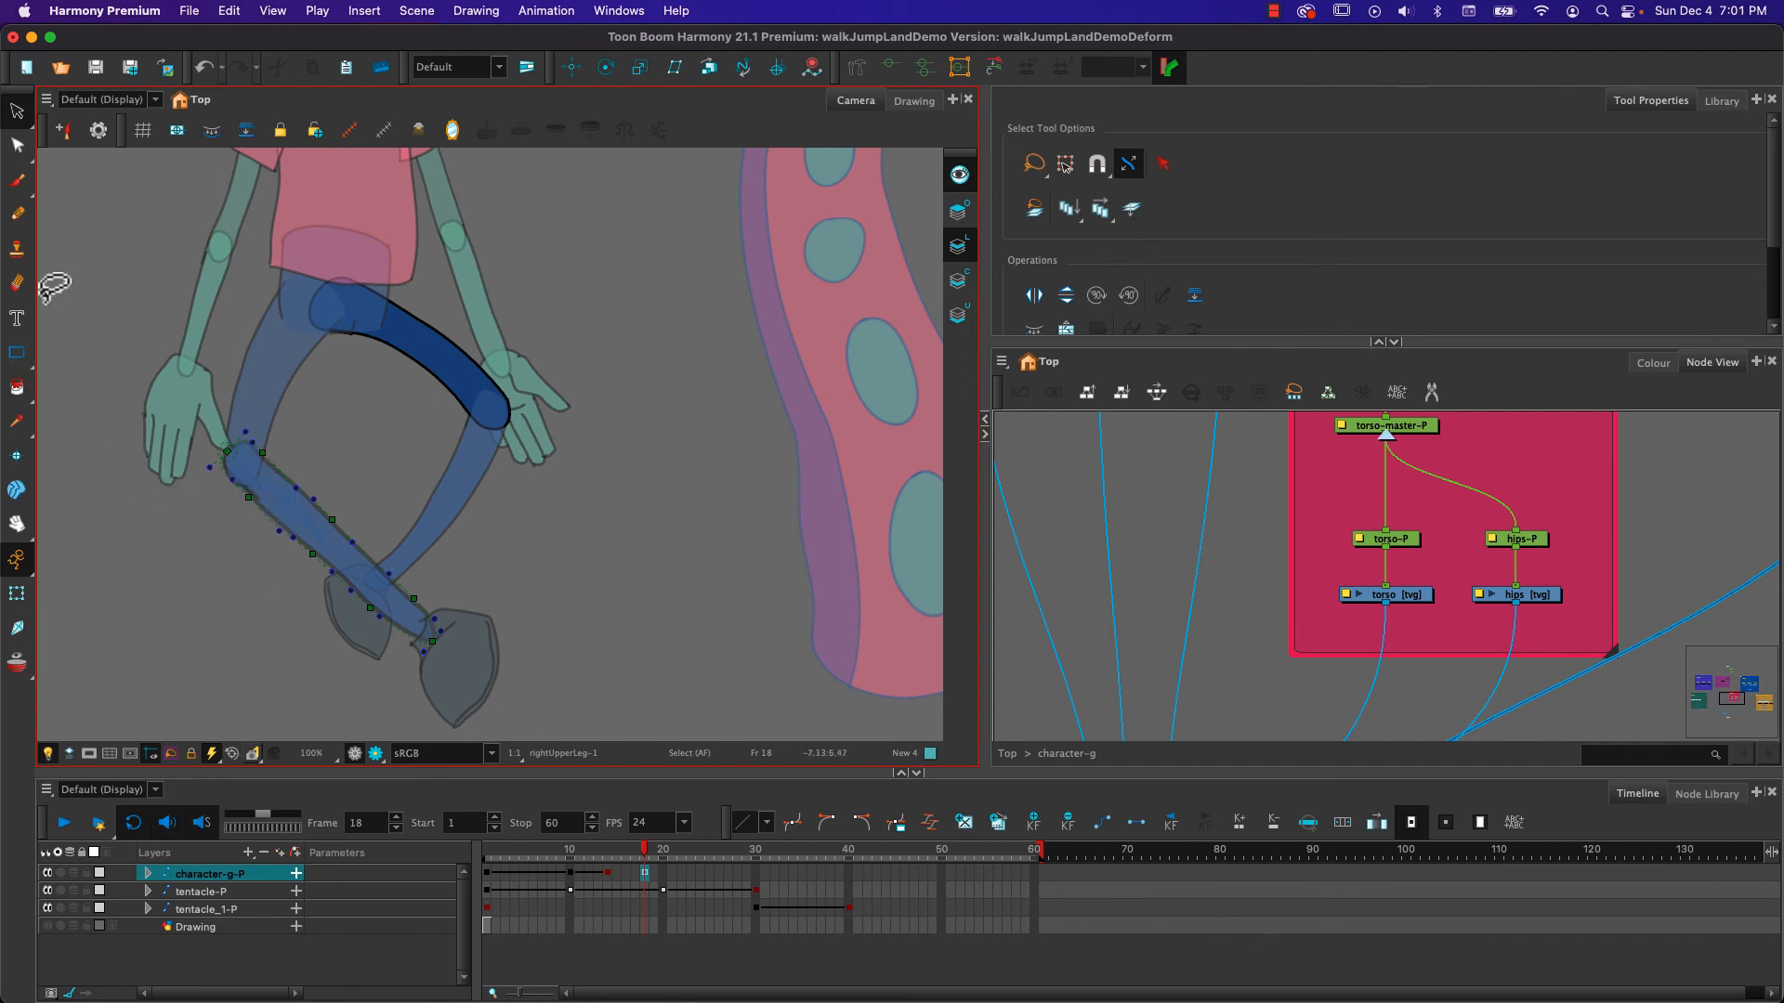
left_click(17, 593)
left_click(109, 582)
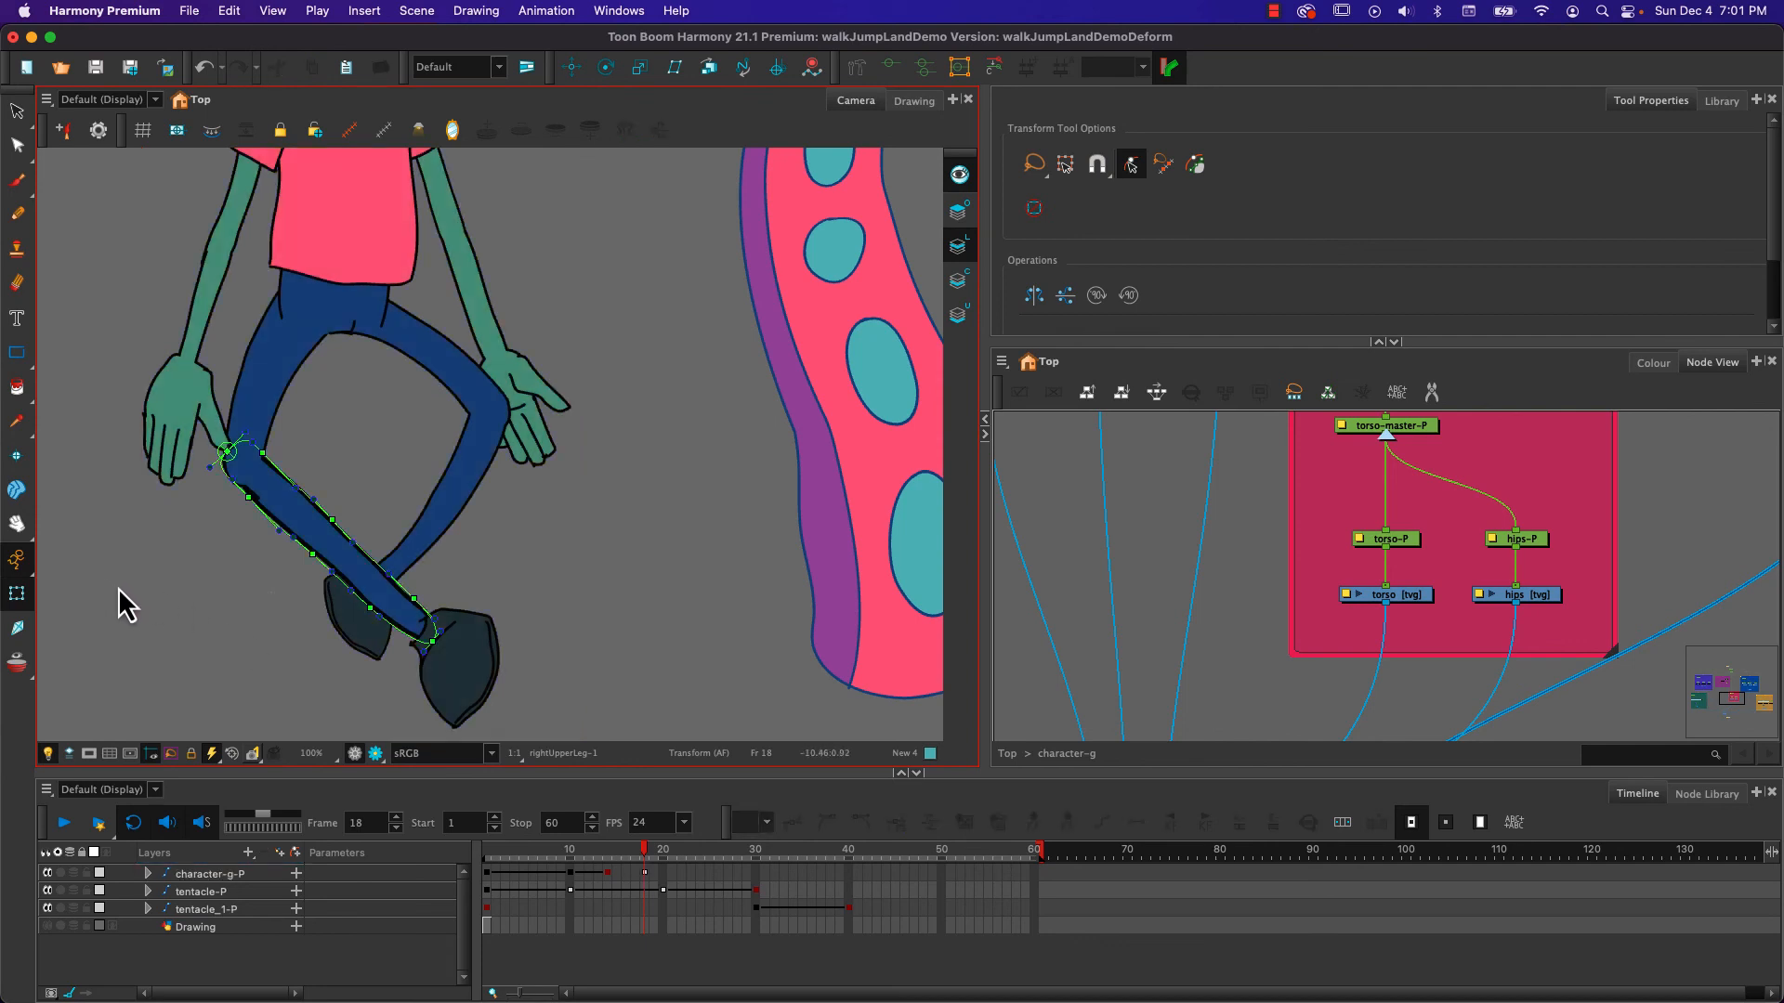
Return to frame 1 and bring the character's head, torso and arms into view
left_click_drag(643, 851, 402, 811)
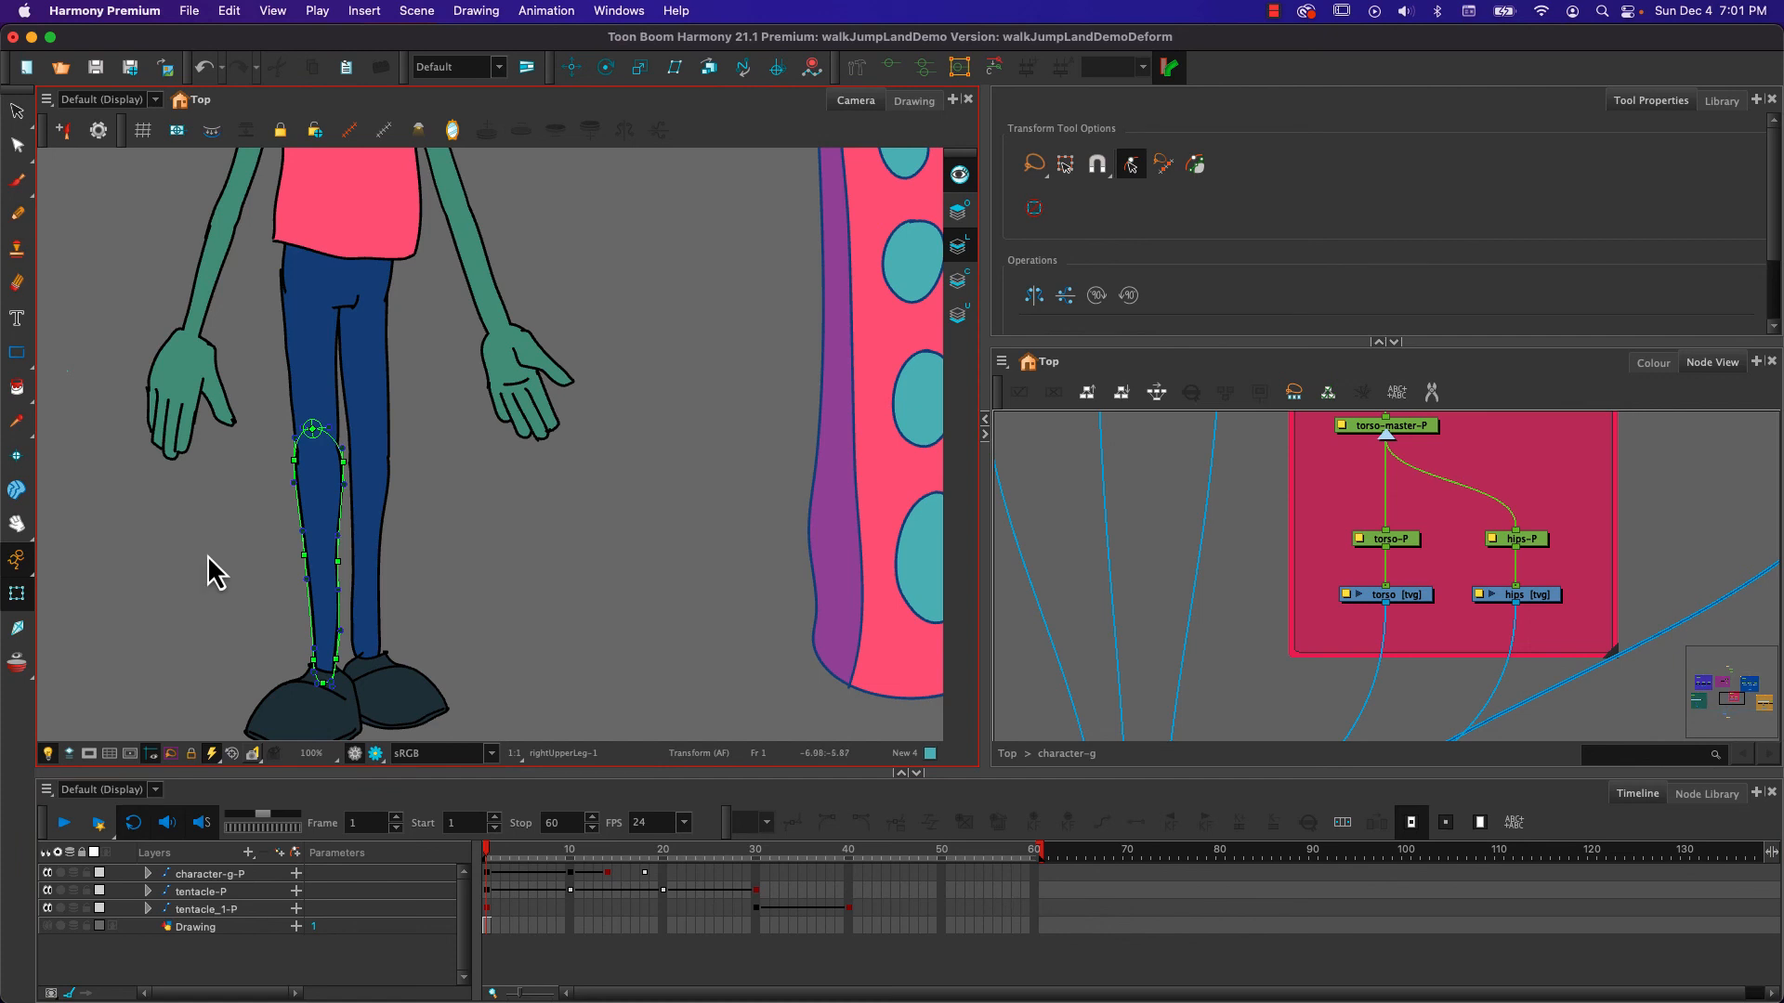
key("space")
left_click_drag(210, 533, 242, 673)
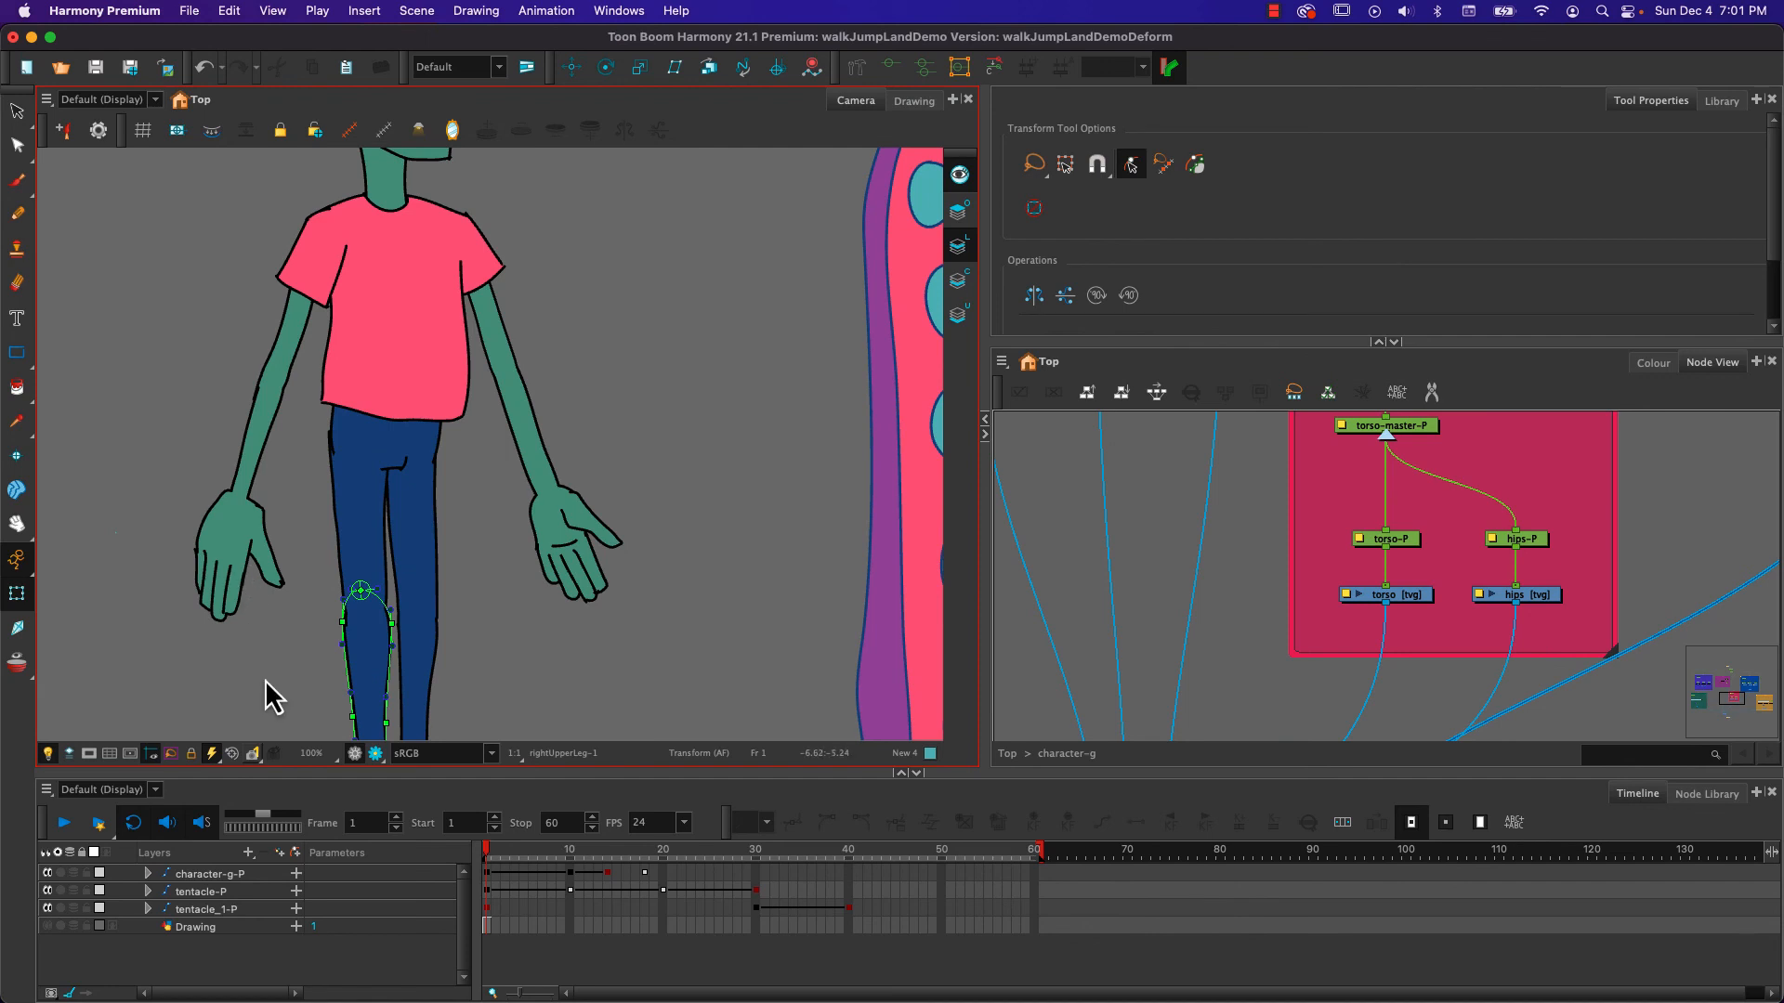
left_click_drag(263, 688, 251, 868)
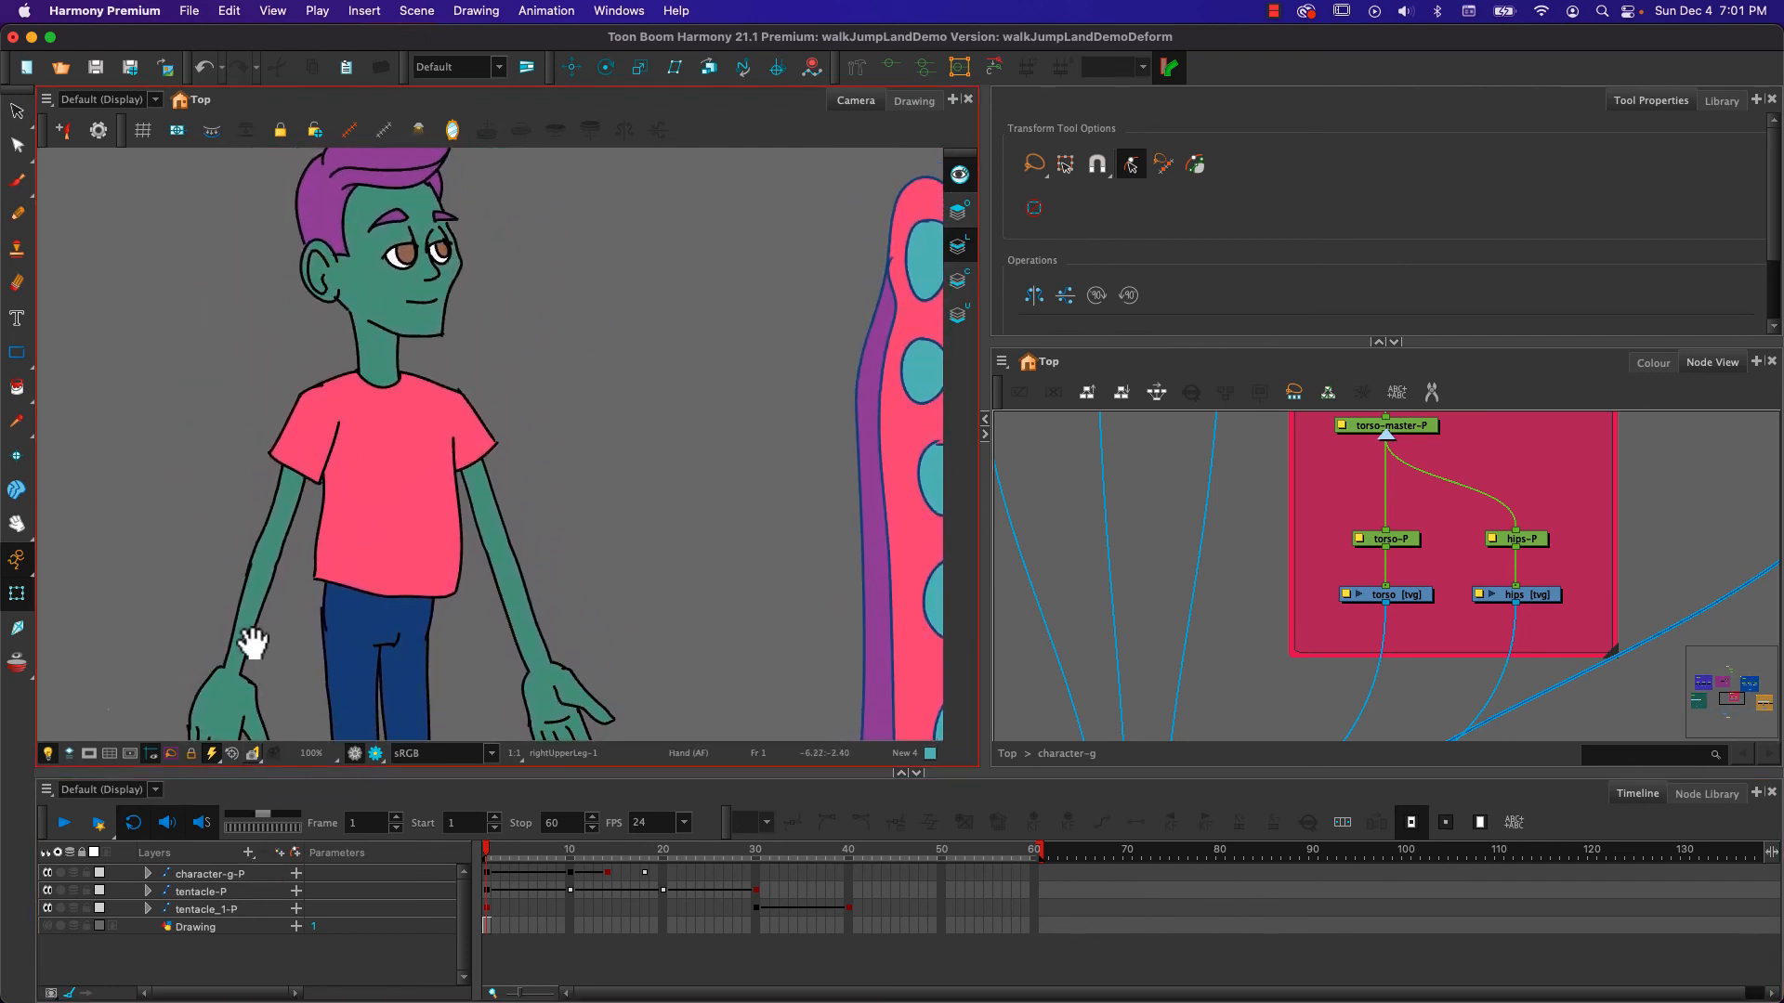